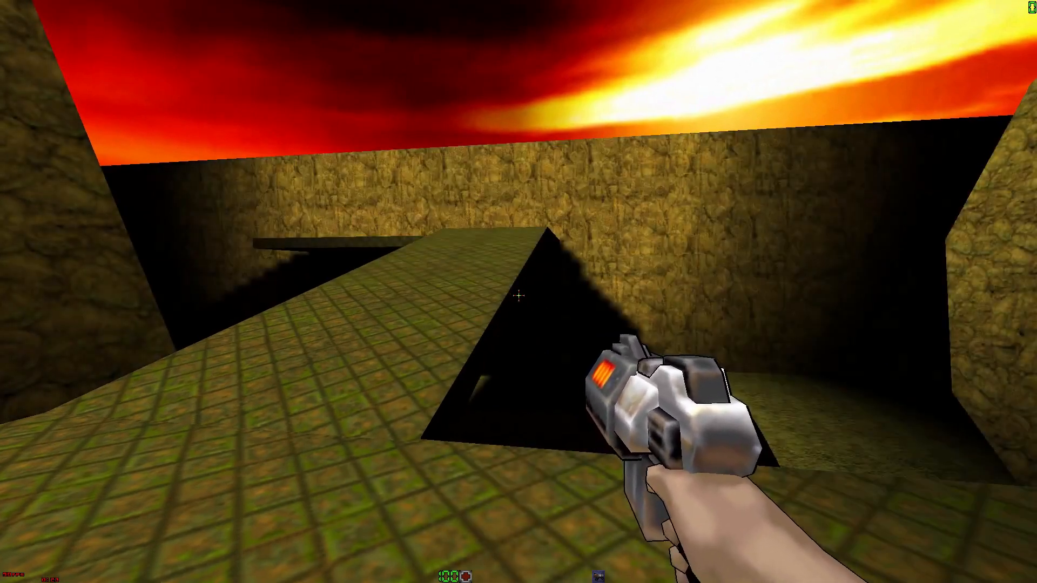
key(a)
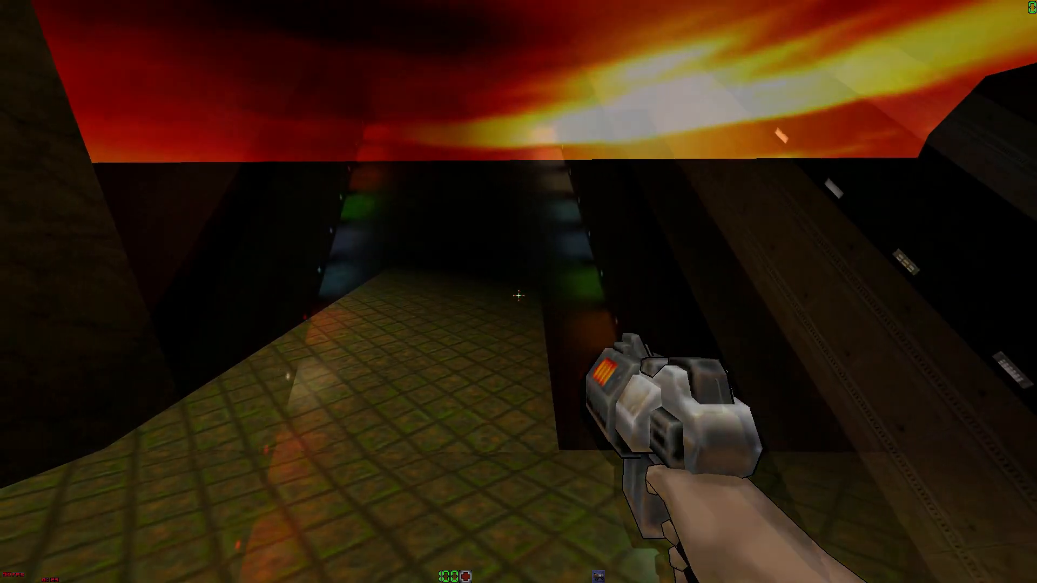
key(n)
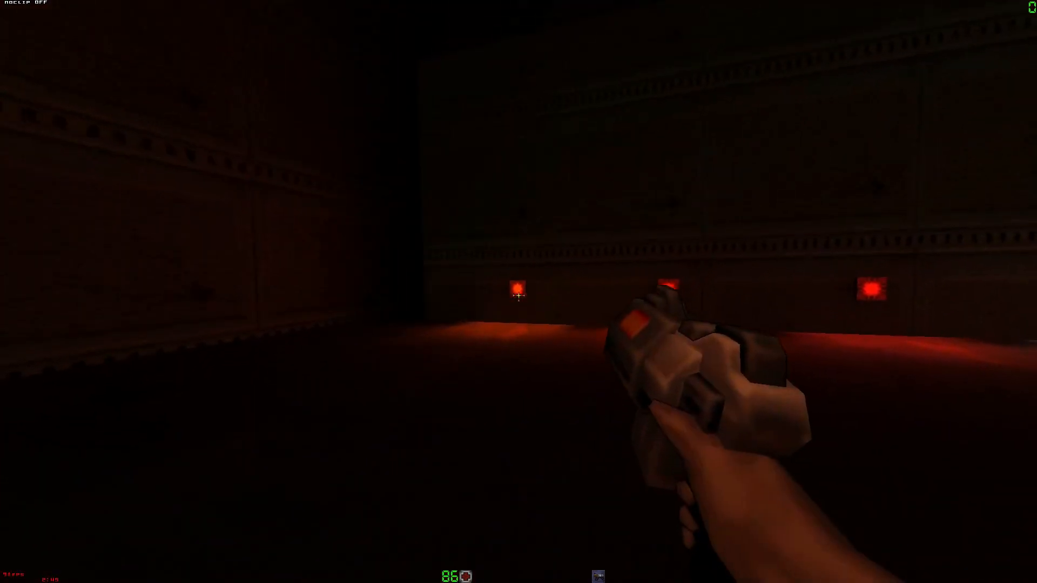
key(d)
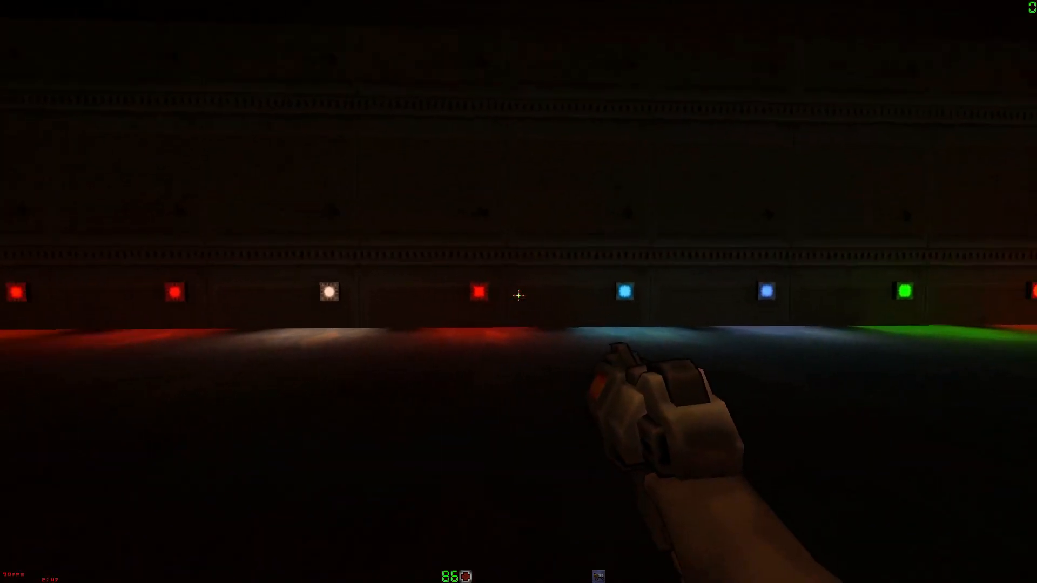
key(a)
key(n)
key(space)
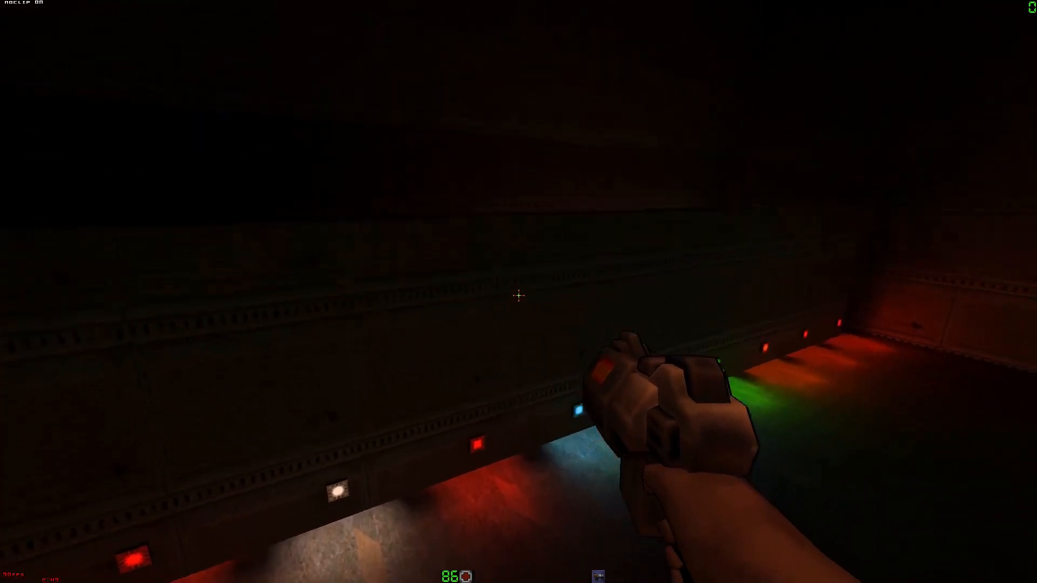
key(a)
key(d)
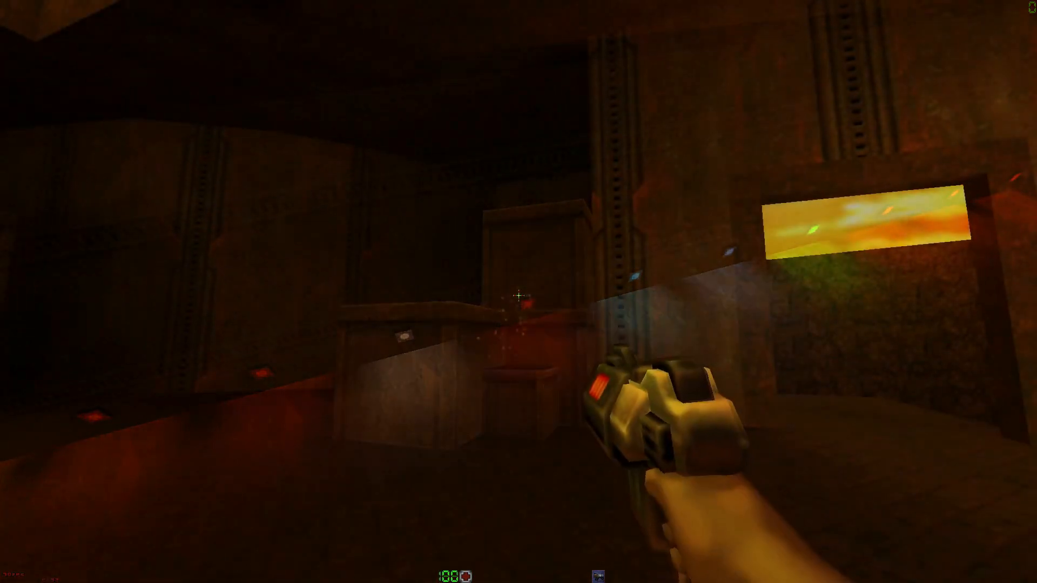
key(w)
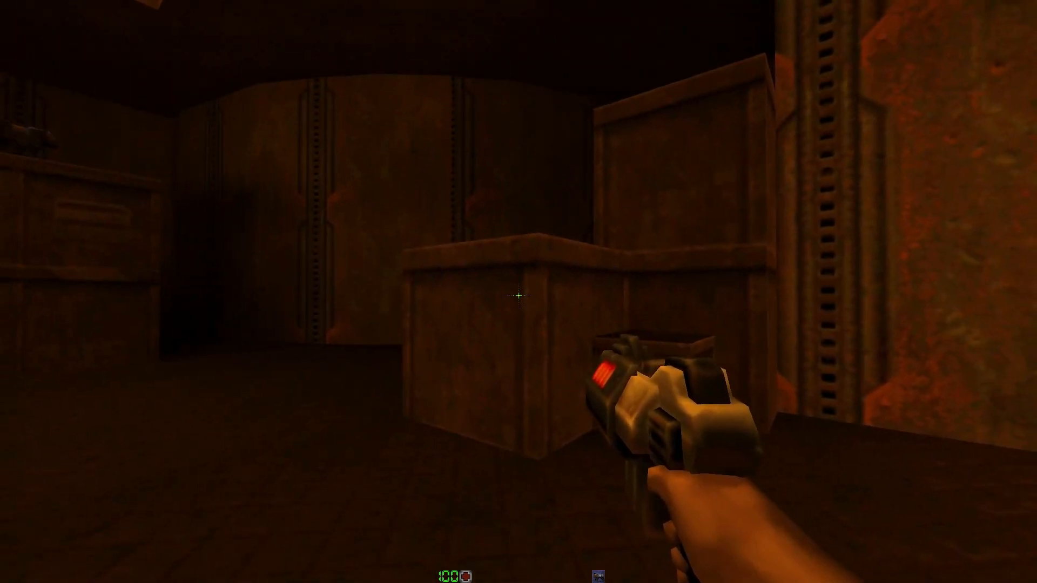
click(519, 295)
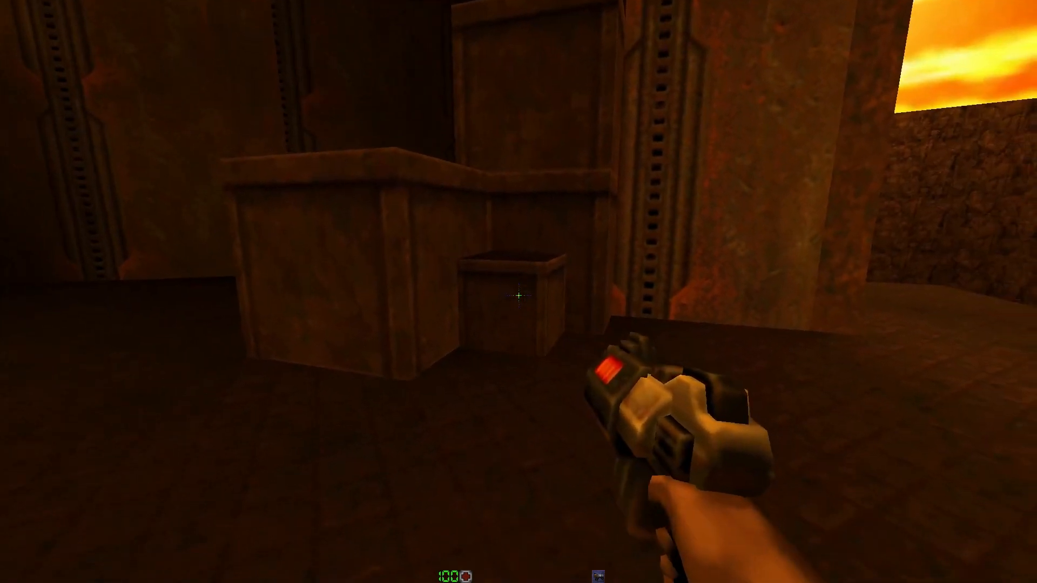
click(518, 296)
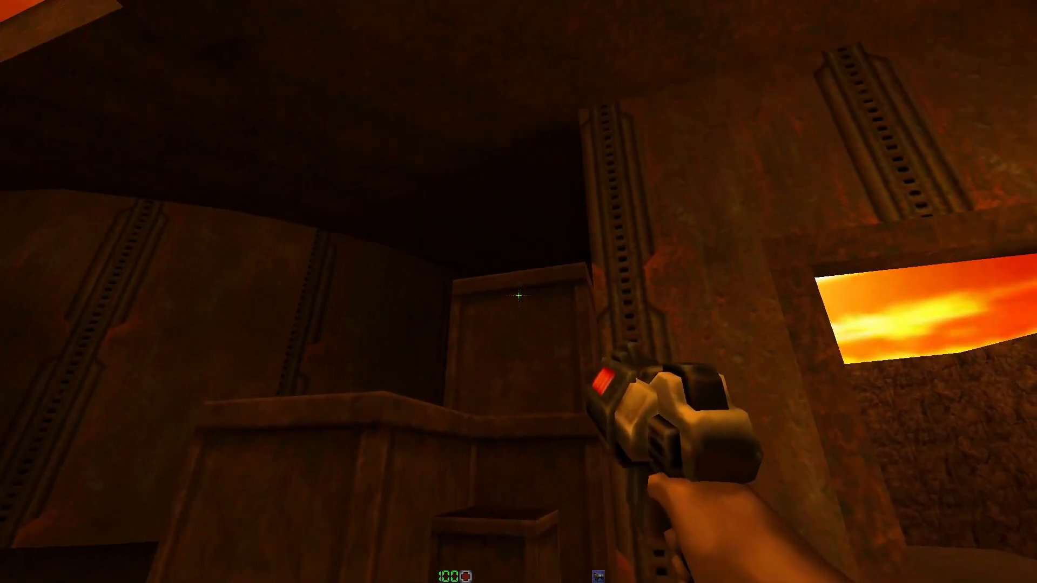
click(518, 295)
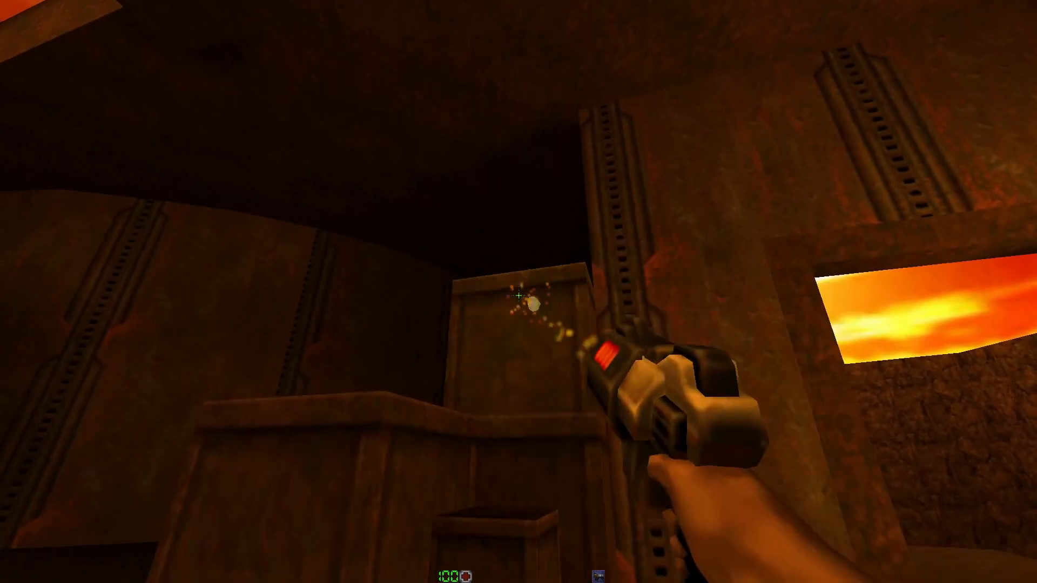
click(519, 295)
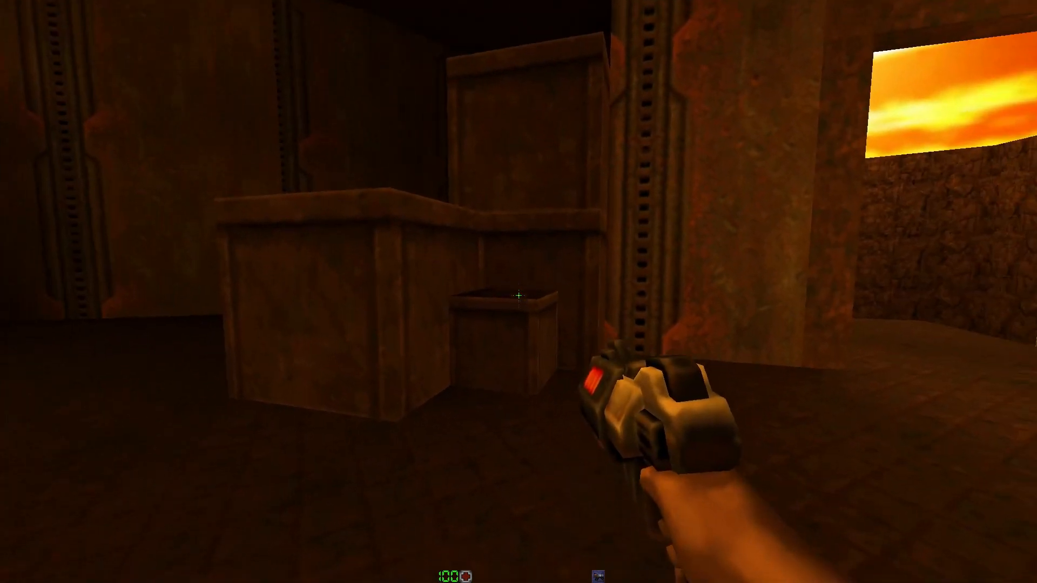
key(w)
key(space)
key(space)
key(space)
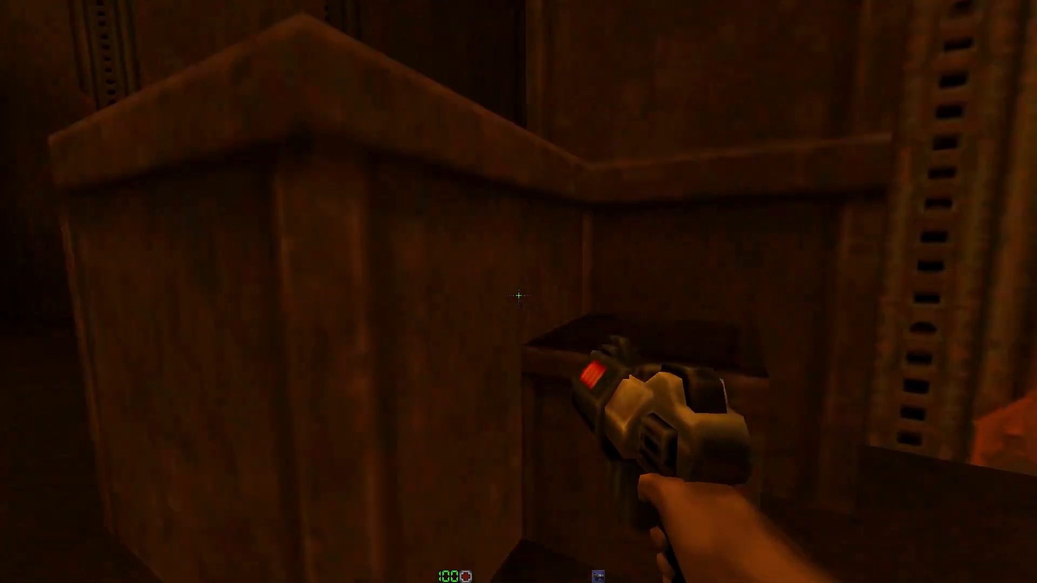
key(w)
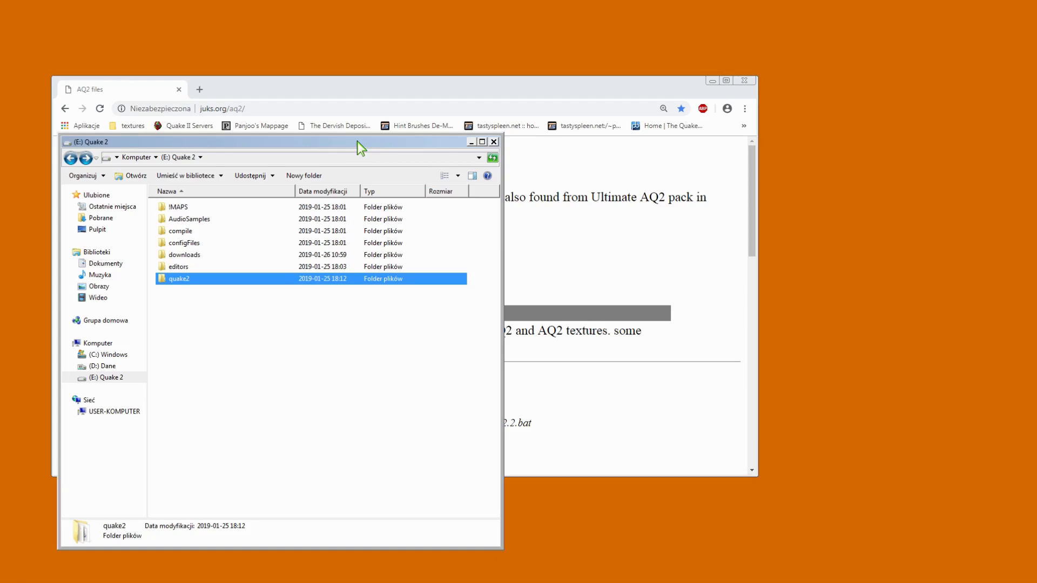
Step: Open the textures folder inside quake2\coop on the E: drive and look through its subfolders
double_click(177, 279)
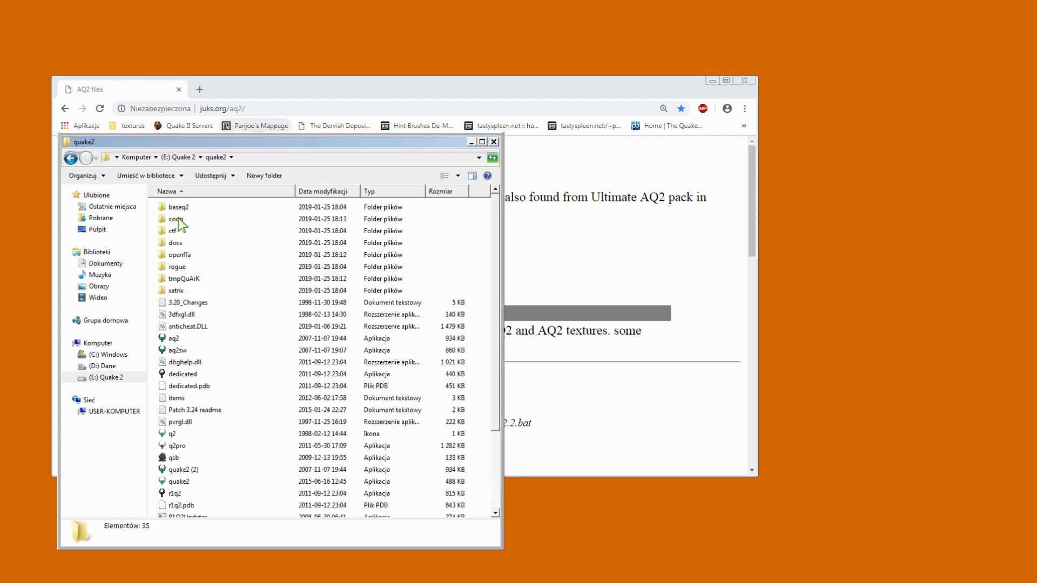
double_click(176, 219)
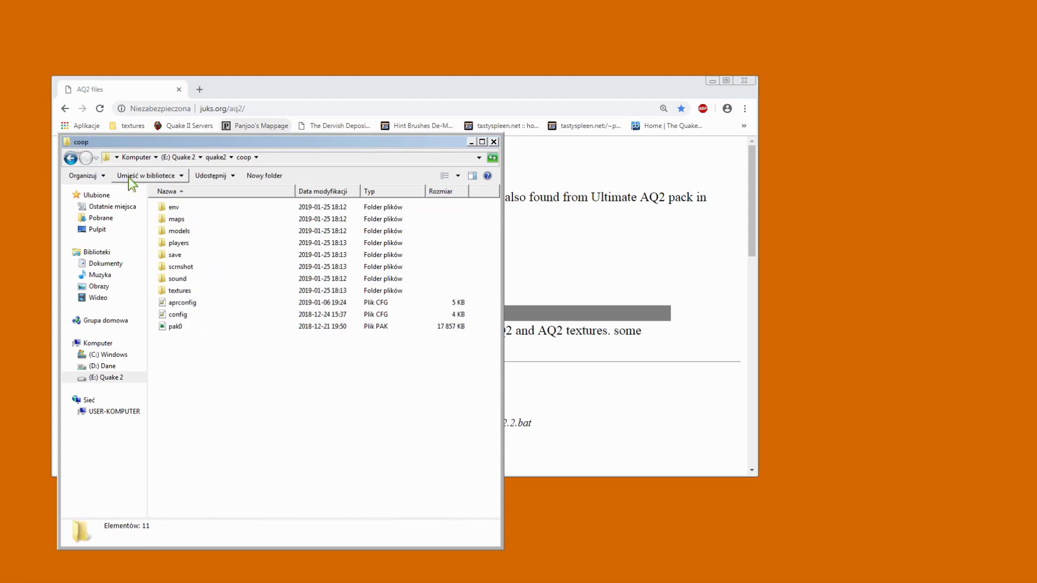
click(71, 160)
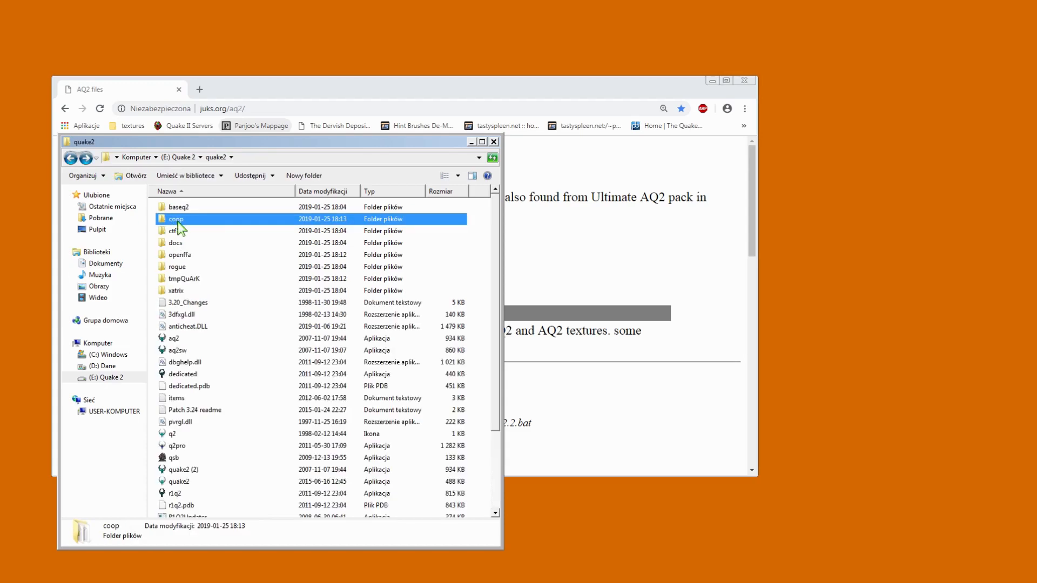
double_click(179, 223)
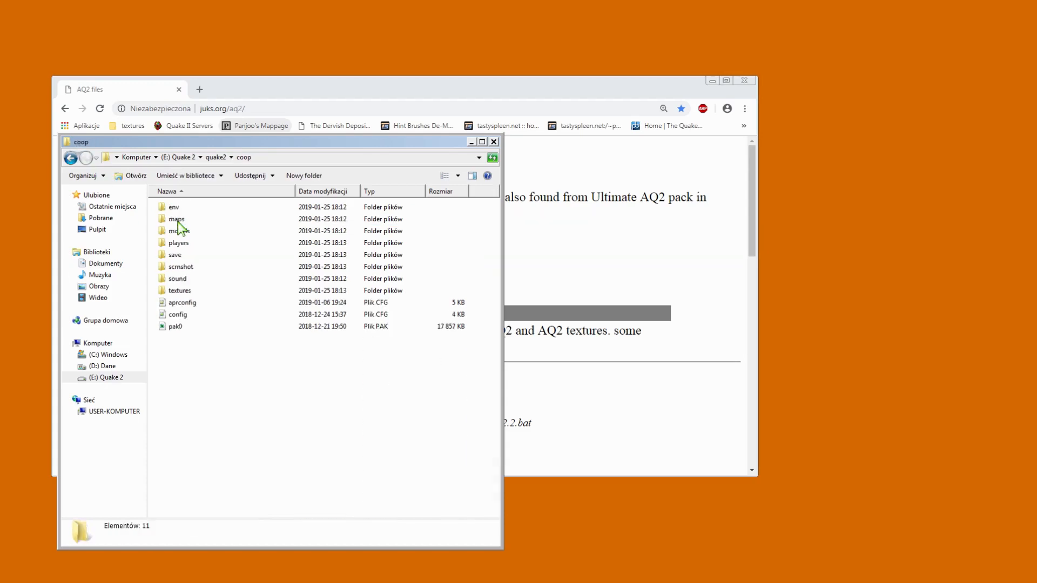
click(183, 290)
double_click(190, 291)
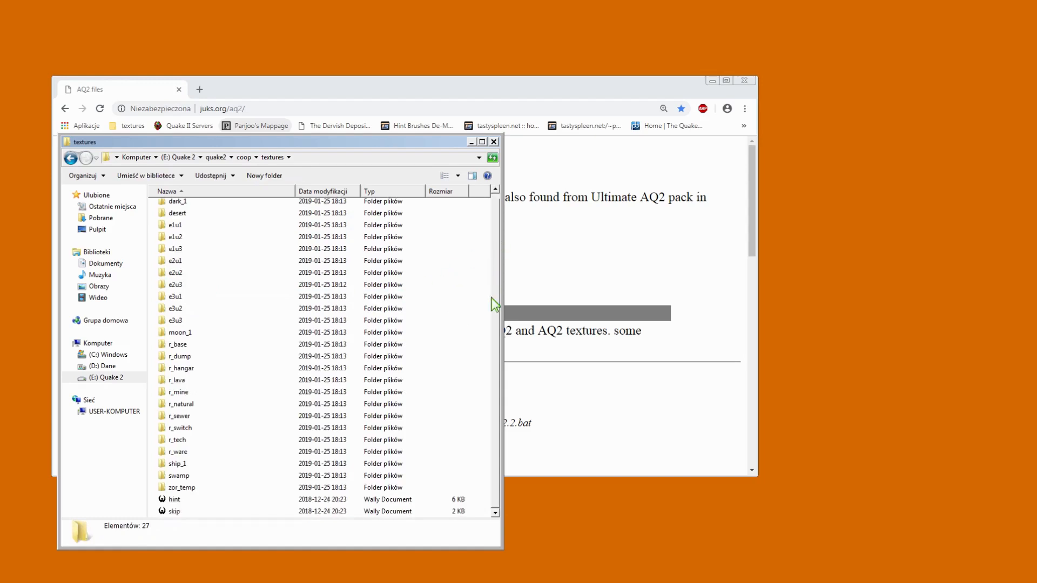
Step: Copy the coop textures folder into quake2\tmpQuArK, merge it with the existing textures folder, and open the merged folder
click(71, 159)
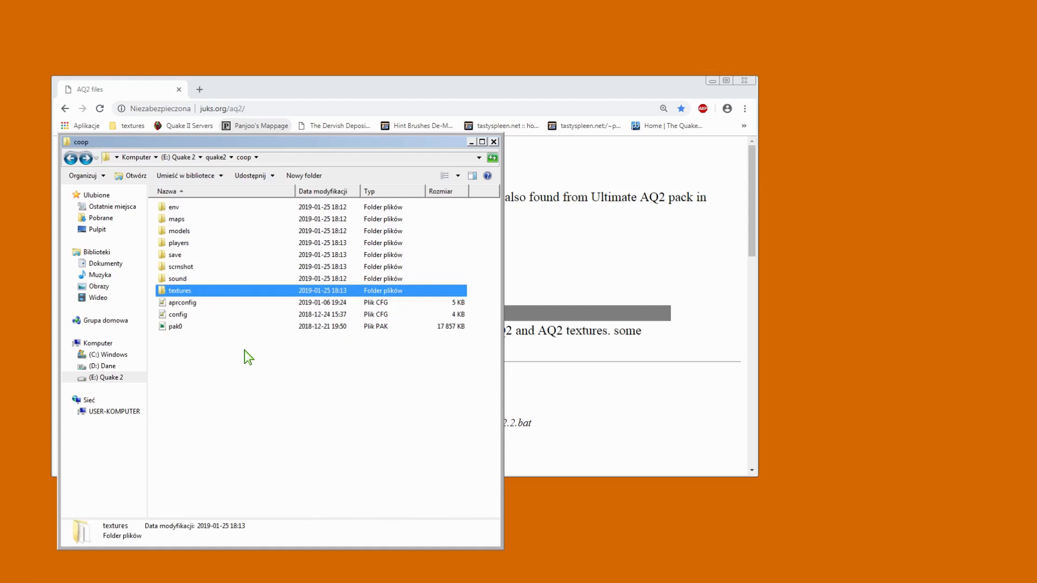
click(71, 158)
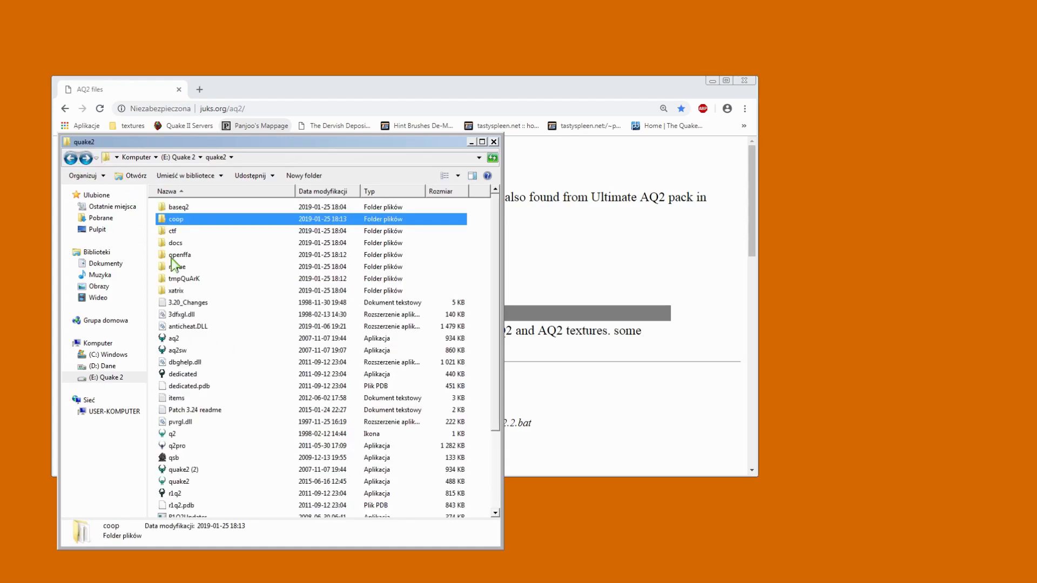
click(186, 279)
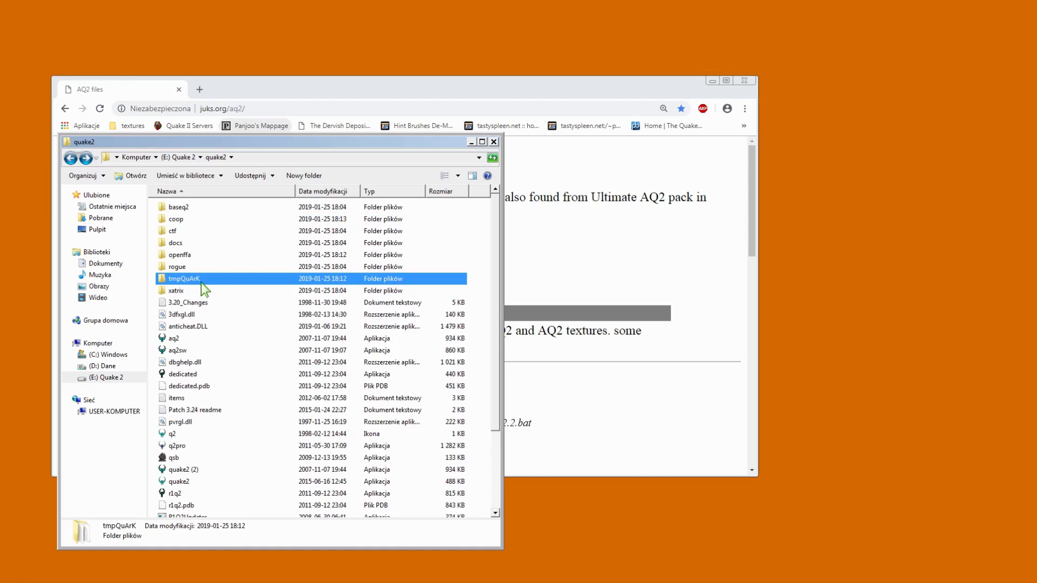
double_click(199, 279)
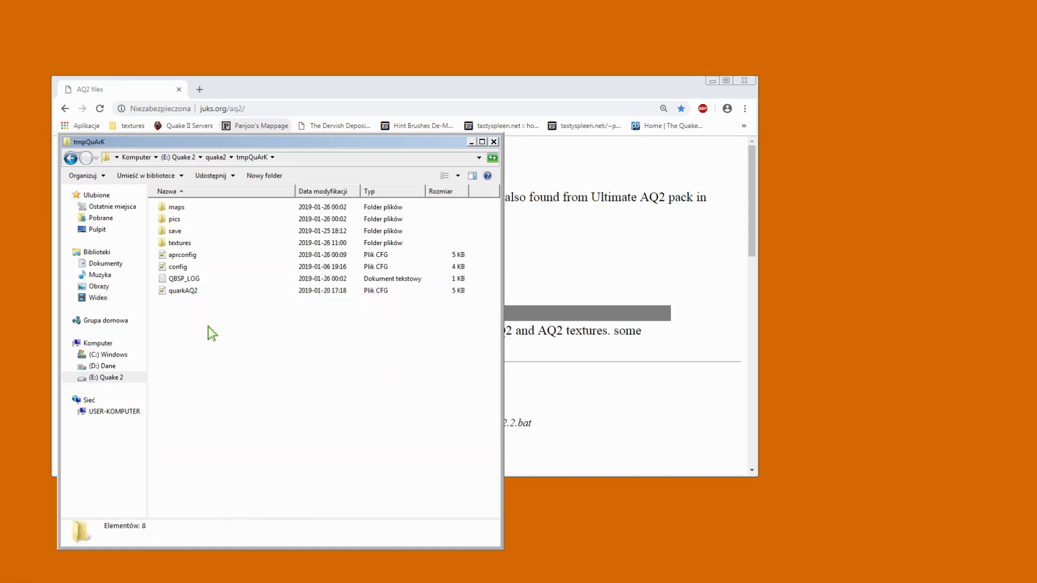
key(ctrl+v)
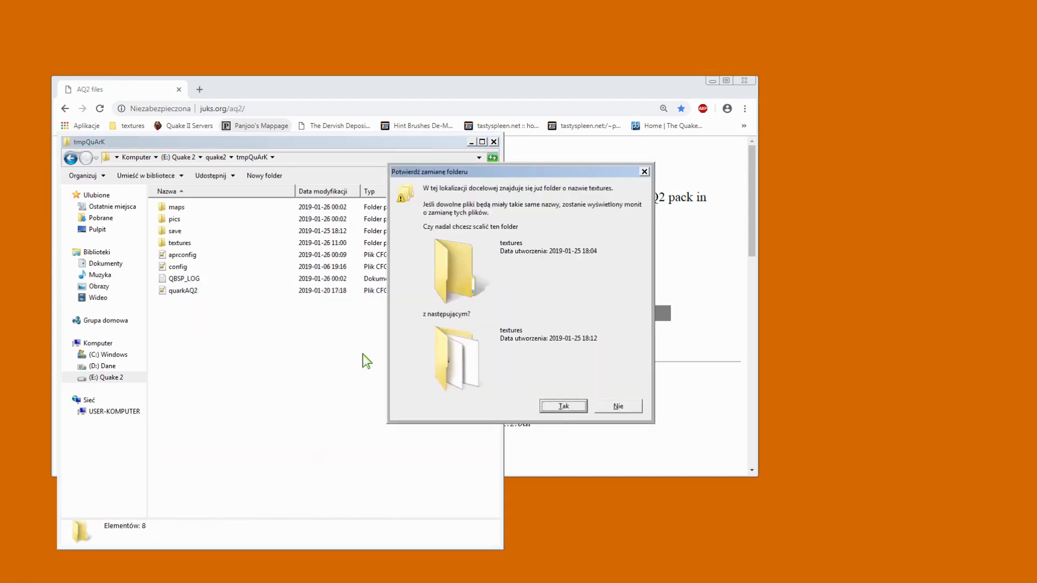
click(564, 407)
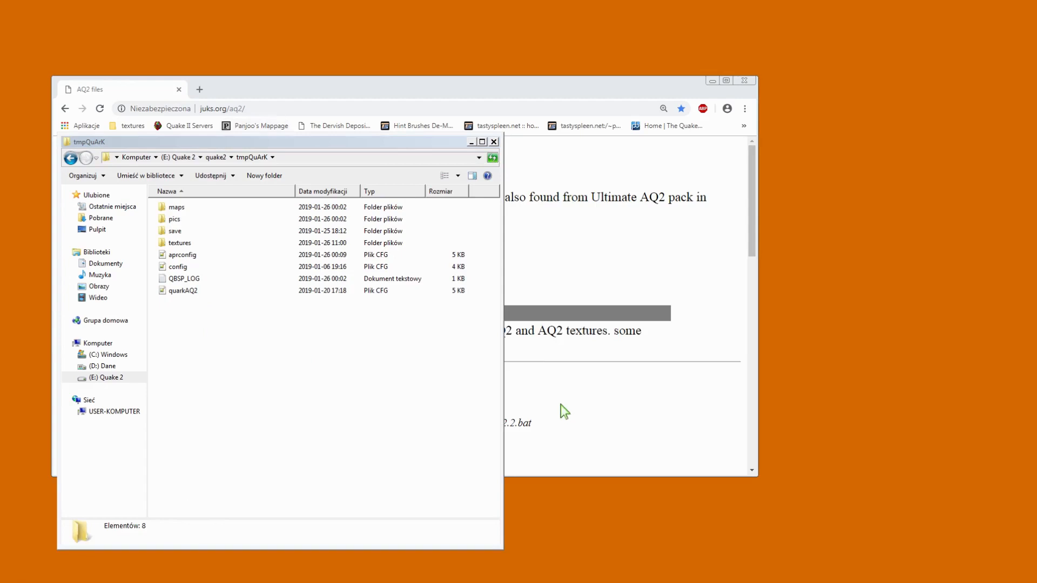
double_click(190, 244)
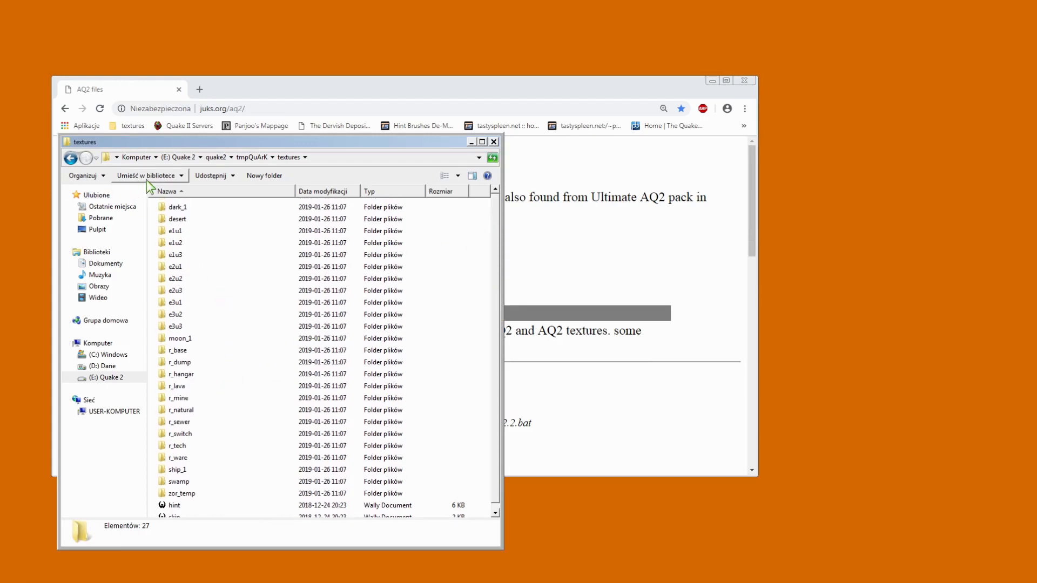
Step: Switch to the browser and highlight the Ultimate AQ2 pack's map count and the juks.org/aq2 address
click(338, 85)
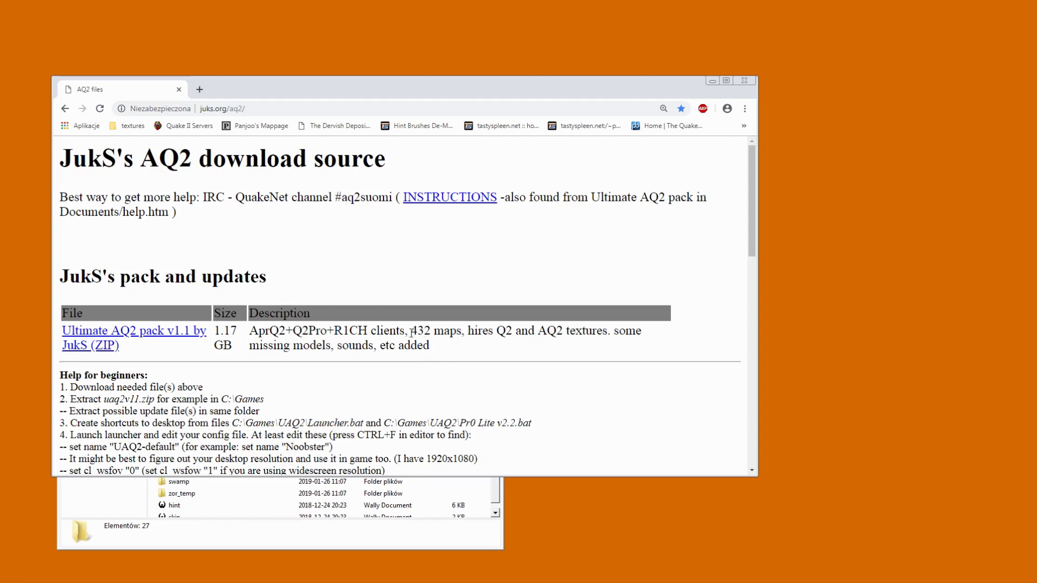
drag(410, 330, 435, 330)
click(269, 108)
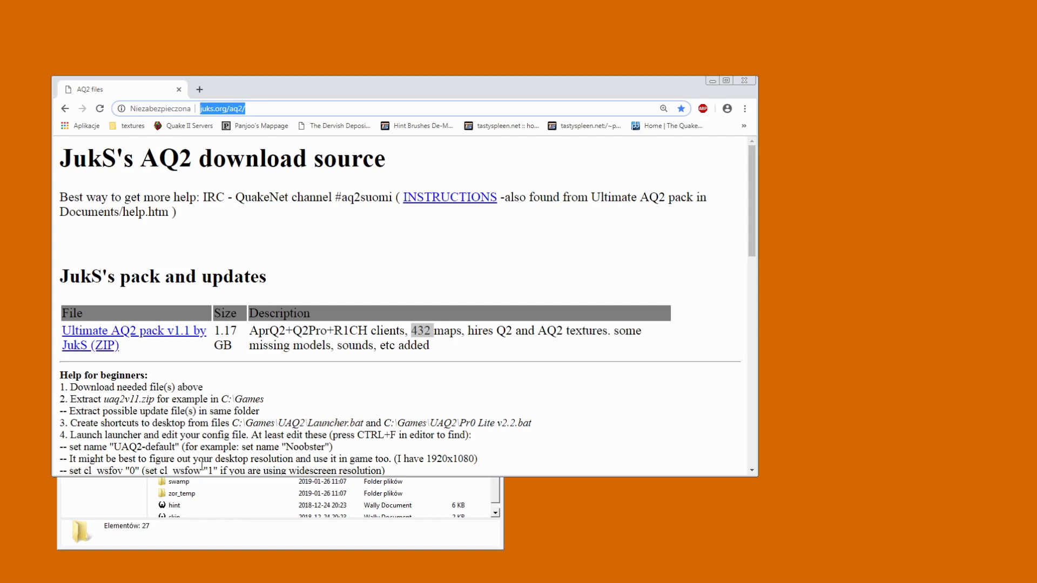
Step: Return to the file manager, open the downloads folder on the E: drive and select the uaq2v11 archive
click(154, 493)
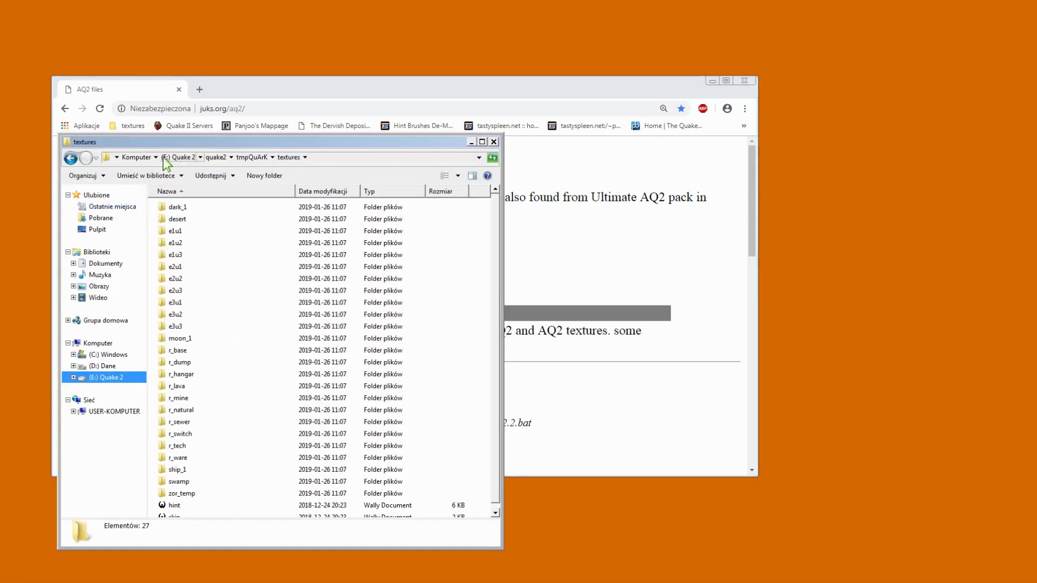
click(175, 157)
click(187, 256)
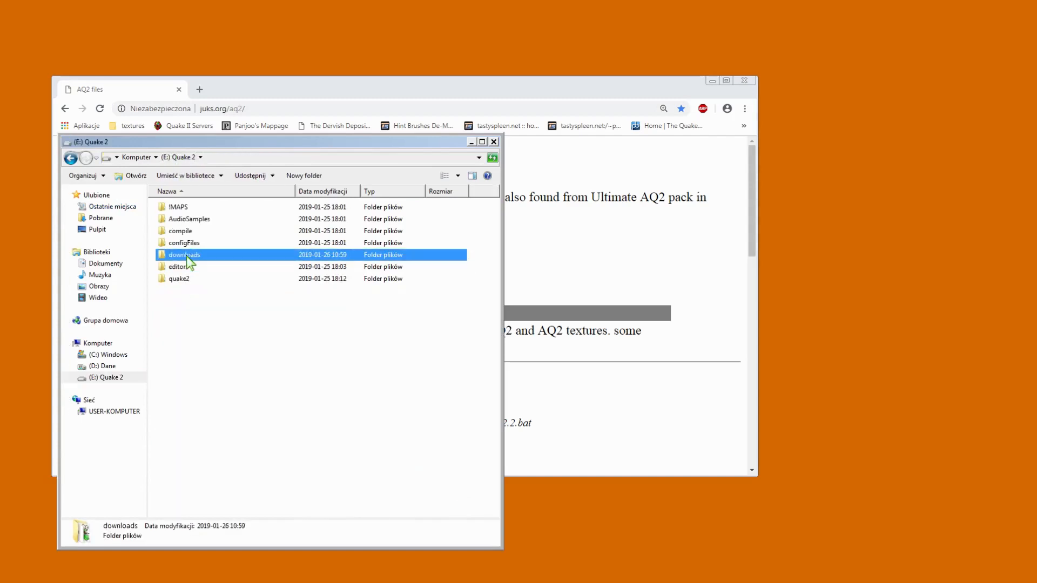
double_click(187, 258)
click(179, 313)
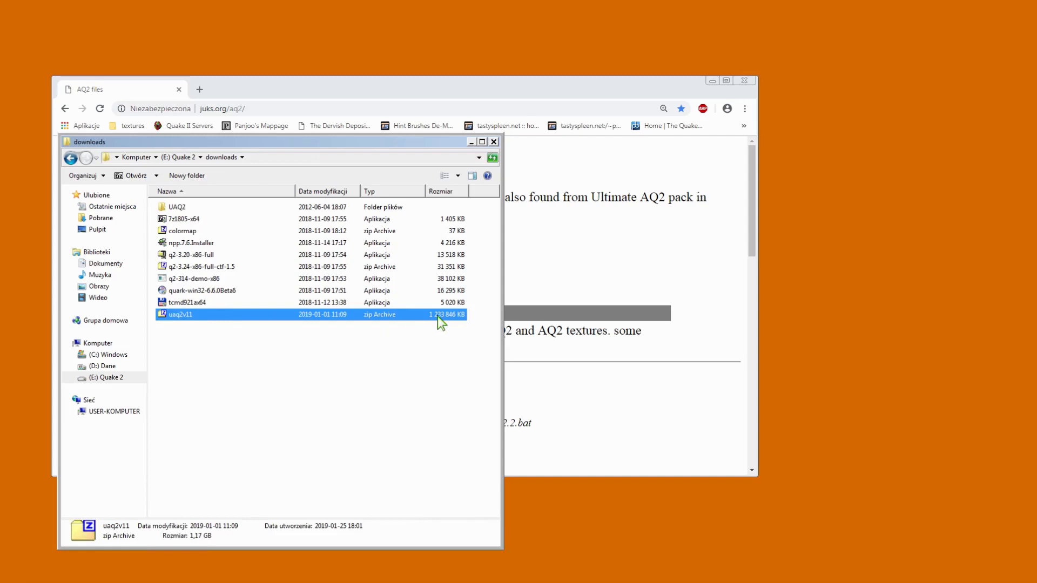
Step: Open the UAQ2\Data\action folder within downloads
click(179, 207)
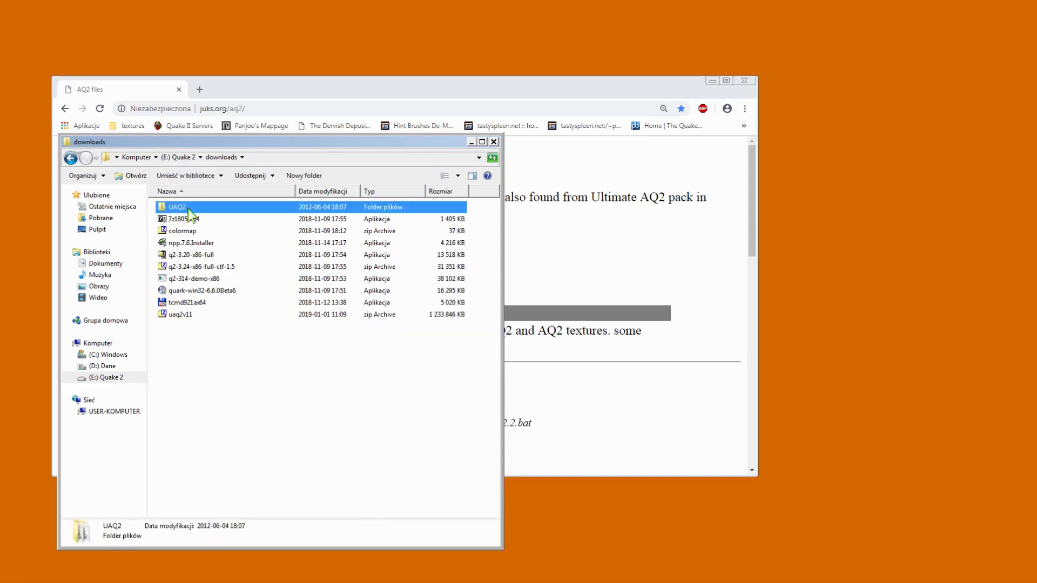
double_click(175, 212)
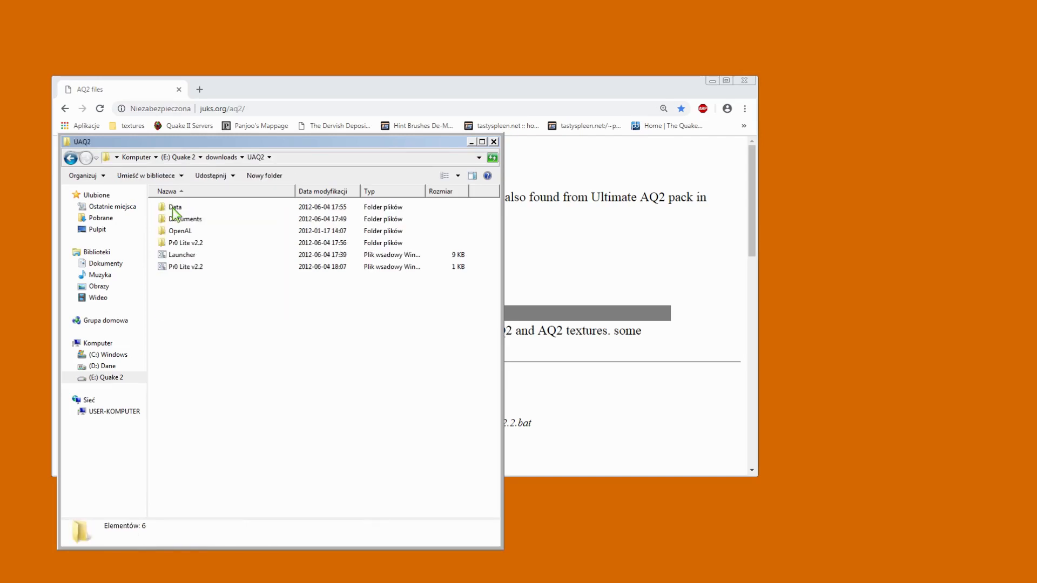
double_click(174, 211)
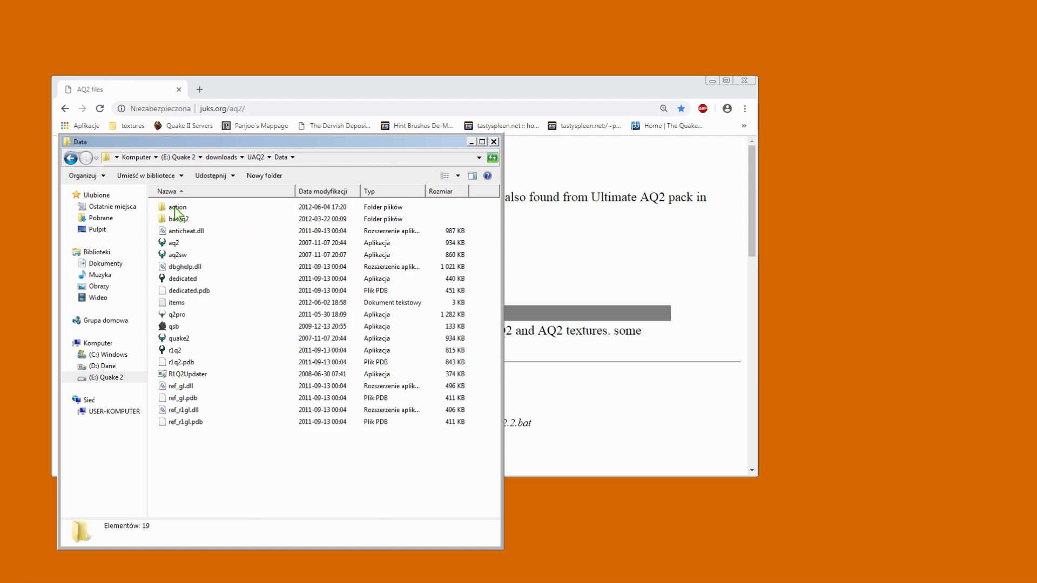
double_click(175, 210)
Step: Check the size and file count of the action textures folder in its properties
click(184, 244)
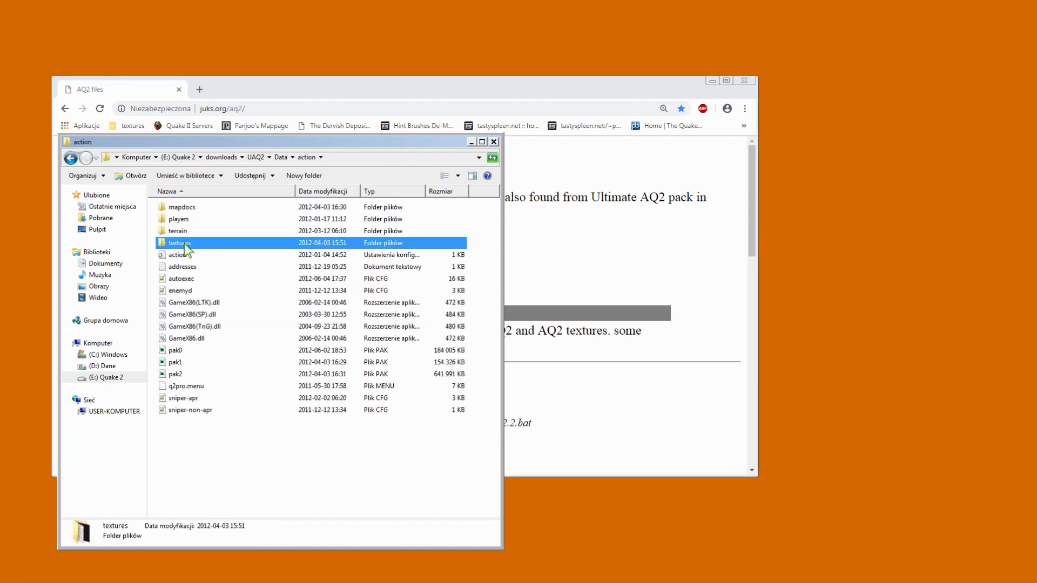
right_click(185, 249)
click(216, 439)
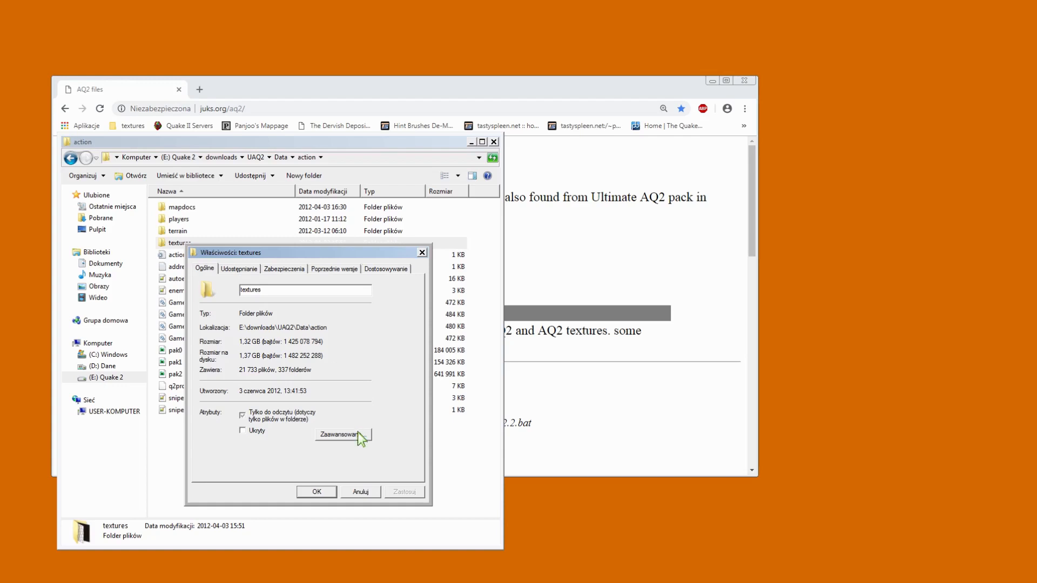
click(317, 492)
Step: Move the action textures folder into quake2\tmpQuArK on the E: drive, merging it with the existing textures folder
right_click(184, 249)
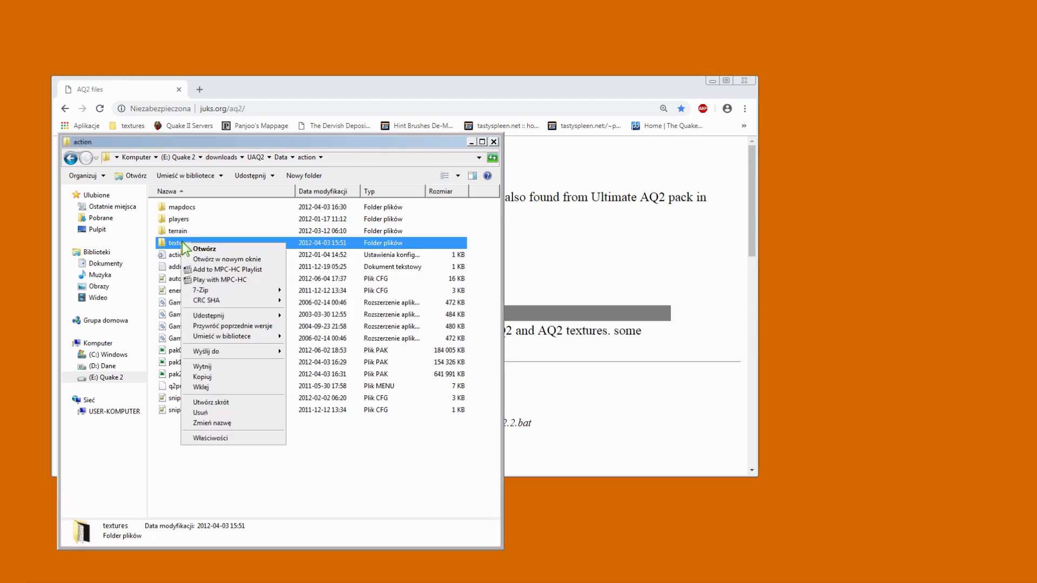
click(202, 367)
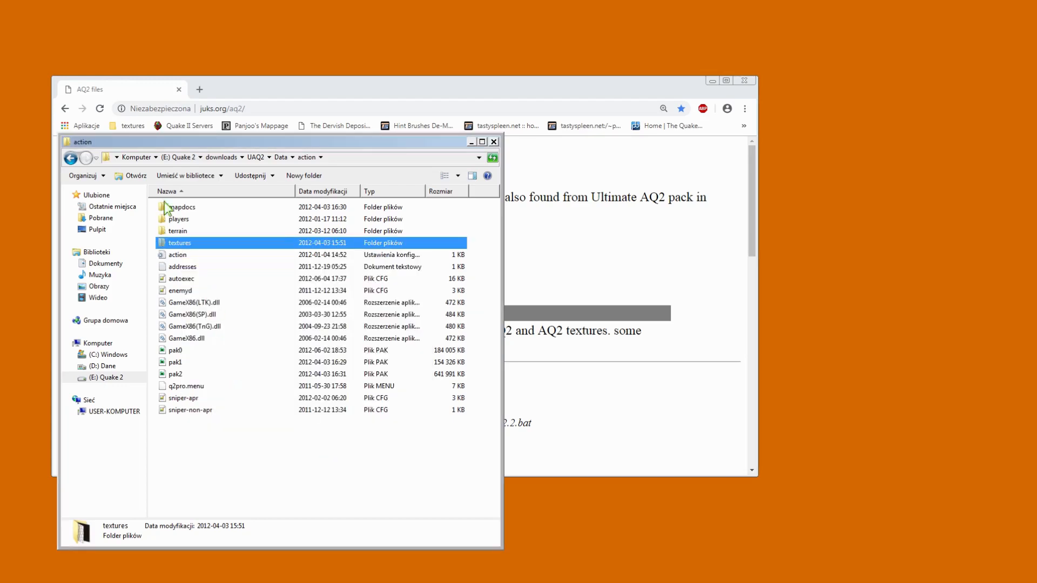
click(178, 158)
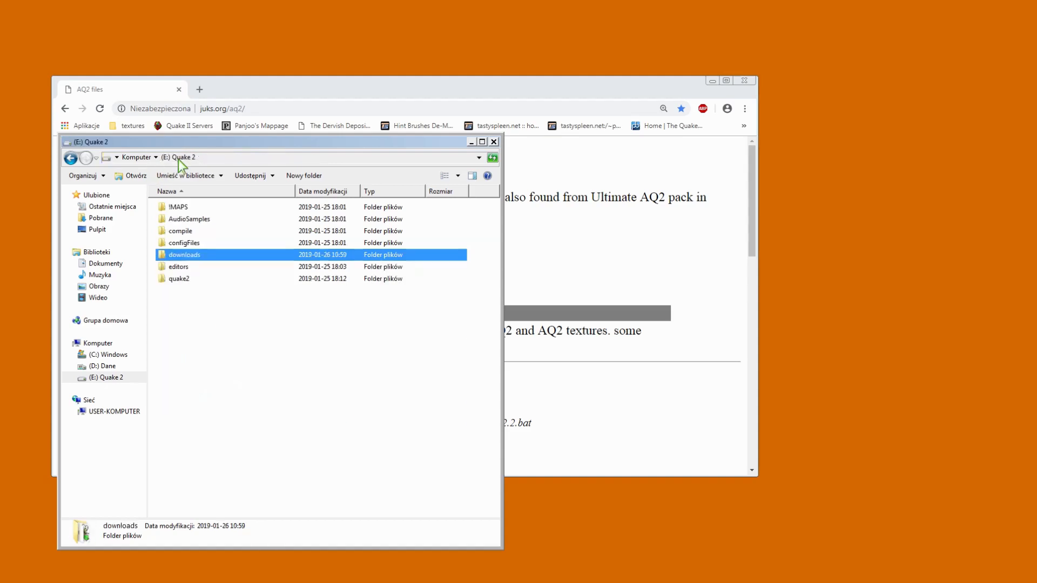
double_click(181, 278)
double_click(187, 280)
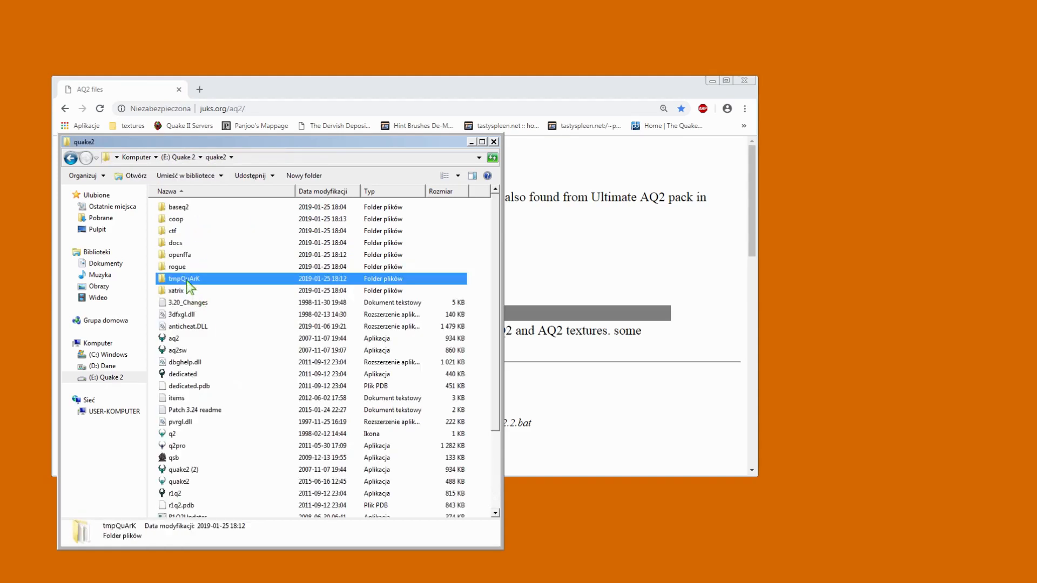
right_click(198, 344)
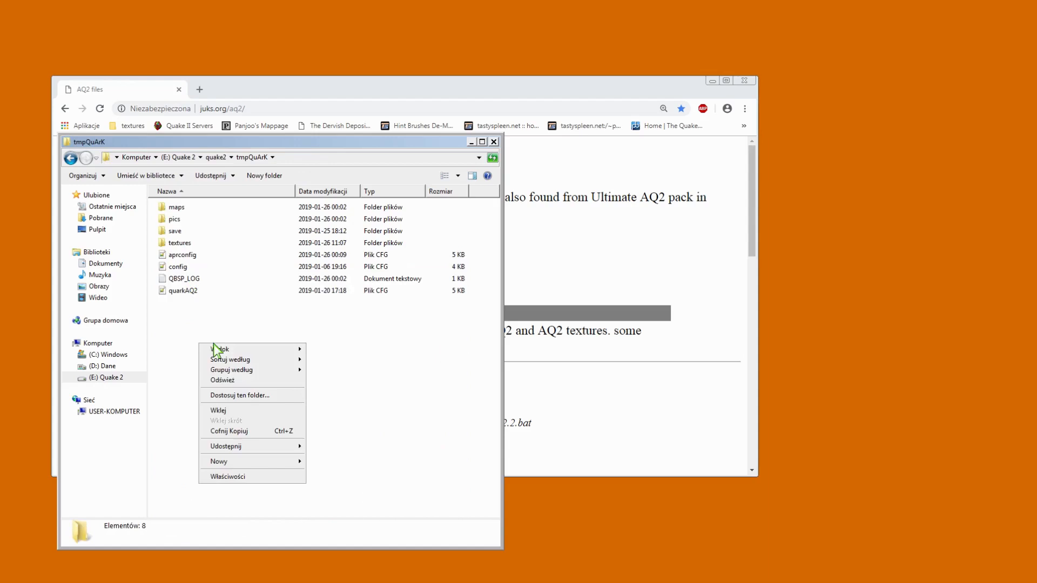
click(243, 410)
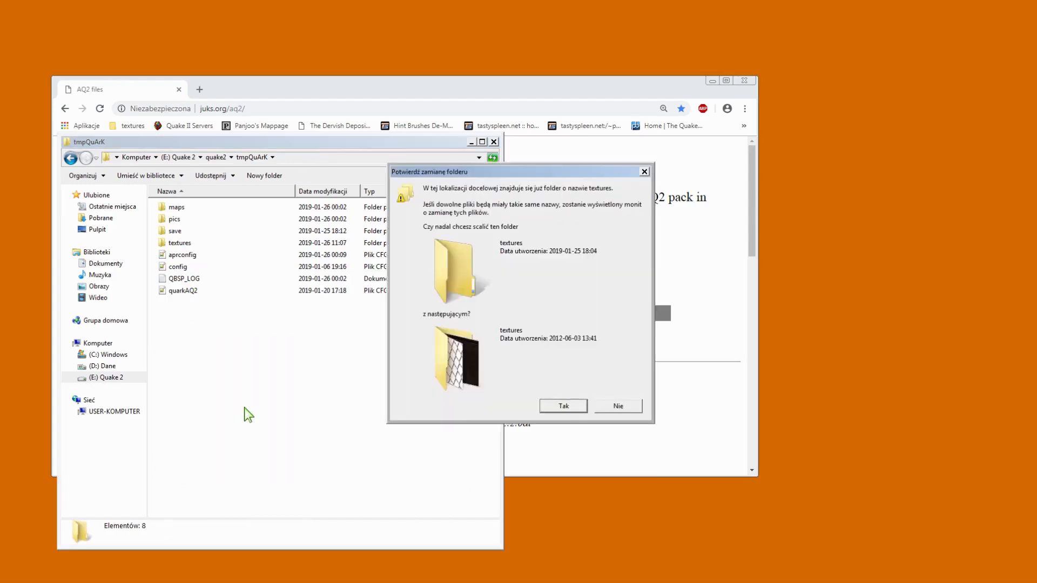
click(557, 406)
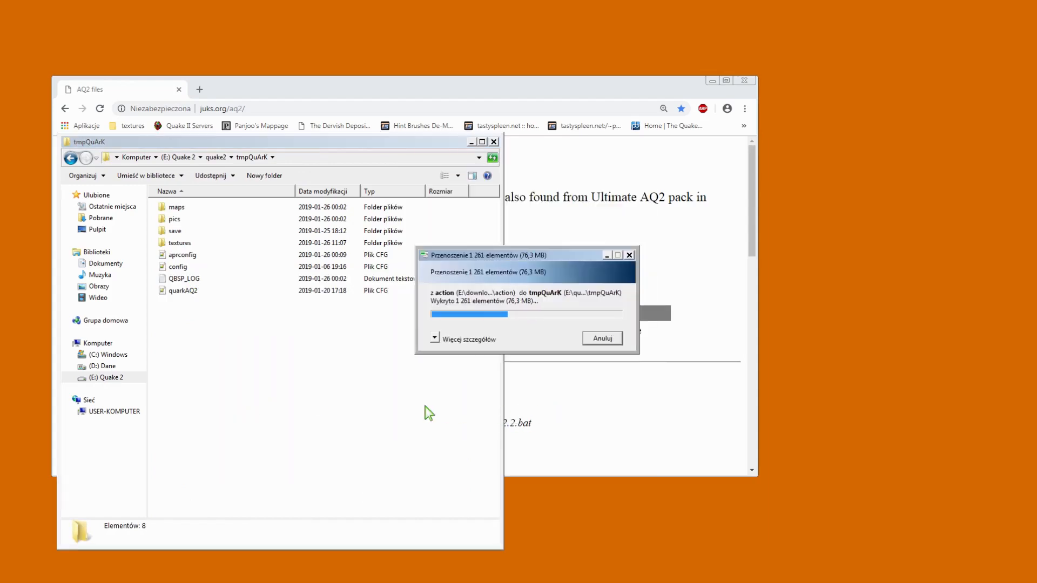
Step: Look through the merged textures folder in tmpQuArK and check its size and file count in its properties
double_click(187, 243)
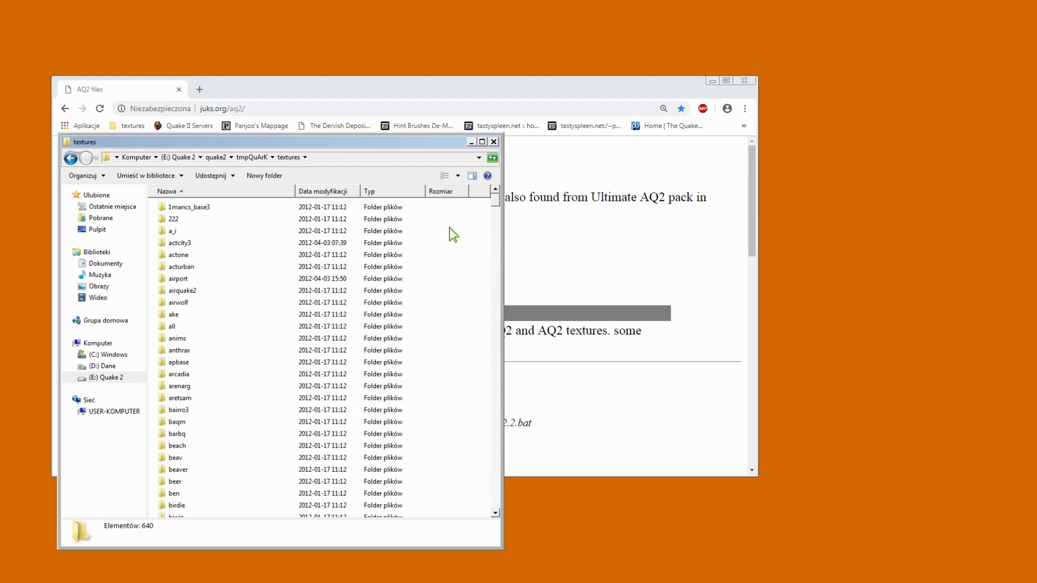
drag(495, 200, 220, 277)
click(70, 158)
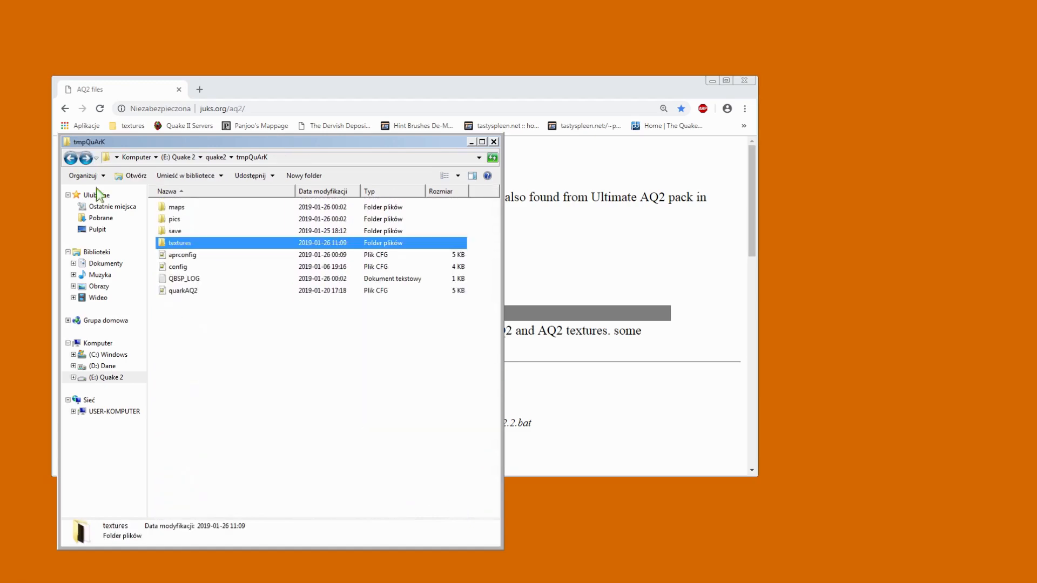
right_click(180, 246)
click(216, 425)
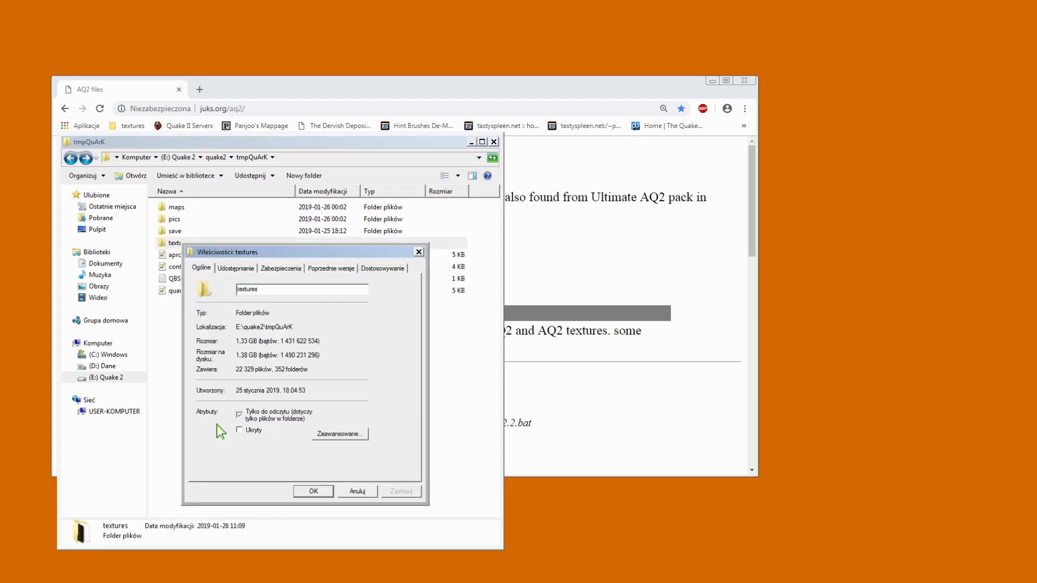
click(320, 492)
click(290, 424)
Step: Open the editors\QuArK 6.6.0 Beta 6 folder on the E: drive and launch the QuArK application
click(74, 159)
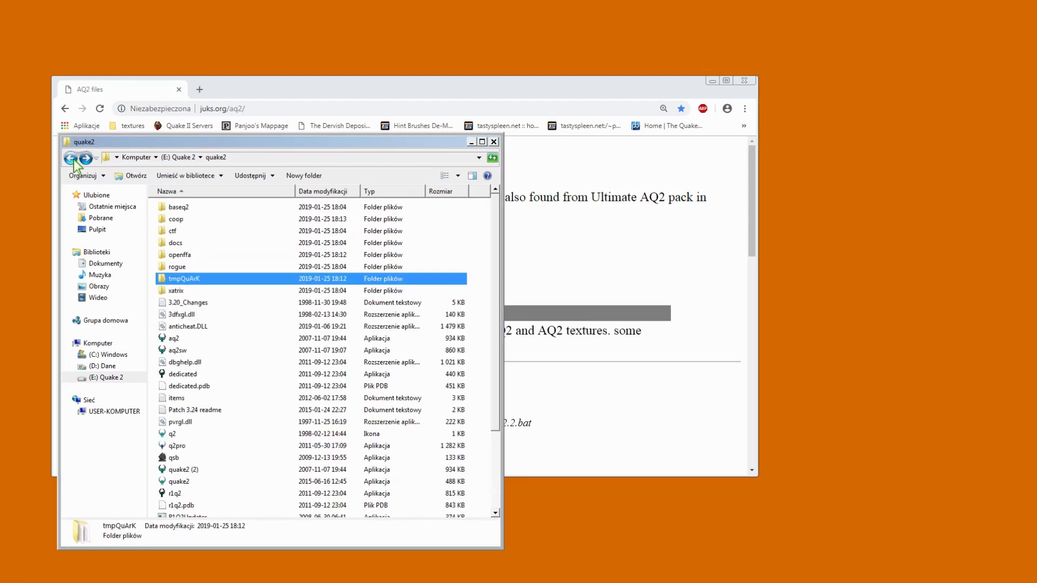
click(73, 160)
double_click(184, 265)
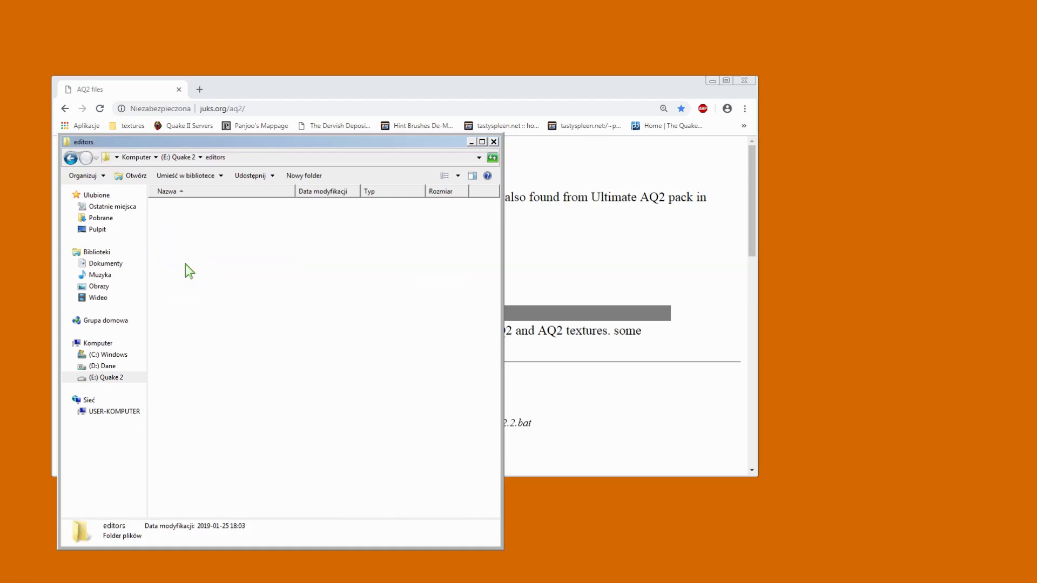
click(203, 219)
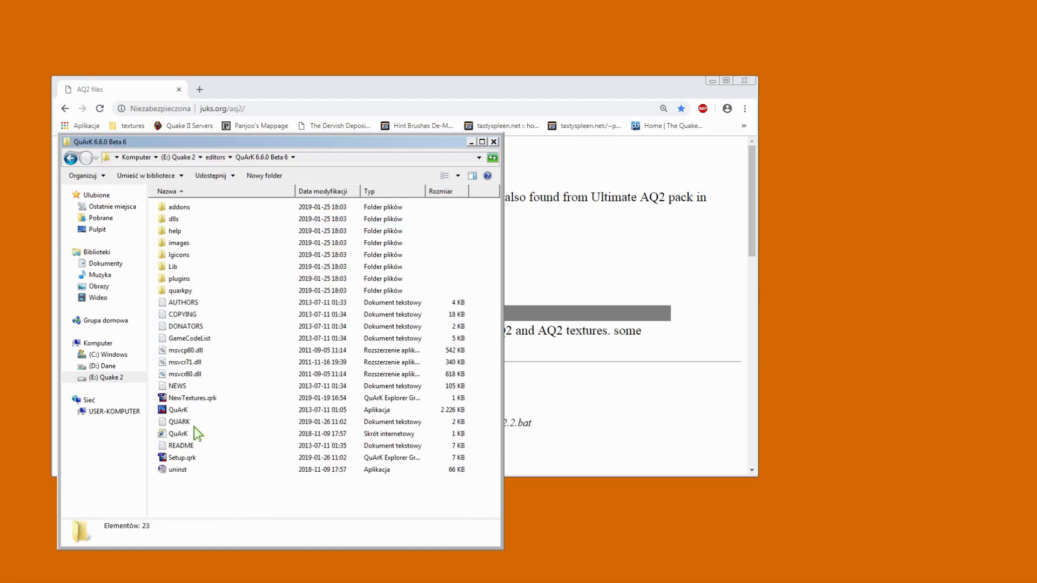
double_click(179, 411)
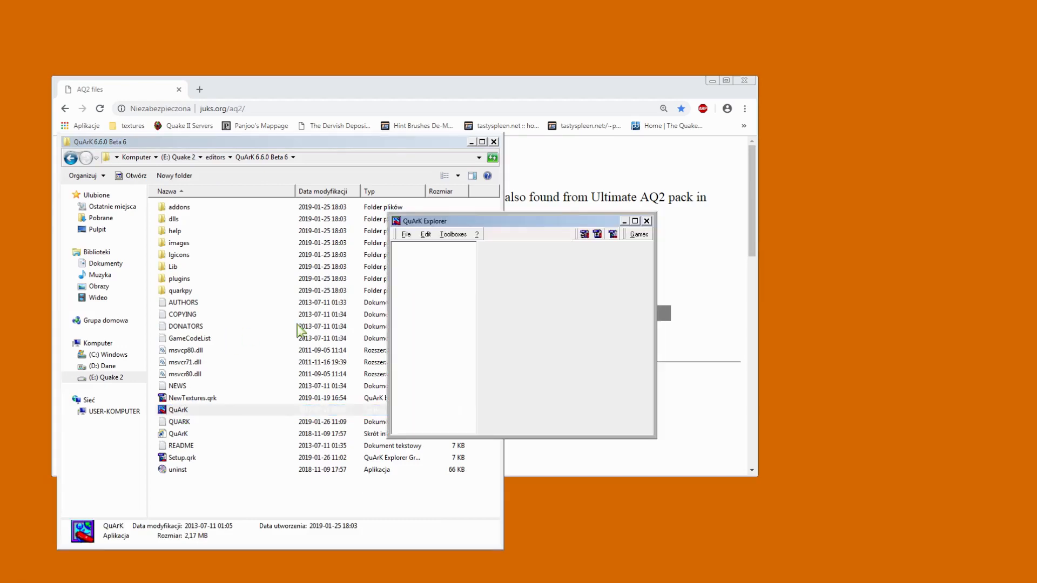
Step: Create a new Quake 2 map in QuArK and open the texture browser from the polyhedron view
click(578, 234)
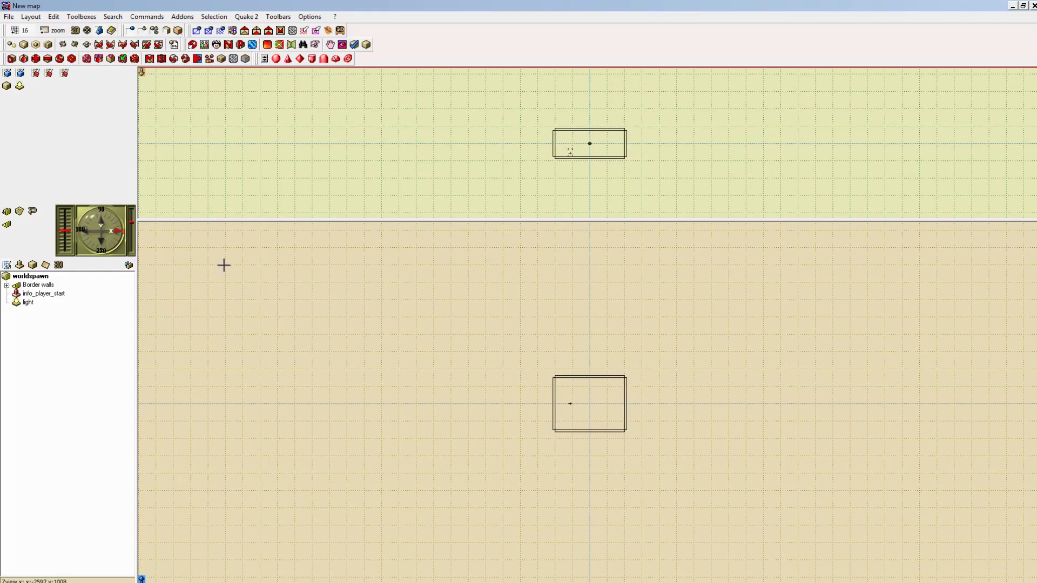
click(31, 265)
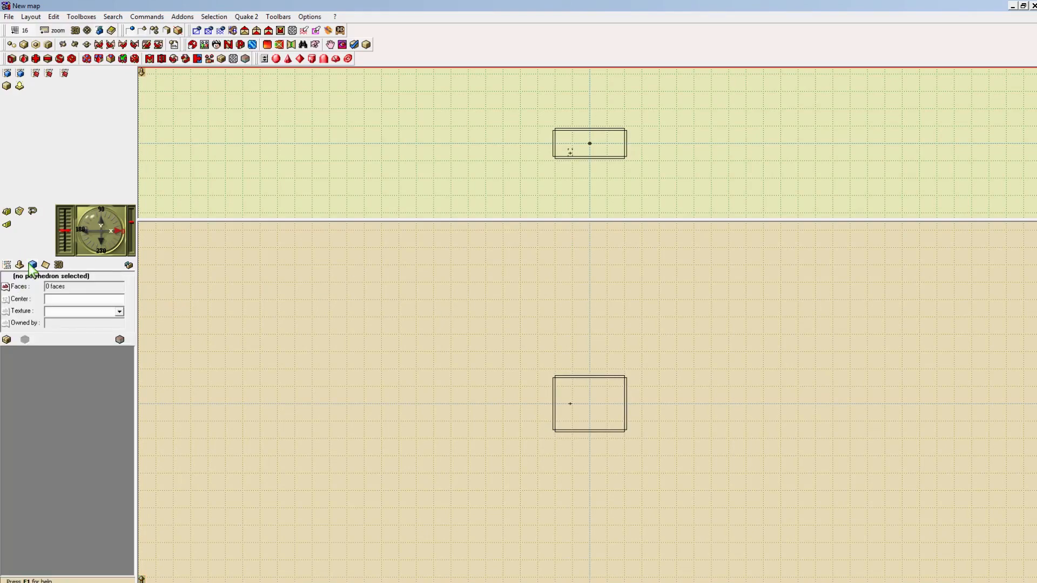
click(6, 340)
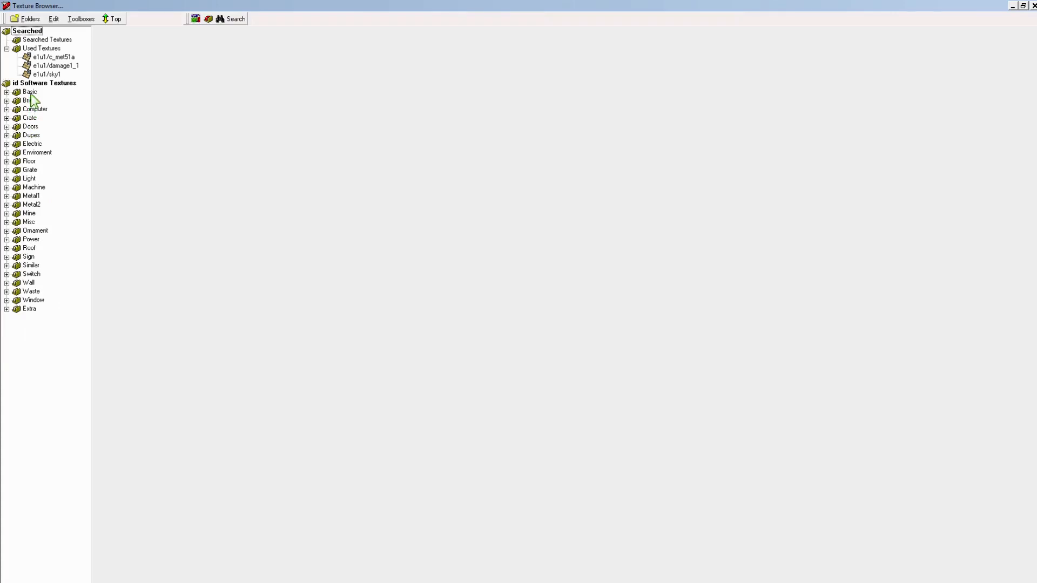
Step: Create a new main texture folder stored in a new add-on named DownloadedTextures, and select that folder
click(28, 21)
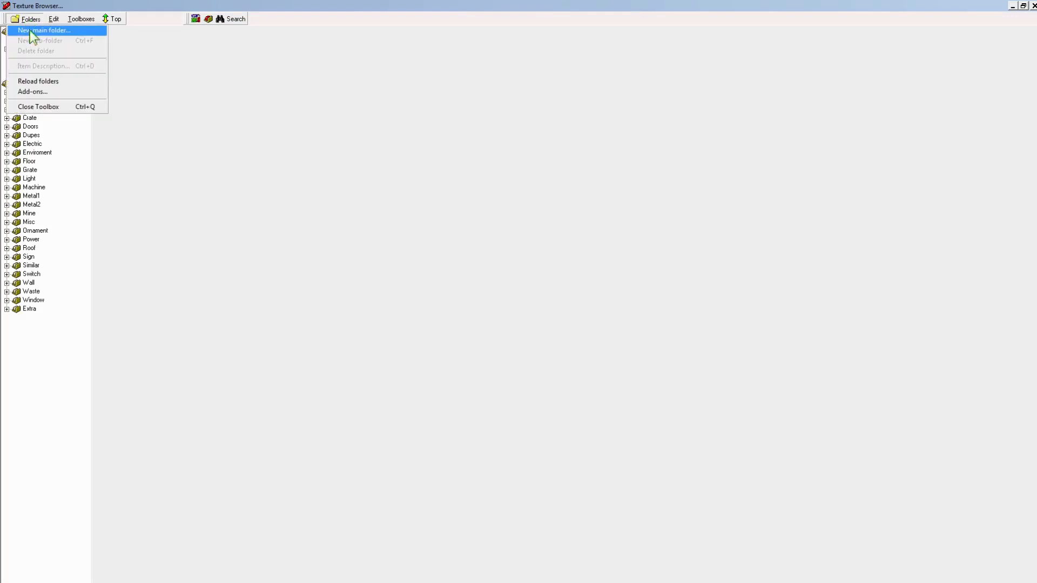
click(32, 32)
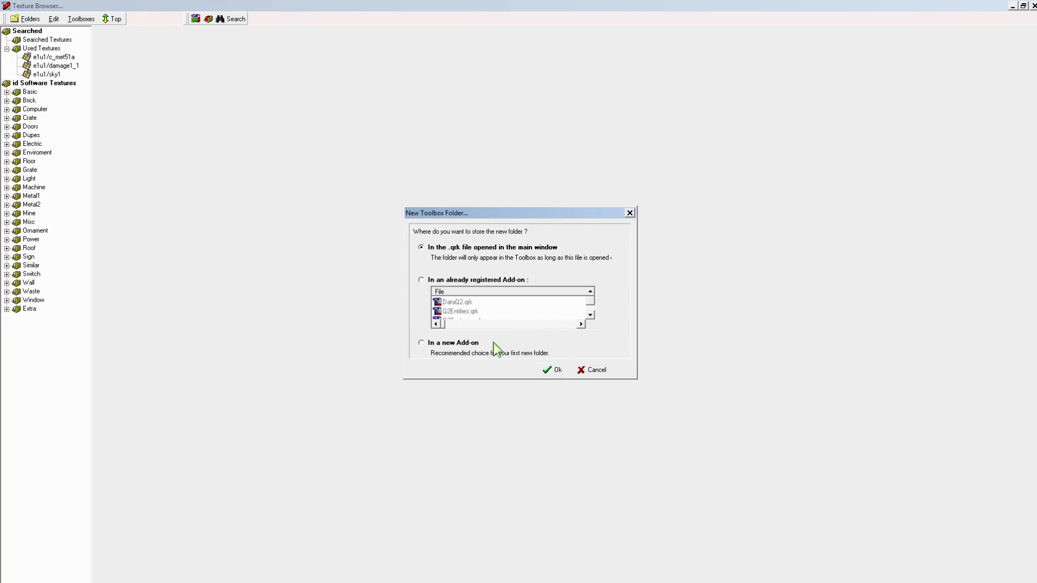
click(422, 344)
click(554, 372)
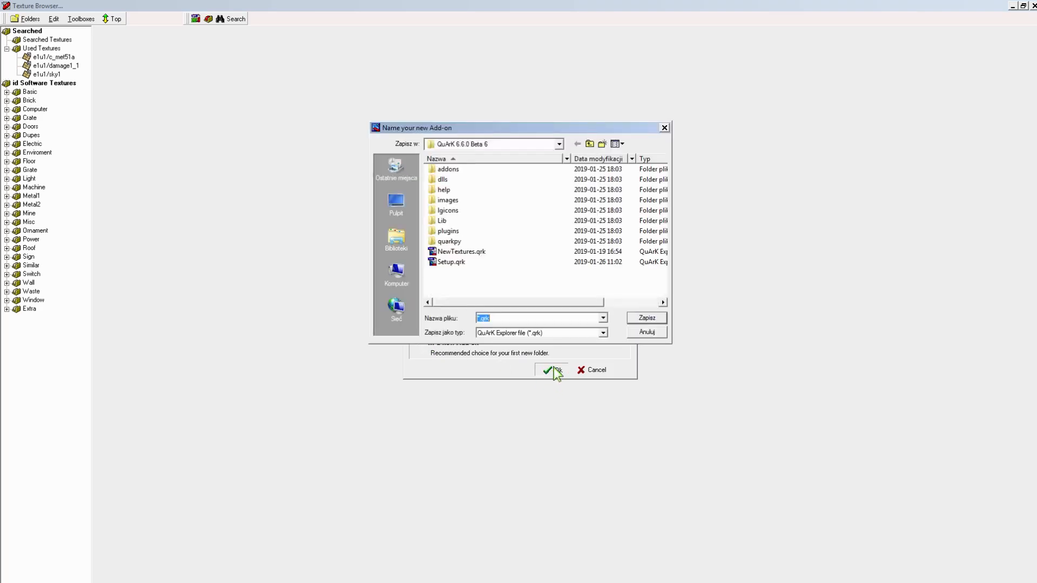
text(DownloadedTextures)
click(648, 319)
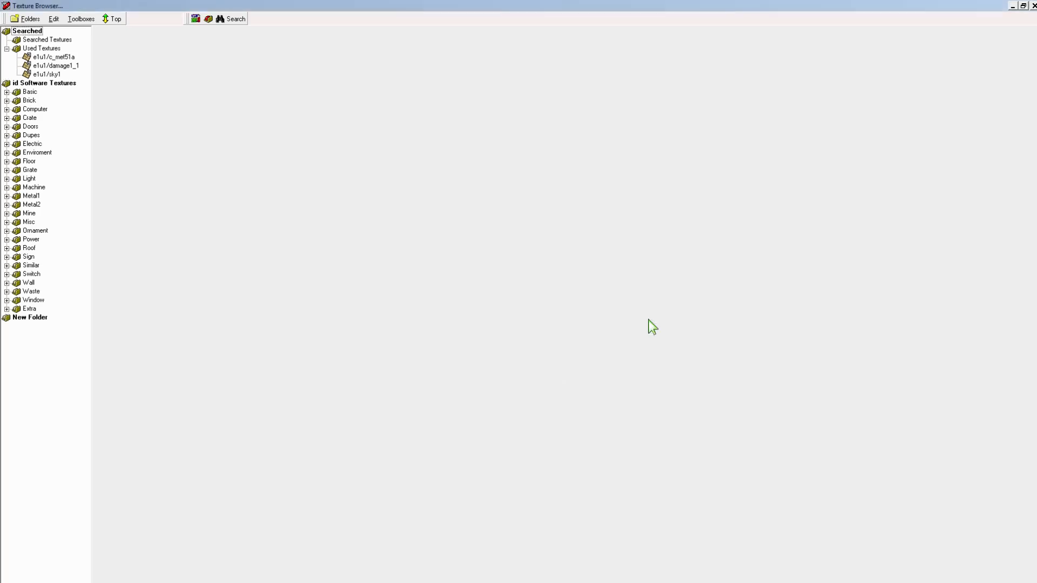
click(36, 319)
right_click(36, 319)
click(25, 19)
click(24, 20)
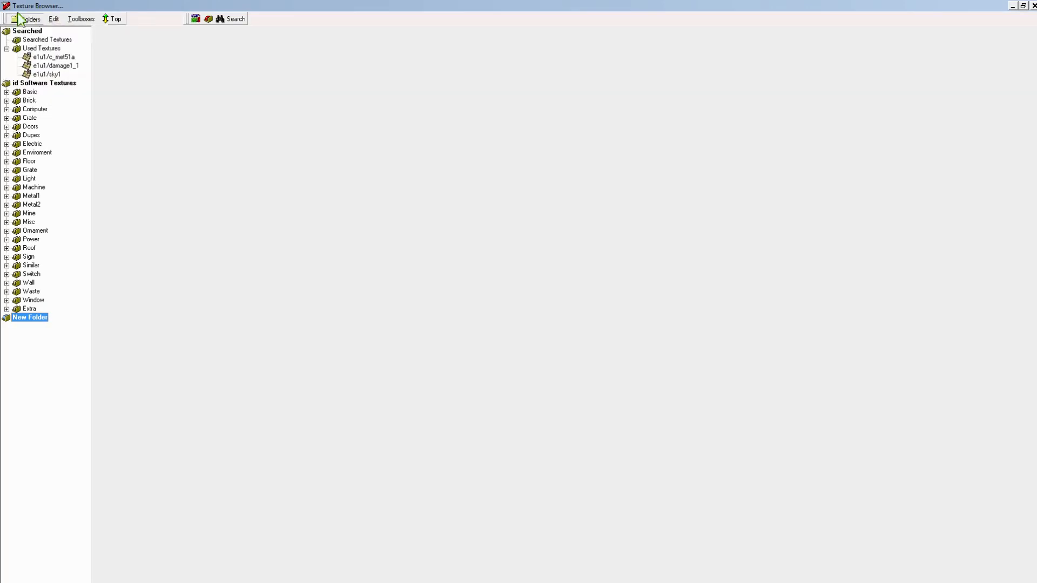
click(55, 19)
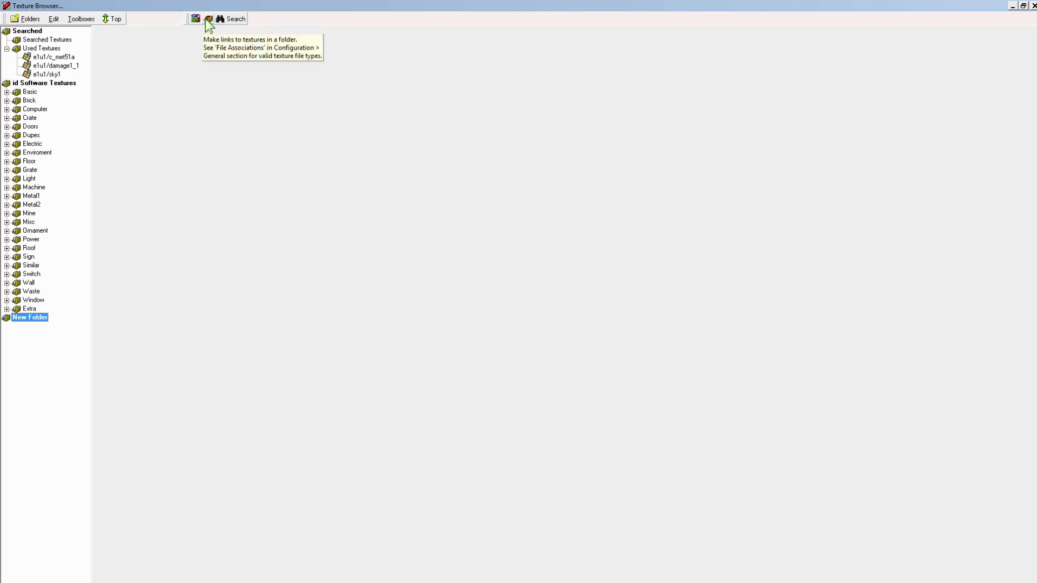
click(207, 22)
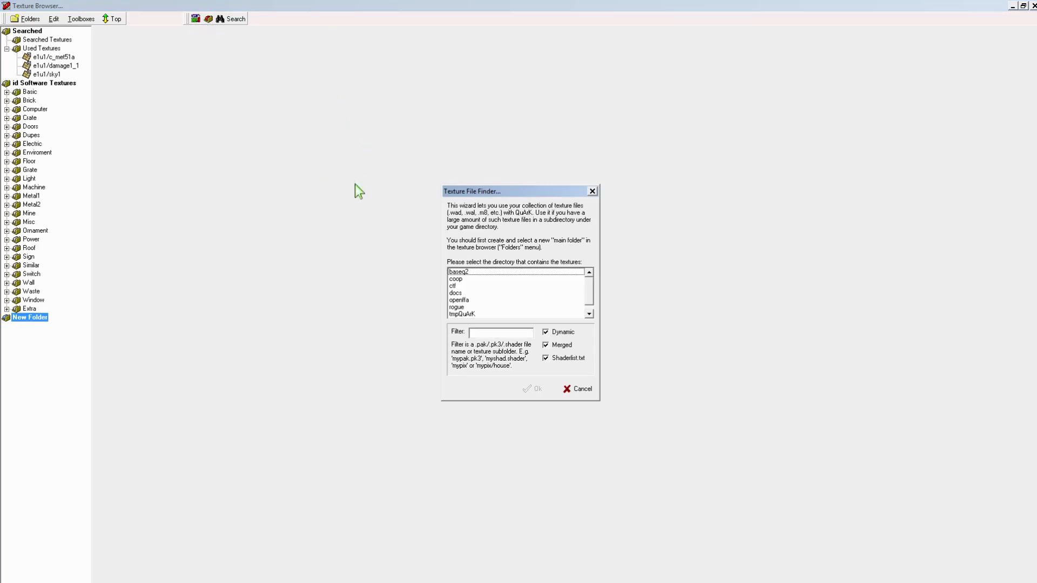
click(580, 388)
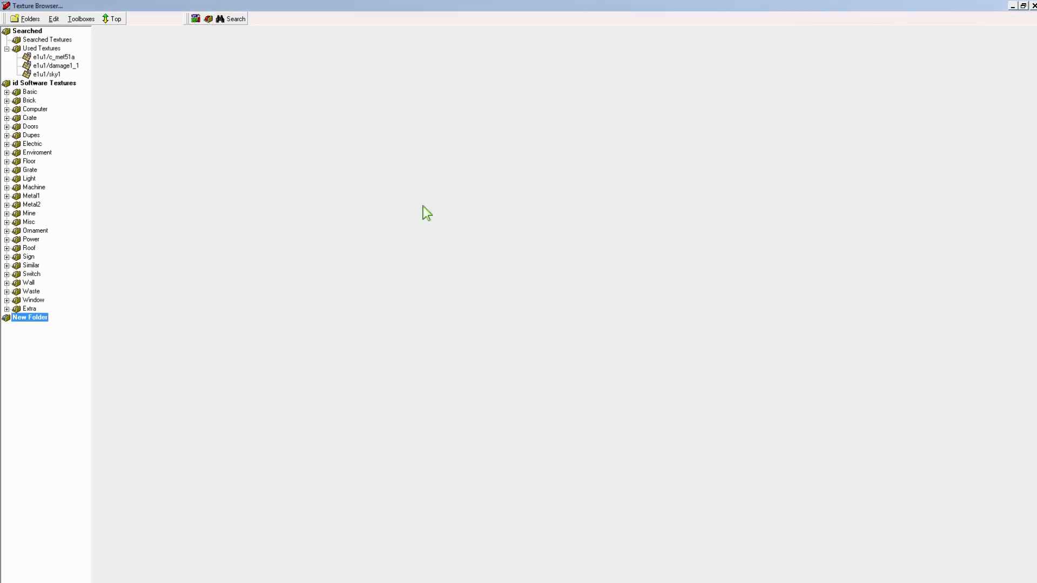
Step: Make links to the textures of the tmpQuArK directory in the selected new main folder
click(209, 21)
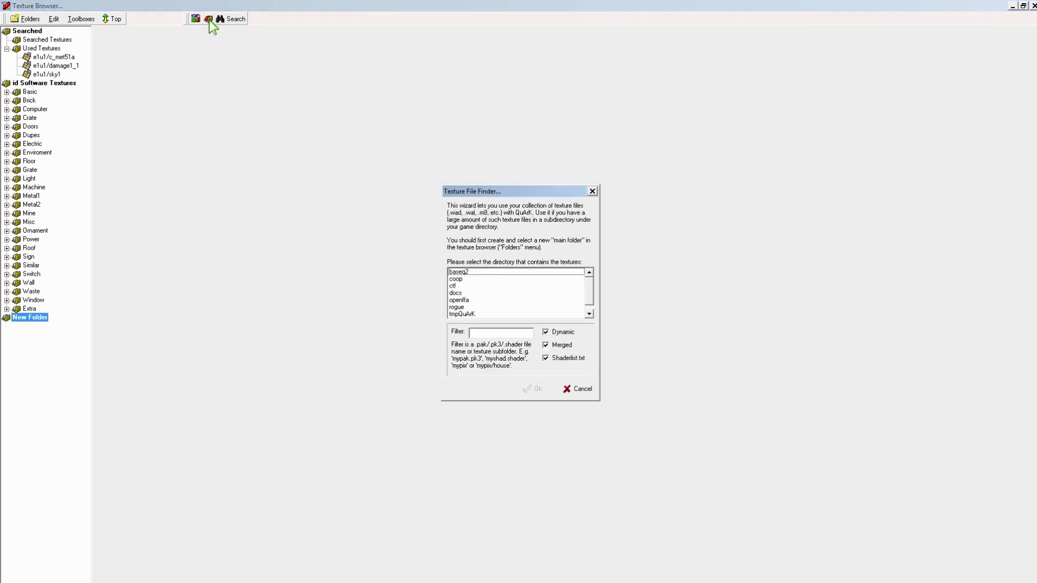
click(462, 314)
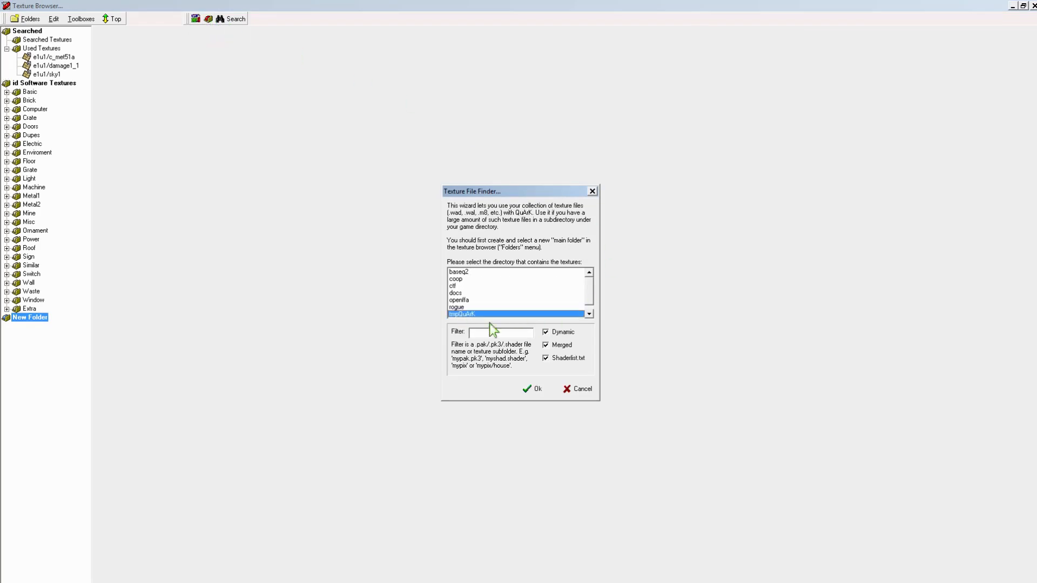
click(530, 388)
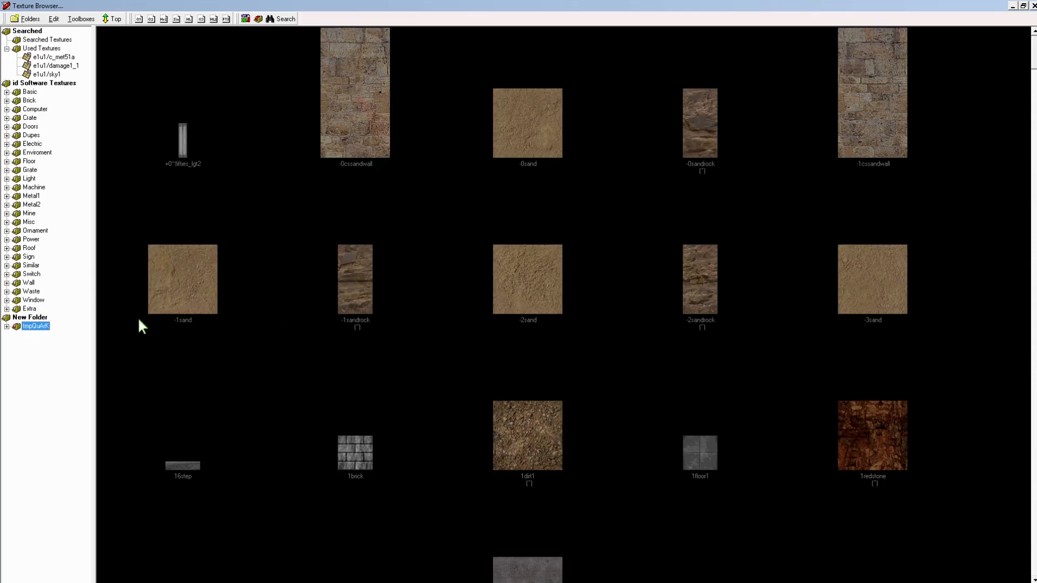
Step: Expand the linked tmpQuArK folder and preview textures in its subfolders, including e1u2, dday2, ctf, cracked and matrix
click(7, 326)
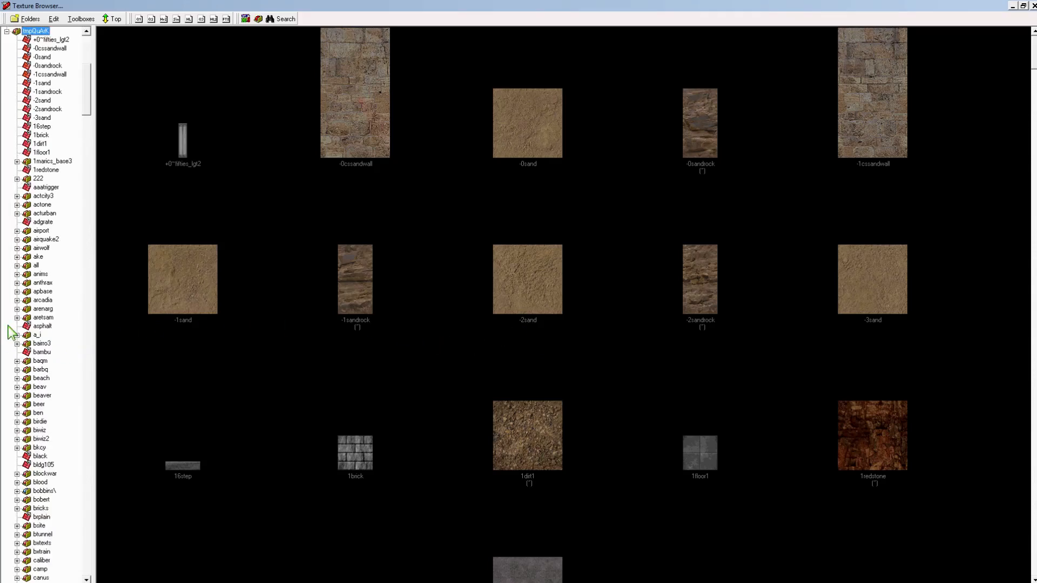
drag(87, 93, 95, 168)
click(39, 349)
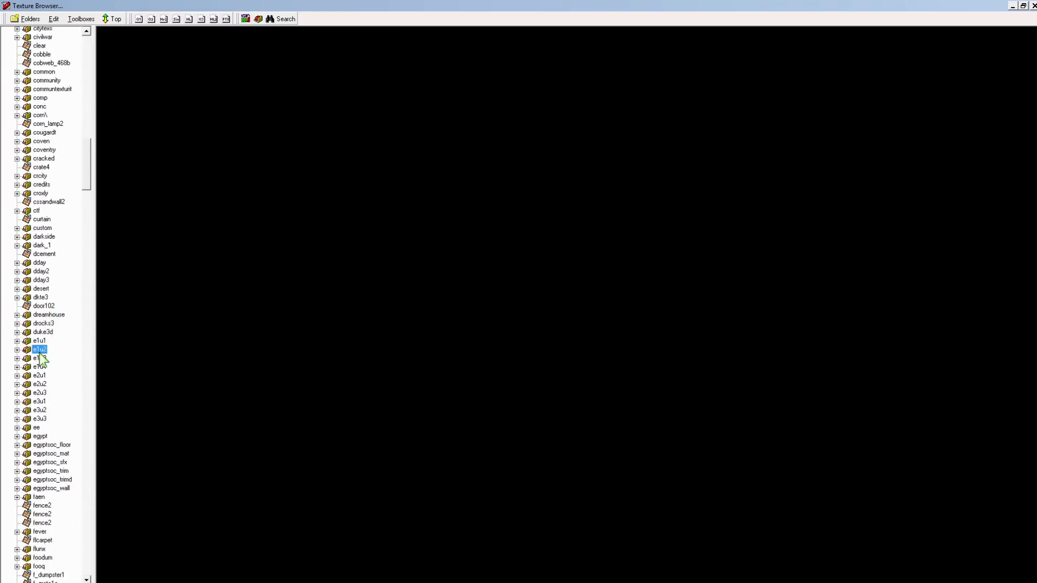
click(39, 330)
click(39, 271)
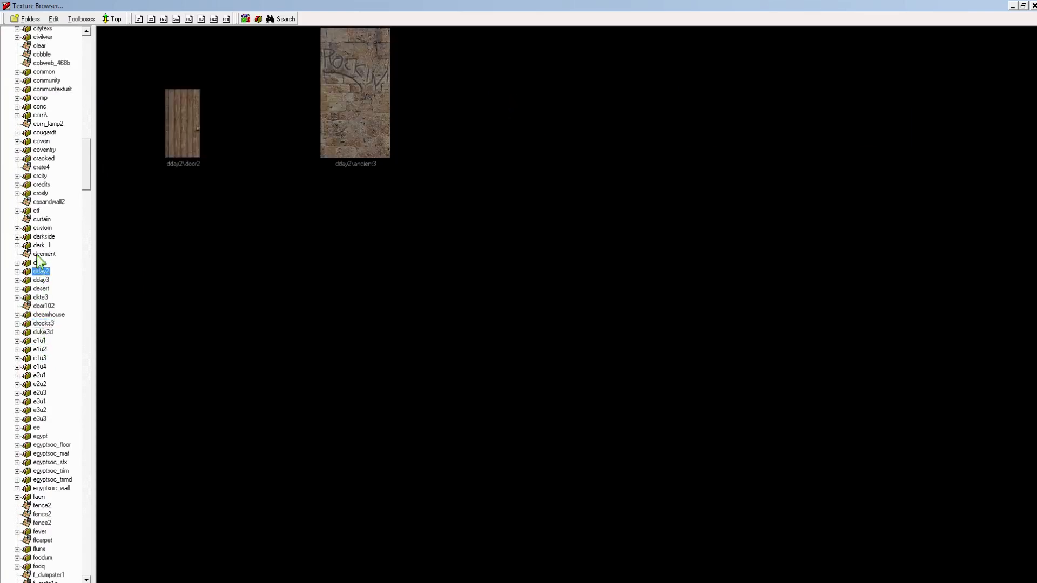
click(40, 253)
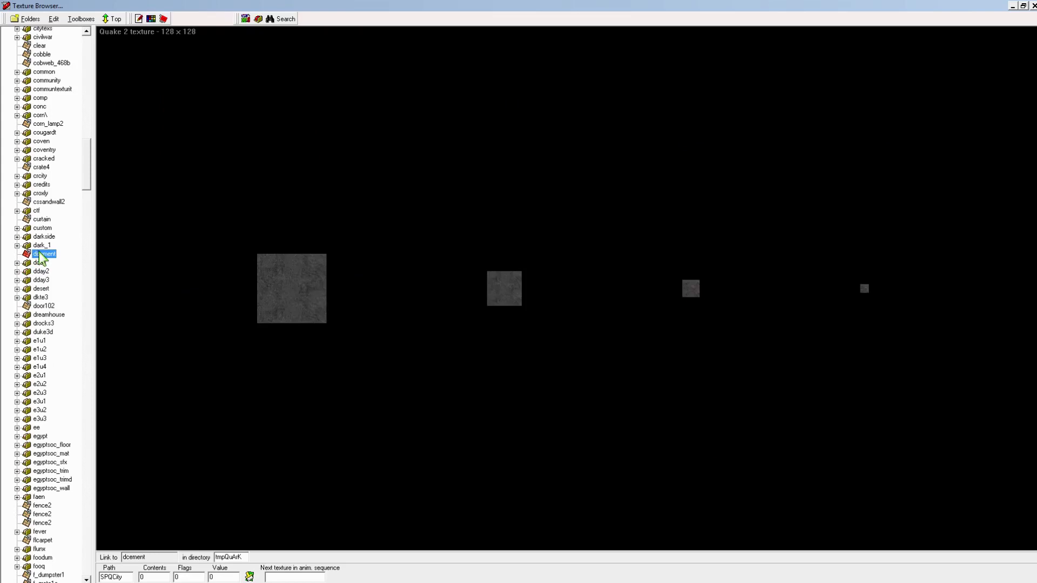
click(42, 229)
click(37, 211)
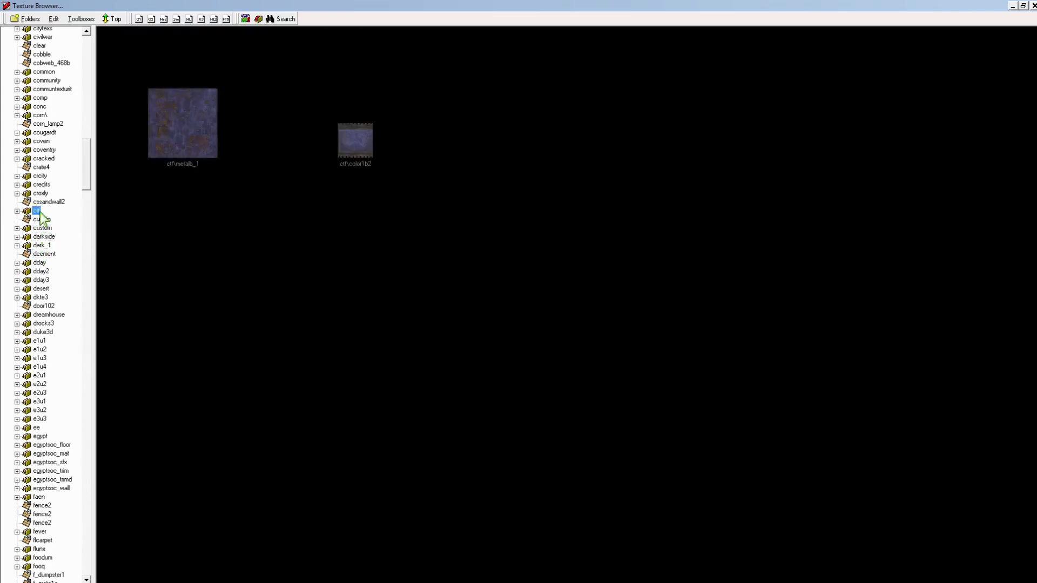
click(42, 185)
click(43, 159)
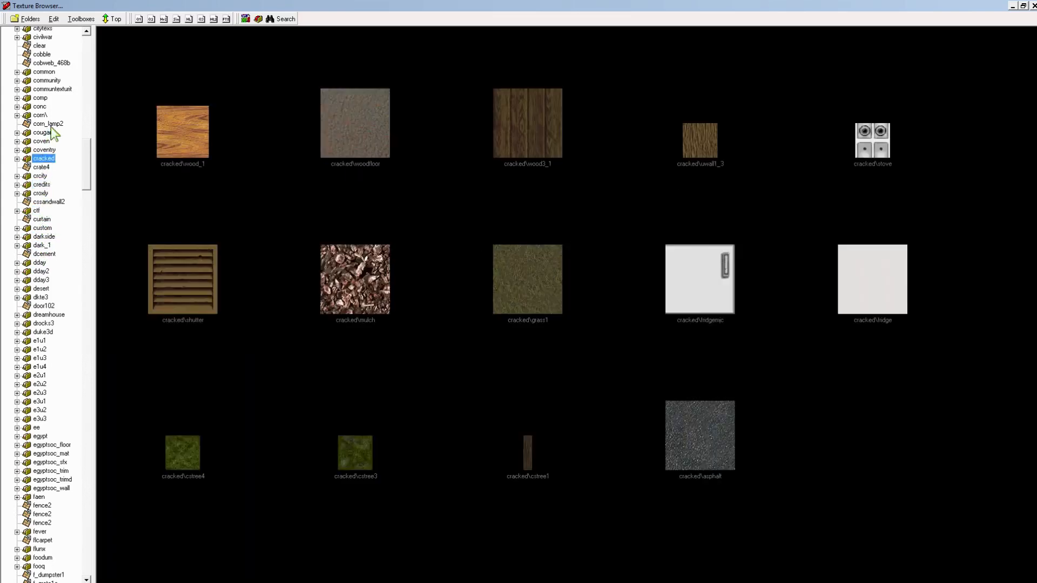
drag(86, 157, 92, 242)
click(36, 374)
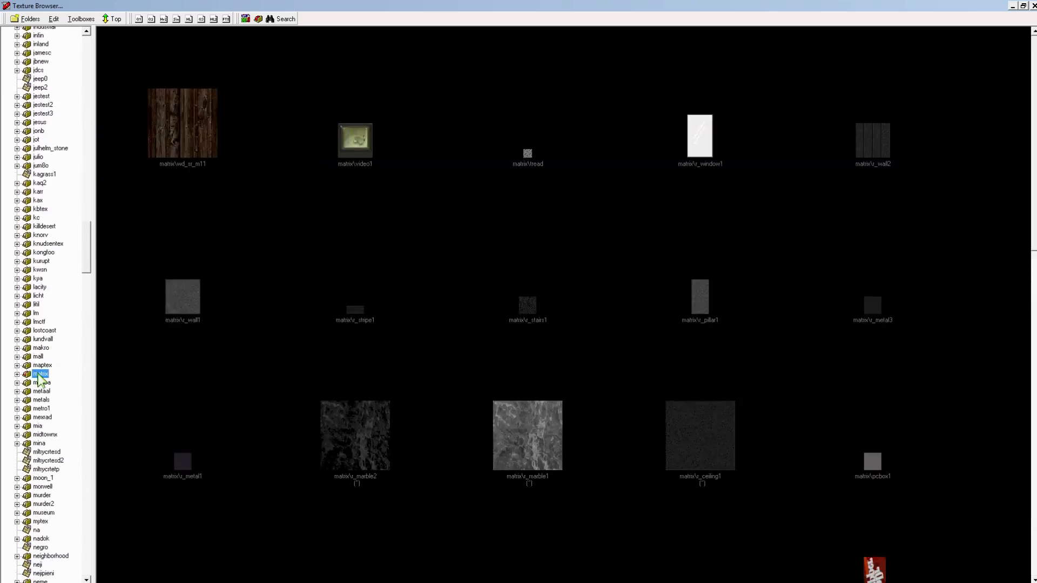
Step: Preview further linked textures in the tmpQuArK folder, including the paradise and rhcity subfolders and the rockleepieni texture
click(40, 400)
drag(86, 254, 87, 293)
click(44, 373)
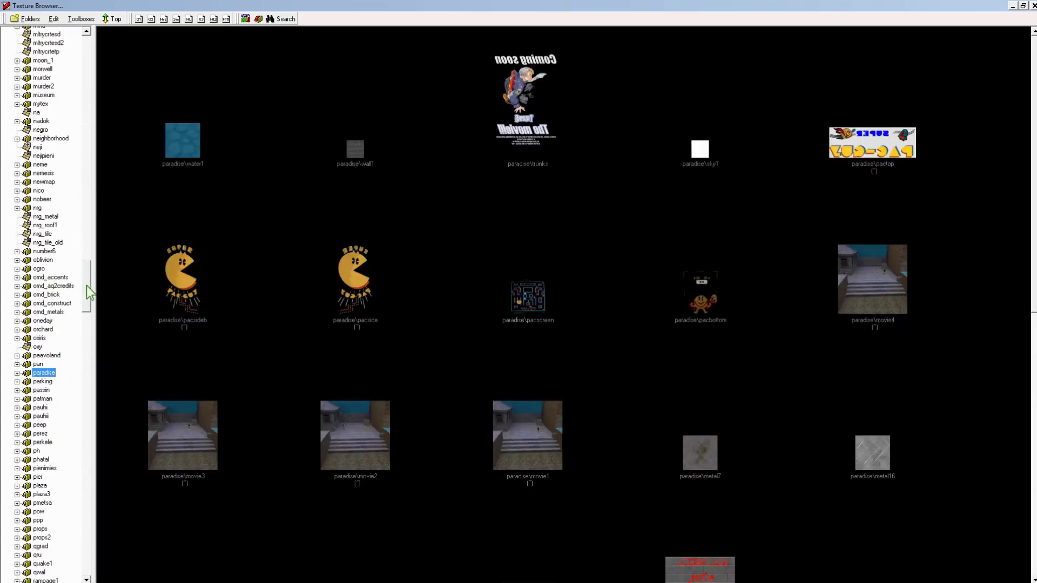
drag(89, 286, 67, 316)
click(40, 276)
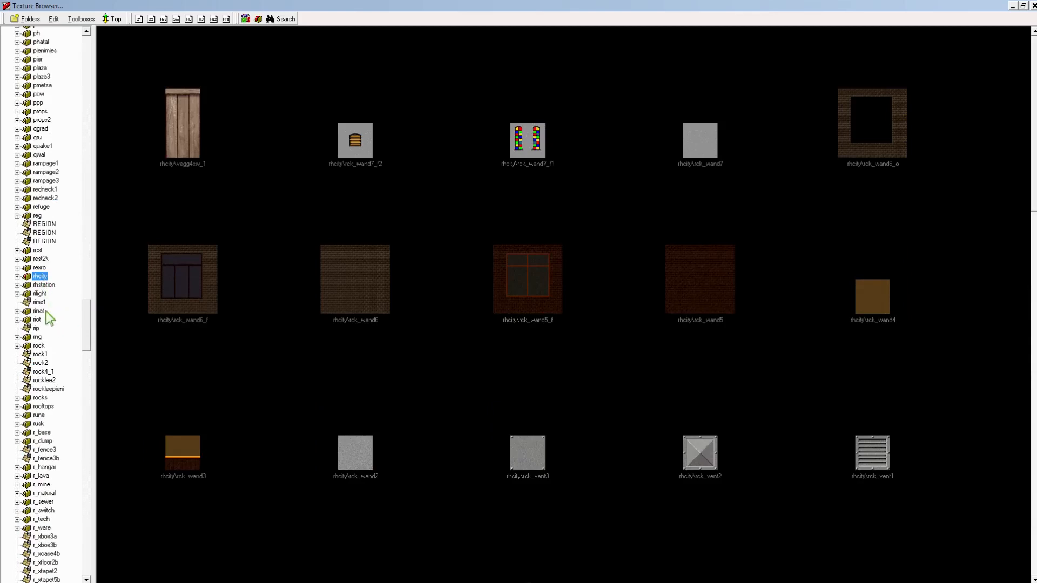
click(46, 311)
click(41, 355)
click(43, 389)
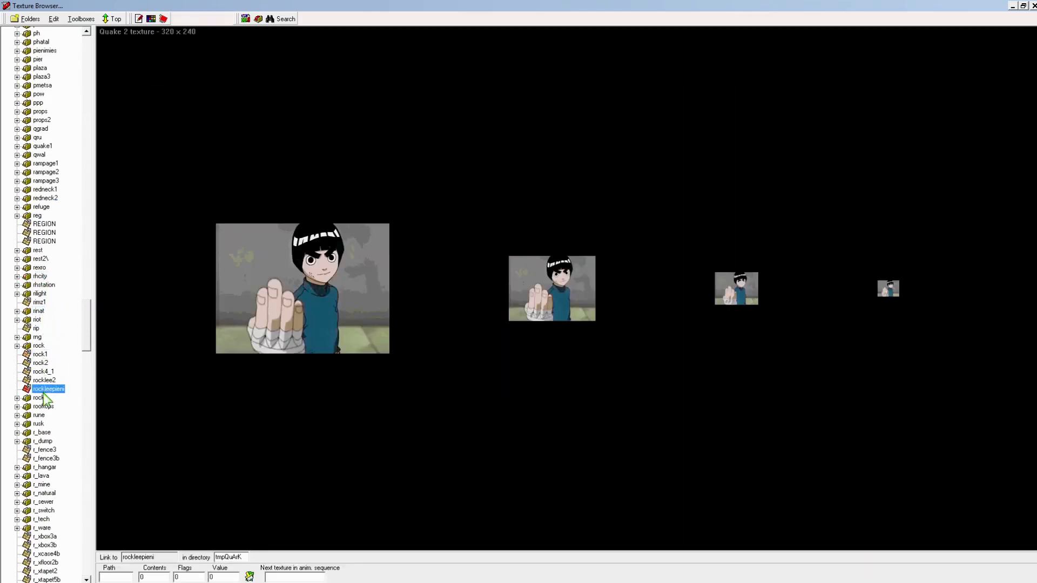
Step: Preview the linked r_base, r_sewer and shaymon texture subfolders and the r_fence3 texture
click(42, 433)
click(42, 451)
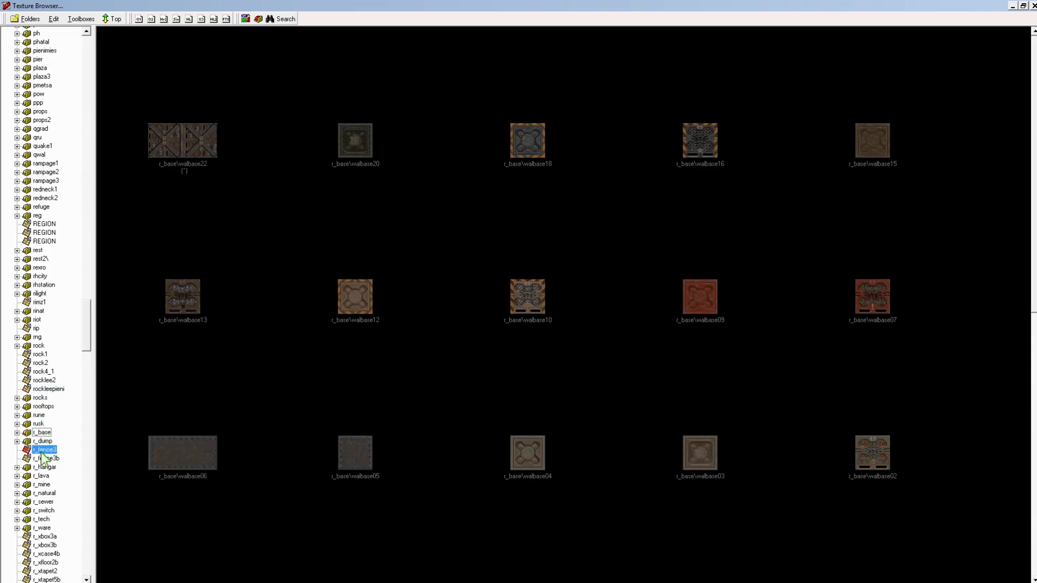
click(43, 477)
click(43, 501)
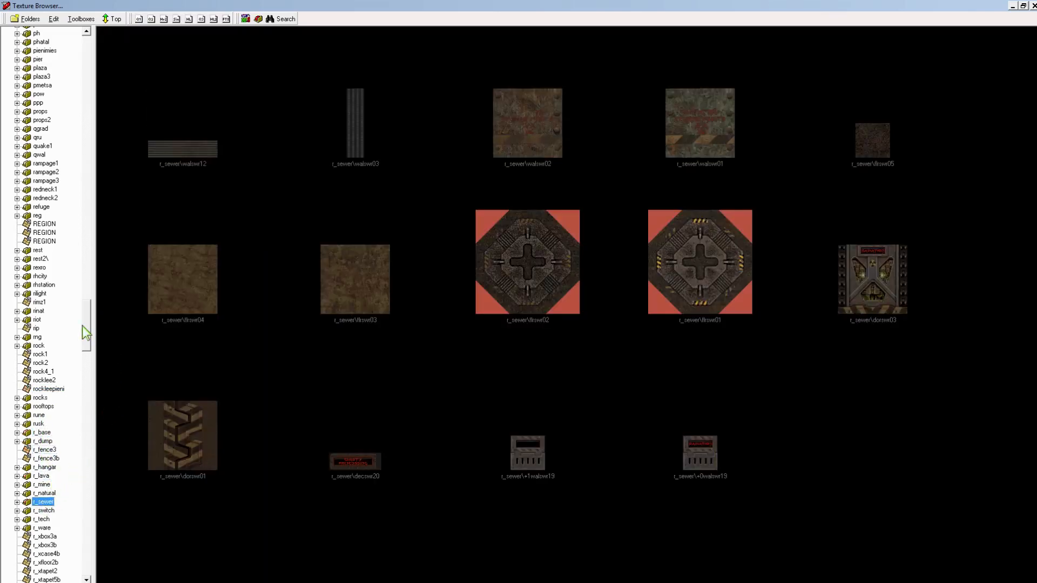
drag(85, 330, 92, 54)
click(50, 346)
click(47, 372)
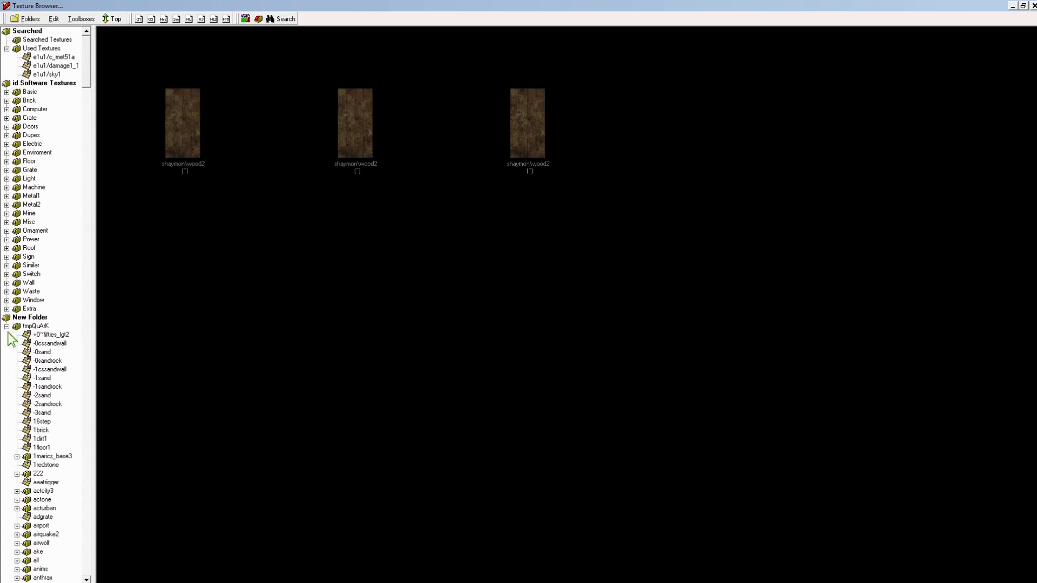
Step: Collapse the tmpQuArK folder and browse the Floor textures of the id Software Textures
click(7, 326)
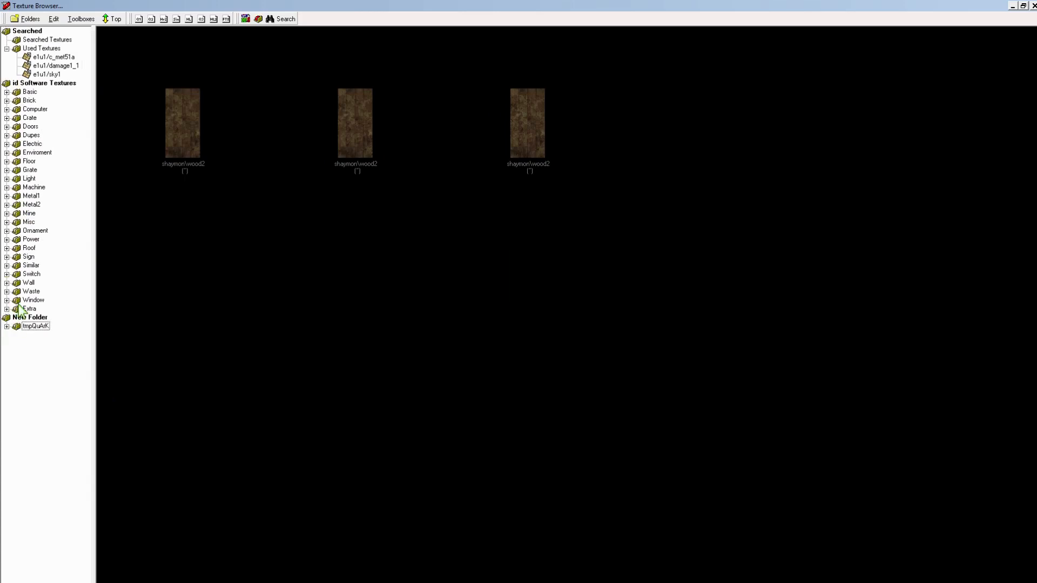
click(25, 162)
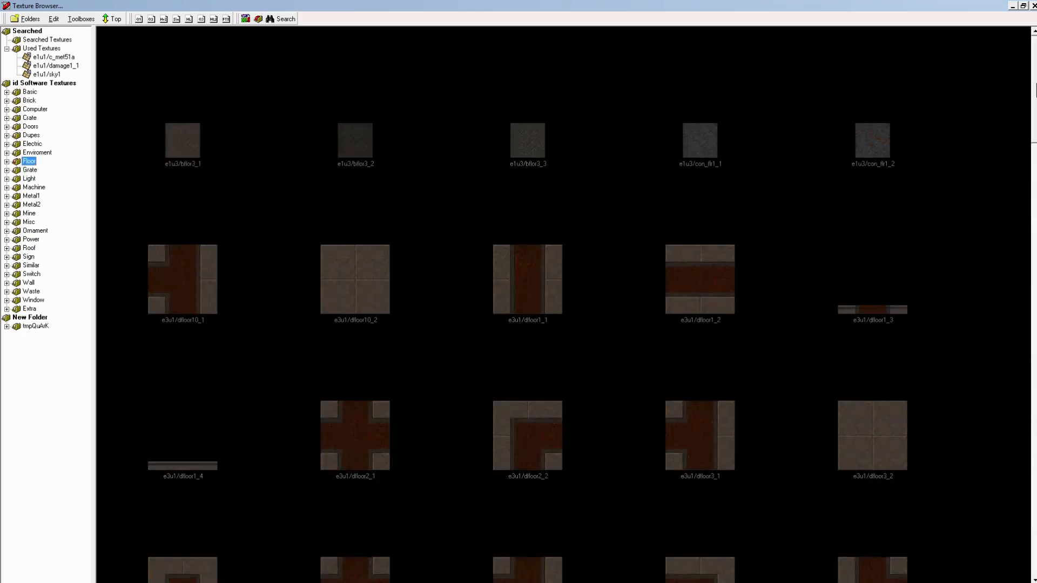
mouse_move(1035, 84)
mouse_down()
mouse_move(1036, 272)
mouse_move(1036, 93)
mouse_up()
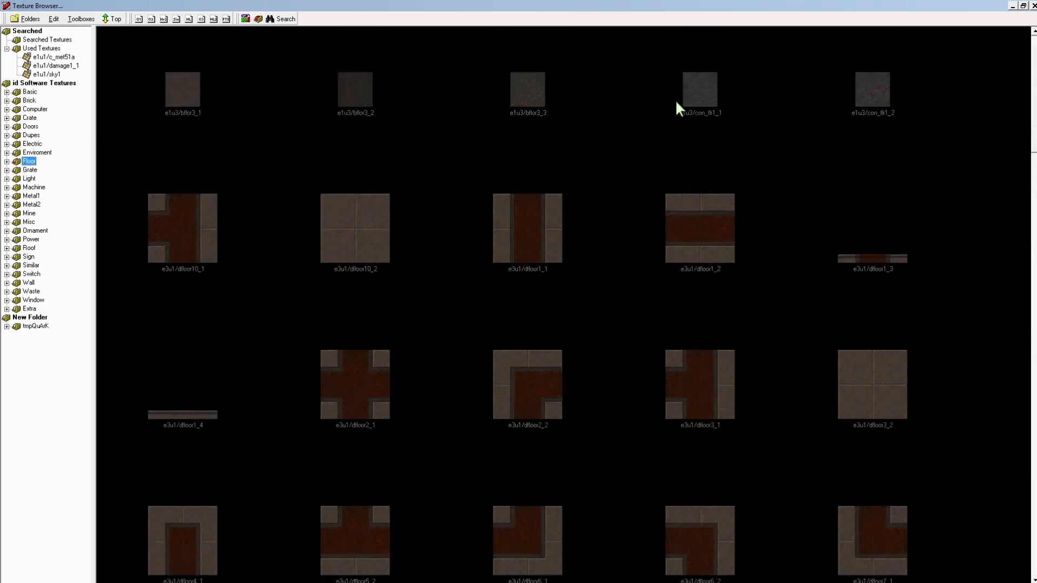
Step: Expand the tmpQuArK folder again and preview the textures in its temple2 and torabora subfolders
click(7, 327)
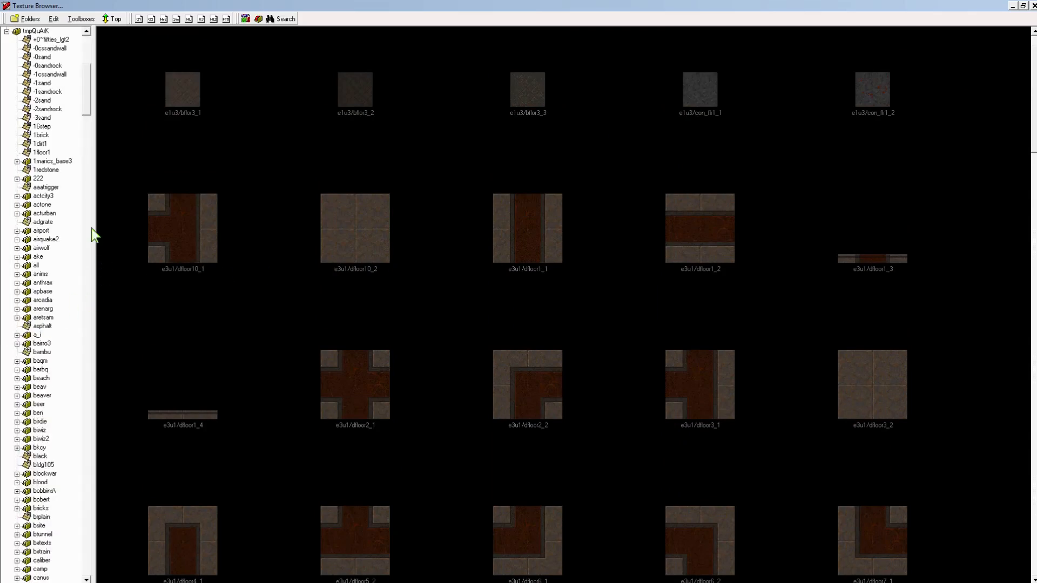
drag(86, 107, 88, 440)
click(48, 427)
click(47, 452)
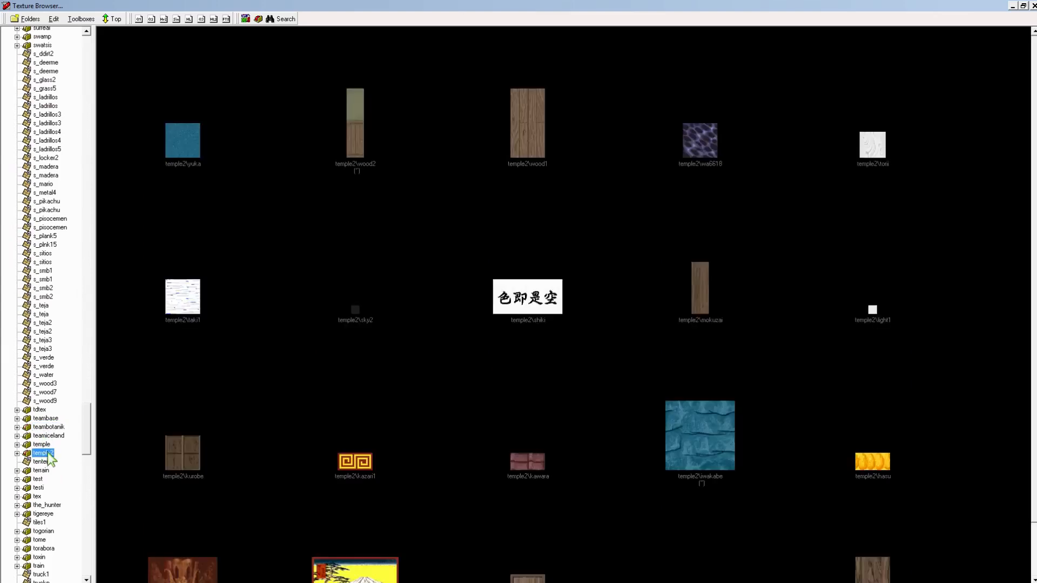
click(41, 514)
click(40, 549)
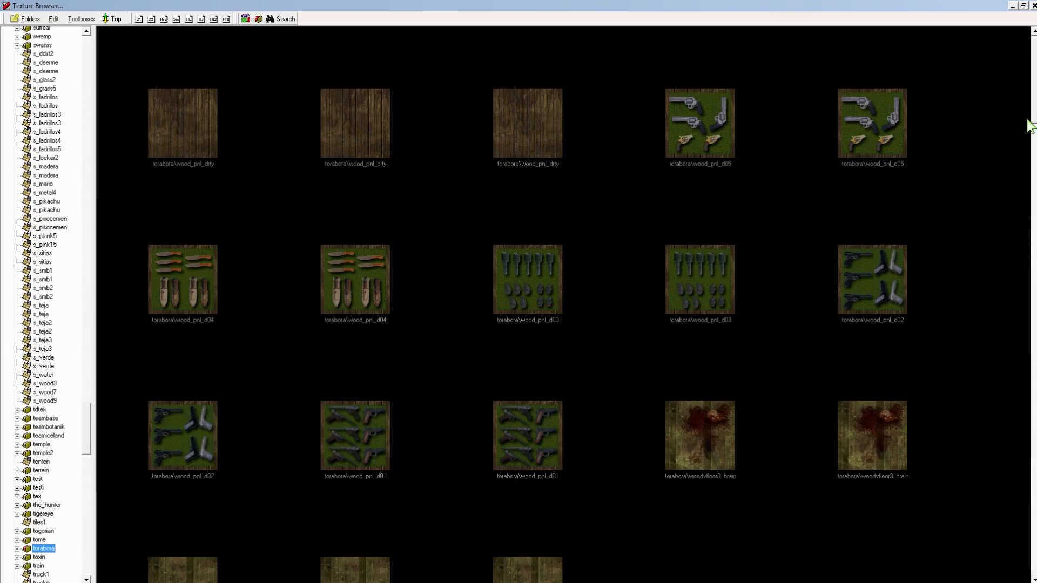
scroll(1033, 118, down, 1)
scroll(1034, 118, down, 5)
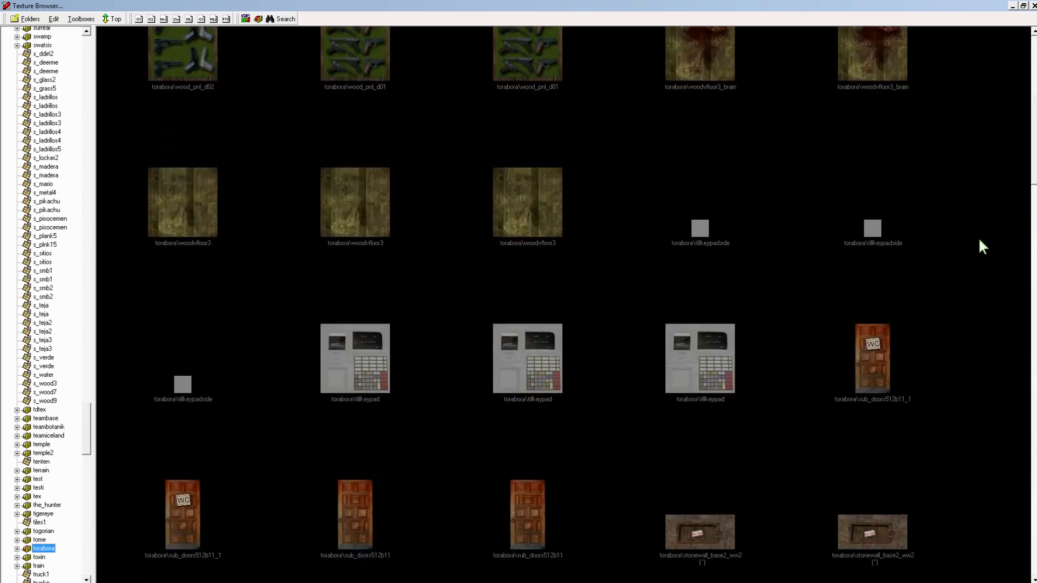
Step: Close the texture browser, the new map and QuArK Explorer, saving the changes to DownloadedTextures.qrk
click(1033, 6)
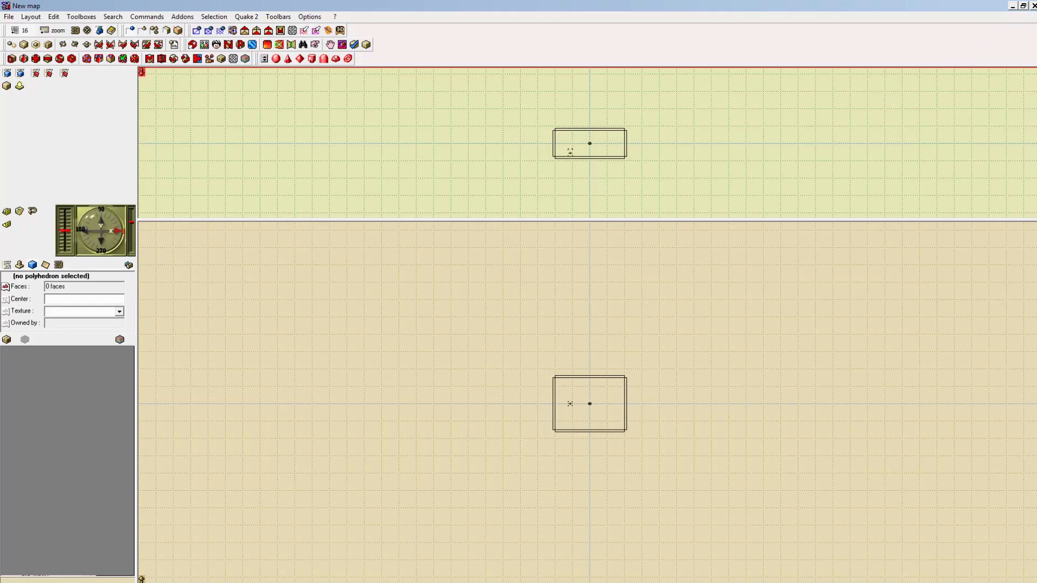
click(1032, 6)
click(646, 220)
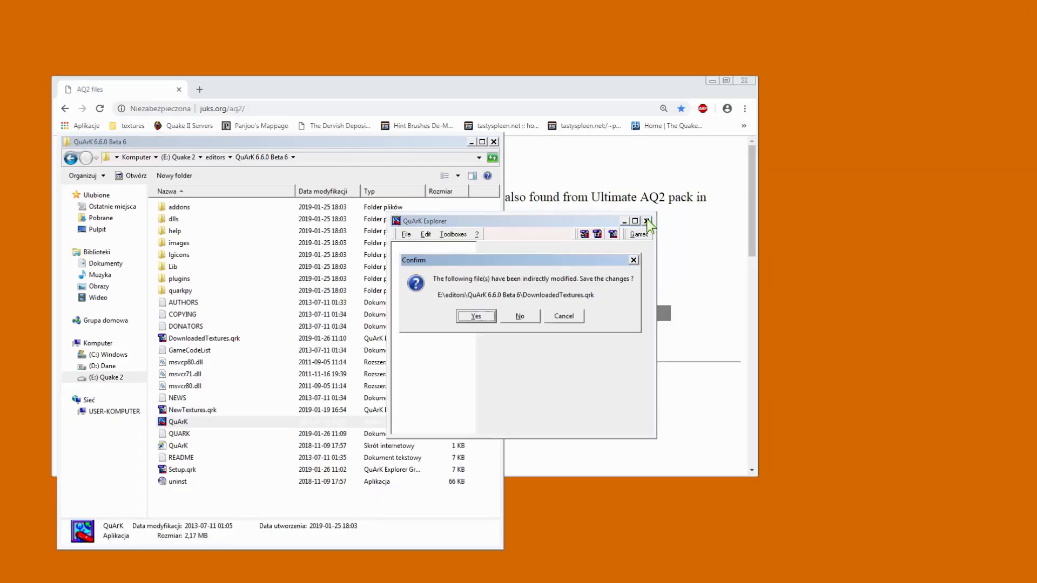
click(475, 316)
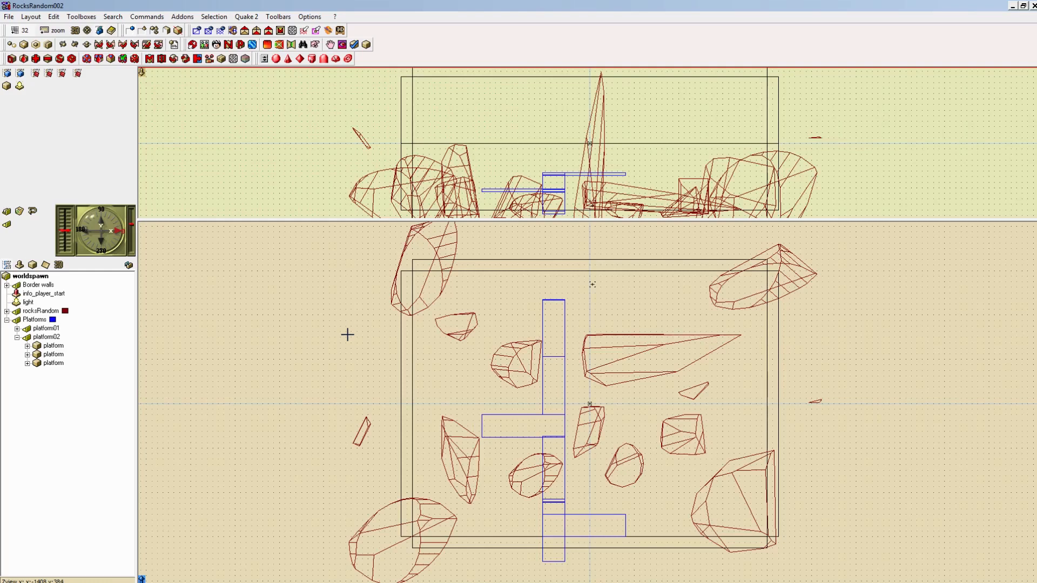
Step: In the RocksRandom002 map, shorten the sloped polyhedron of platform02 by moving its outer end face to y -656
click(585, 520)
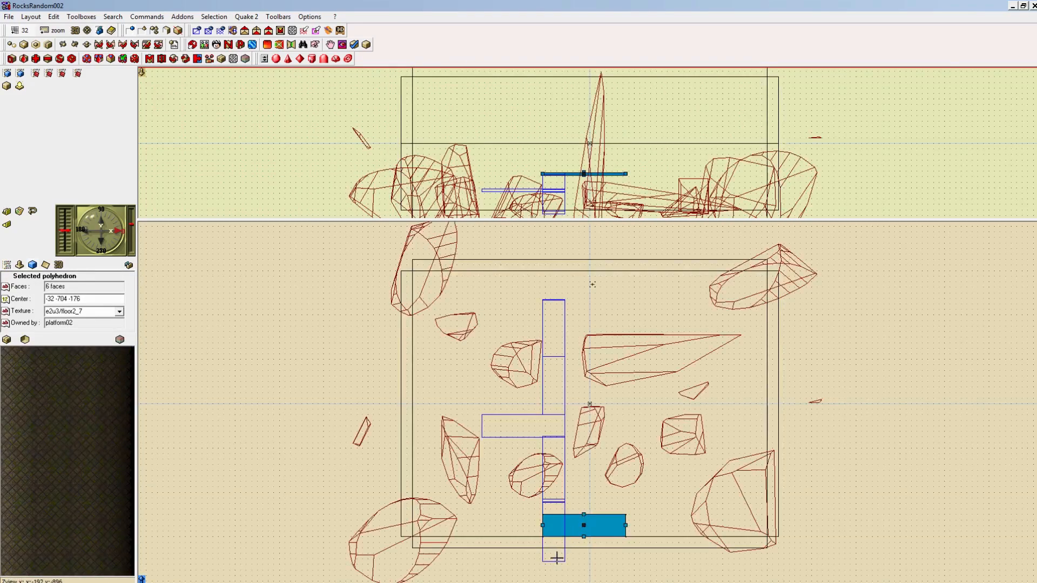
click(556, 558)
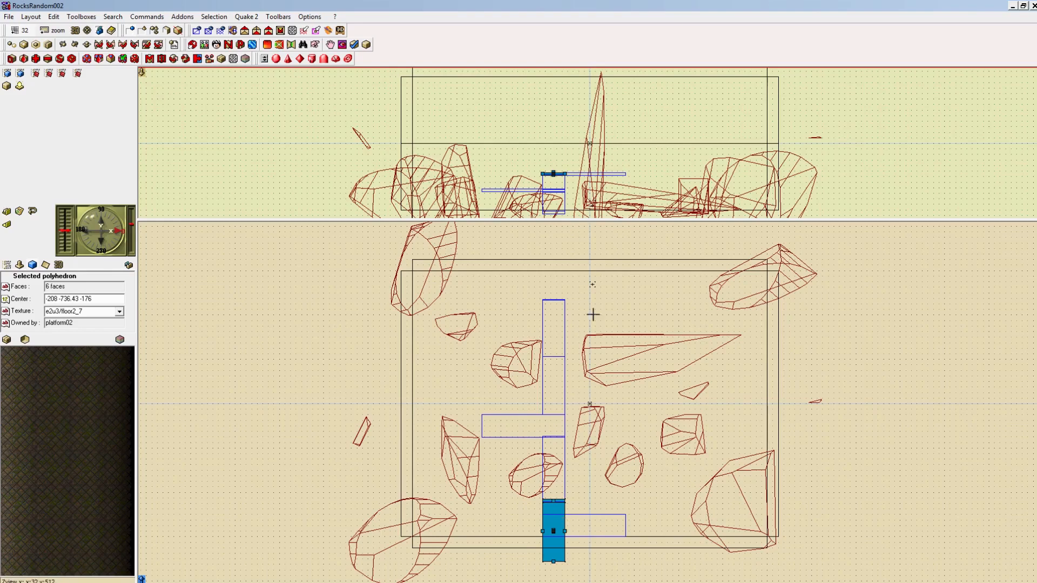
scroll(594, 162, up, 3)
right_drag(610, 189, 614, 97)
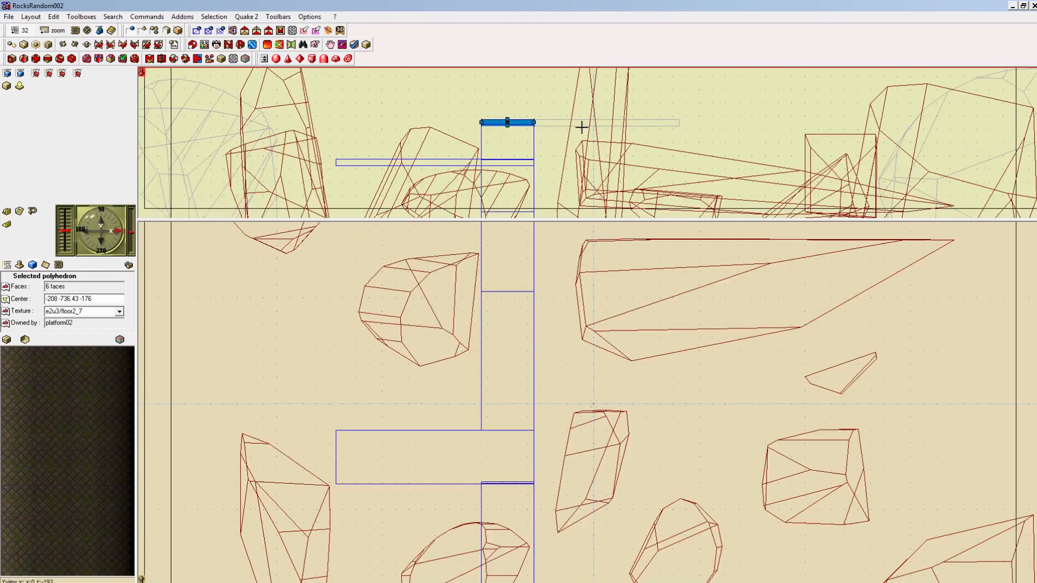
right_drag(570, 482, 588, 271)
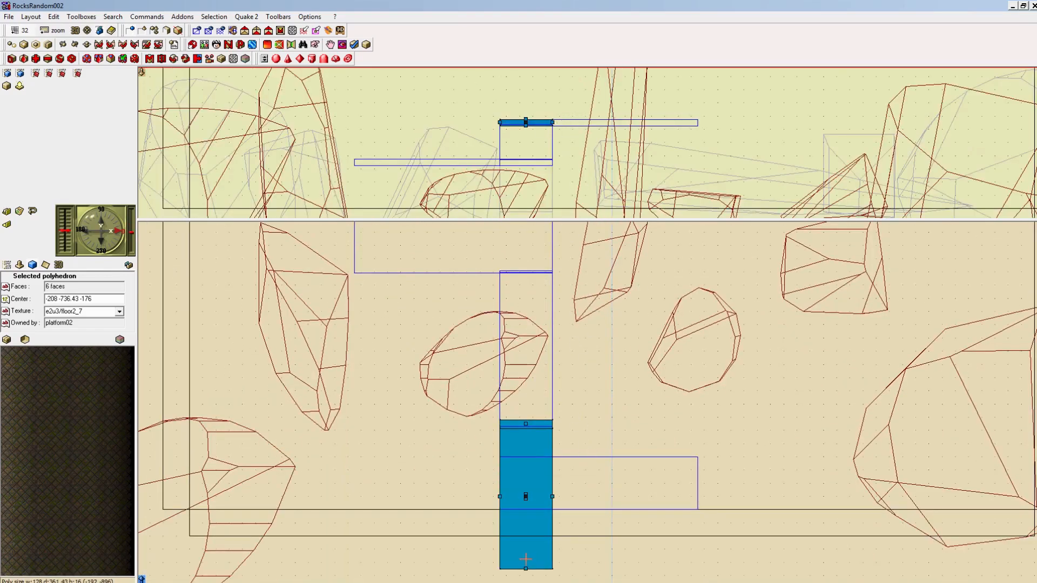
drag(525, 569, 530, 548)
drag(540, 465, 539, 464)
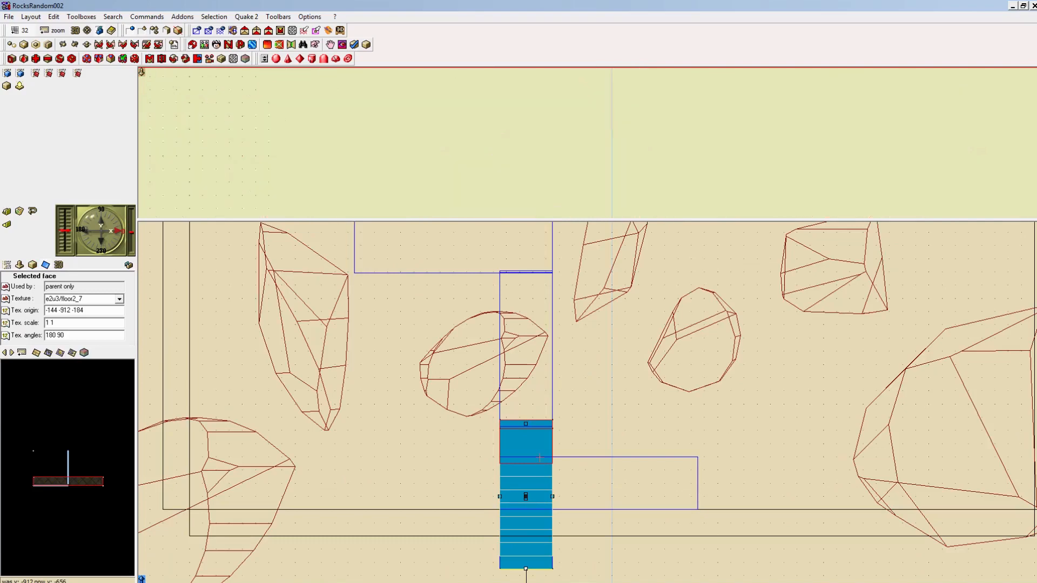
Step: Set the grid to 8 and move the shortened polyhedron's end face to y -640, flush with the adjoining platform's edge
click(21, 30)
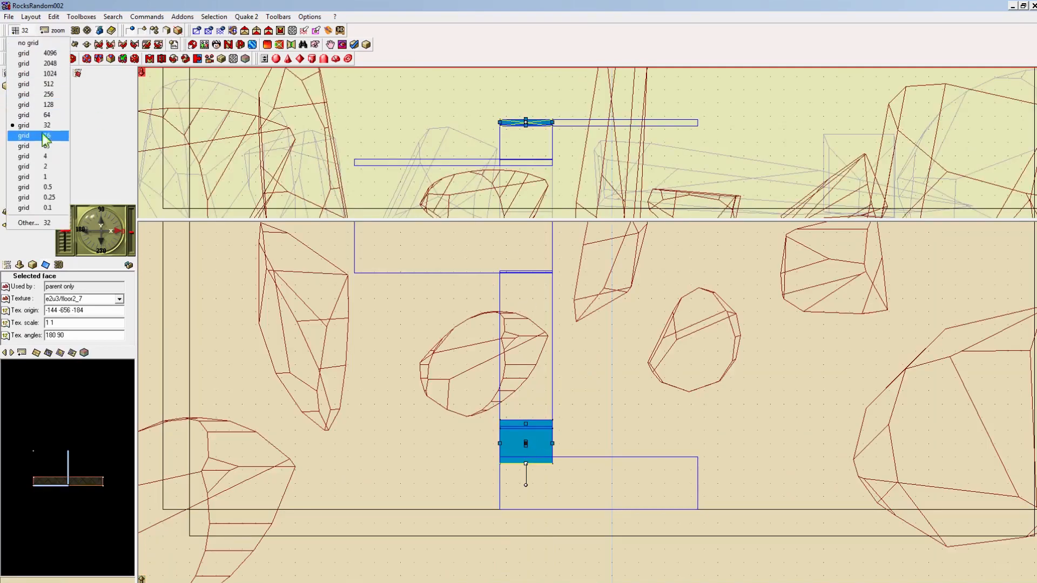
click(47, 144)
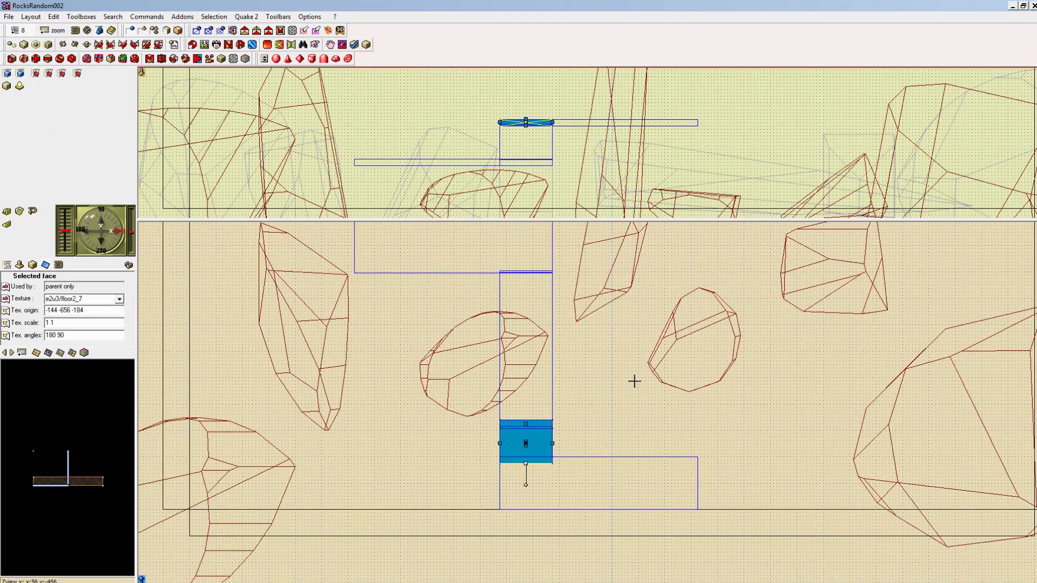
scroll(646, 449, up, 5)
right_drag(515, 500, 662, 295)
drag(508, 414, 508, 389)
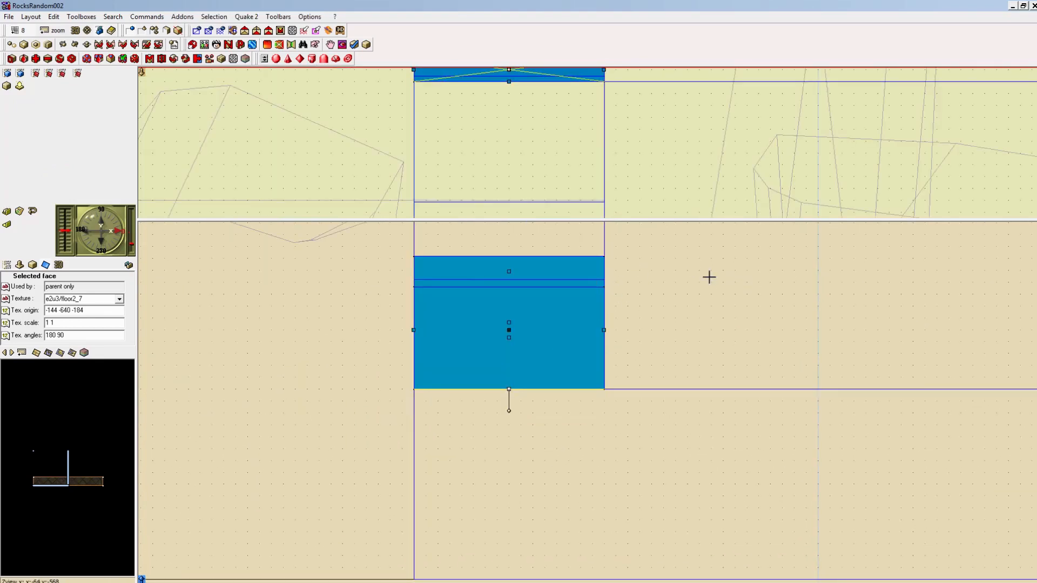
Step: Set the grid size to 32
click(16, 31)
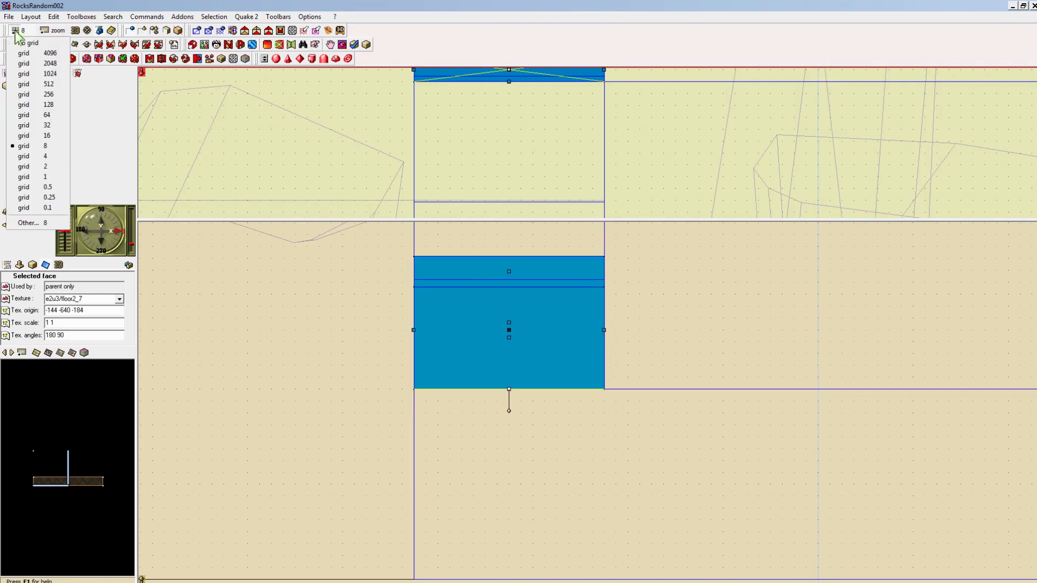
click(43, 125)
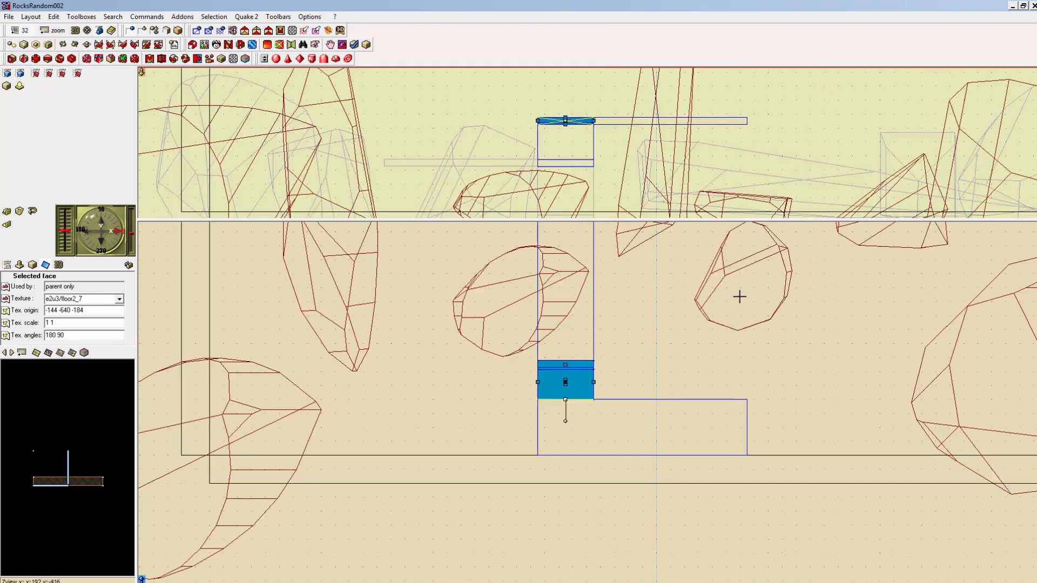
scroll(747, 372, down, 4)
right_drag(723, 325, 684, 430)
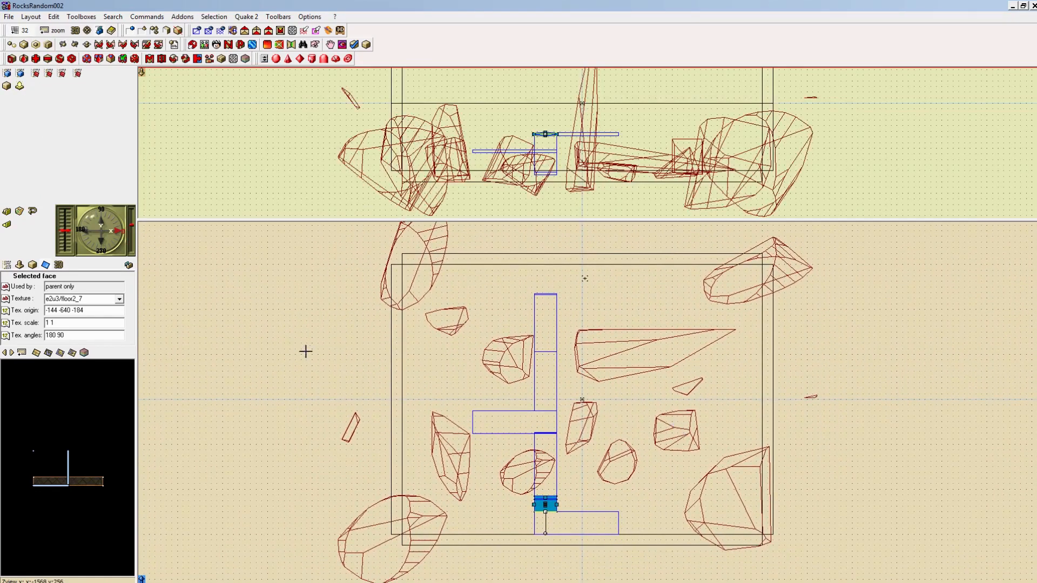
Step: Collapse the Platforms group in the map tree and put the light entity into a new group named Lights
click(6, 265)
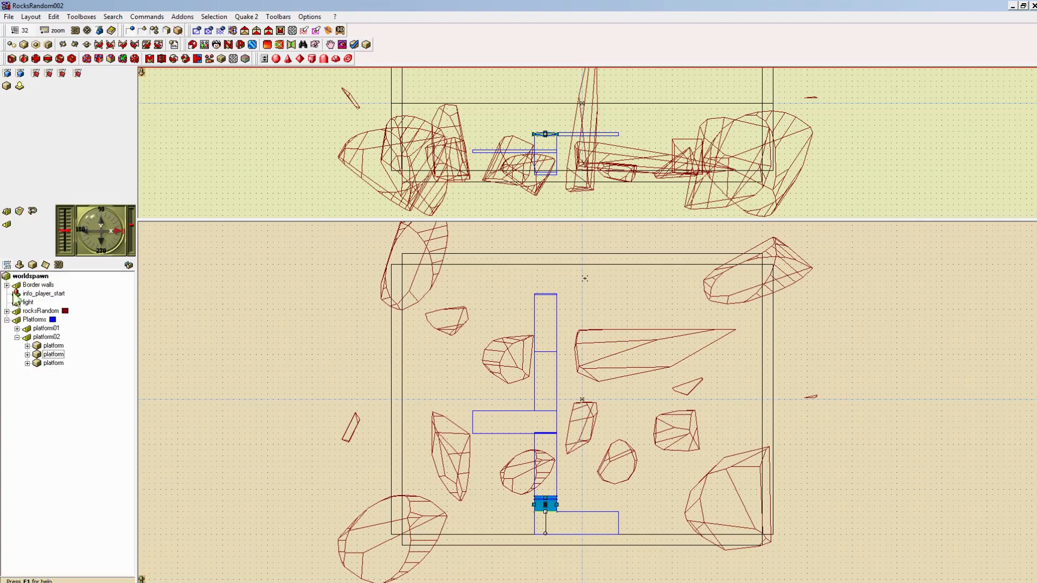
click(7, 319)
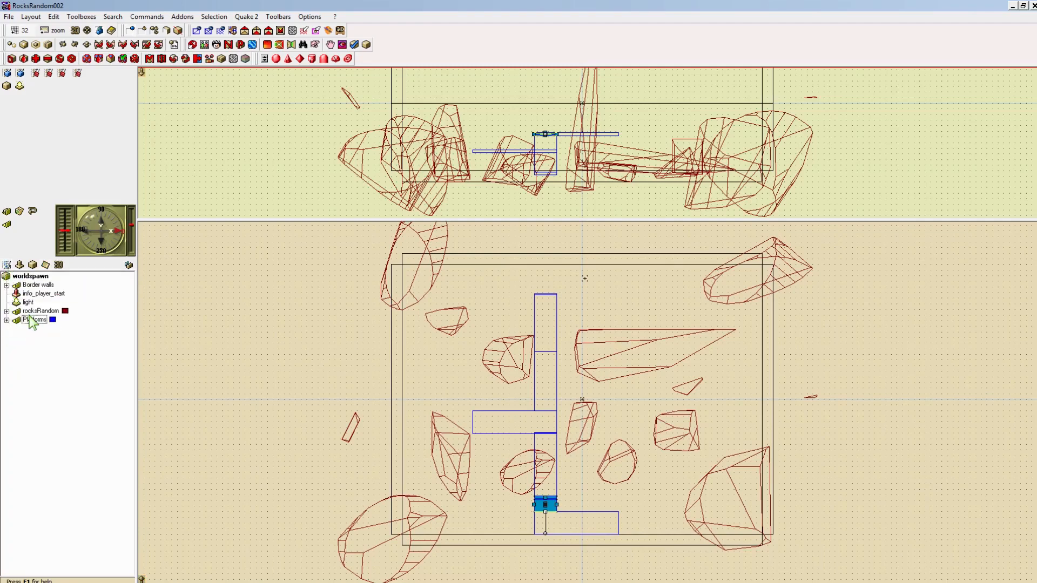
click(28, 302)
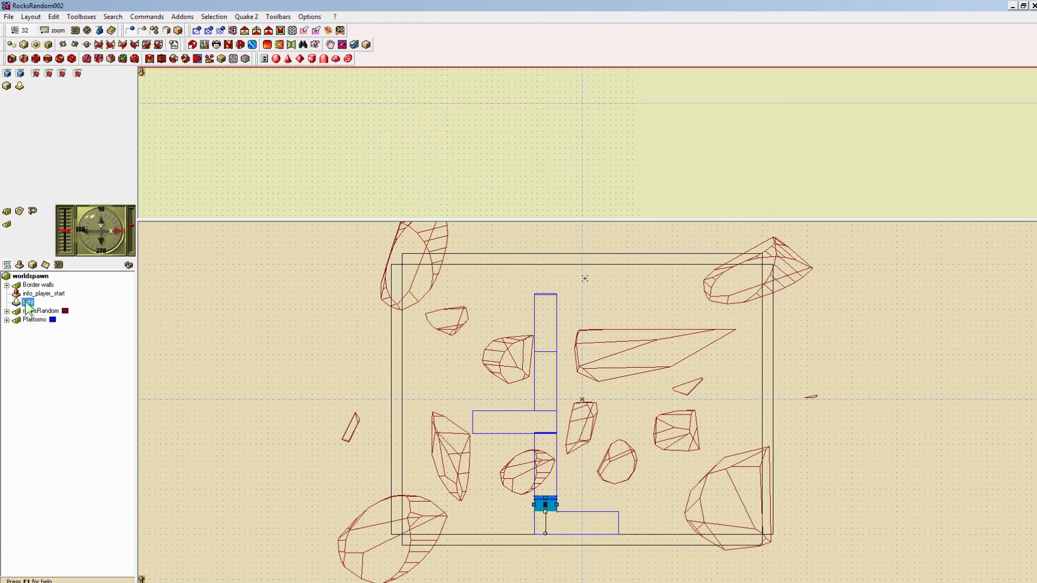
click(7, 224)
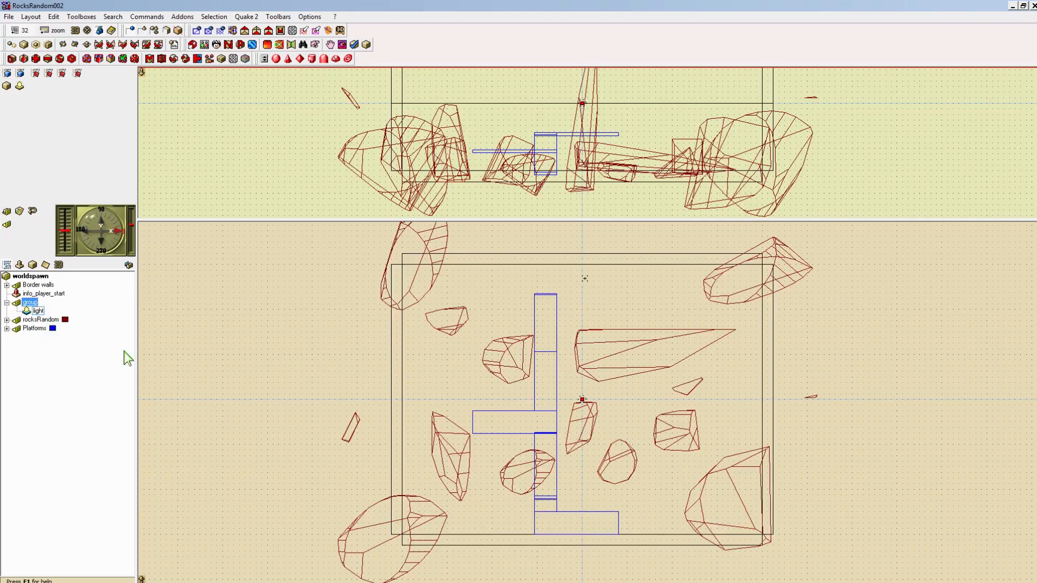
text(Lights)
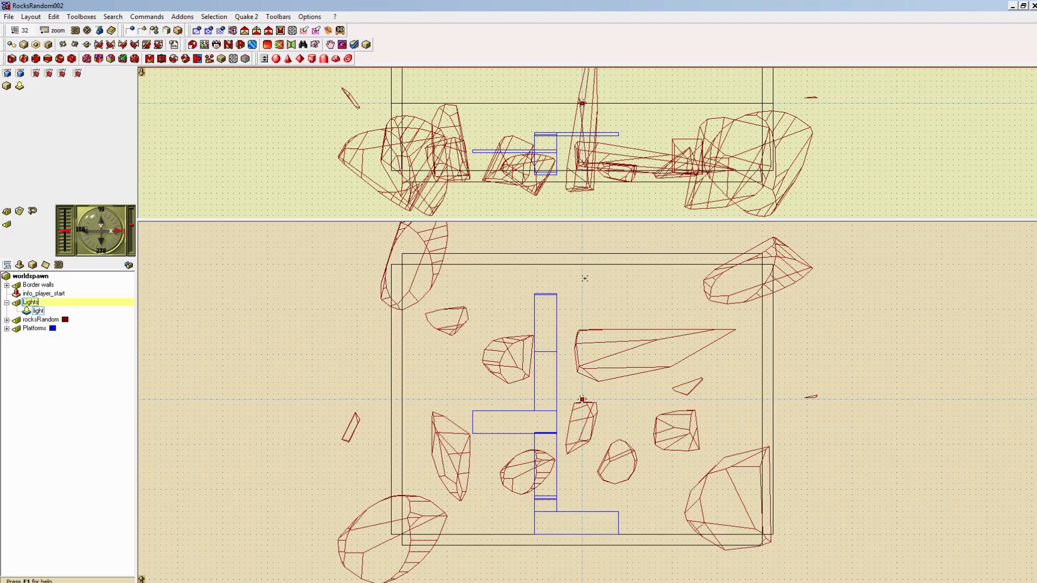
key(Return)
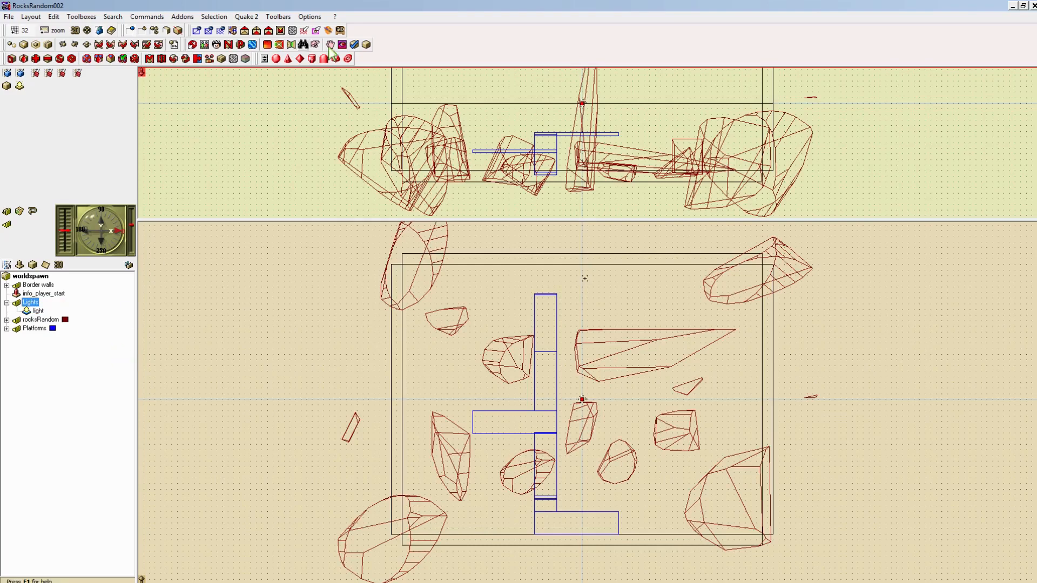
Step: Enlarge the side view of the map and open a 3D view
drag(688, 220, 688, 265)
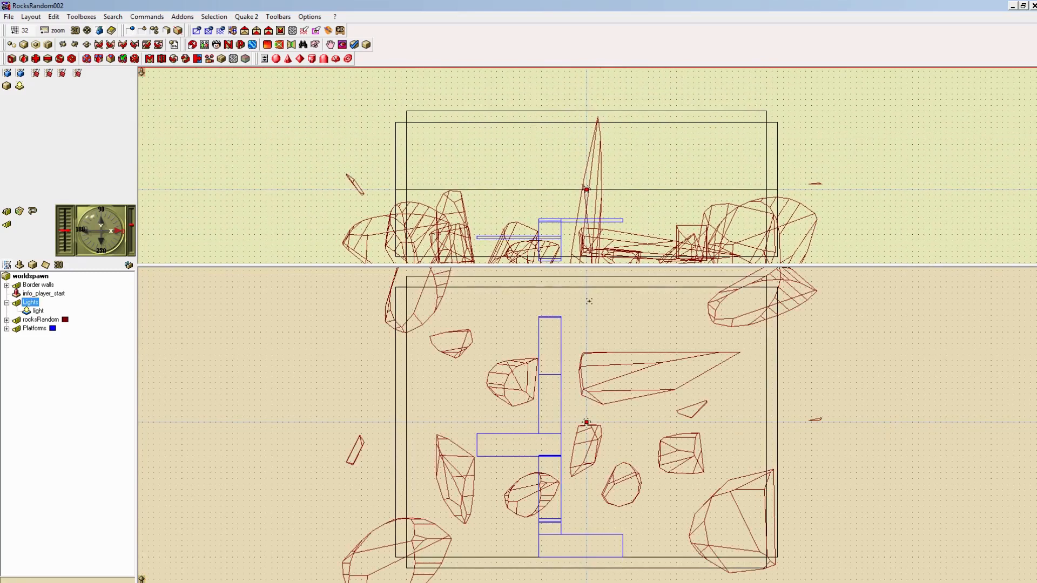
click(31, 17)
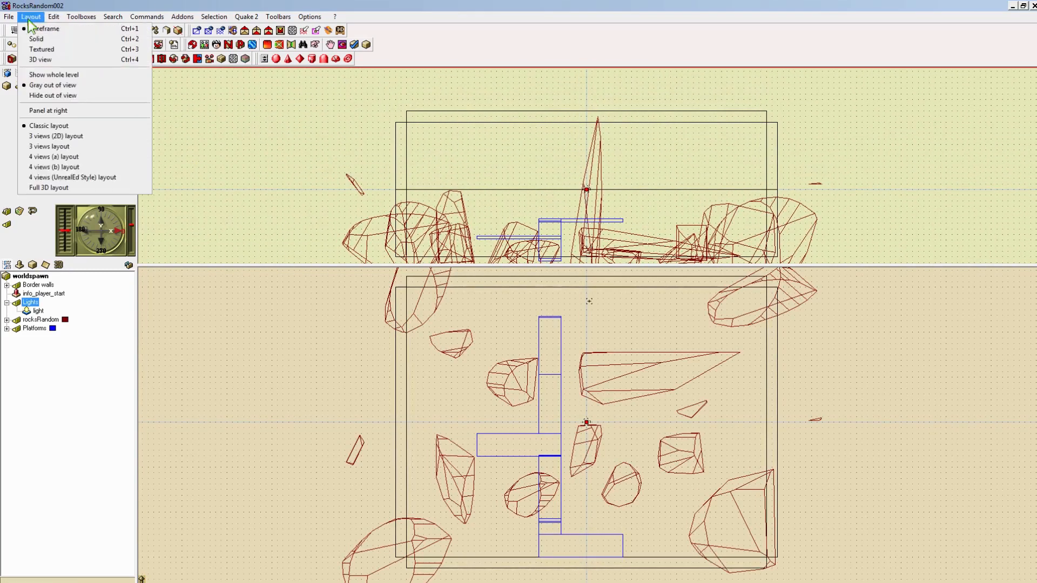
click(41, 59)
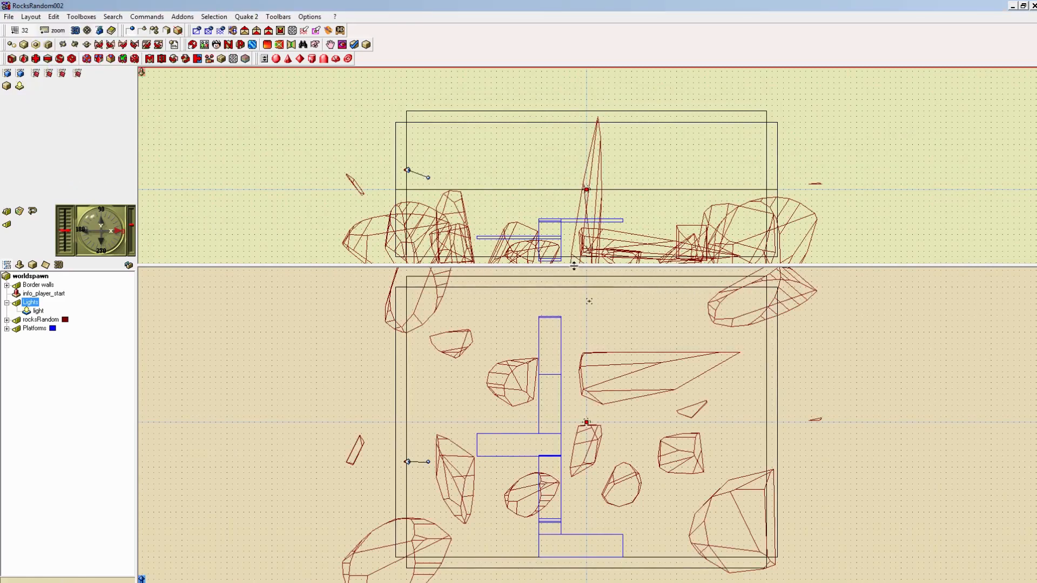
Step: Insert an invisible light entity into the Lights group and move it to origin 384 544 -256, beside the long rock
click(145, 17)
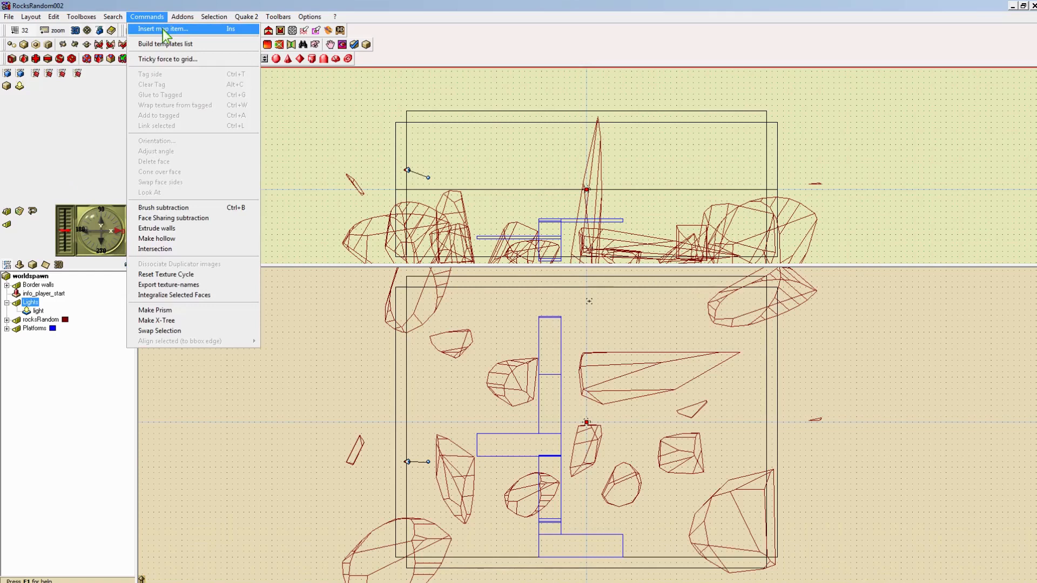
click(176, 29)
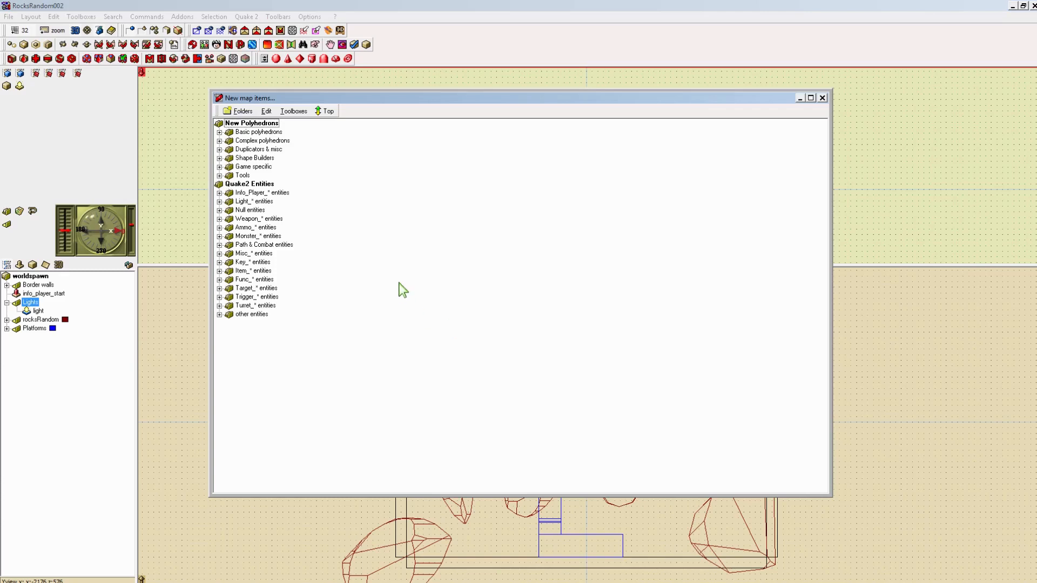
click(219, 201)
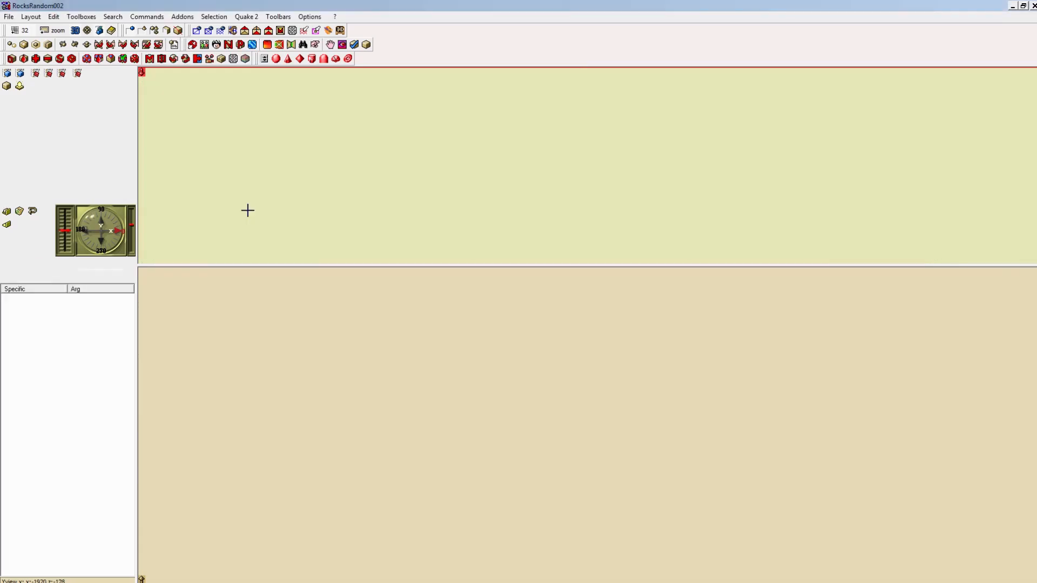
double_click(251, 211)
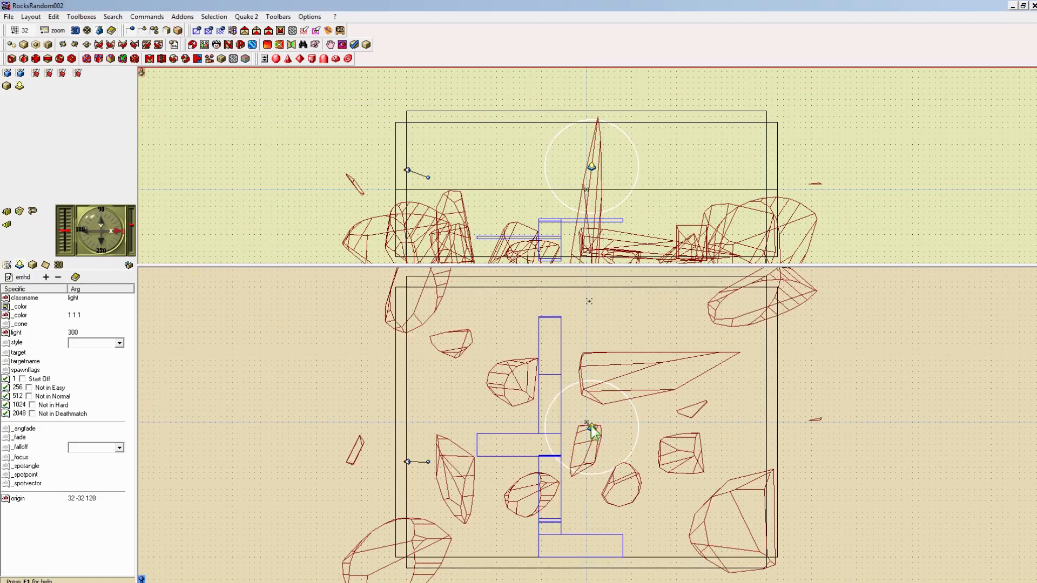
drag(591, 425, 703, 417)
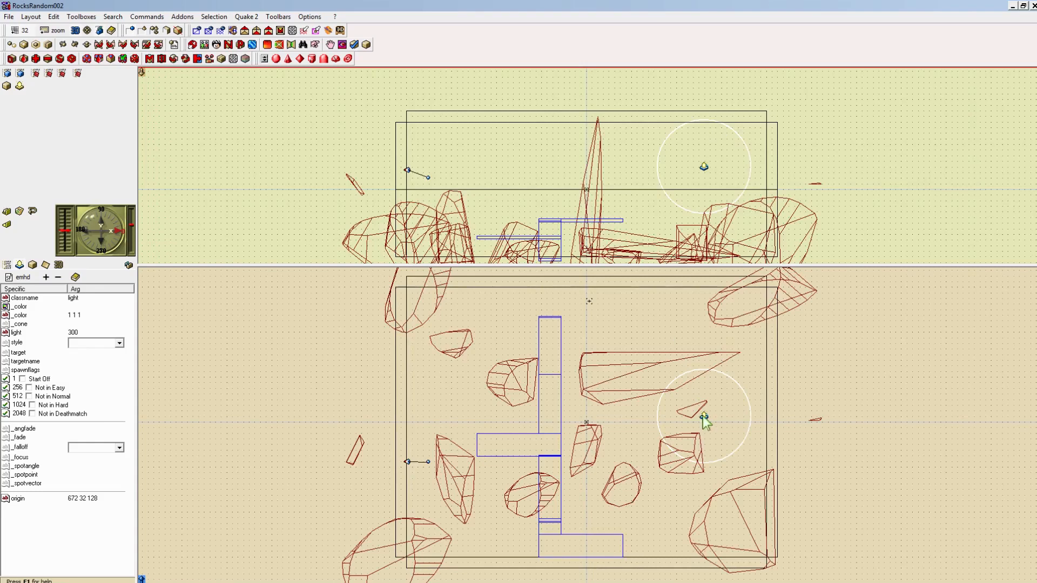
drag(704, 417, 652, 326)
drag(654, 166, 654, 180)
drag(654, 233, 654, 229)
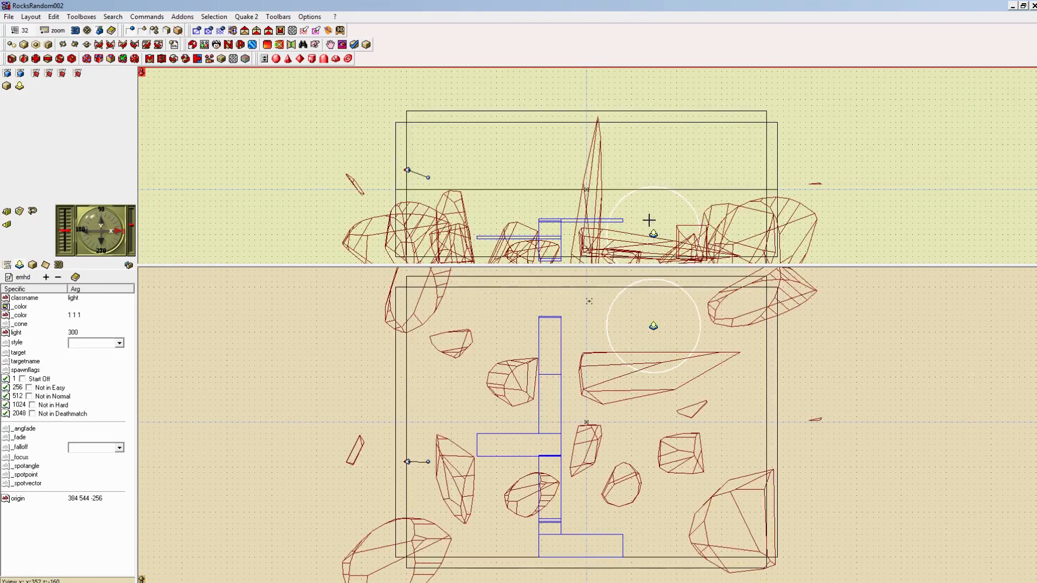
Step: Insert a light_mine1 dusty fluorescent fixture and move it to origin 0 608 -160
key(Insert)
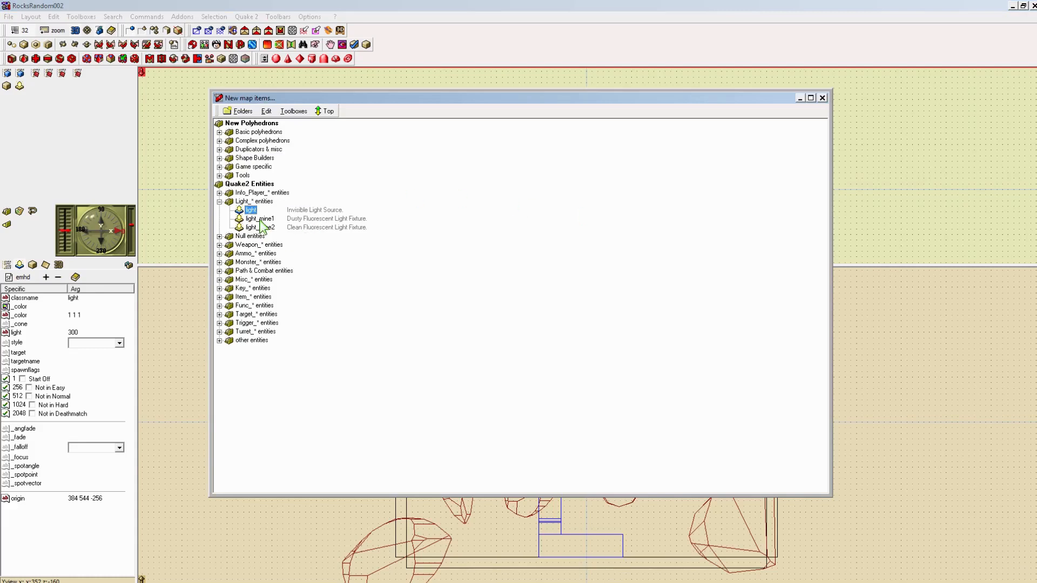
double_click(261, 220)
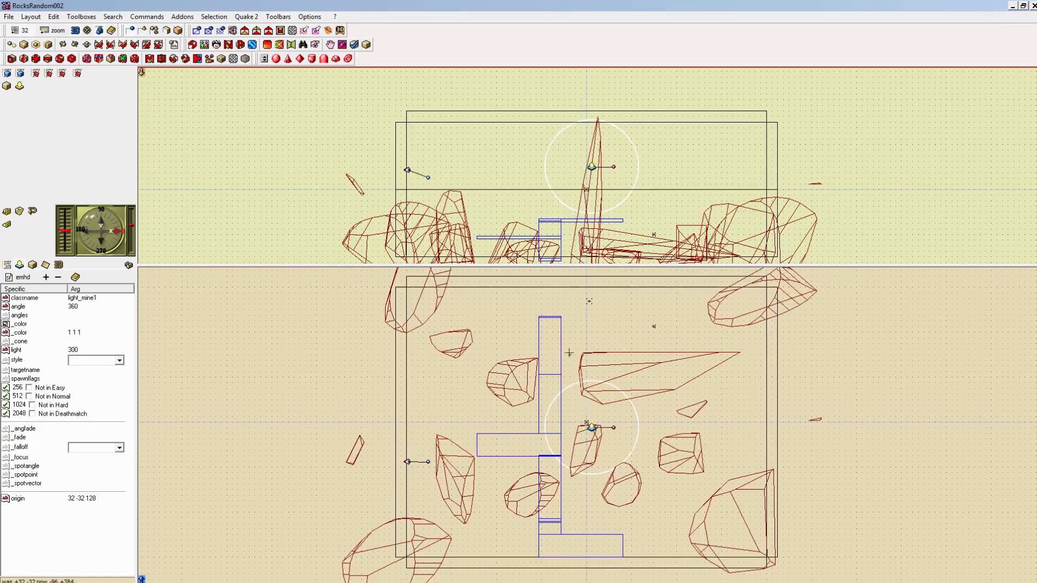
click(574, 318)
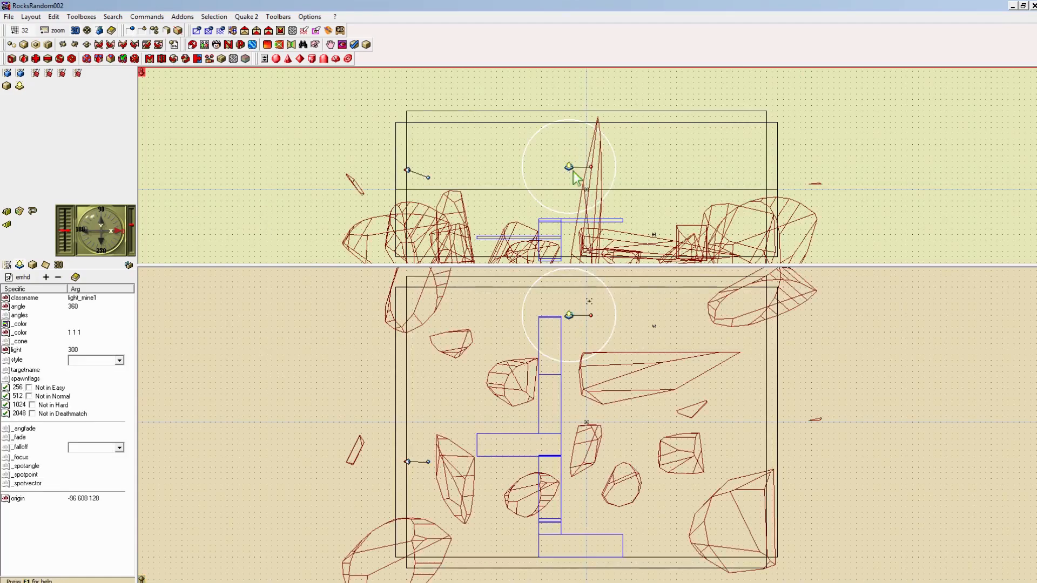
drag(572, 168, 588, 212)
right_drag(697, 203, 678, 129)
drag(570, 137, 566, 143)
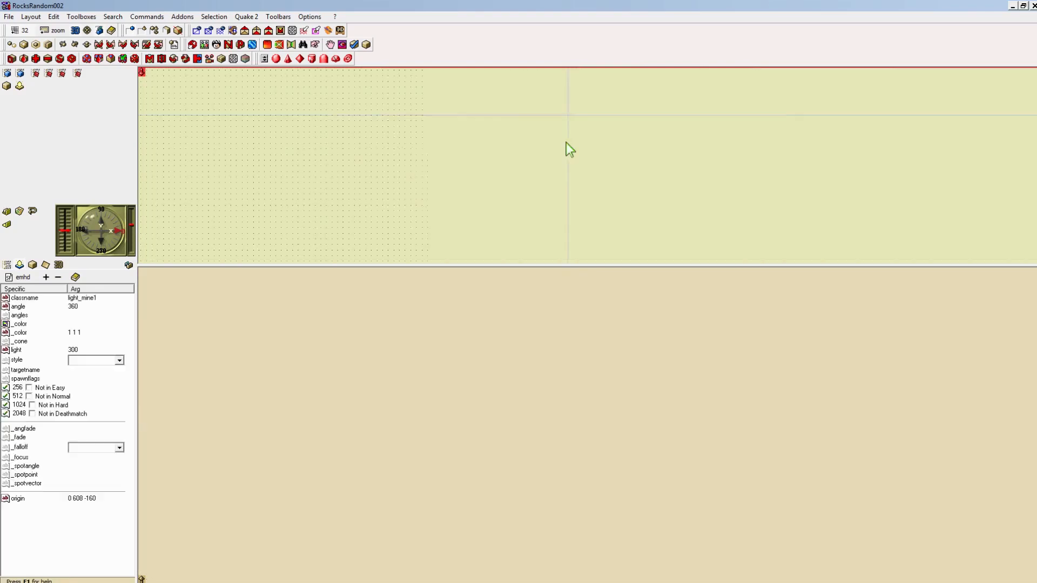
Step: Insert a light_mine2 clean fluorescent fixture and move it to origin -224 672 -288, near the end of the long platform
key(Insert)
double_click(260, 226)
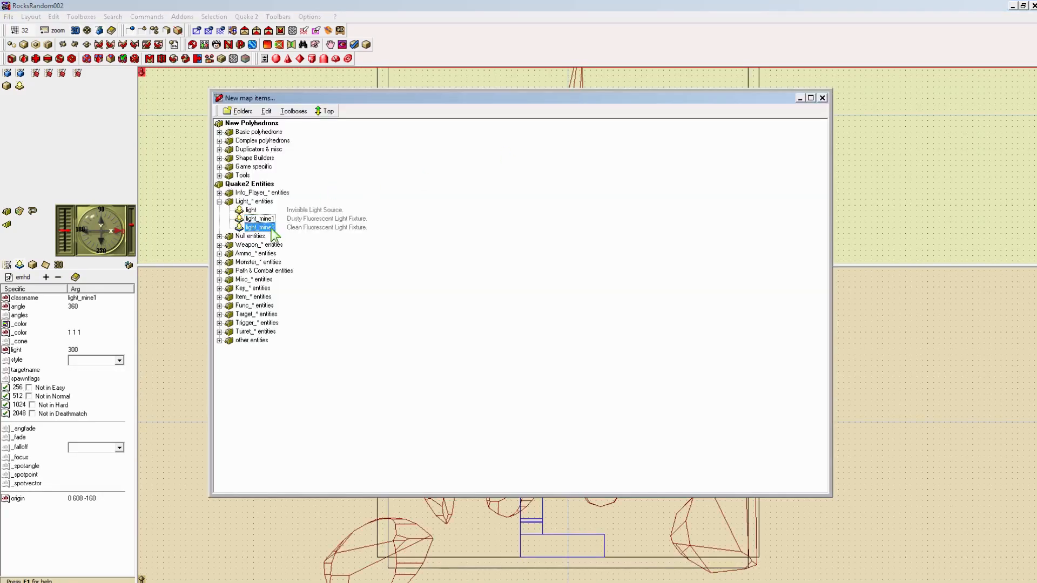
drag(591, 428, 528, 304)
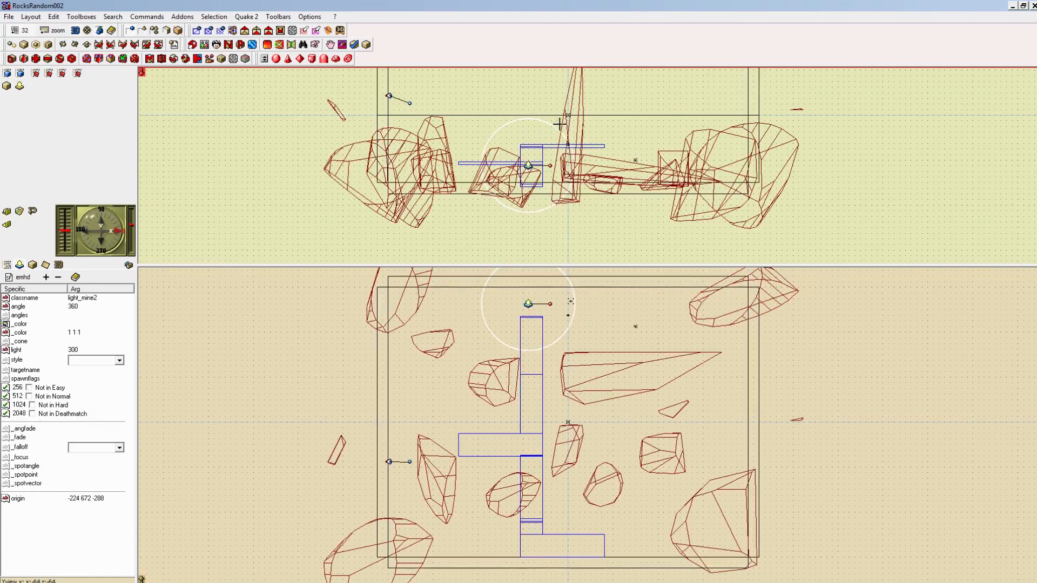
Step: Build and run the map in Quake 2 with QuickGO (fast QVIS and QRAD) and walk around to check the lighting
click(248, 17)
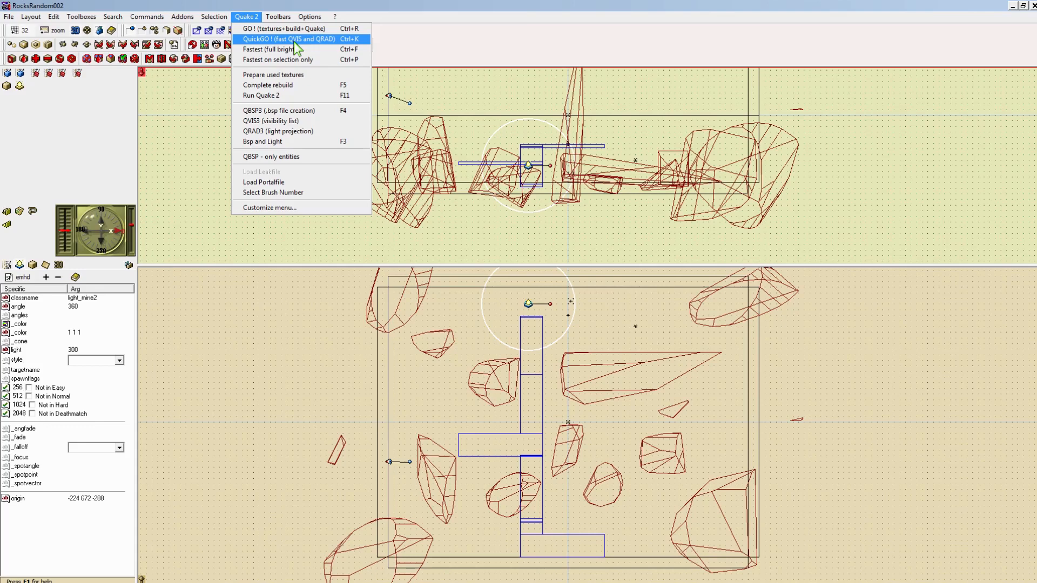
click(294, 40)
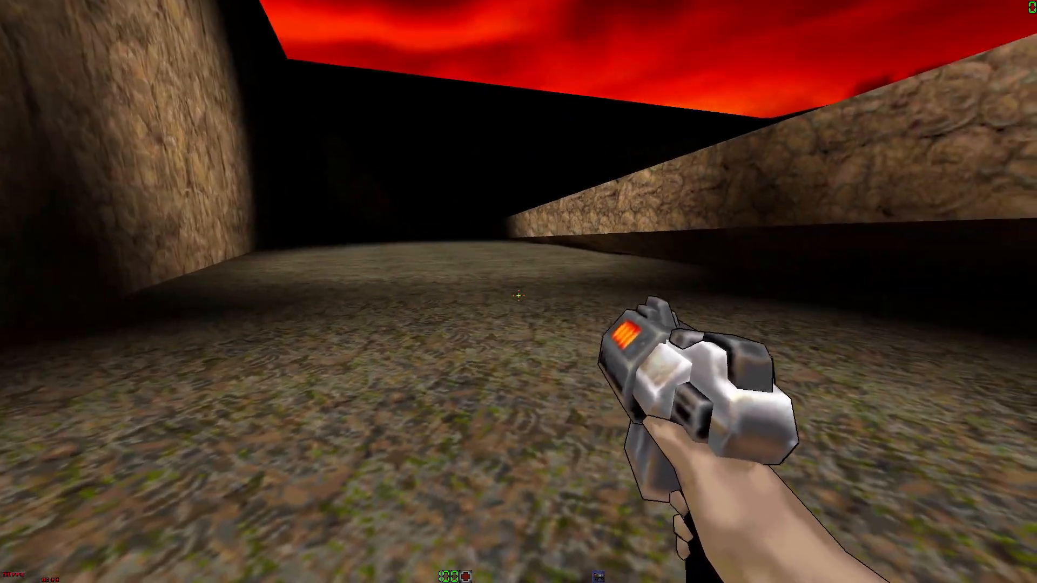
key(w)
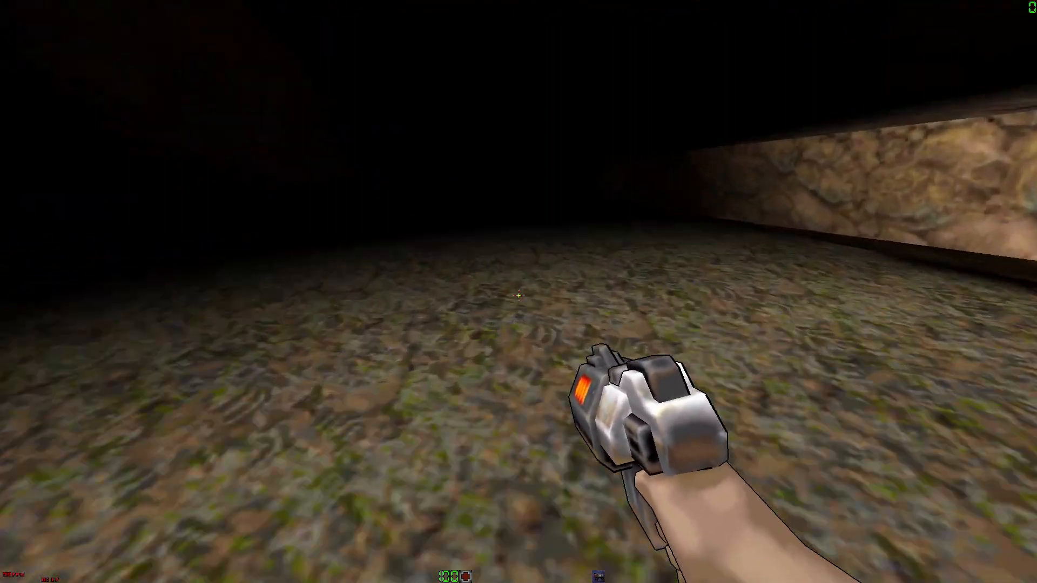
key(s)
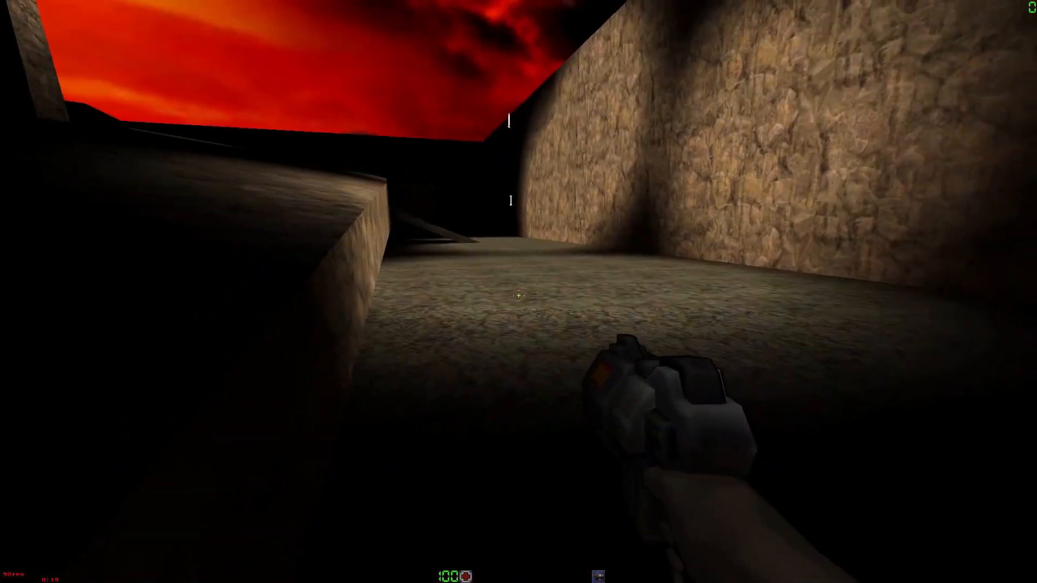
key(w)
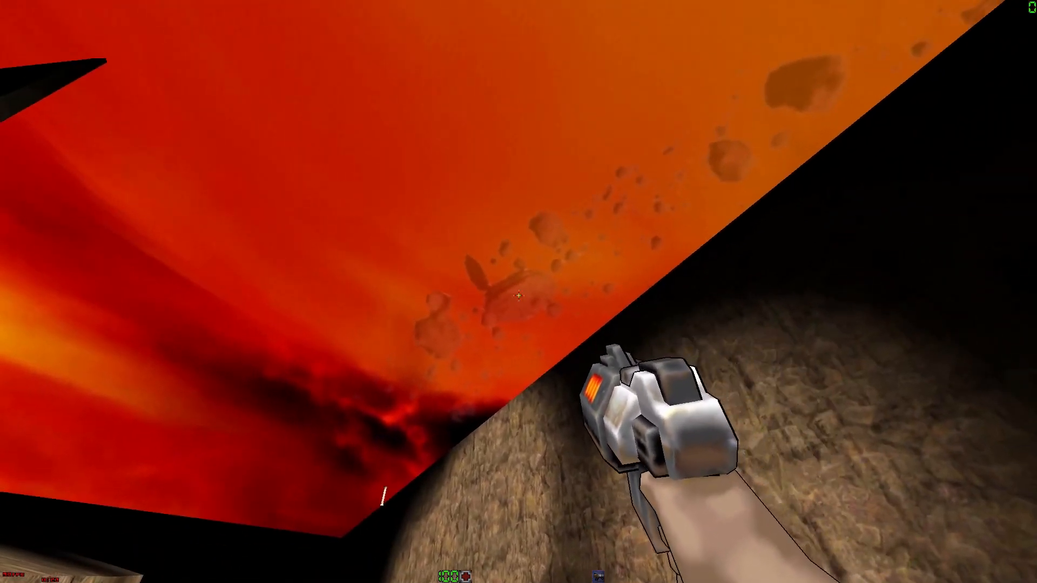
key(w)
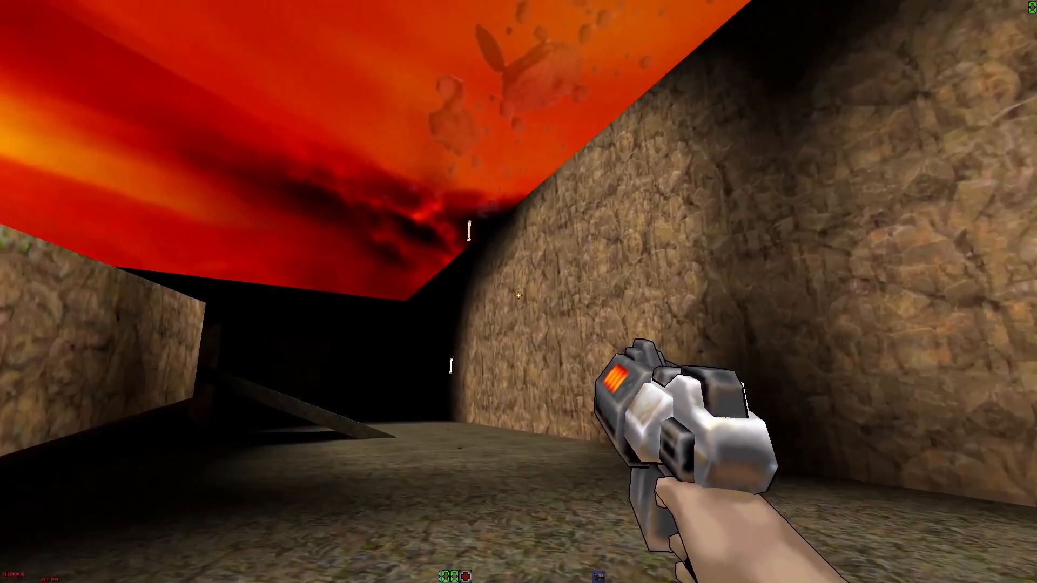
Step: Try to enable flying through walls, and examine both fluorescent fixtures and the light they cast on the nearby wall
key(n)
key(w)
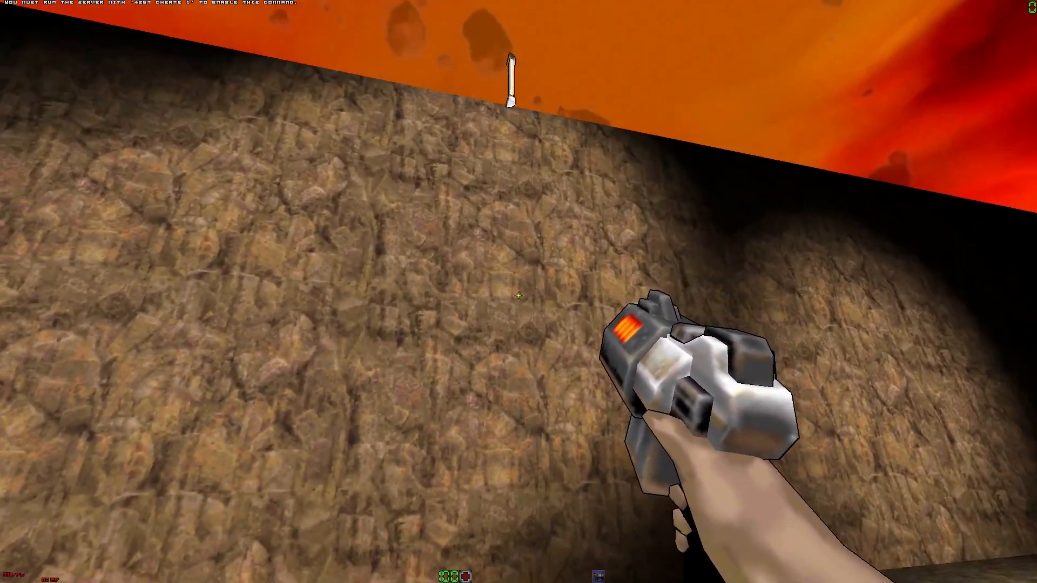
key(s)
key(n)
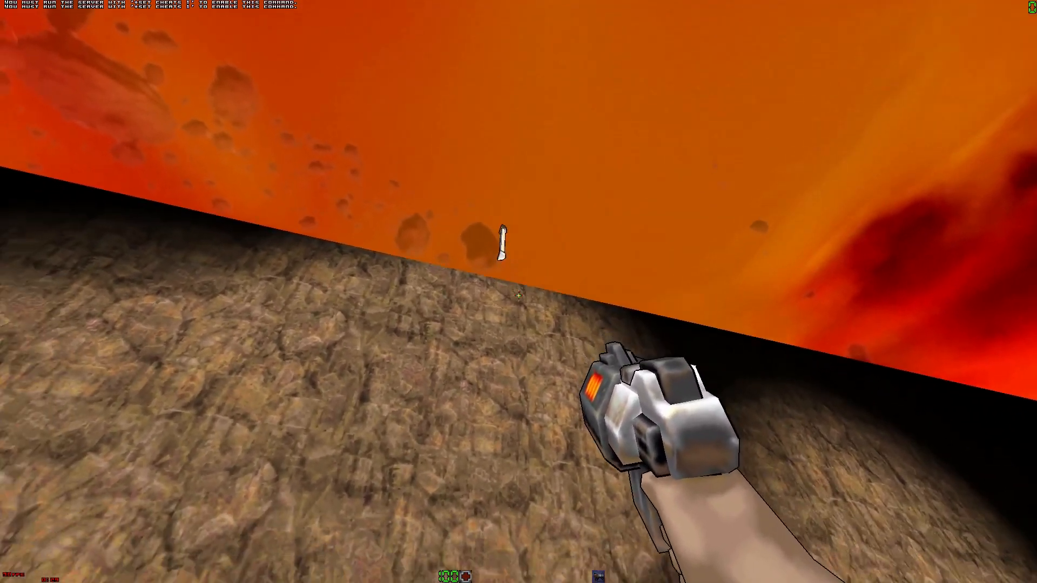
key(w)
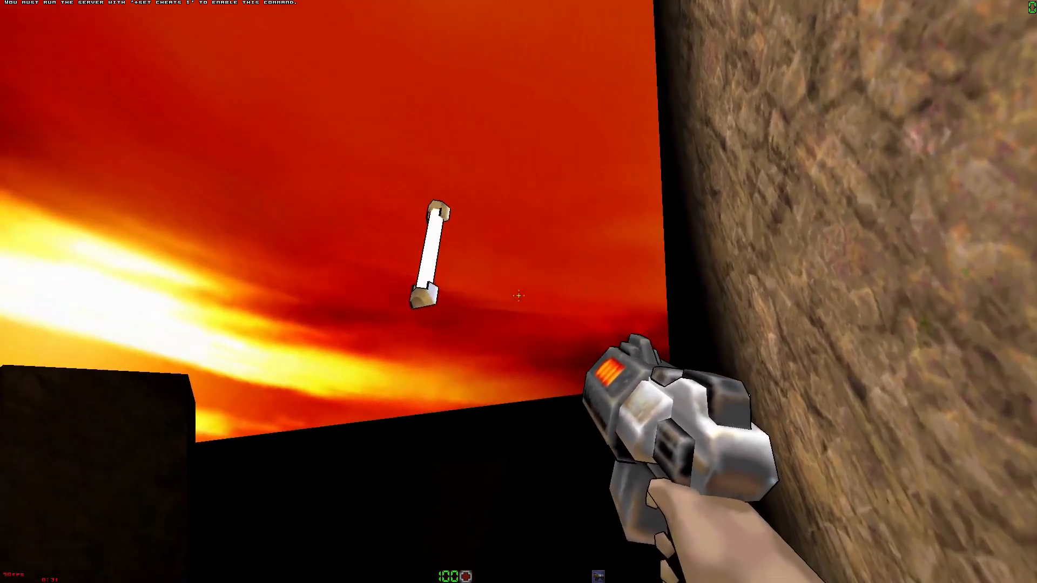
key(a)
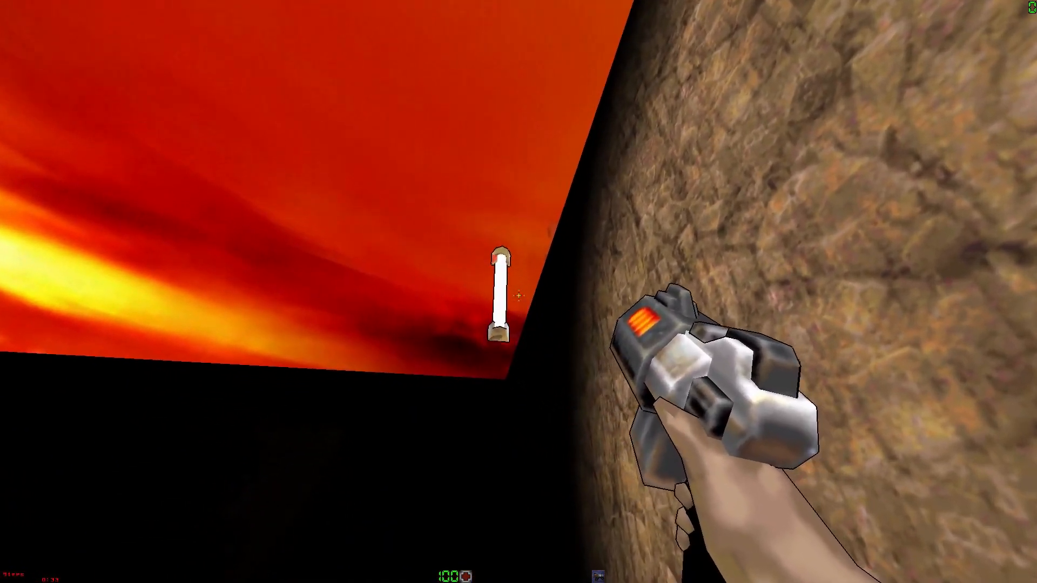
key(a)
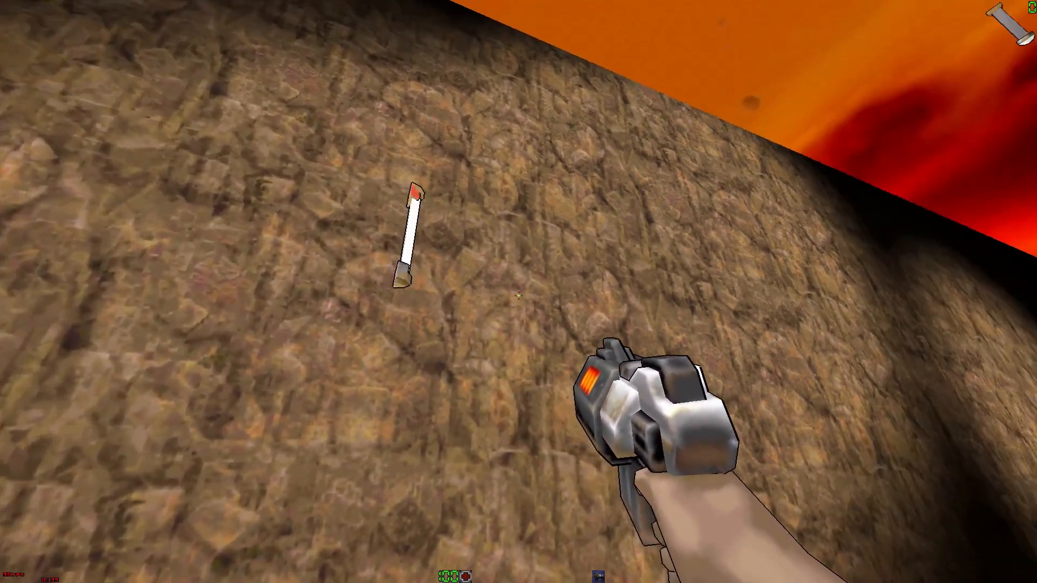
key(a)
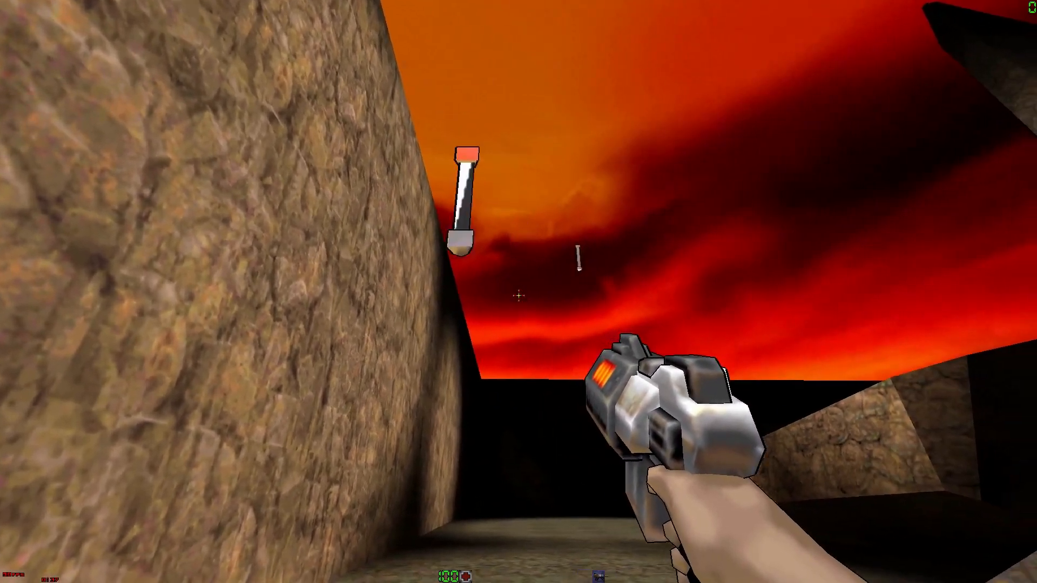
key(w)
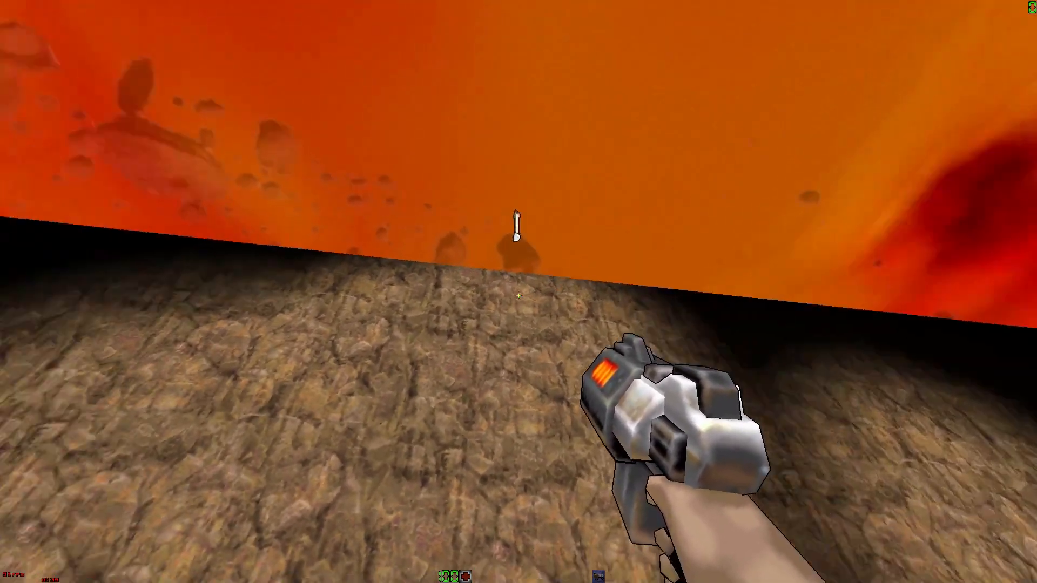
key(d)
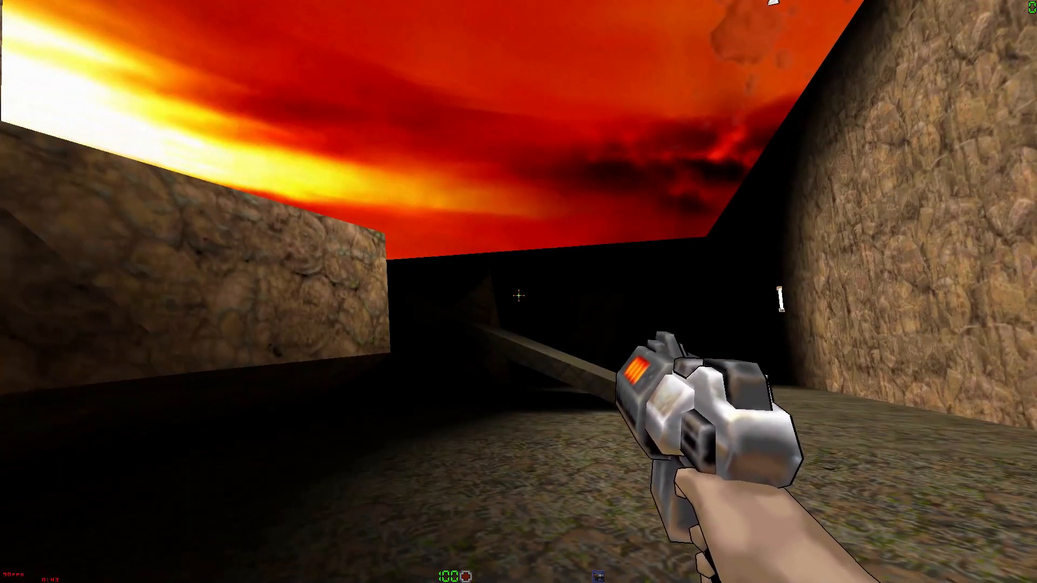
key(d)
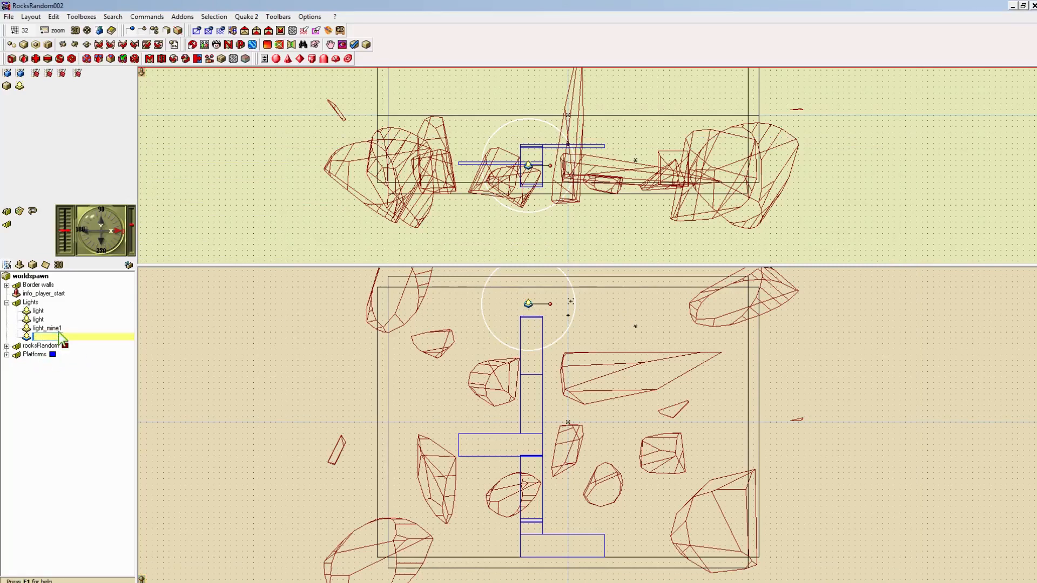
Step: Back in QuArK, delete the light_mine1 and light_mine2 fixtures from the Lights group
key(Delete)
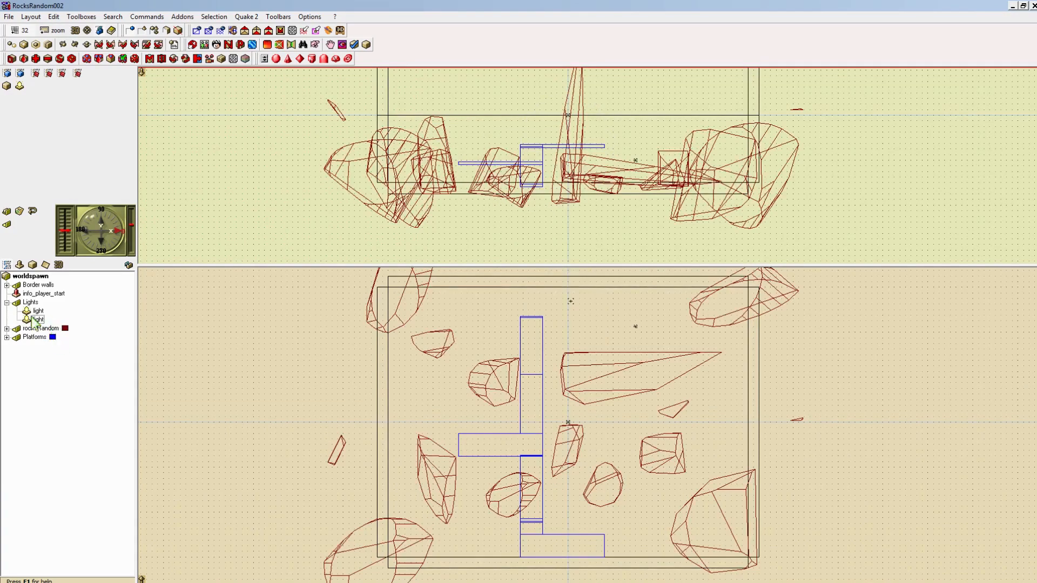
Step: Move the second light in the Lights group to origin -128 576 -256, next to the end of the long platform
click(38, 319)
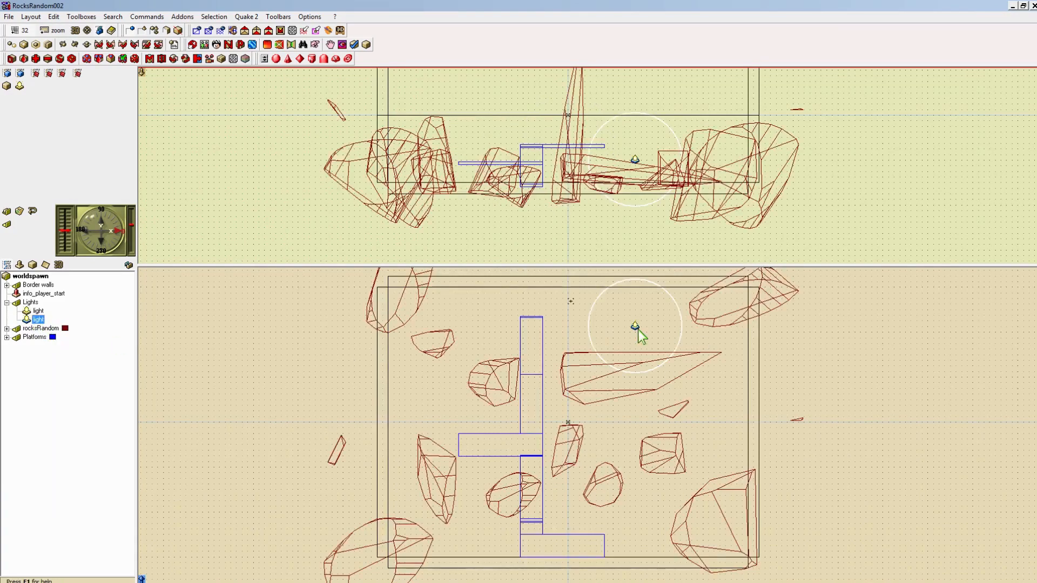
double_click(36, 319)
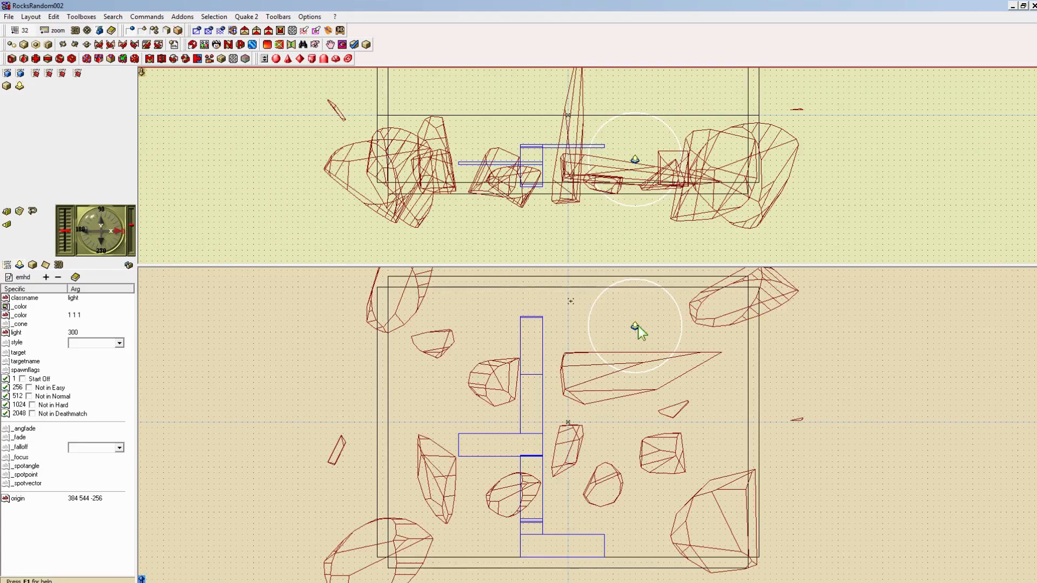
drag(635, 325, 545, 320)
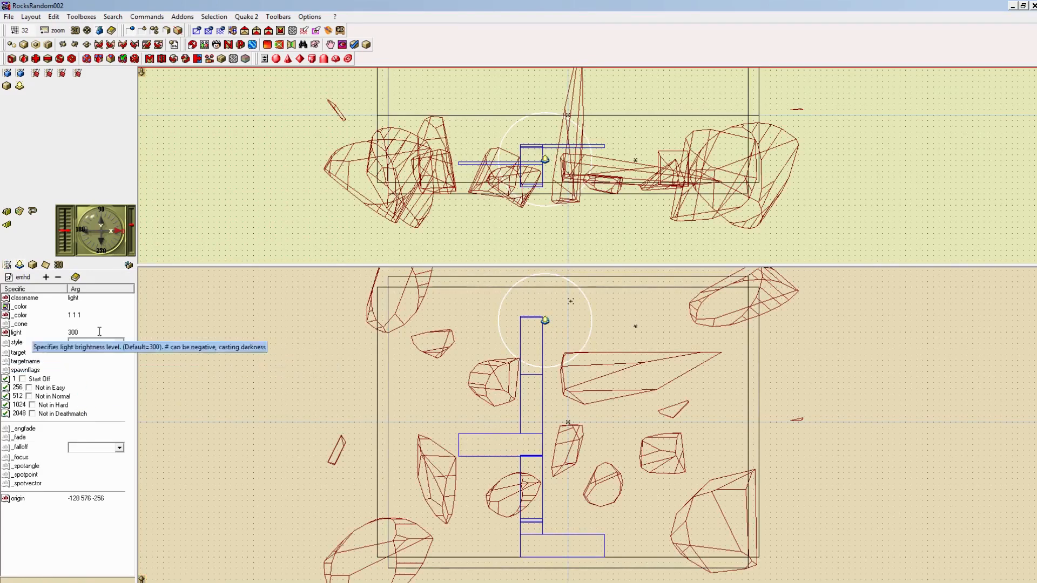
Step: Change the colour of the light beside the long platform's end to pure green from the basic colours
click(82, 307)
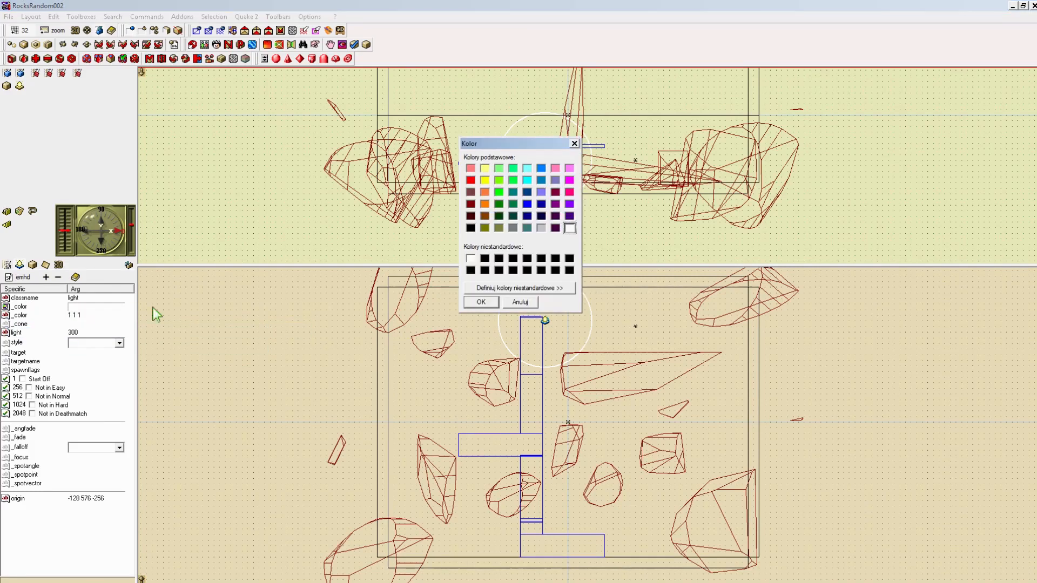
click(500, 190)
click(482, 301)
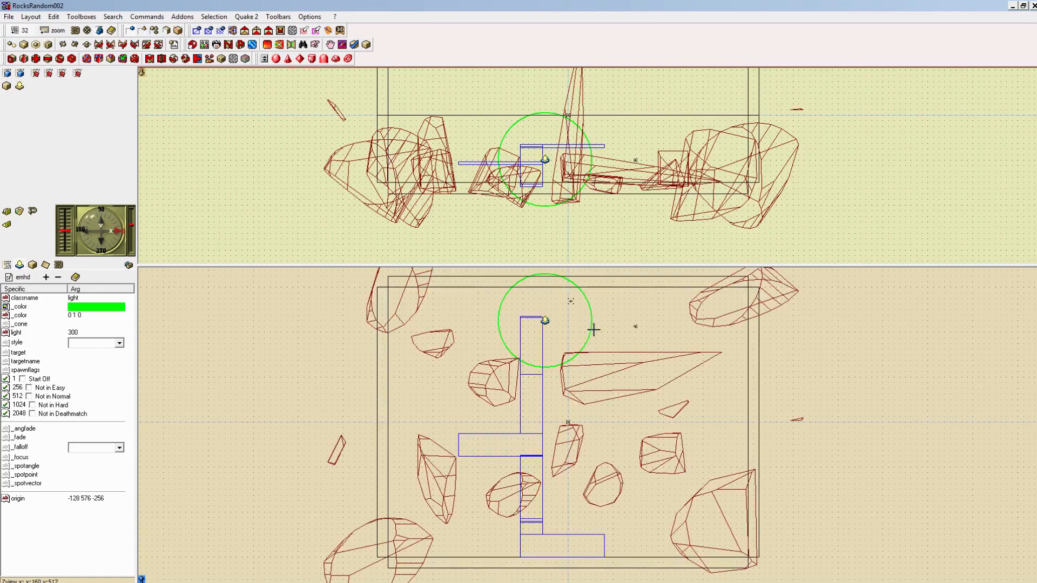
Step: Duplicate the green light to origin -416 608 -256 and set the copy's colour to 0.7 0.9 0.3
drag(546, 320, 497, 319)
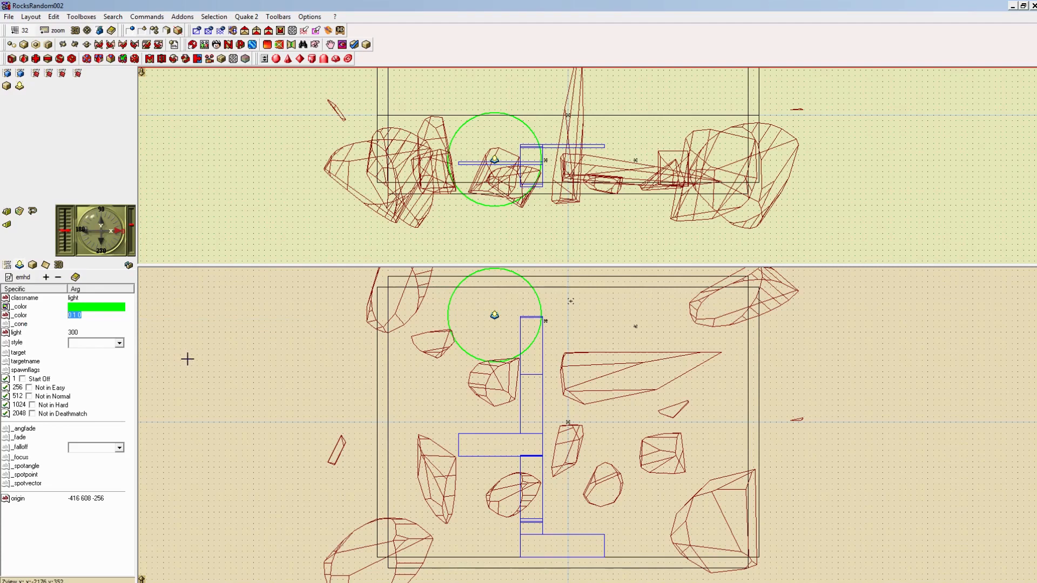
text(0.3)
key(Return)
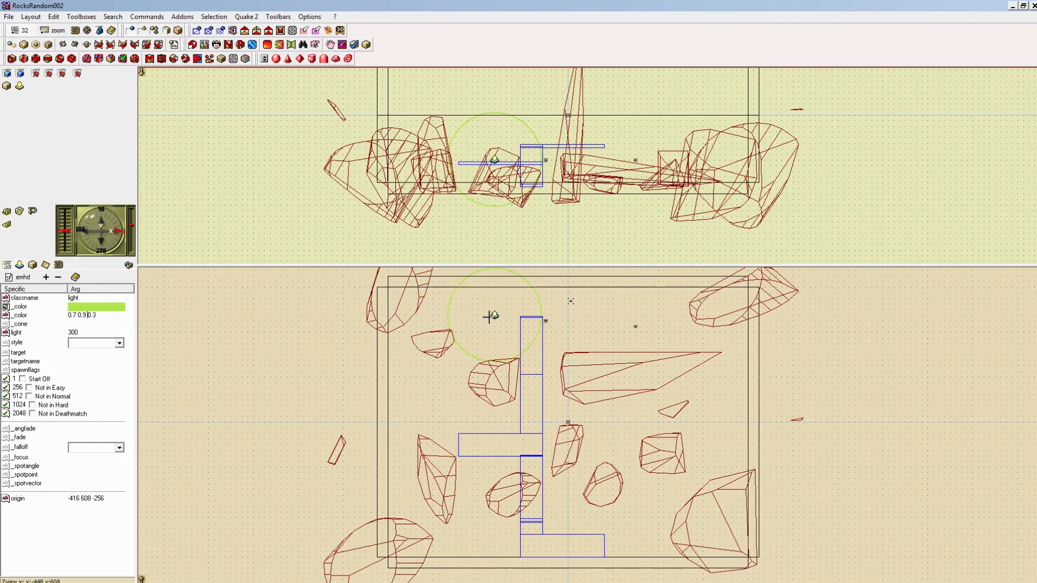
drag(495, 318, 557, 345)
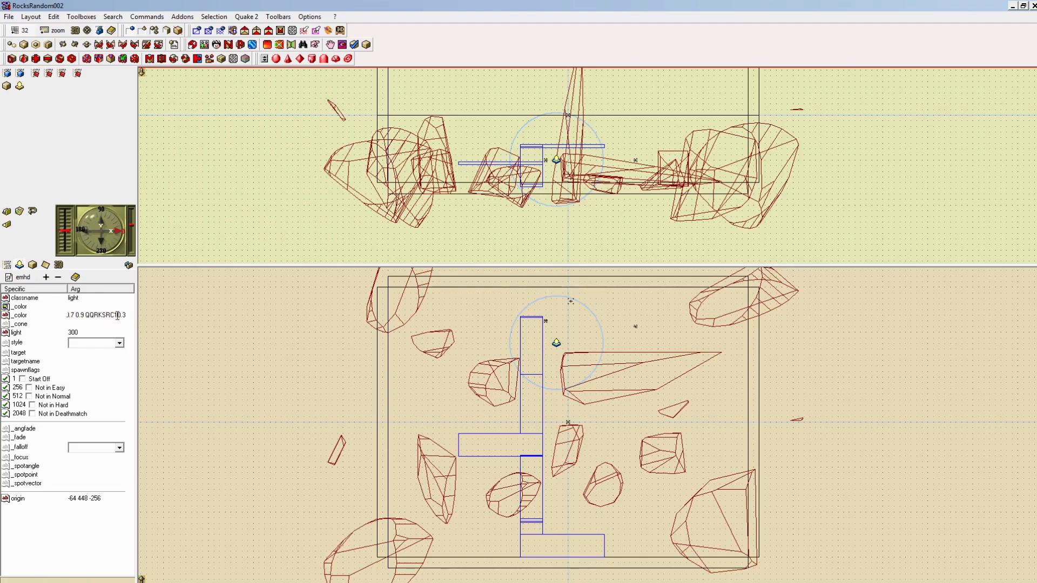
key(ctrl+z)
key(ctrl+z)
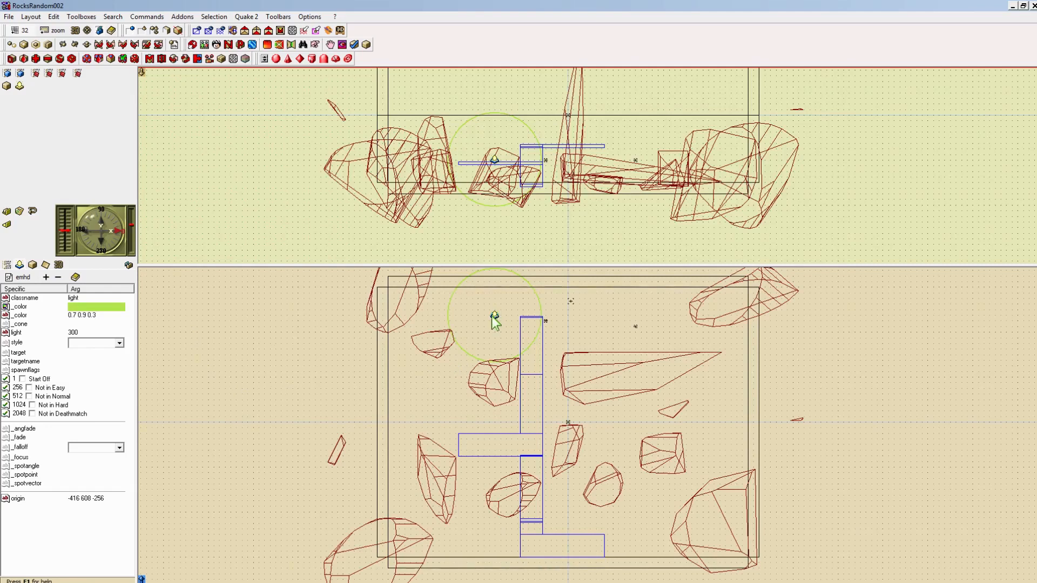
click(6, 264)
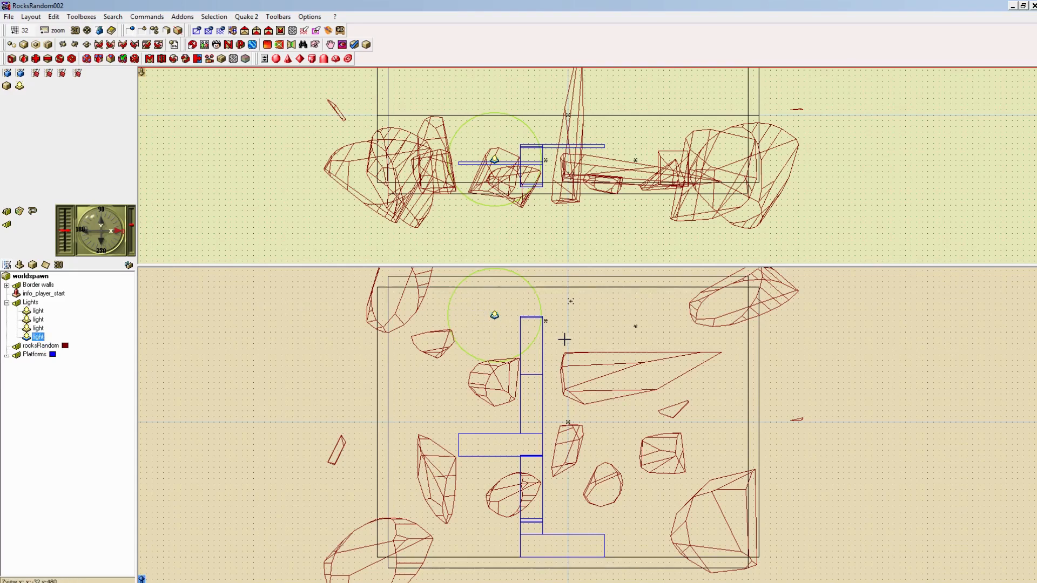
drag(563, 339, 566, 338)
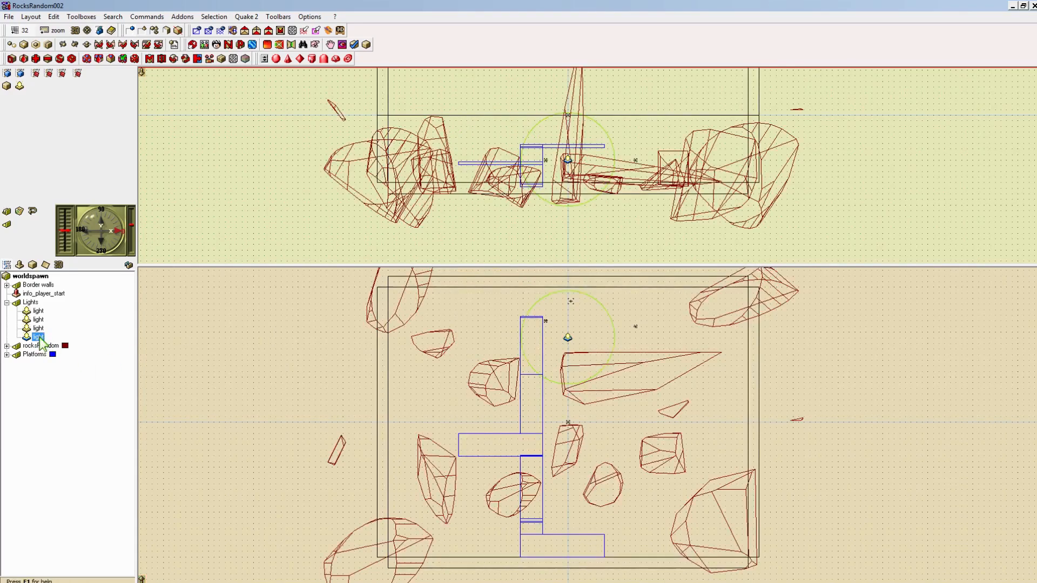
key(ctrl+z)
Step: Duplicate the yellow-green light to origin -64 448 -256 and set the copy's colour to 1 0 0
double_click(38, 337)
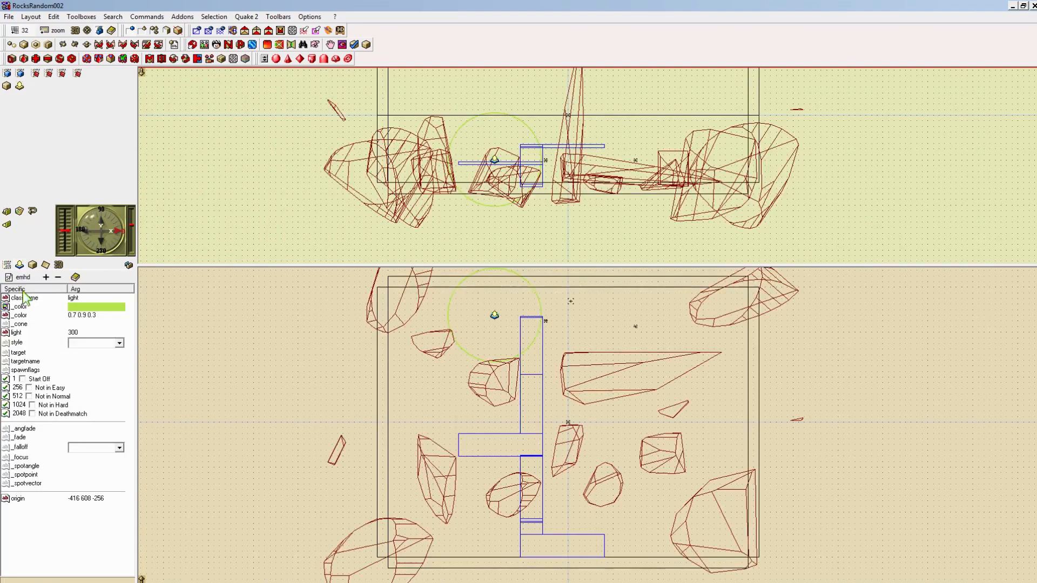
click(7, 264)
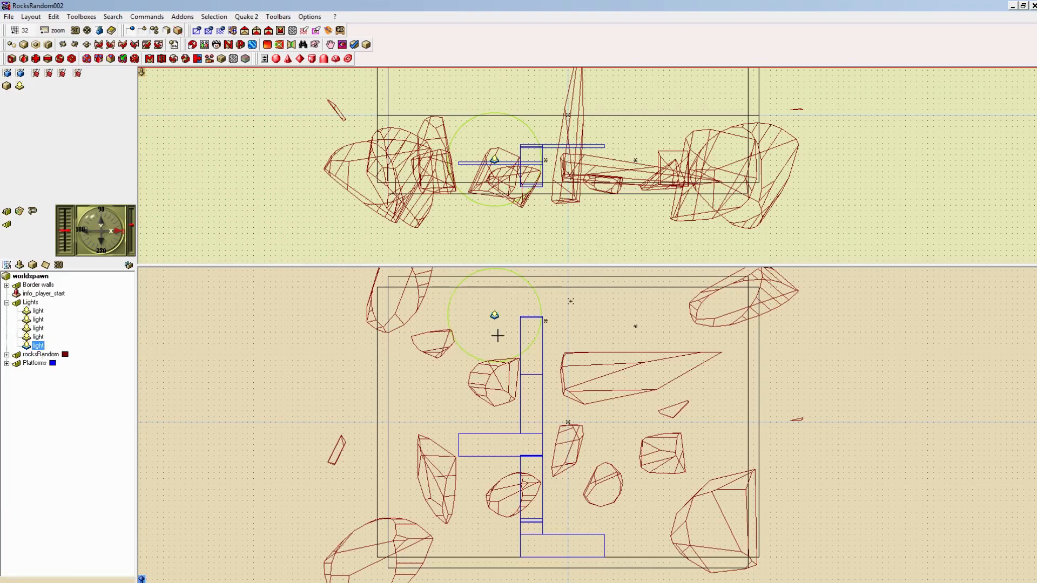
drag(496, 318, 557, 344)
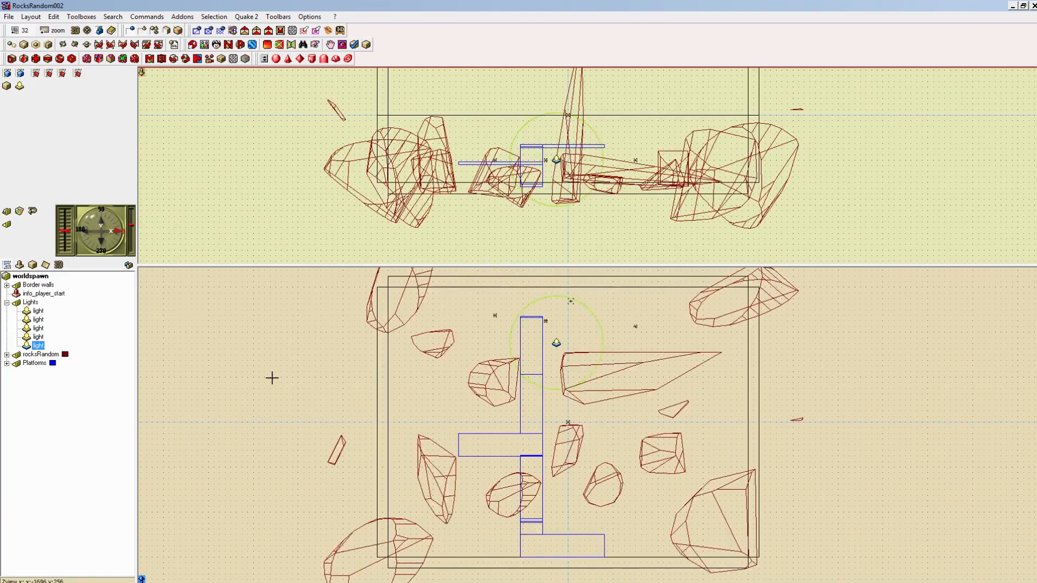
double_click(39, 346)
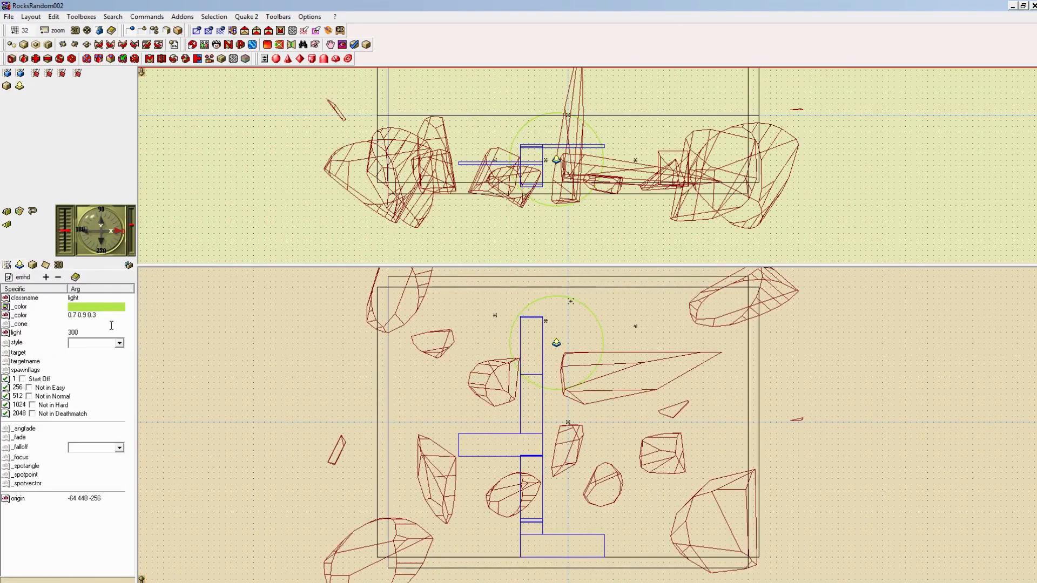
drag(103, 315, 66, 306)
text(1 0 0)
key(Return)
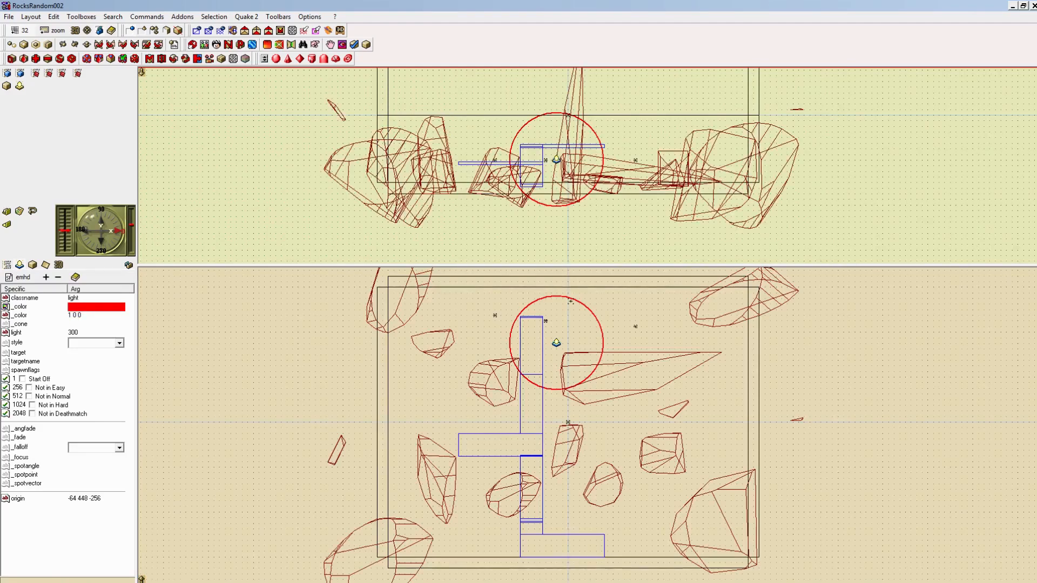
Step: Duplicate the red light to origin -416 448 -256 and set the copy's colour to 0 0 1
click(7, 265)
click(40, 346)
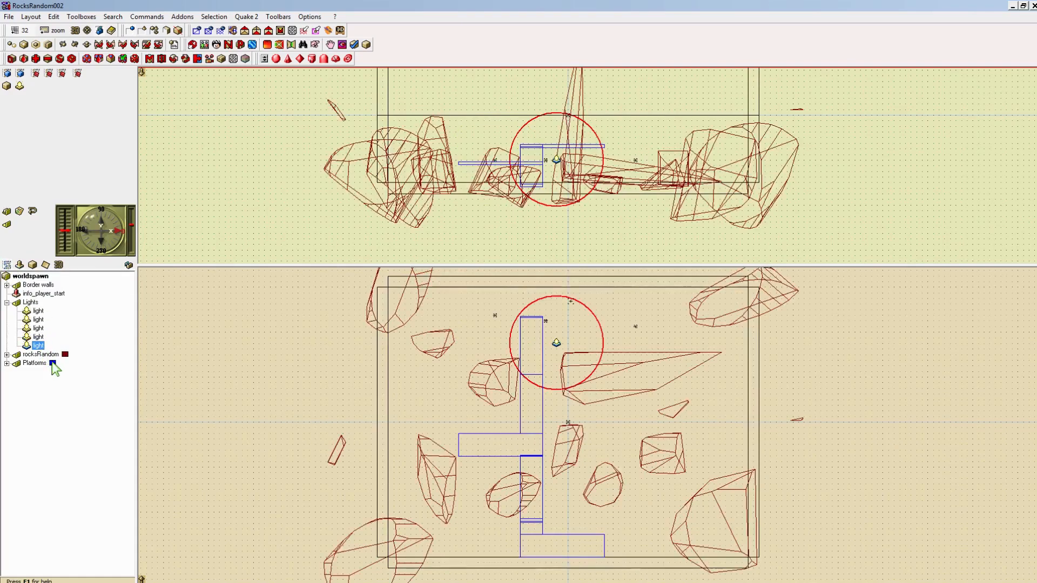
double_click(41, 348)
drag(556, 345, 494, 344)
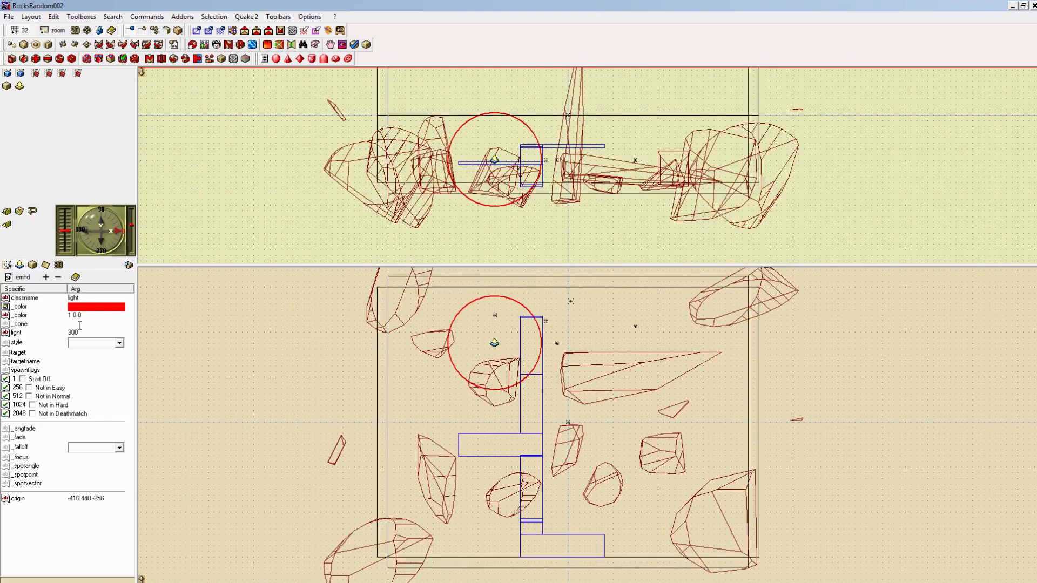
drag(89, 316, 15, 308)
text(0)
key(Return)
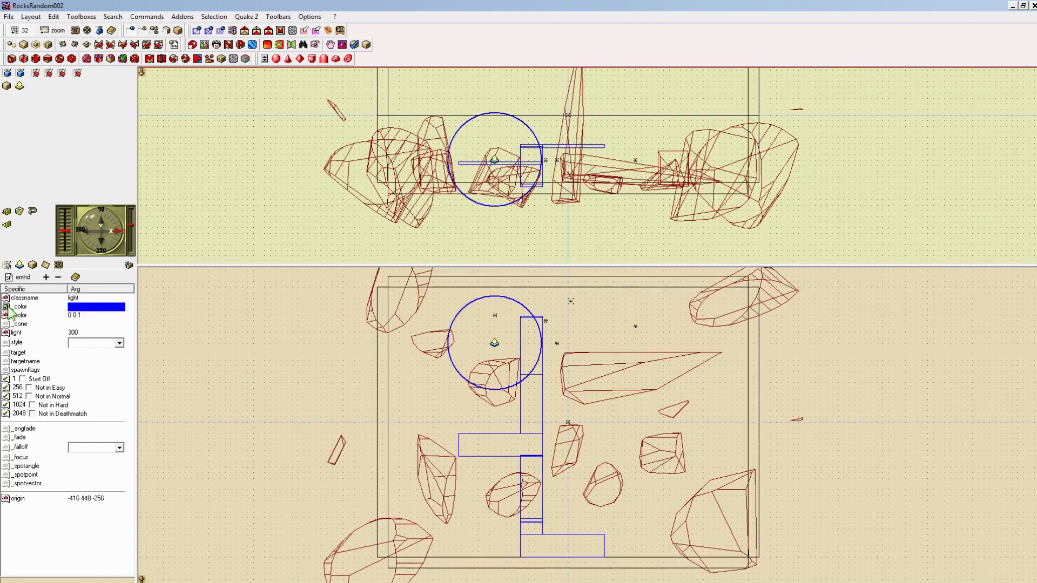
Step: Duplicate the blue light to origin -192 288 -256, over the long platform, and set the copy's colour to 0 1 0
click(494, 343)
click(495, 343)
drag(497, 344, 535, 371)
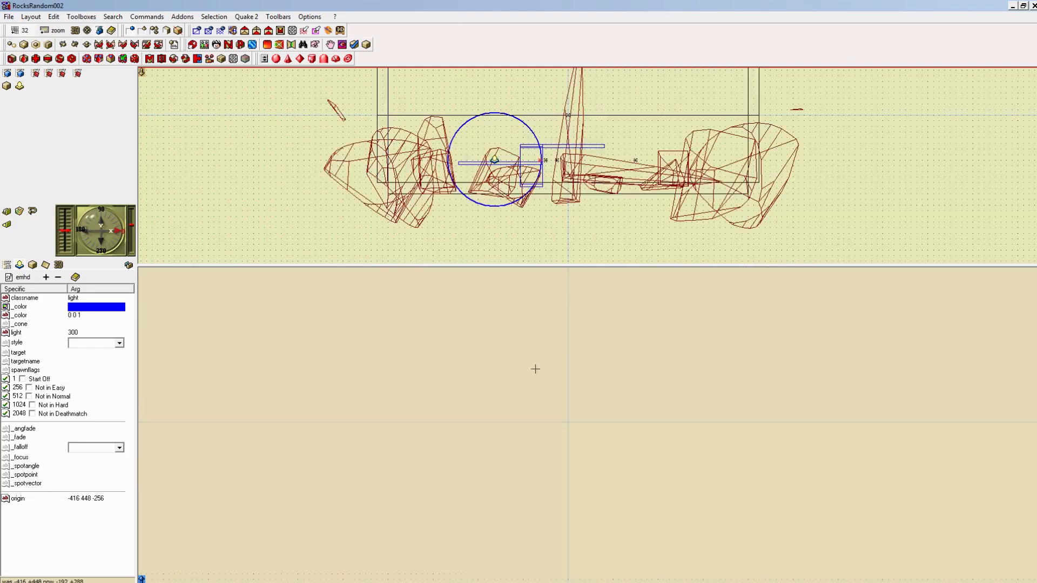
click(101, 315)
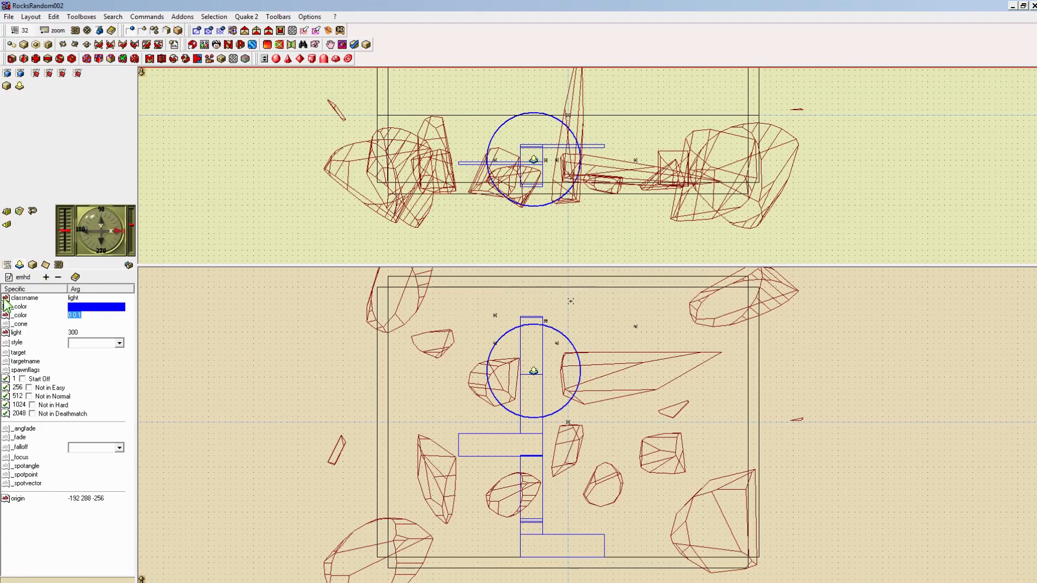
text(0 1 0)
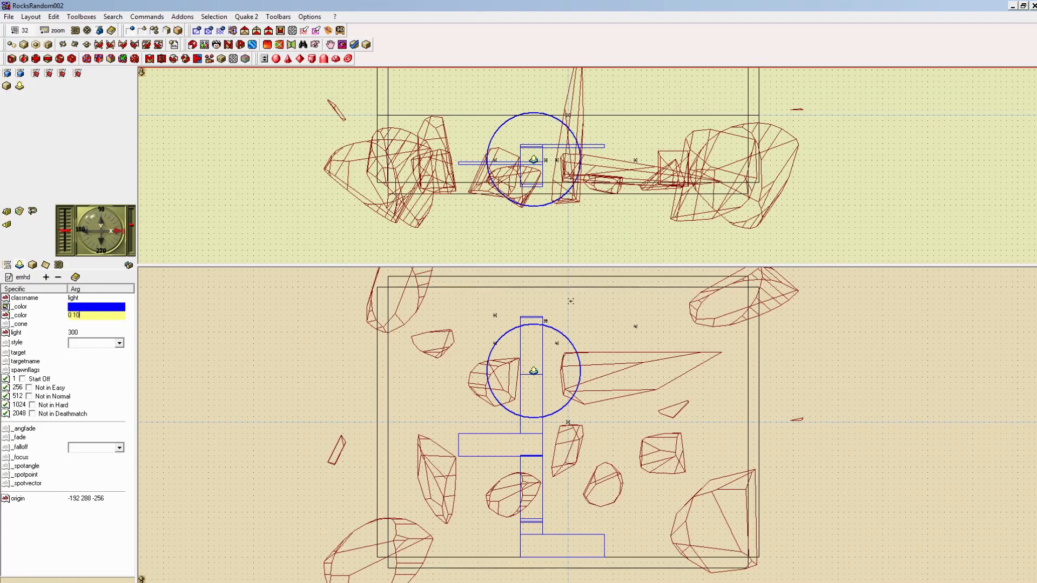
key(Return)
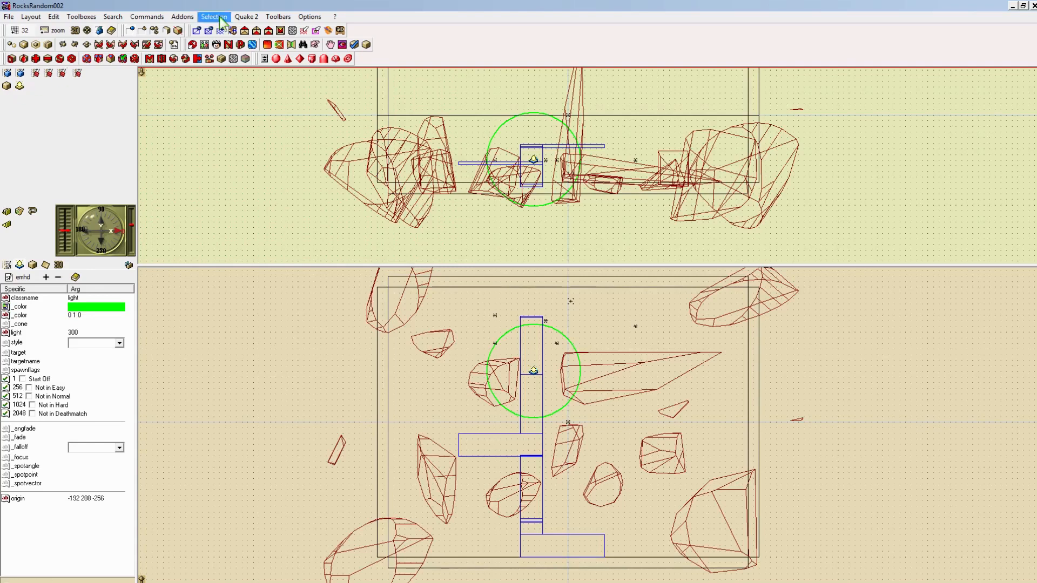
Step: Build and run the map in Quake 2, and walk across the floor and platforms to check how the coloured lights mix
click(246, 16)
click(256, 39)
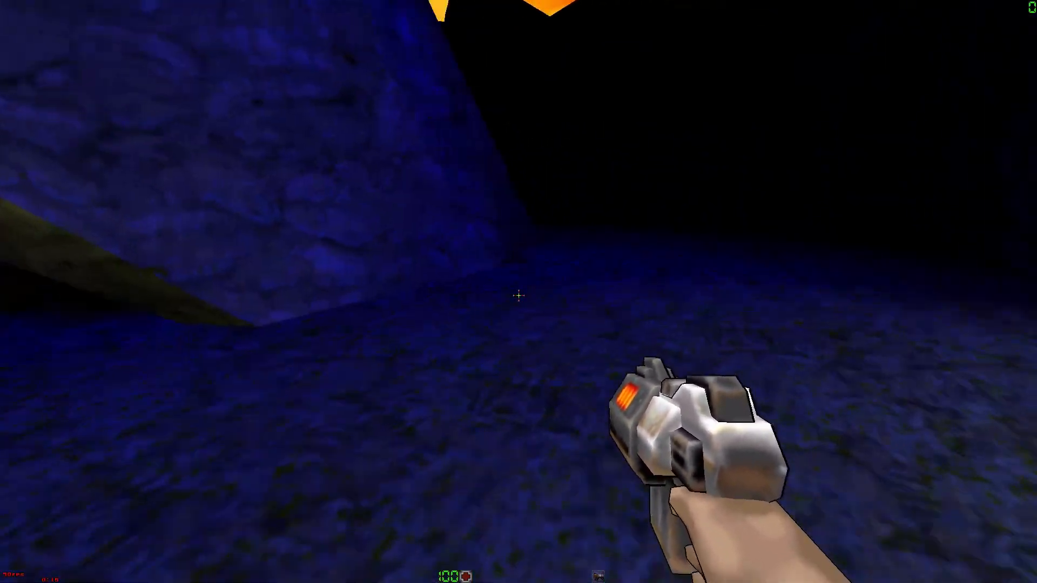
key(w)
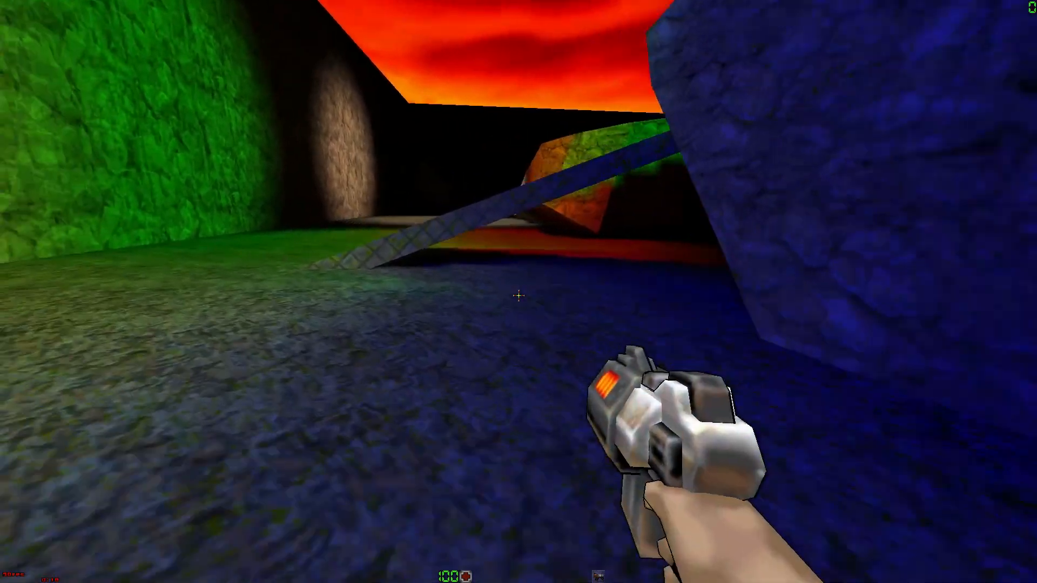
key(w)
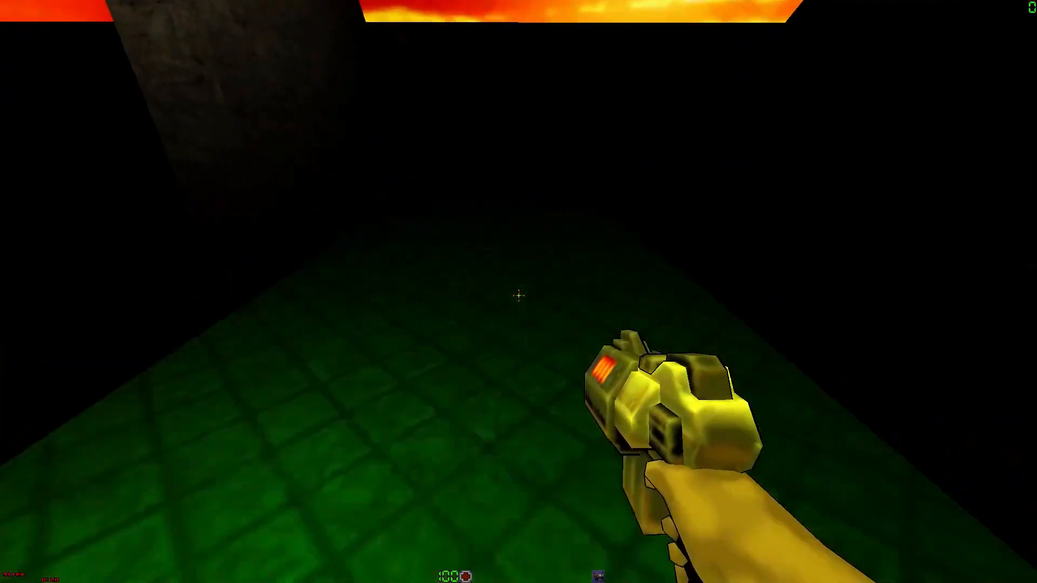
key(d)
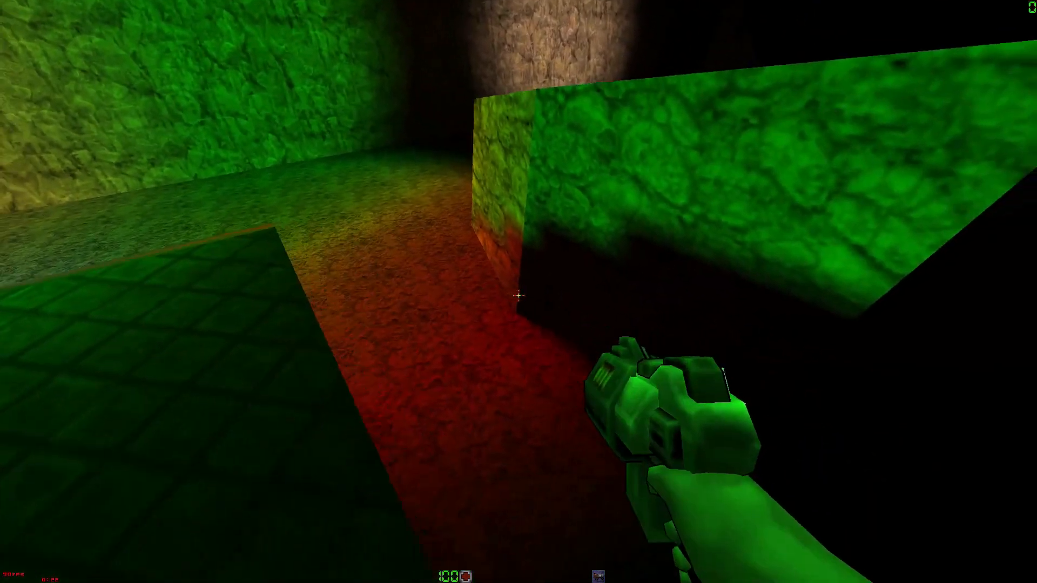
key(s)
key(w)
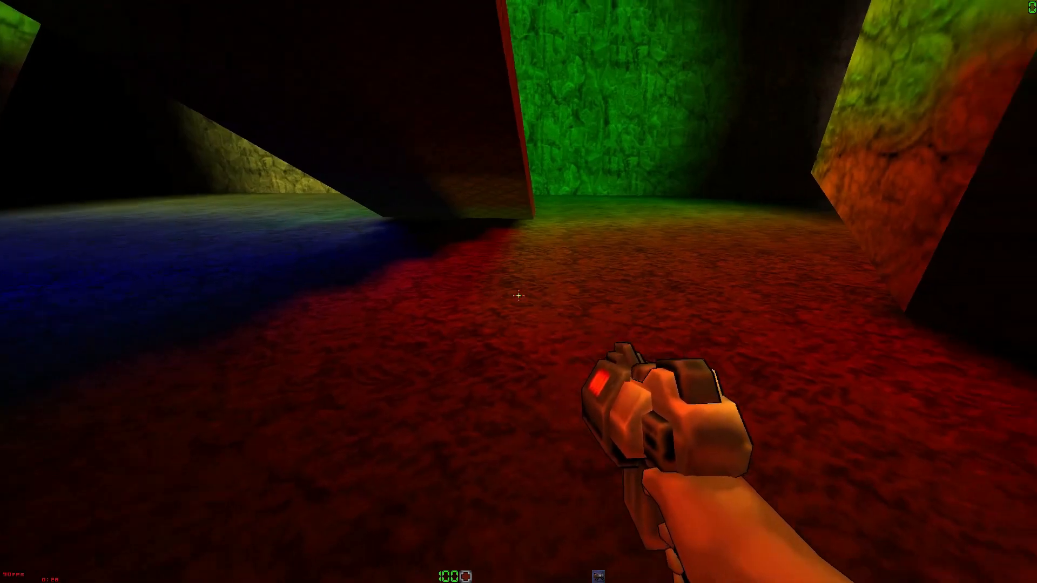
key(d)
key(a)
key(w)
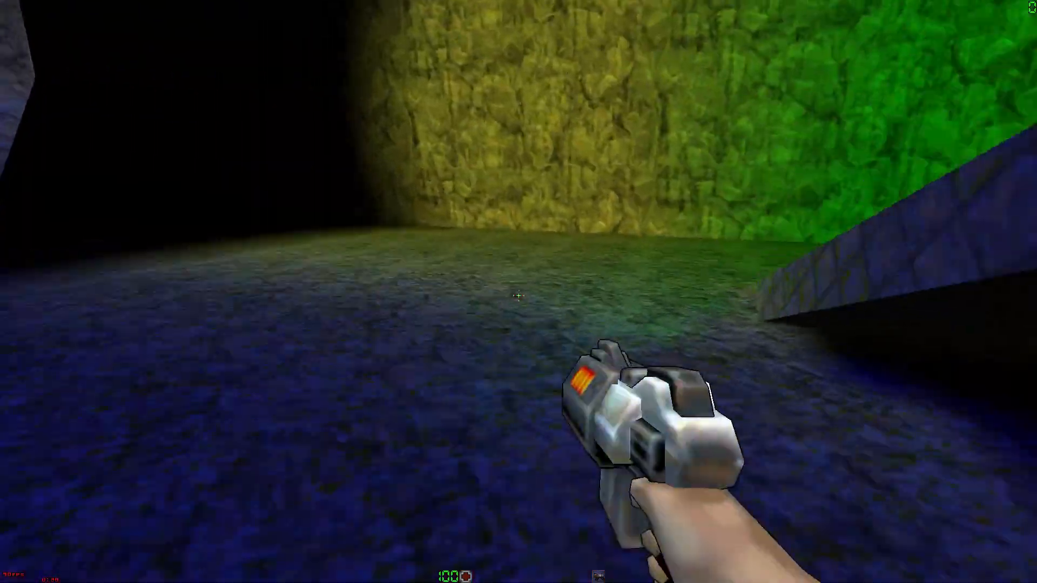
key(w)
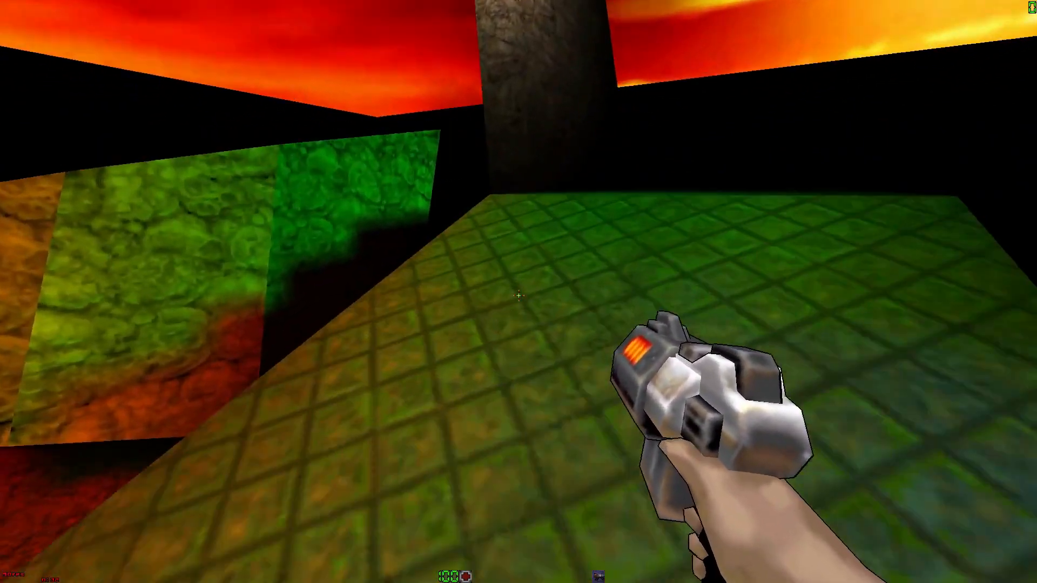
key(w)
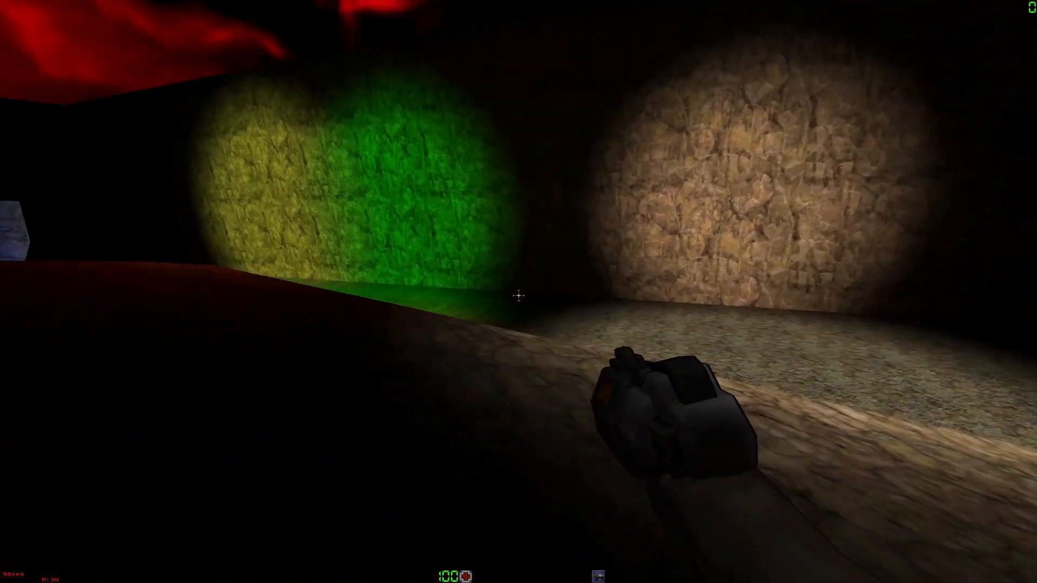
Step: Compare the yellow, green and white light cast on the wall, viewing it from the rock and the platform
click(519, 295)
key(a)
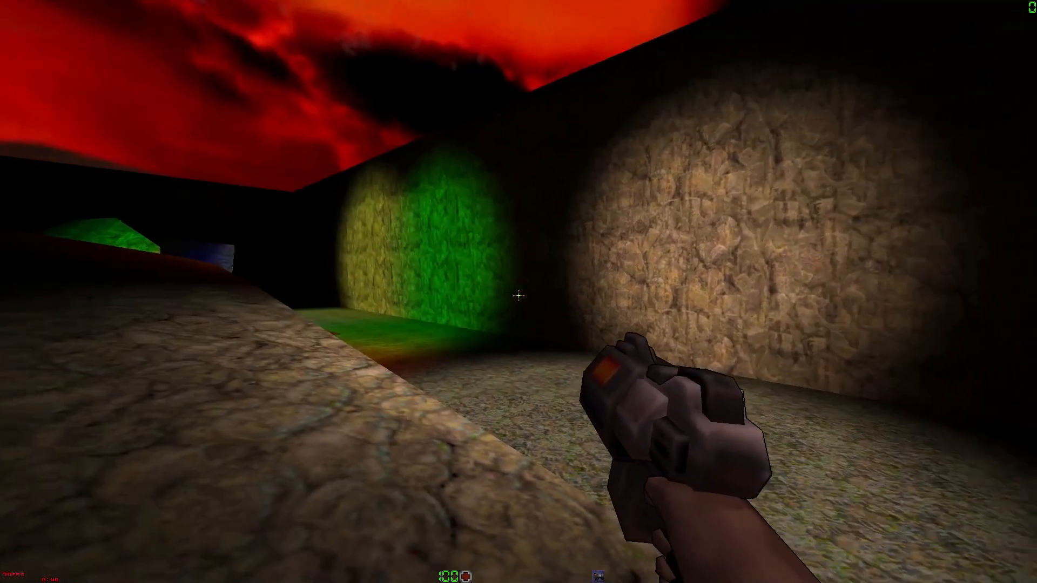
key(a)
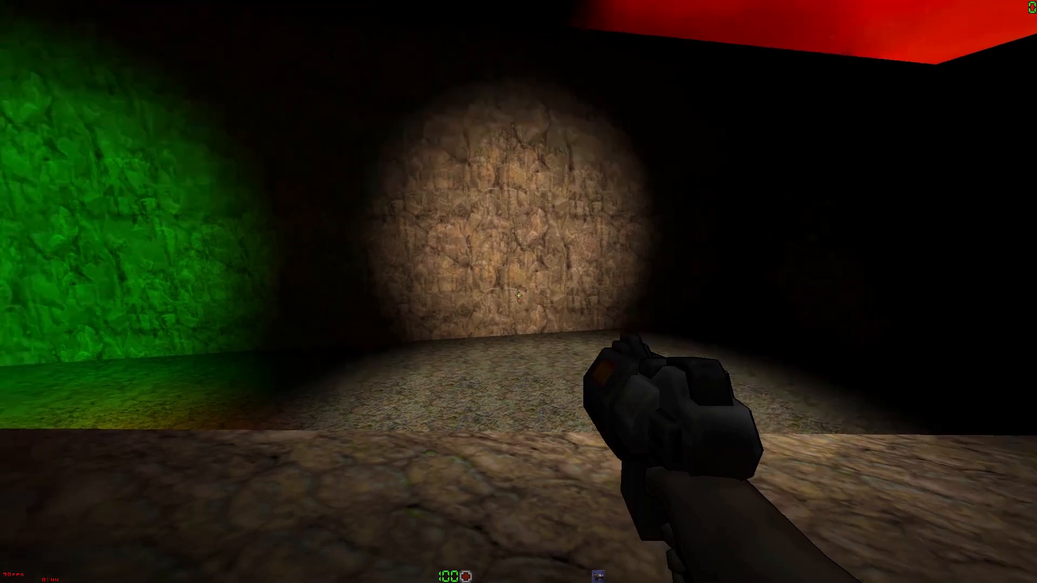
key(w)
key(a)
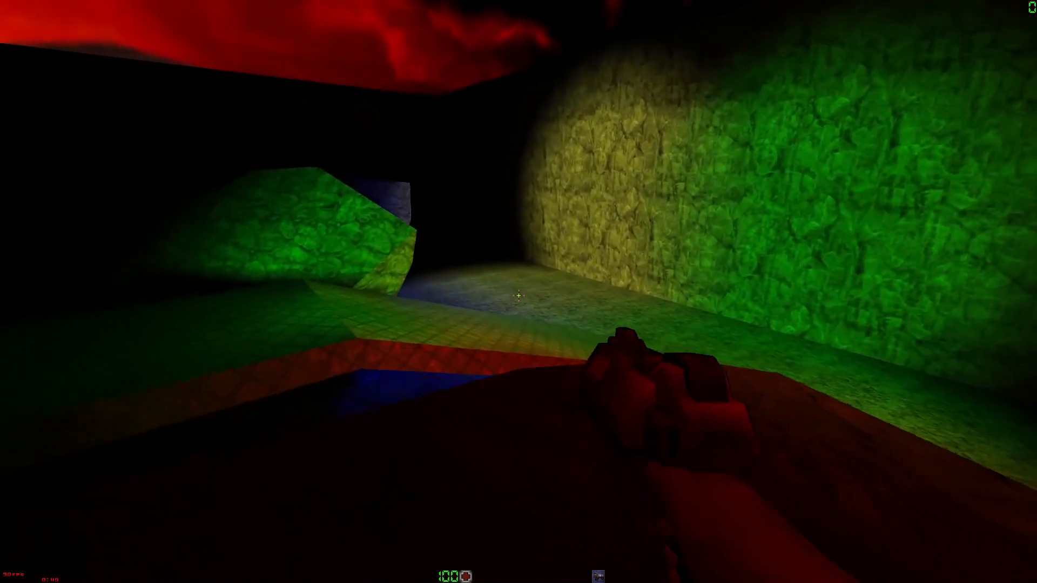
key(a)
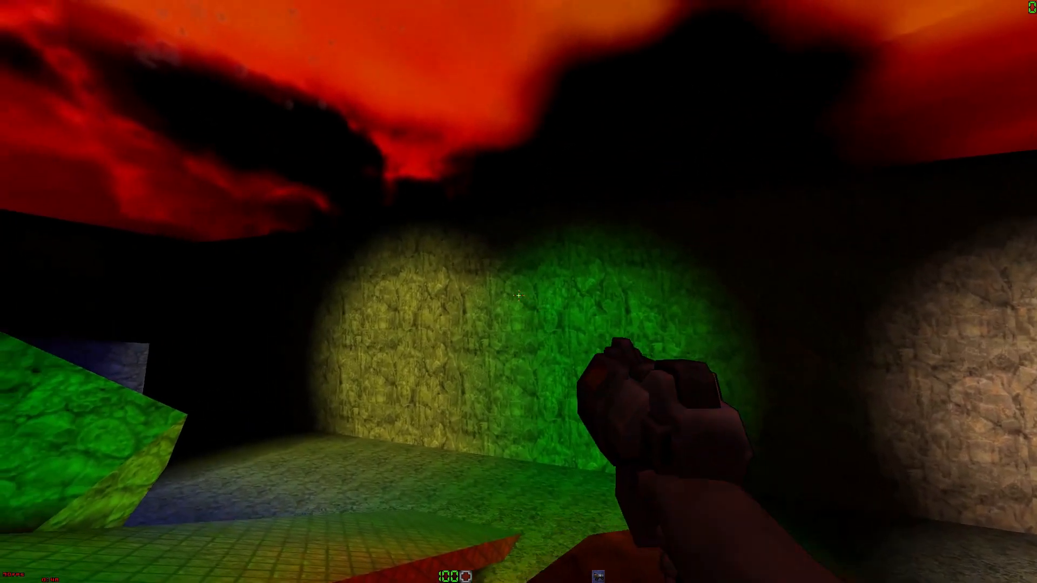
key(a)
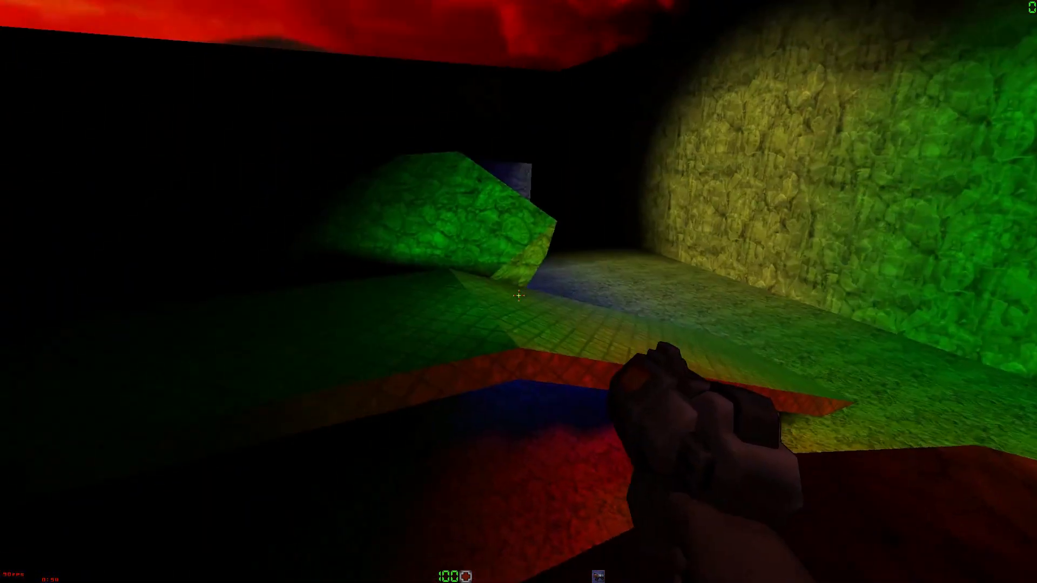
key(w)
key(space)
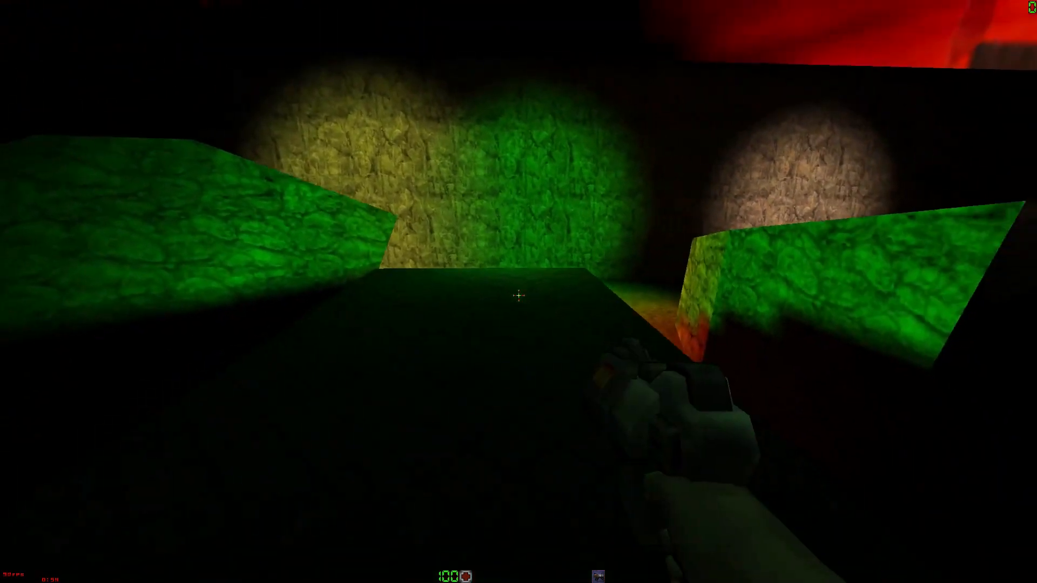
key(w)
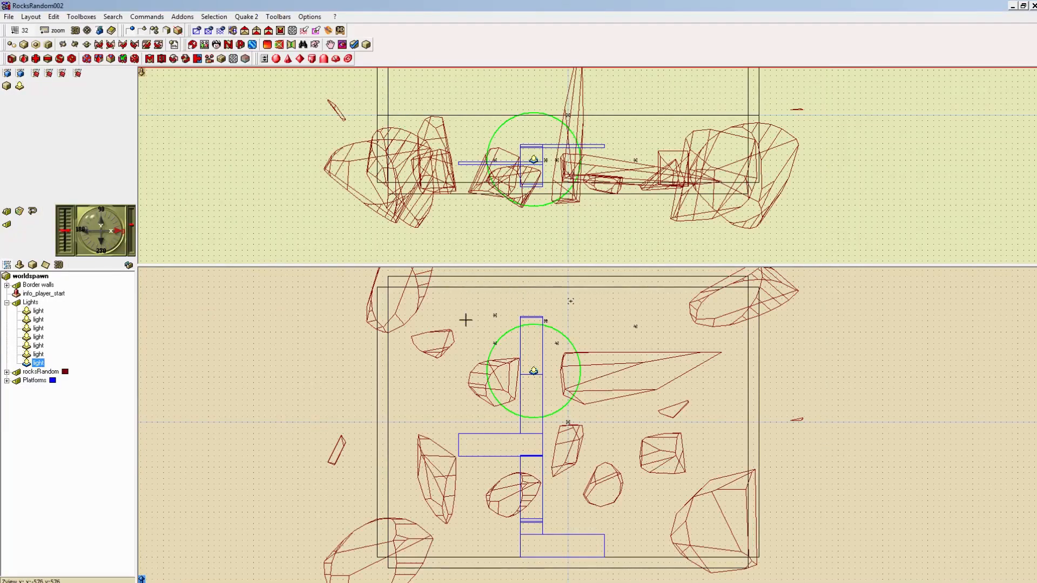
Step: Delete every light in the Lights group except the one at the map origin, and select the remaining light
shift+click(39, 319)
key(Delete)
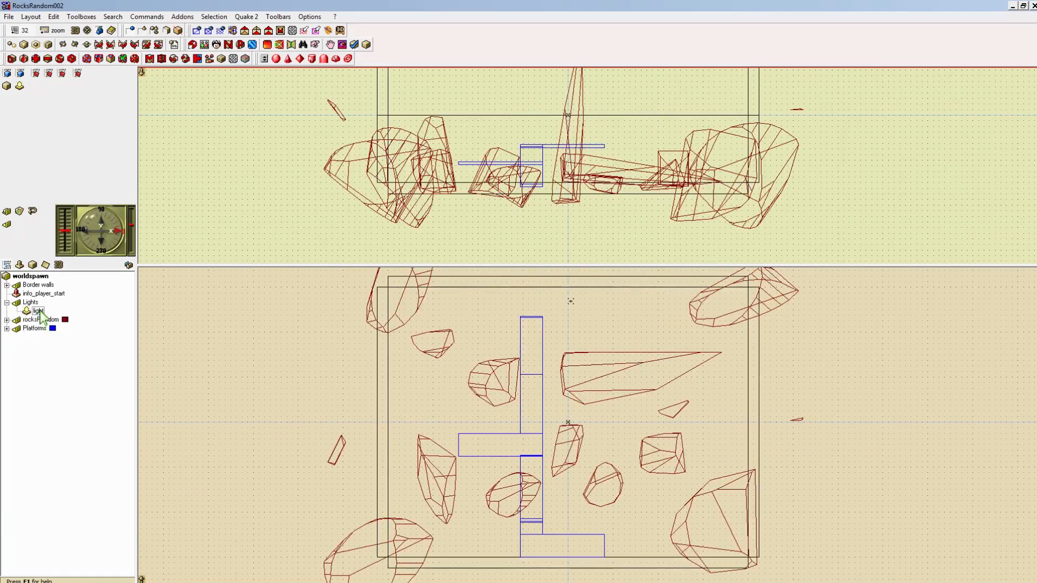
click(41, 312)
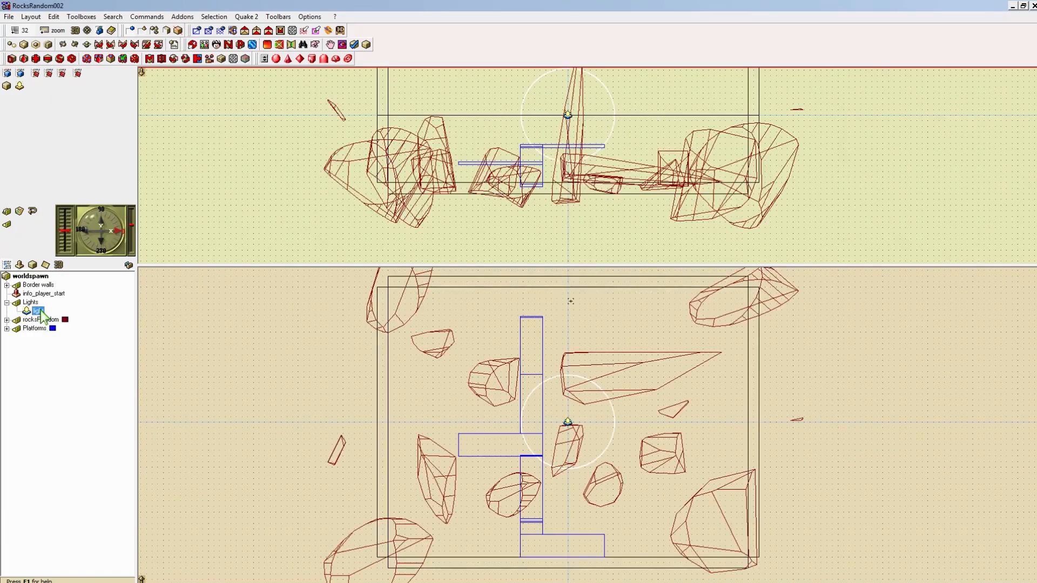
Step: Set the remaining light's colour to 1 1 0.4 and its light intensity to 500
double_click(41, 312)
click(97, 315)
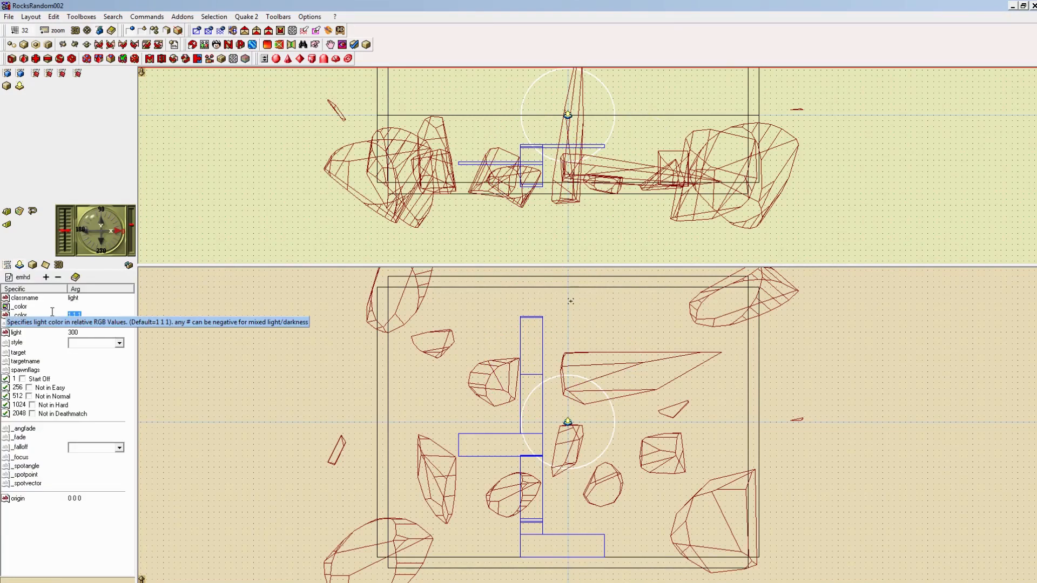
click(88, 317)
key(BackSpace)
key(Return)
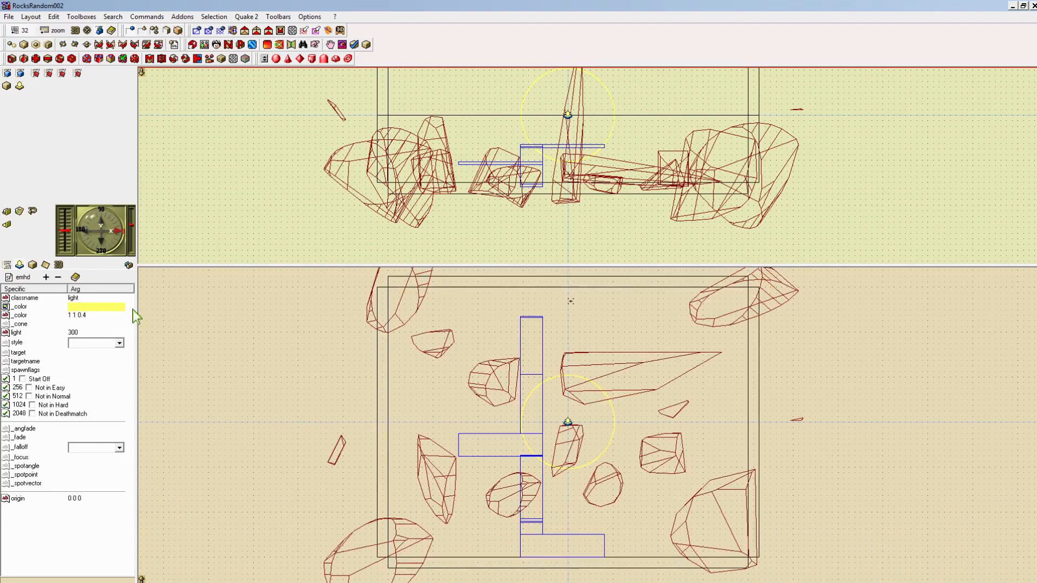
click(91, 334)
text(500)
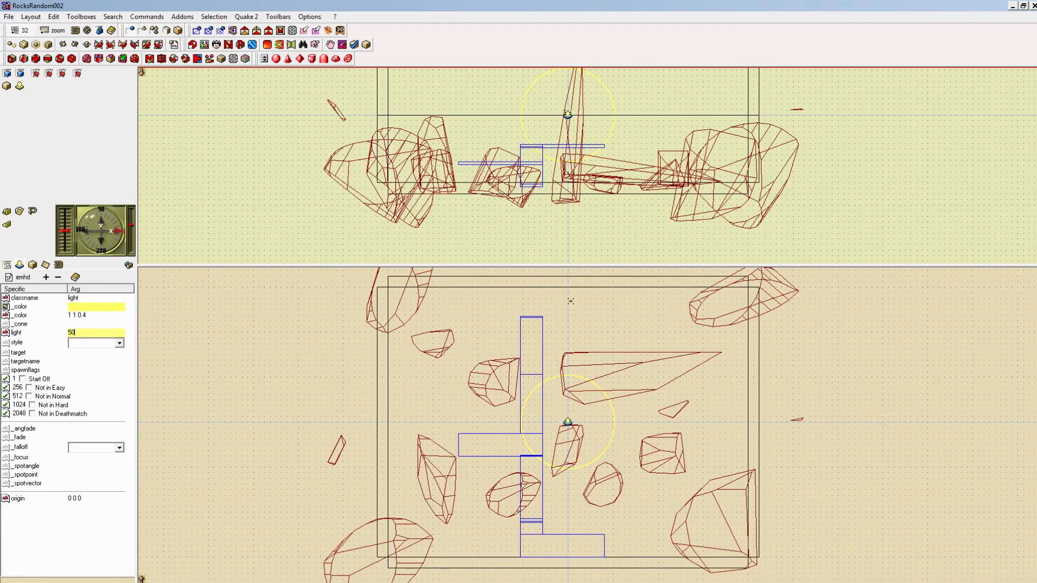
key(Return)
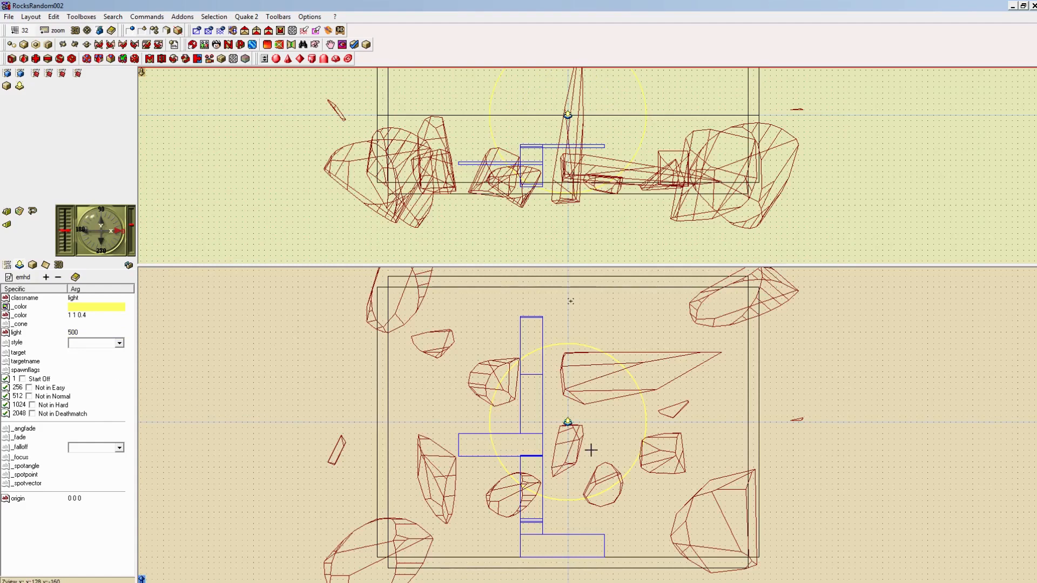
Step: Place three copies of the yellow light: one toward the map's west side, one at origin 832 96 0, and one at -128 -608 0
drag(568, 421, 422, 395)
key(ctrl+z)
drag(568, 422, 713, 405)
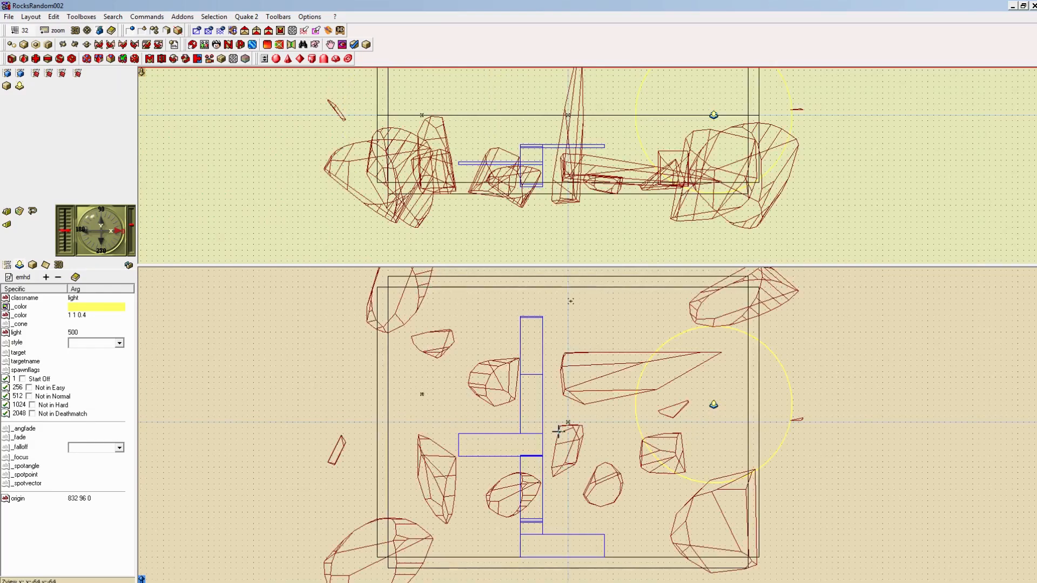
key(ctrl+z)
drag(568, 423, 546, 528)
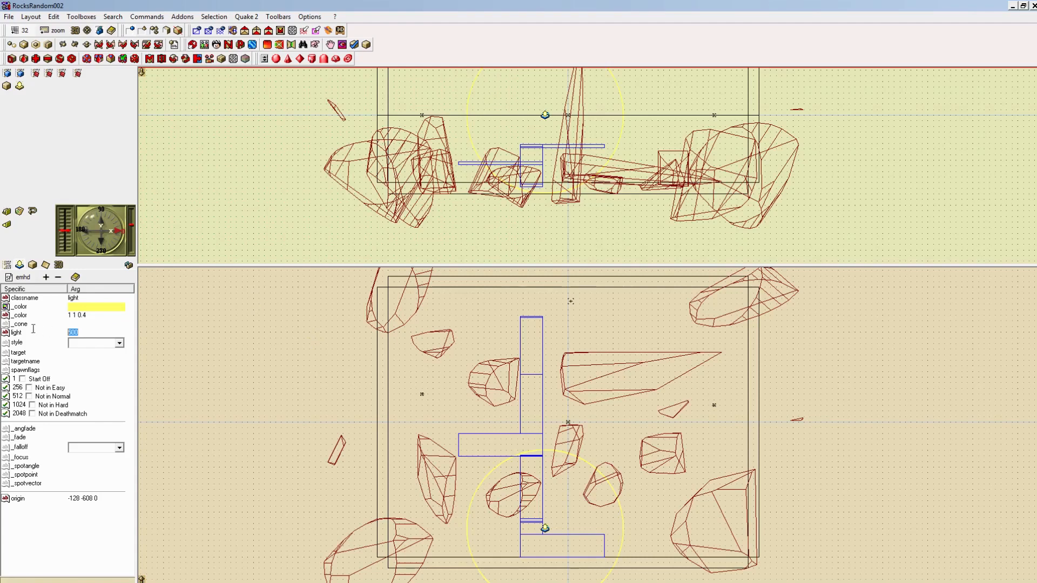
Step: Set the light at -128 -608 0 to intensity 700 with the style Candle (first variety)
text(700)
key(Return)
click(121, 345)
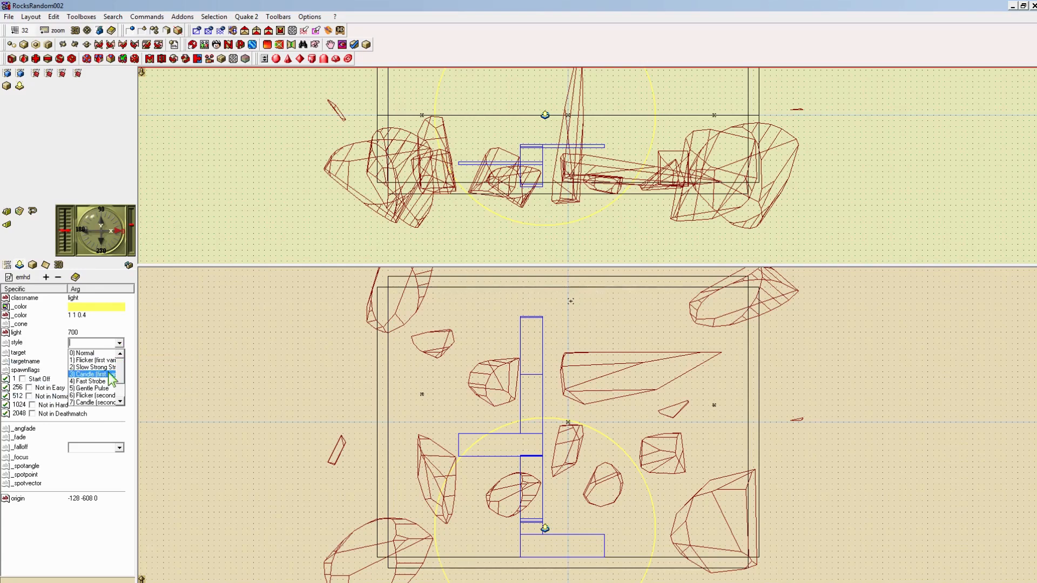
click(110, 374)
click(119, 343)
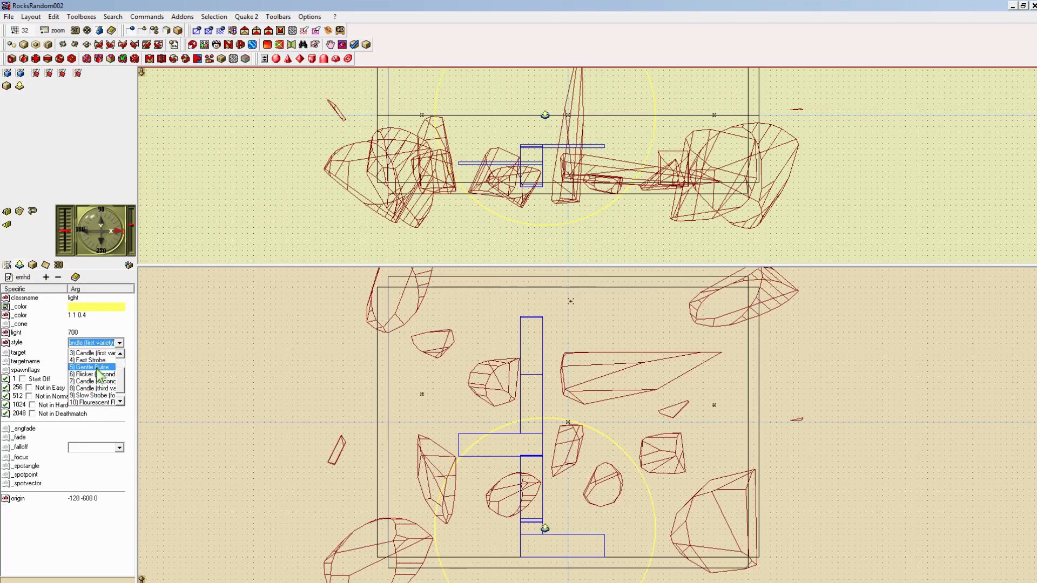
click(99, 354)
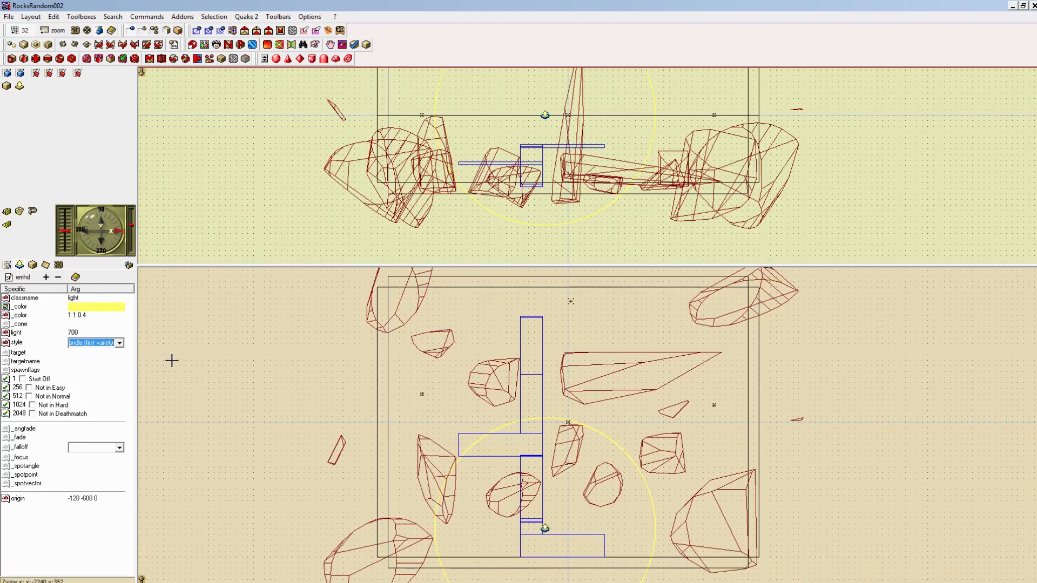
Step: Build and run the map in Quake 2 with fast QVIS and QRAD, and walk onto the platforms
click(246, 17)
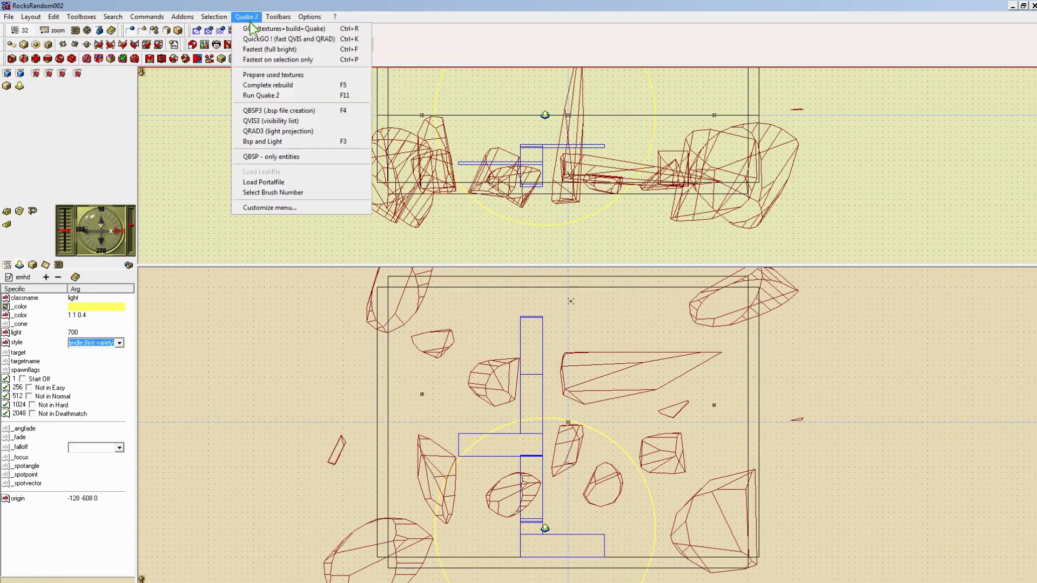
click(258, 39)
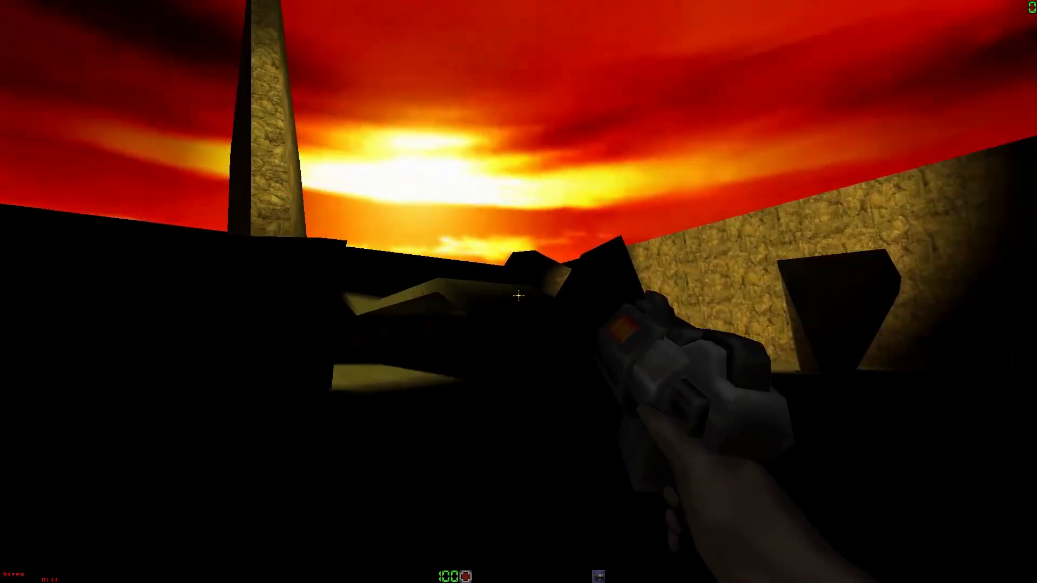
key(w)
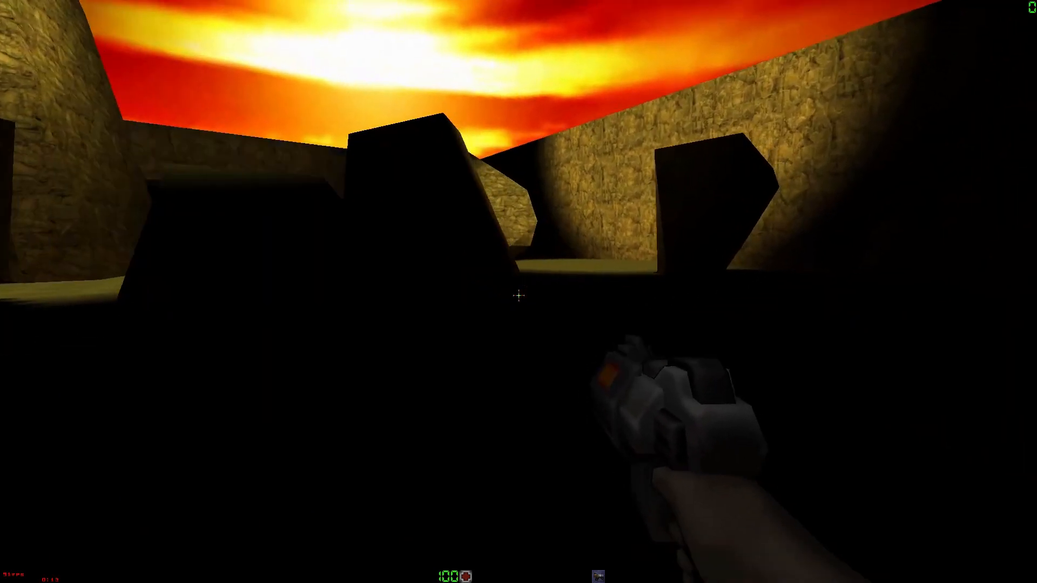
key(w)
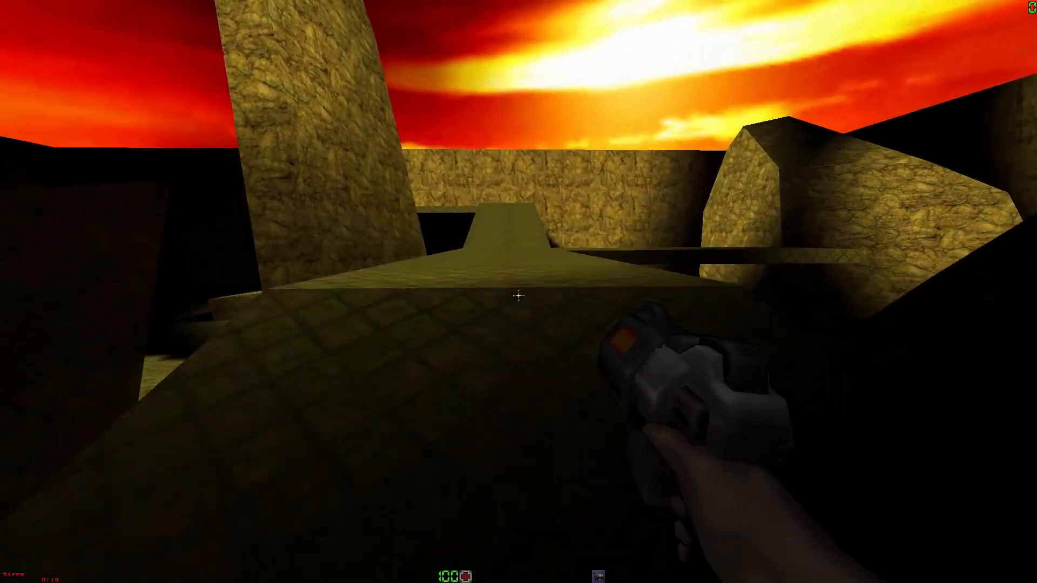
key(w)
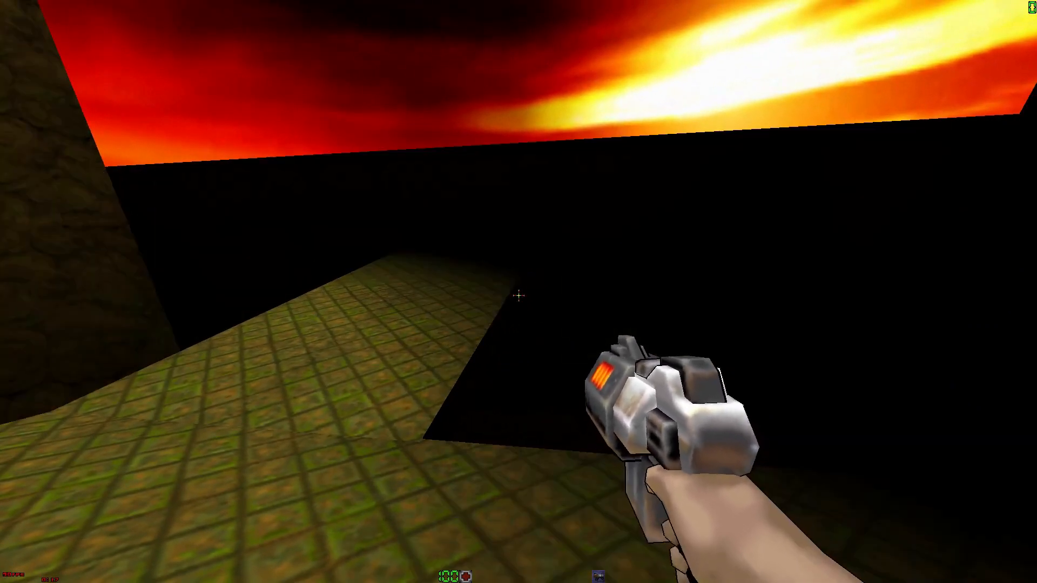
Step: Watch how the candle-style light falls on the end wall and platforms while approaching them
click(518, 295)
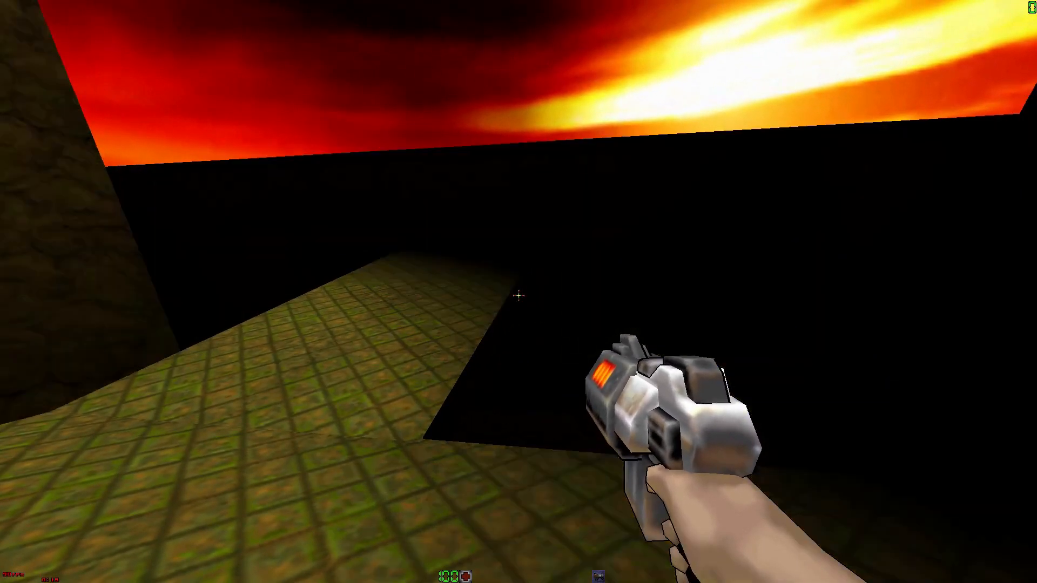
click(519, 295)
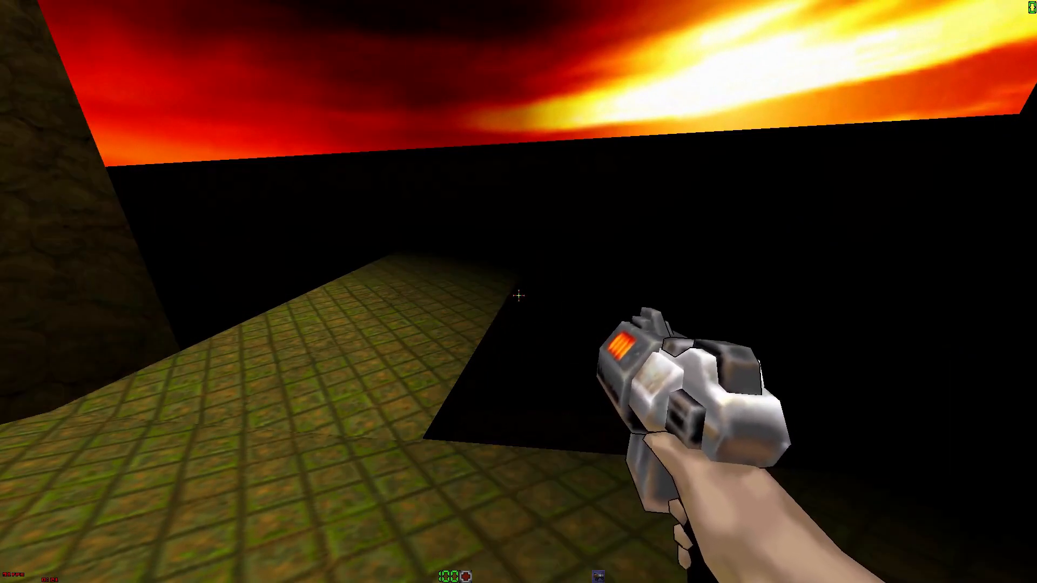
click(518, 295)
click(518, 294)
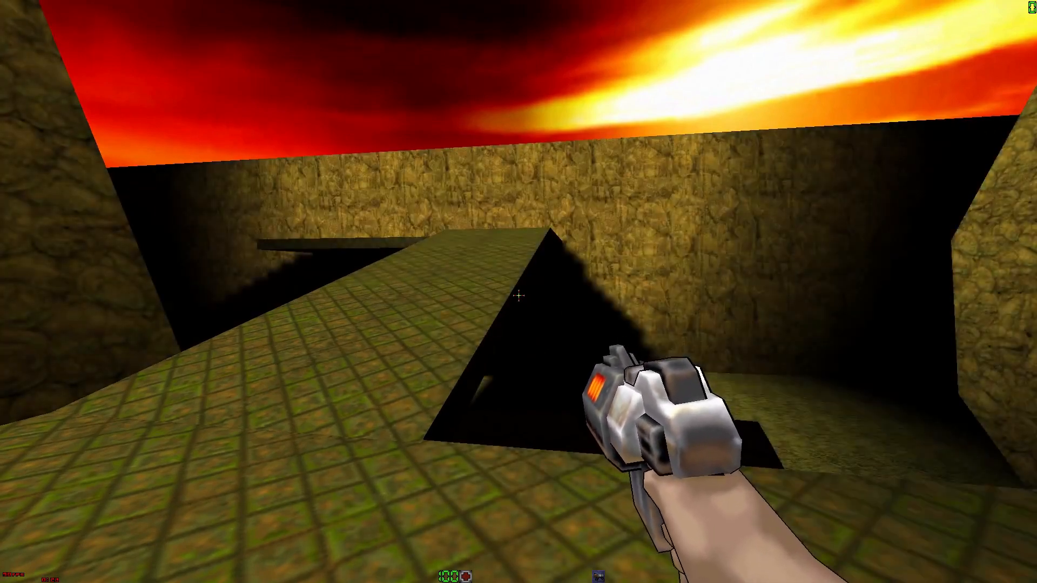
click(519, 295)
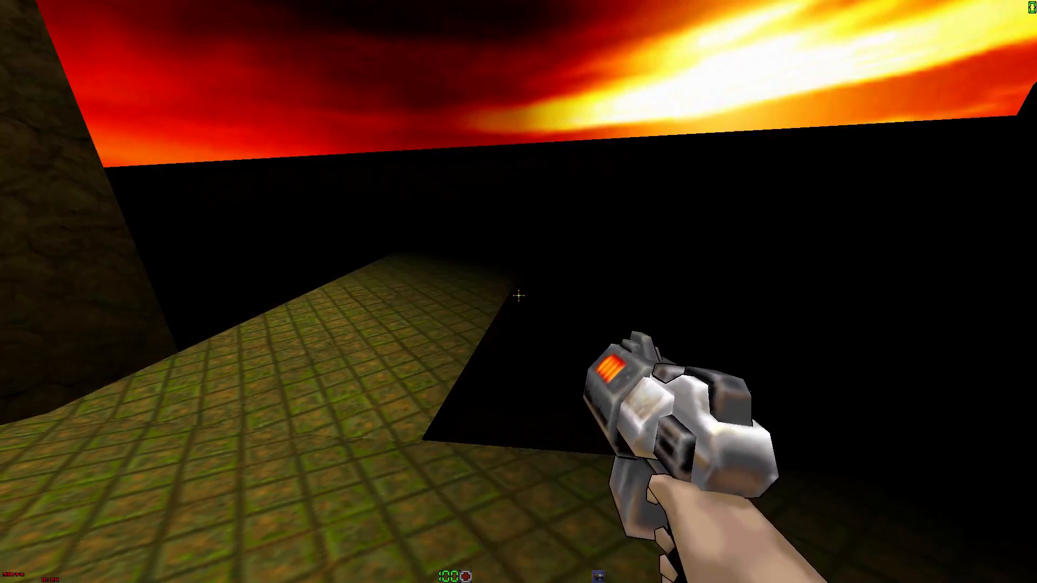
click(518, 294)
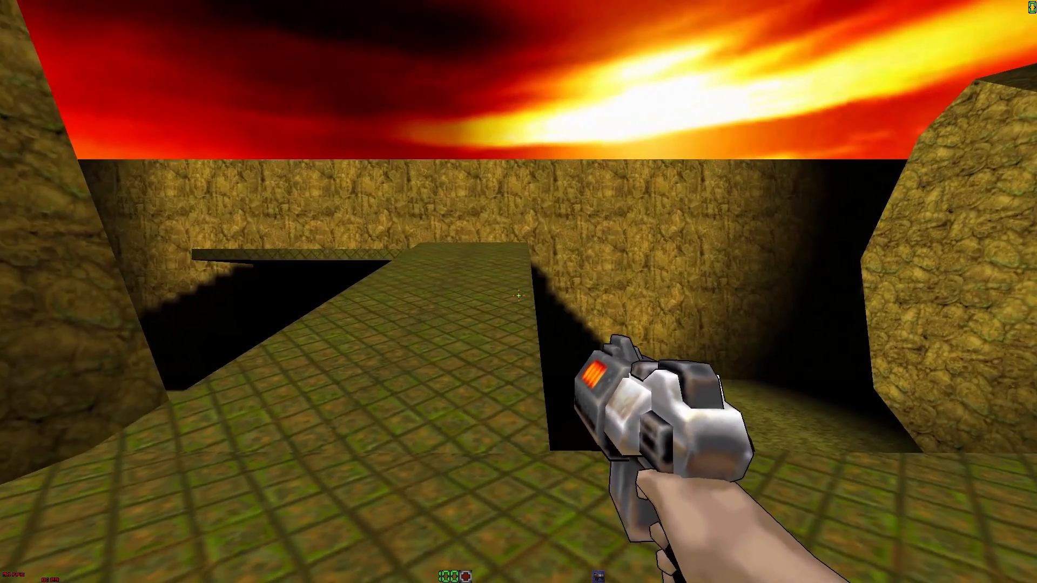
click(519, 295)
key(w)
click(519, 295)
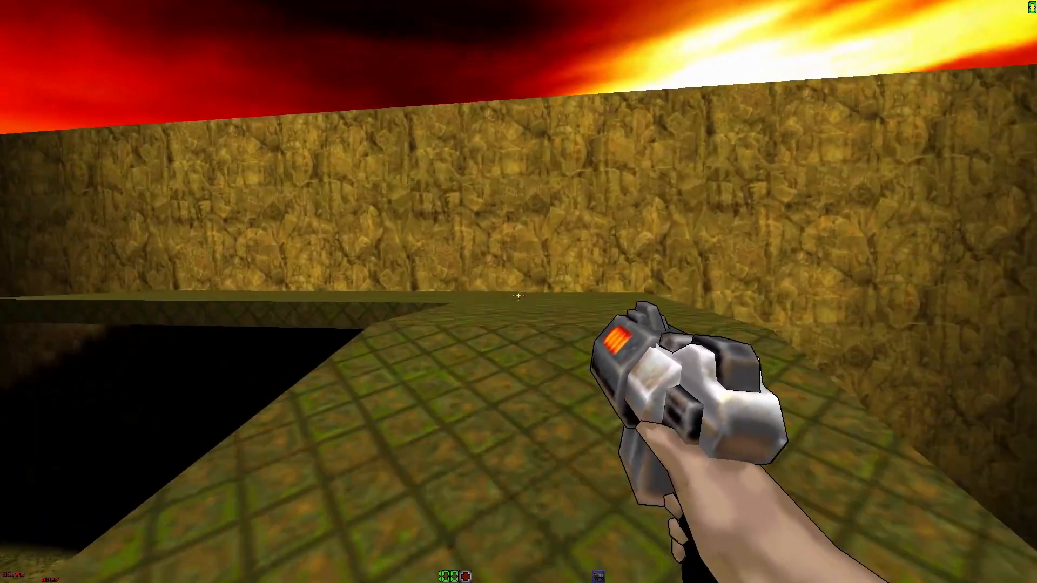
click(519, 295)
click(518, 295)
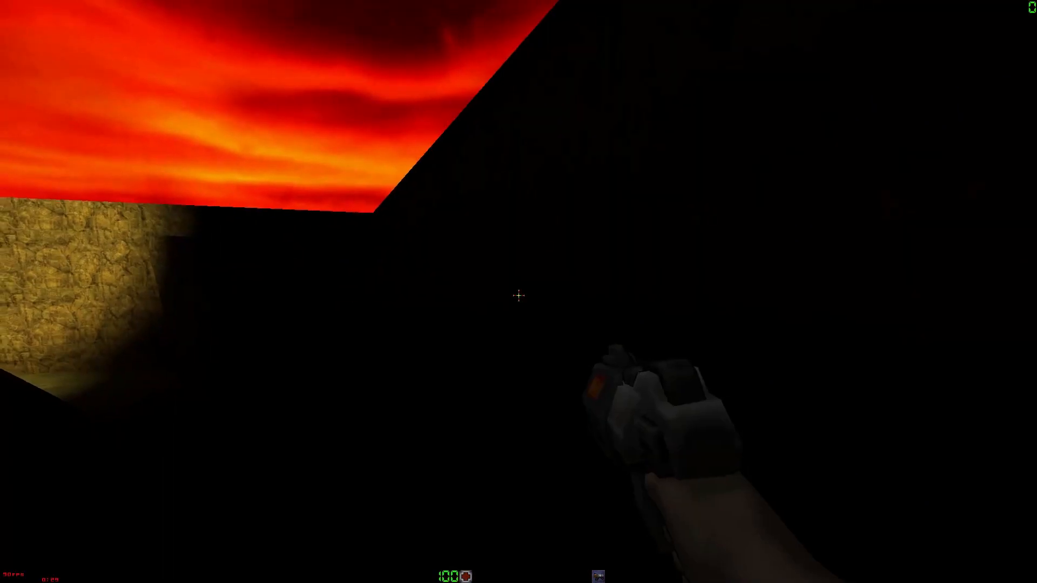
Step: Walk across the platforms and examine the yellow lights' effect on the surrounding walls and rocks
click(519, 295)
click(518, 295)
key(w)
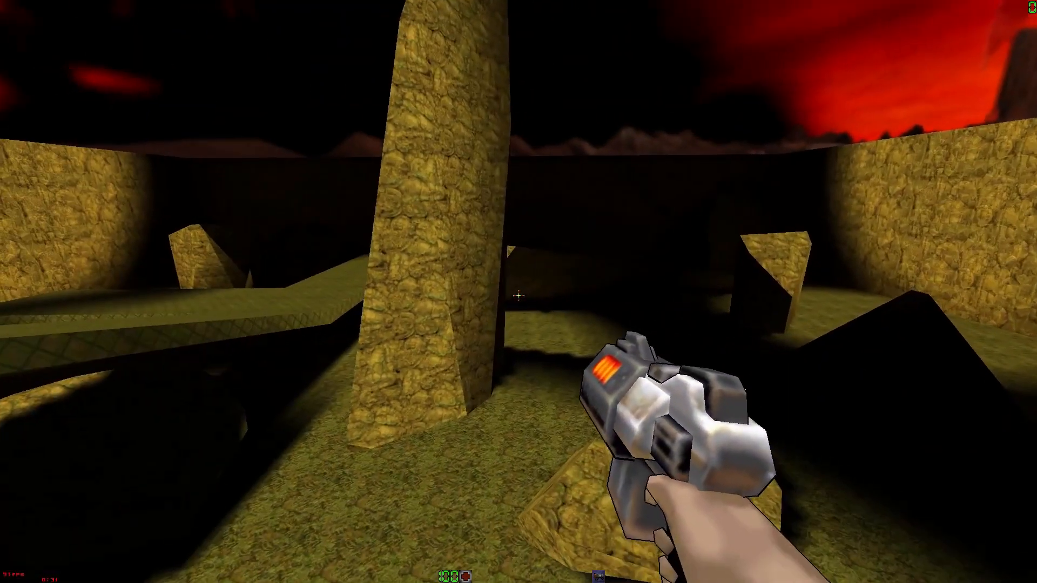
key(w)
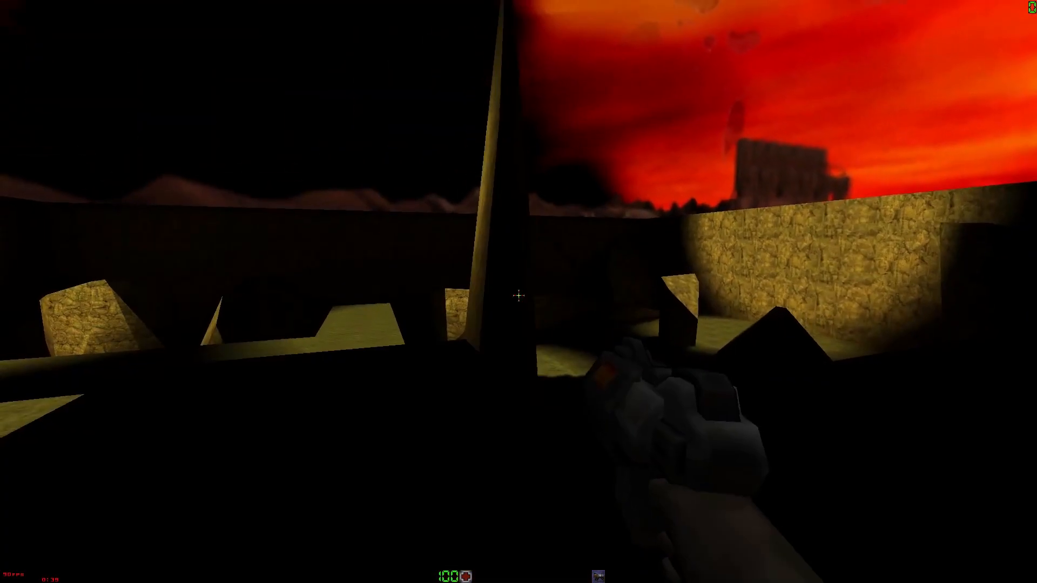
key(w)
key(w)
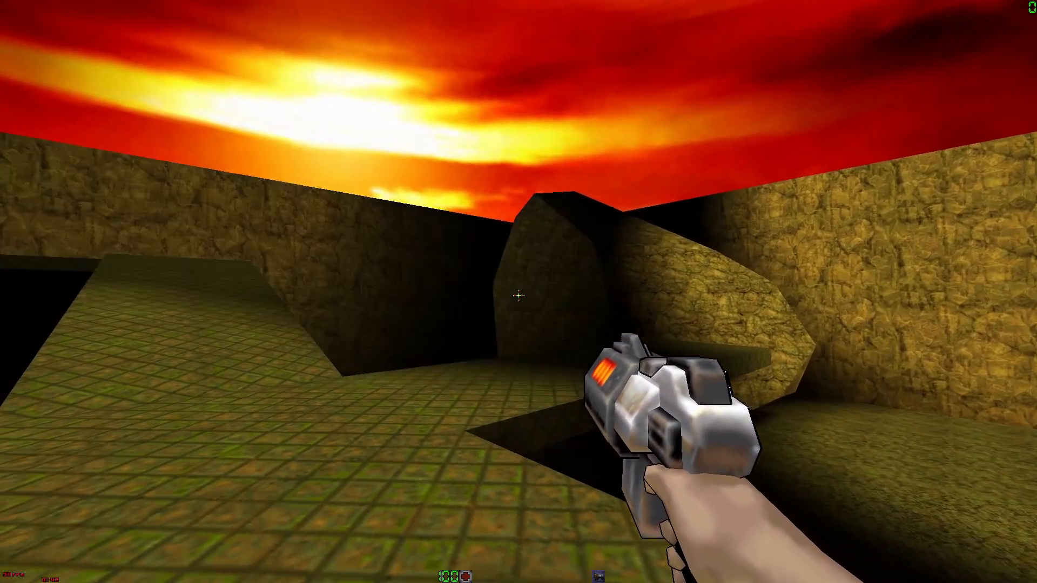
key(w)
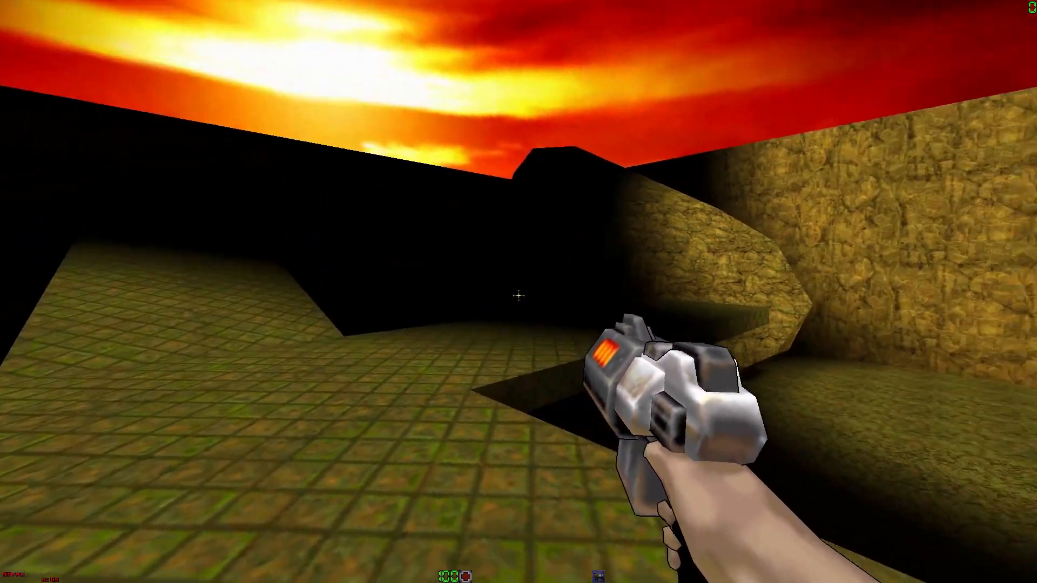
key(w)
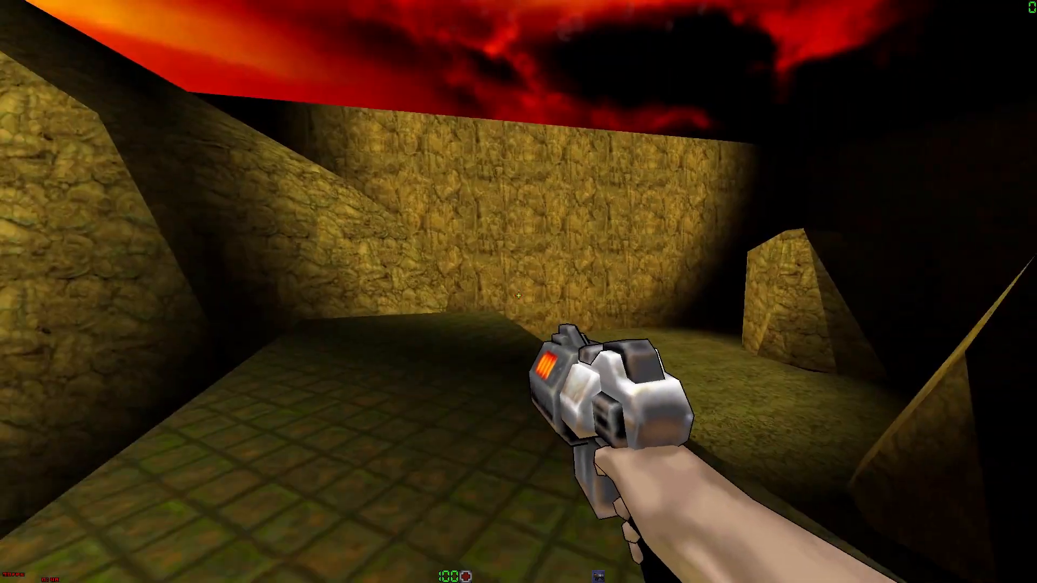
key(w)
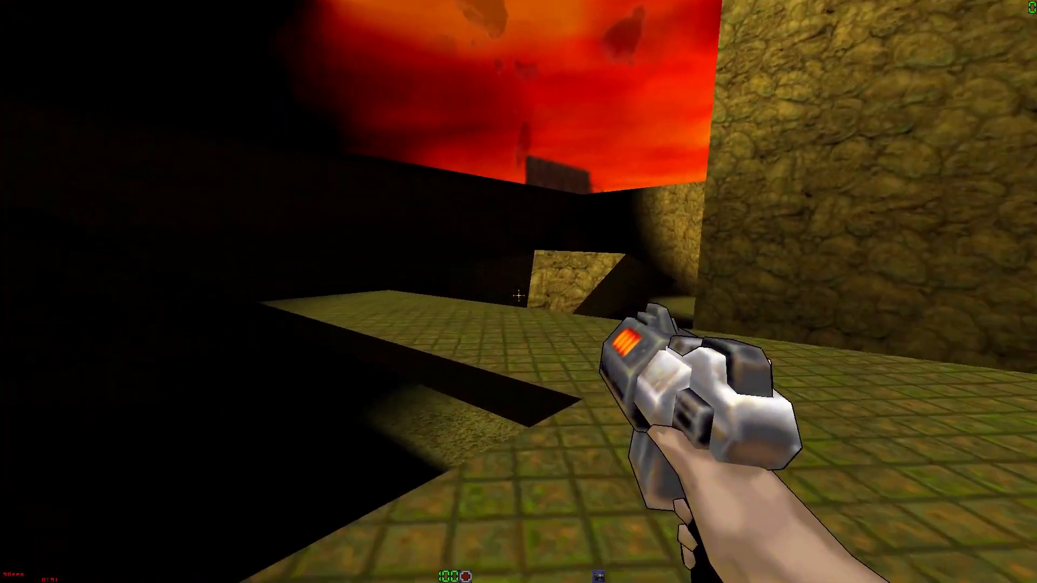
Step: Go down to the floor, inspect the lighting and shadows among the rocks, and return to the QuArK editor
key(s)
key(w)
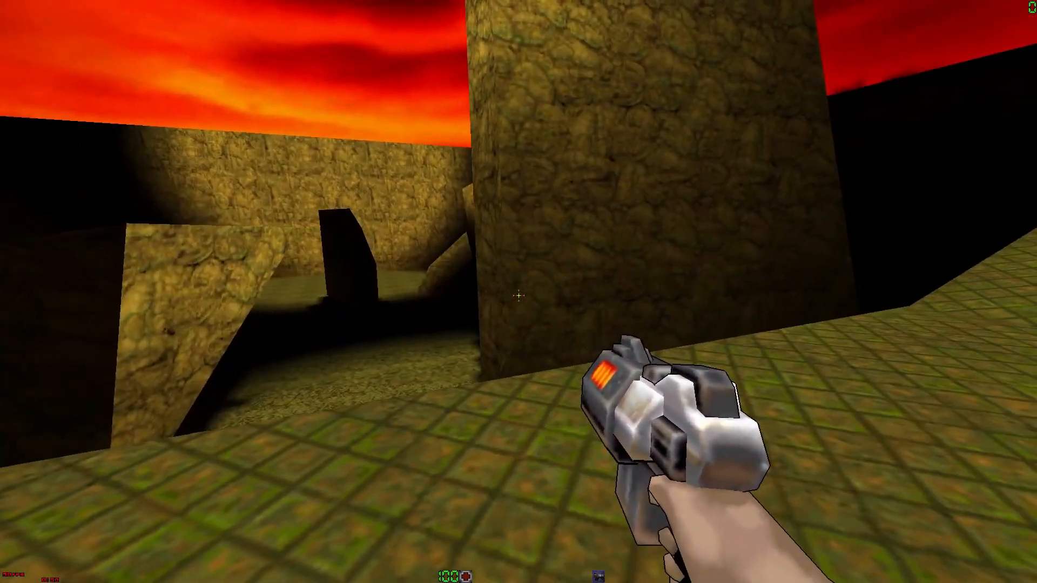
key(s)
key(w)
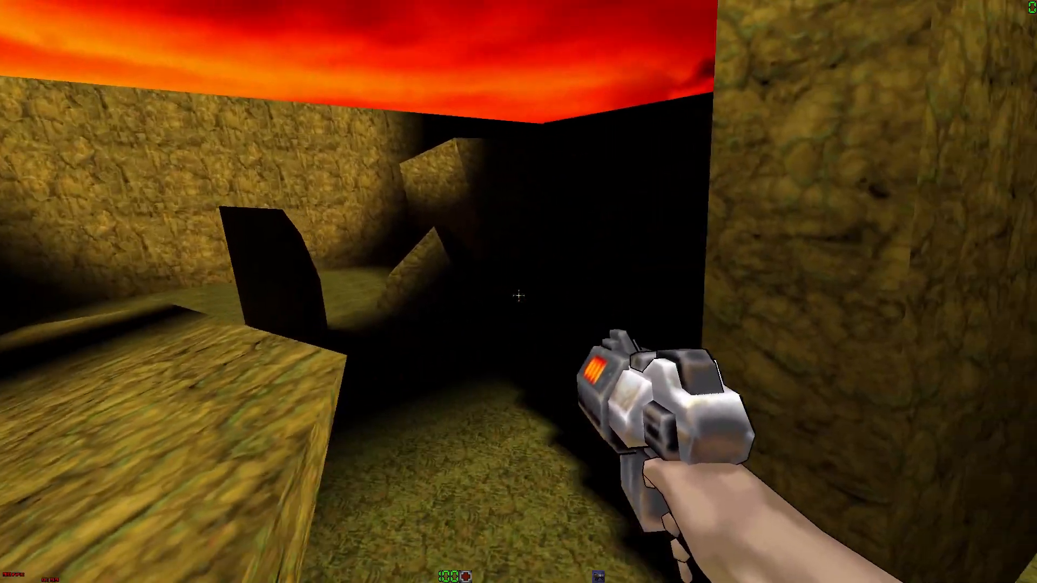
key(w)
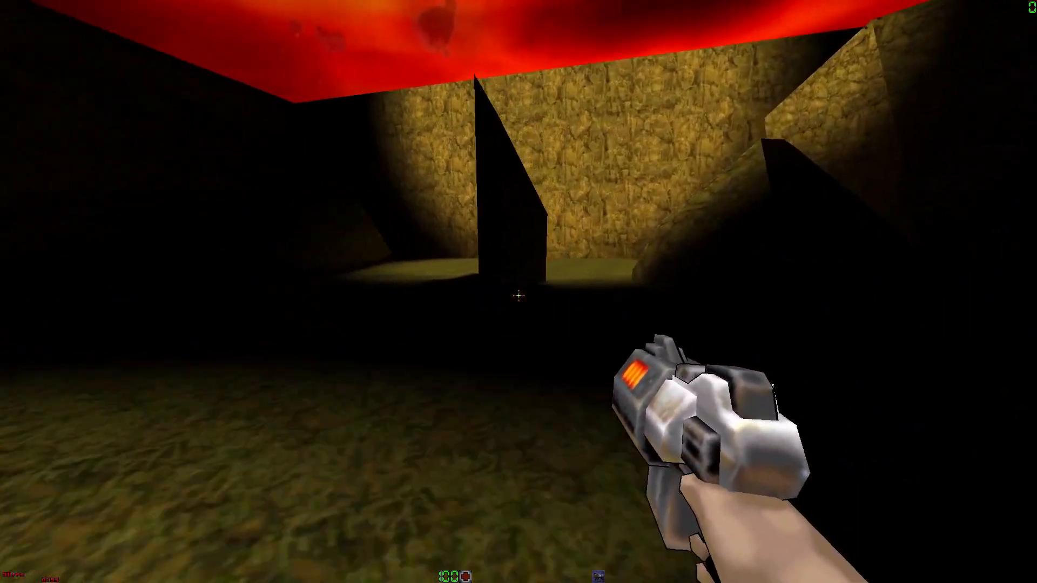
key(w)
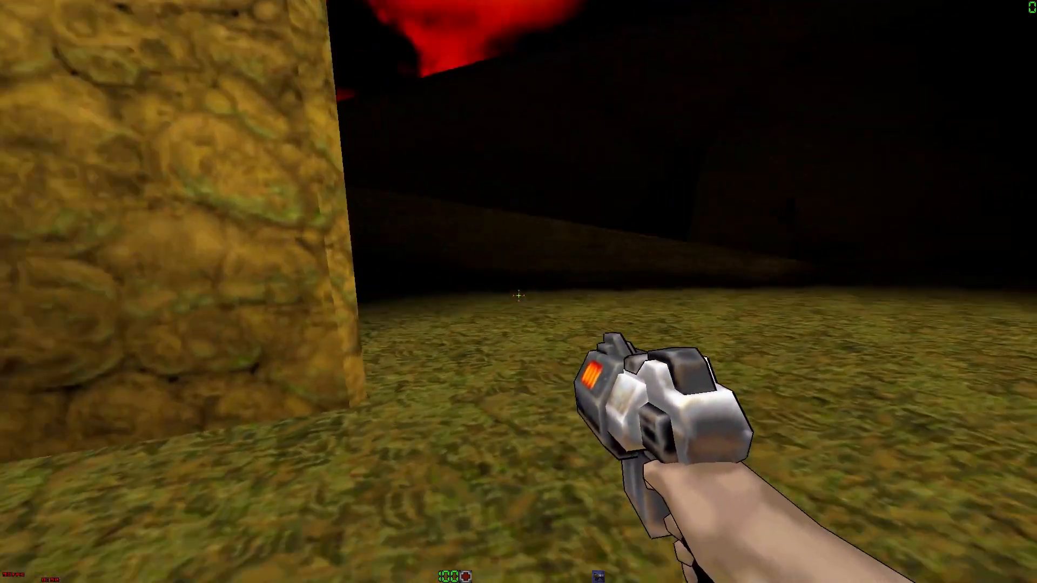
key(w)
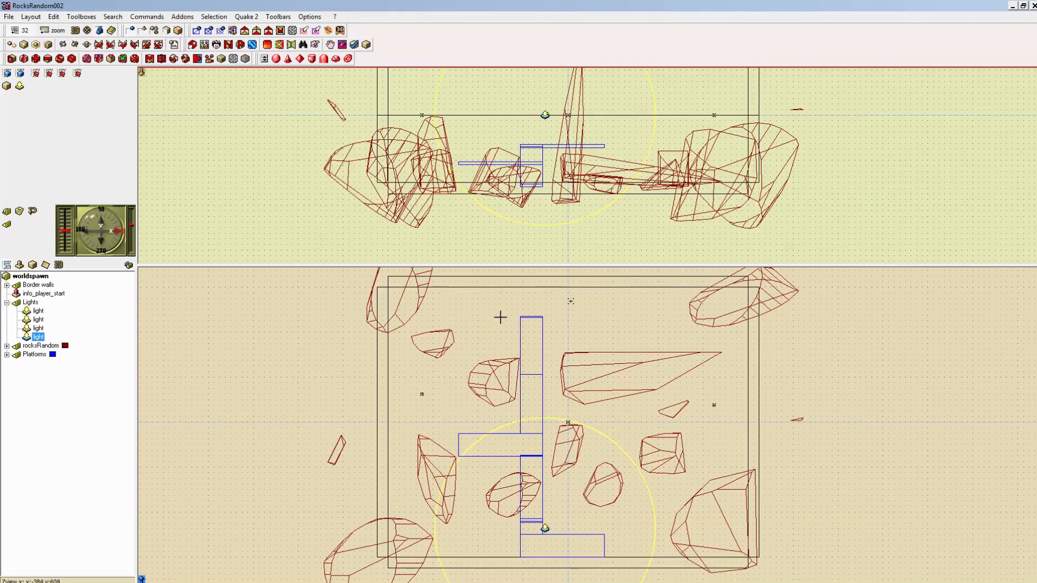
Step: Set the style of the last light in the Lights group to 0) Normal
double_click(40, 337)
click(119, 342)
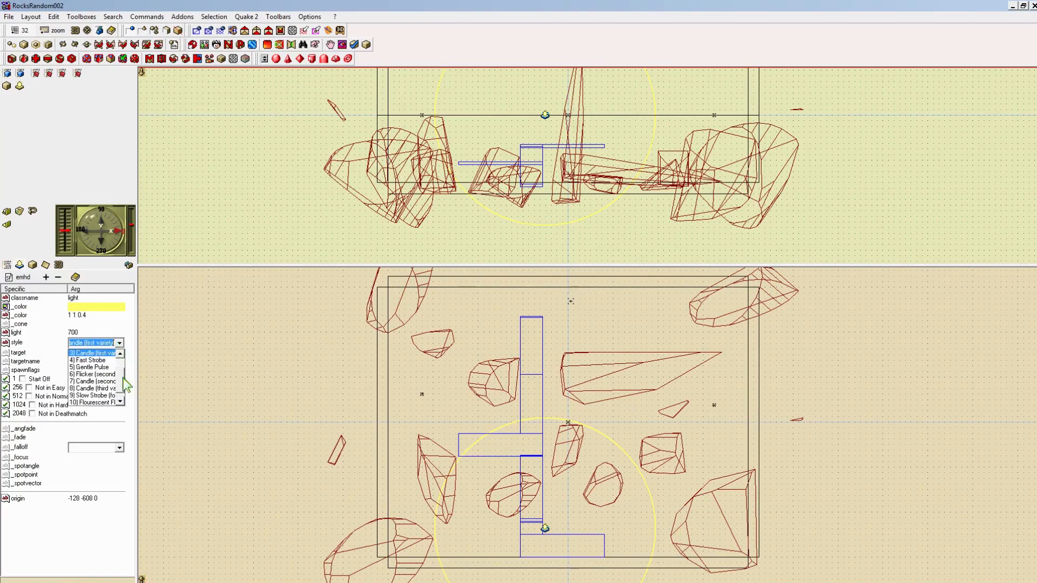
click(91, 353)
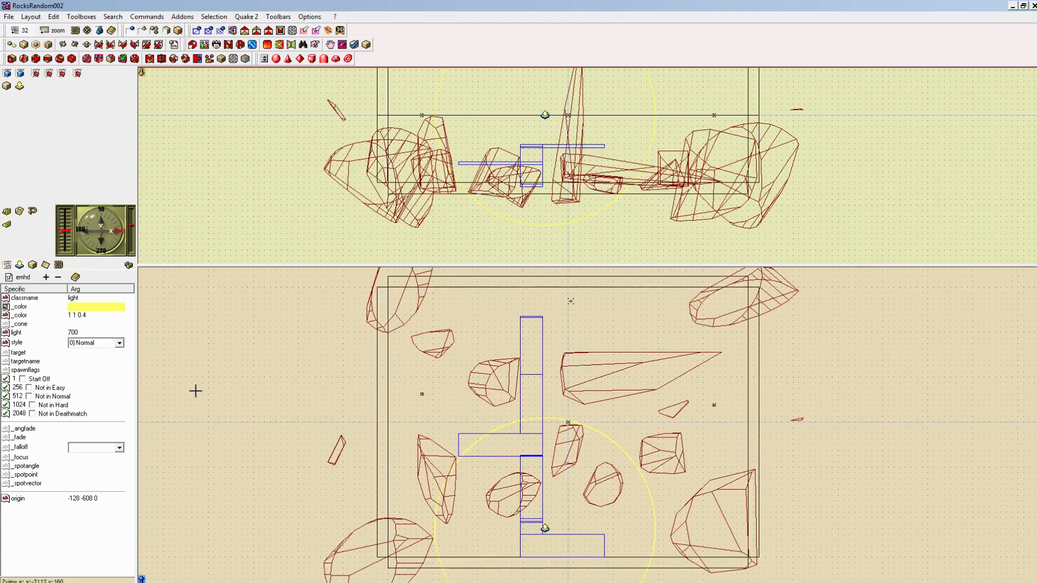
Step: Set the worldspawn entity's _sky_ambient value to 80
click(7, 264)
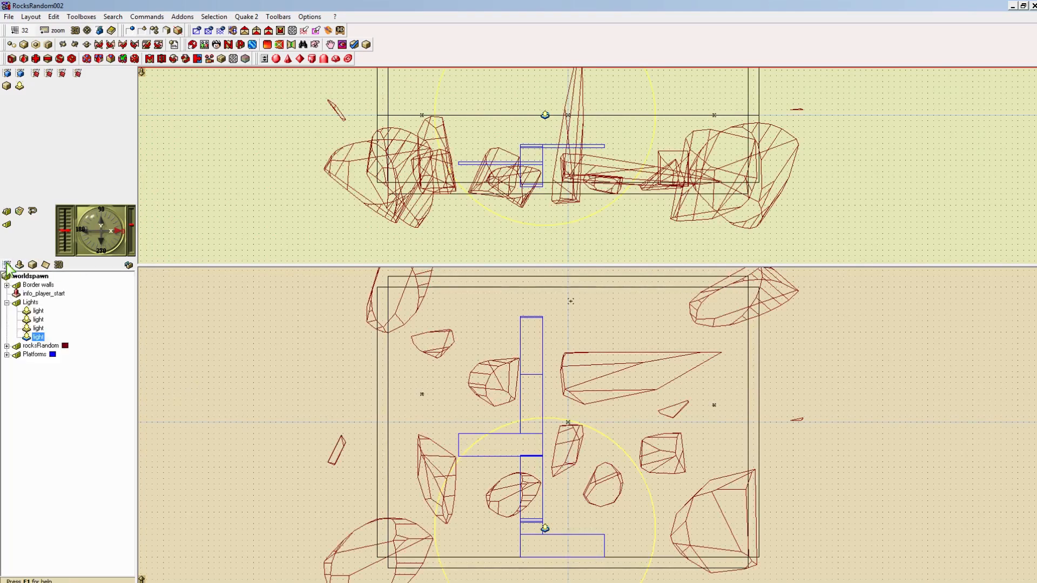
click(40, 278)
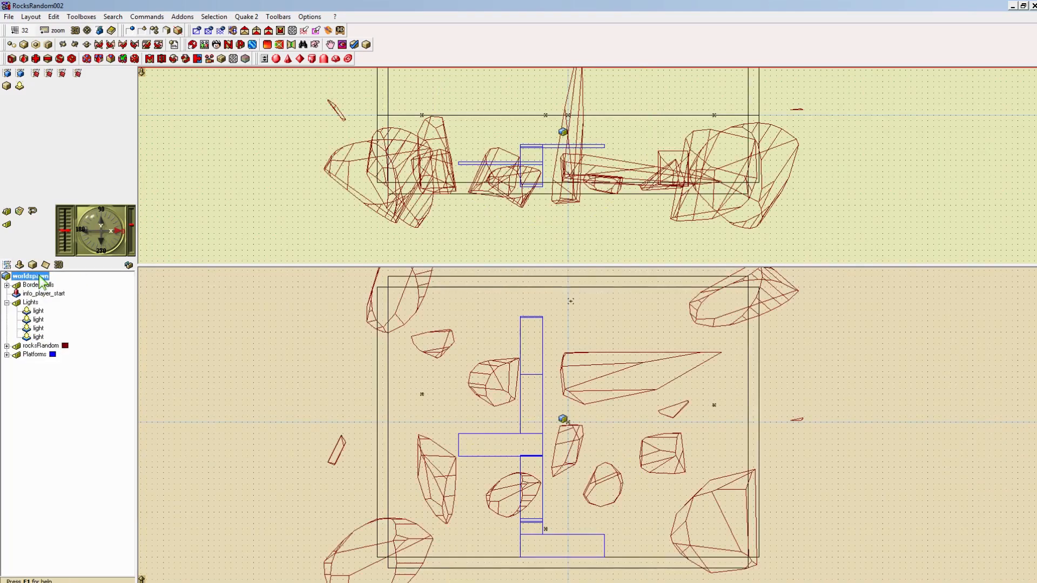
key(Escape)
double_click(13, 278)
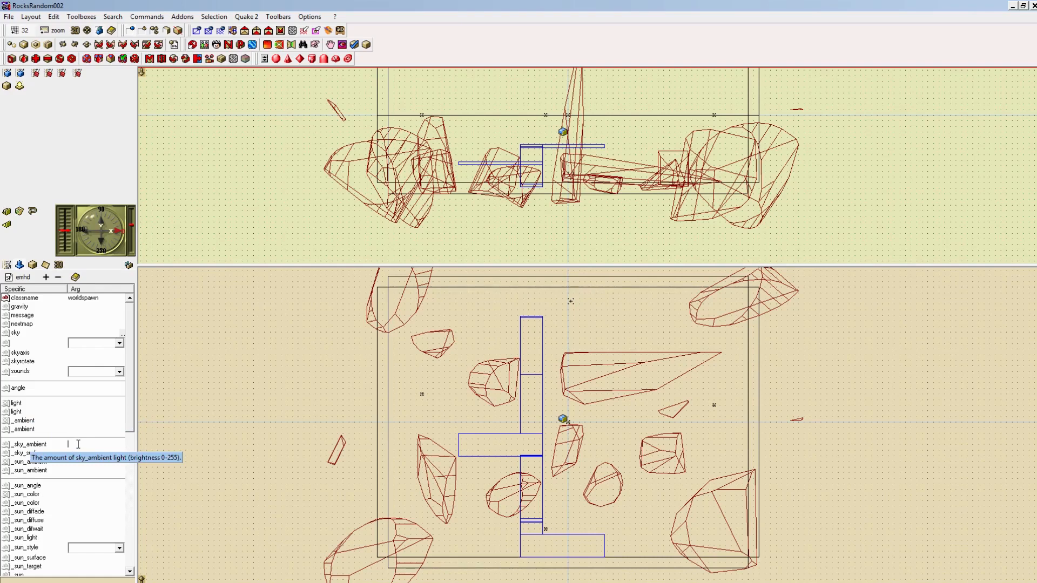
text(80)
key(Return)
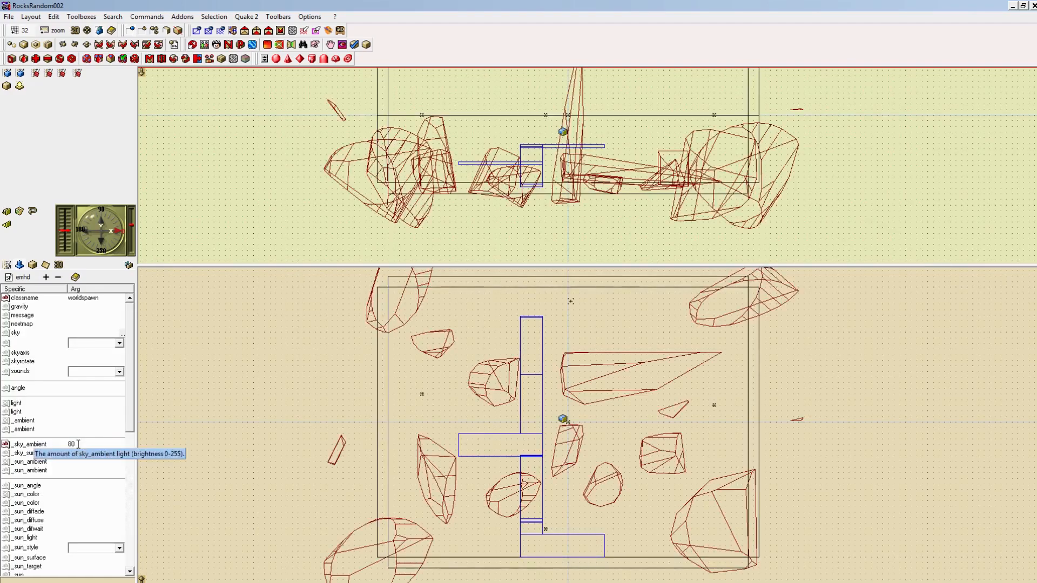
Step: Build and run the map in Quake 2 with fast QVIS and QRAD, and walk into the dark area among the rocks
click(247, 18)
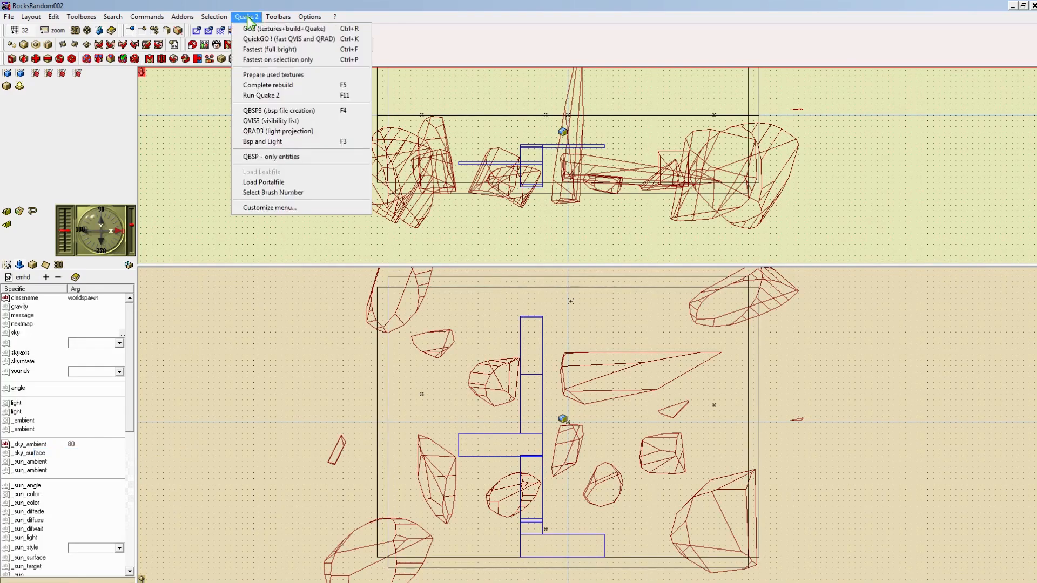
click(254, 40)
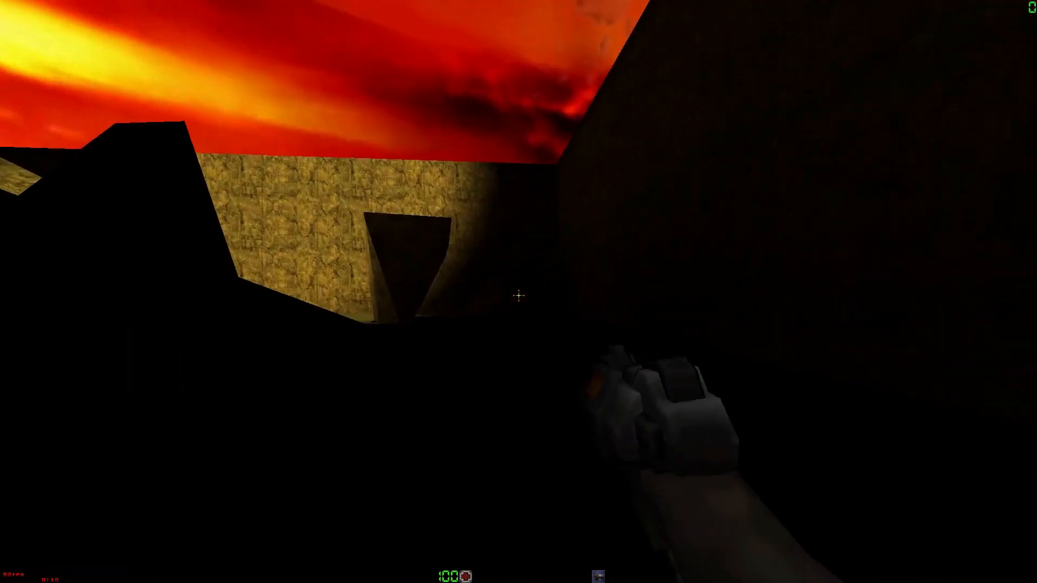
key(w)
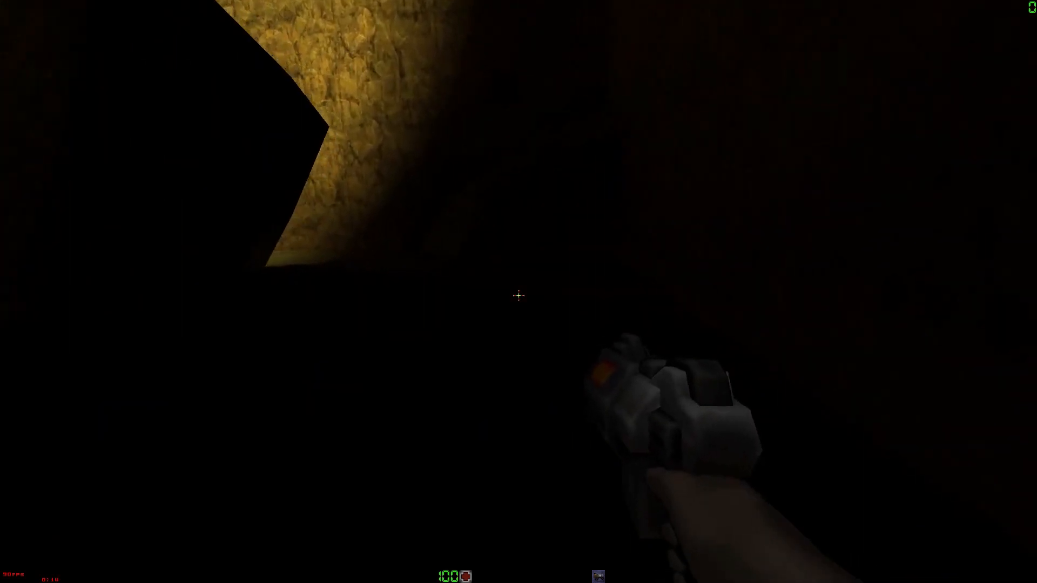
click(518, 296)
click(519, 295)
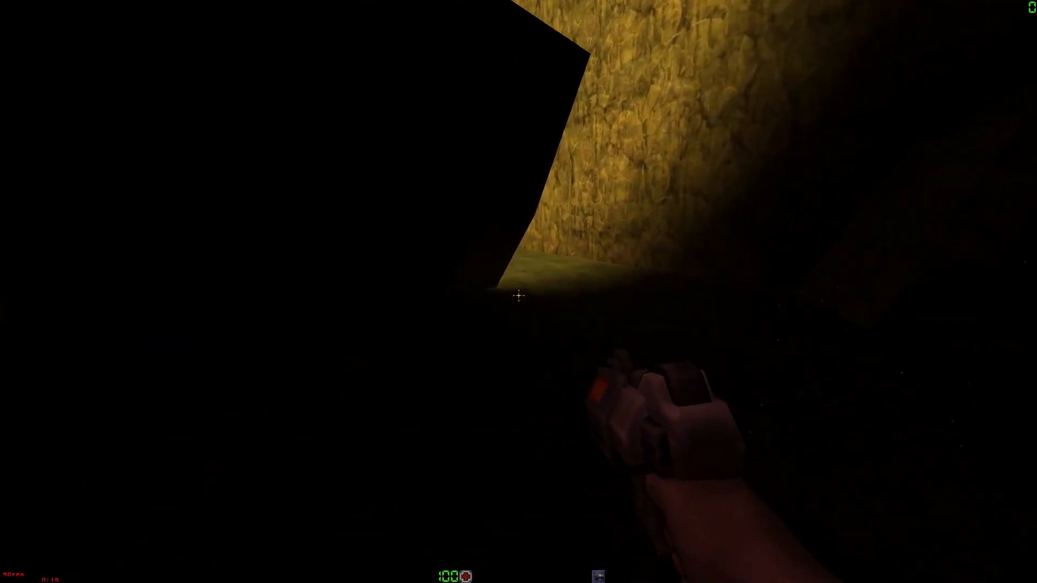
Step: Walk across the floor along the walls and examine how dark the shadowed areas are
key(w)
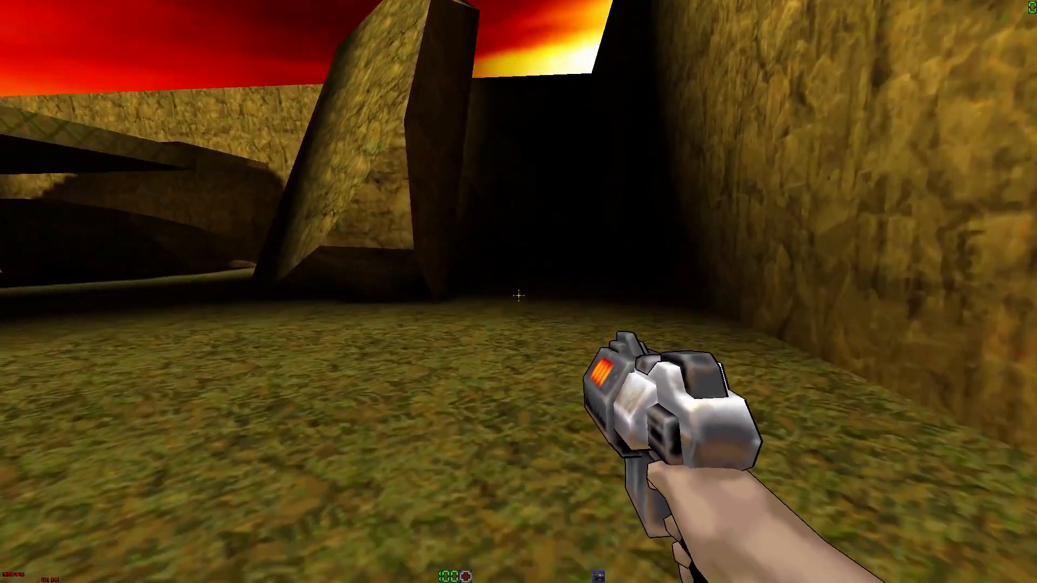
key(w)
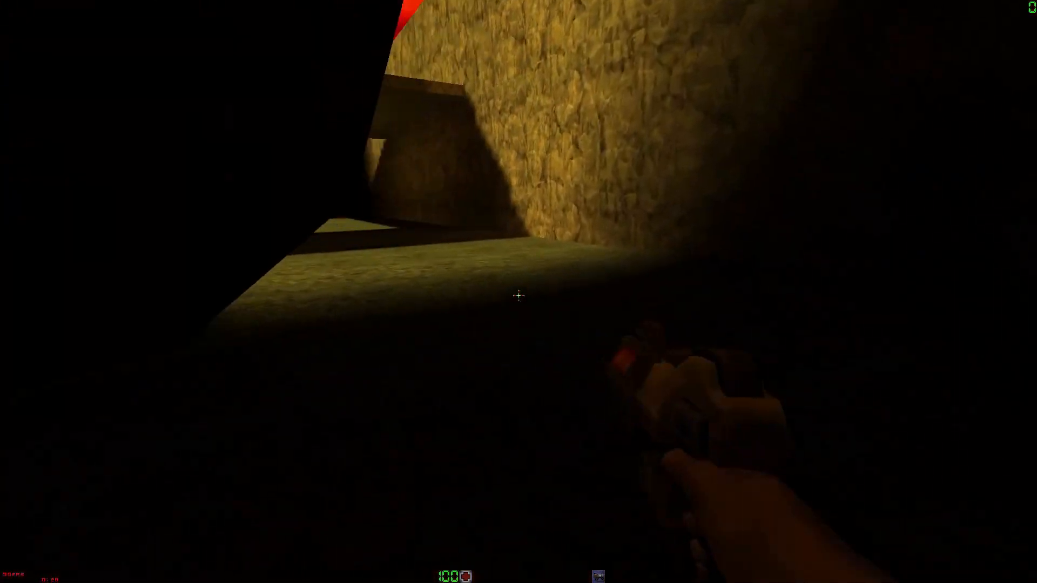
key(w)
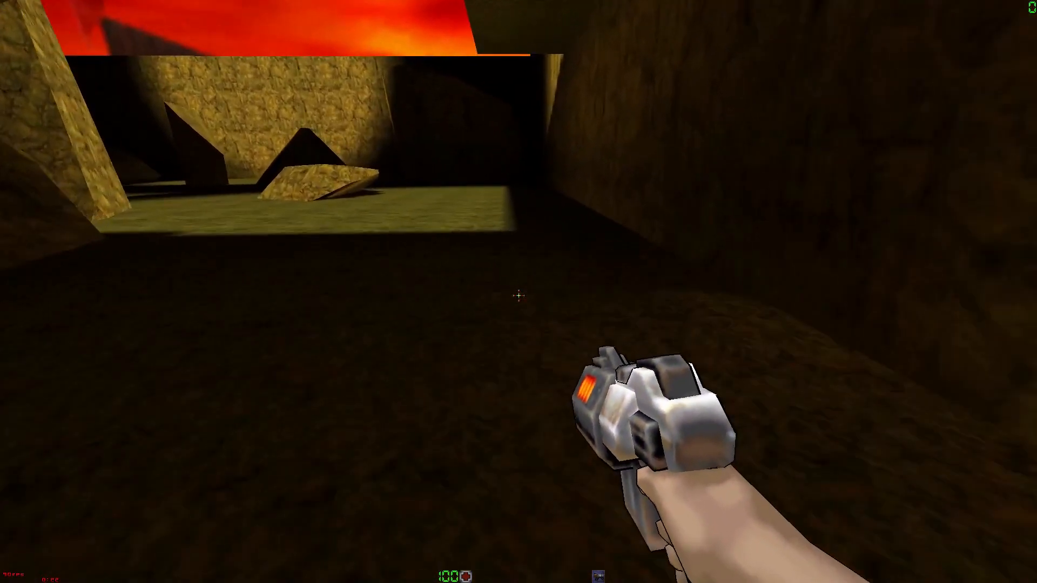
key(w)
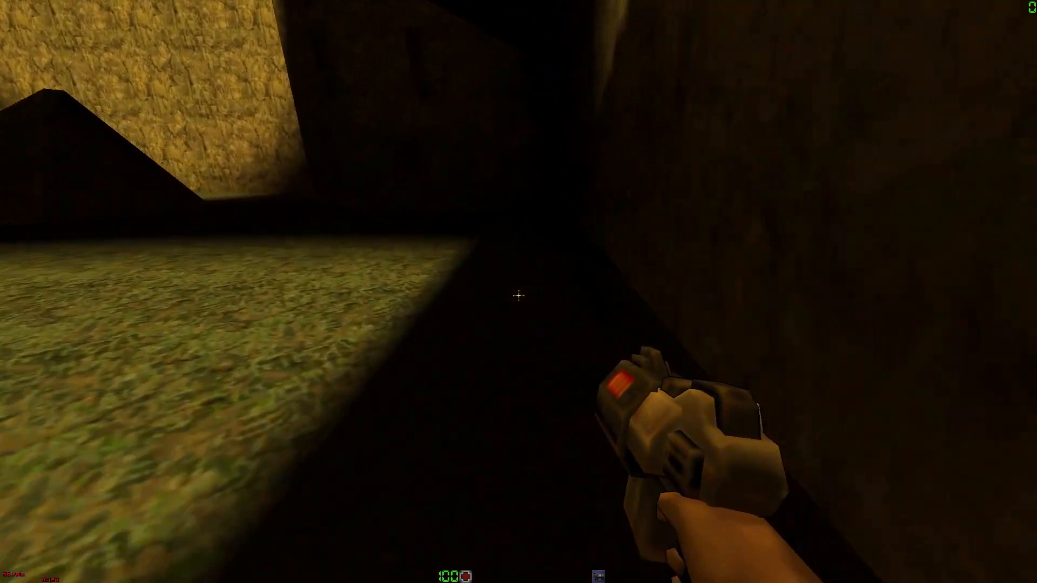
key(w)
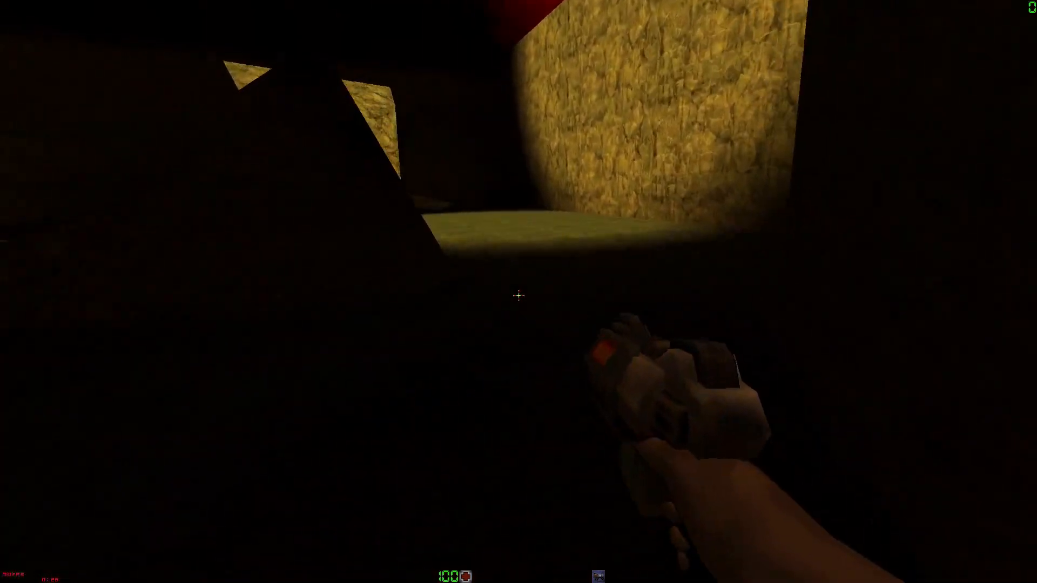
key(w)
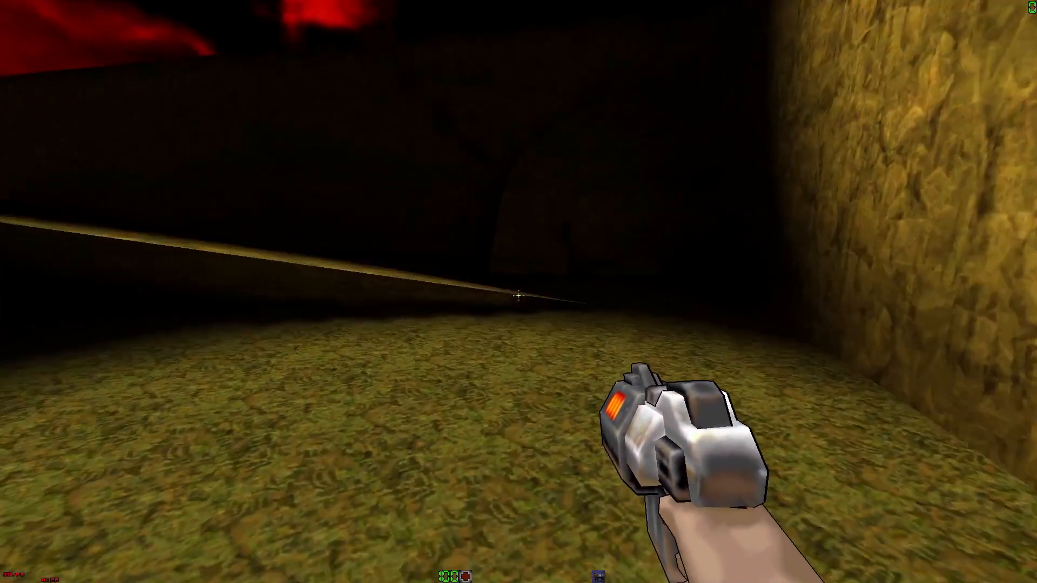
Step: Inspect the shadows and lit walls from the rocks and raised platforms, and return to the QuArK editor
key(w)
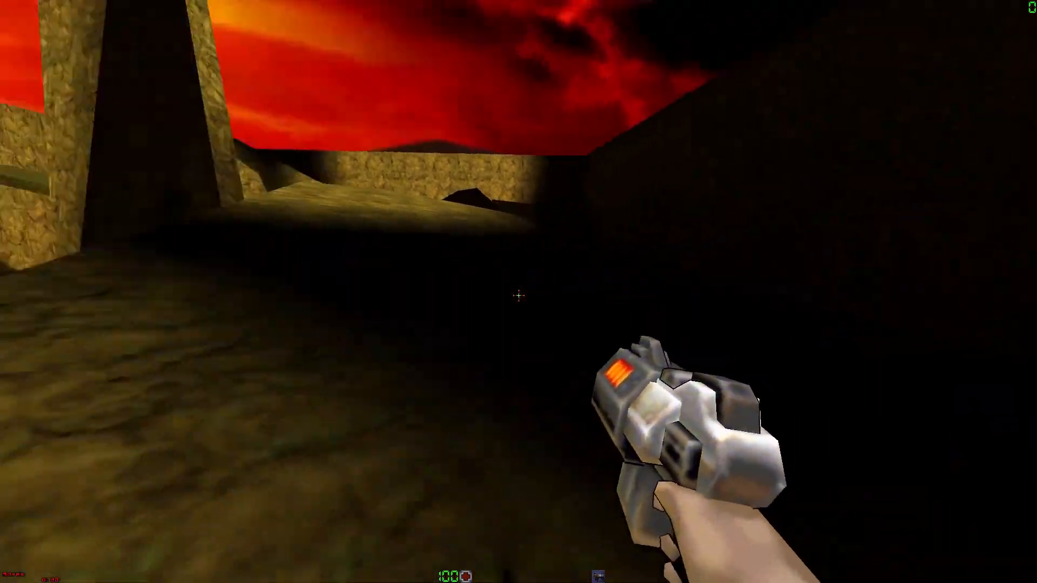
key(w)
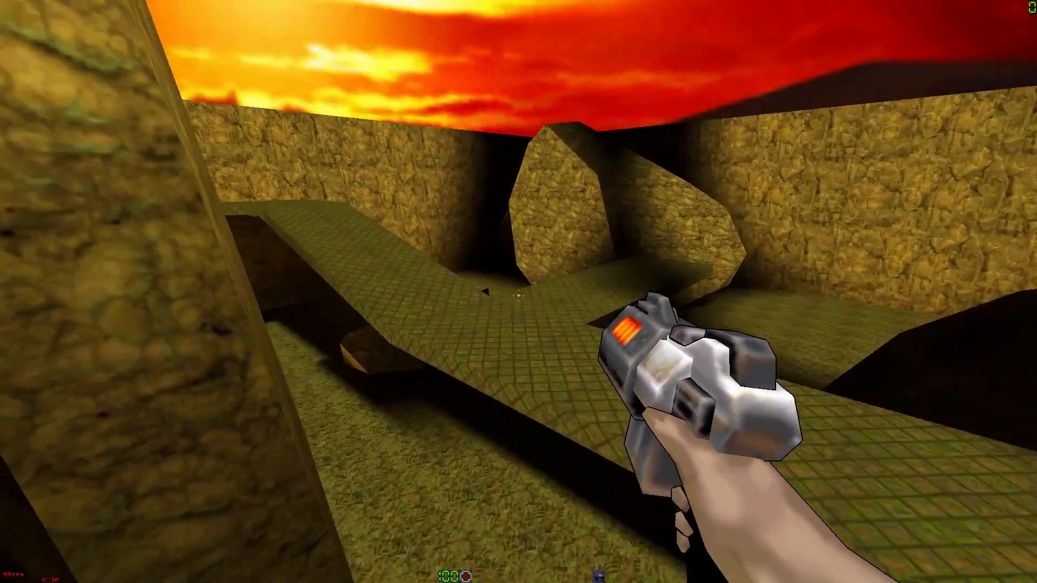
key(w)
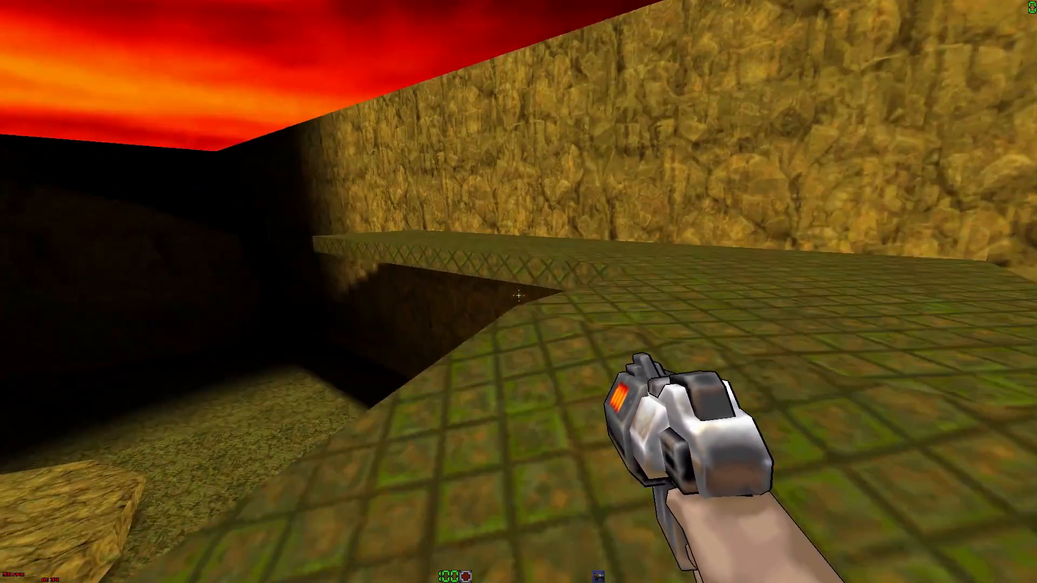
key(w)
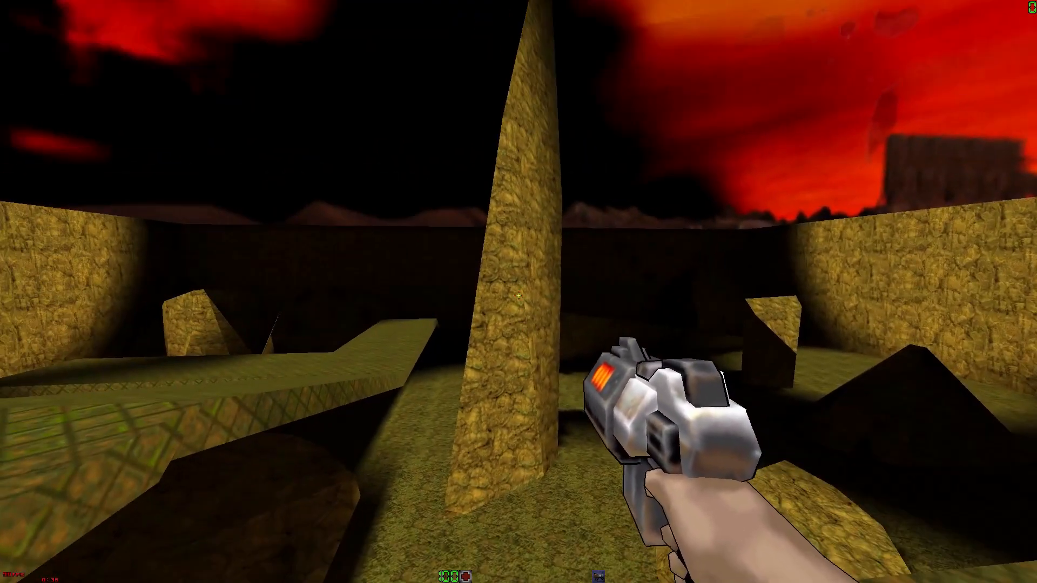
key(a)
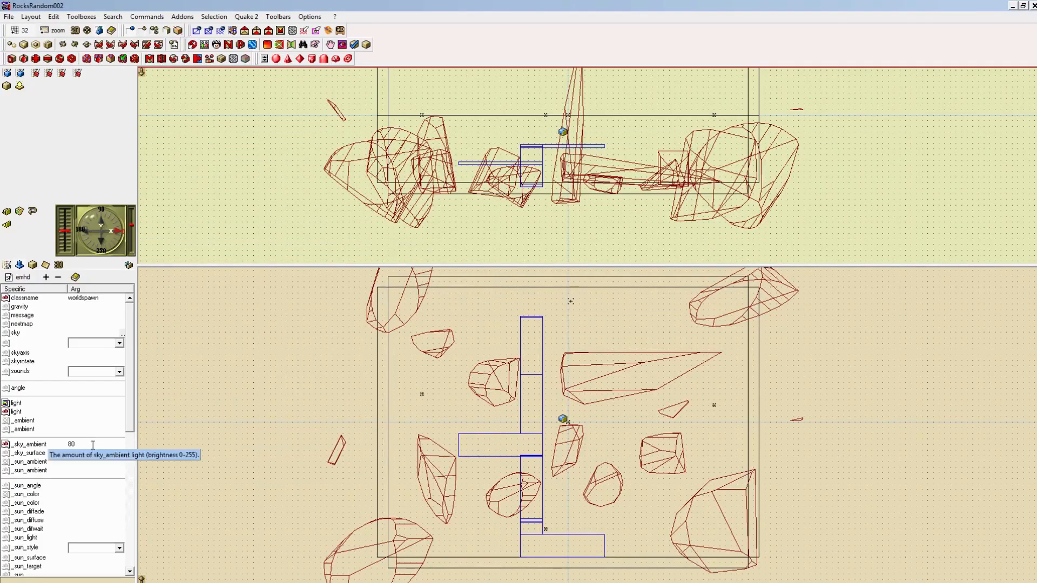
Step: Clear the worldspawn entity's _sky_ambient value
click(93, 445)
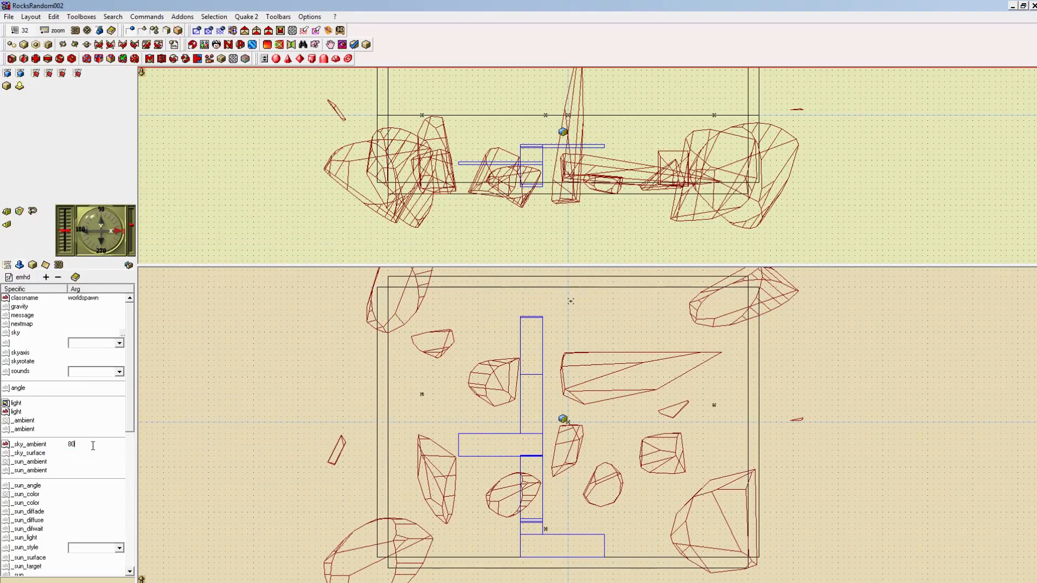
key(BackSpace)
key(Return)
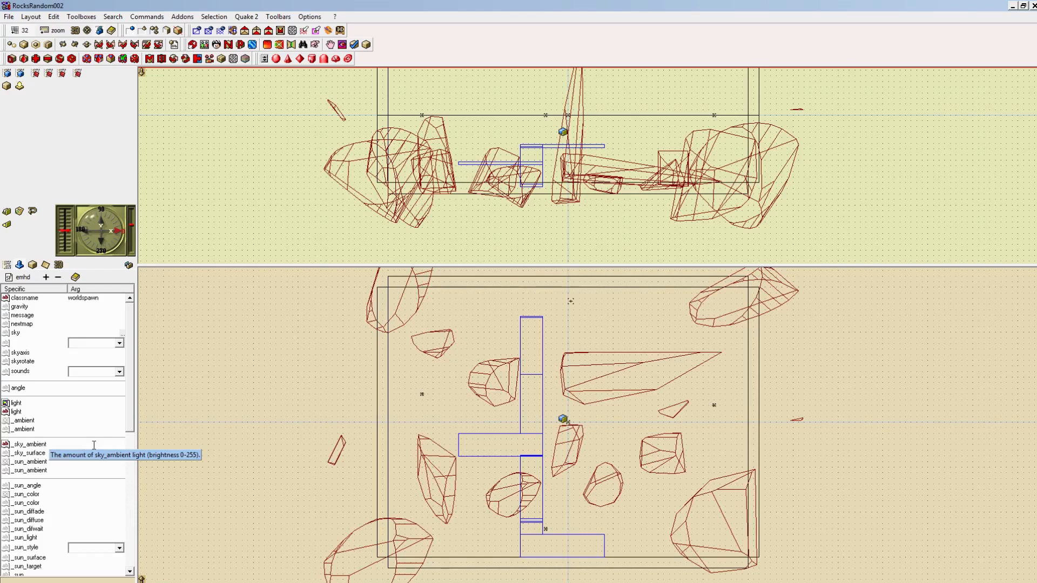
Step: Switch to Windows Explorer, open the compile folder on the Quake 2 drive and look over the arghrad, arghrad_1 and arghrad_2 programs
key(alt+Tab)
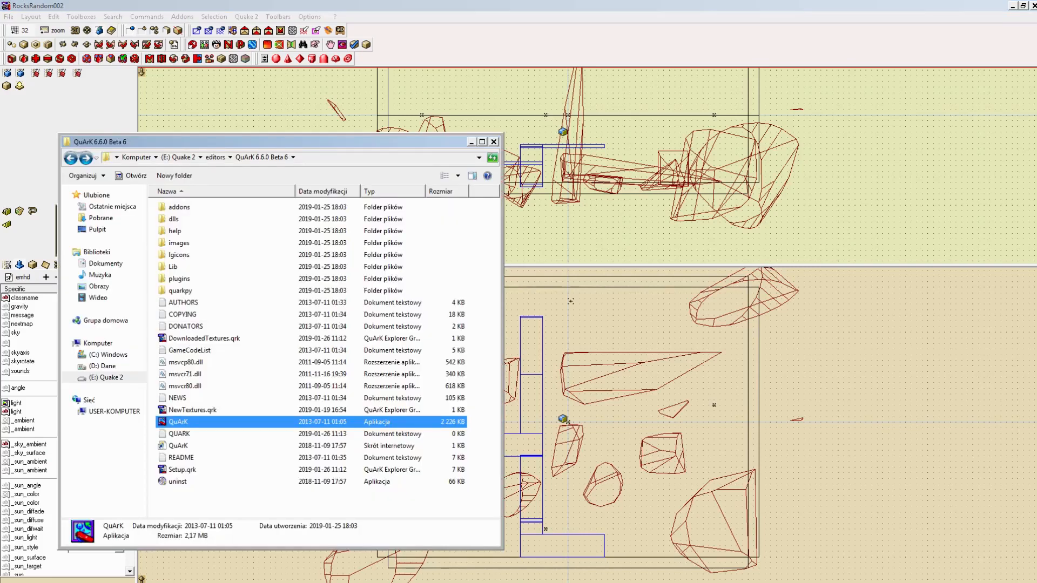
click(70, 158)
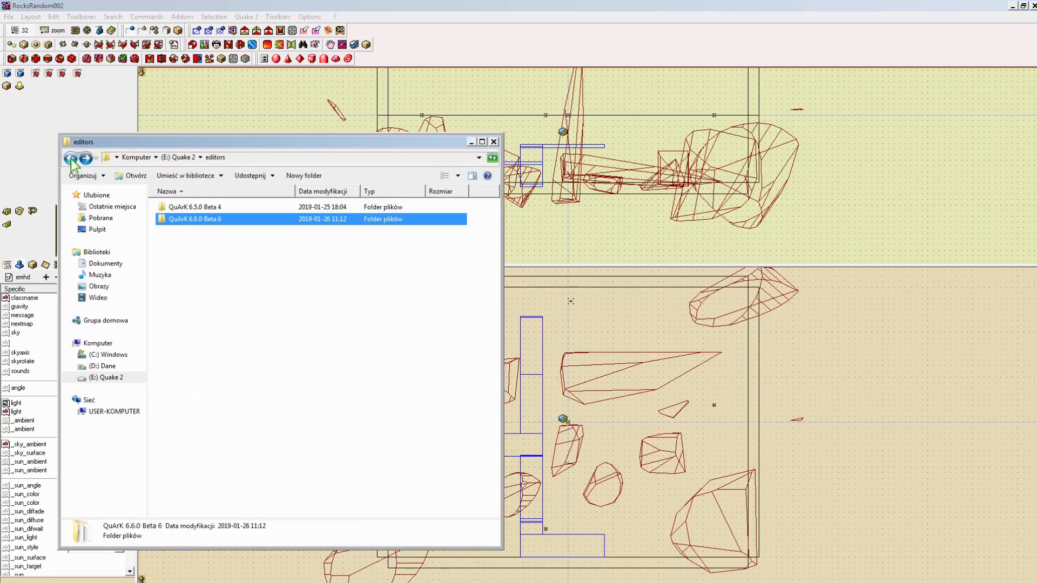
click(70, 158)
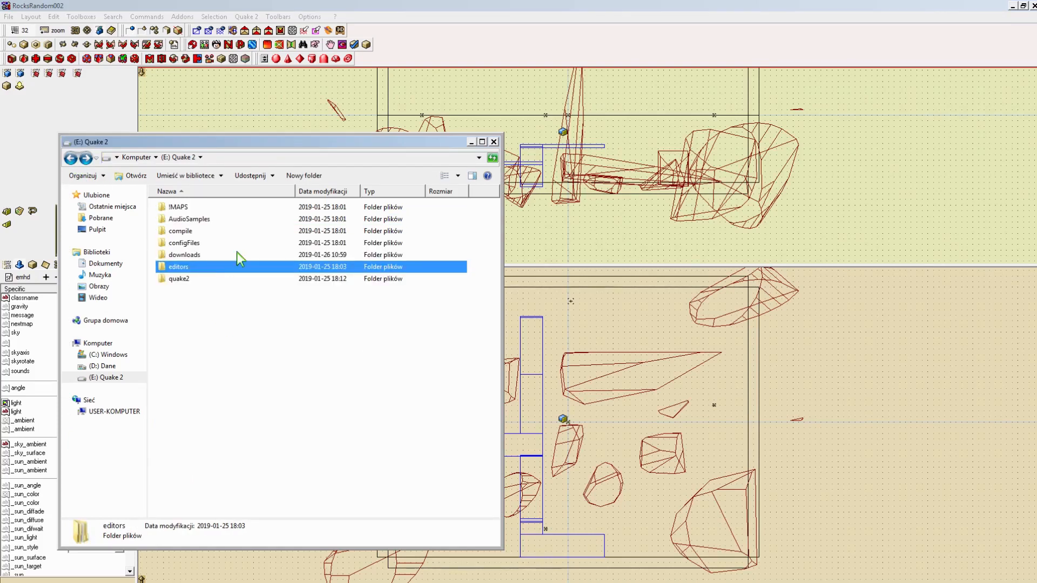
double_click(184, 232)
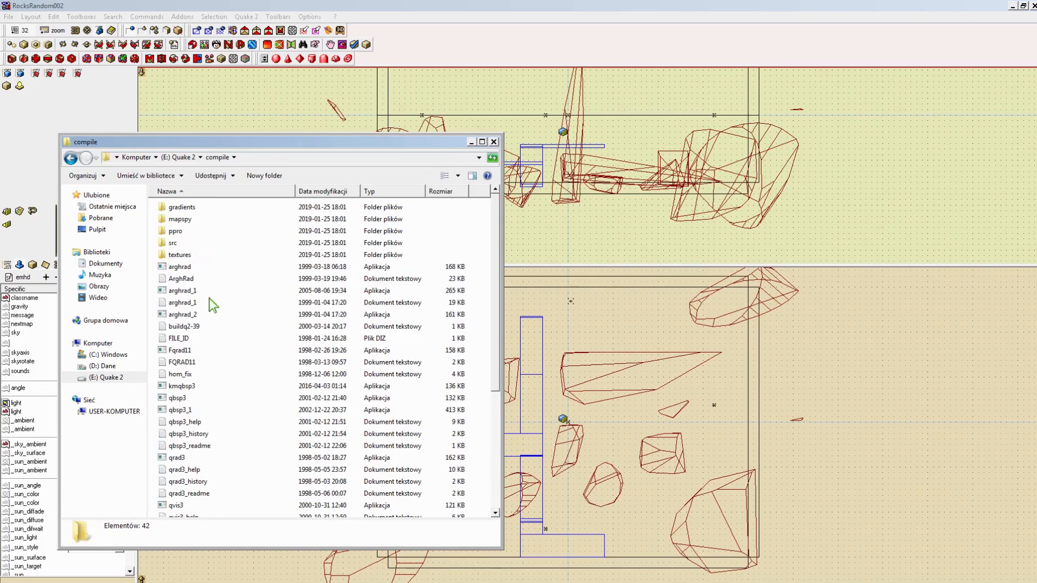
click(183, 281)
click(187, 270)
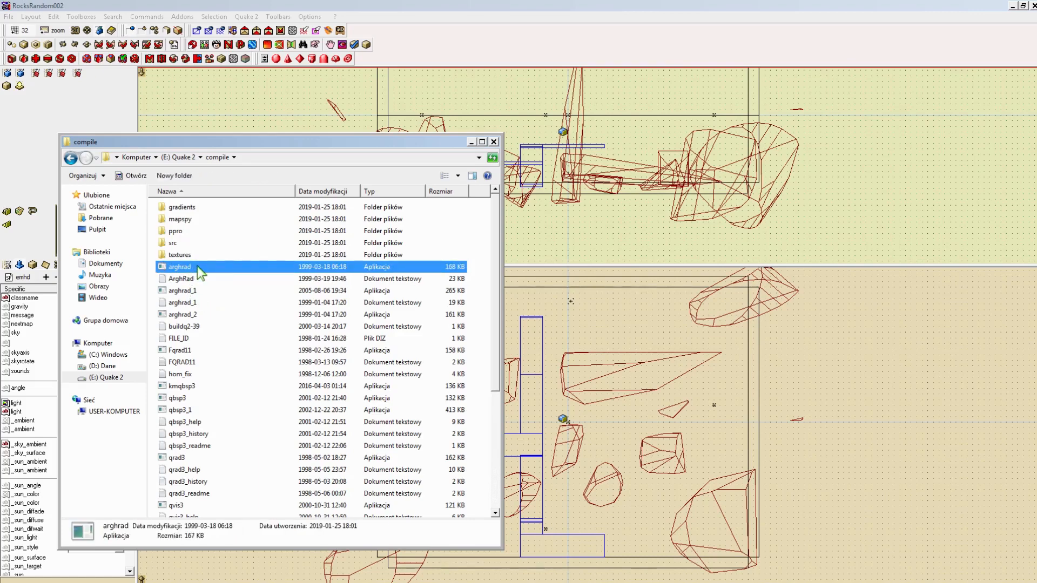
click(192, 290)
click(193, 314)
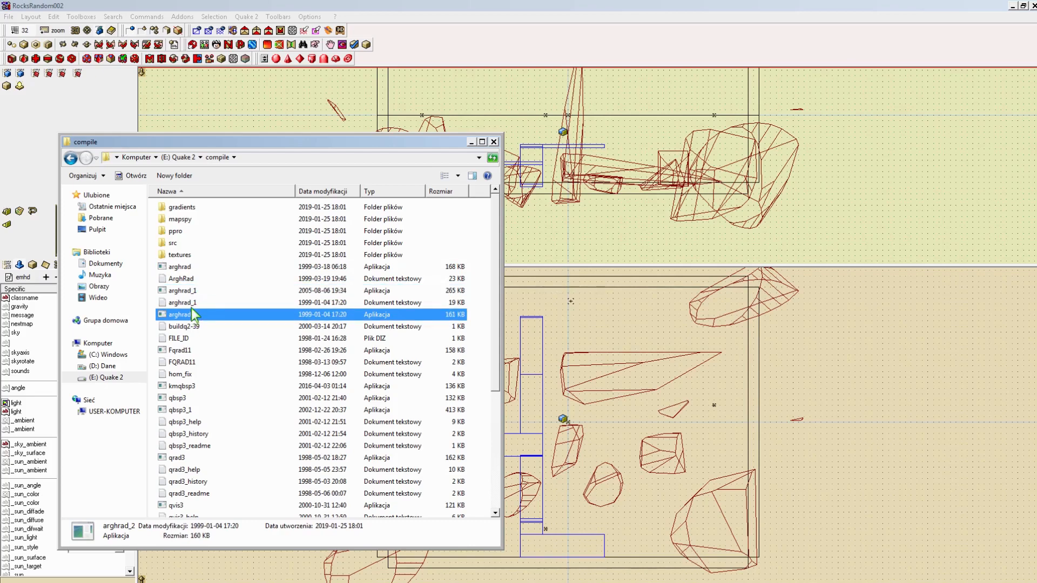
Step: Read the command line options and map entries in the ArghRad text file, and close it and the folder window
click(186, 280)
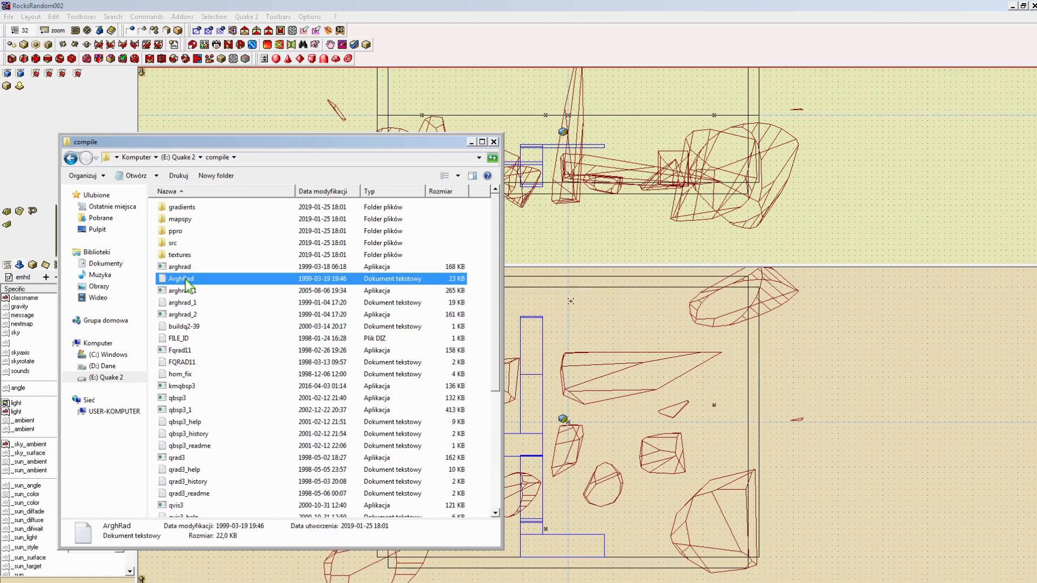
double_click(186, 280)
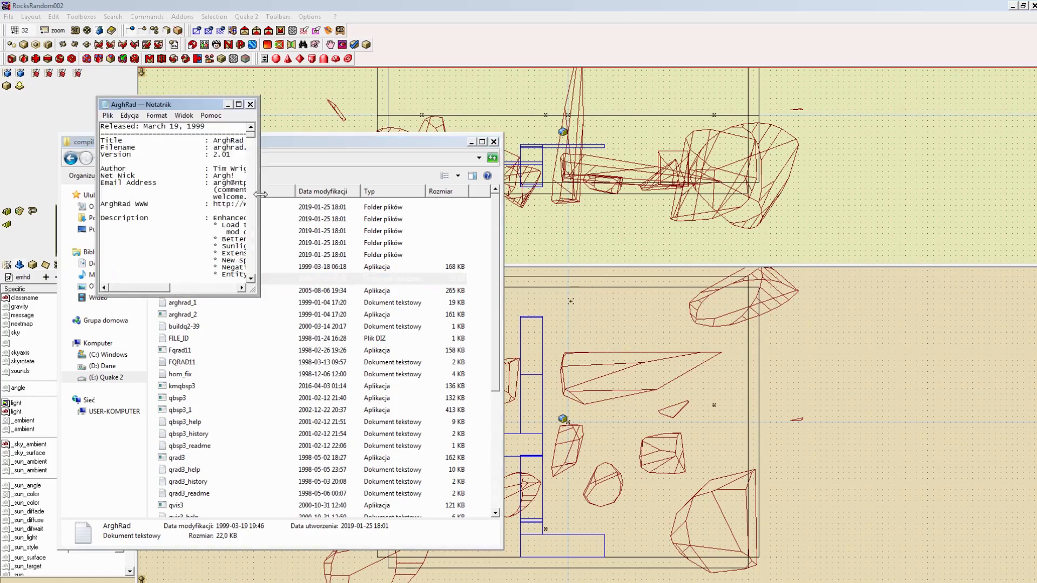
click(238, 104)
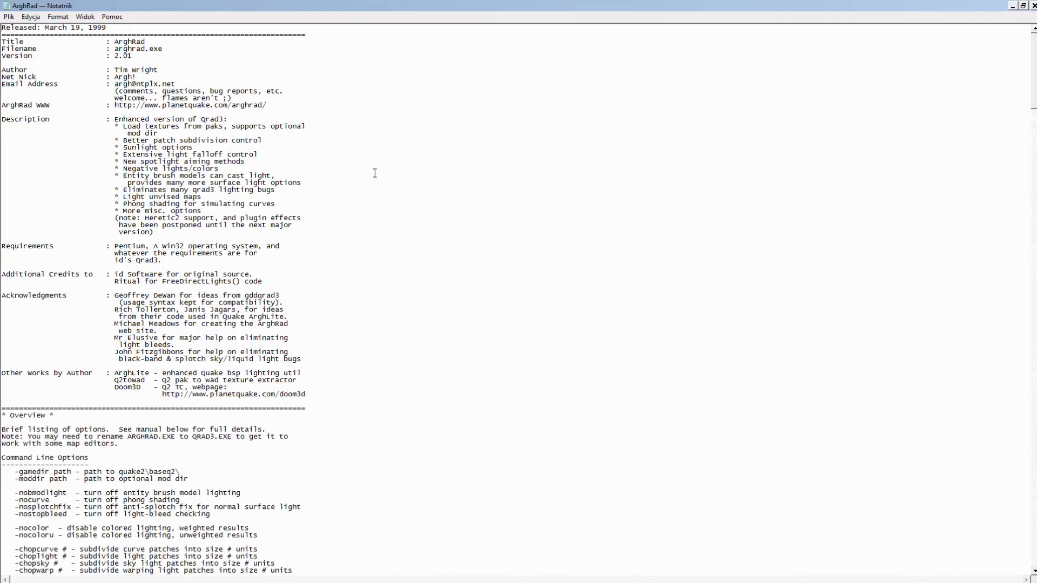
scroll(364, 170, down, 16)
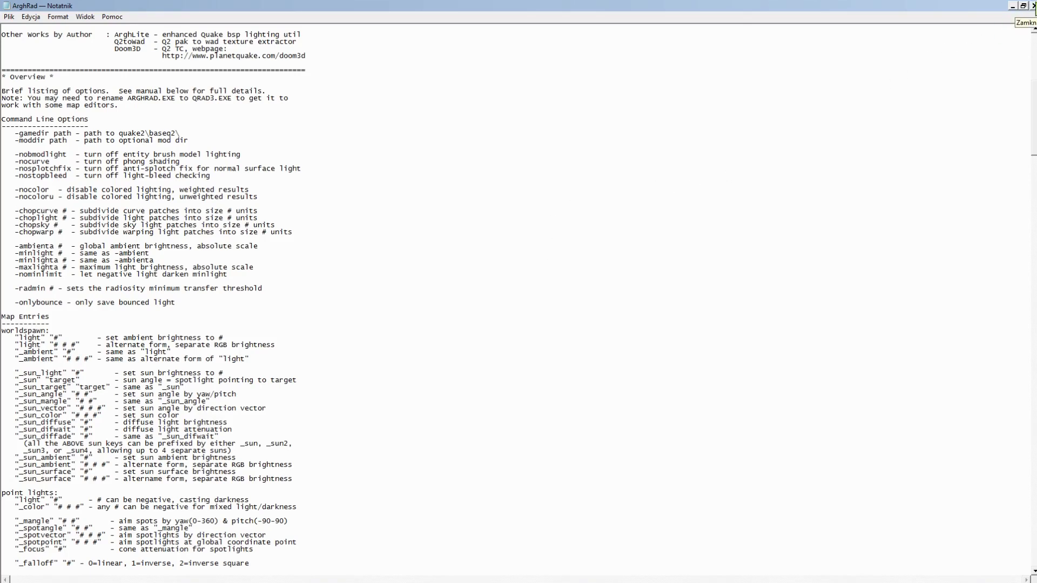
click(1032, 5)
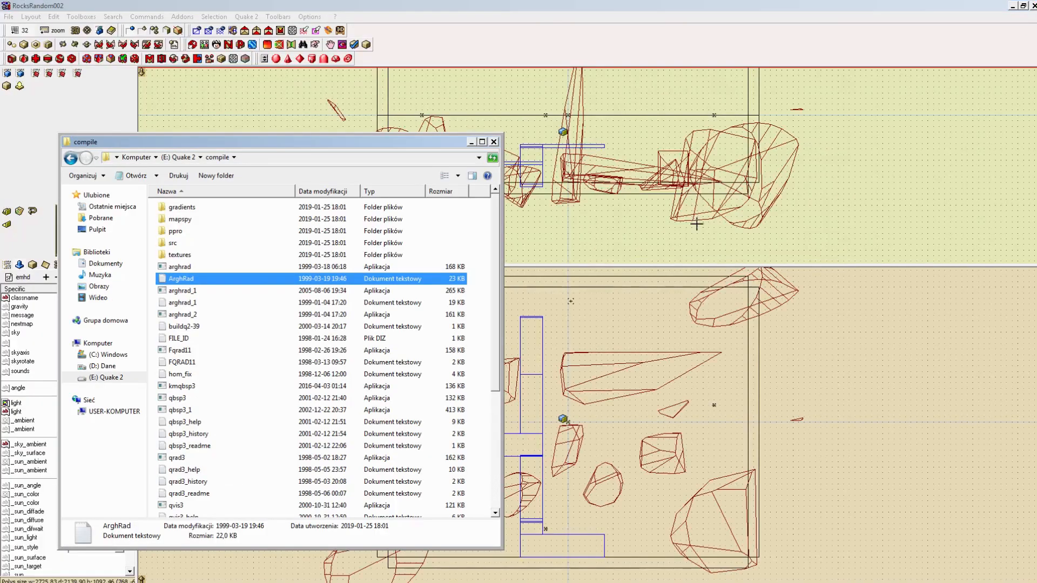
click(493, 141)
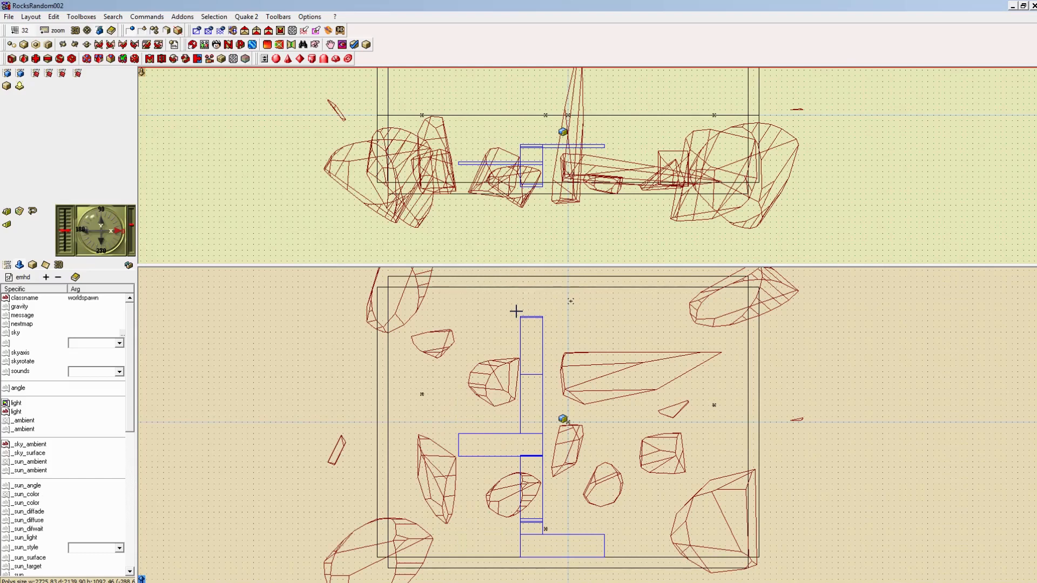
Step: Duplicate the light near the lower platform twice, placing the copies at -960 -288 0 and 640 640 0, and collapse the Lights group
click(17, 265)
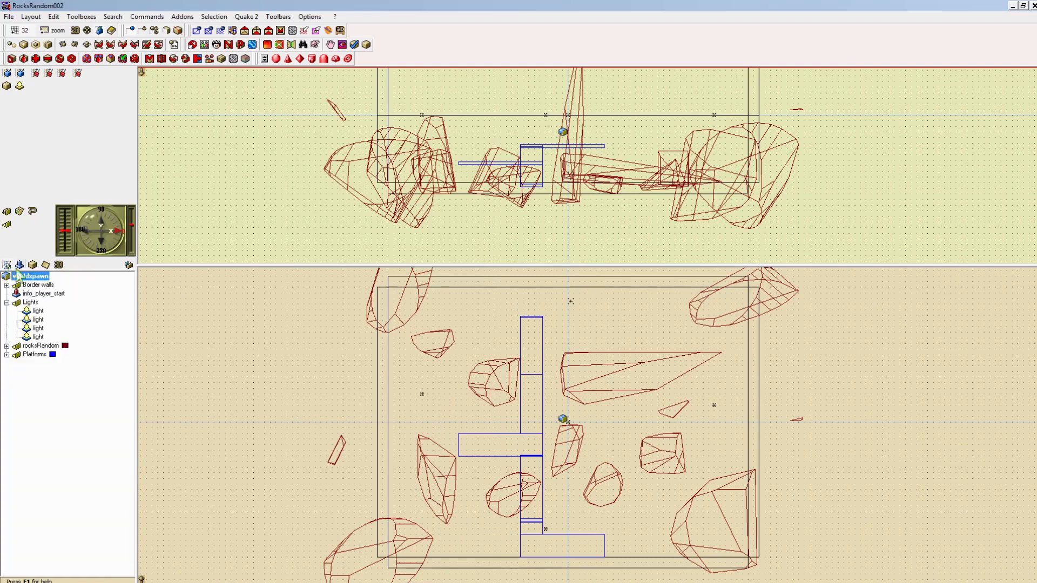
click(38, 337)
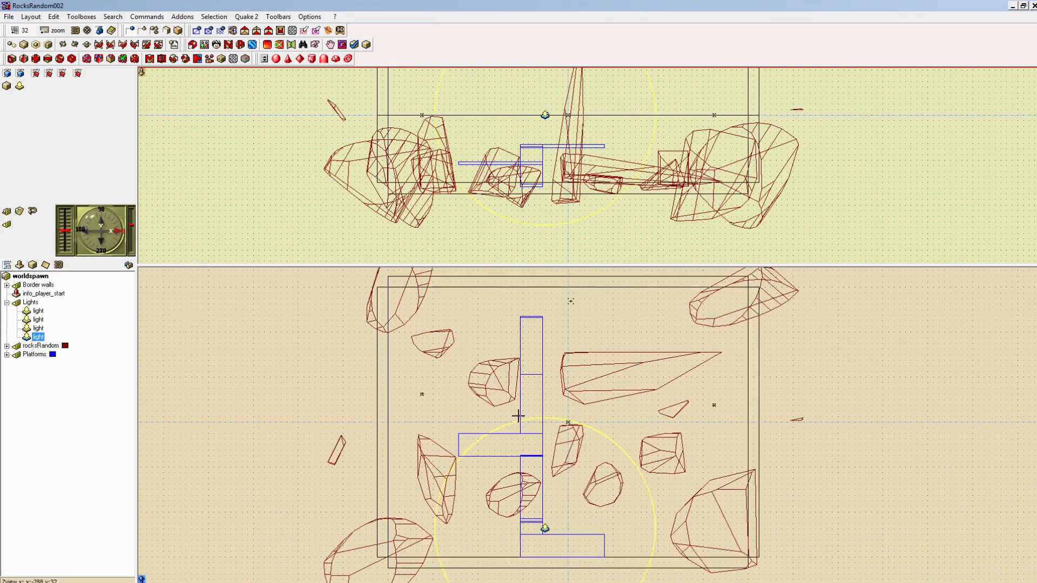
key(F3)
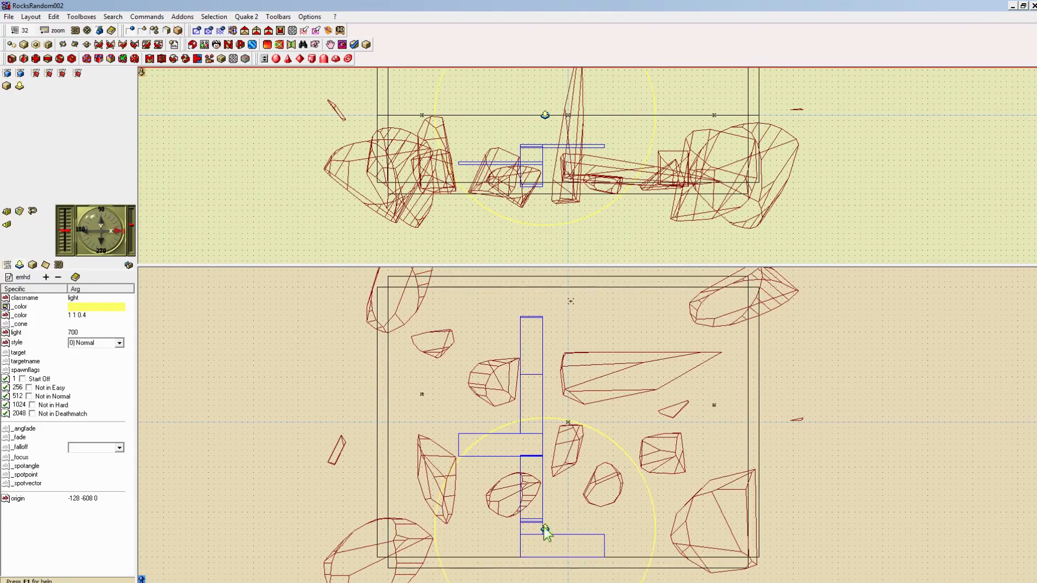
drag(547, 534, 404, 481)
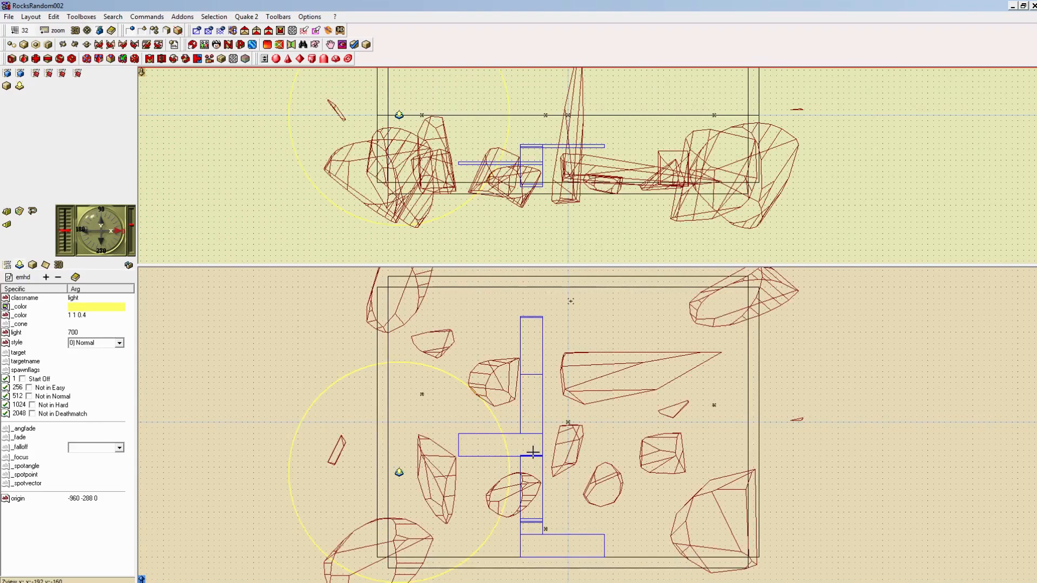
click(399, 473)
drag(399, 473, 680, 309)
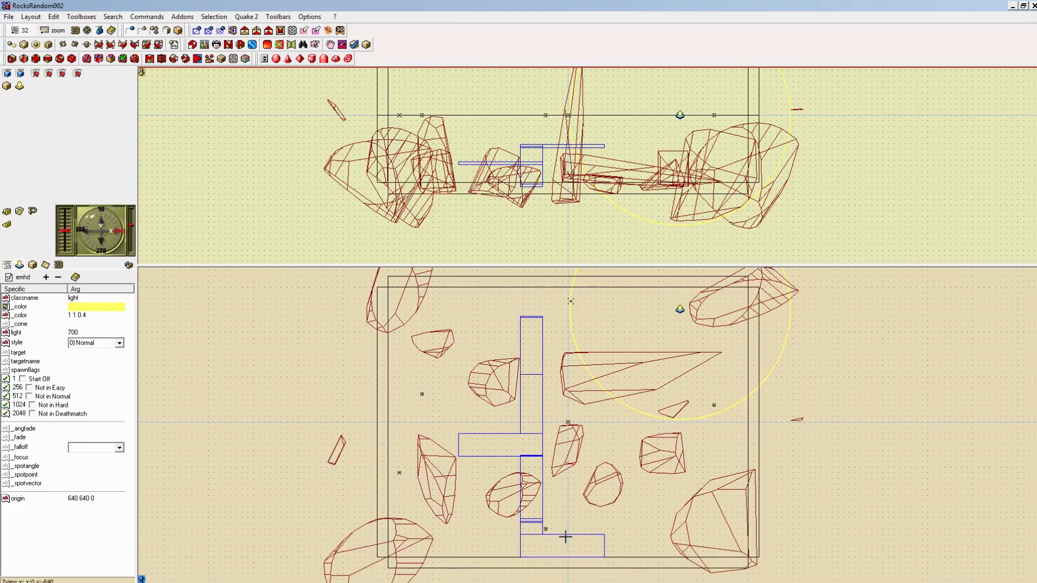
click(309, 354)
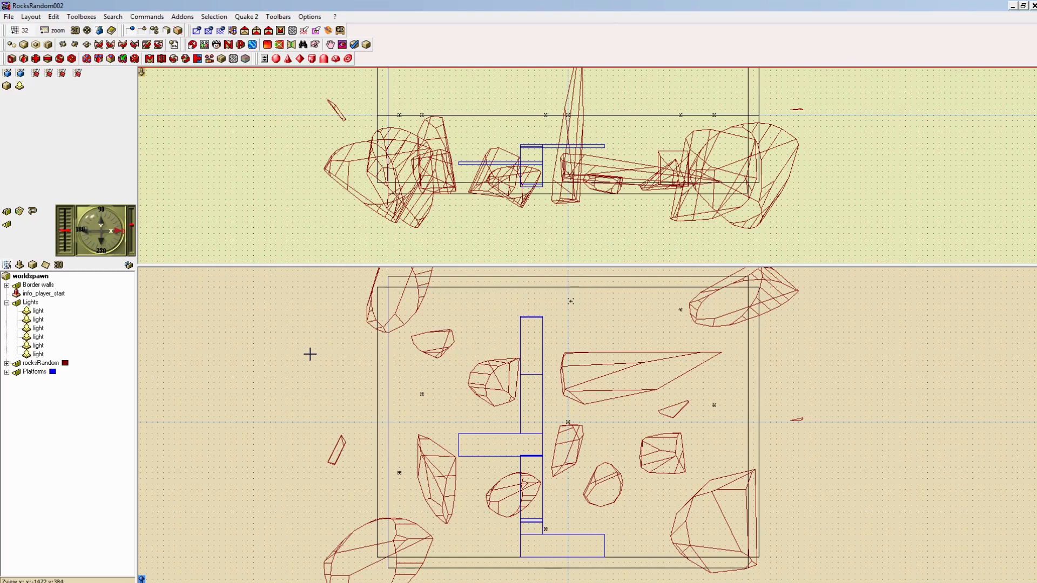
click(7, 302)
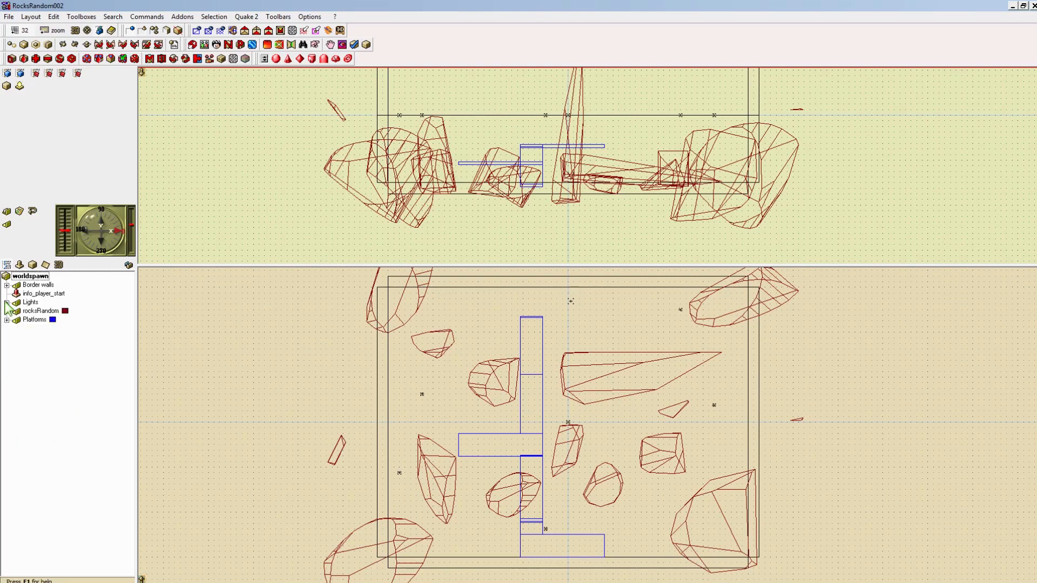
Step: Add a new group to the map and name it Weapons&ammo
click(8, 225)
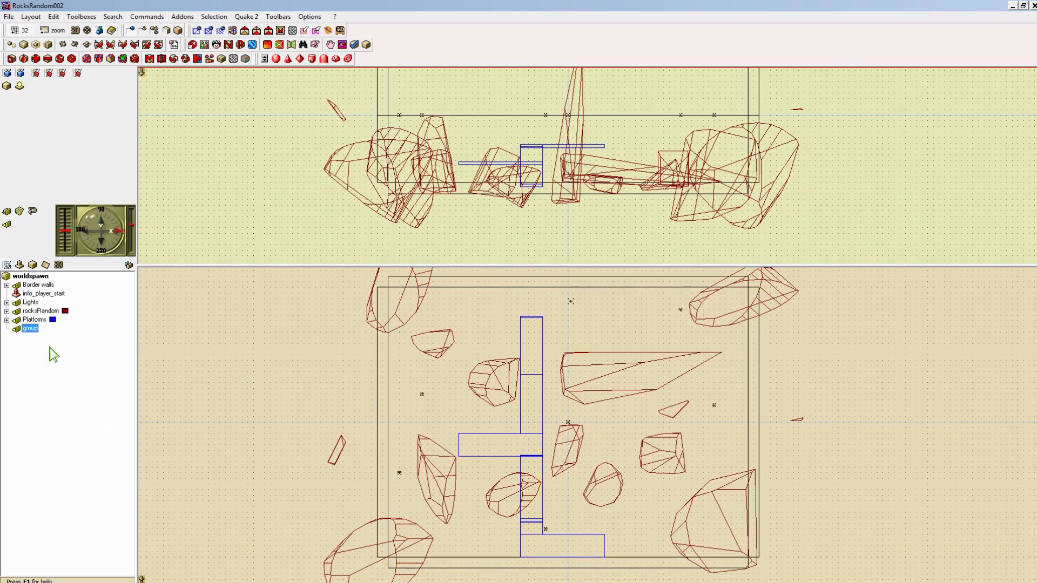
click(31, 329)
text(Weapons)
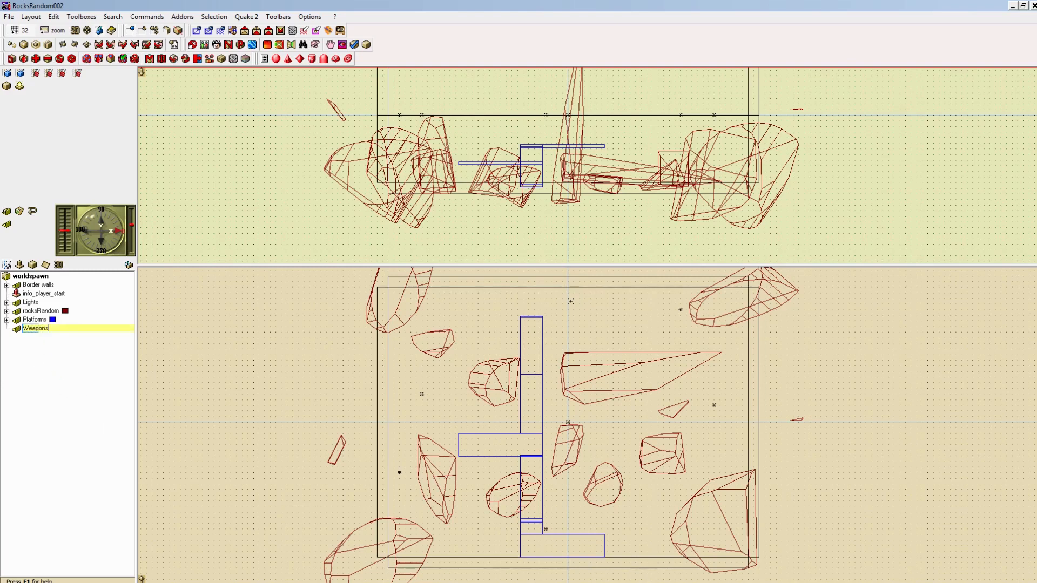
text('ammo)
key(Return)
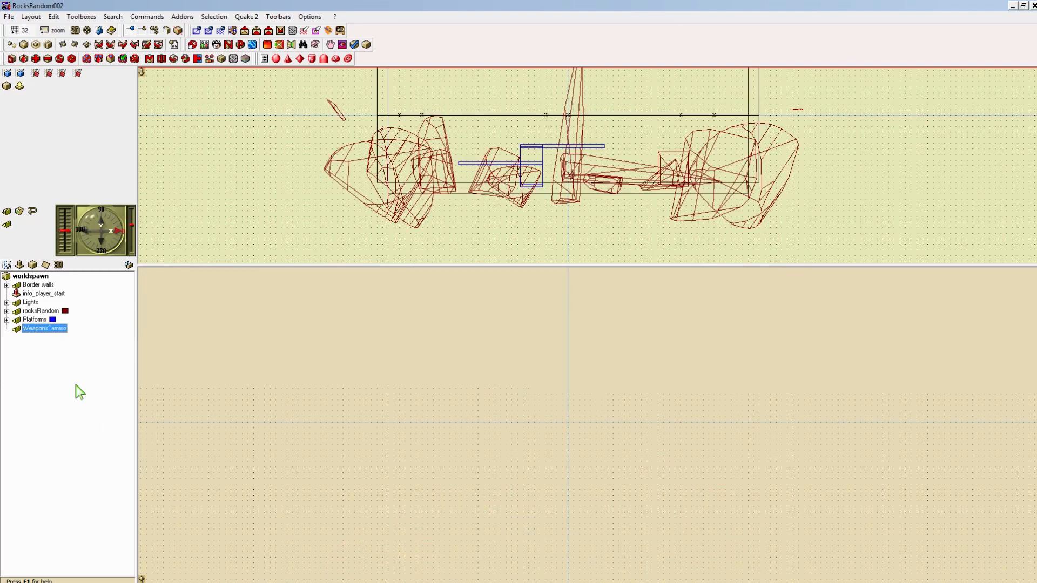
click(52, 329)
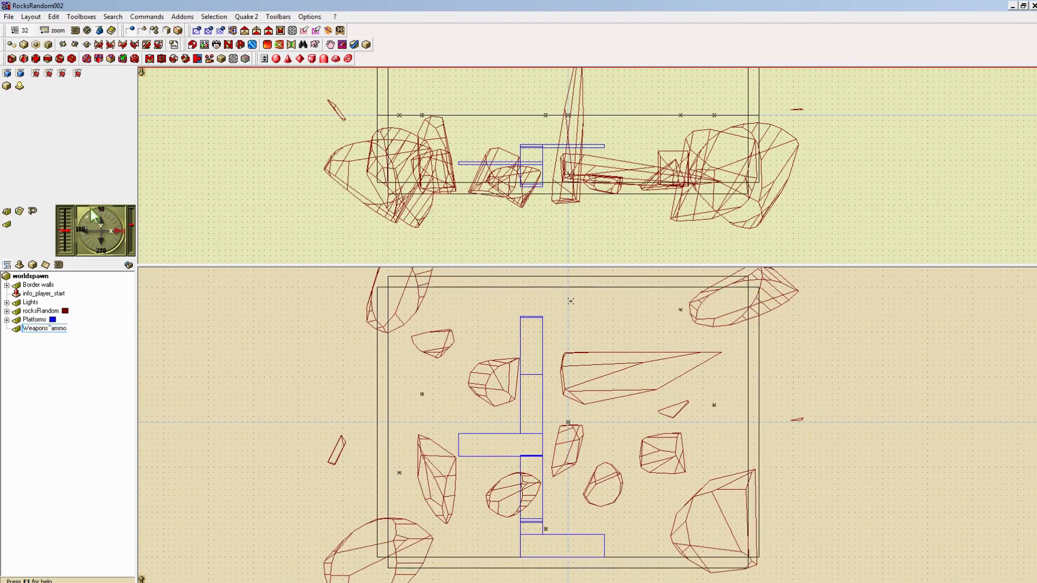
text('&)
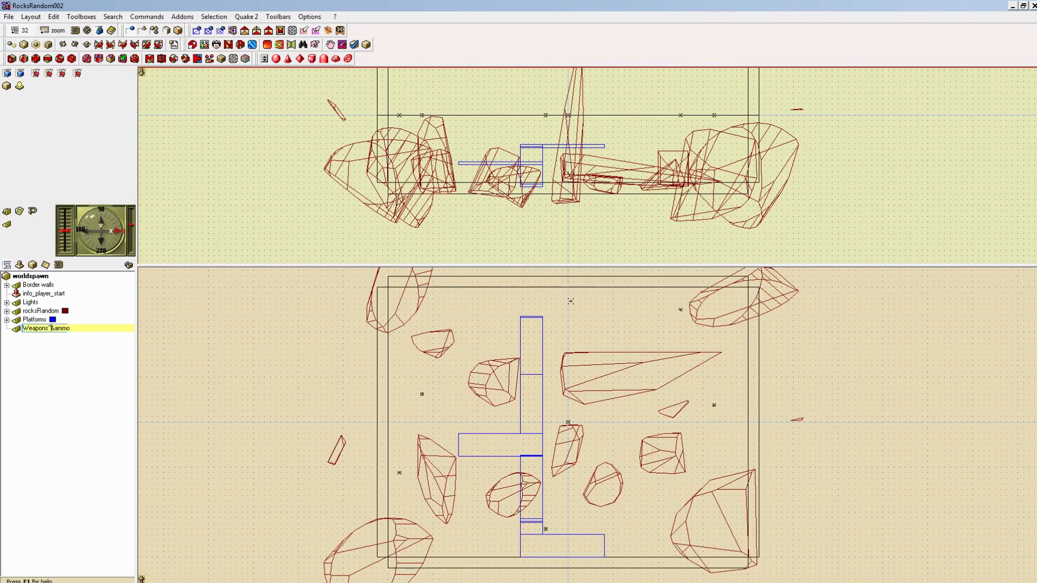
key(BackSpace)
key(Return)
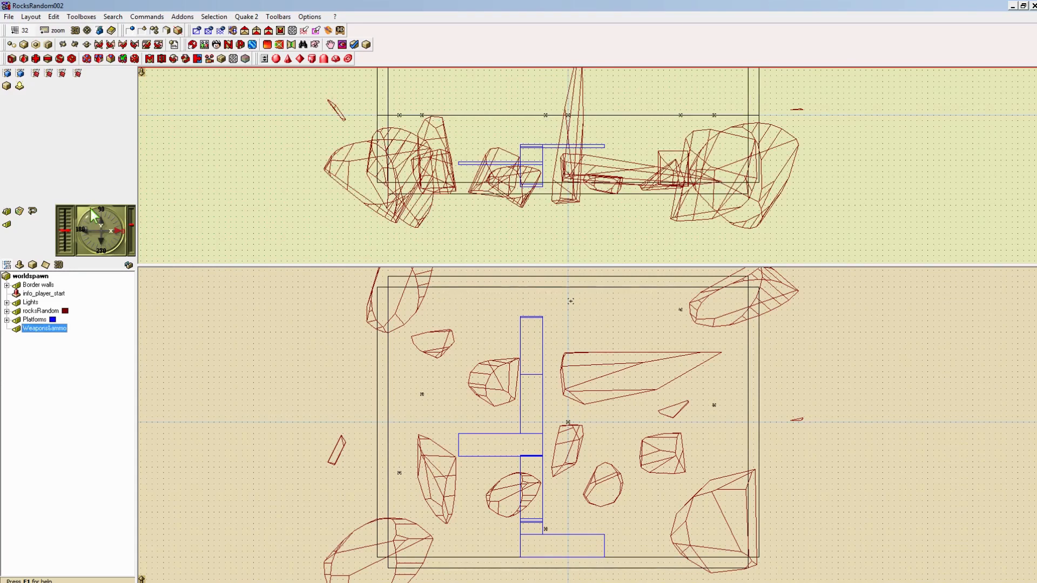
Step: Insert a weapon_railgun entity into the Weapons&ammo group
key(Insert)
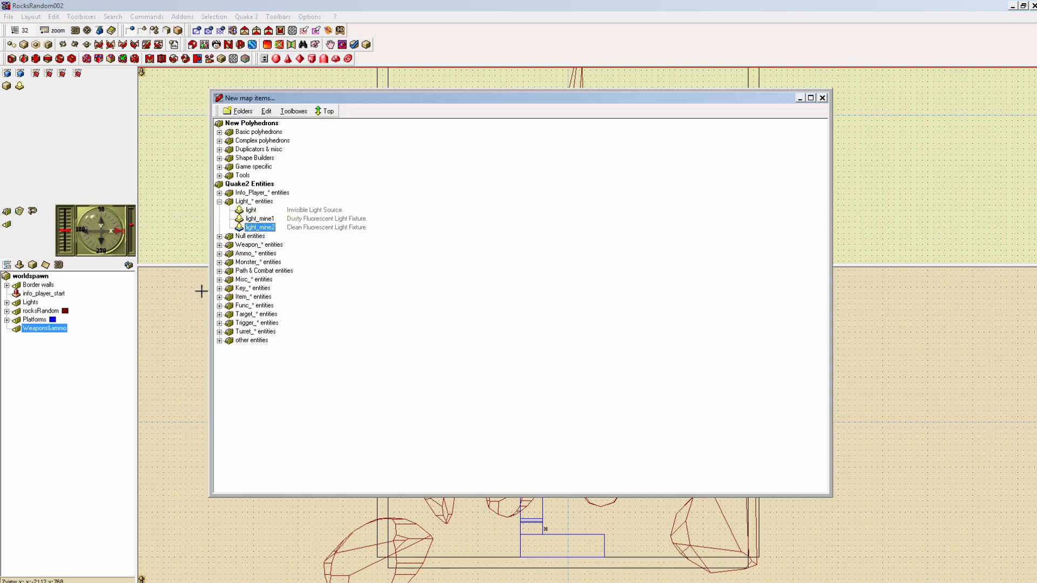
click(220, 297)
click(220, 298)
click(220, 245)
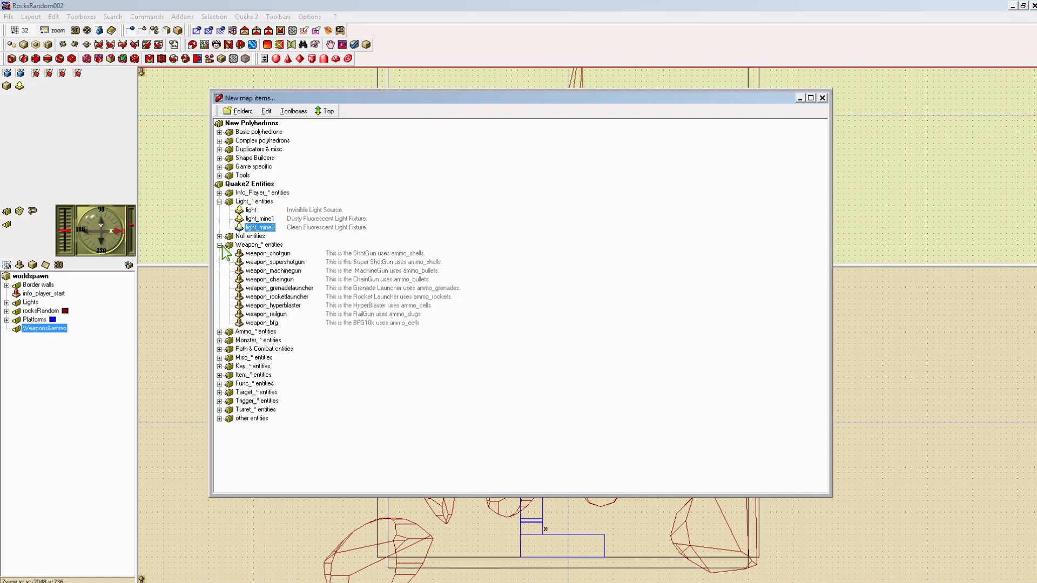
double_click(280, 315)
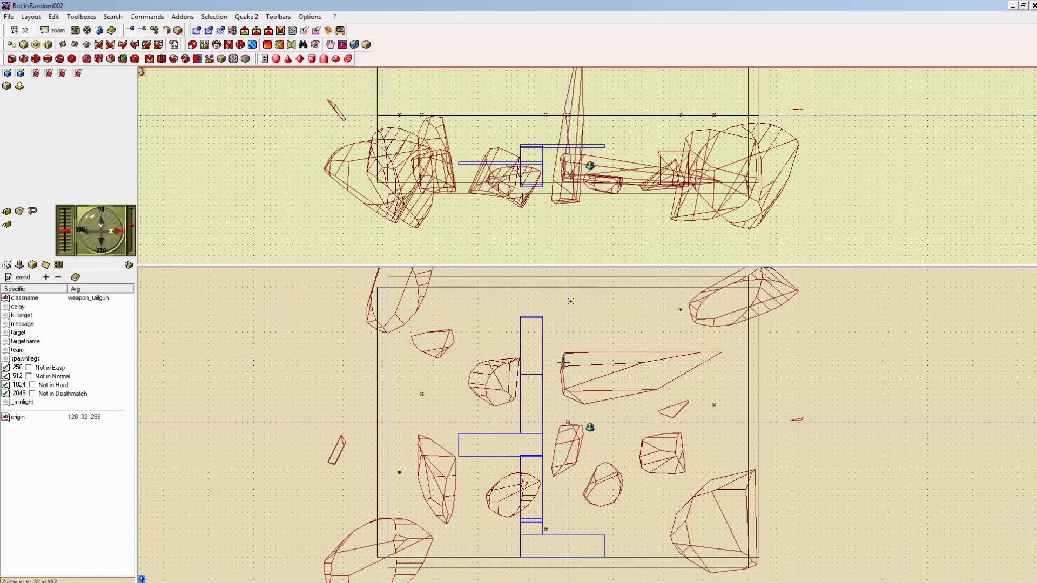
Step: Show the full 3D view and move the railgun above the end of the raised platform, to origin 160 -704 -128
click(32, 17)
click(49, 59)
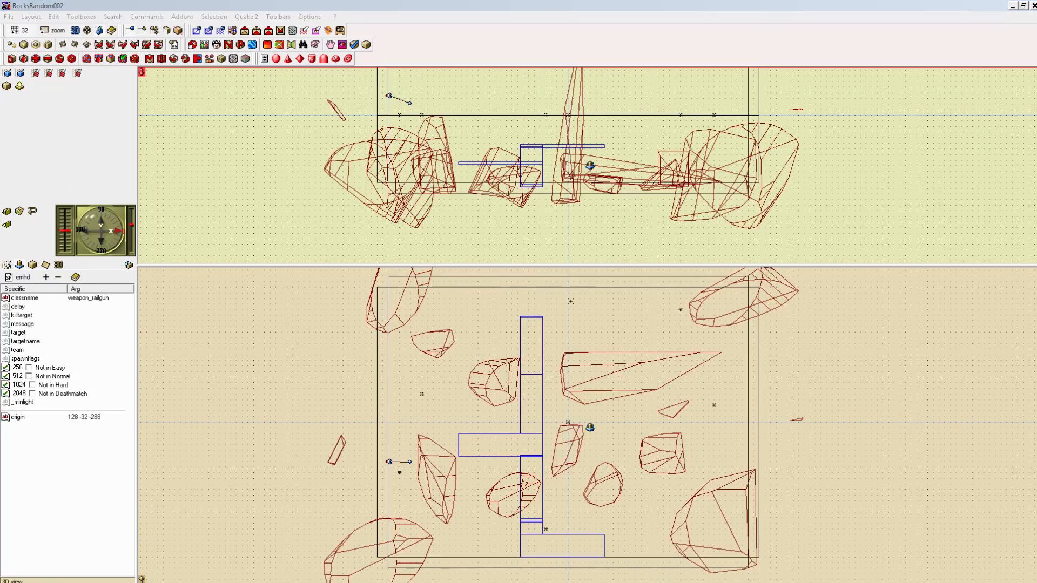
drag(493, 96, 480, 60)
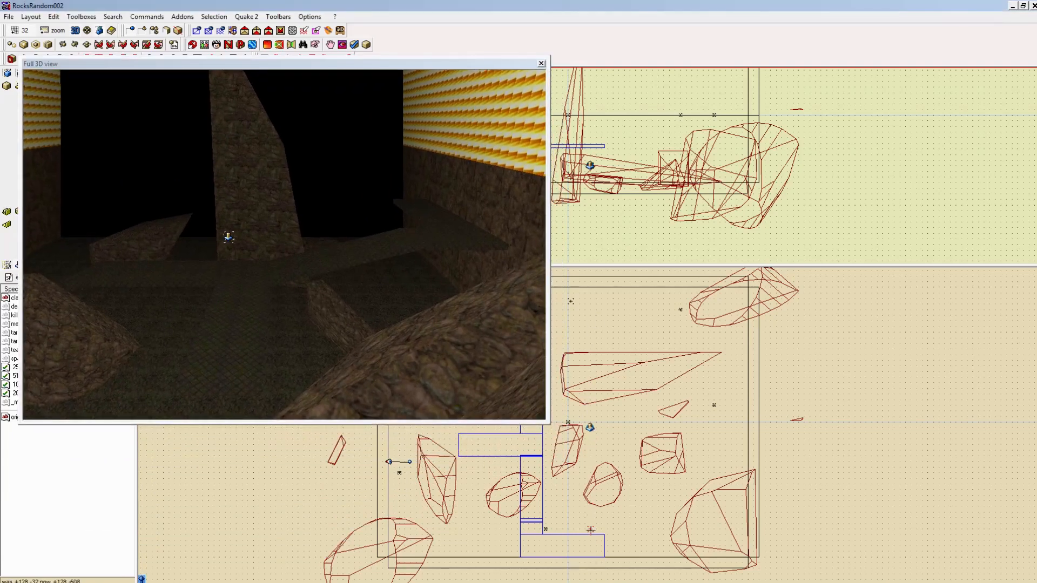
drag(596, 544, 595, 545)
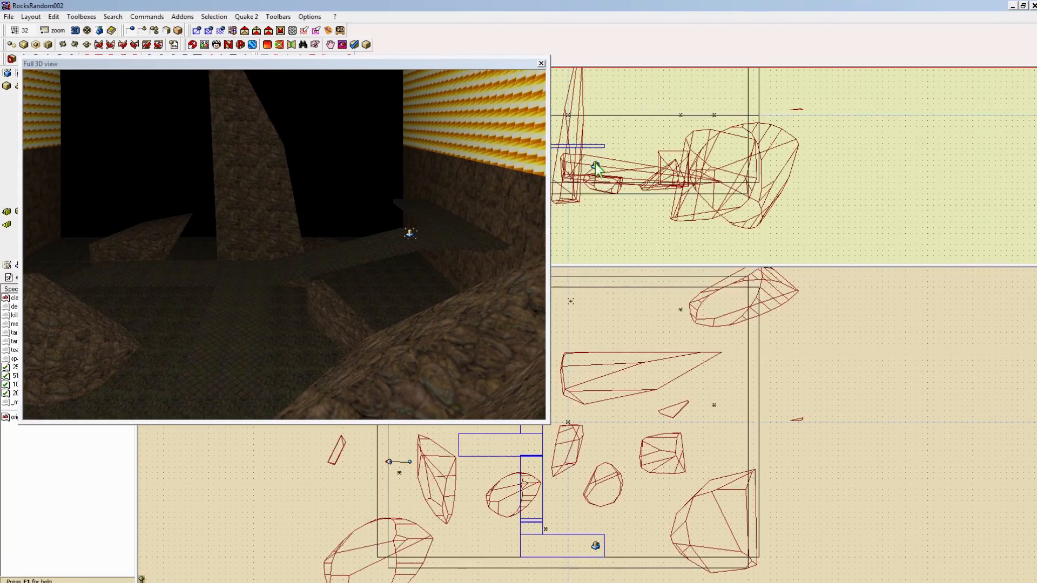
drag(595, 165, 594, 134)
click(408, 206)
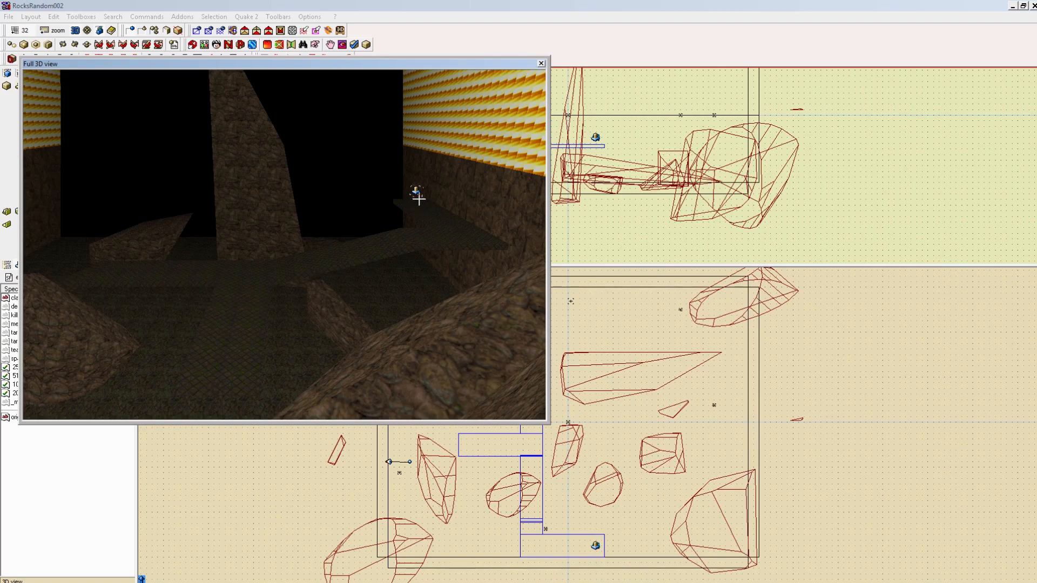
Step: Insert an ammo_slugs entity for the railgun from the Quake2 ammo entities
key(Insert)
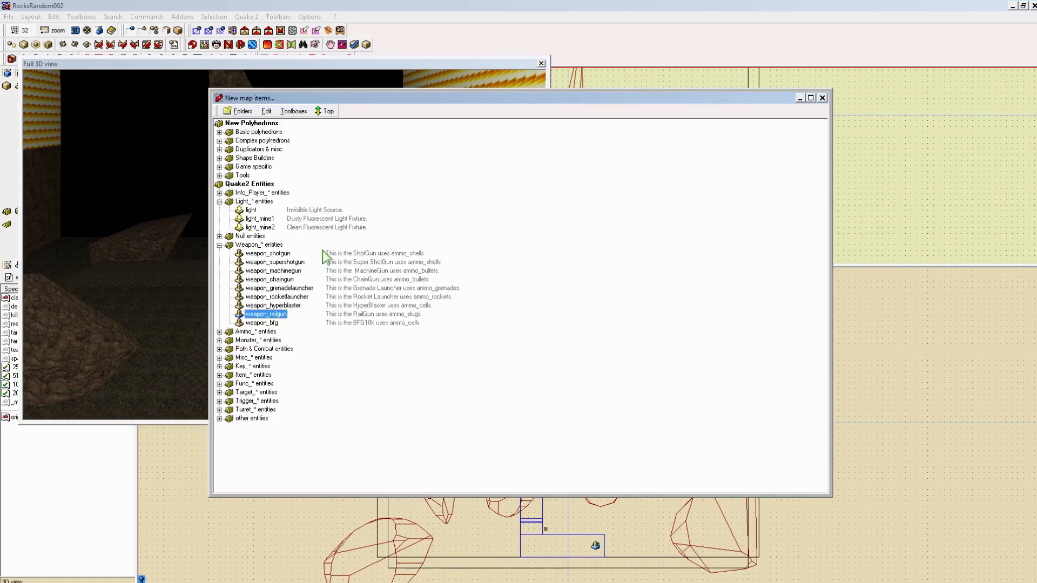
click(219, 331)
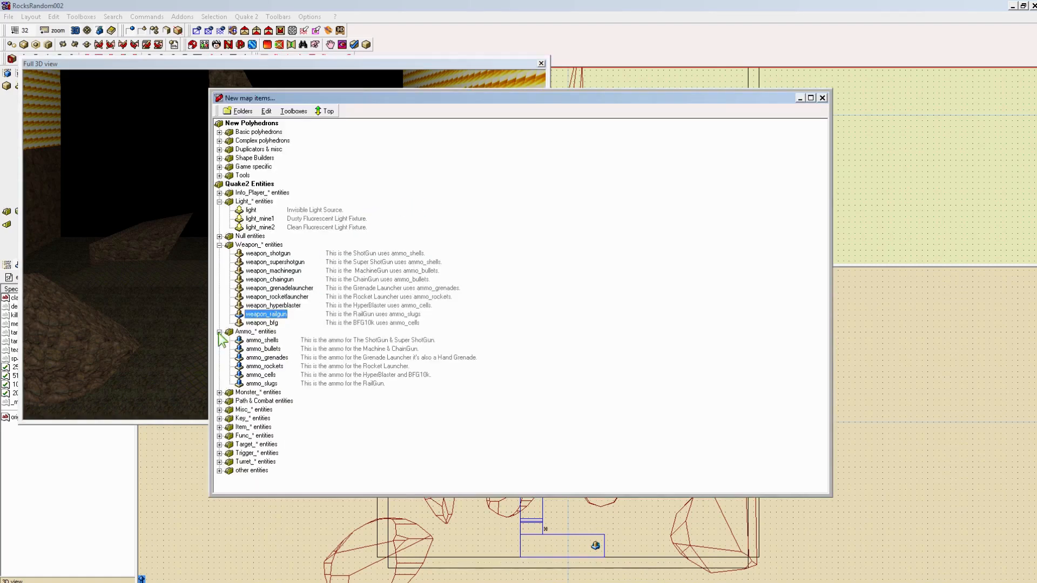
click(270, 376)
click(264, 384)
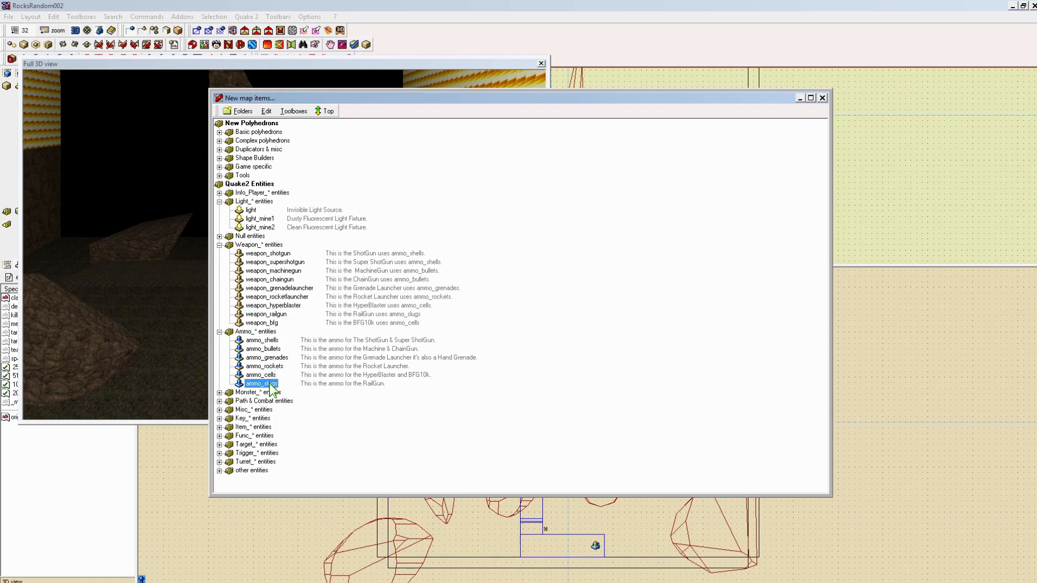
double_click(264, 384)
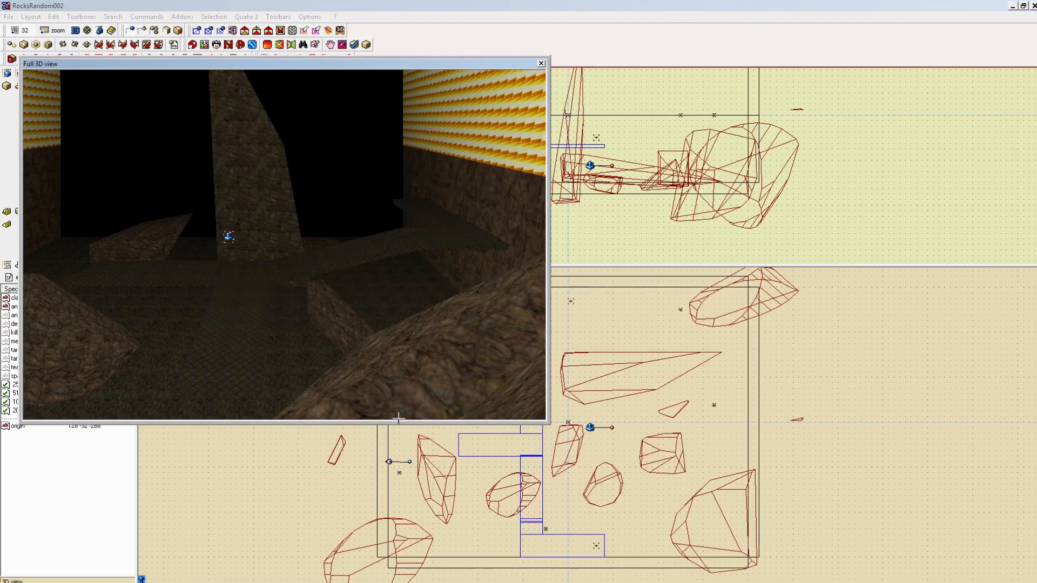
Step: Move the ammo_slugs entity to the railgun's spot at 160 -704 -128 and move the 3D view out of the way
drag(590, 429, 596, 540)
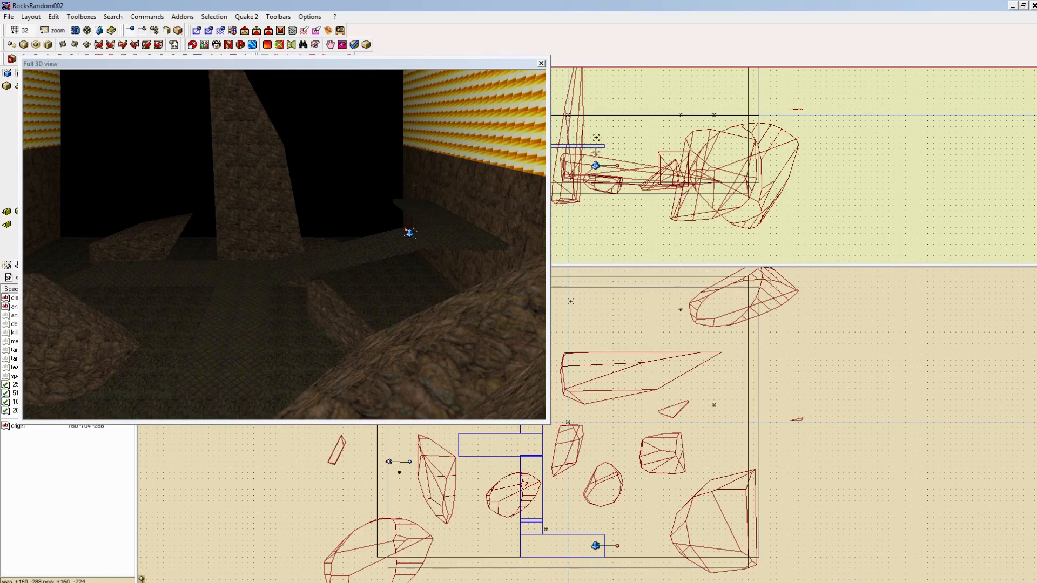
drag(594, 165, 594, 138)
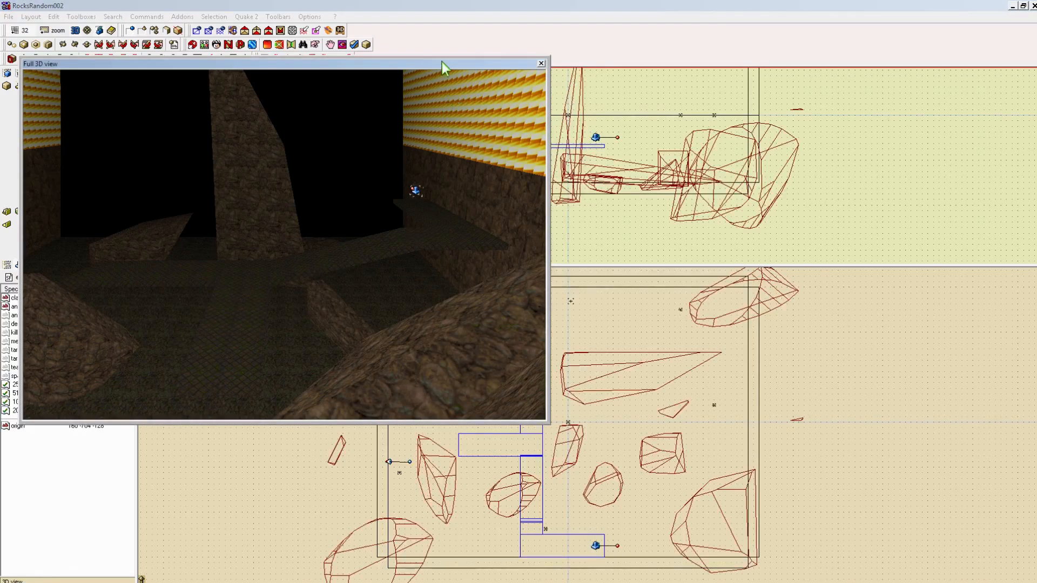
drag(442, 61, 0, 130)
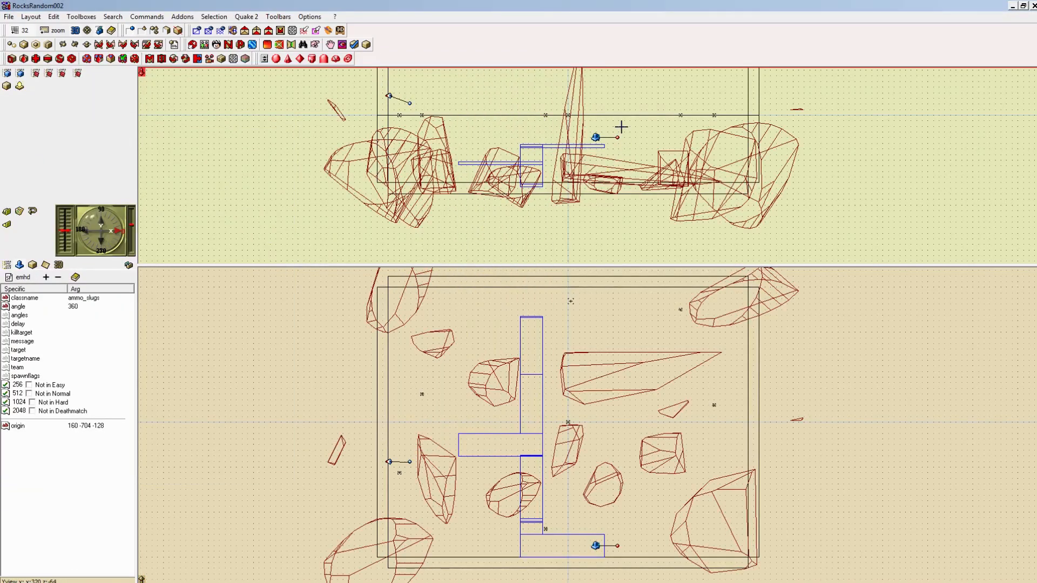
Step: Try lowering the ammo_slugs entity into the platform at height -160, and move it back up to -128
scroll(620, 129, up, 3)
right_drag(647, 202, 645, 260)
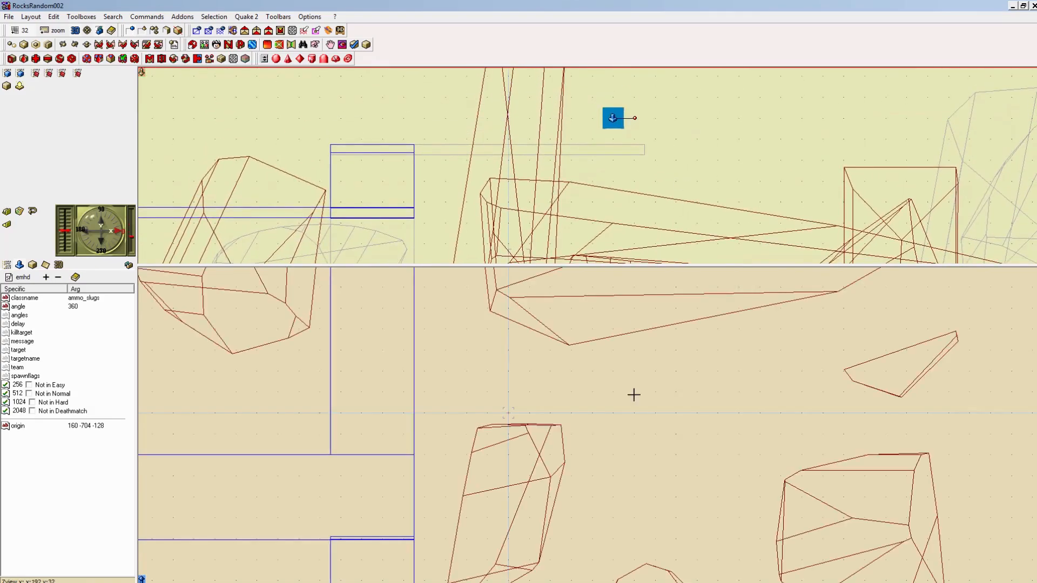
right_drag(659, 572, 641, 389)
right_drag(700, 568, 650, 282)
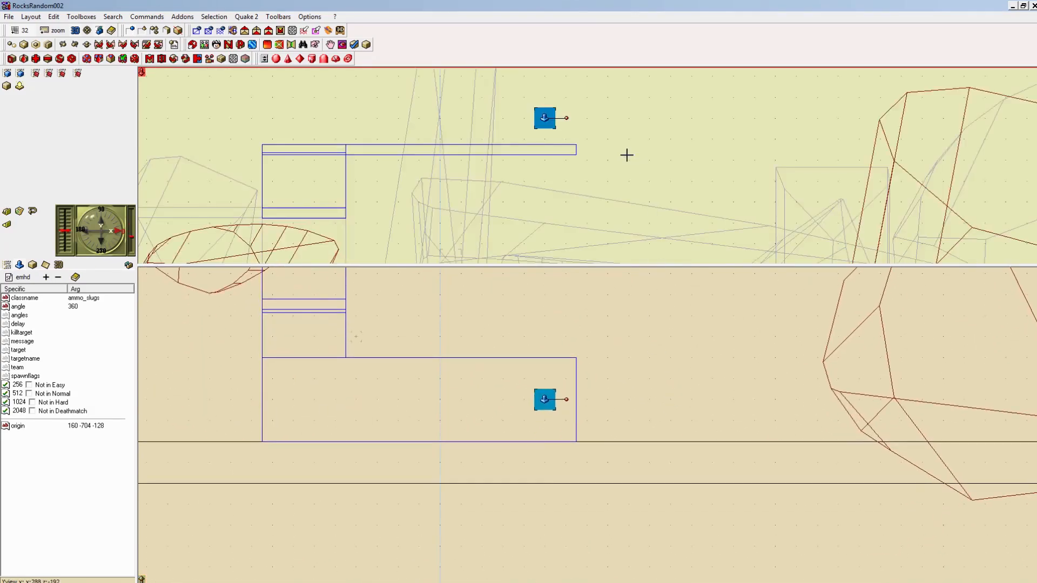
drag(542, 117, 545, 131)
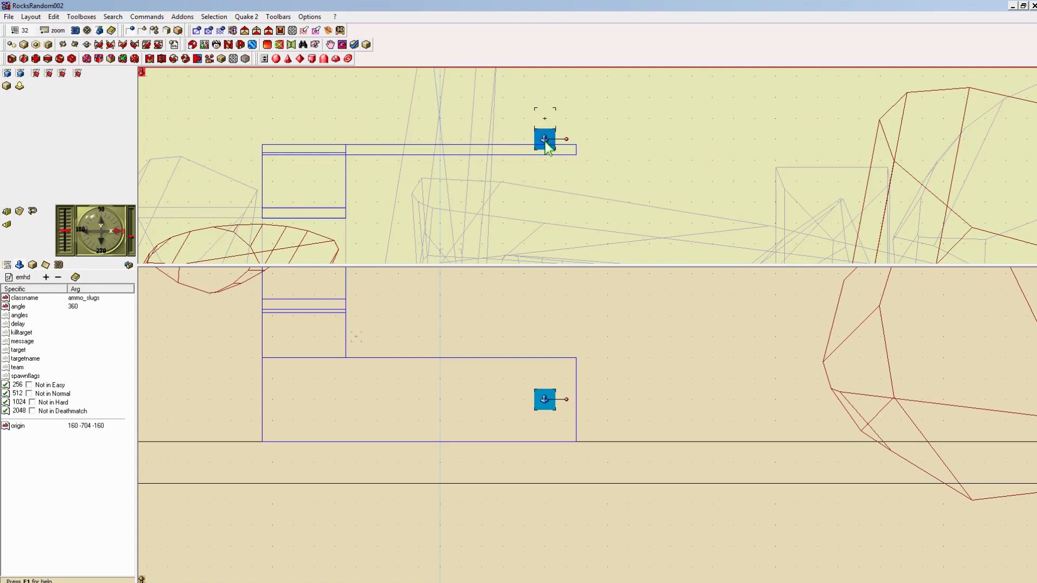
drag(545, 142, 544, 118)
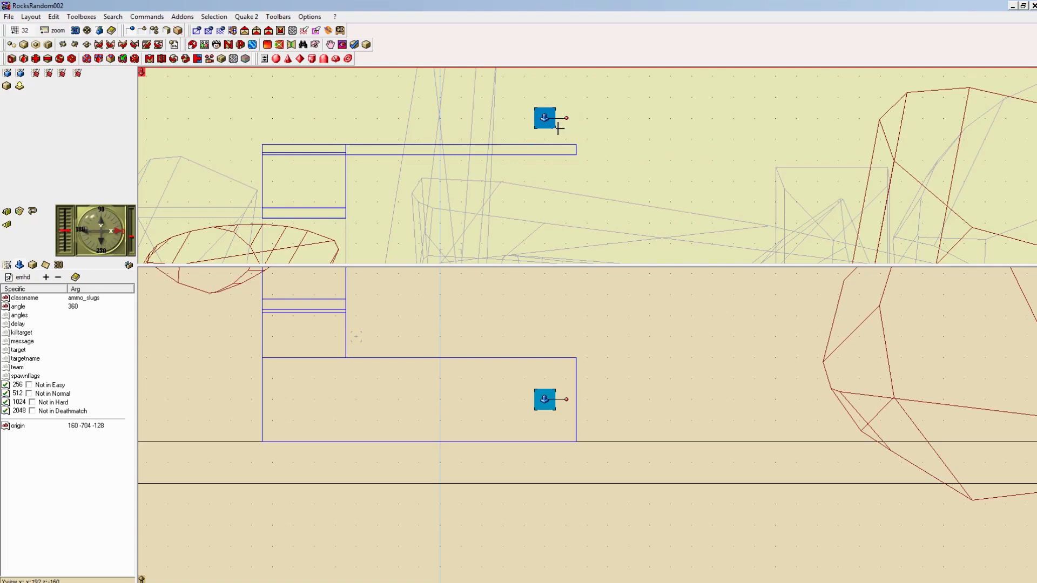
Step: Raise the ammo_slugs entity to height -96, directly above the railgun, and select each of the two items in turn
drag(544, 119, 544, 101)
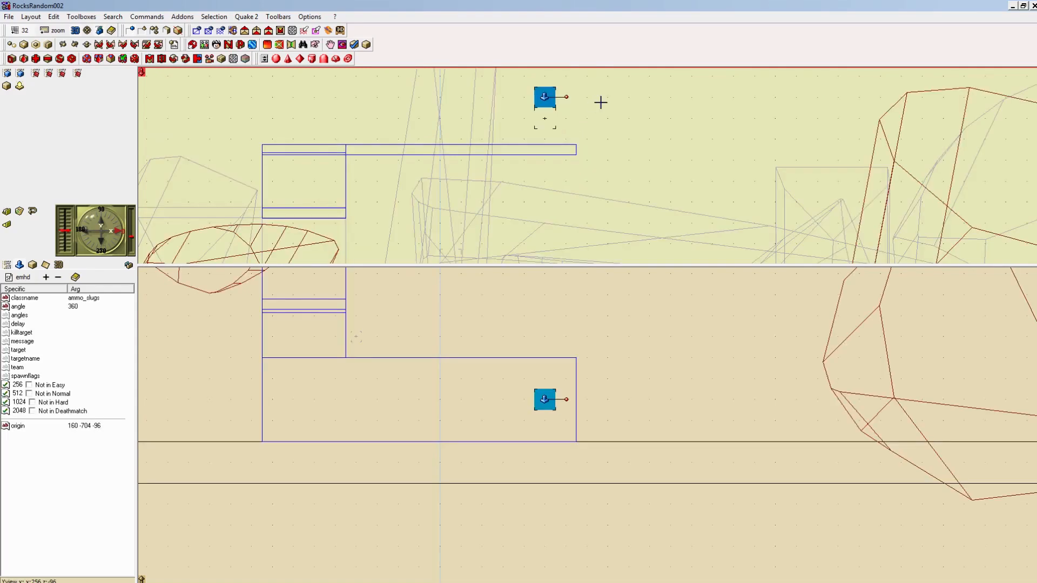
click(543, 118)
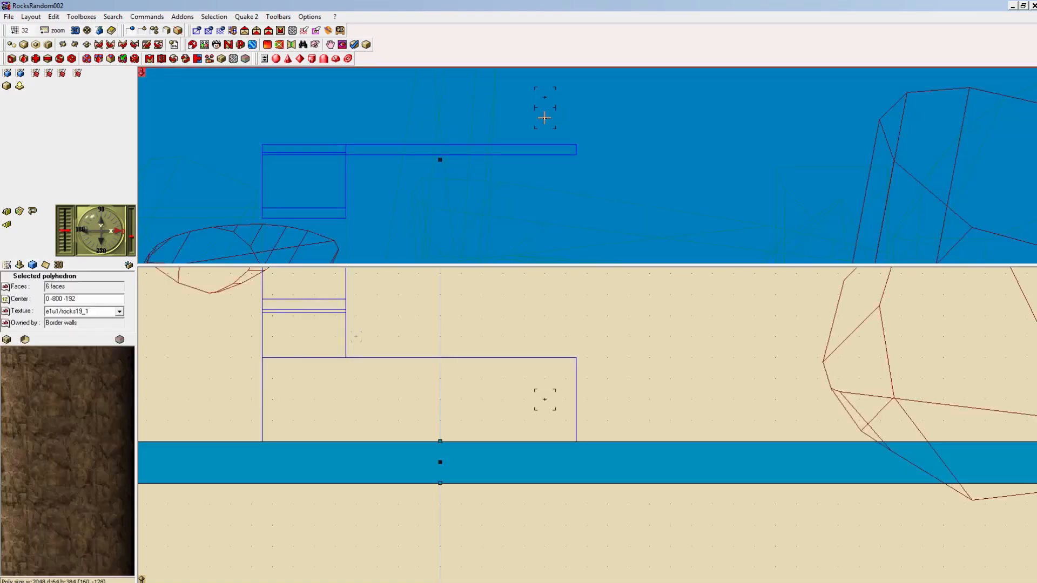
click(545, 118)
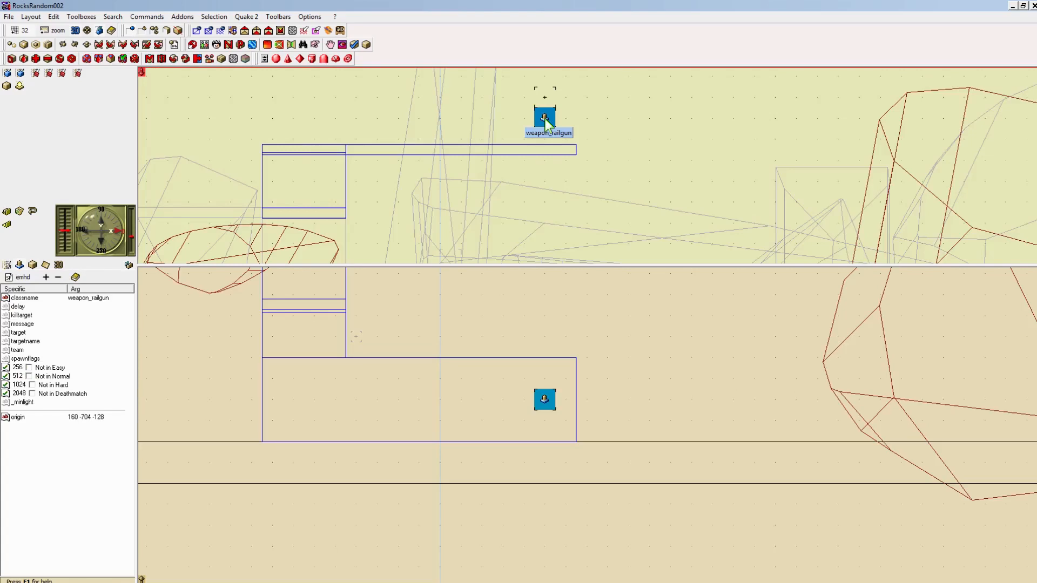
click(546, 97)
click(546, 97)
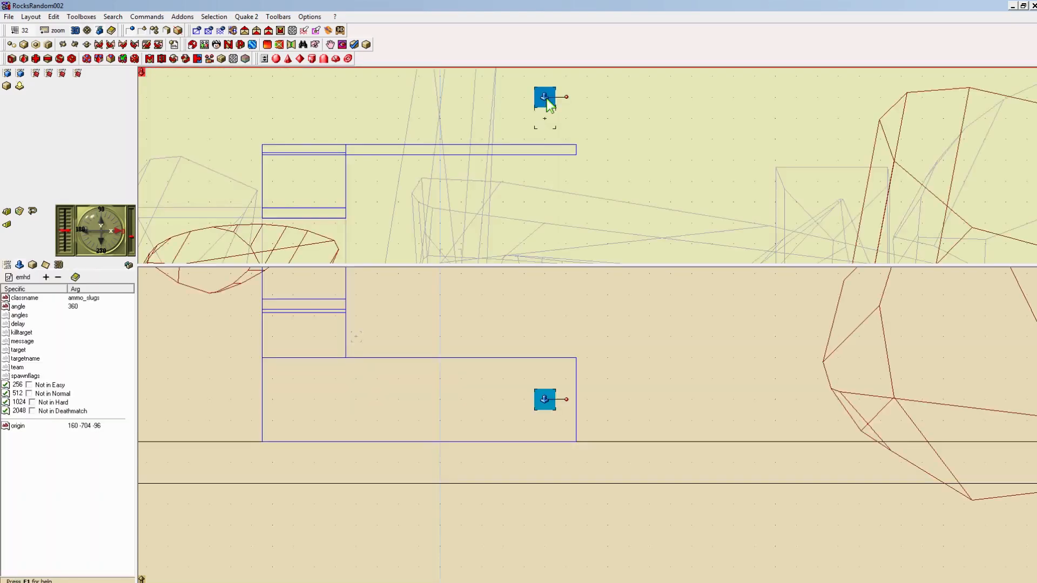
Step: Insert a weapon_supershotgun entity and place it beside the border wall at -928 -160 -320
scroll(683, 179, up, 5)
right_drag(668, 116, 666, 127)
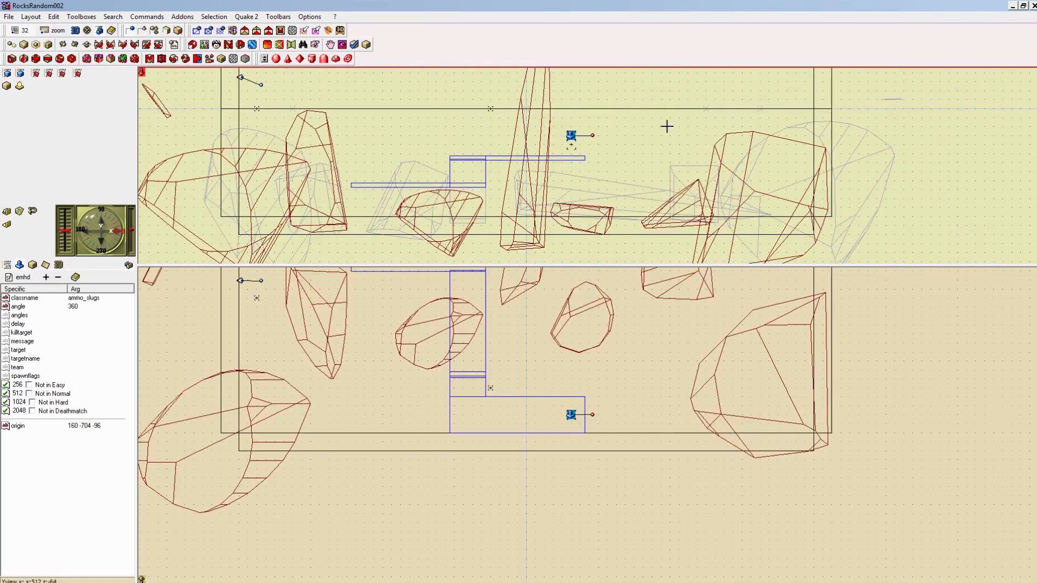
right_drag(589, 373, 639, 465)
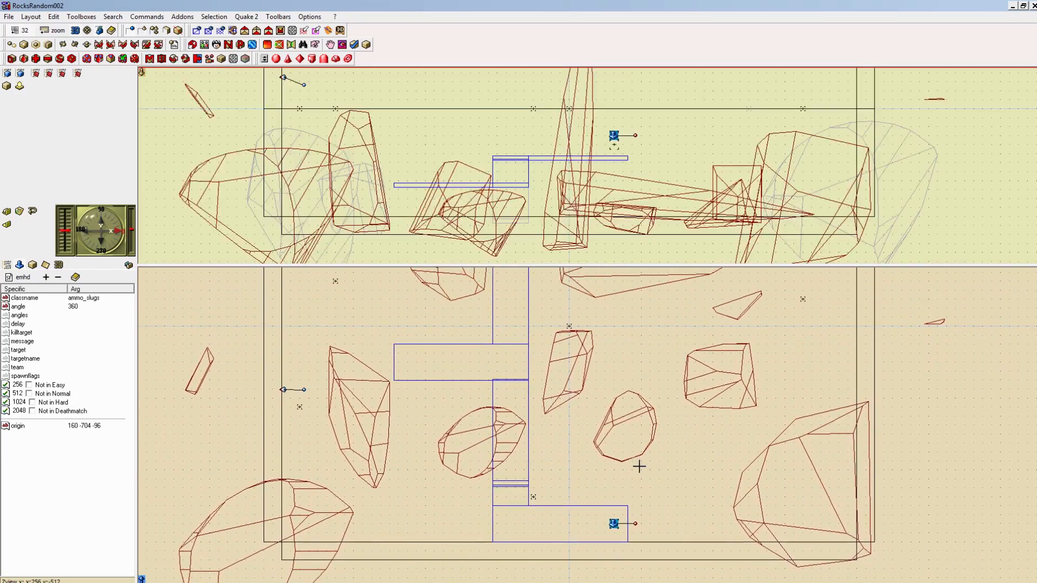
key(Insert)
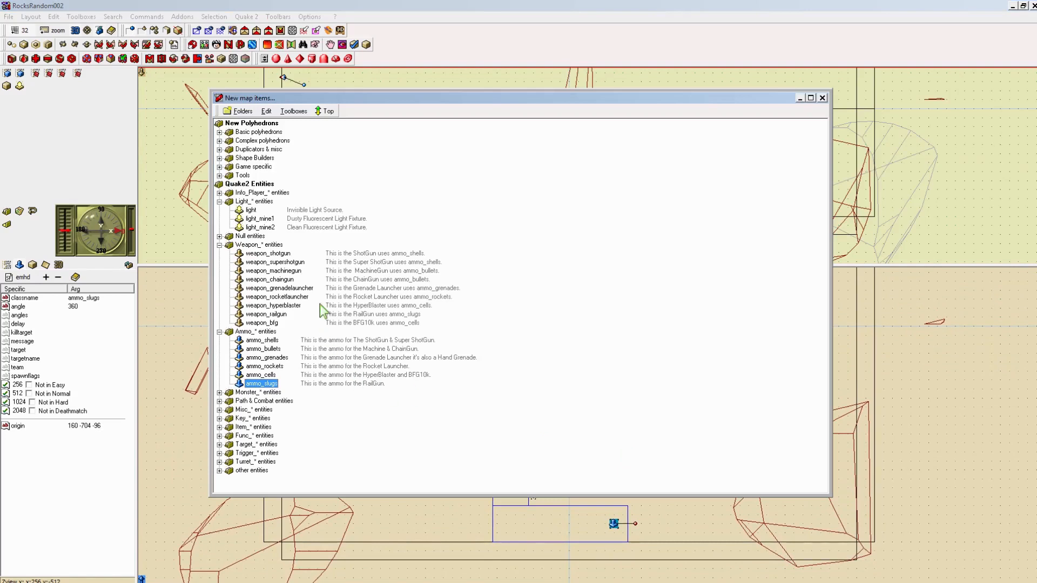
double_click(295, 263)
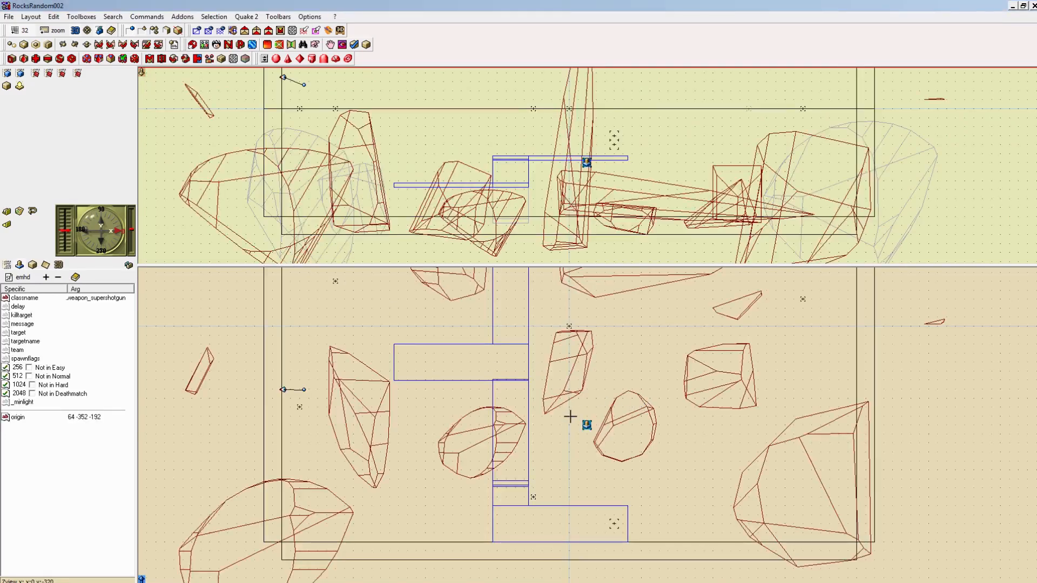
drag(586, 425, 300, 370)
drag(300, 163, 310, 200)
Step: Insert an ammo_shells entity at -928 -128 -192 and place a duplicate on the other side of the super shotgun at y -192
double_click(309, 196)
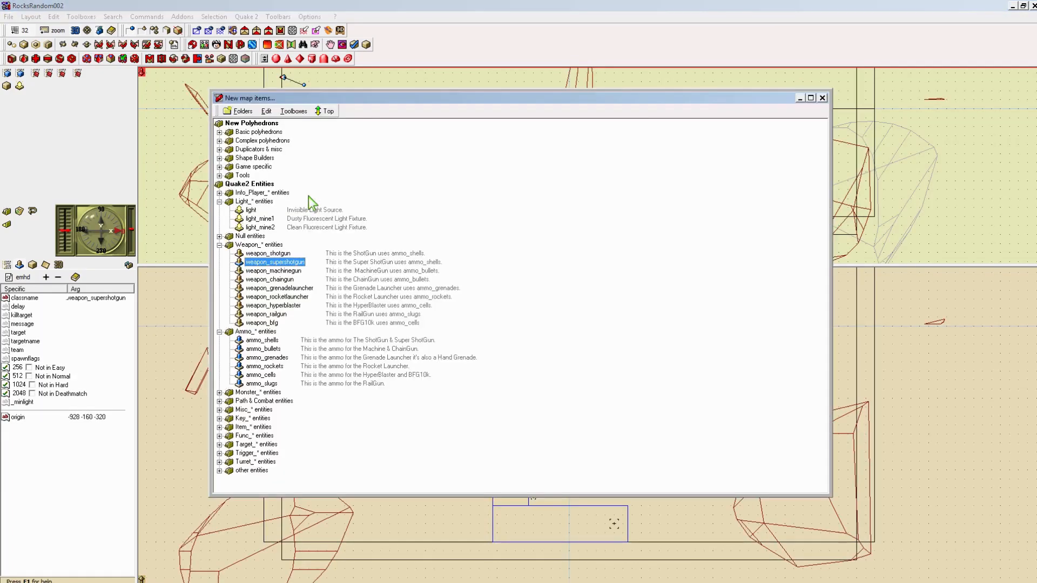
double_click(268, 341)
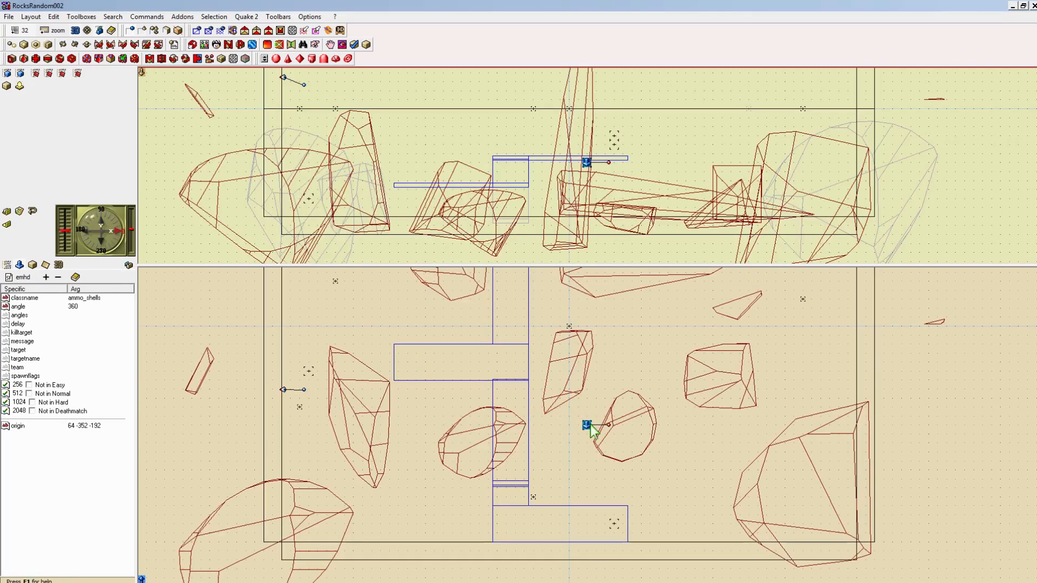
drag(588, 426, 310, 361)
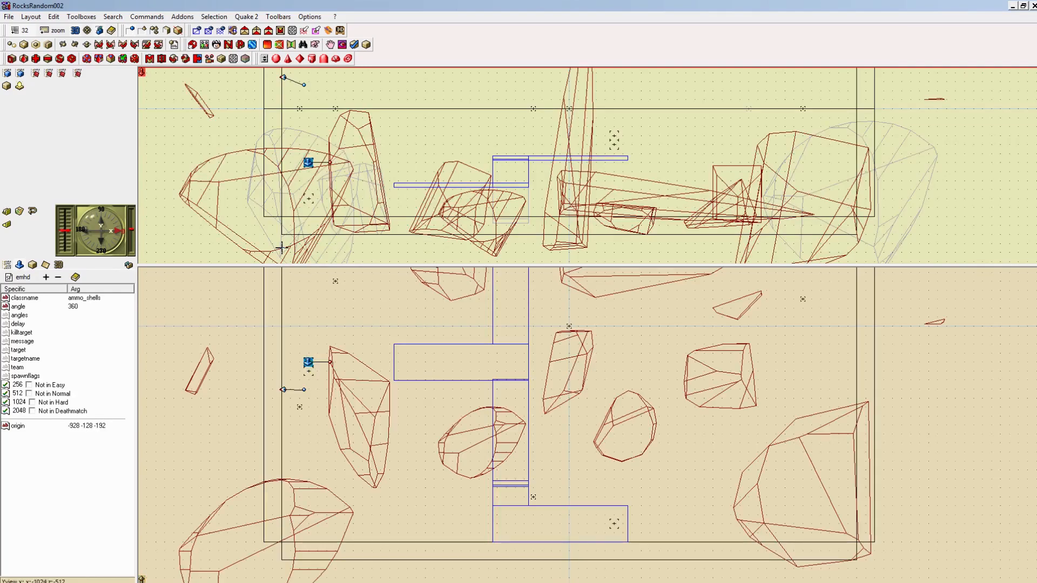
drag(309, 365, 309, 380)
click(7, 264)
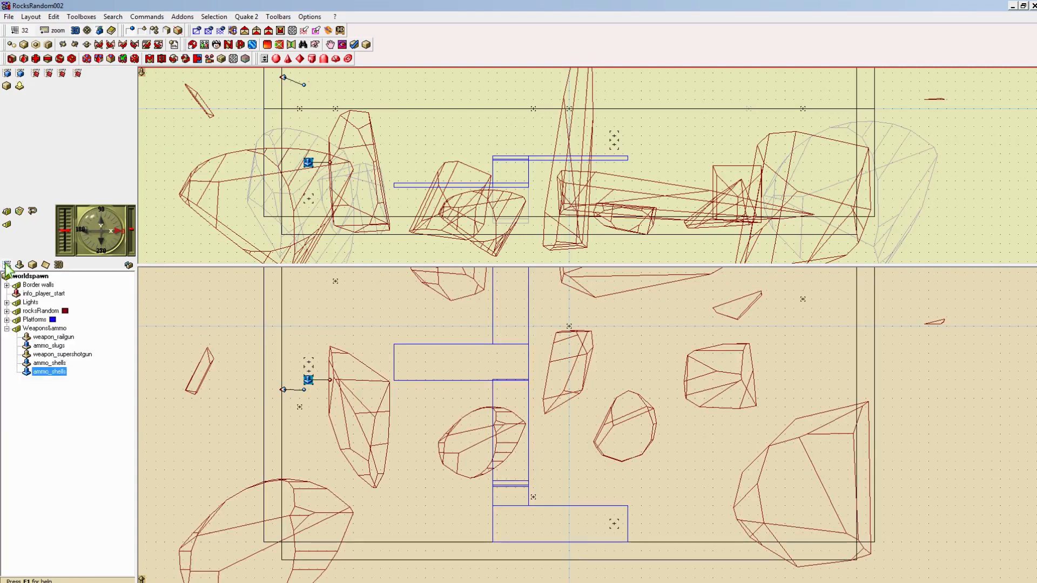
Step: Insert a weapon_rocketlauncher entity and move it near the opposite border wall at 896 128 -192
key(Insert)
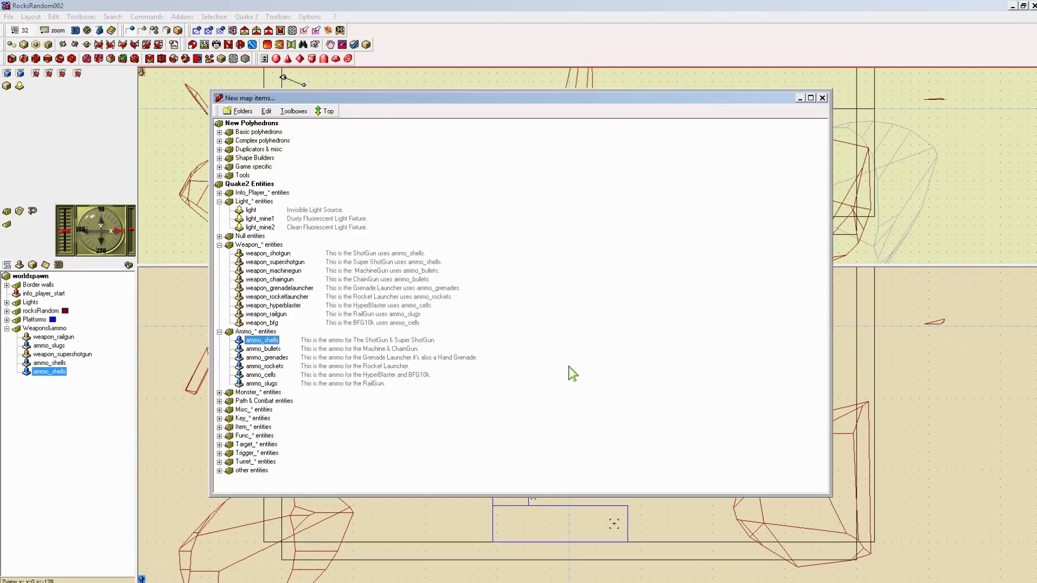
double_click(303, 297)
right_drag(633, 458, 607, 491)
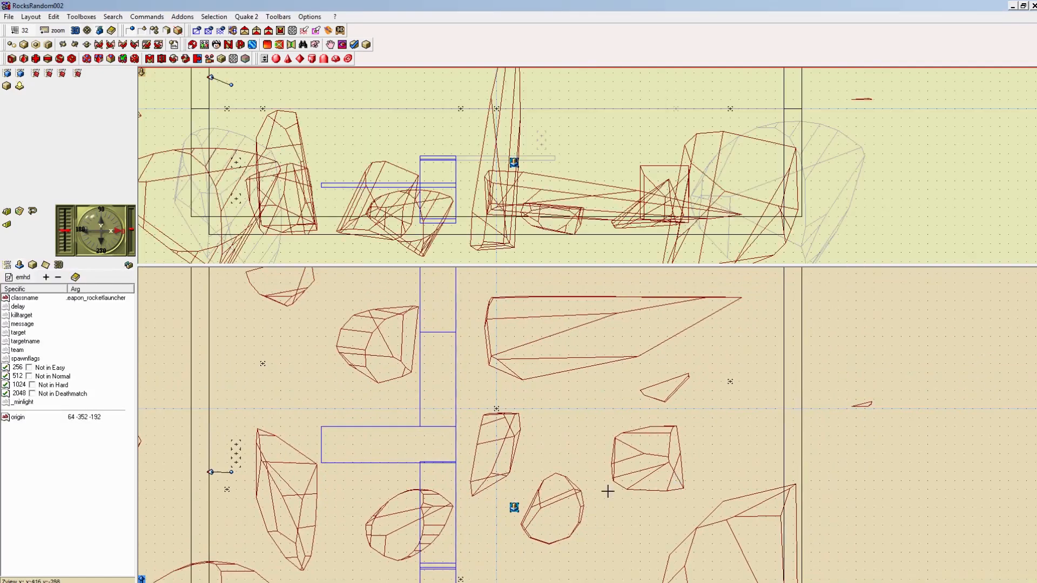
drag(515, 508, 748, 373)
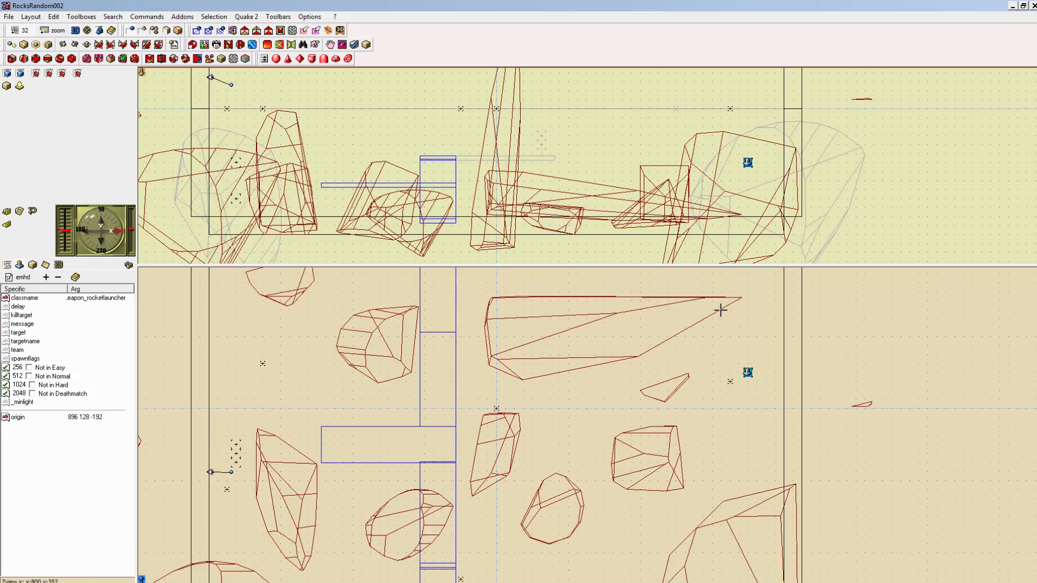
Step: Insert an ammo_rockets entity at 896 64 -192 and place a duplicate across the rocket launcher at 896 192 -192
key(Insert)
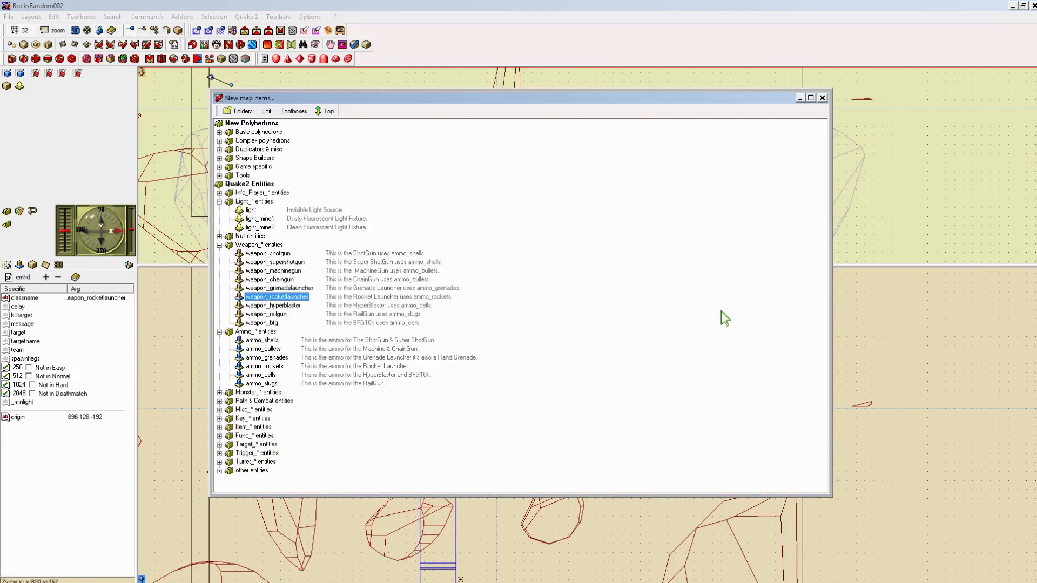
double_click(279, 367)
drag(585, 427, 747, 392)
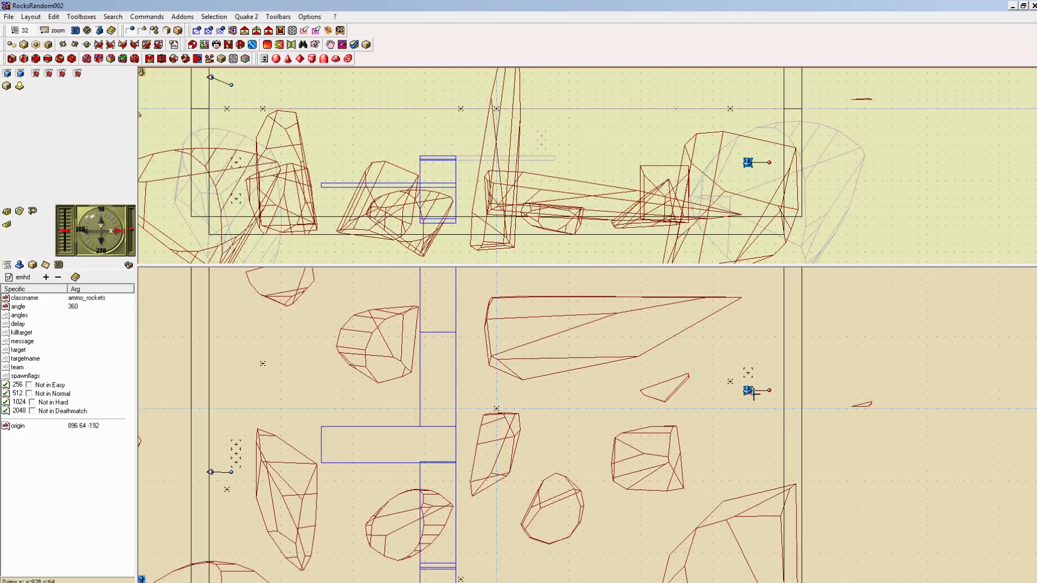
drag(748, 391, 748, 356)
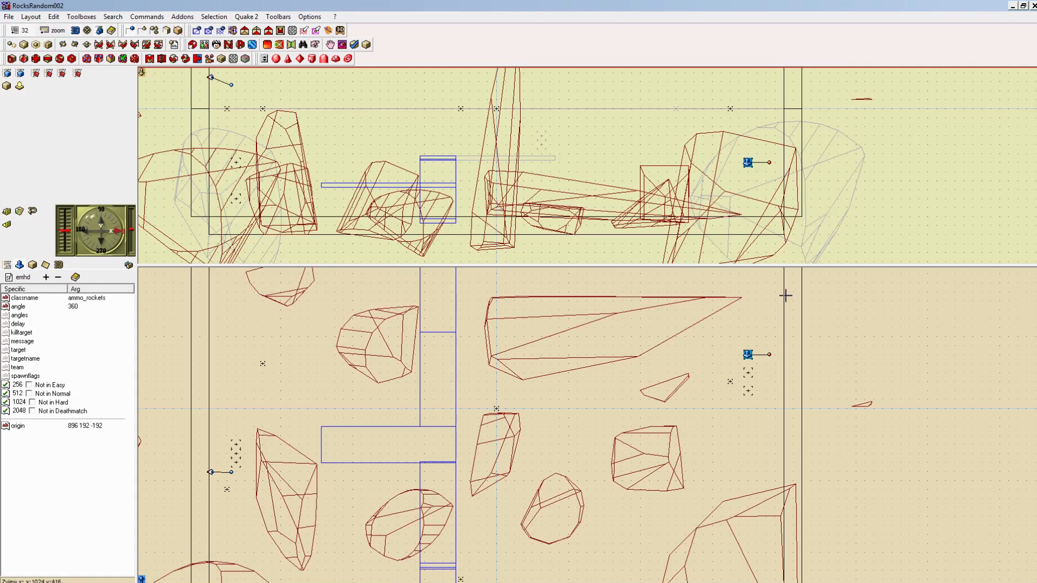
Step: Insert a weapon_grenadelauncher entity and place it near the free end of the side platform at -576 -128 -192
key(Insert)
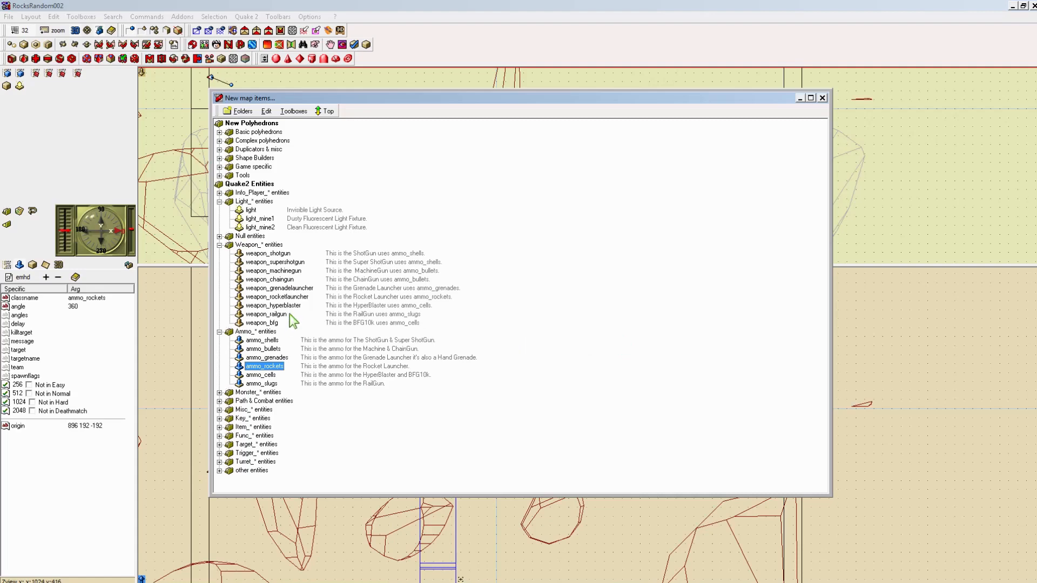
double_click(279, 288)
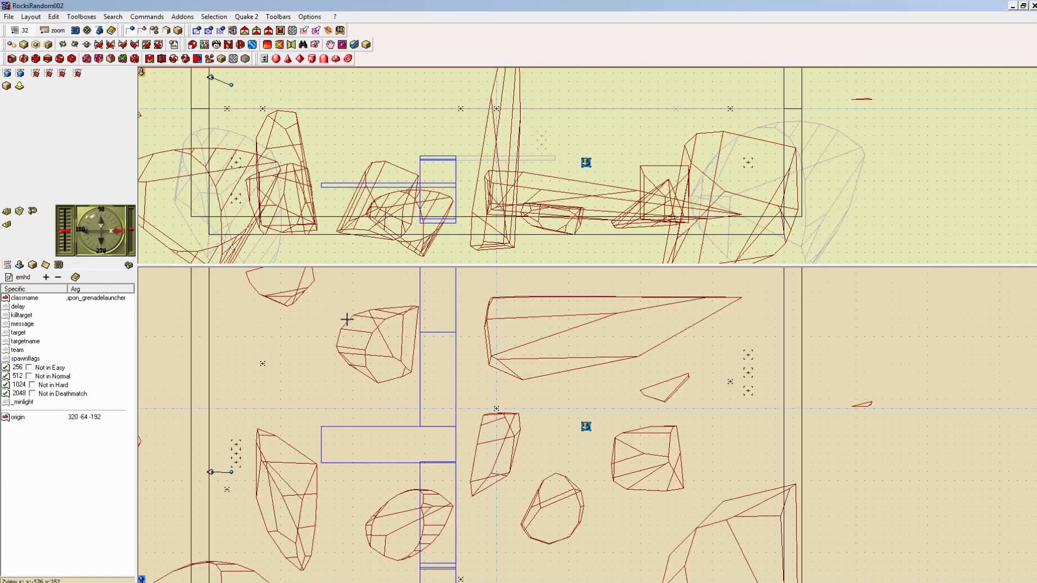
drag(588, 429, 336, 446)
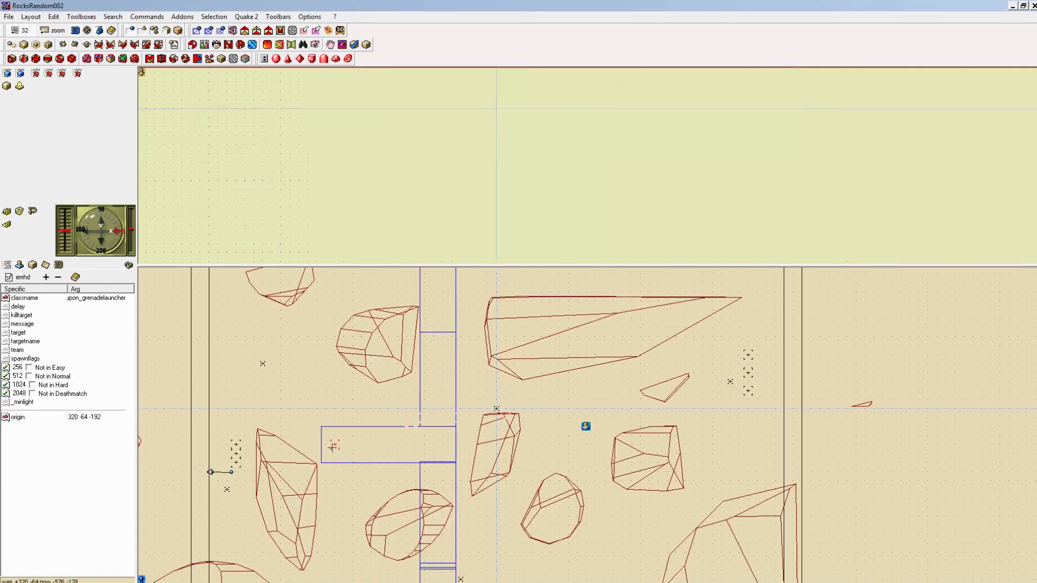
Step: Insert an ammo_grenades entity and place it directly above the grenade launcher at -576 -128 -160
key(Insert)
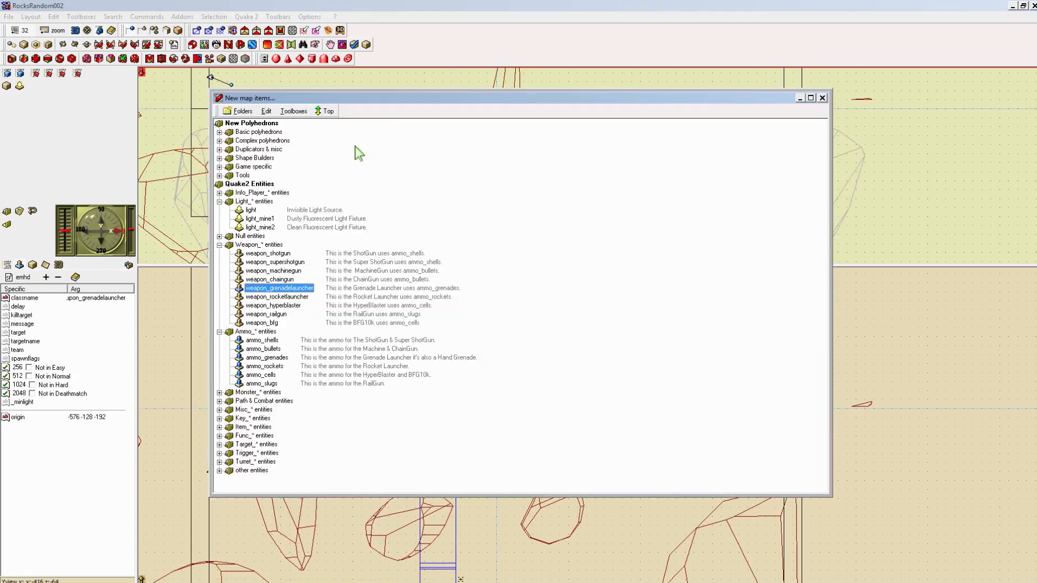
double_click(276, 361)
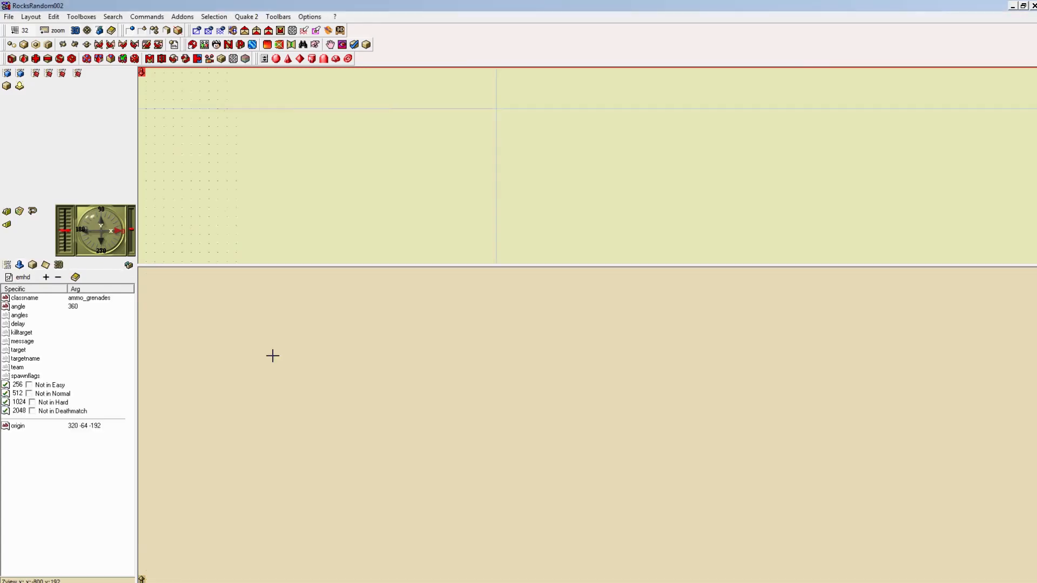
drag(587, 428, 335, 445)
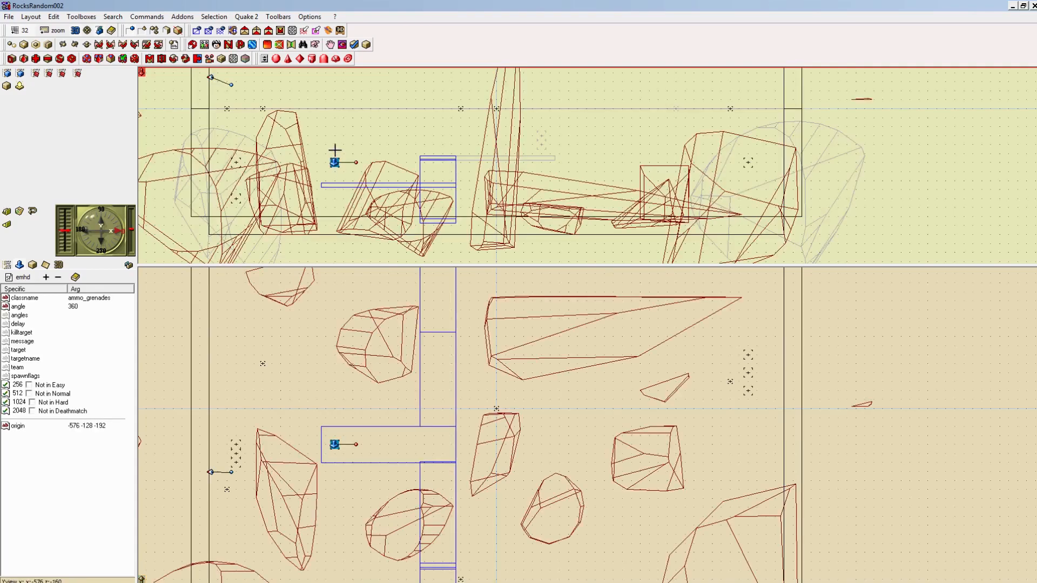
drag(337, 140, 339, 137)
Step: Insert a weapon_chaingun entity and place it low within the long central platform at -192 192 -352
key(Insert)
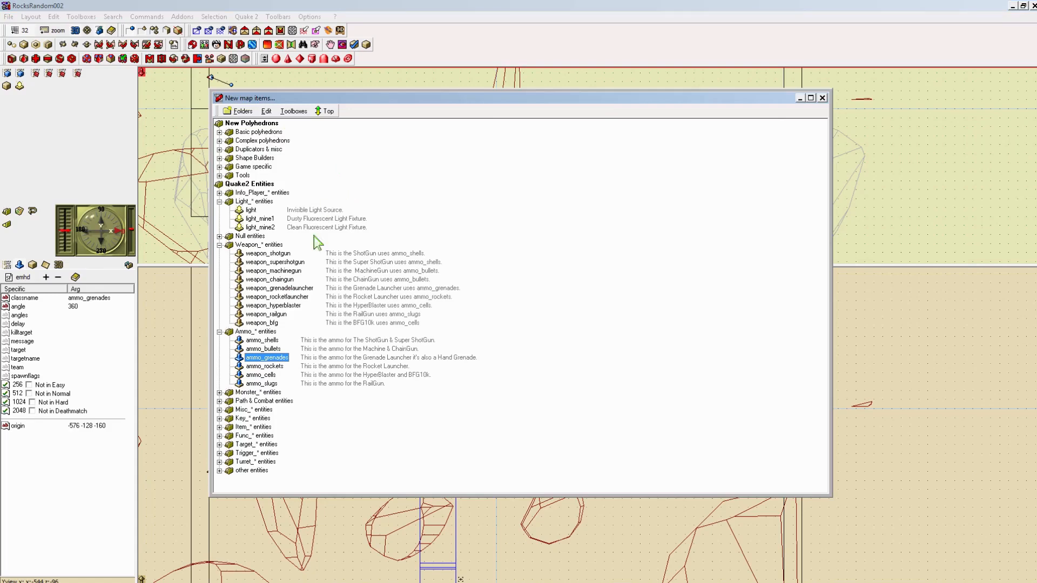
double_click(278, 280)
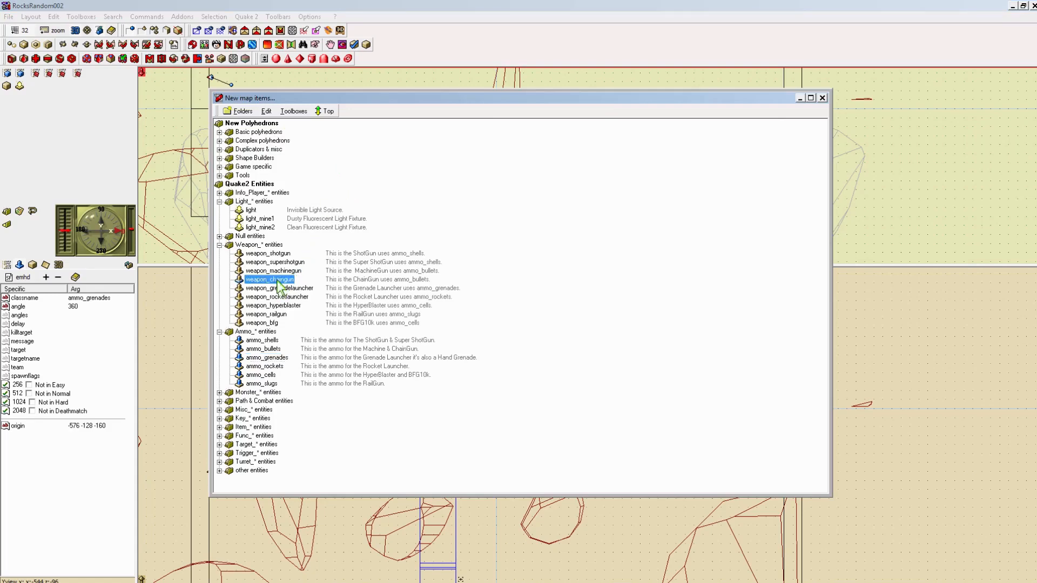
right_drag(577, 330, 601, 413)
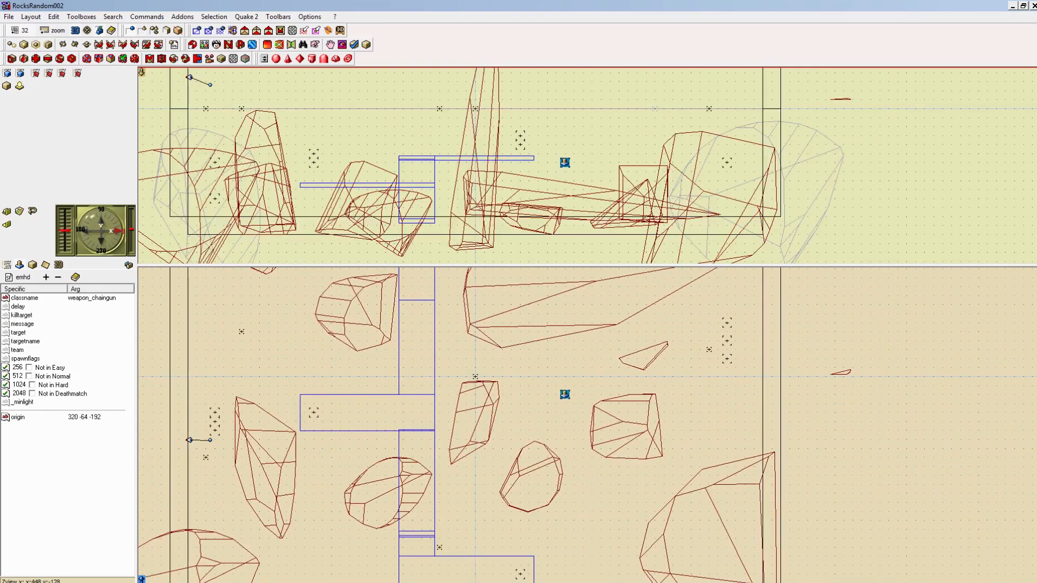
drag(566, 395, 421, 324)
drag(421, 165, 421, 205)
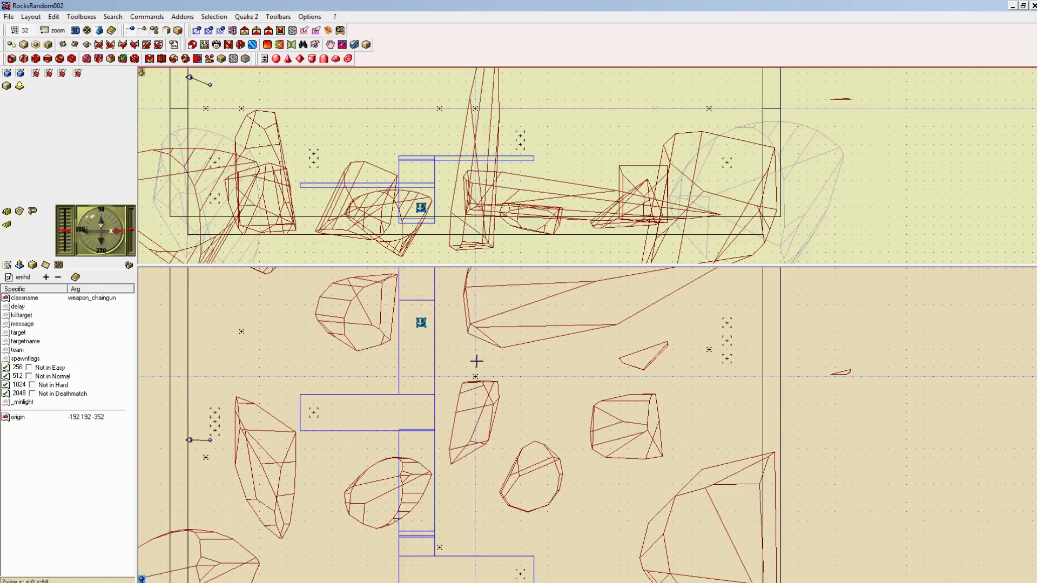
Step: Insert an ammo_bullets entity beside the chaingun at -160 192 -352 and place a duplicate on its other side at -224 192 -352
key(Insert)
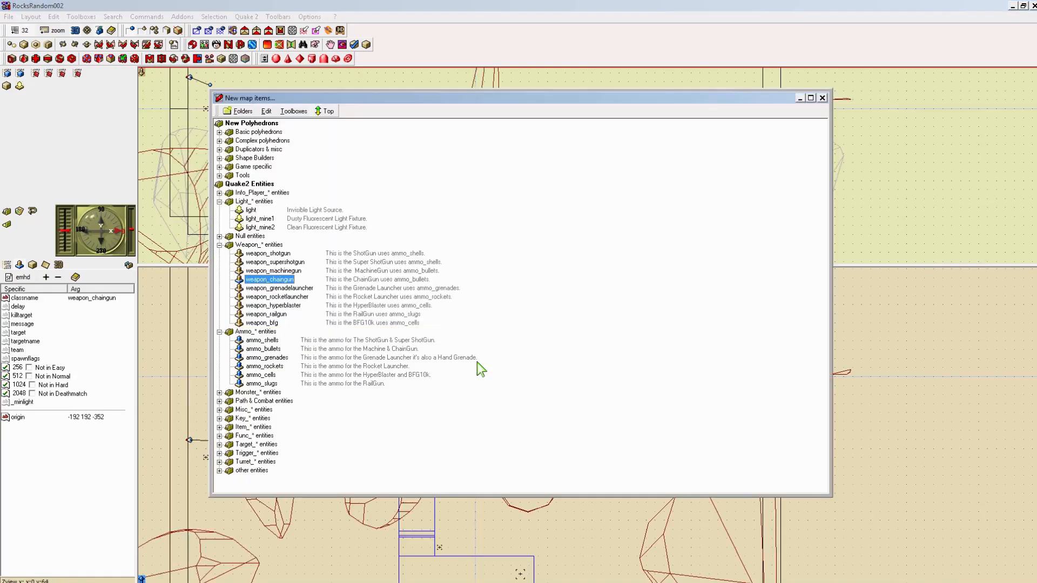
double_click(274, 349)
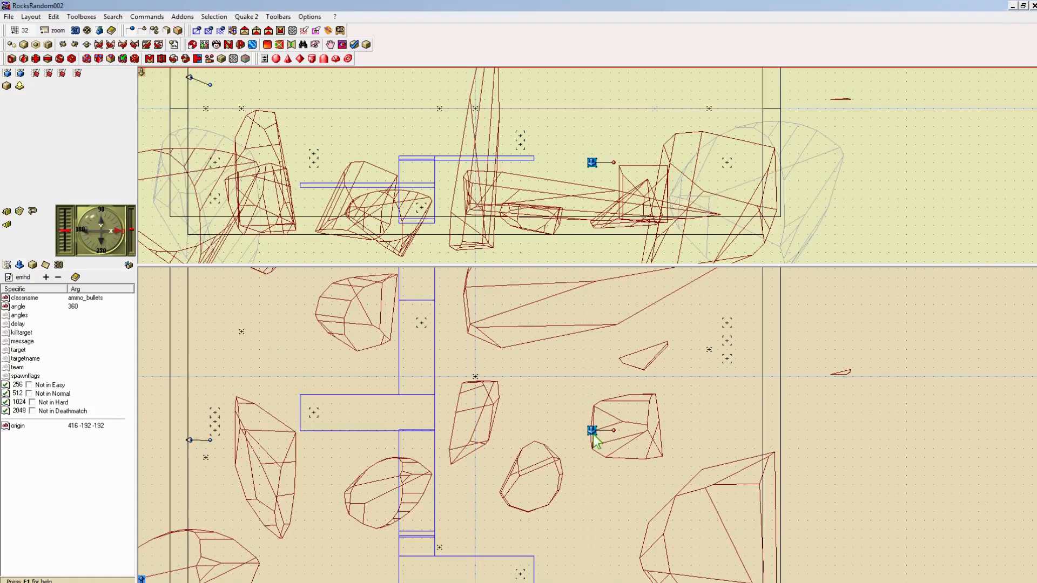
drag(520, 376, 431, 320)
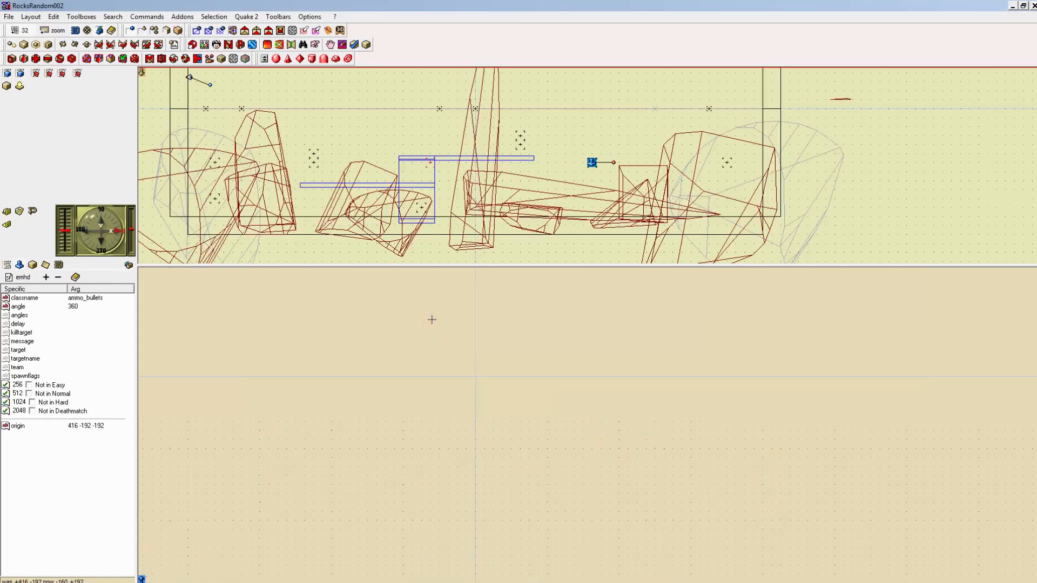
click(445, 121)
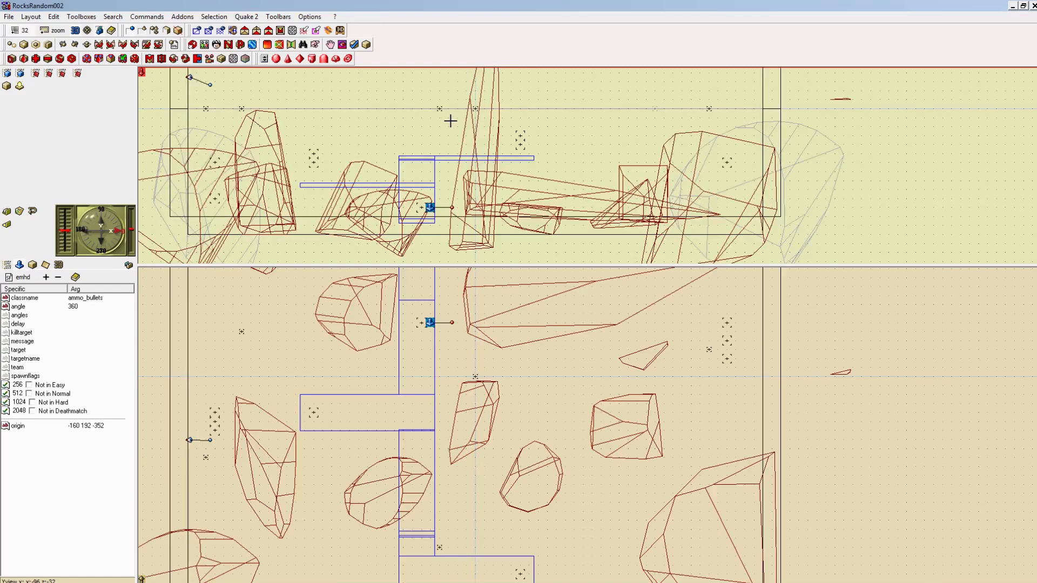
key(ctrl+d)
key(Left)
key(Left)
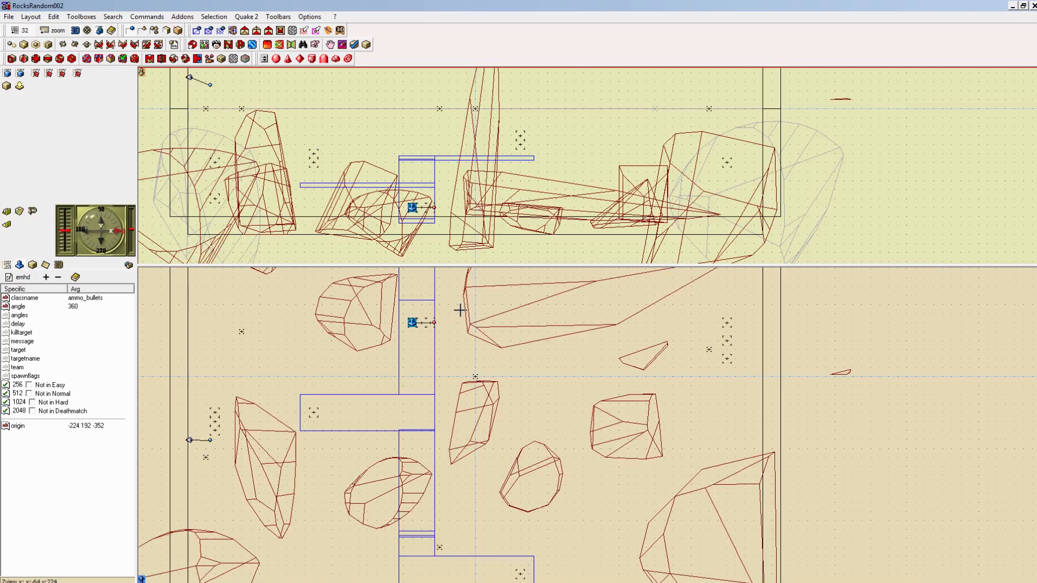
Step: Collapse the Weapons&ammo group in the map's object tree and create a new group named Items under worldspawn
click(6, 266)
click(6, 328)
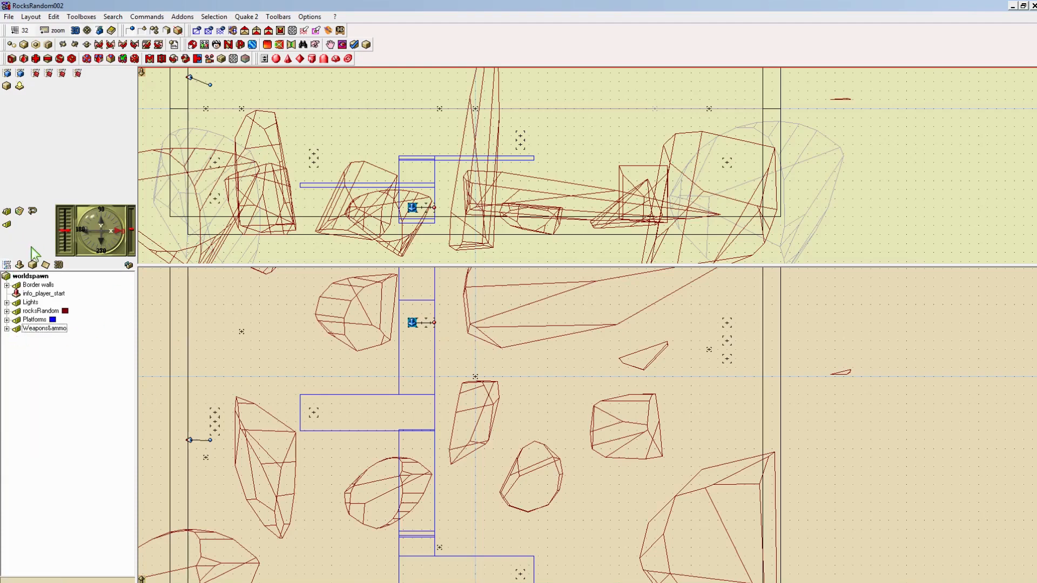
click(32, 276)
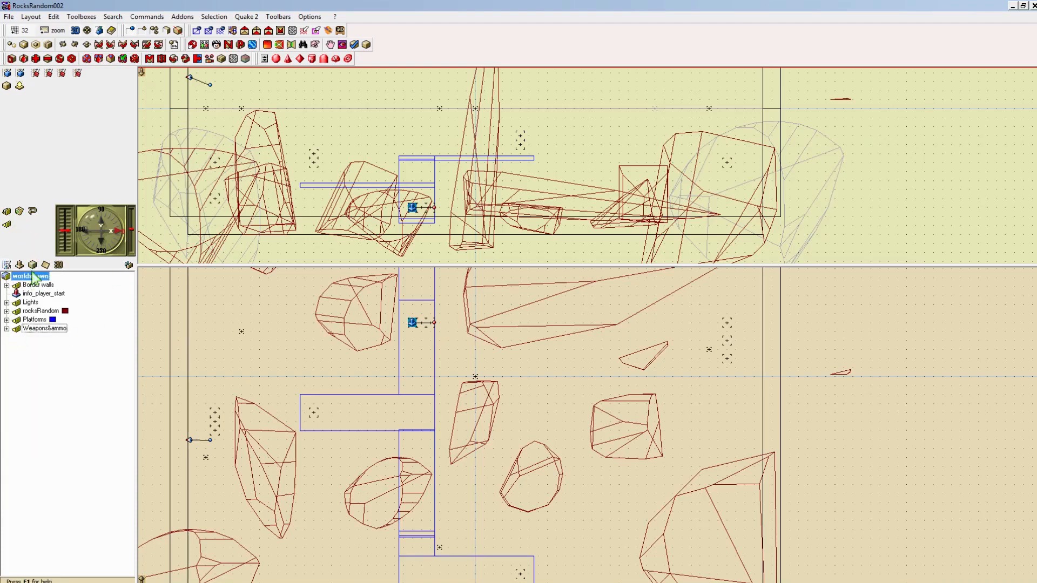
click(171, 229)
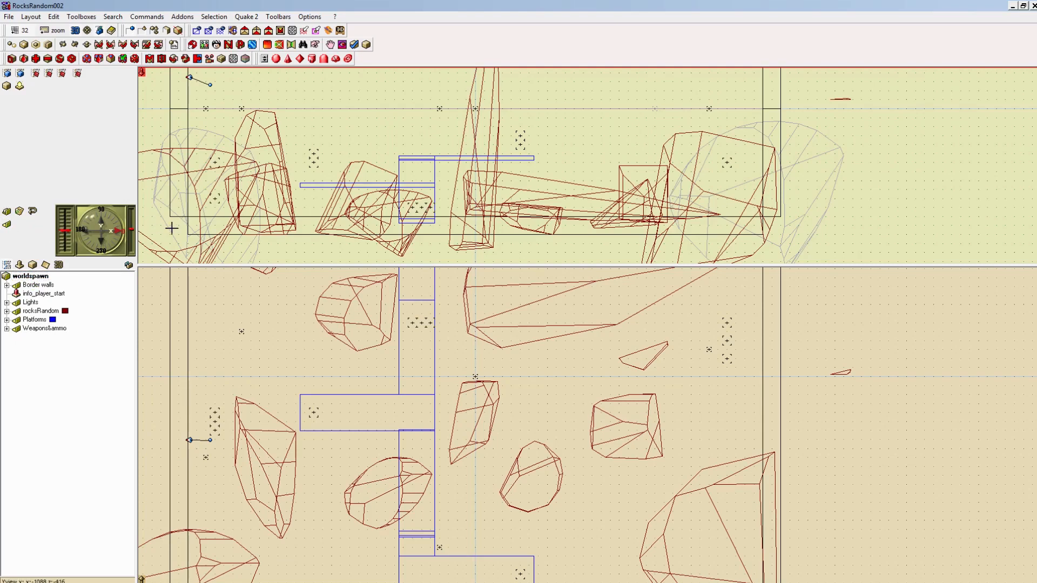
click(7, 225)
key(BackSpace)
key(Return)
Step: Insert an item_armor_body entity from the Quake2 item entities into the Items group
key(Insert)
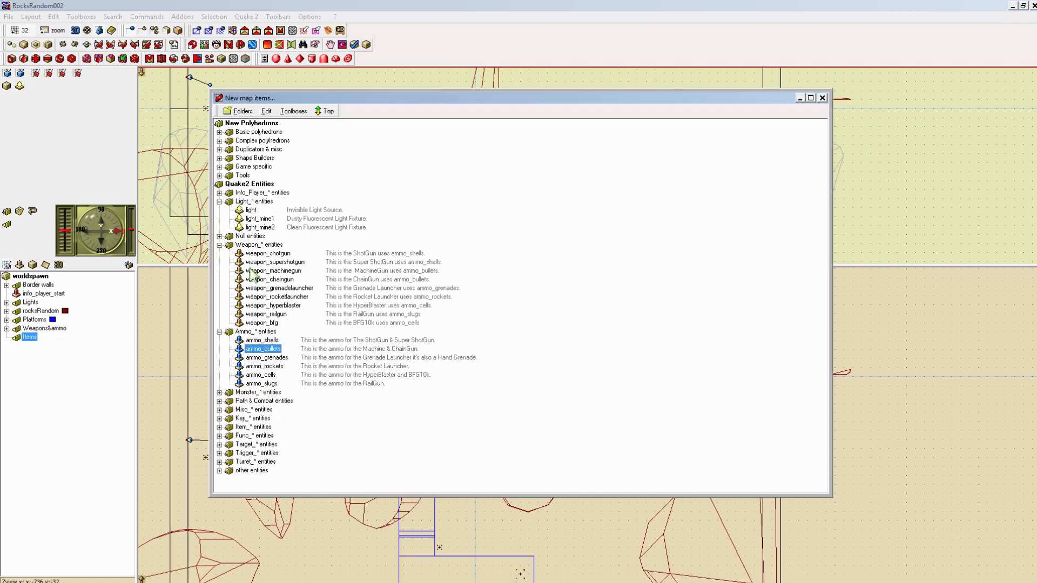
click(219, 427)
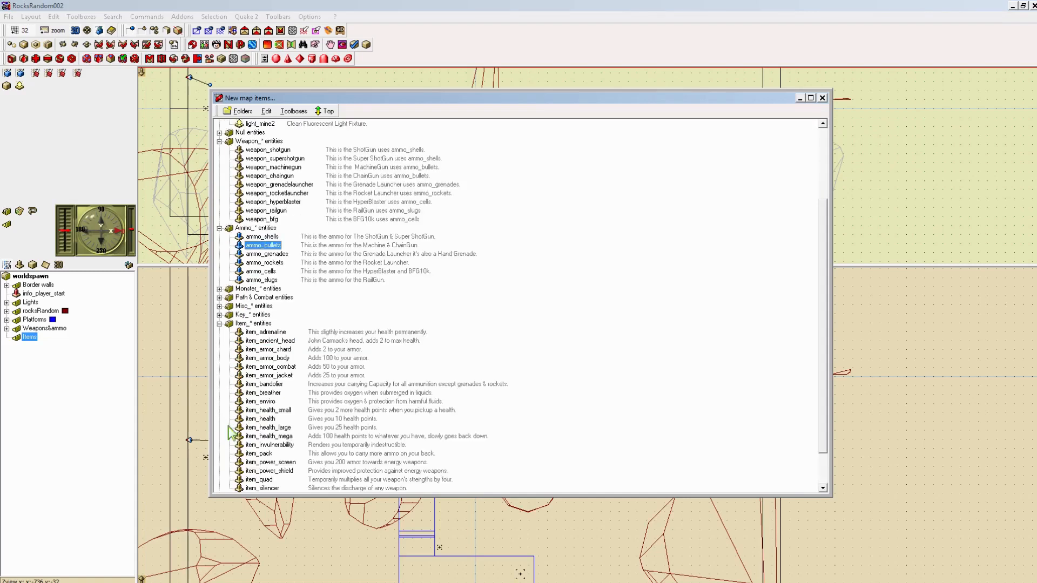
double_click(284, 358)
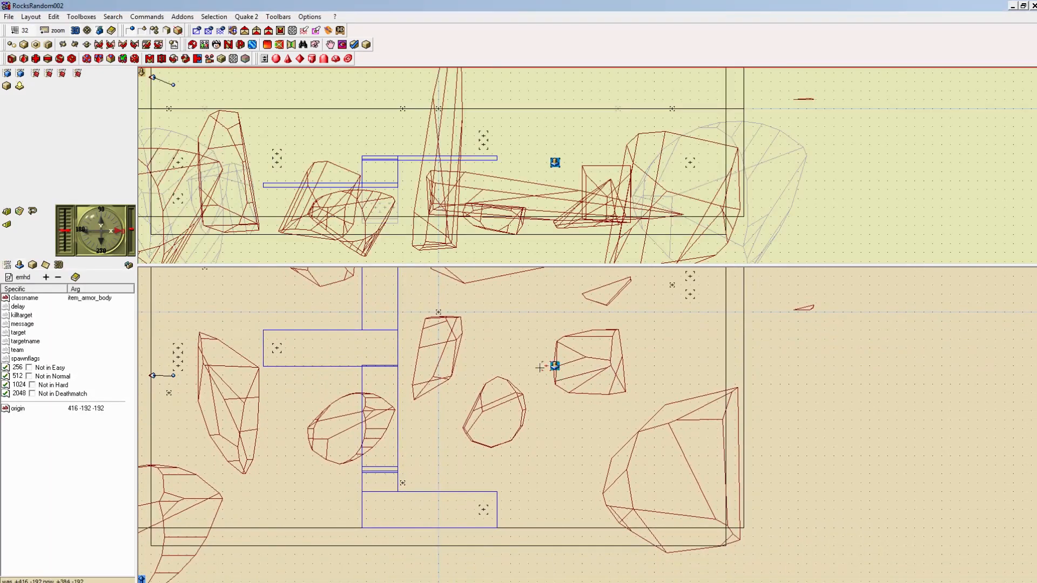
Step: Place the item_armor_body entity on the southernmost platform at -224 -672 and lower it to a height of -320
drag(385, 495, 378, 506)
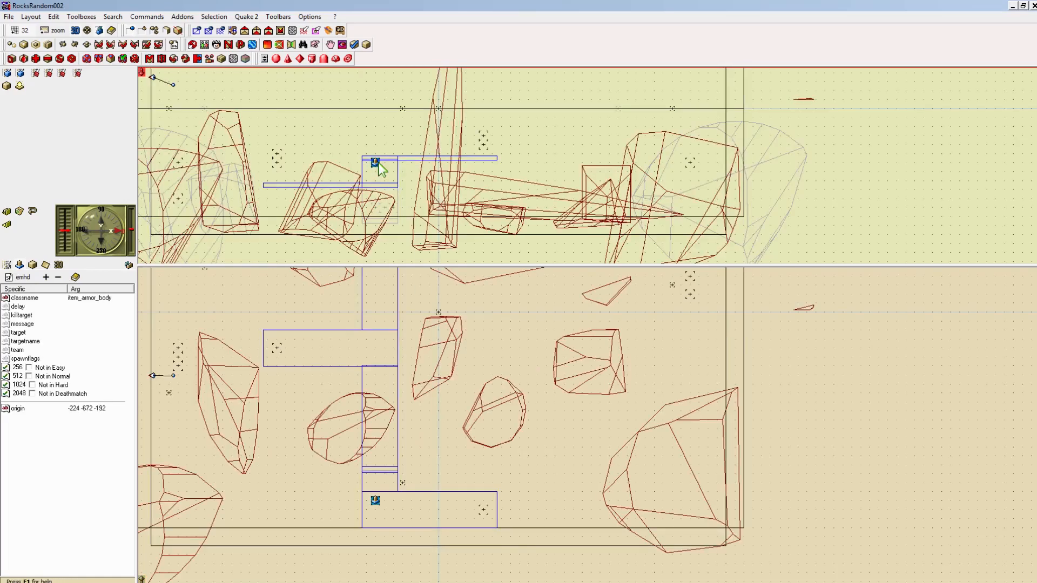
drag(377, 167, 376, 204)
Step: Insert an item_health_large entity, place it southeast of the platforms, and place a duplicate near the west wall at -928 -448 -192
key(Insert)
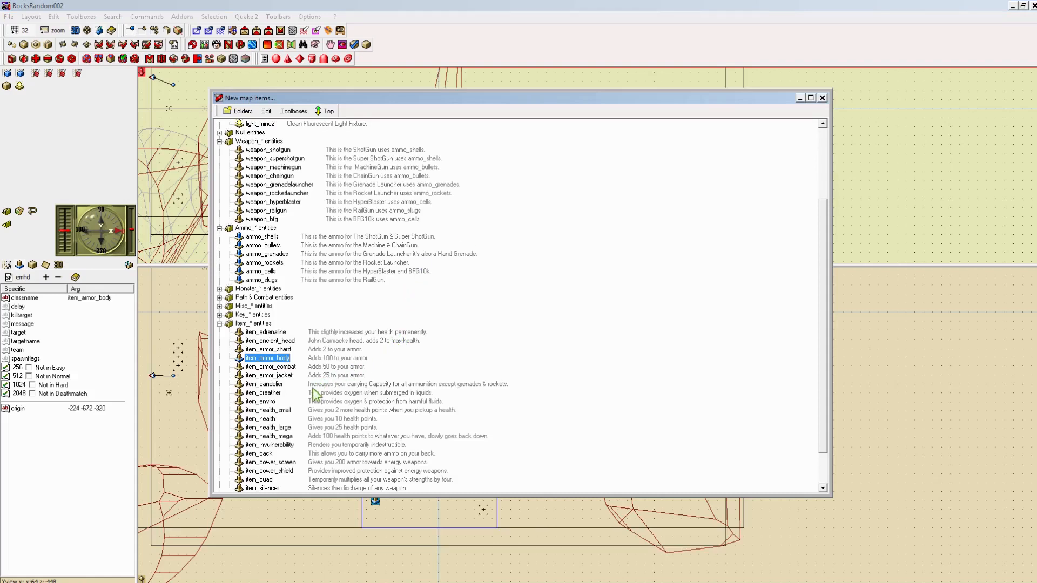
double_click(265, 426)
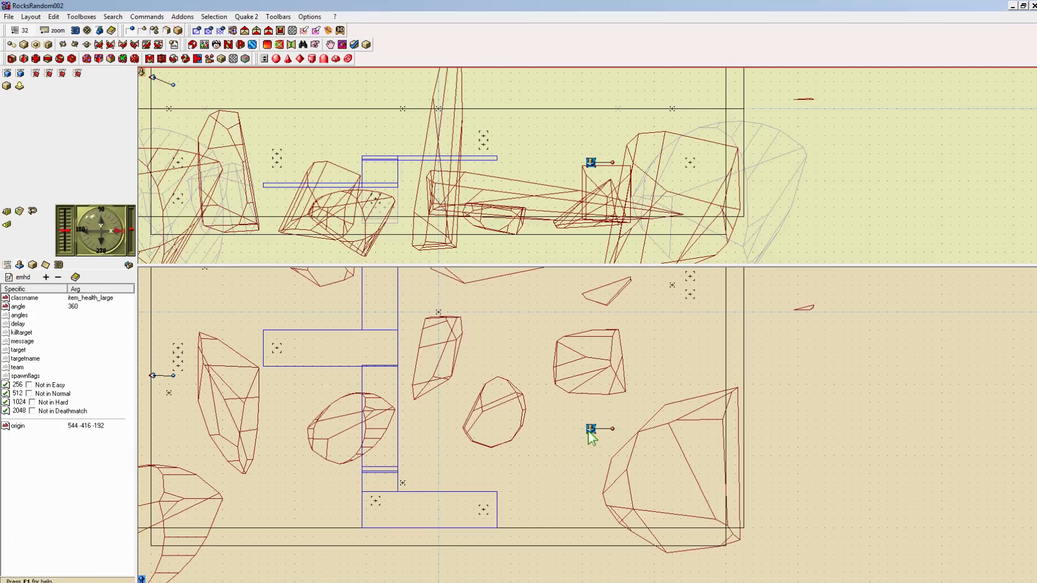
drag(588, 431, 555, 502)
drag(557, 499, 184, 447)
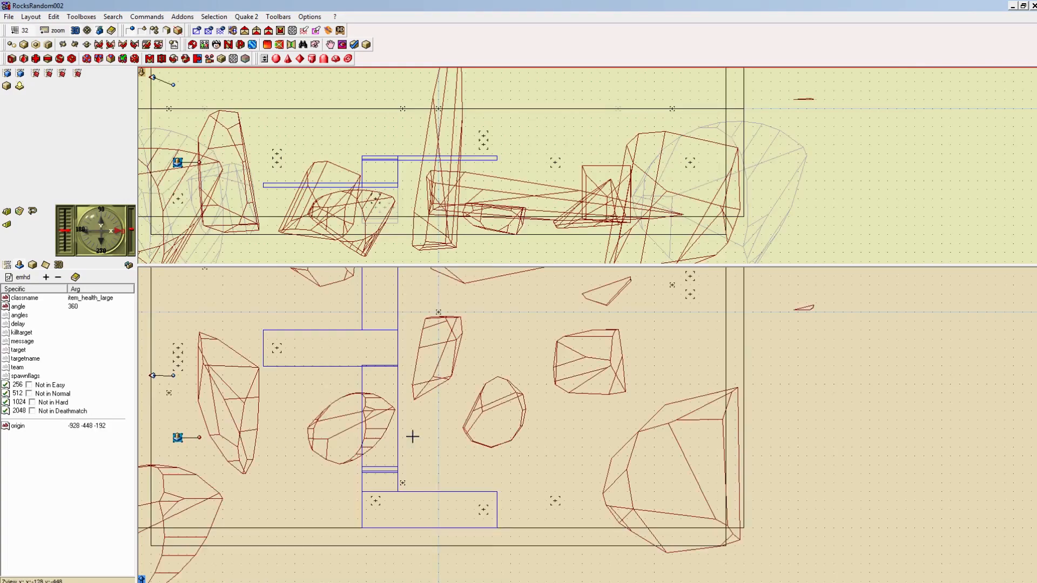
Step: Place further item_health_large duplicates in the northern part of the map at -768 640 -192 and 448 672 -192
drag(456, 411, 453, 455)
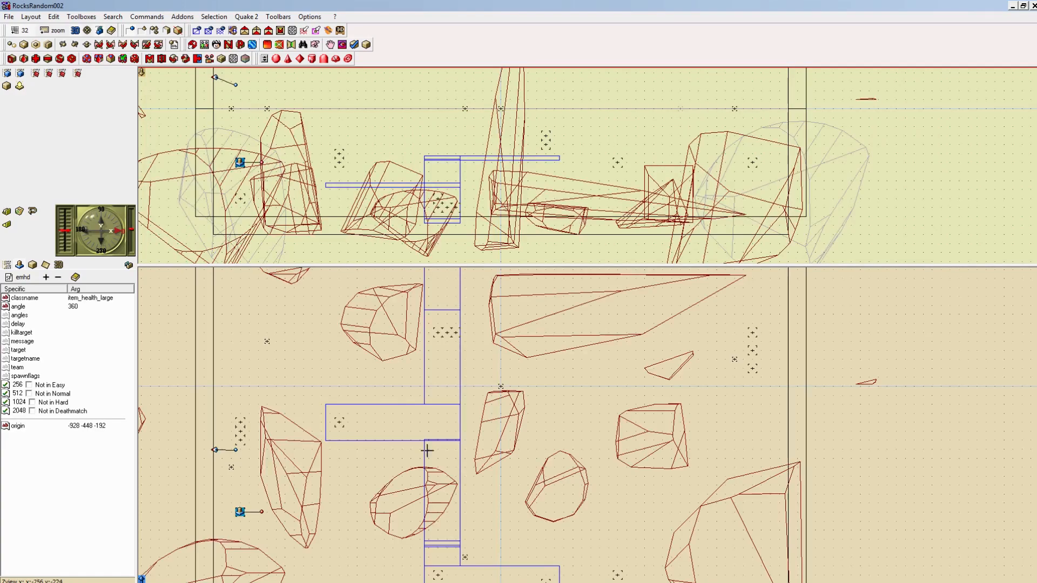
drag(270, 411, 297, 323)
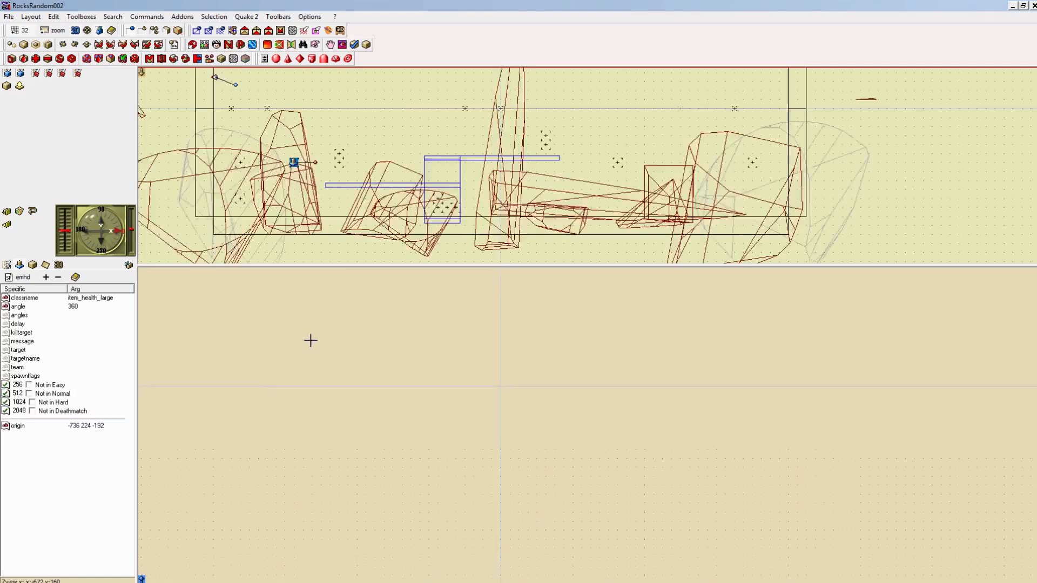
right_drag(310, 341, 288, 527)
drag(272, 511, 279, 469)
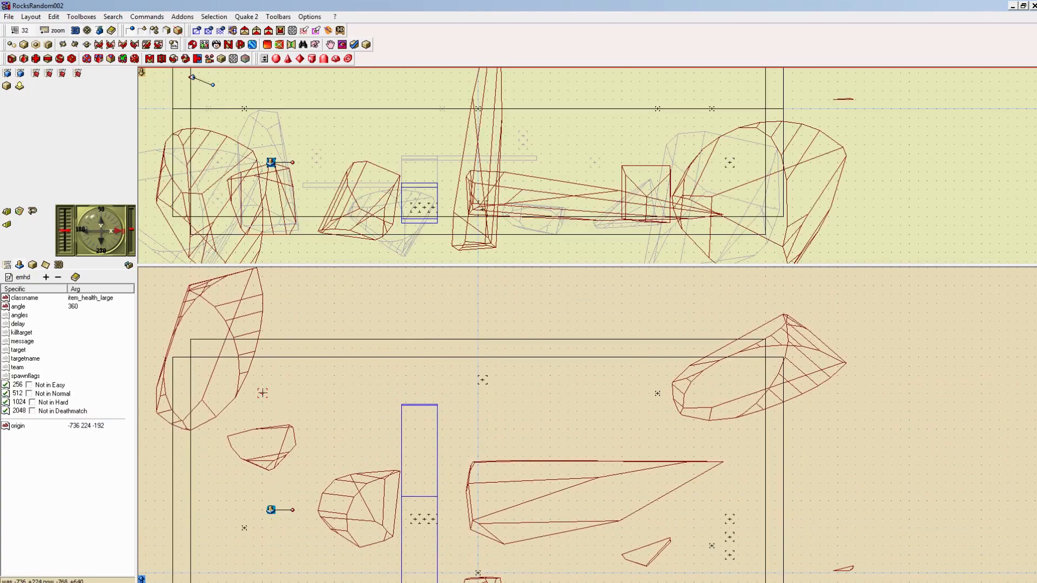
mouse_move(263, 393)
mouse_down()
mouse_move(571, 400)
mouse_move(607, 386)
mouse_up()
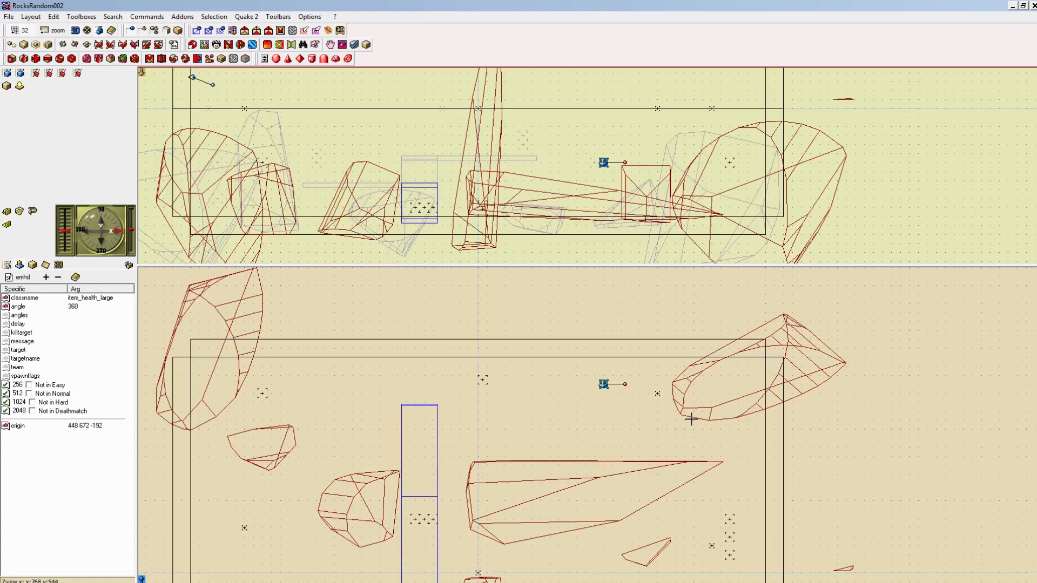
Step: Duplicate the large health item again and place the copy among the eastern rocks at 288 0 -192
mouse_move(715, 458)
right_down()
mouse_move(651, 382)
mouse_move(646, 352)
right_up()
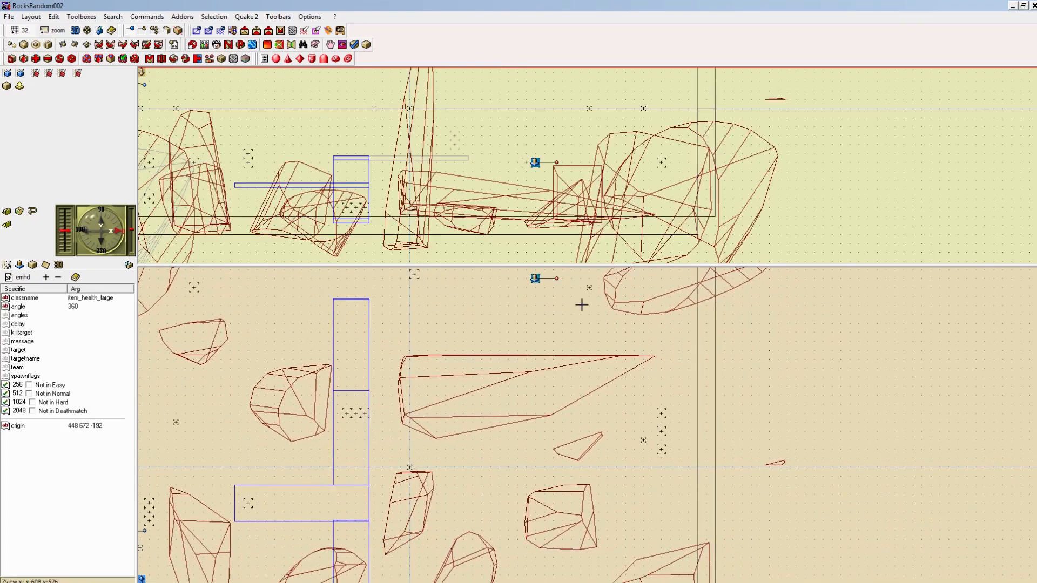
drag(535, 279, 625, 485)
mouse_move(678, 526)
right_down()
mouse_move(697, 342)
mouse_move(731, 455)
right_up()
drag(678, 415, 544, 395)
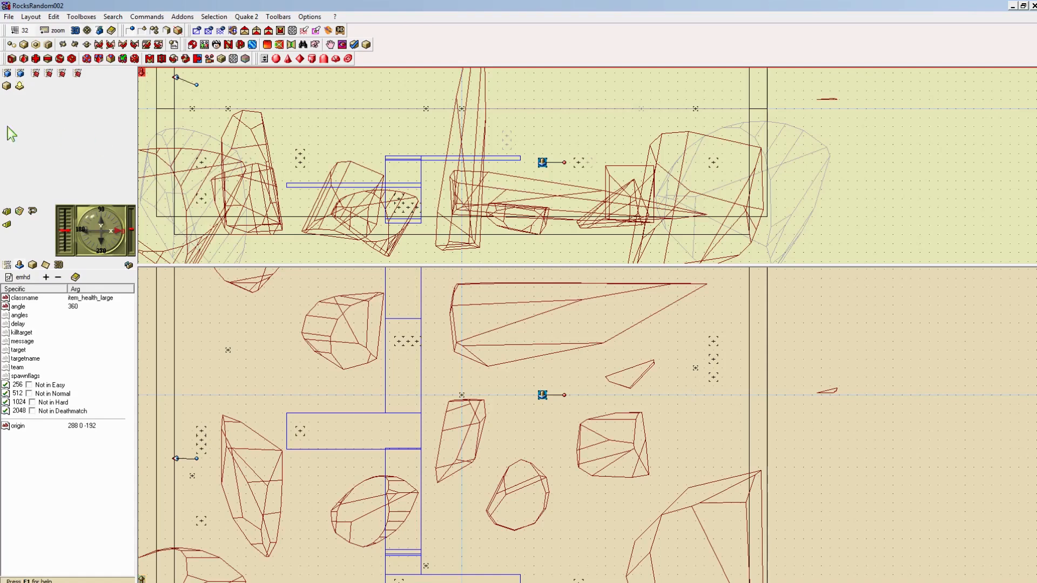
Step: Inspect the placed health and ammo items around the map in the full 3D view, then move that view aside
click(75, 30)
drag(71, 172, 742, 128)
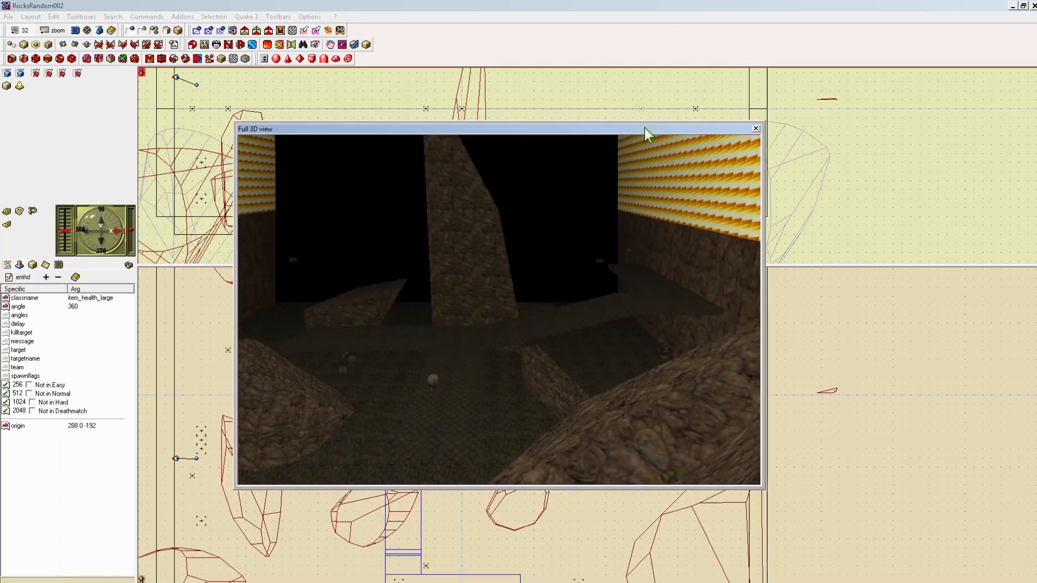
mouse_move(526, 308)
mouse_down()
mouse_move(547, 269)
mouse_move(492, 334)
mouse_move(489, 322)
mouse_move(560, 322)
mouse_move(655, 345)
mouse_move(678, 363)
mouse_up()
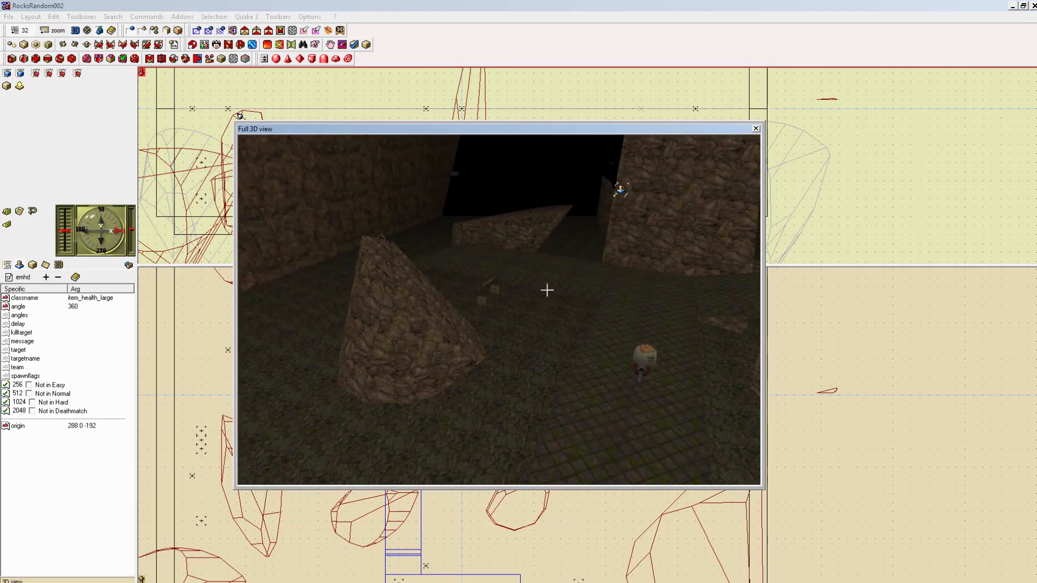
mouse_move(557, 227)
mouse_down()
mouse_move(535, 216)
mouse_move(461, 245)
mouse_move(448, 236)
mouse_up()
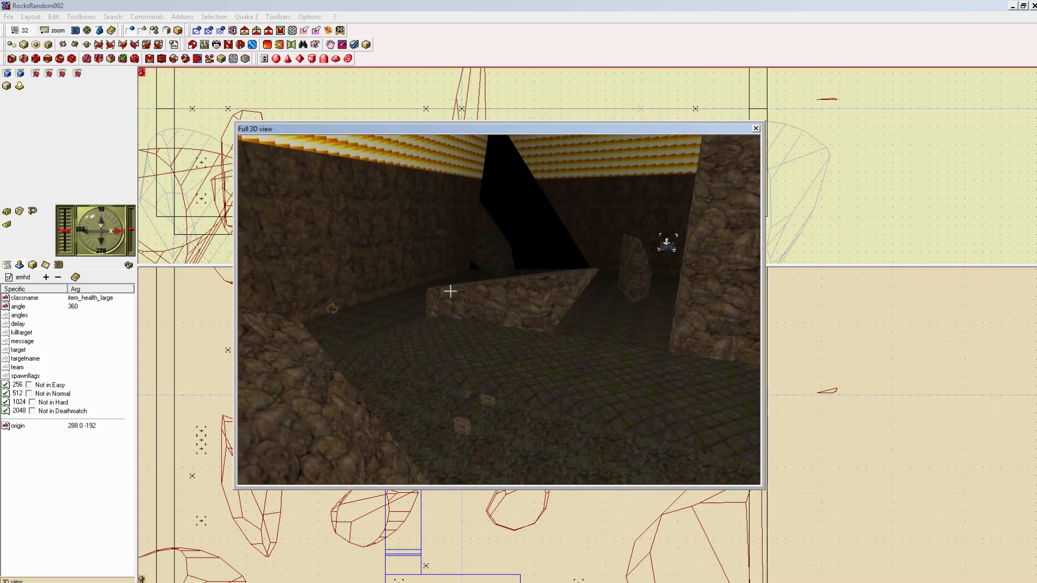
drag(668, 277, 649, 223)
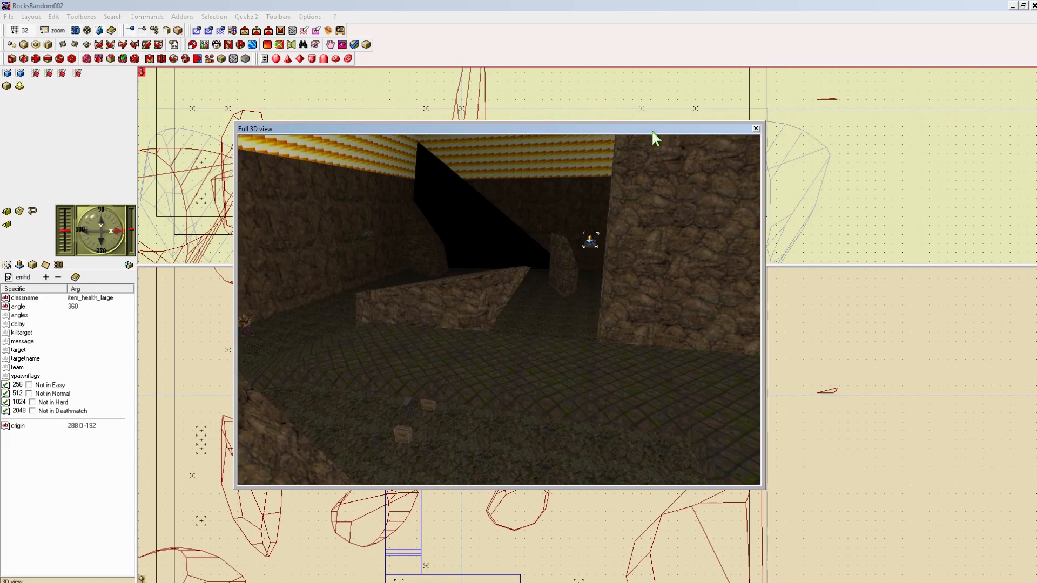
drag(651, 129, 6, 133)
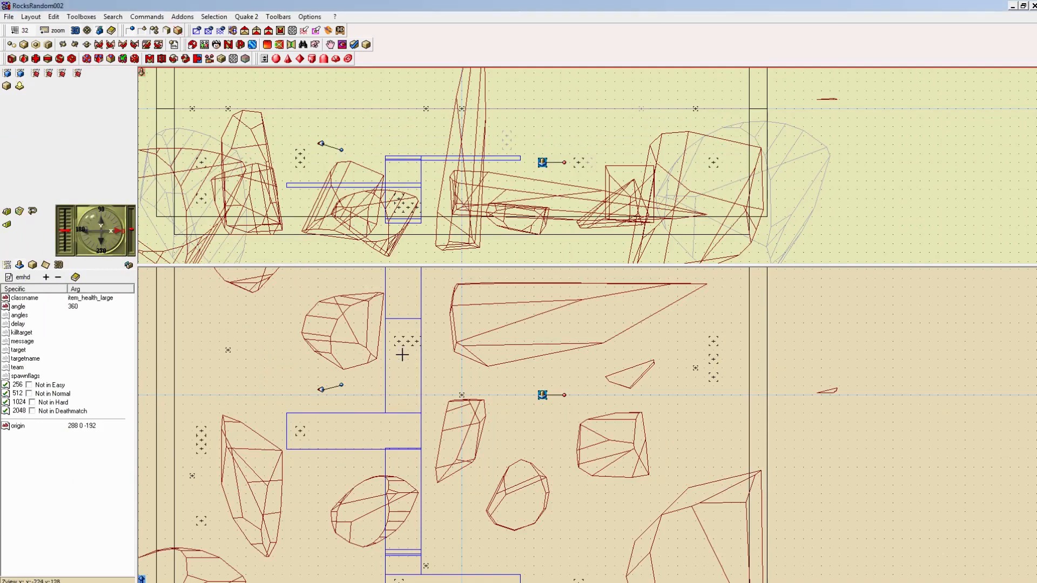
Step: Put info_player_start into a new group in the object tree and name the group InfoPlayer
click(7, 265)
click(6, 337)
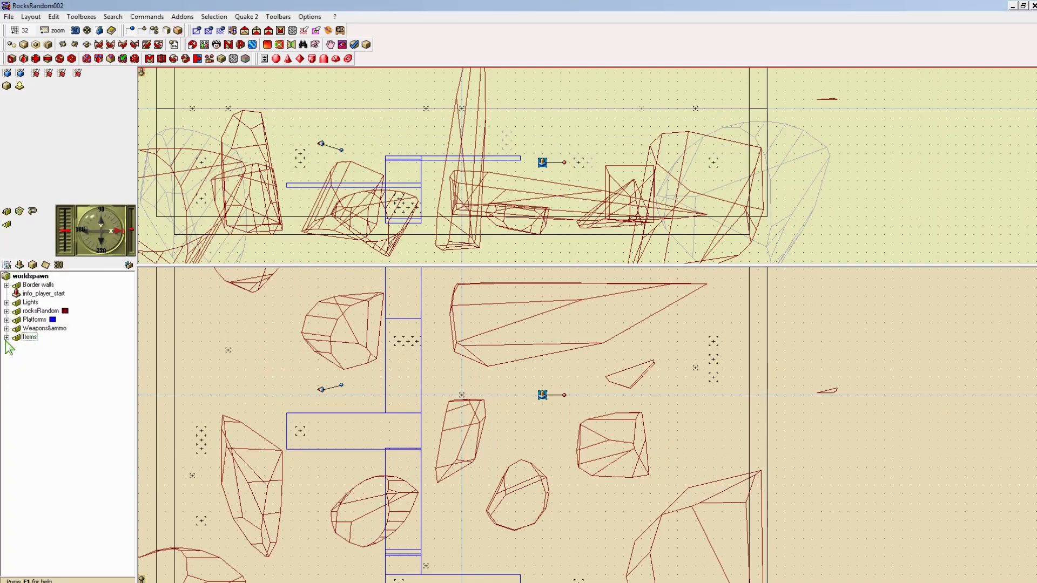
click(54, 293)
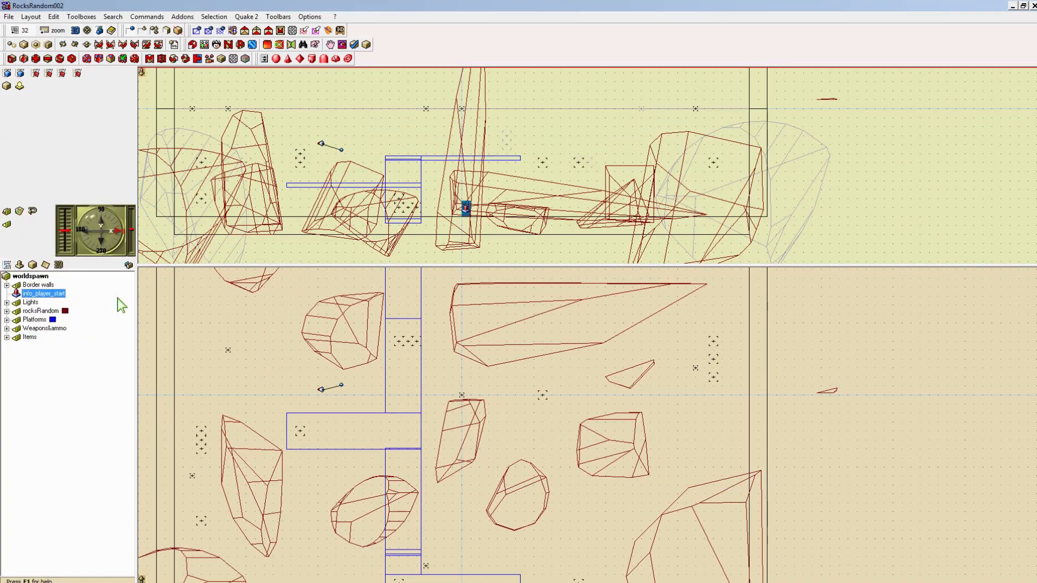
click(7, 226)
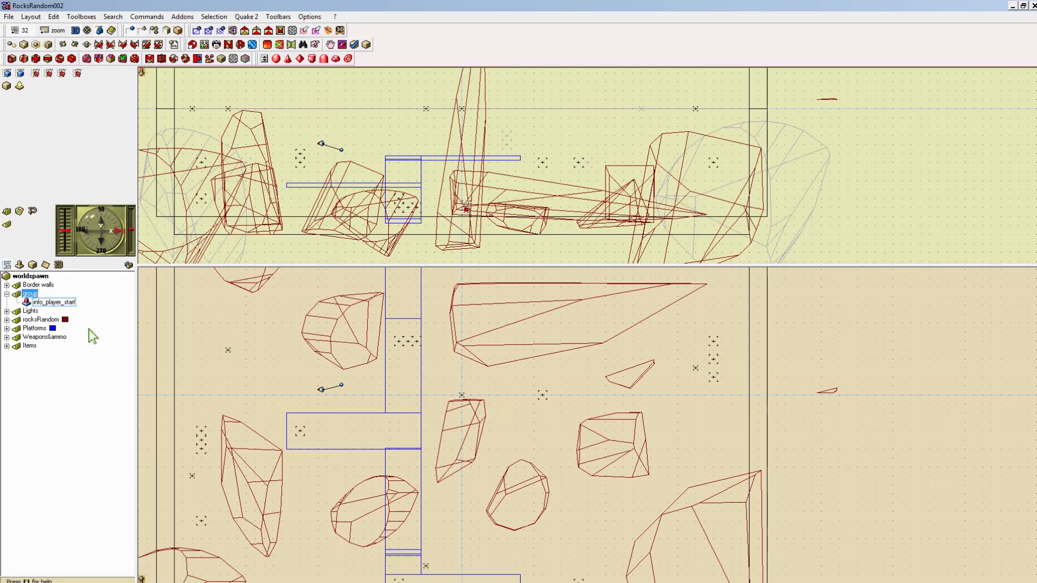
text(InfoPlaye)
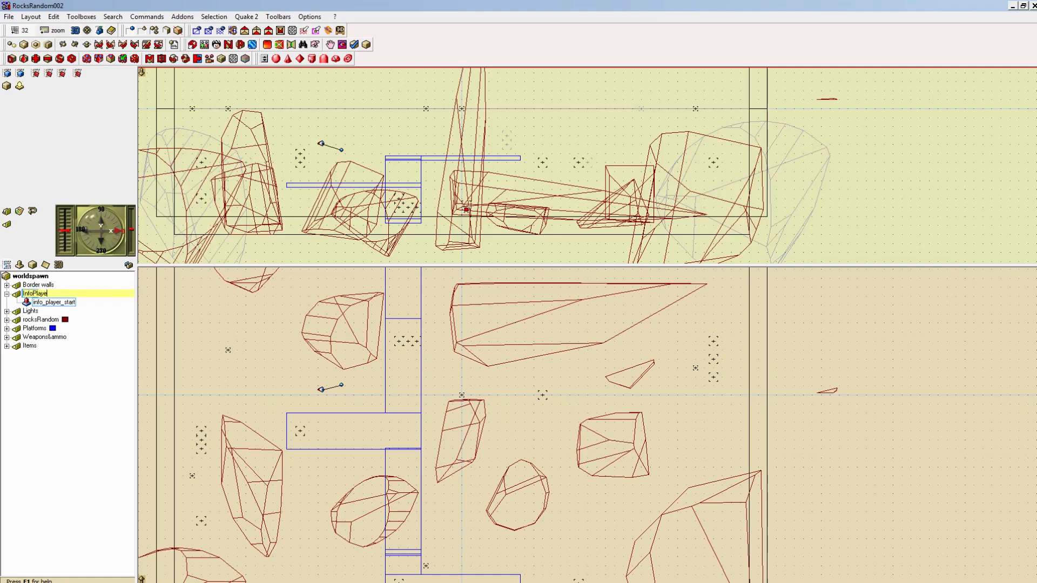
text(r)
key(Return)
Step: Insert an info_player_deathmatch entity from the Info_Player entities into the InfoPlayer group
click(54, 302)
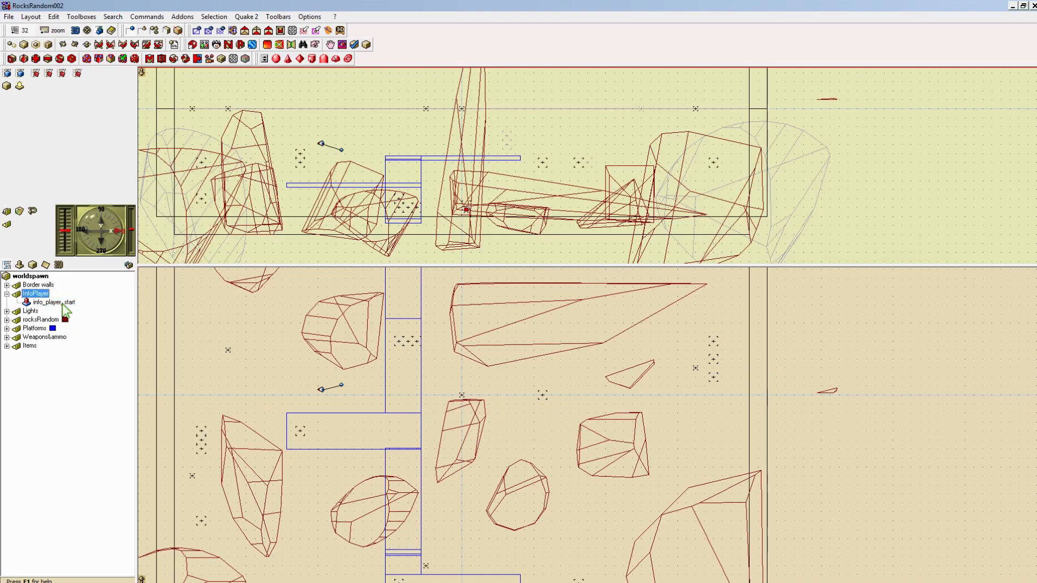
middle_drag(507, 377, 572, 459)
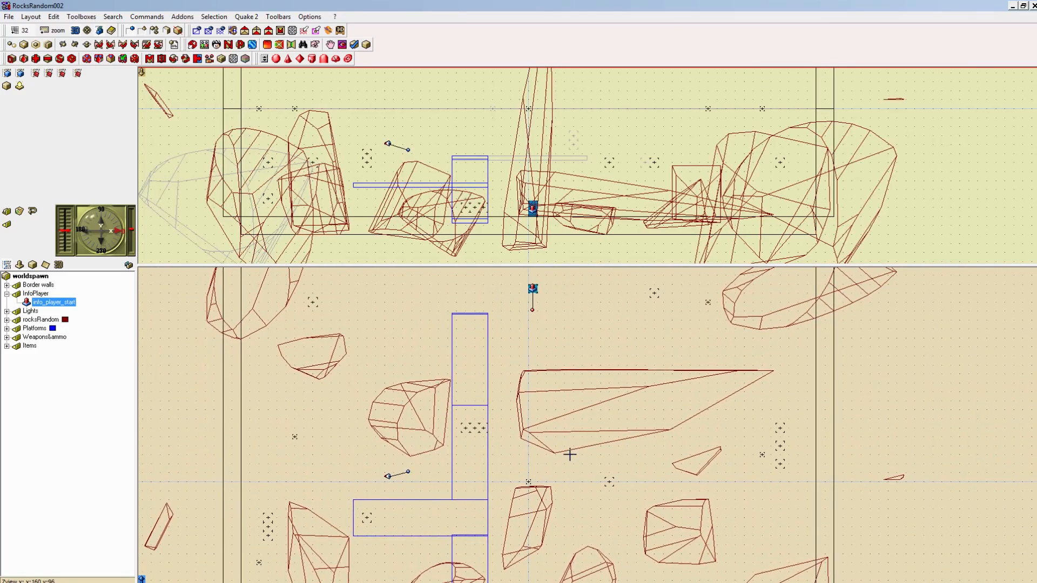
key(Insert)
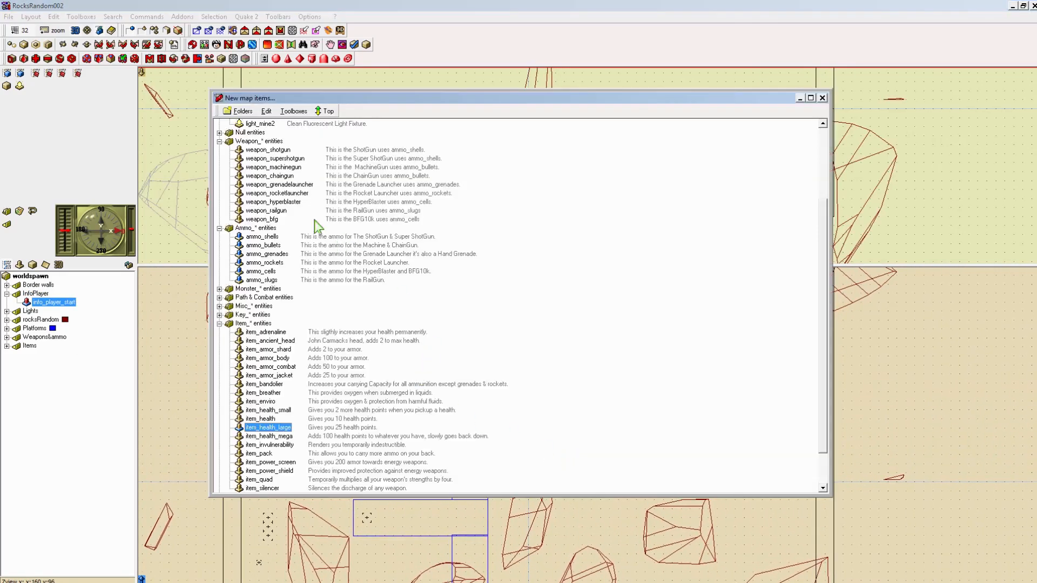
click(220, 229)
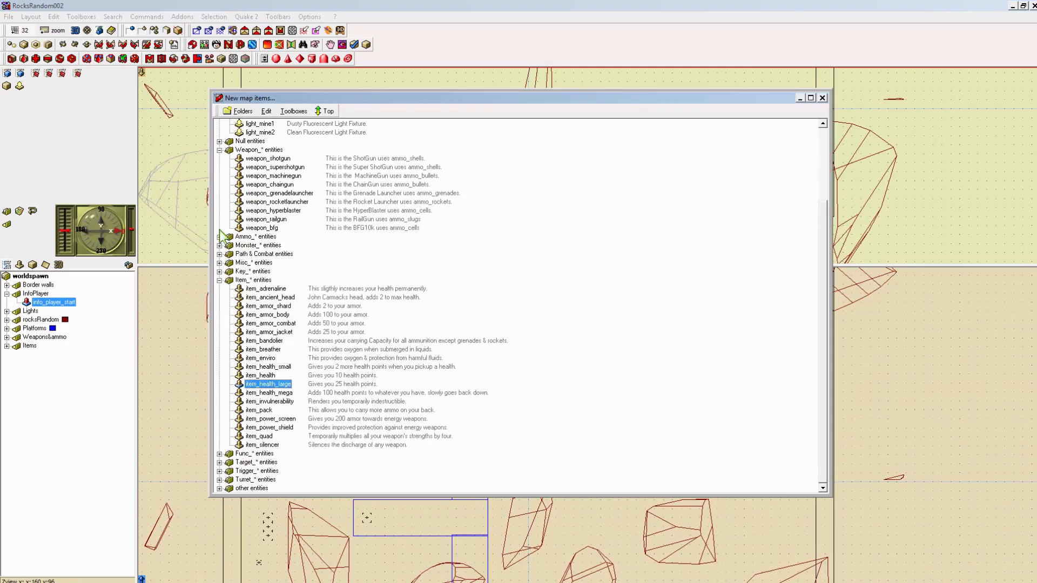
click(220, 281)
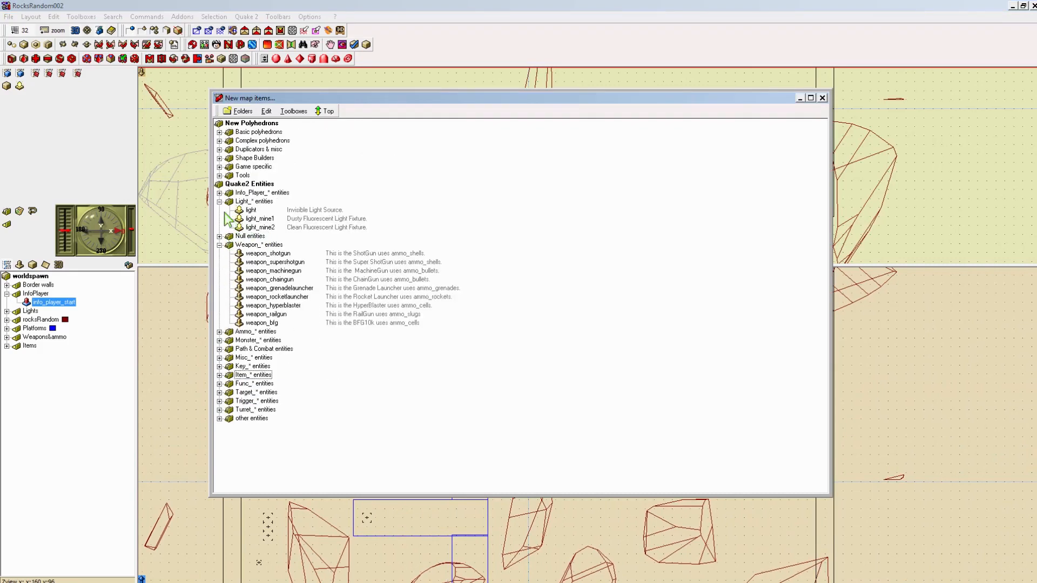
click(219, 192)
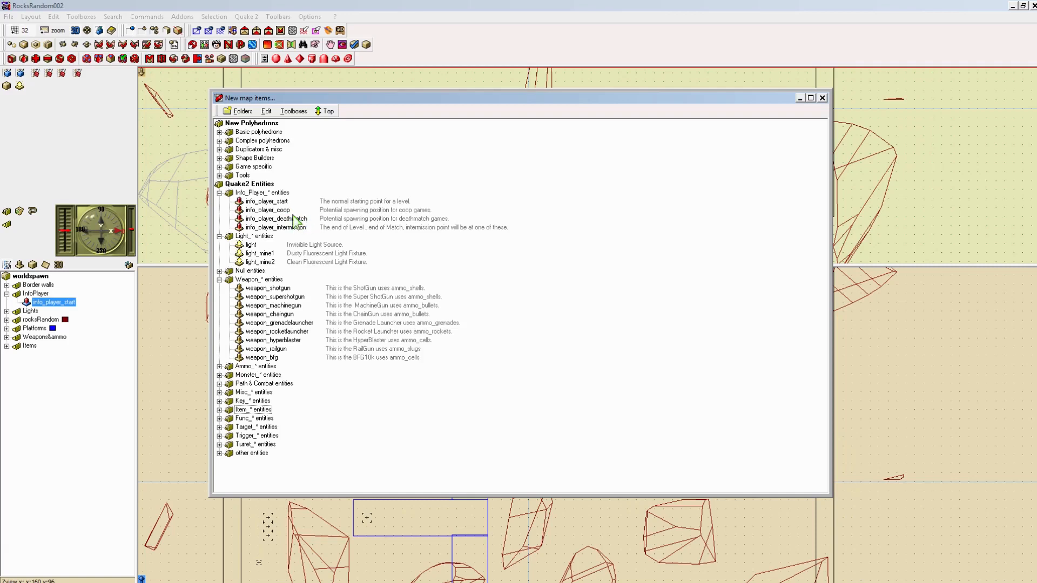
double_click(275, 219)
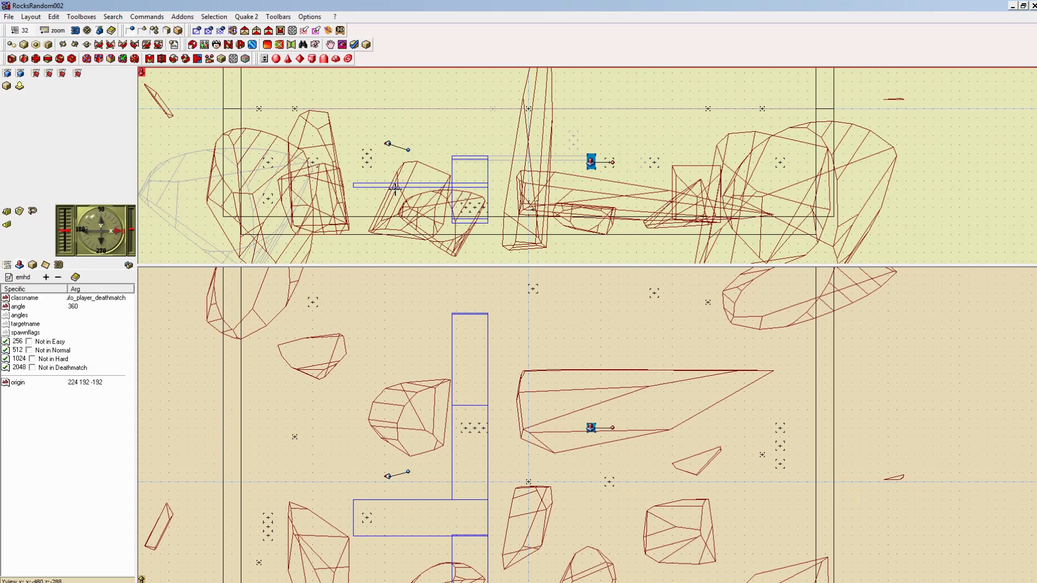
Step: Move the deathmatch spawn onto the east end of the middle cross platform at -192 -128 -224
click(19, 32)
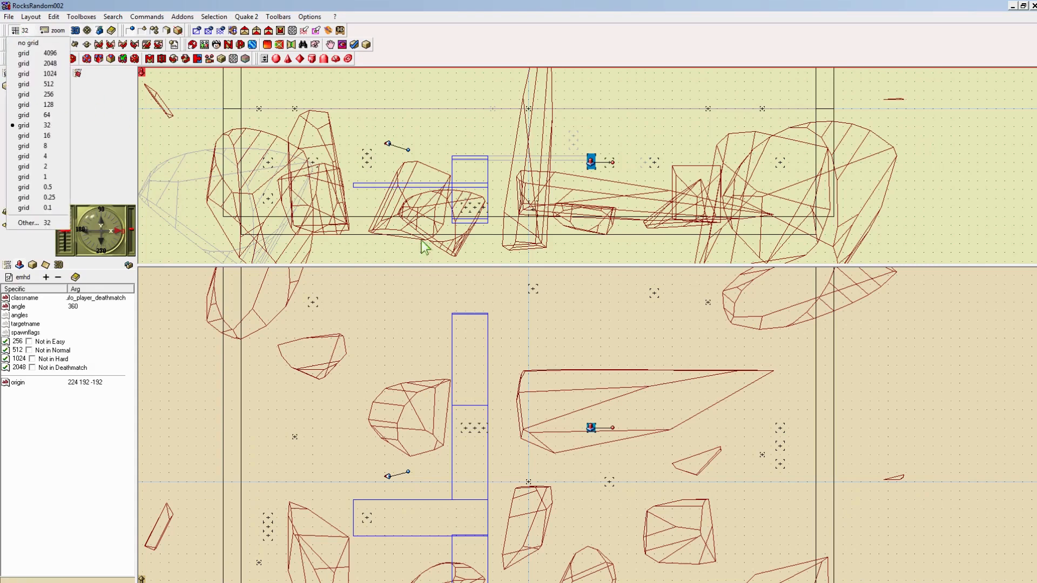
click(590, 428)
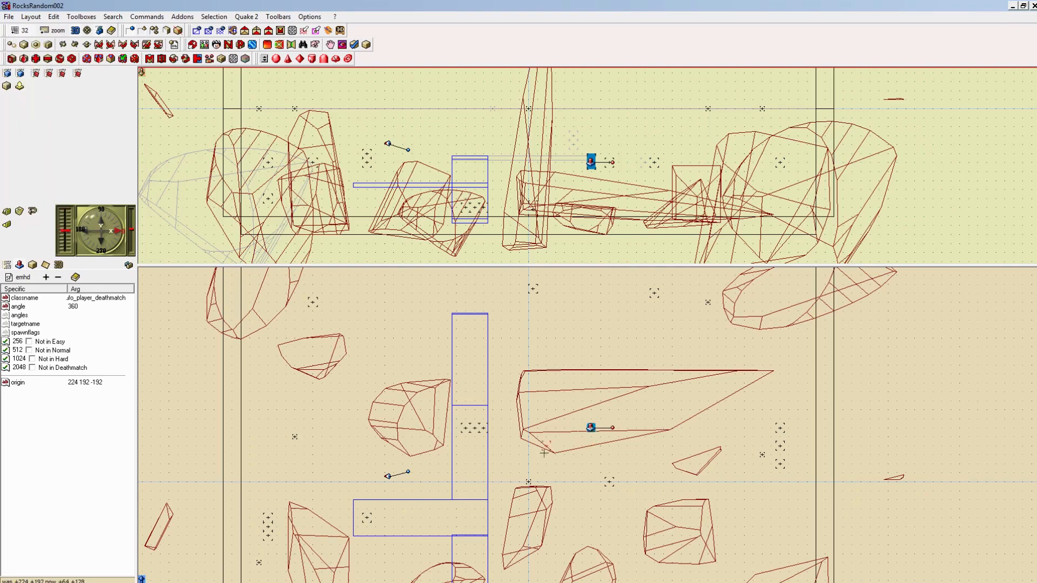
drag(591, 428, 474, 518)
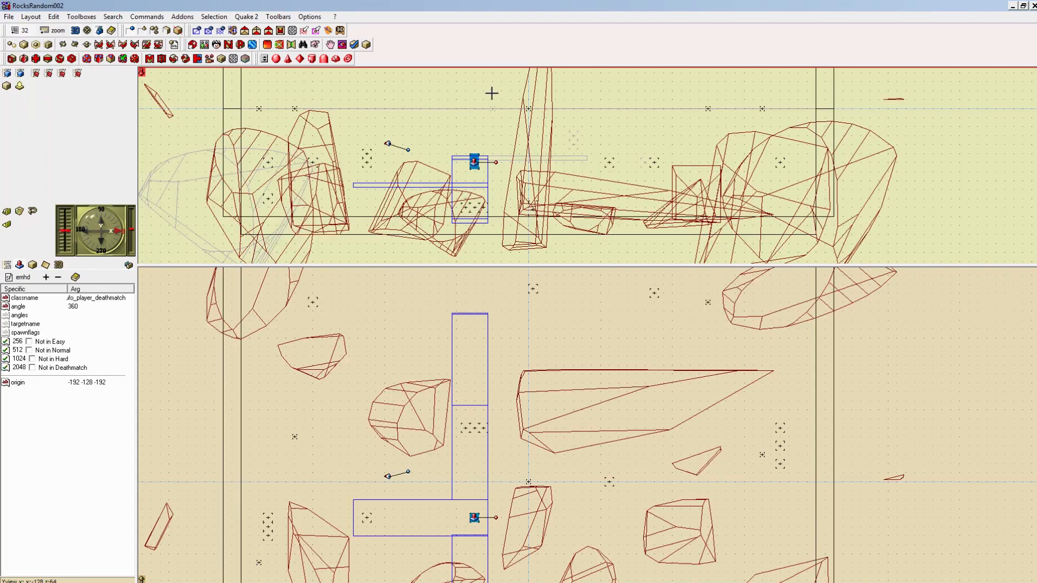
key(Down)
key(Down)
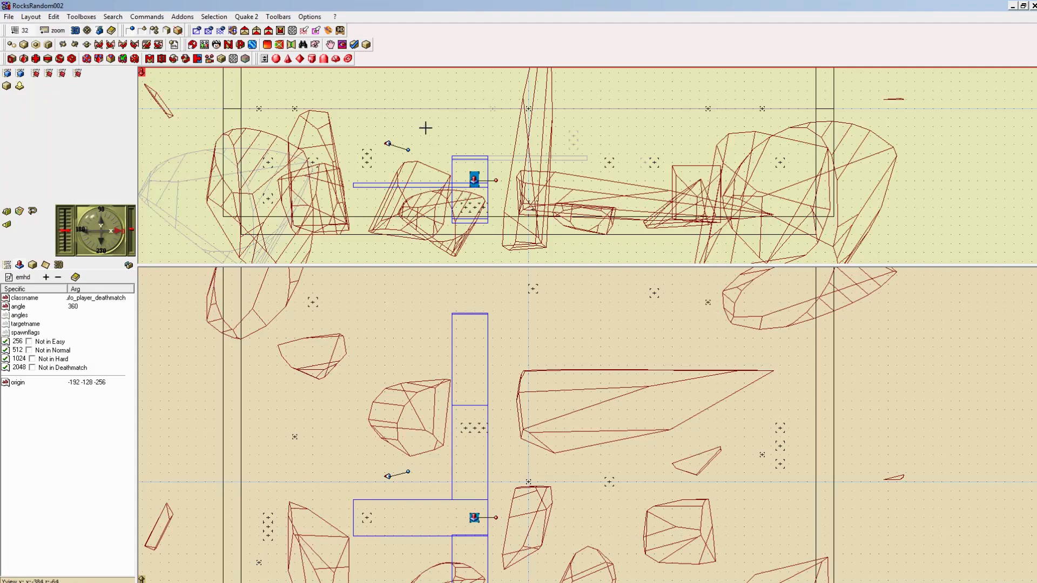
key(Up)
Step: Set the grid to 16 and lower the deathmatch spawn to -192 -128 -240
click(19, 31)
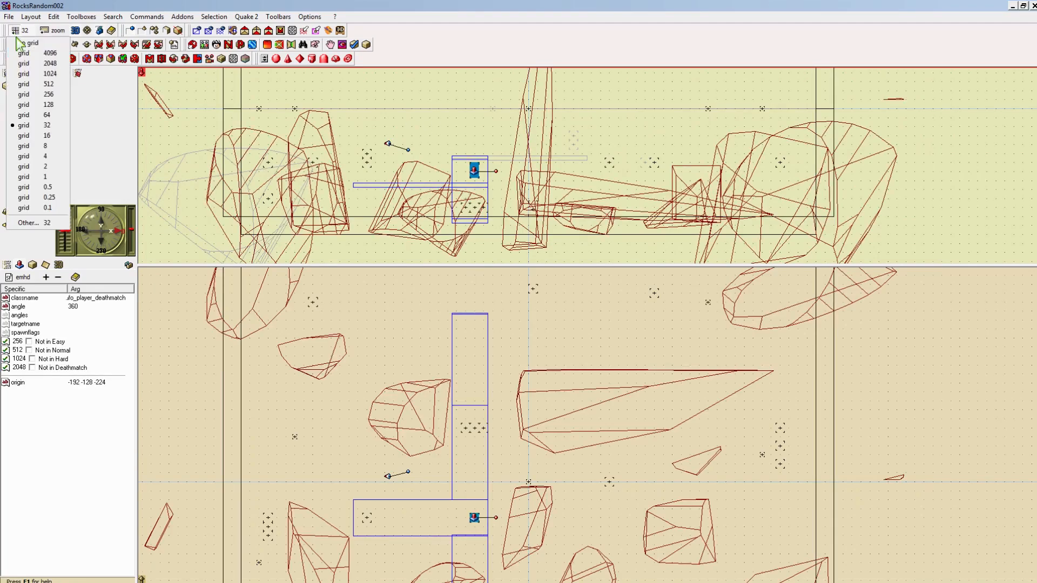
click(54, 135)
key(Down)
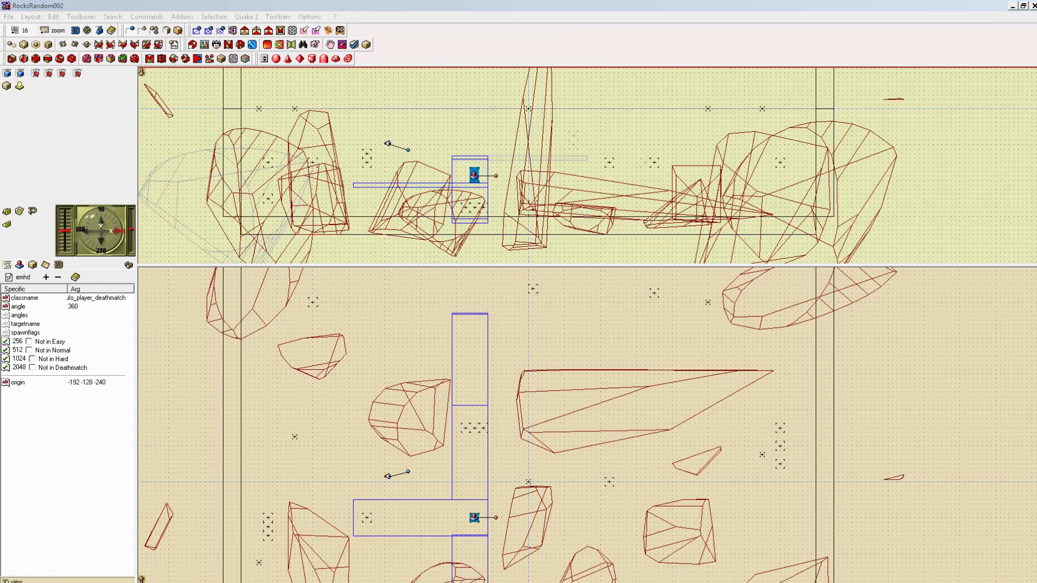
Step: Check how the deathmatch spawn sits on the platform in the full 3D view
drag(0, 227, 708, 160)
drag(687, 348, 637, 357)
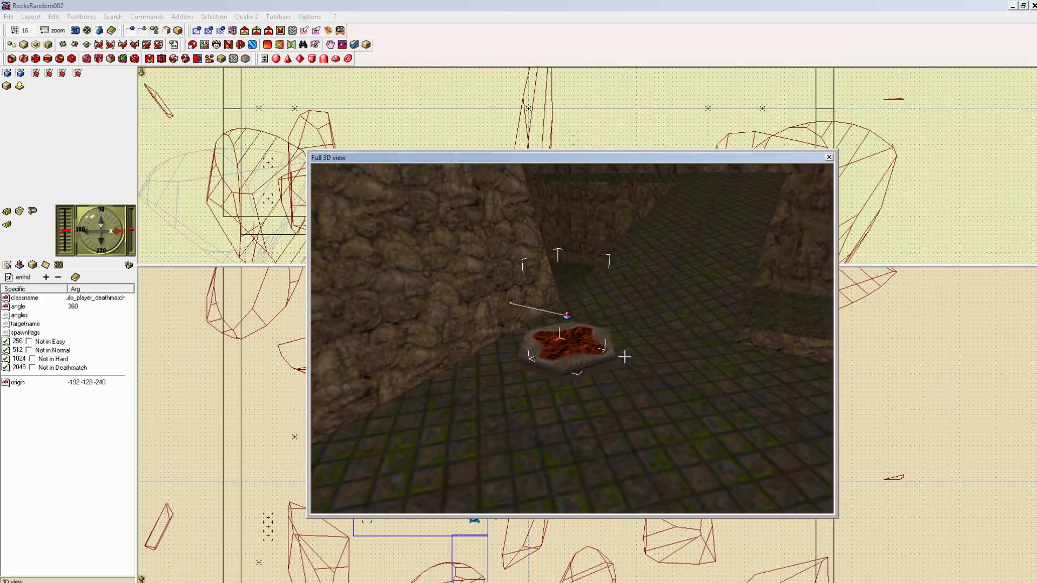
Step: Open the list of grid sizes
click(19, 31)
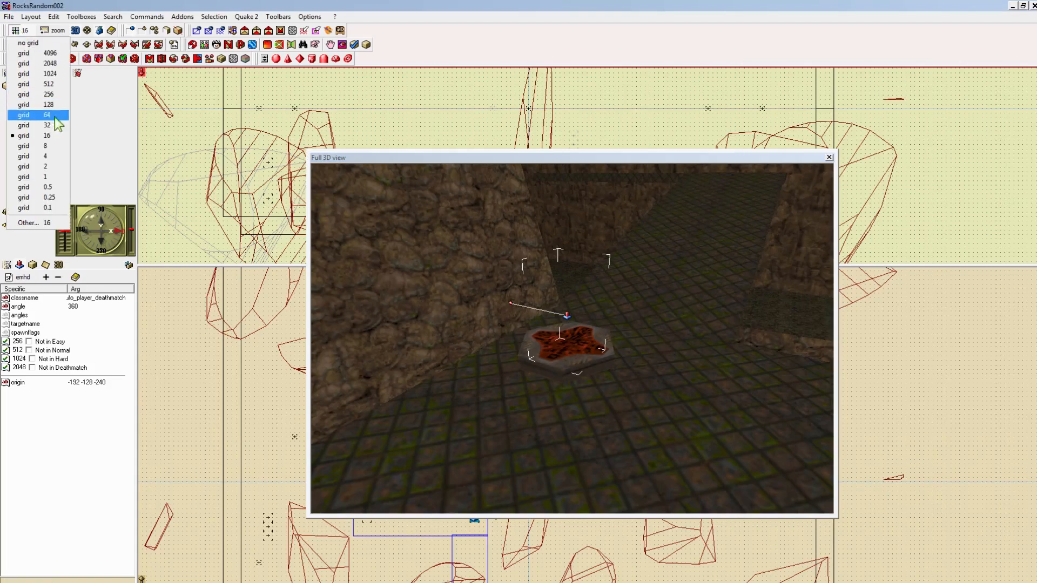
Step: Set the grid to 8 and lower the info_player_deathmatch start above the platform to z -248
click(57, 147)
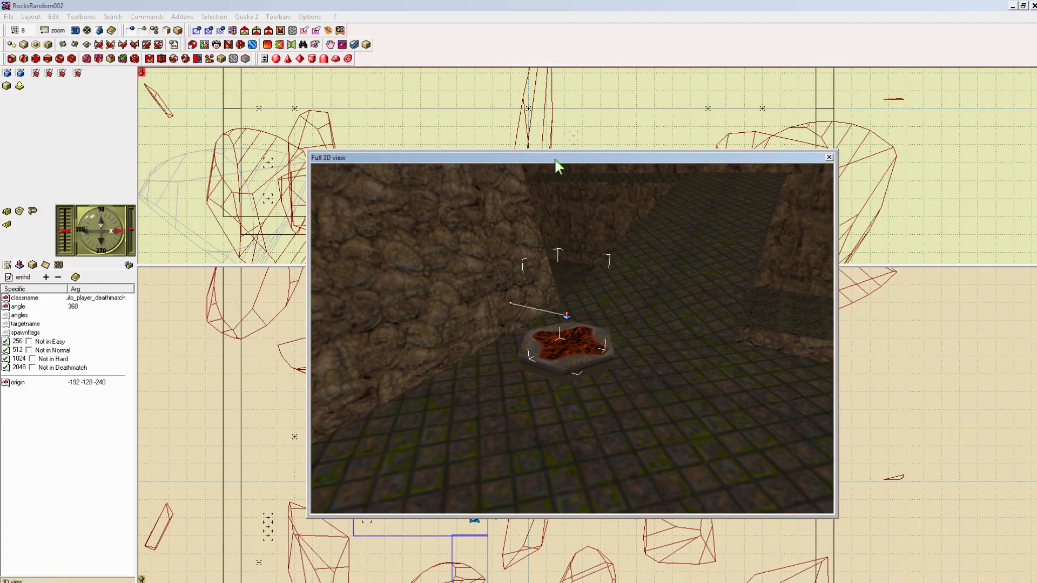
drag(554, 158, 269, 214)
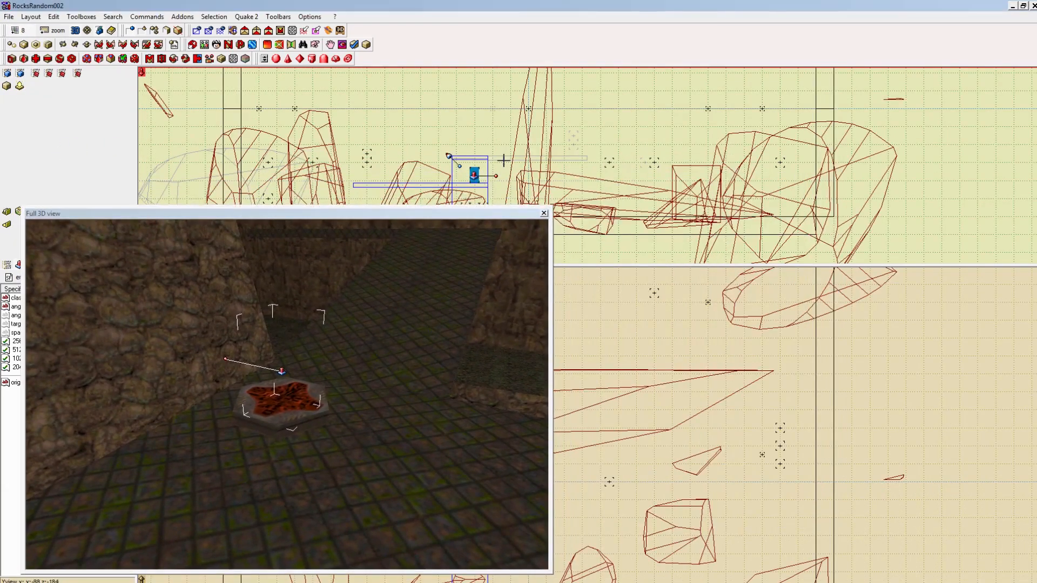
click(528, 141)
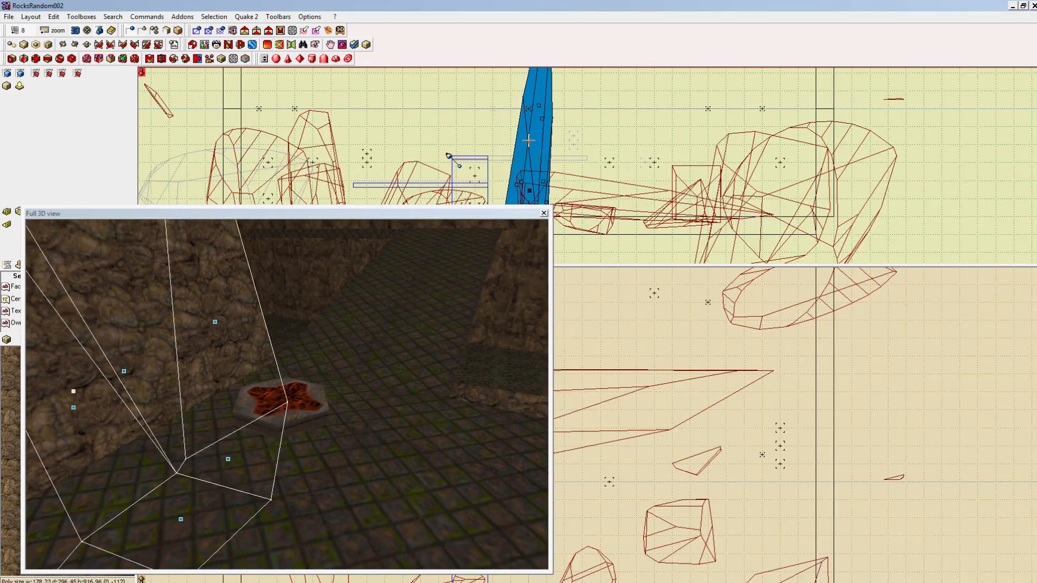
click(473, 174)
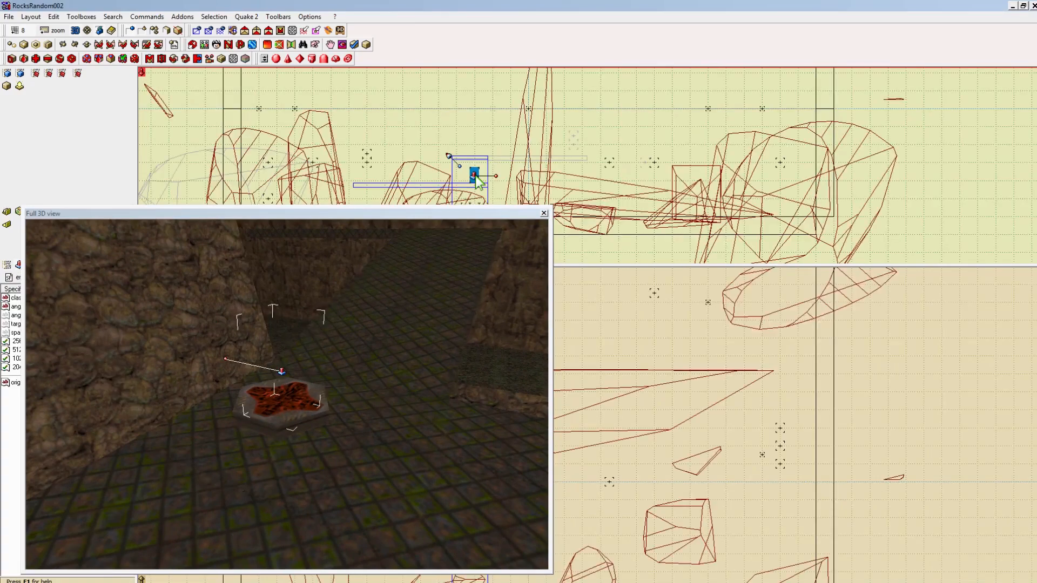
drag(477, 174, 476, 177)
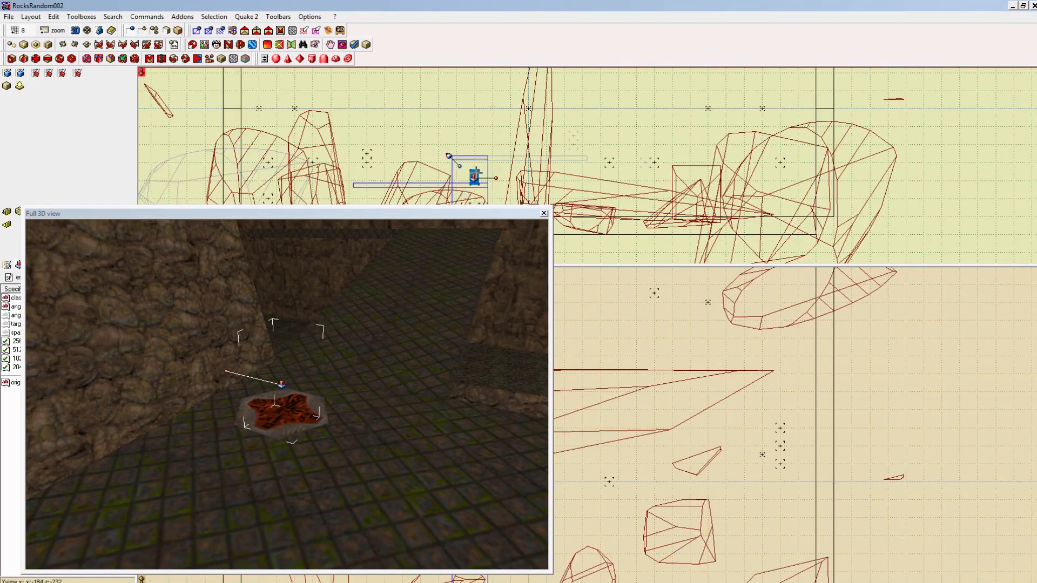
Step: Try fine vertical nudges of the deathmatch start on a grid of 2
click(15, 30)
click(66, 174)
key(Down)
key(Down)
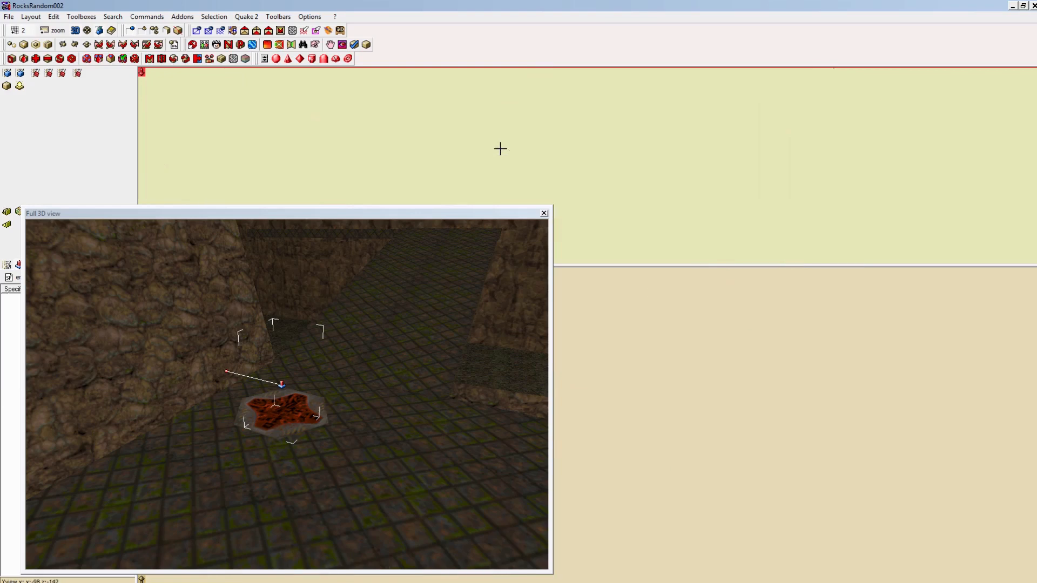
key(Up)
key(Down)
key(Up)
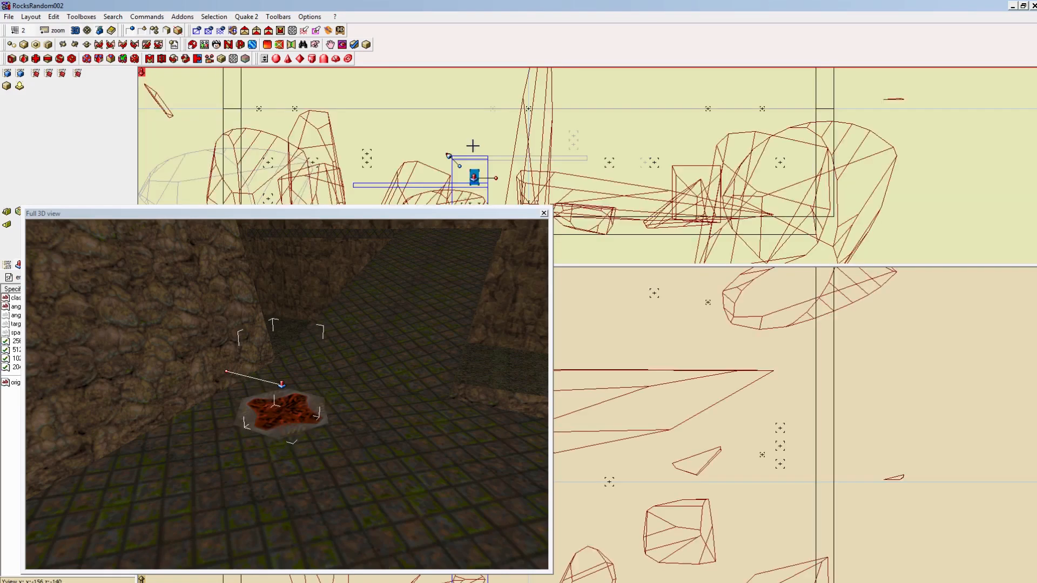
Step: Set the grid to 16 and turn the deathmatch start to face angle 178
click(16, 31)
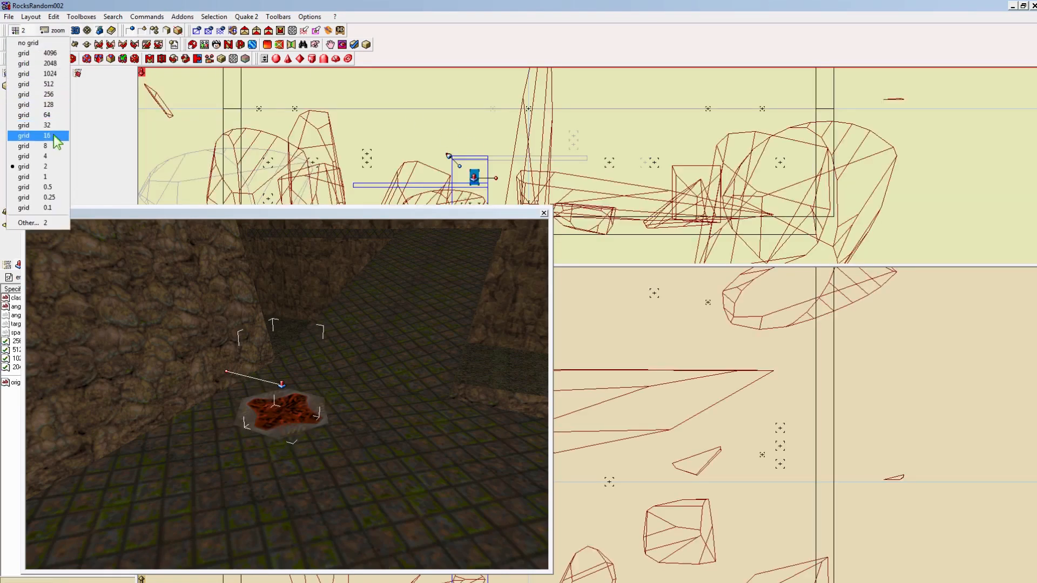
click(24, 136)
drag(394, 210, 0, 209)
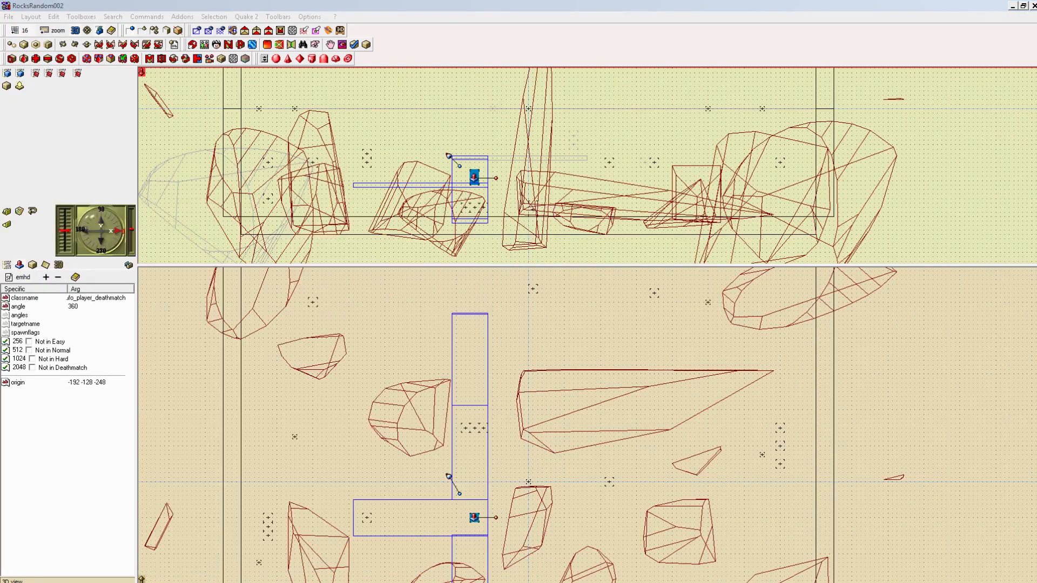
click(7, 265)
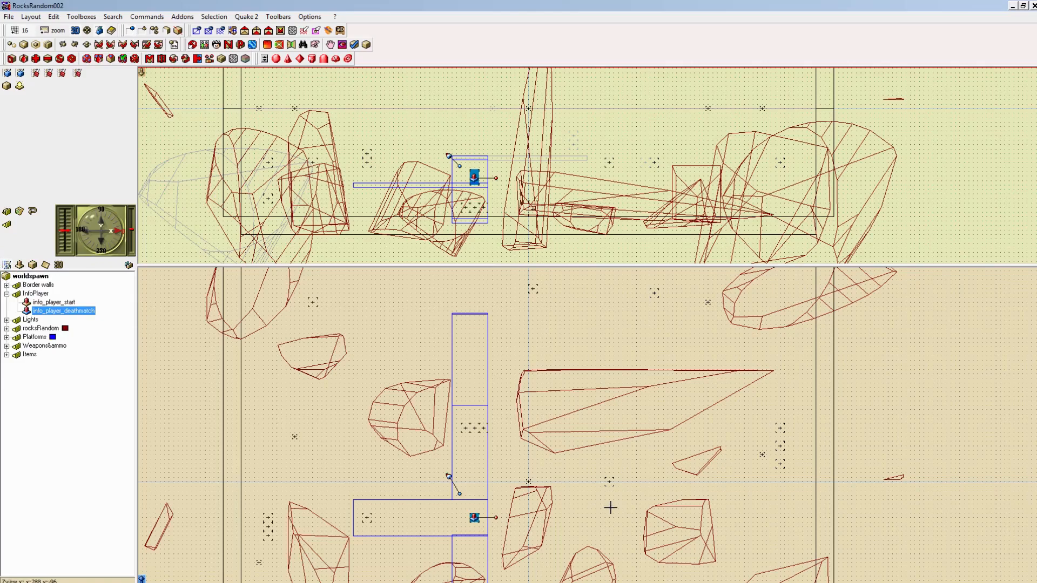
right_drag(544, 493, 596, 385)
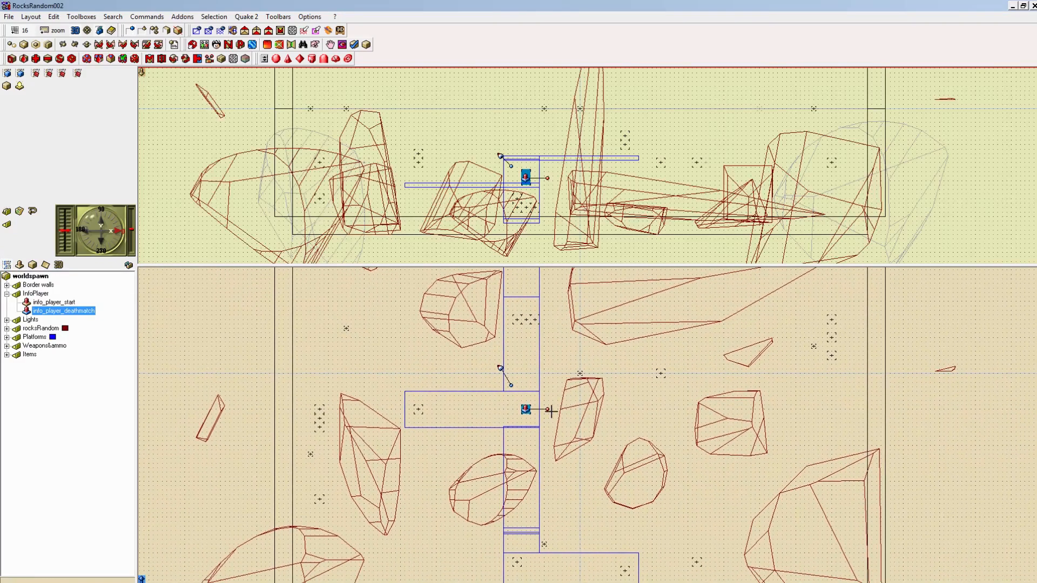
drag(547, 407, 462, 405)
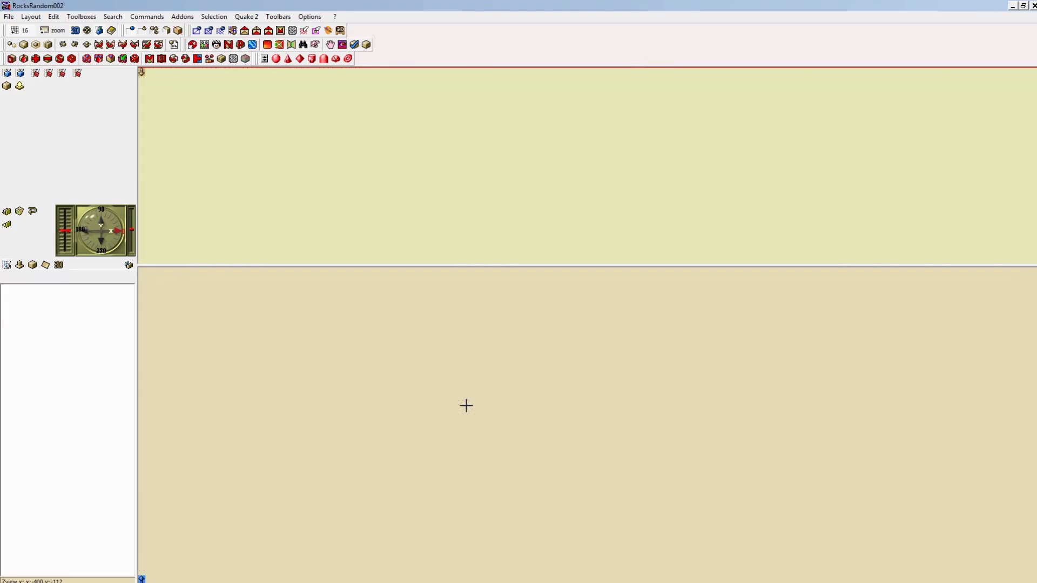
Step: Place a copy of the deathmatch start near the east wall at x 928, y -192 and lower it to z -376
drag(526, 410, 842, 428)
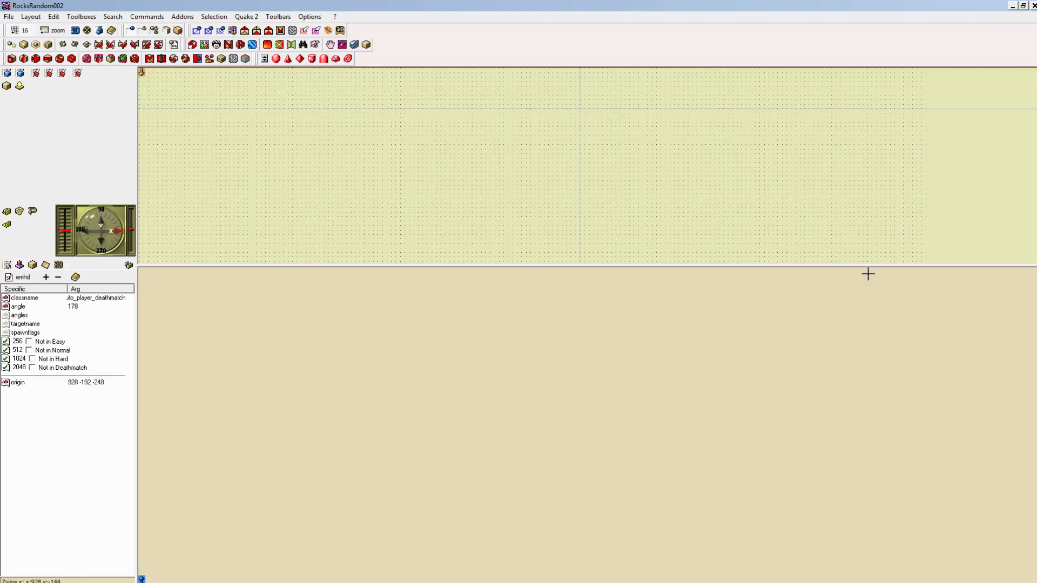
key(Down)
key(Down)
key(Down)
key(Down)
key(Down)
key(Down)
key(Down)
key(Down)
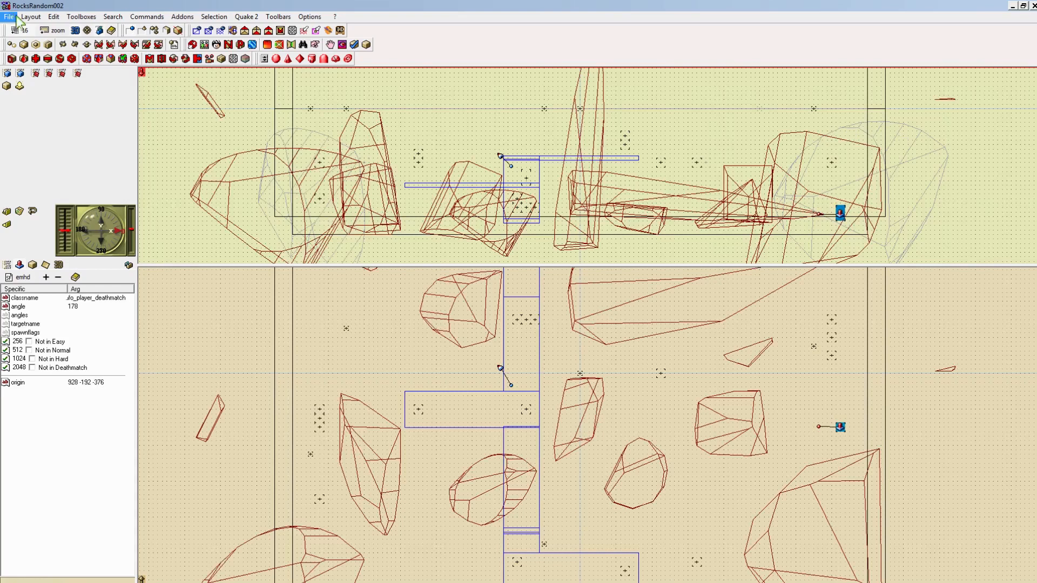
Step: Show the east-wall deathmatch start in the full 3D view and raise it to z -368 on a grid of 2
click(75, 31)
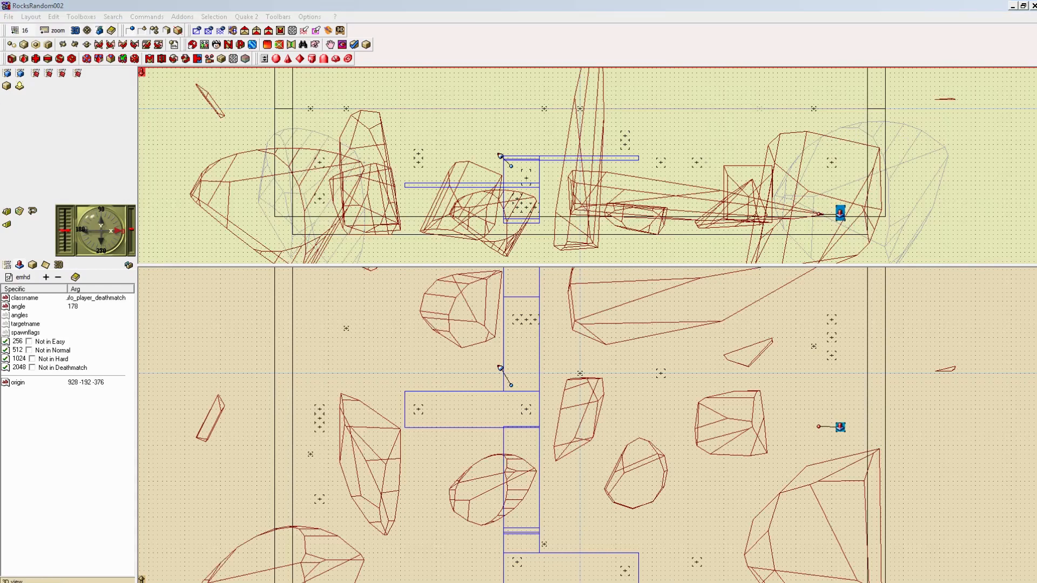
drag(415, 174, 679, 150)
mouse_move(540, 265)
mouse_down()
mouse_move(437, 280)
mouse_move(431, 260)
mouse_move(473, 279)
mouse_move(510, 247)
mouse_move(498, 247)
mouse_move(497, 231)
mouse_move(553, 310)
mouse_move(585, 329)
mouse_move(646, 333)
mouse_move(596, 355)
mouse_move(736, 377)
mouse_move(678, 378)
mouse_up()
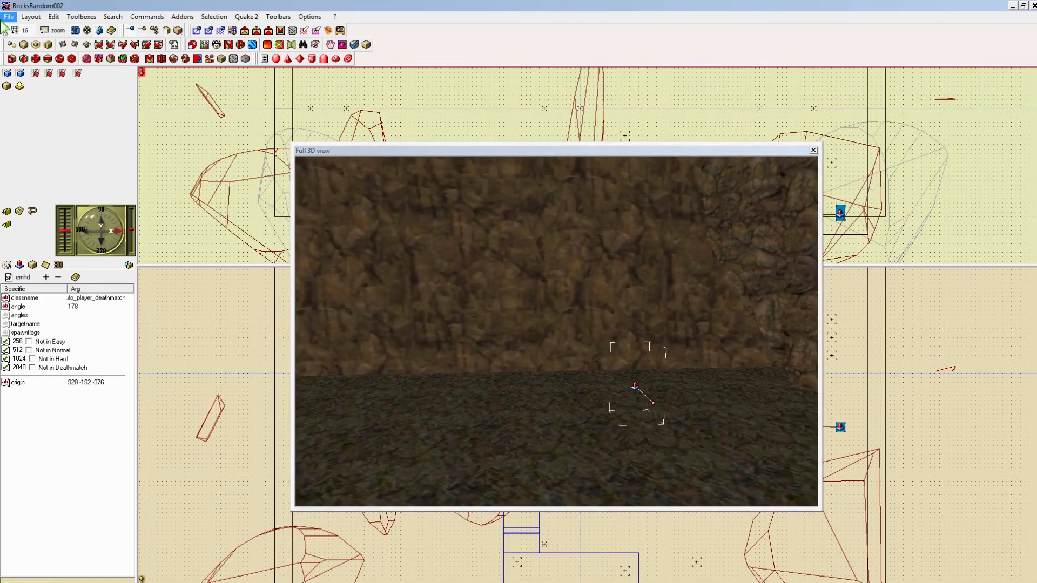
click(17, 31)
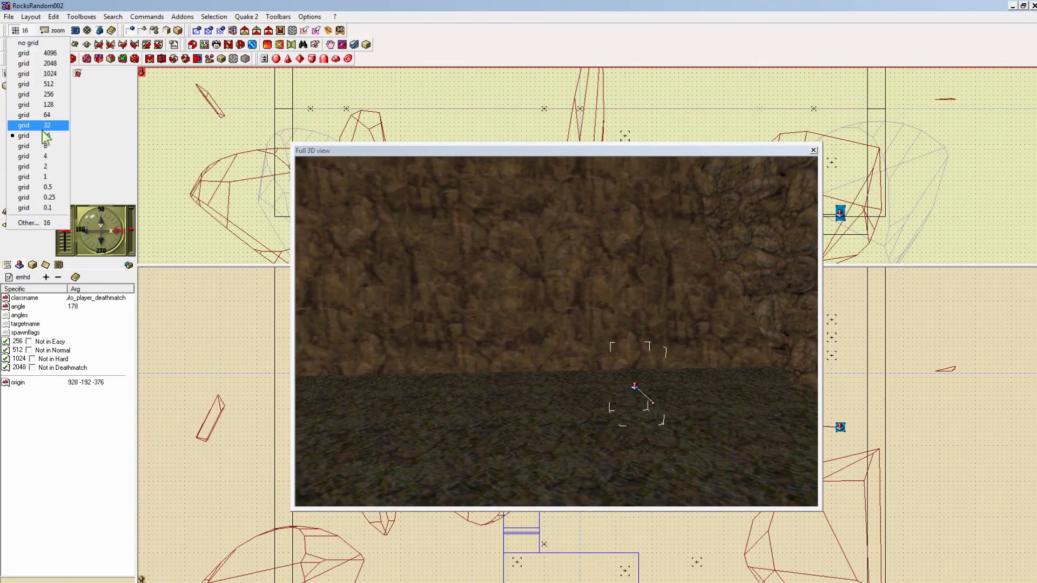
click(50, 167)
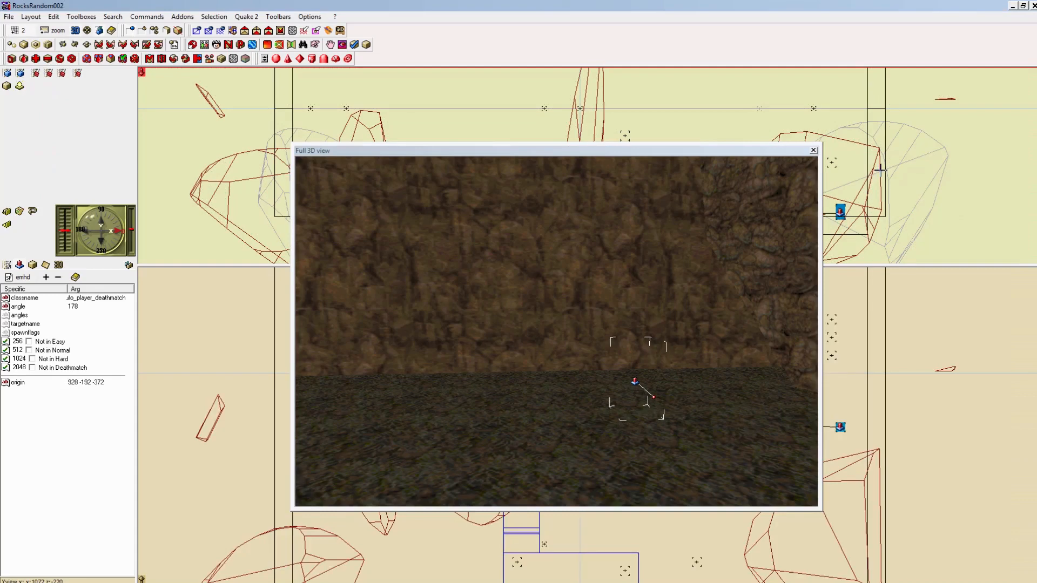
key(Up)
key(Up)
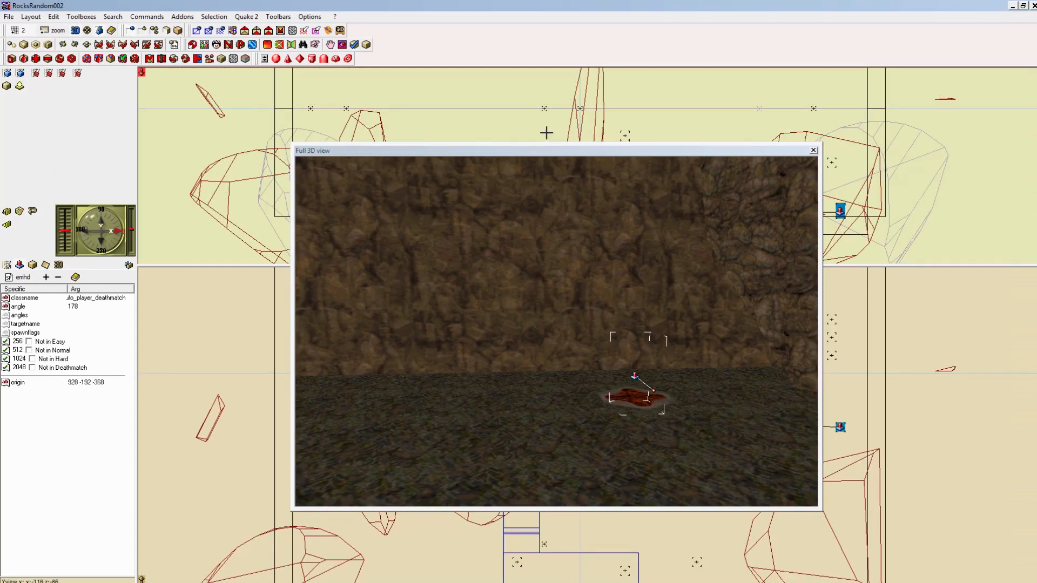
Step: On a grid of 16, place another copy of the deathmatch start at x -960, y 288 and turn it to angle 271
drag(595, 151, 0, 91)
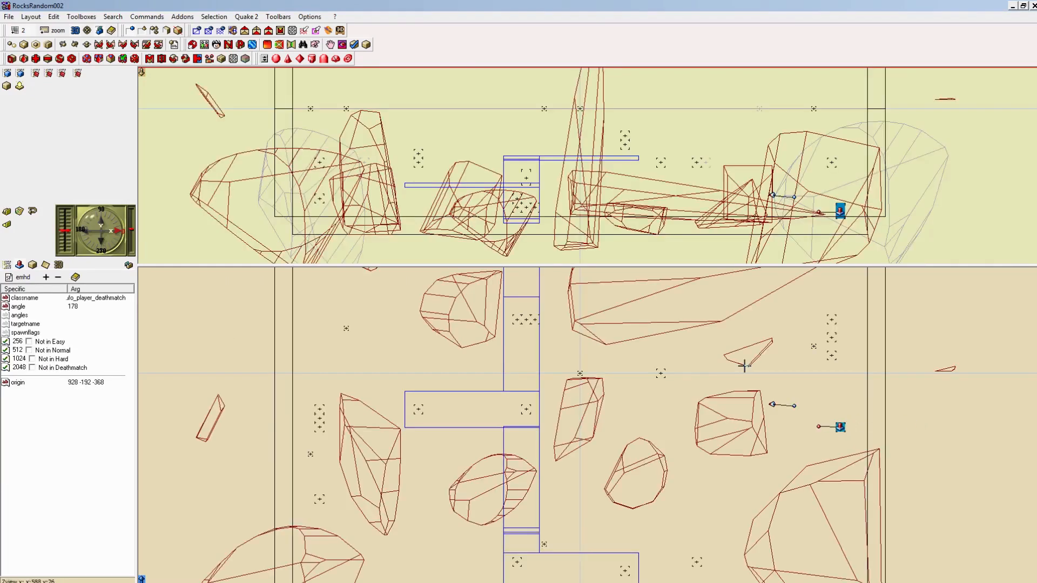
click(20, 30)
click(54, 142)
drag(841, 426, 310, 451)
drag(309, 291, 310, 292)
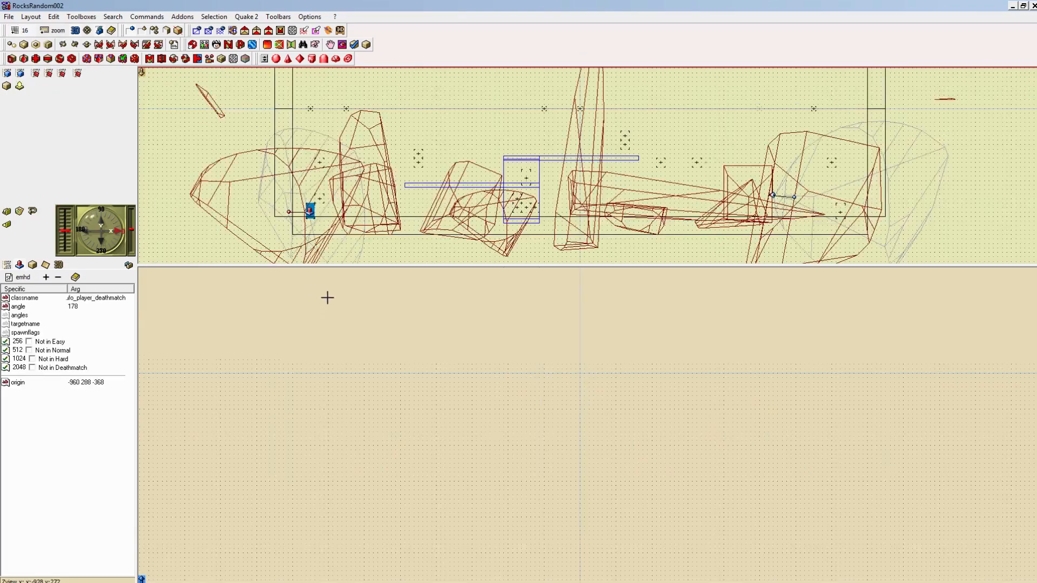
drag(311, 358, 311, 359)
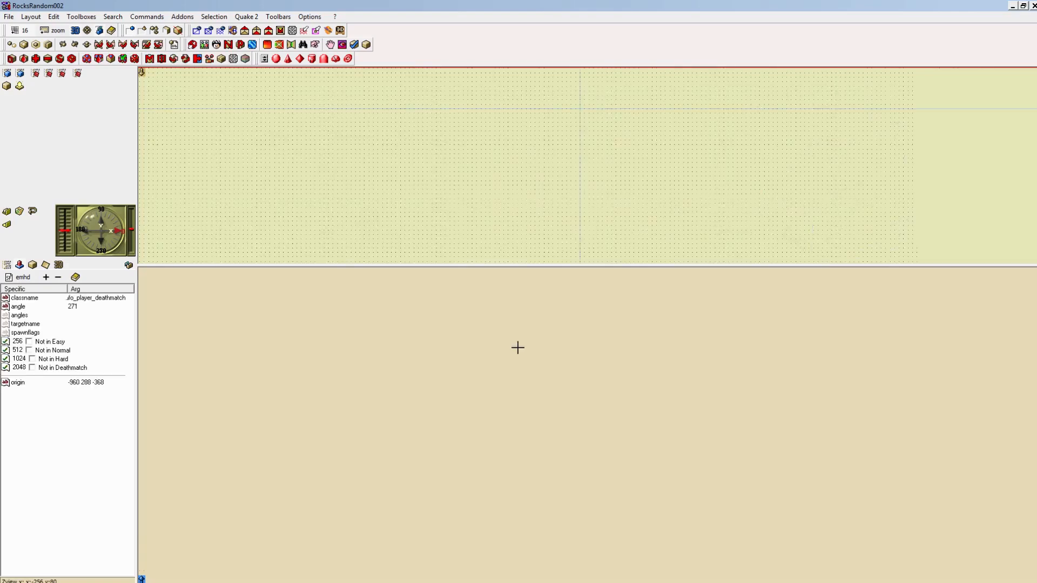
Step: Place another copy of the deathmatch start near the north wall at x 192, y 704
right_drag(516, 346, 490, 499)
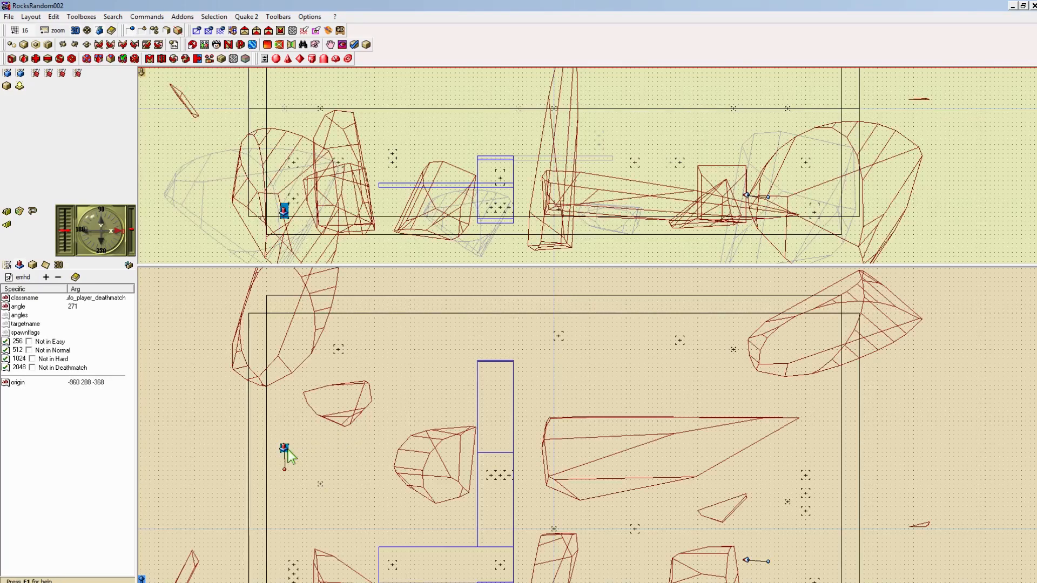
drag(287, 451, 571, 391)
drag(606, 331, 607, 332)
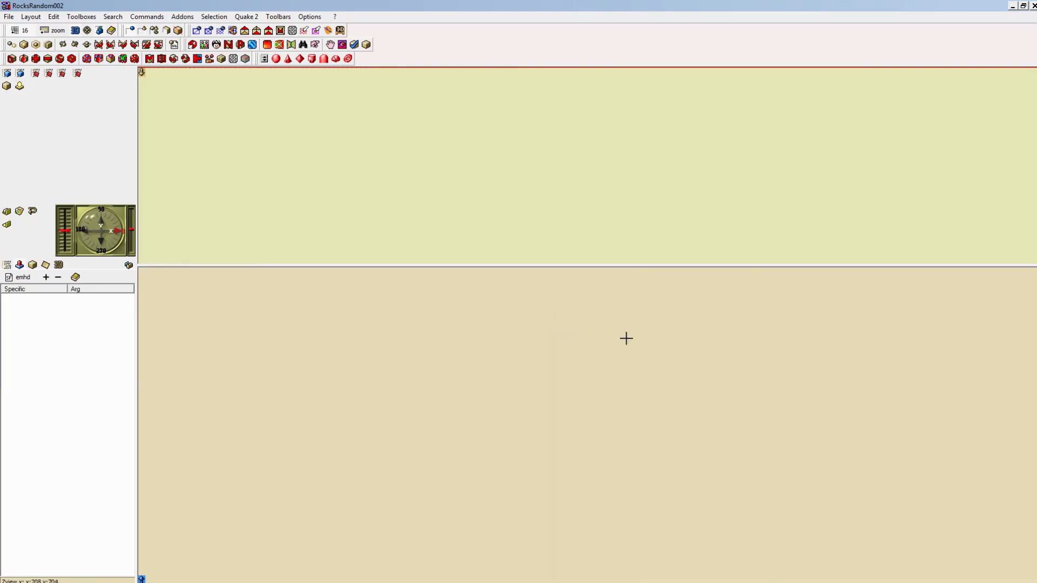
Step: Make one more copy of the deathmatch start and place it near the south wall at x -144, y -704
scroll(762, 439, down, 5)
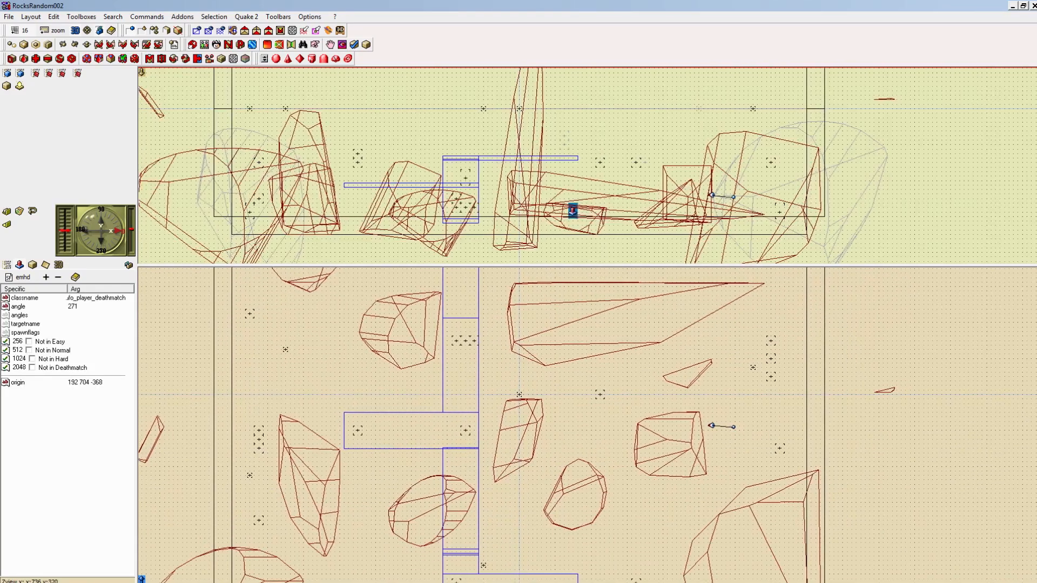
right_drag(724, 394, 756, 378)
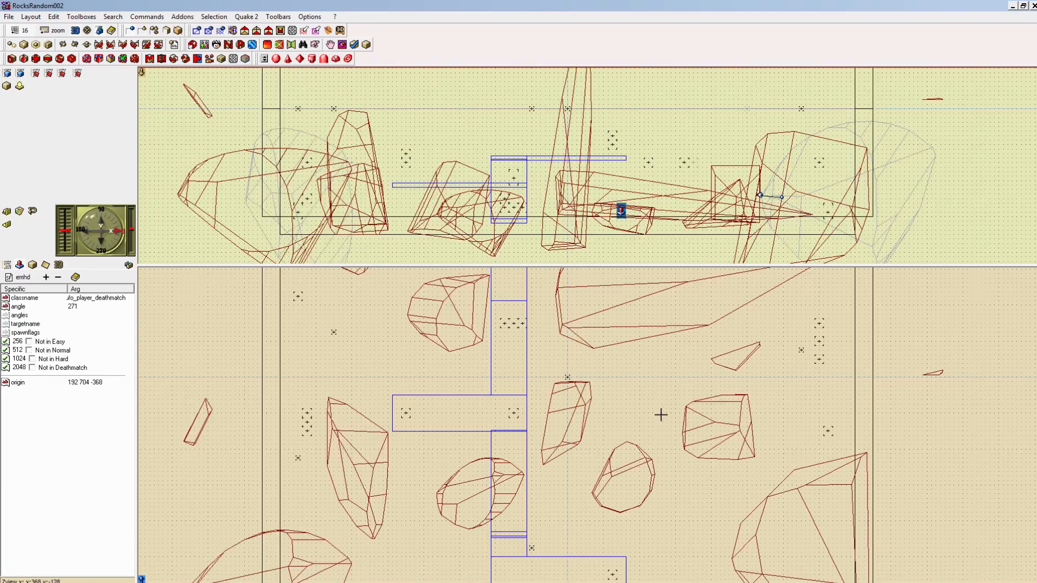
key(ctrl+z)
key(ctrl+z)
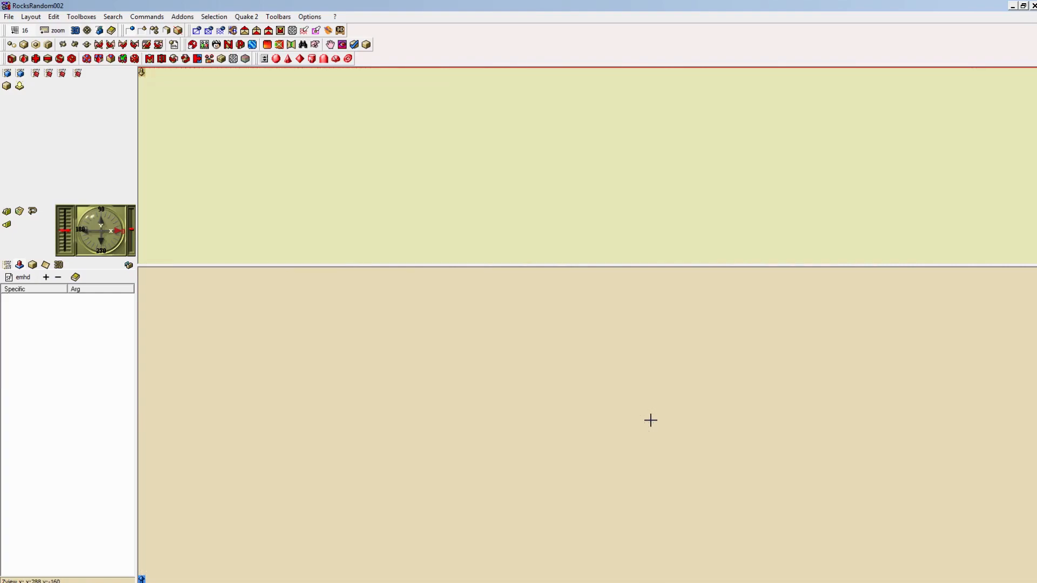
right_drag(637, 353, 643, 446)
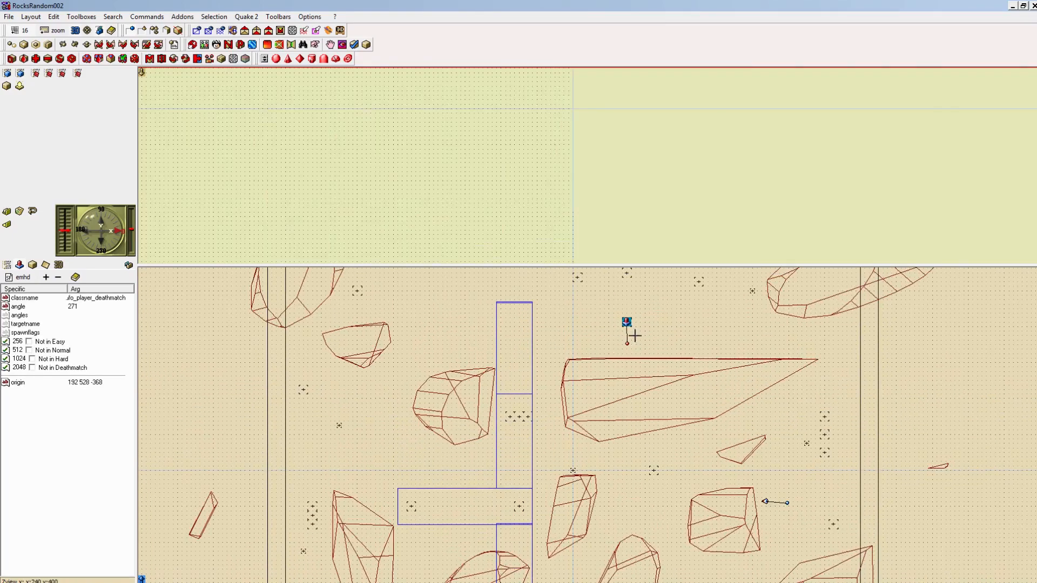
drag(628, 327, 547, 568)
right_drag(631, 544, 699, 283)
click(614, 303)
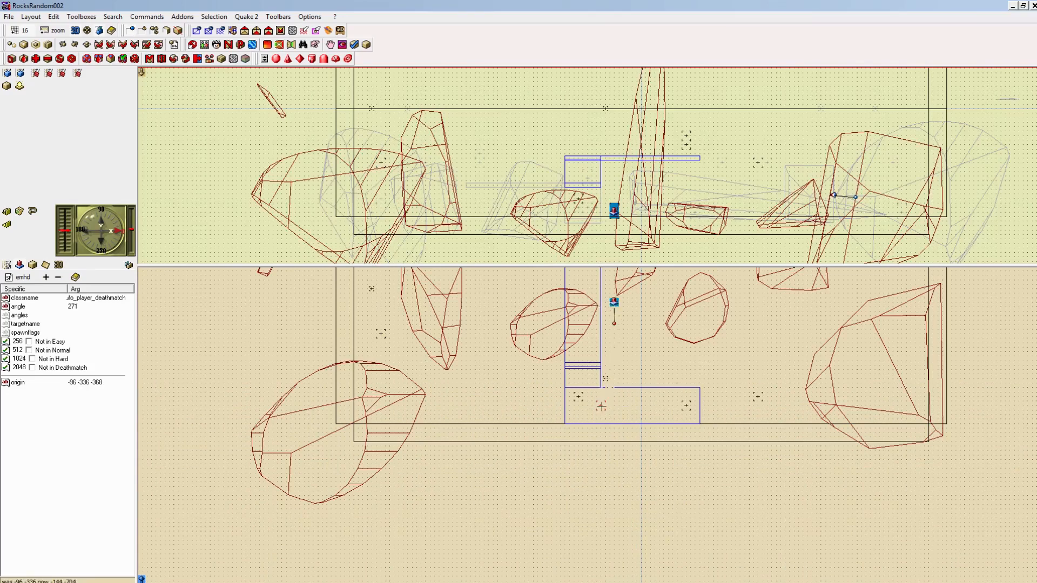
Step: Turn the south-wall deathmatch start to face angle 78, toward the middle of the map
drag(601, 406, 579, 403)
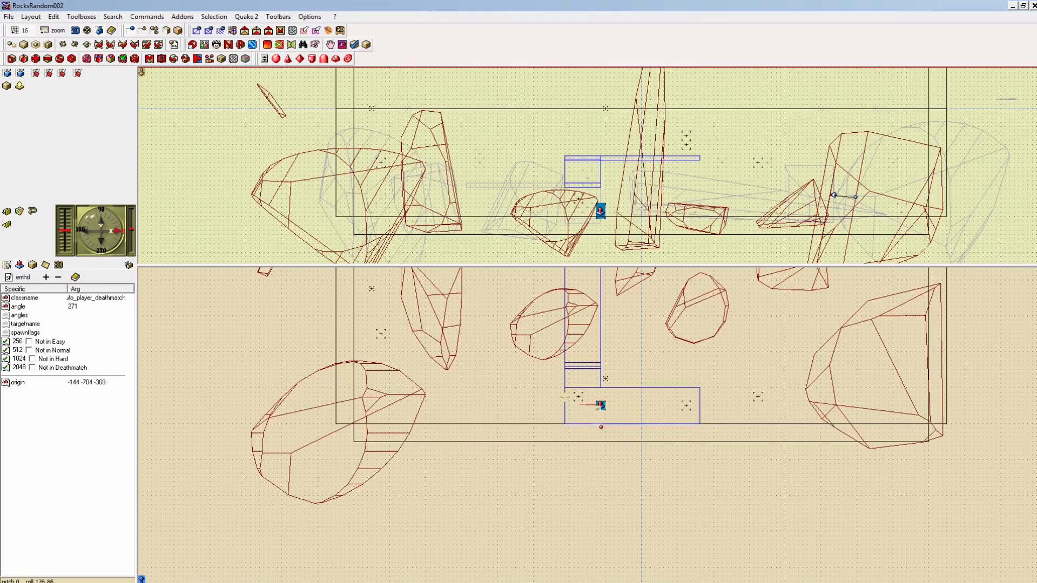
drag(591, 356, 635, 278)
drag(729, 368, 747, 448)
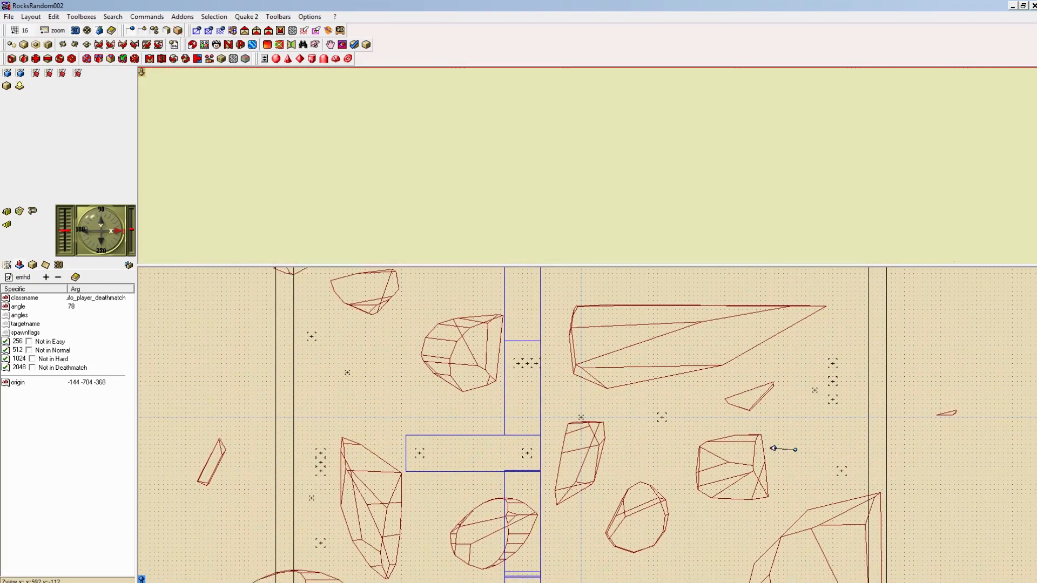
Step: Build the map with QuickGO (fast QVIS and QRAD) and walk through it in Quake 2 to test it
click(245, 17)
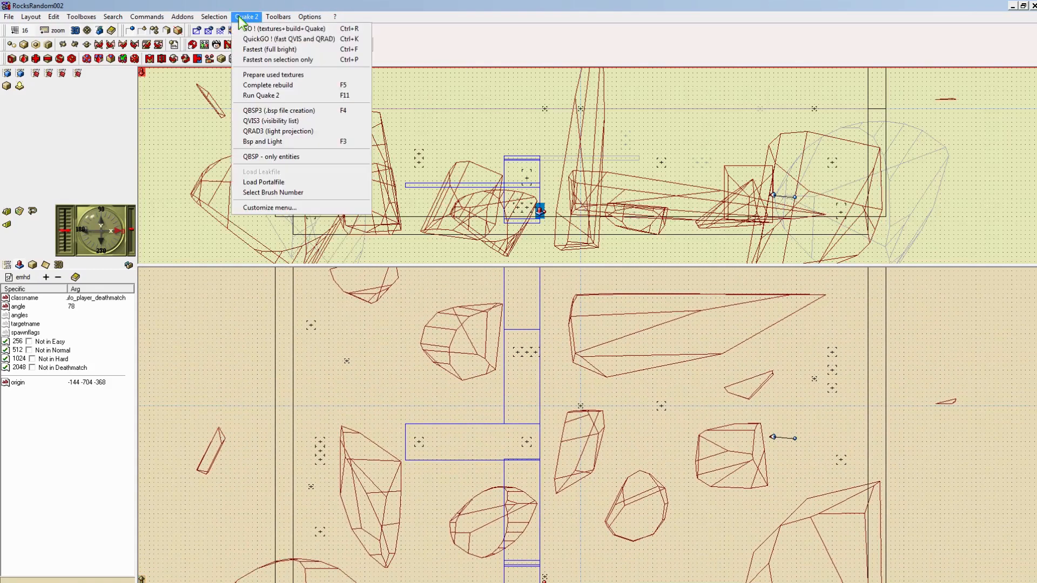
click(256, 41)
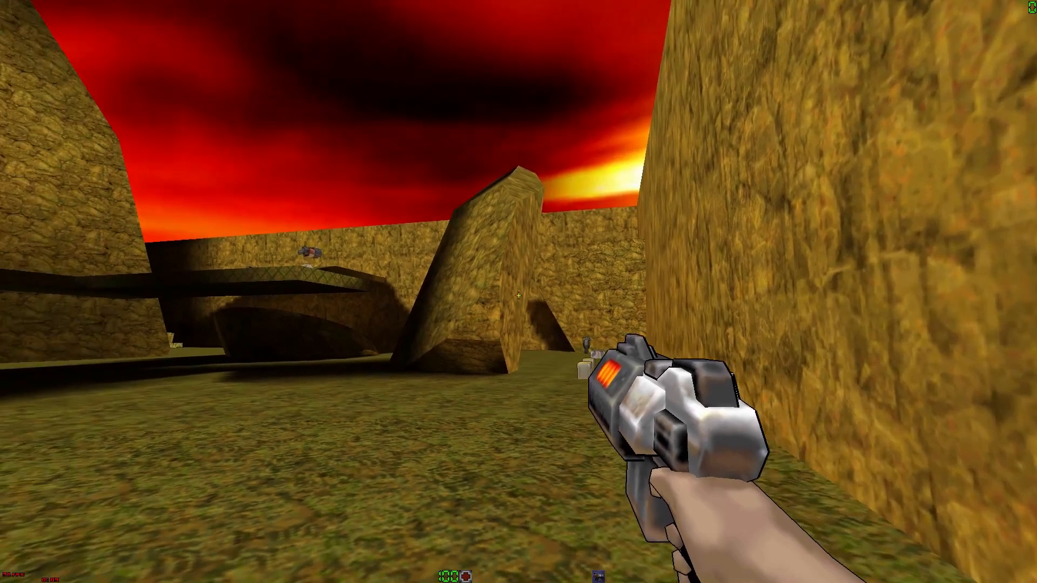
key(a)
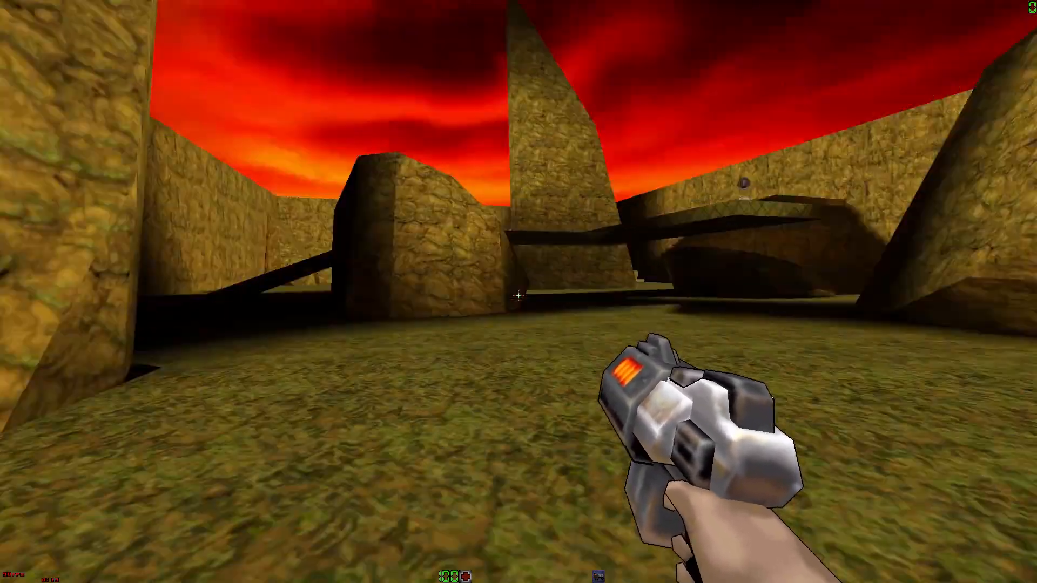
key(w)
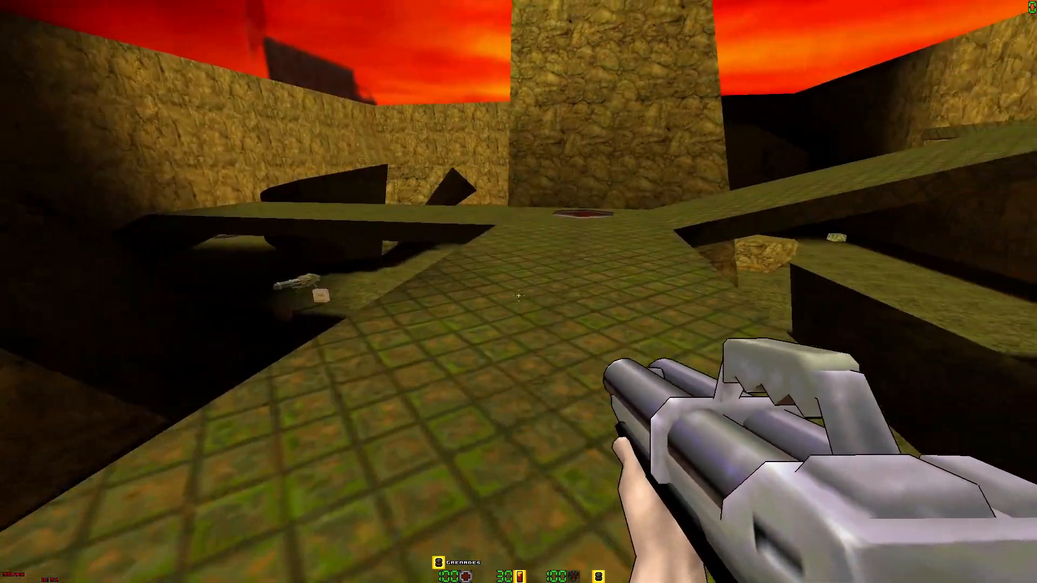
Step: Walk over the raised platforms and rocky ground of the RocksRandom002 level in Quake 2 to inspect the layout, lighting and items
key(w)
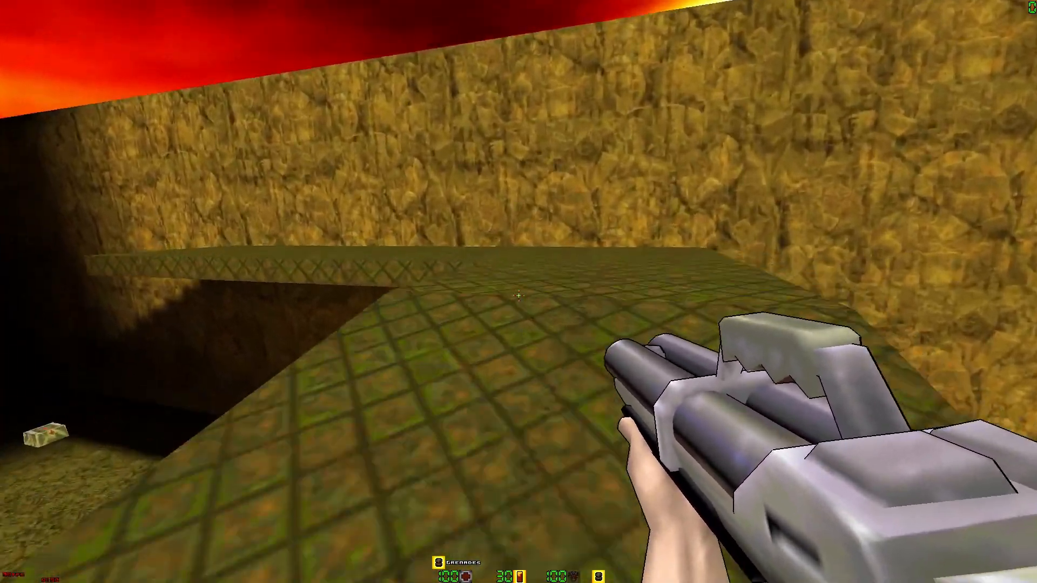
key(w)
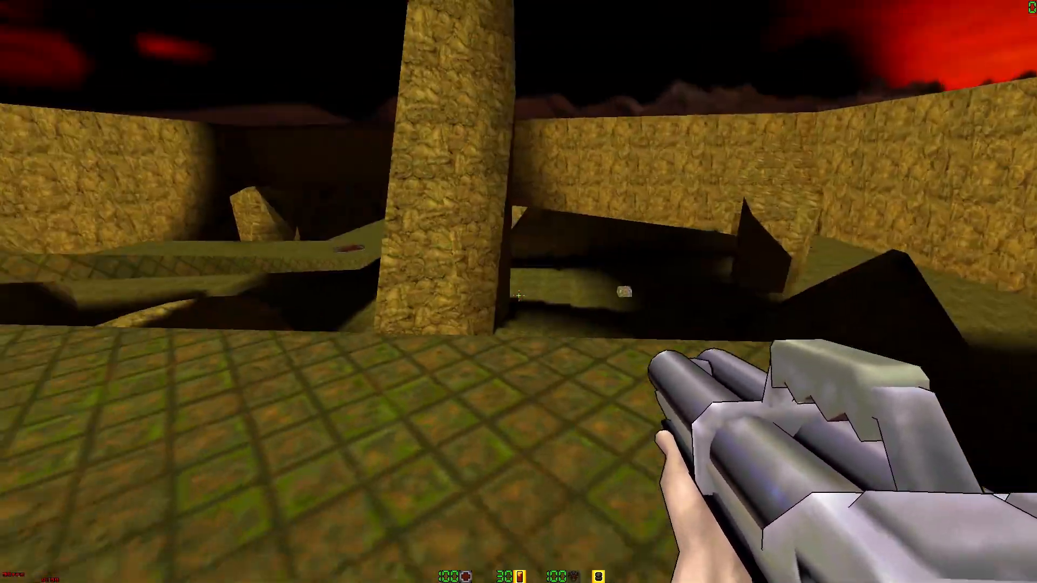
key(w)
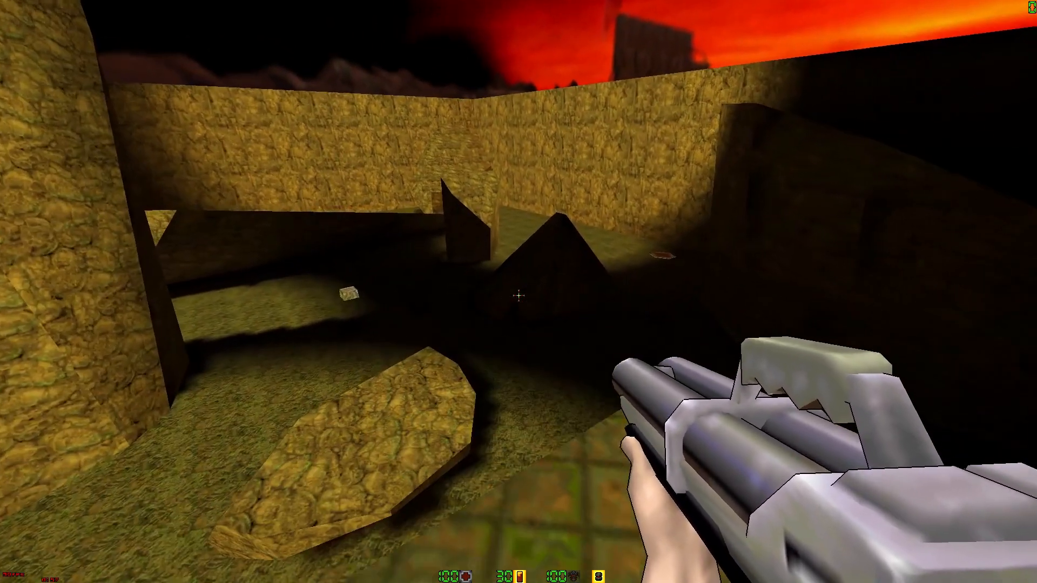
key(w)
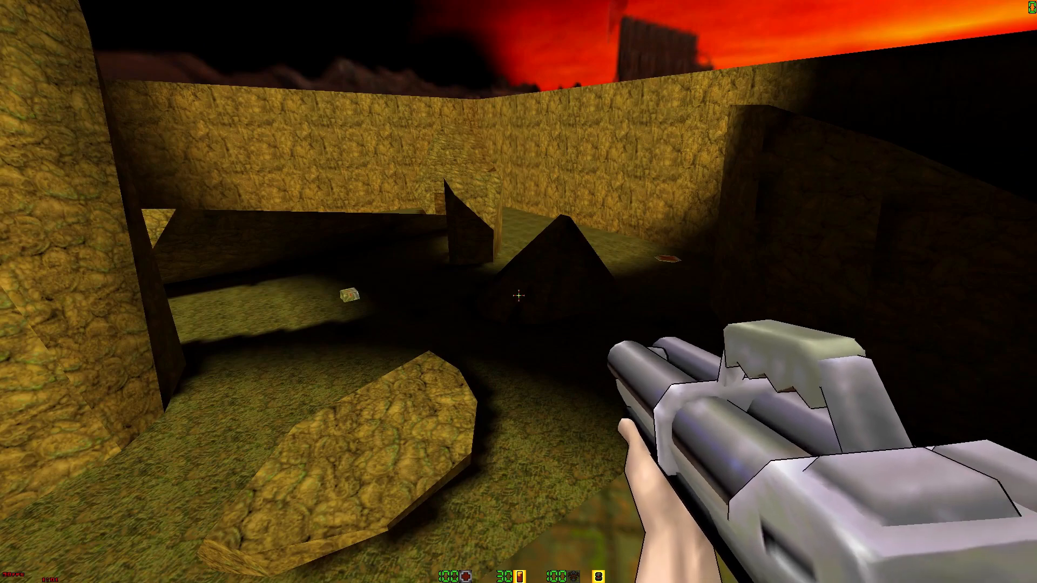
key(d)
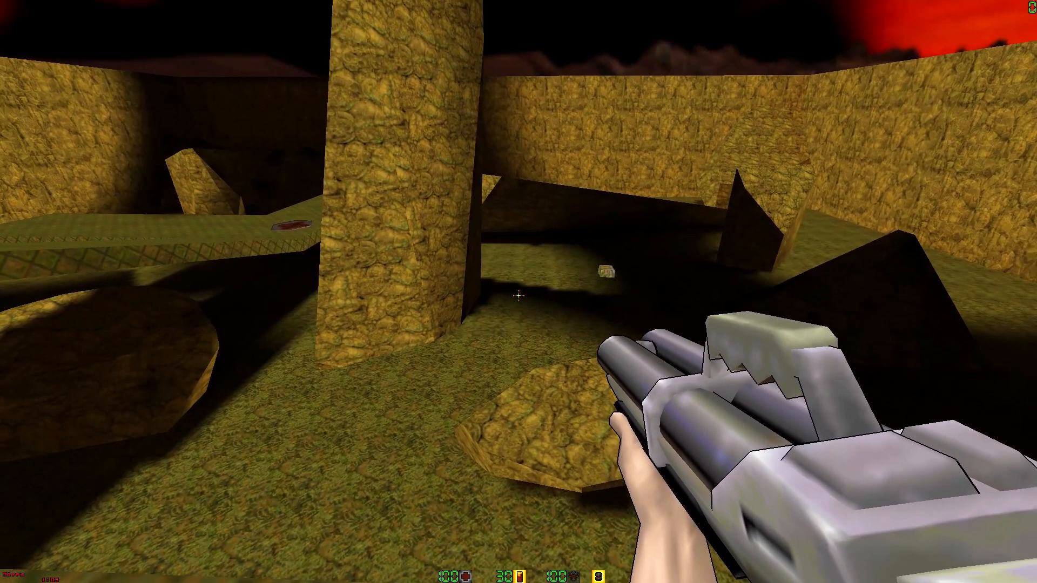
key(a)
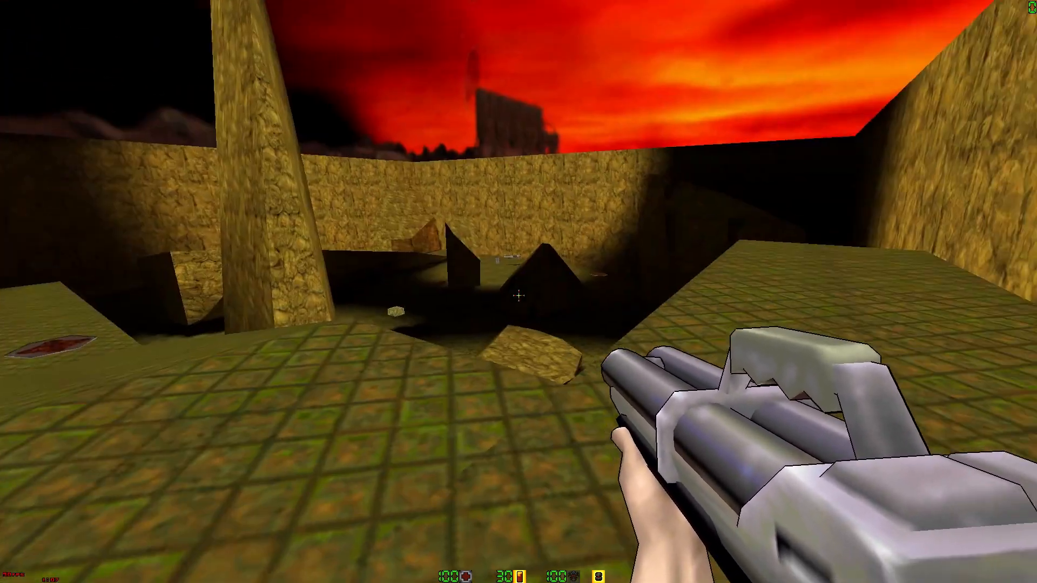
key(s)
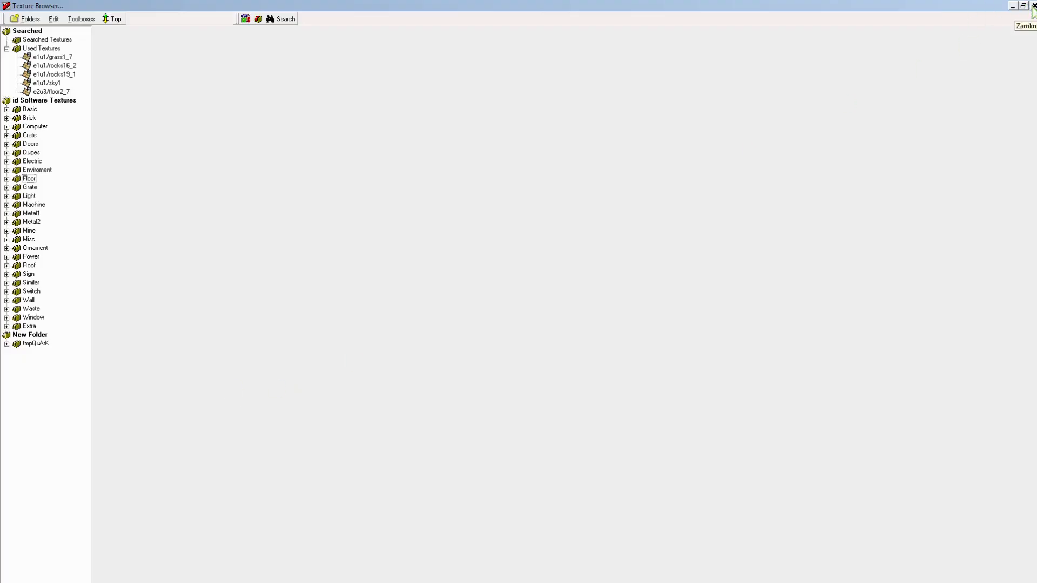
Step: Close the texture browser and open the lights_textures map from the prefabs folder
click(1033, 6)
click(822, 98)
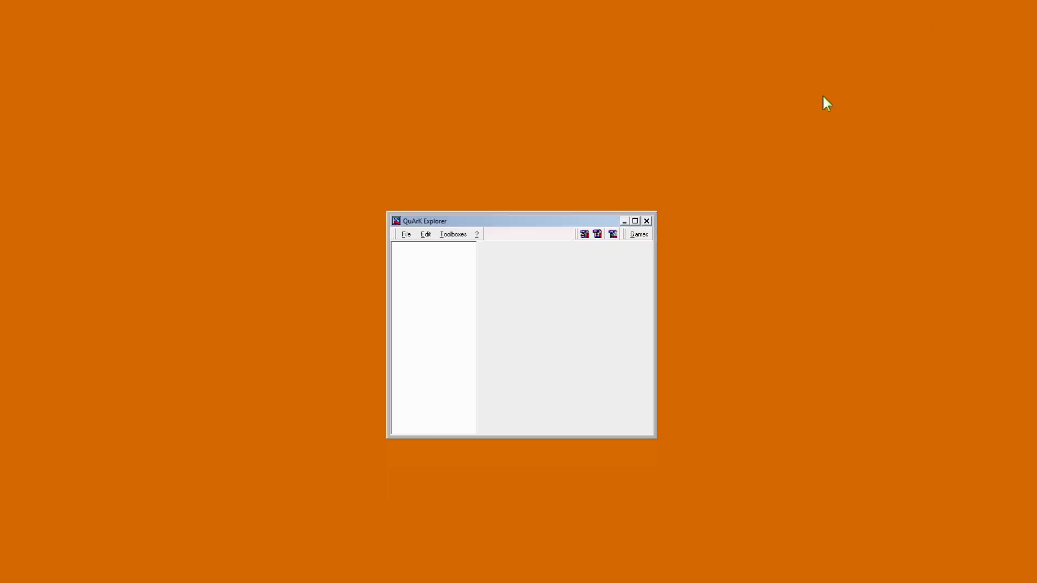
click(405, 234)
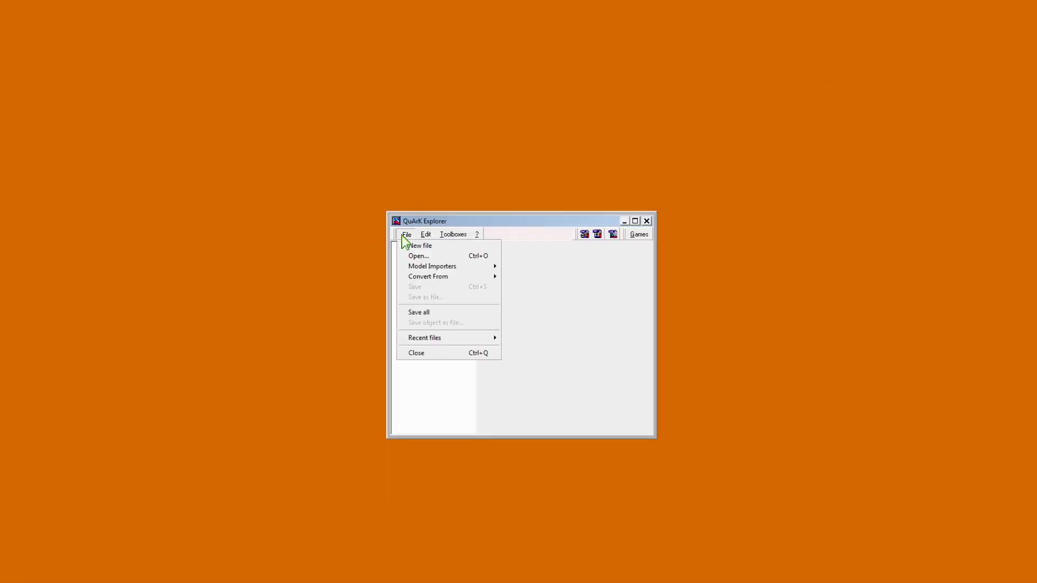
click(412, 255)
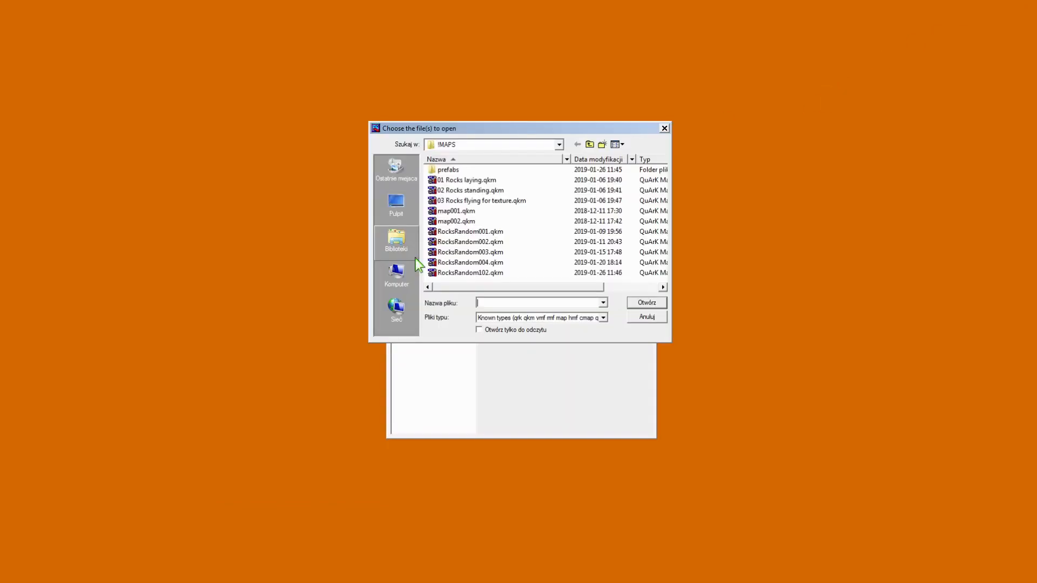
double_click(445, 171)
double_click(447, 170)
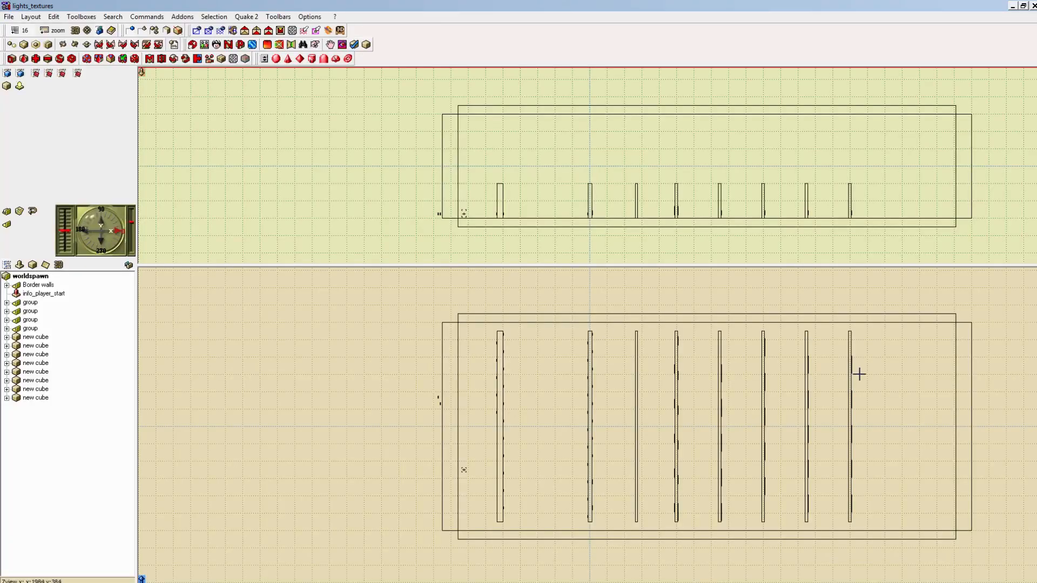
Step: Examine the rows of walls and their attached light brushes in the side and top views of the map
right_drag(935, 381, 819, 377)
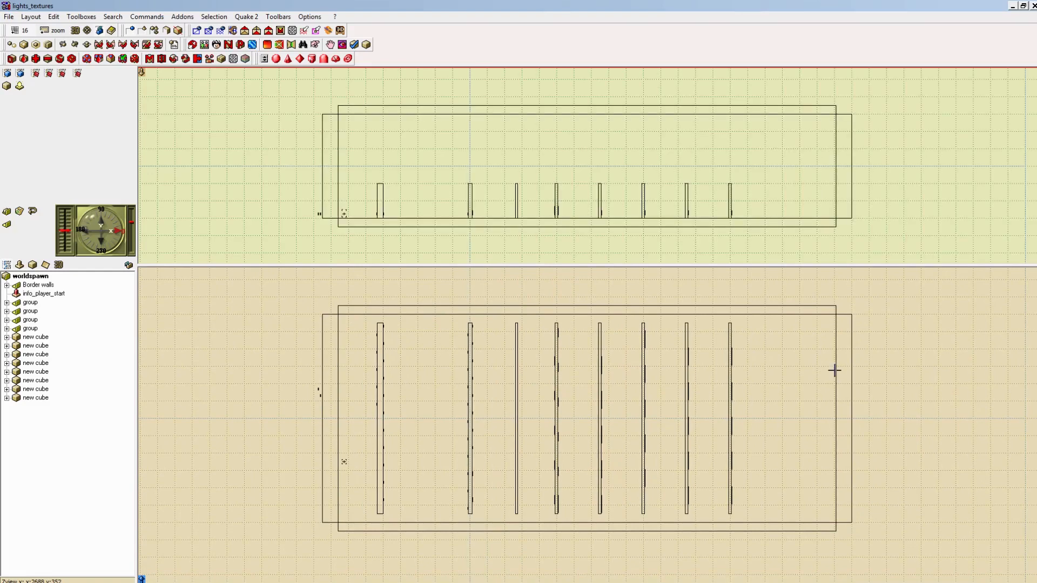
scroll(865, 362, up, 2)
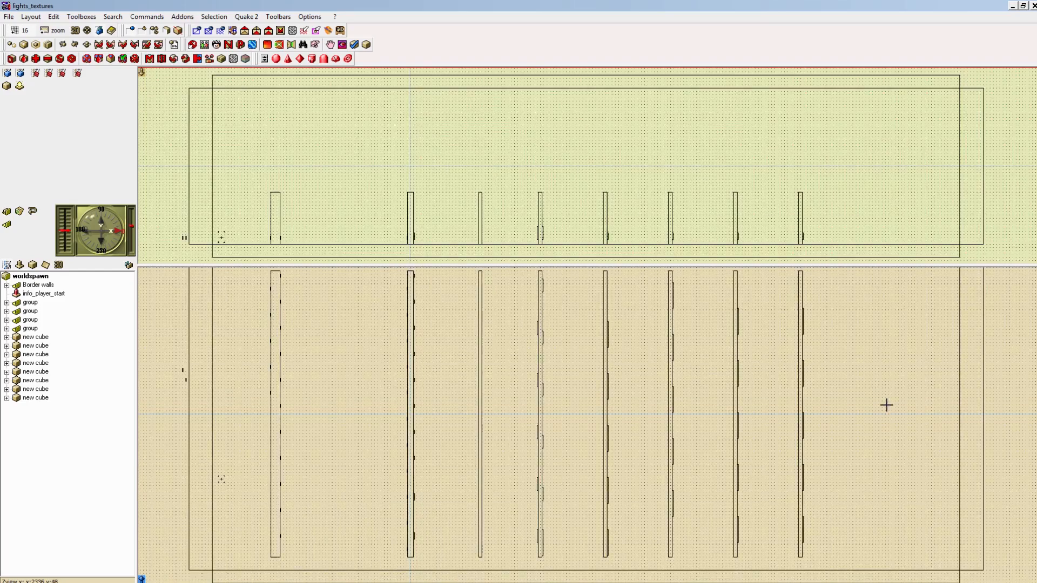
scroll(890, 403, down, 1)
right_drag(809, 230, 813, 173)
scroll(776, 183, up, 4)
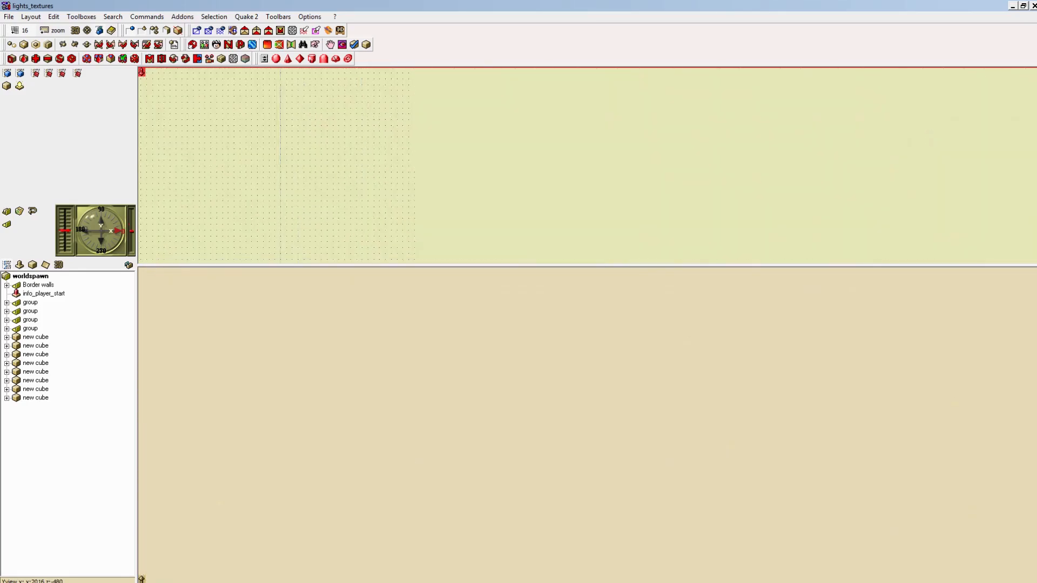
right_drag(440, 203, 775, 205)
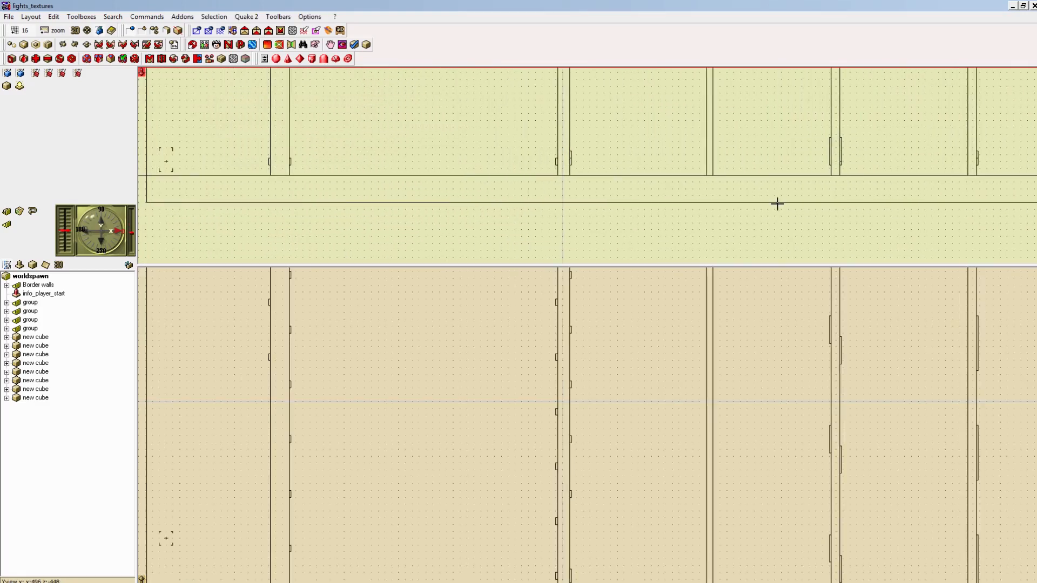
scroll(644, 455, down, 3)
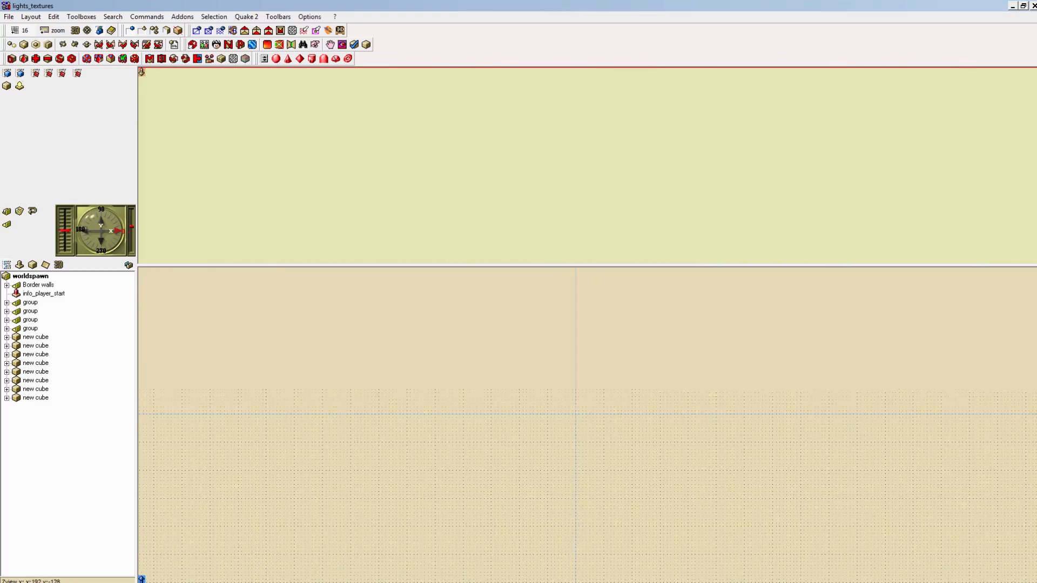
Step: Build the lights_textures map with QuickGO (fast QVIS and QRAD) and walk past the first row of small wall lights in Quake 2
click(246, 17)
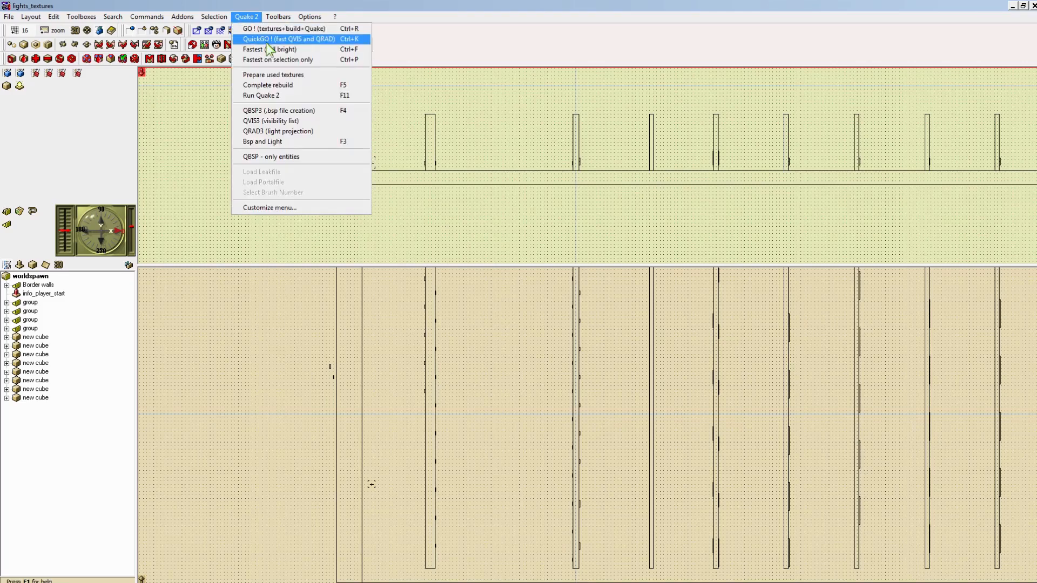
click(267, 42)
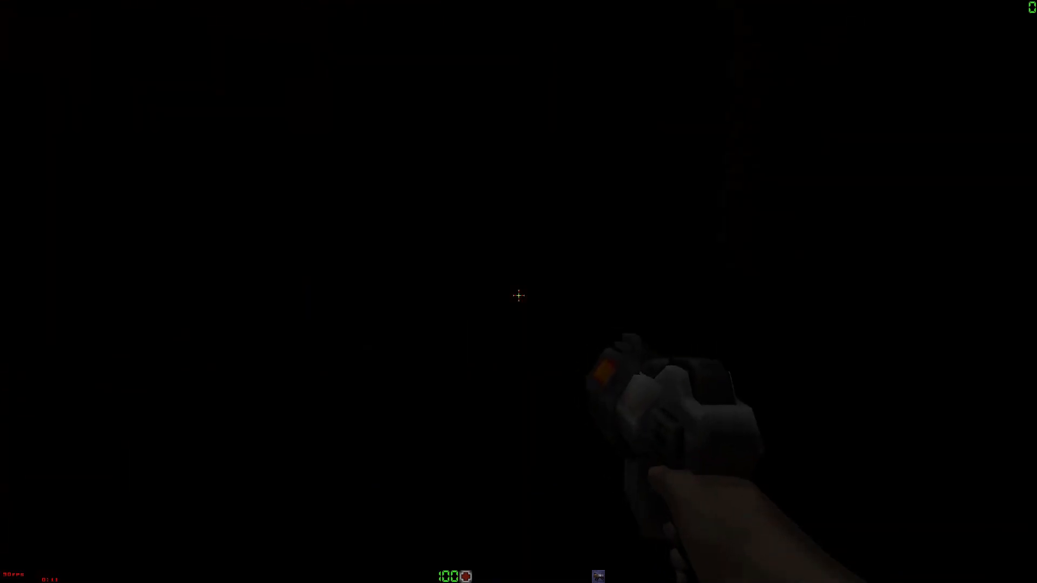
key(w)
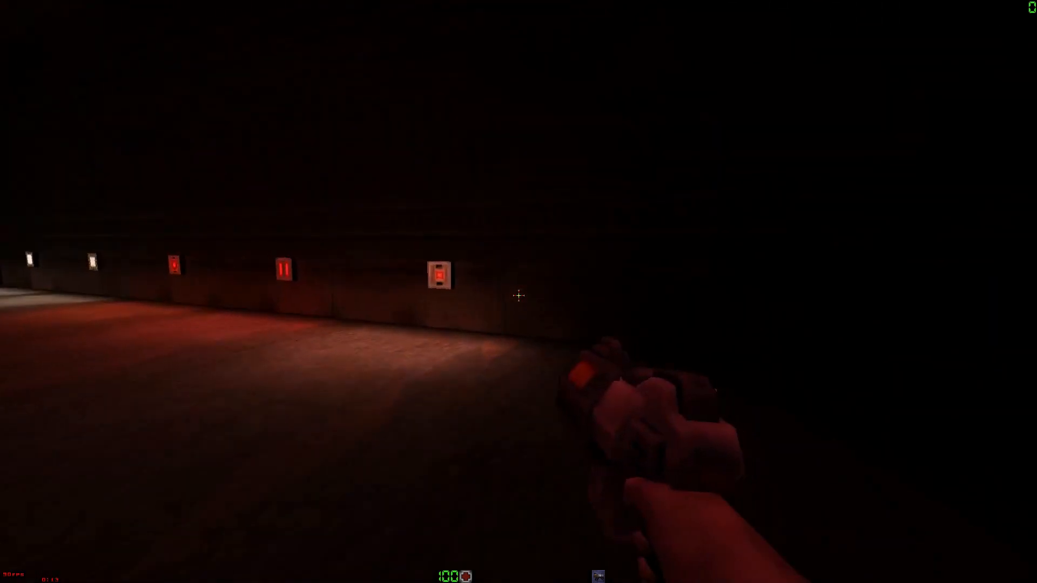
key(a)
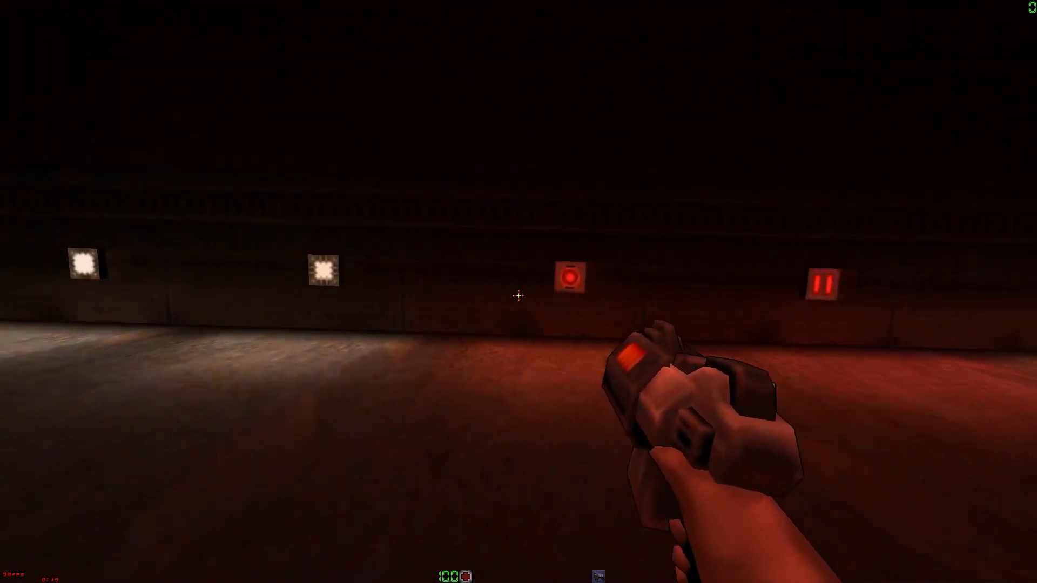
key(a)
key(w)
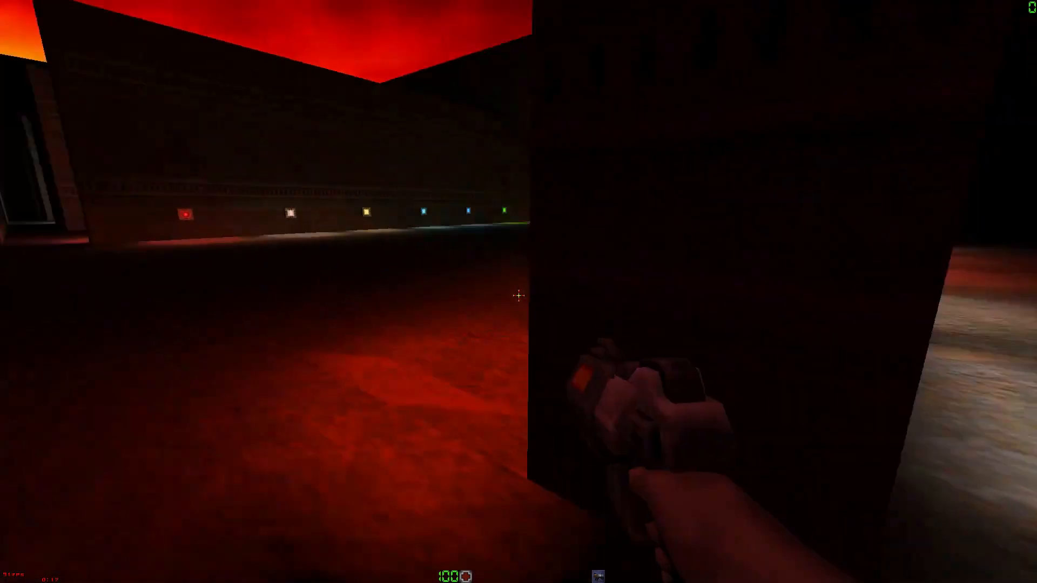
Step: Walk along the walls with small light textures to compare their colours and the glow they cast on the floor
key(w)
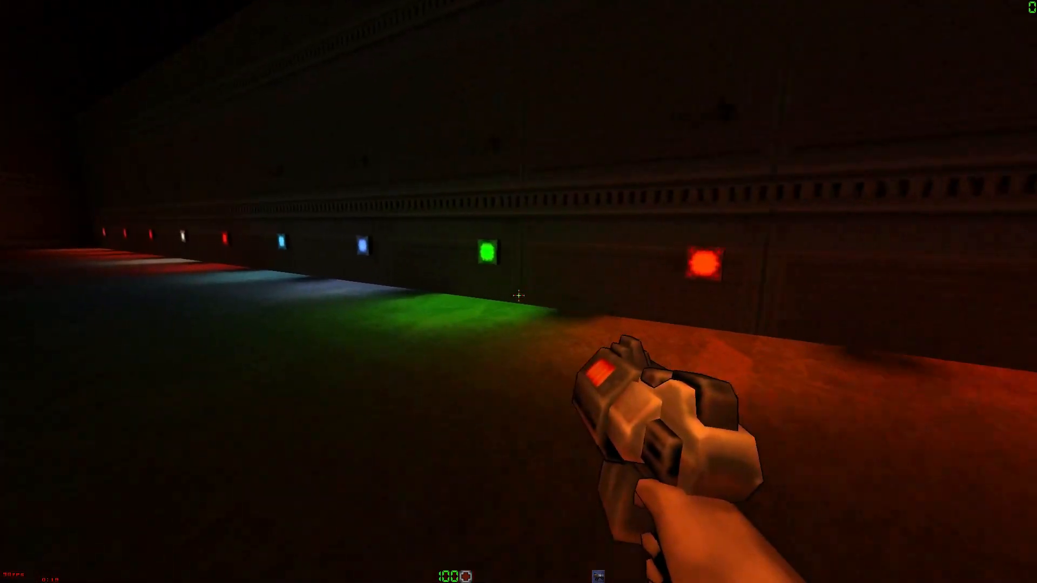
key(w)
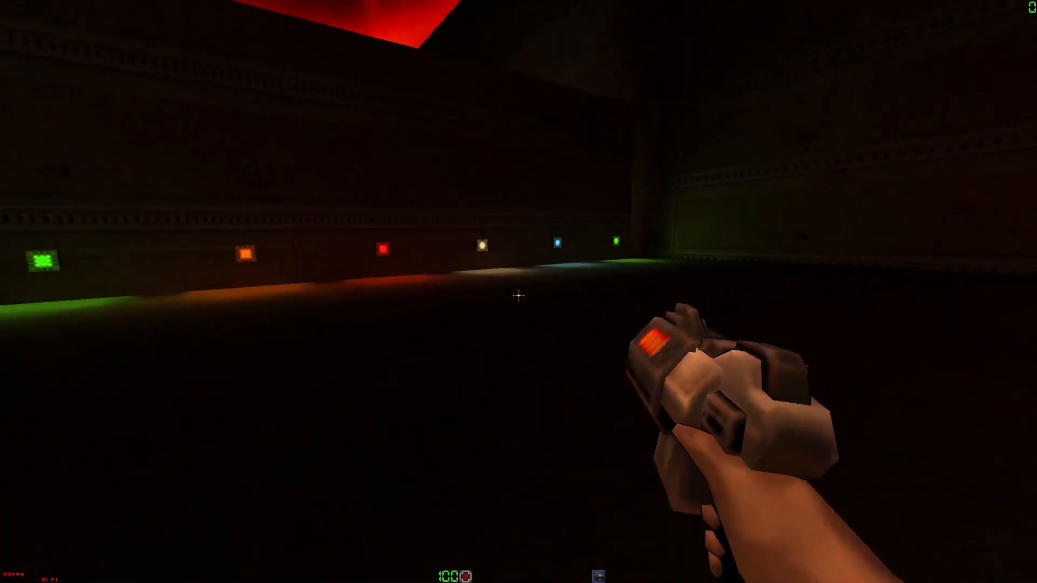
key(w)
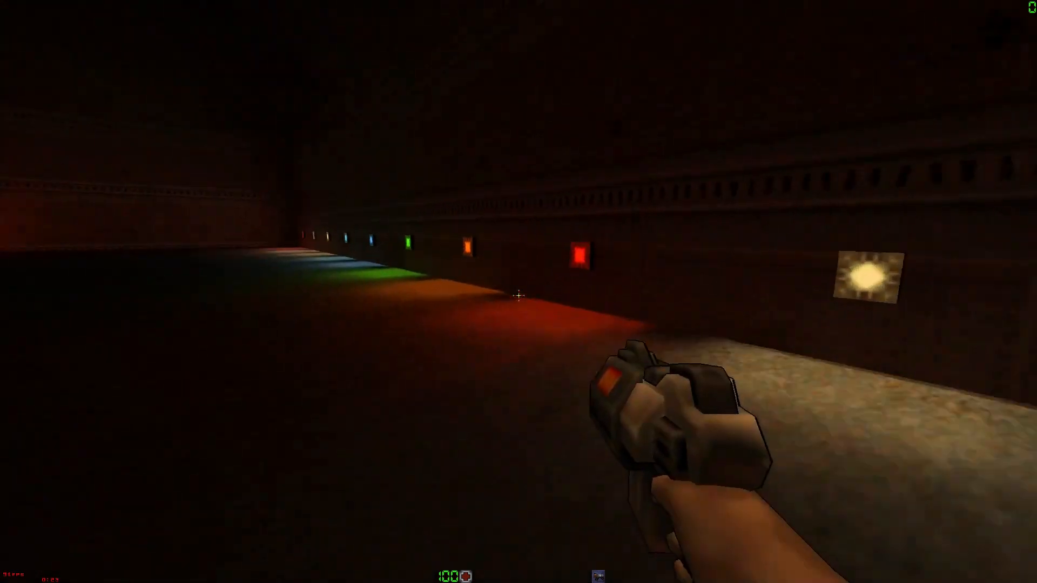
key(w)
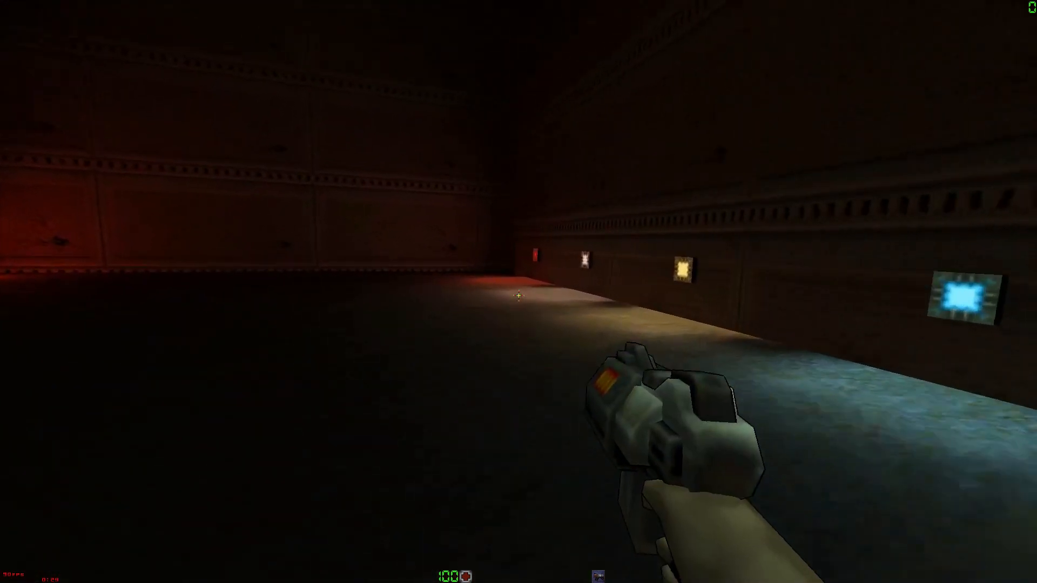
key(w)
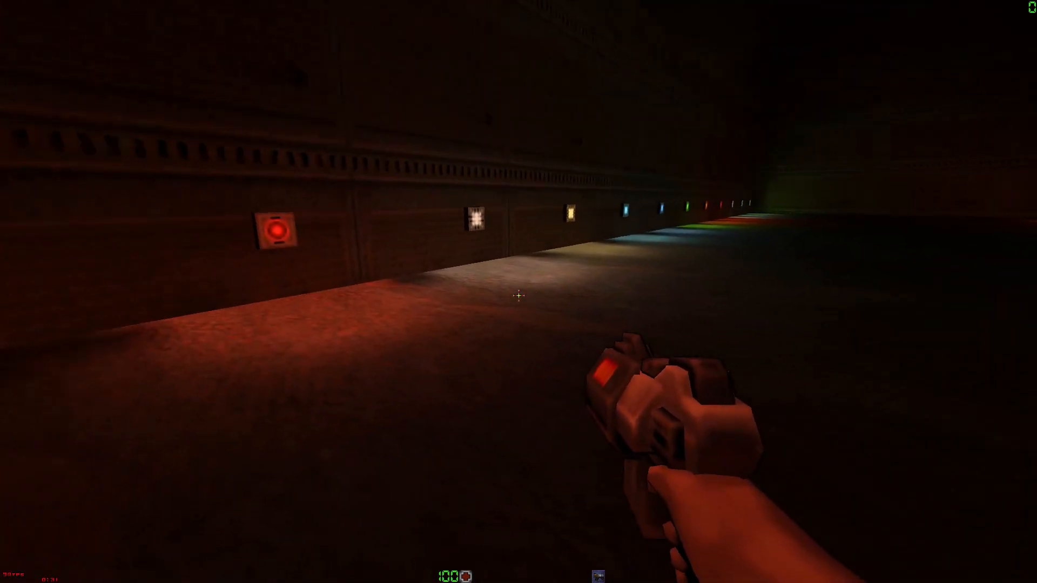
key(w)
key(w)
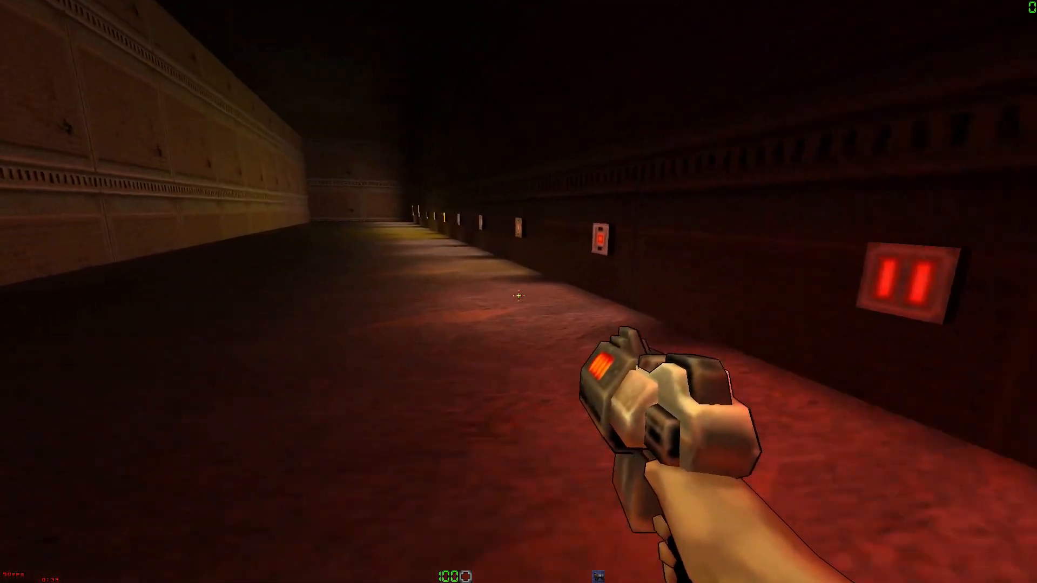
key(w)
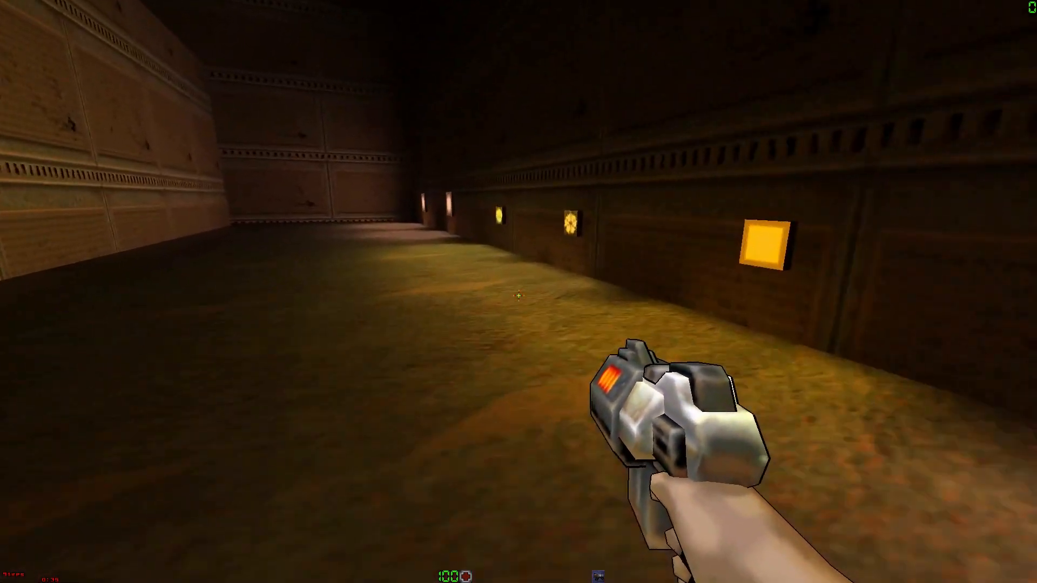
key(w)
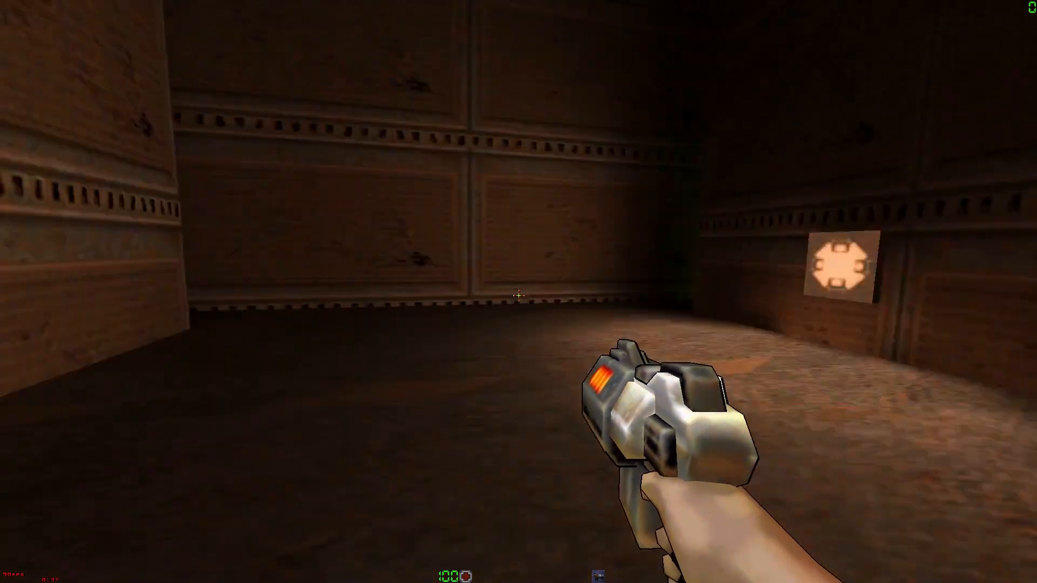
Step: Walk along the walls with large square light panels to compare the red, white, yellow and blue textures and their glow on the floor
key(w)
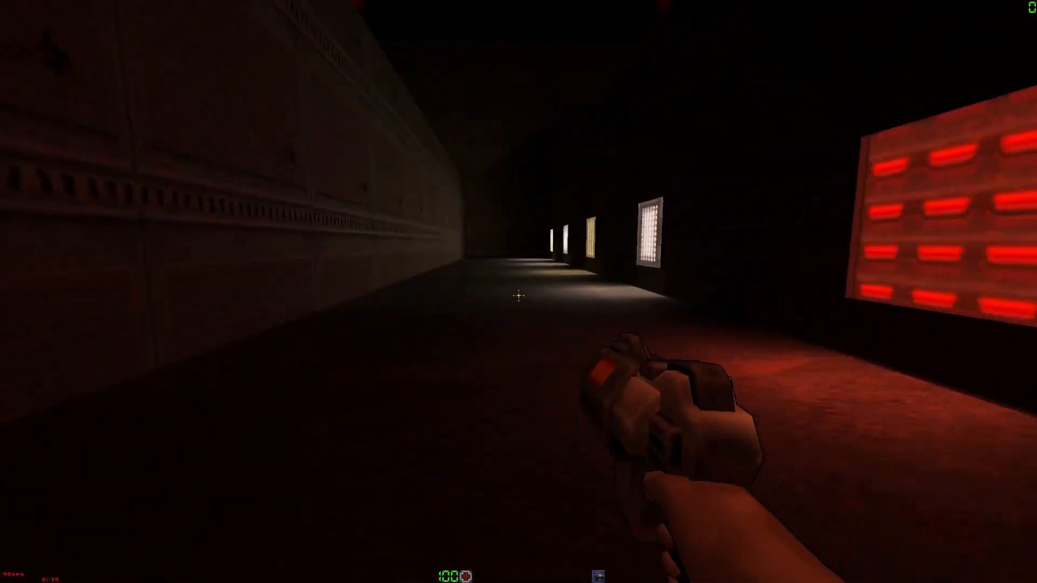
key(w)
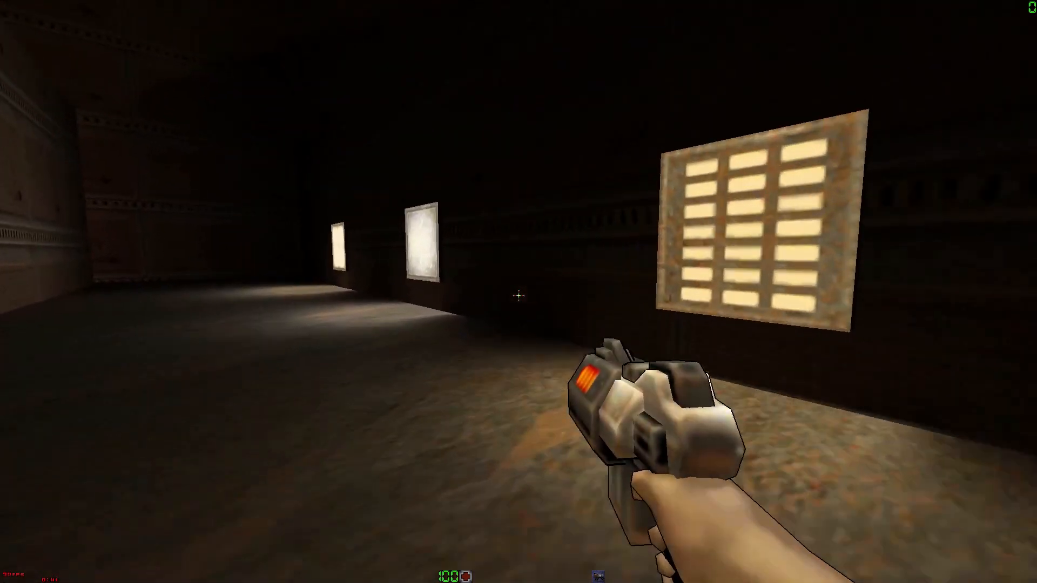
key(w)
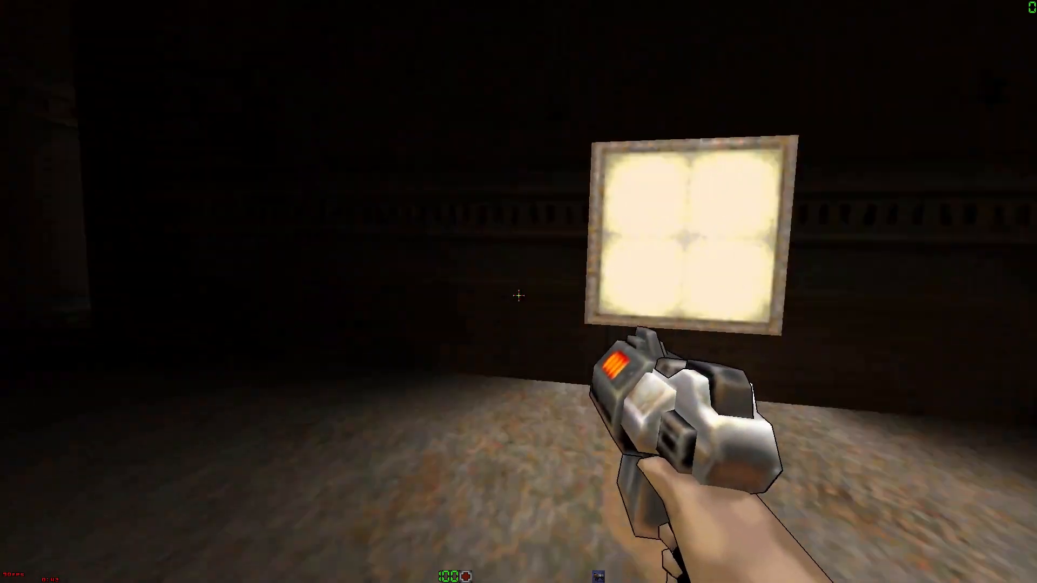
key(a)
key(w)
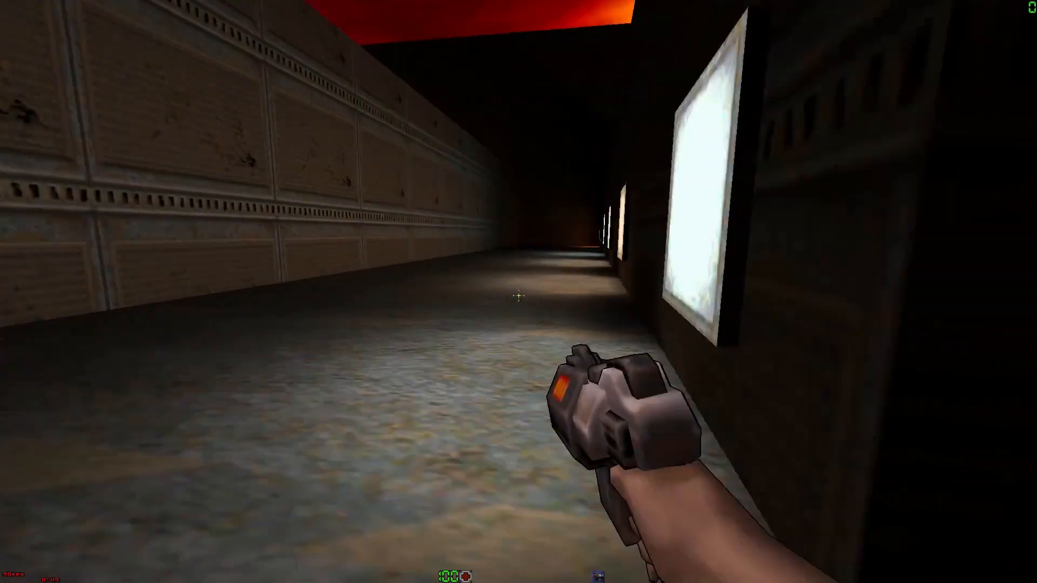
key(w)
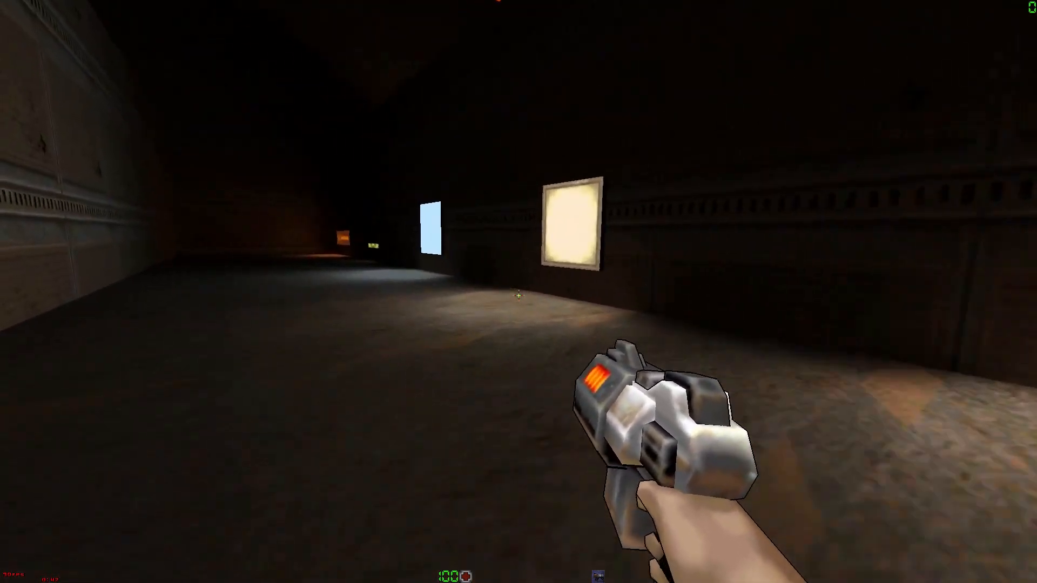
key(w)
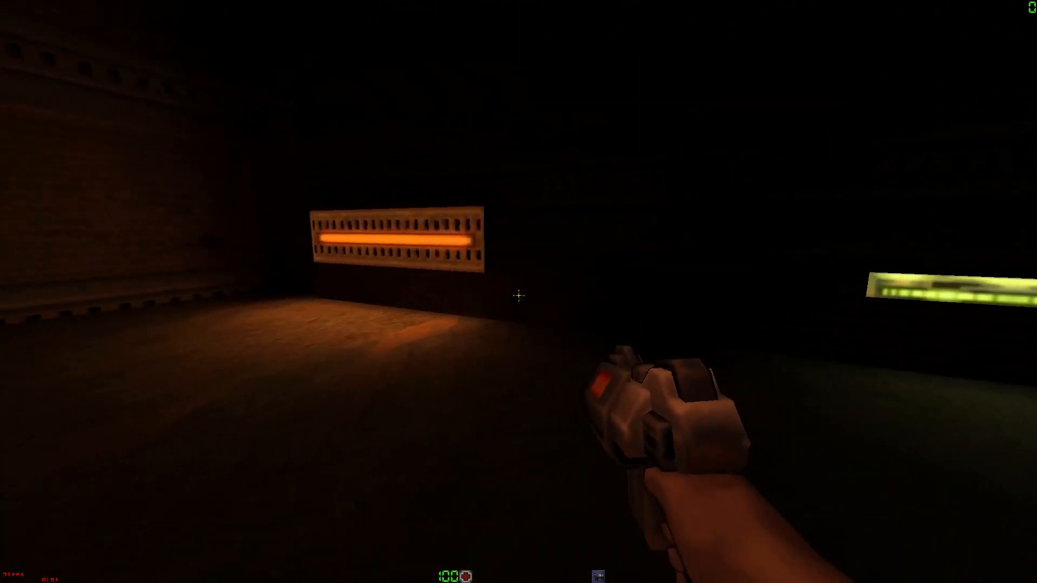
Step: Walk past the rows of long strip lights to compare the orange, yellow, blue, white and red textures and the light they cast
key(w)
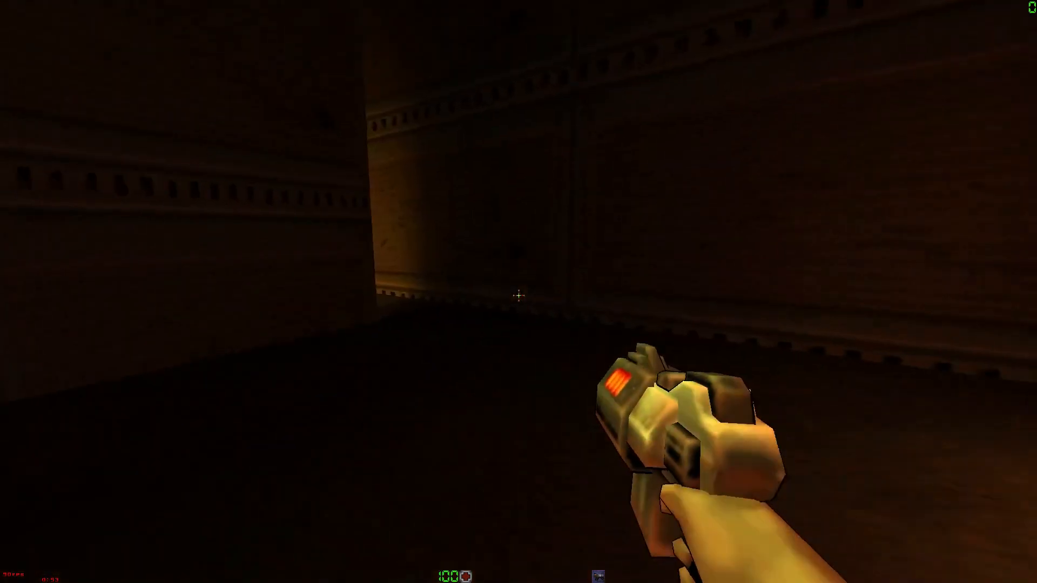
key(w)
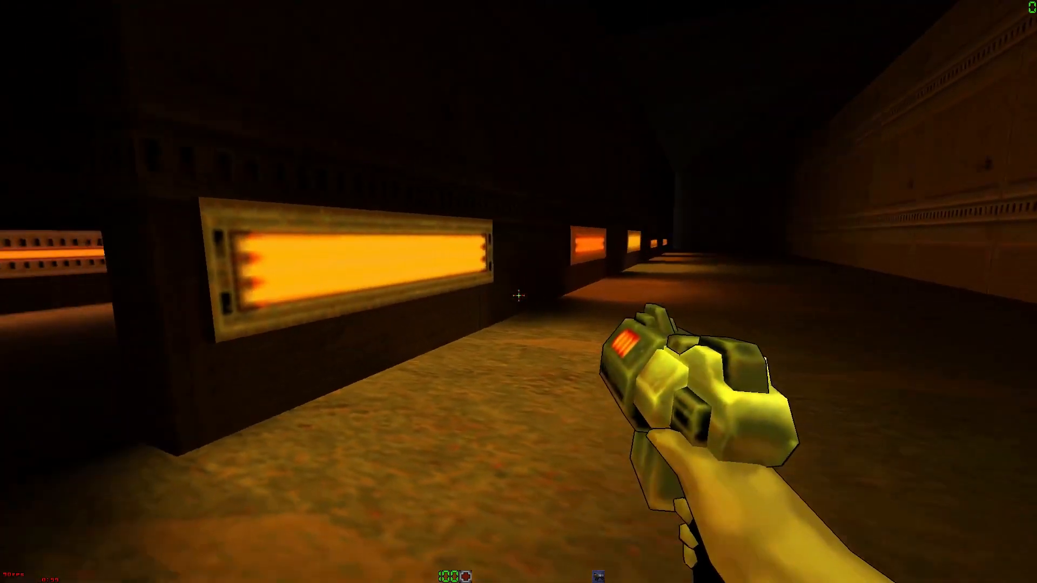
key(w)
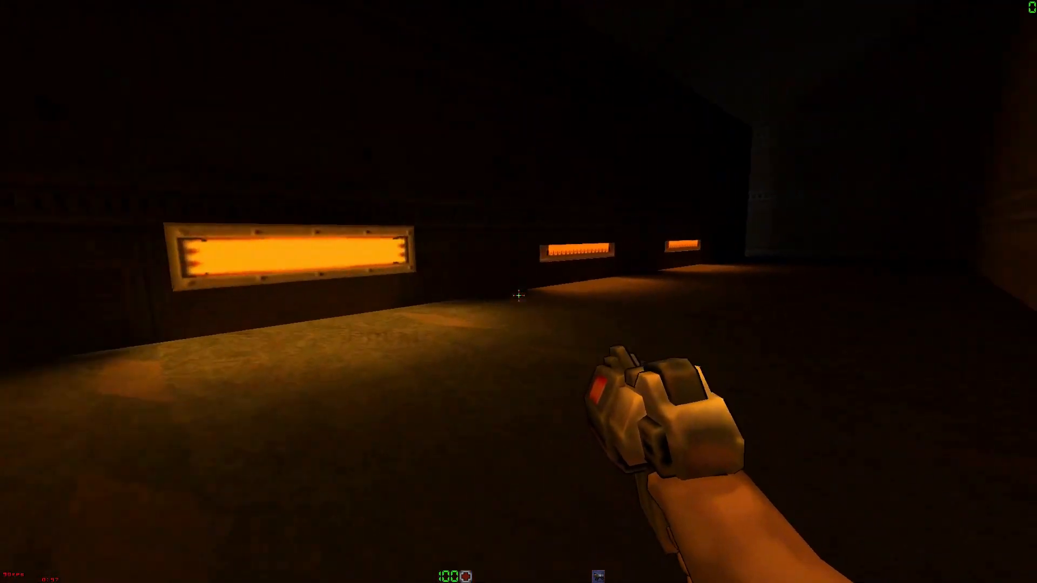
key(w)
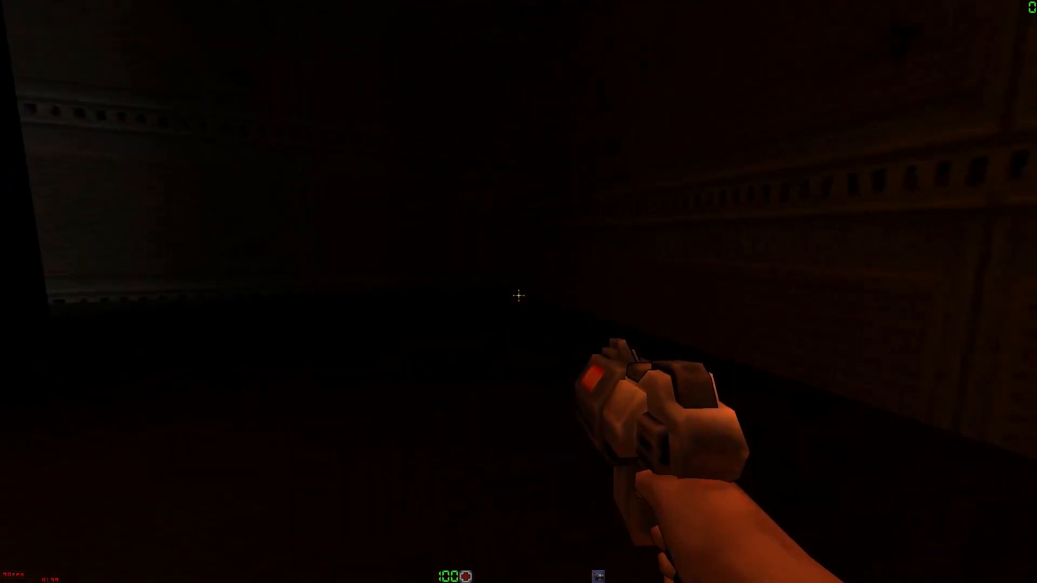
key(w)
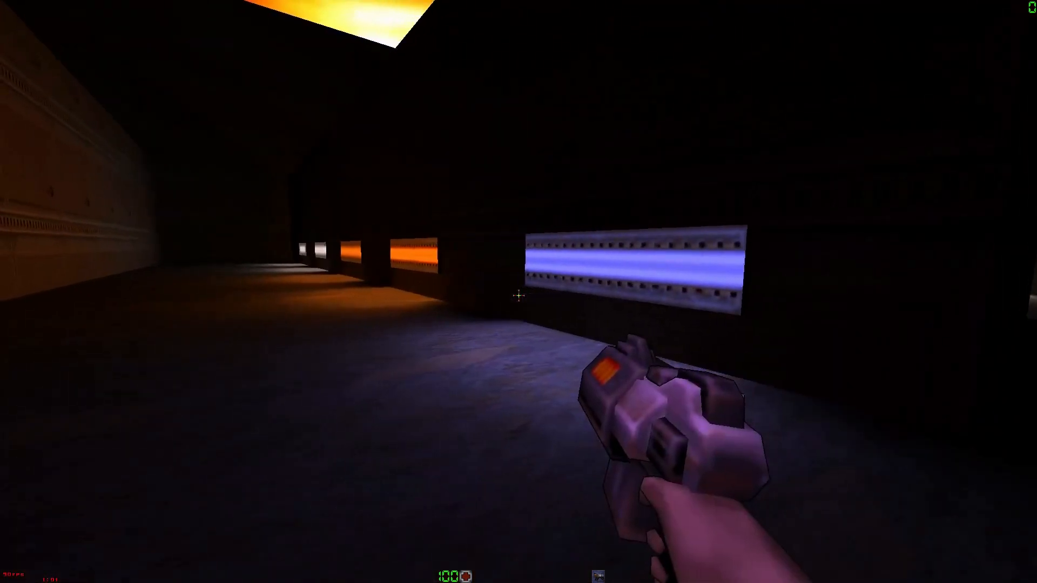
key(w)
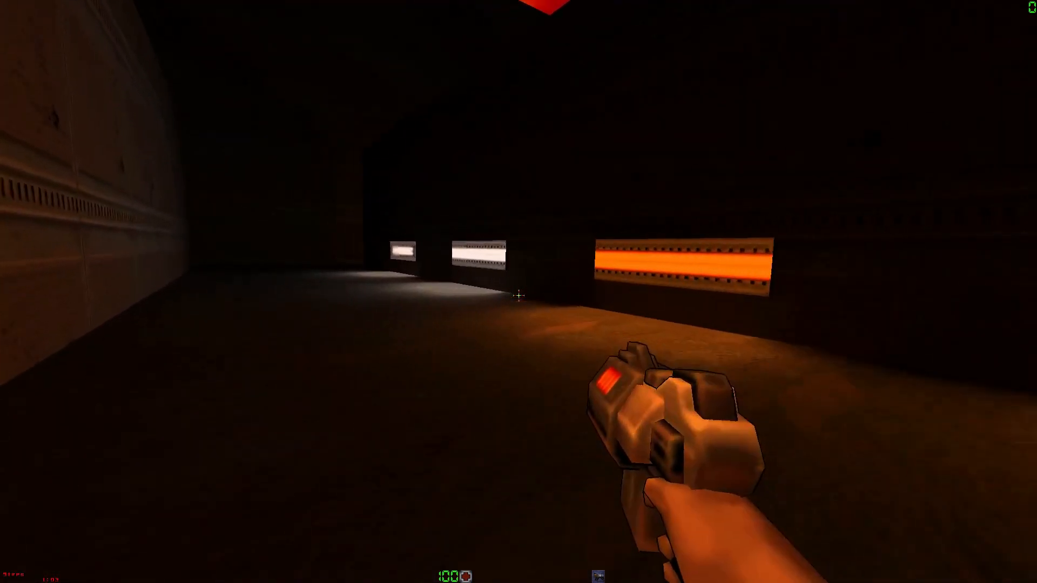
key(w)
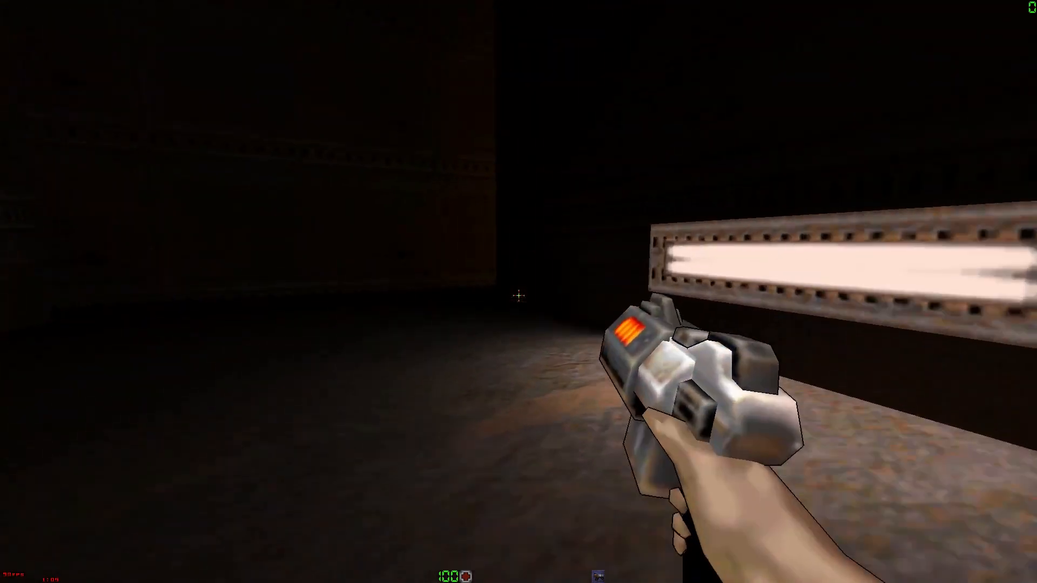
key(w)
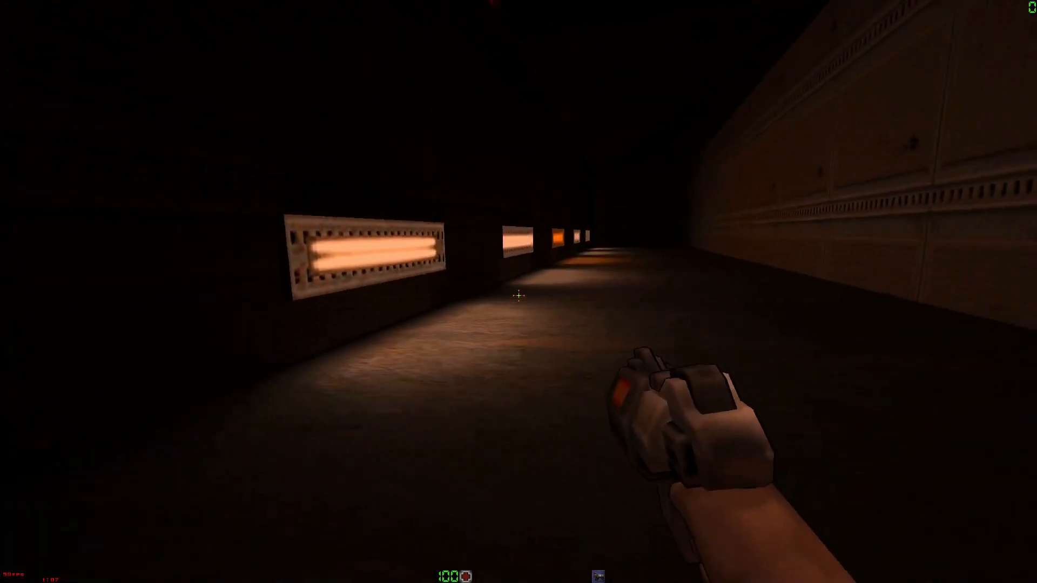
key(w)
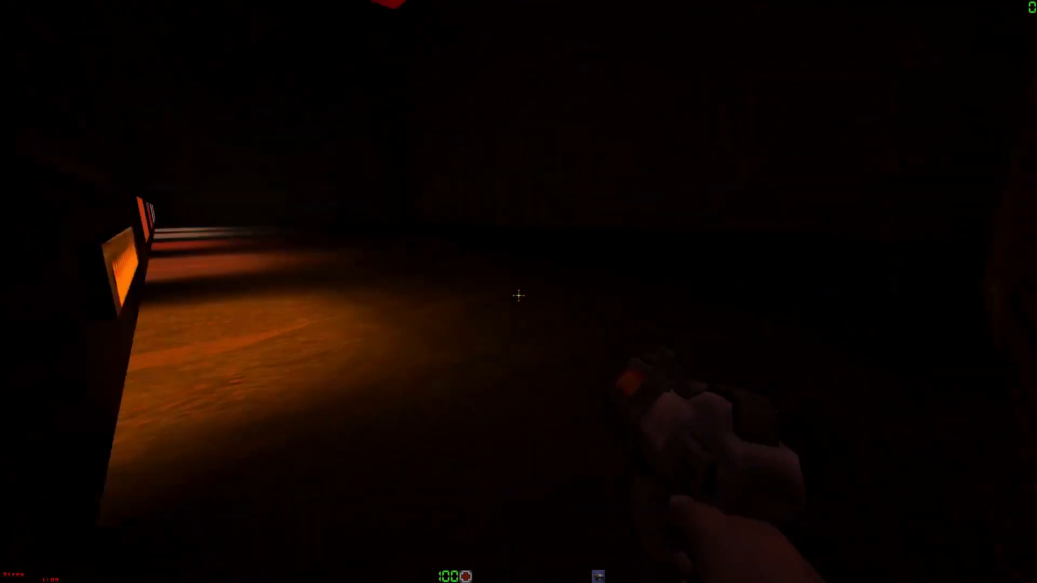
key(w)
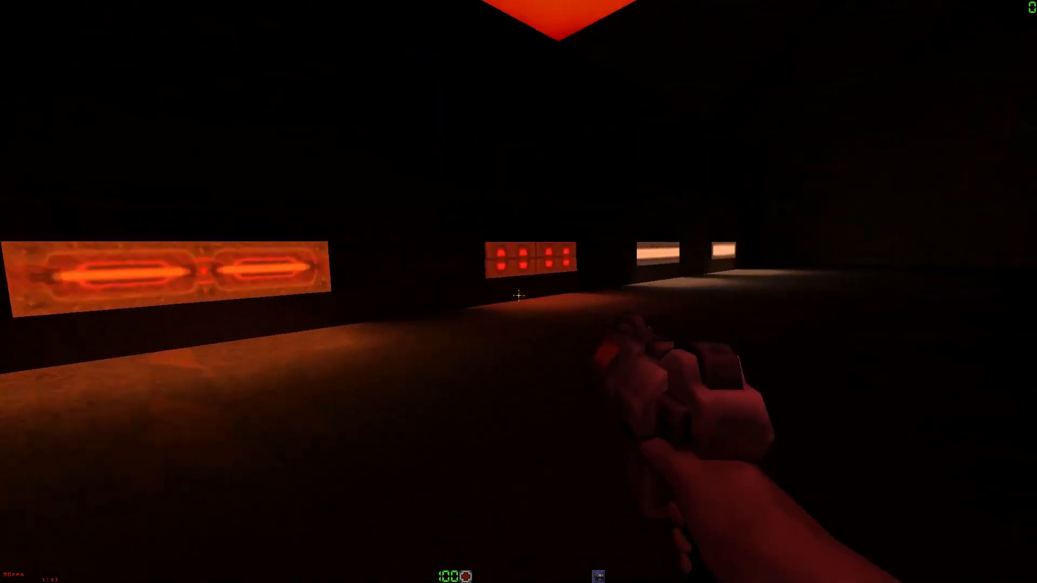
Step: Turn on noclip and fly above the walls to view the strip light rows from overhead
key(space)
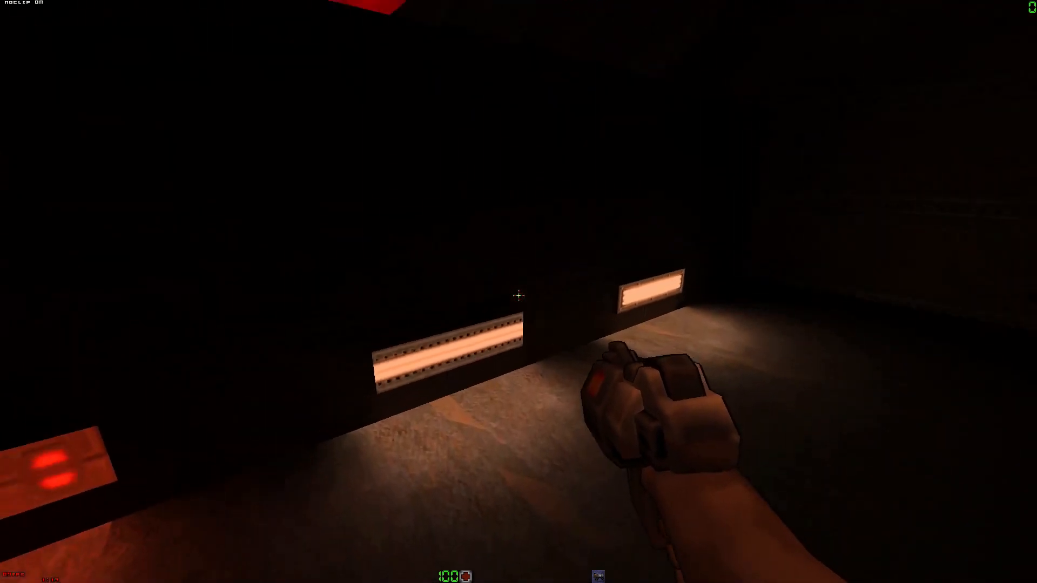
key(a)
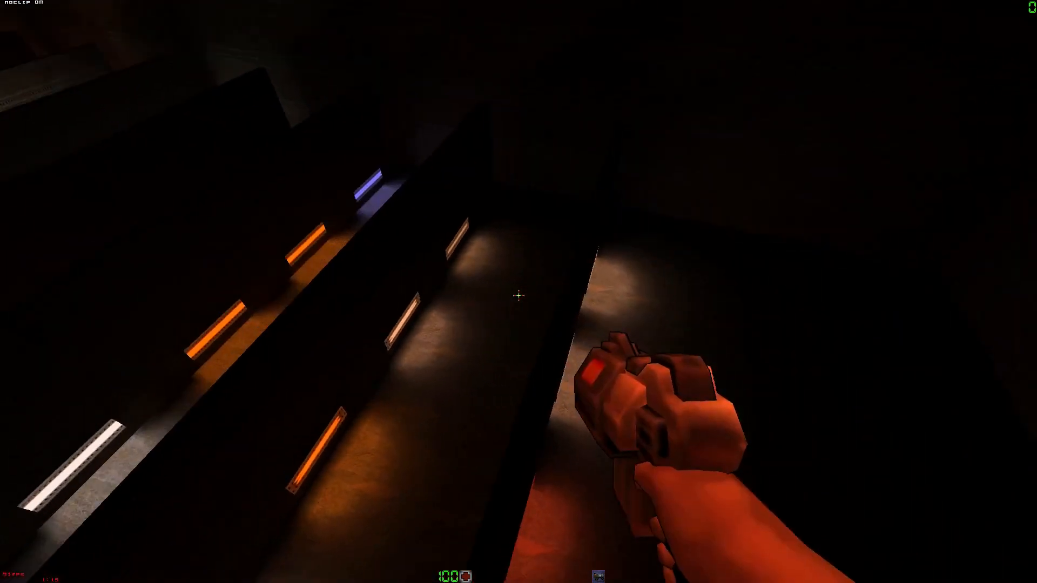
key(d)
key(d)
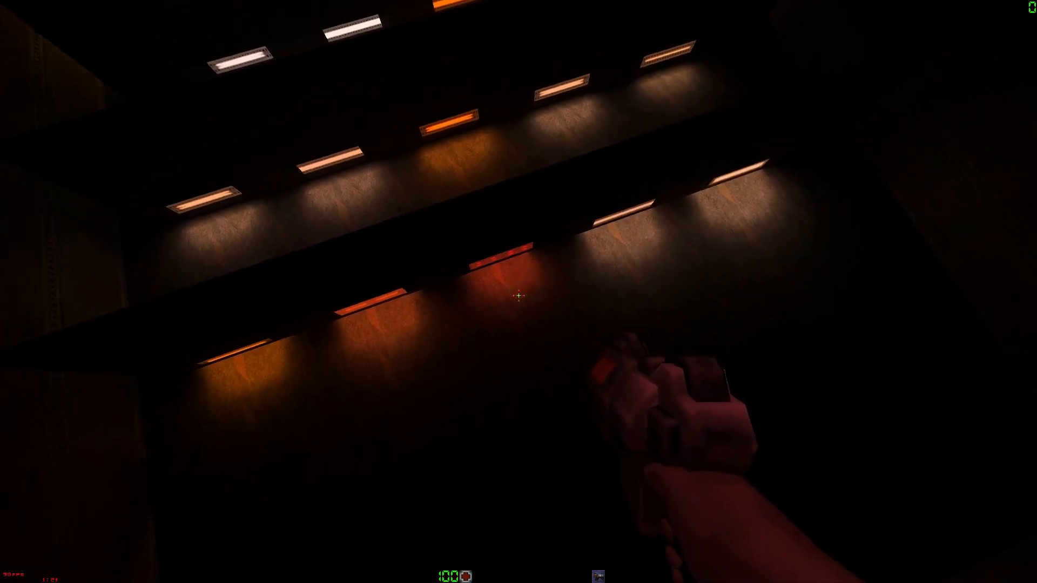
key(a)
key(a)
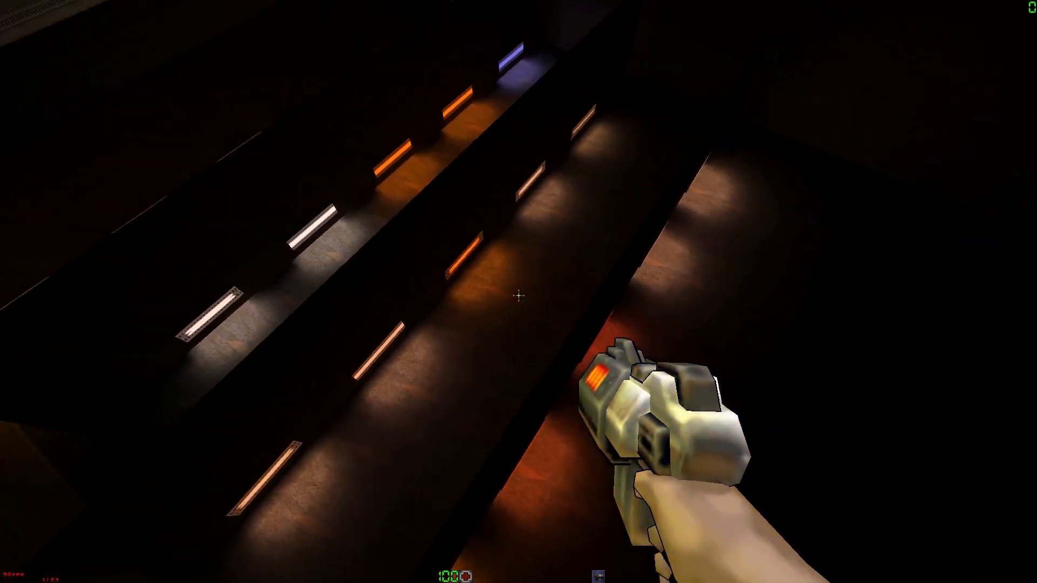
key(a)
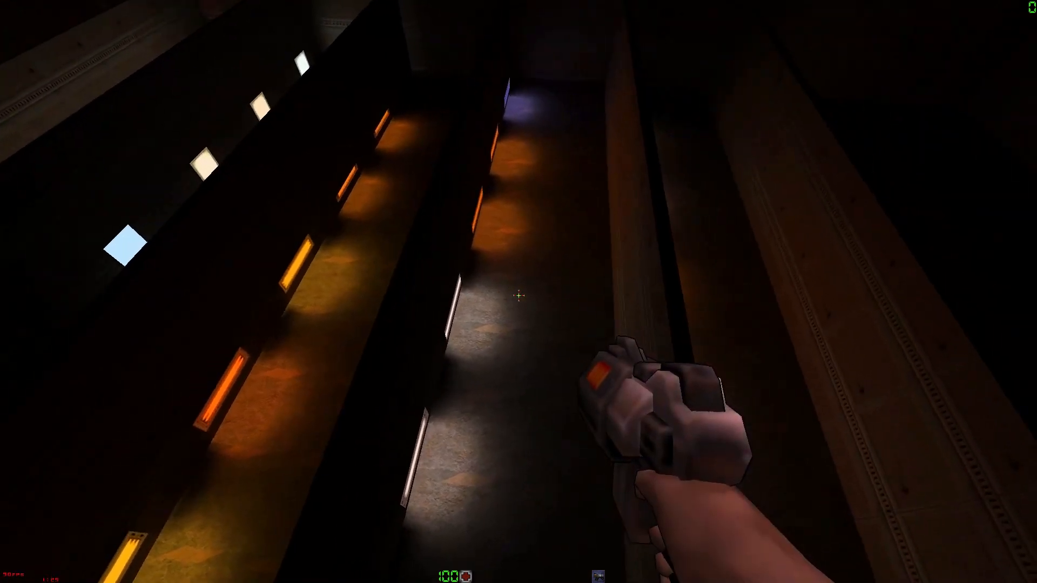
Step: Fly across the tops of the walls to compare the glow of the strip light rows with that of the square panel rows
click(519, 295)
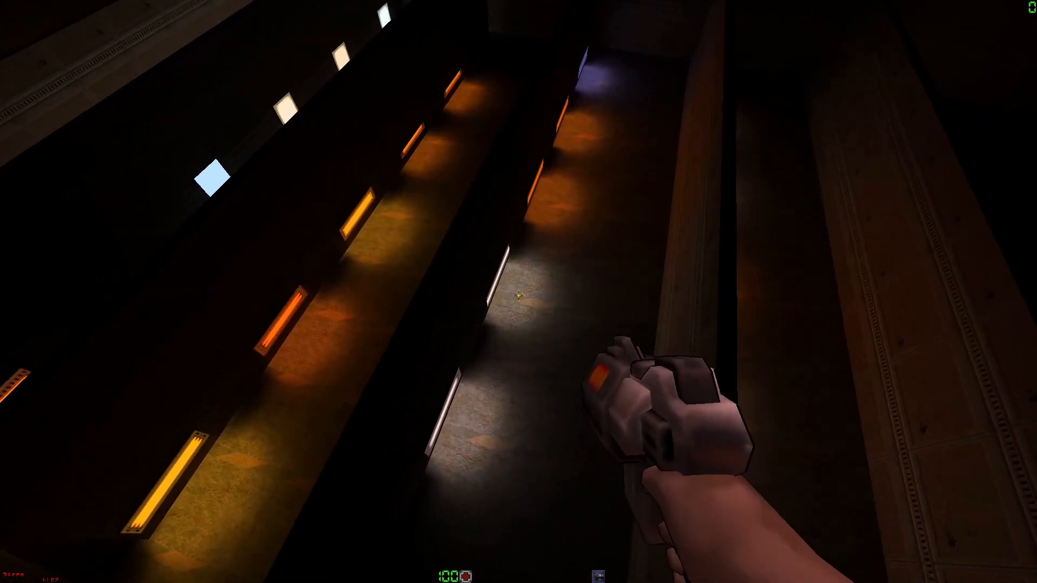
key(a)
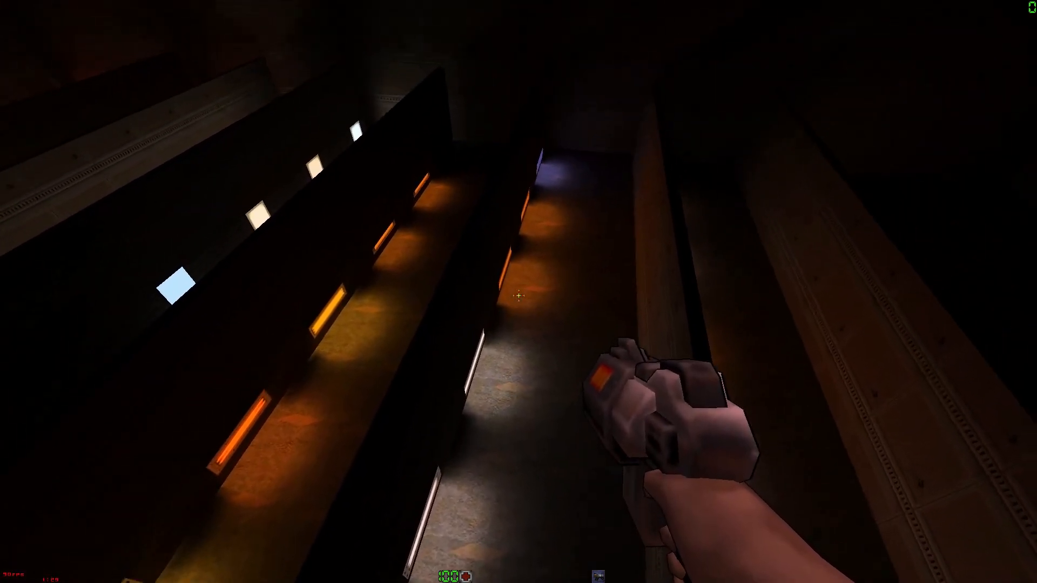
click(518, 295)
key(a)
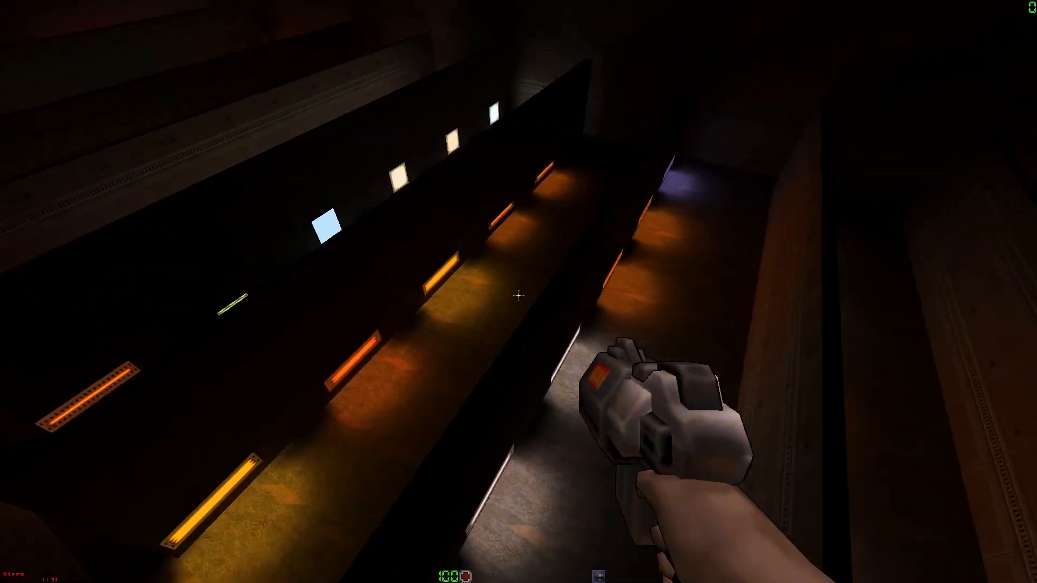
click(518, 295)
click(519, 295)
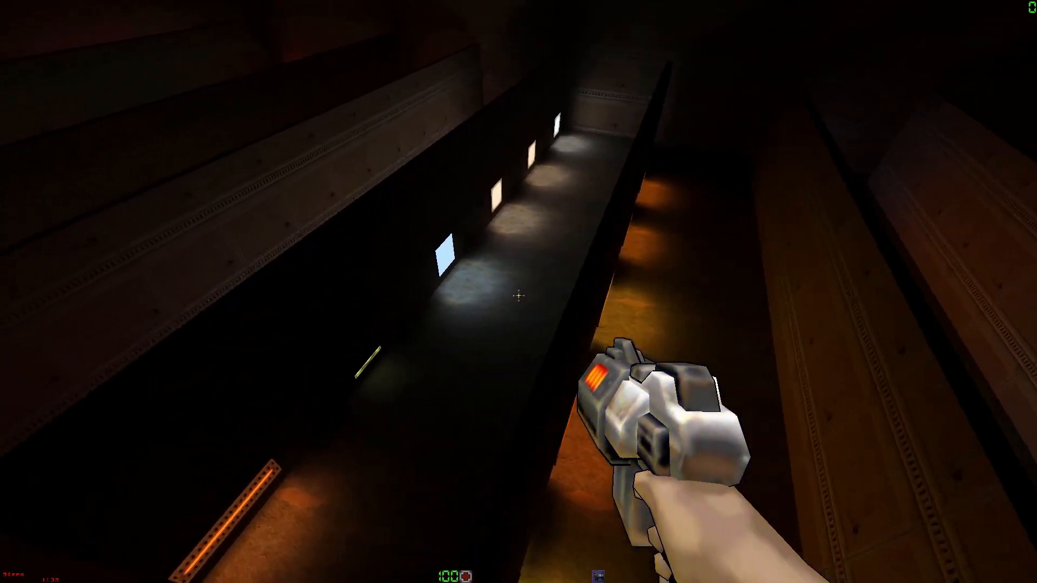
key(a)
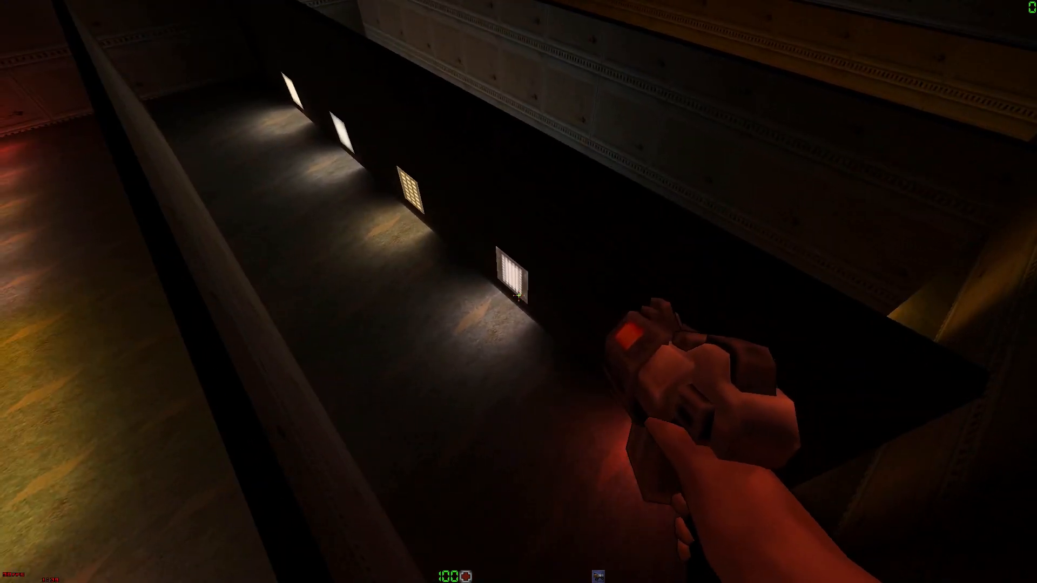
Step: Fly over the corridor lined with small coloured lights on both walls to compare their red, white, blue, green and orange pools
key(a)
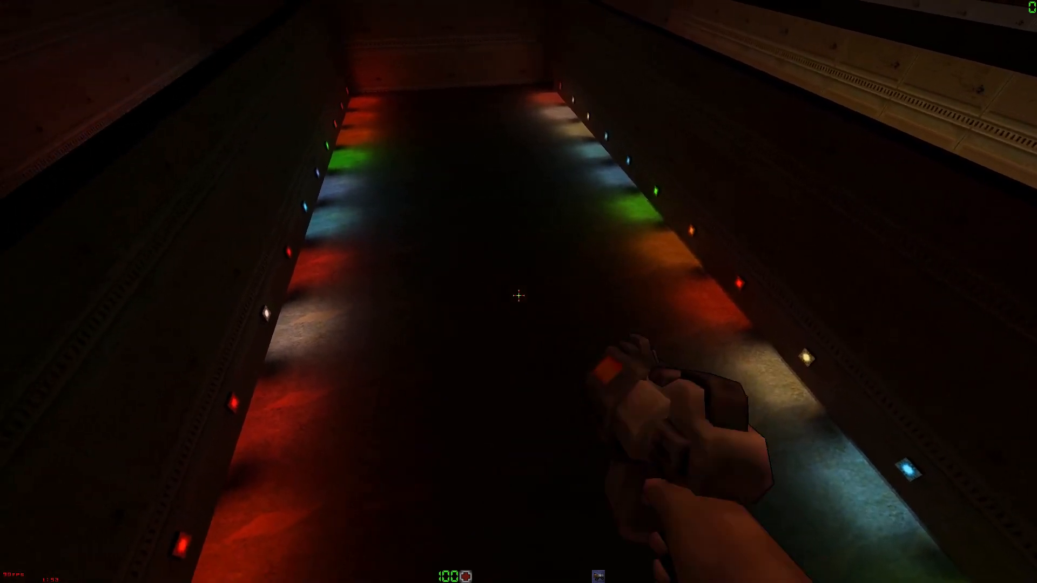
key(a)
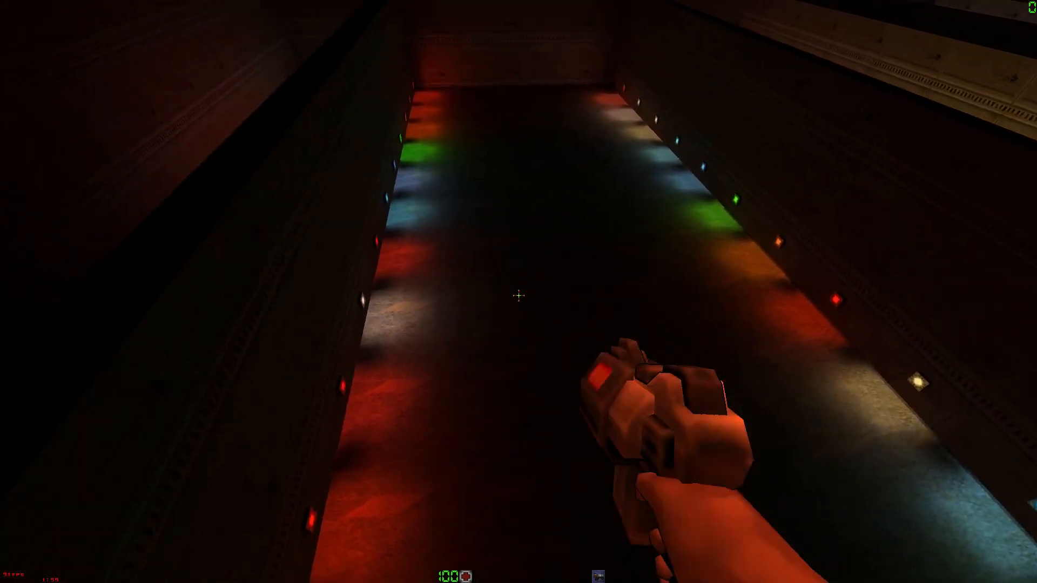
key(d)
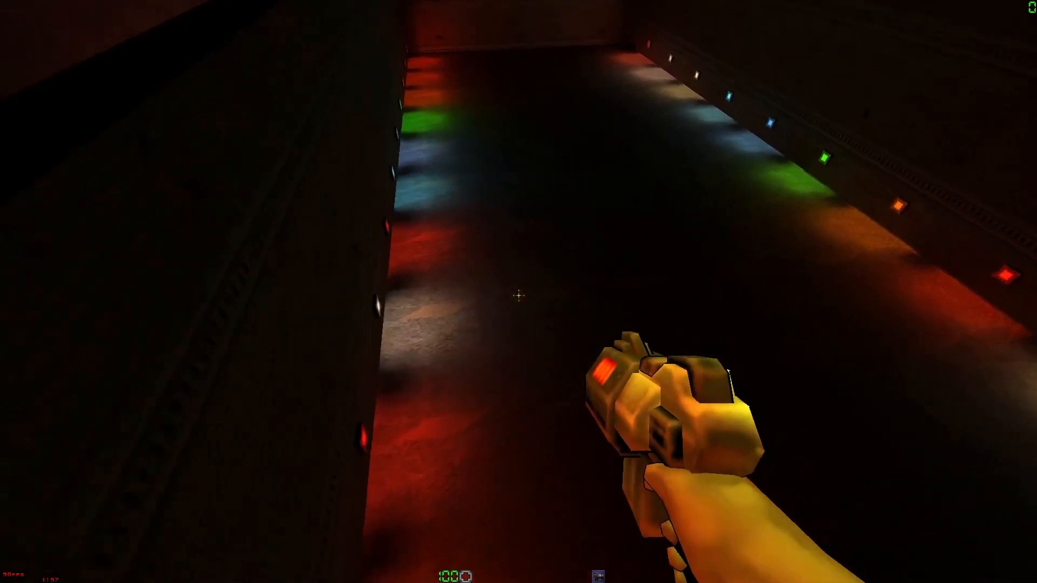
key(w)
key(w)
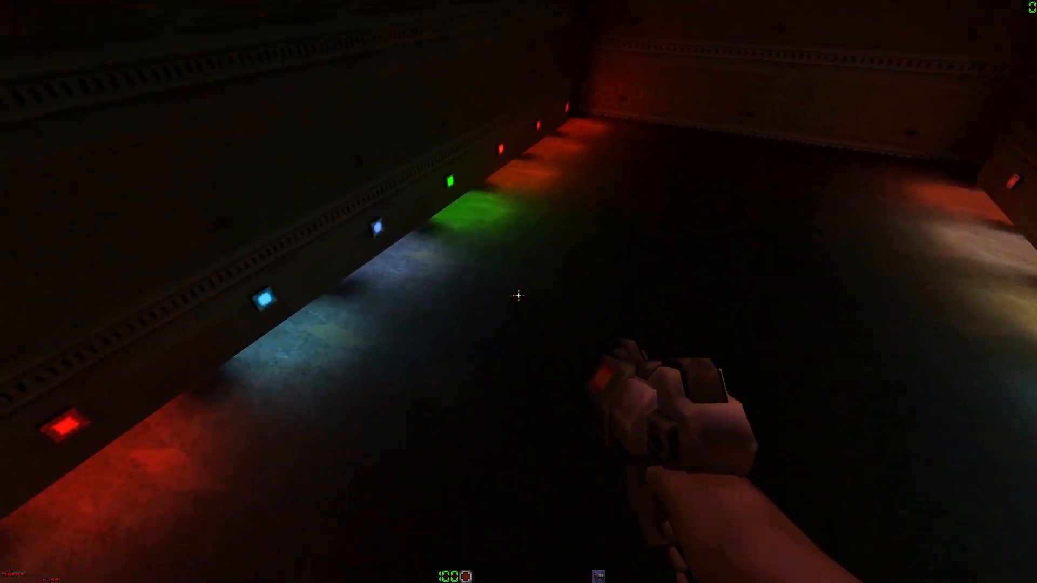
Step: Examine the small green, orange and red lights at the corridor's far end up close, and return to the overhead view
key(w)
key(d)
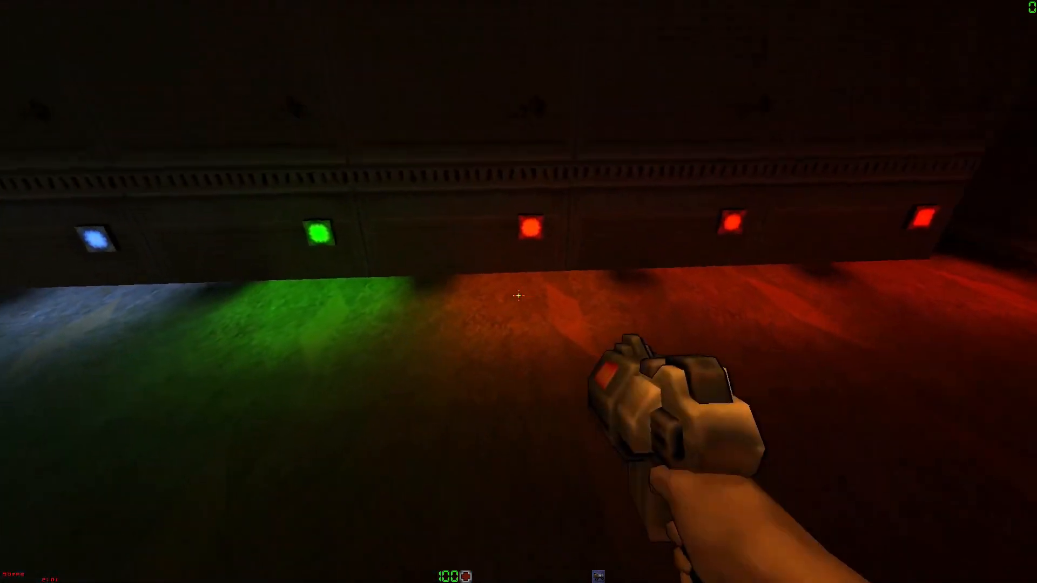
key(w)
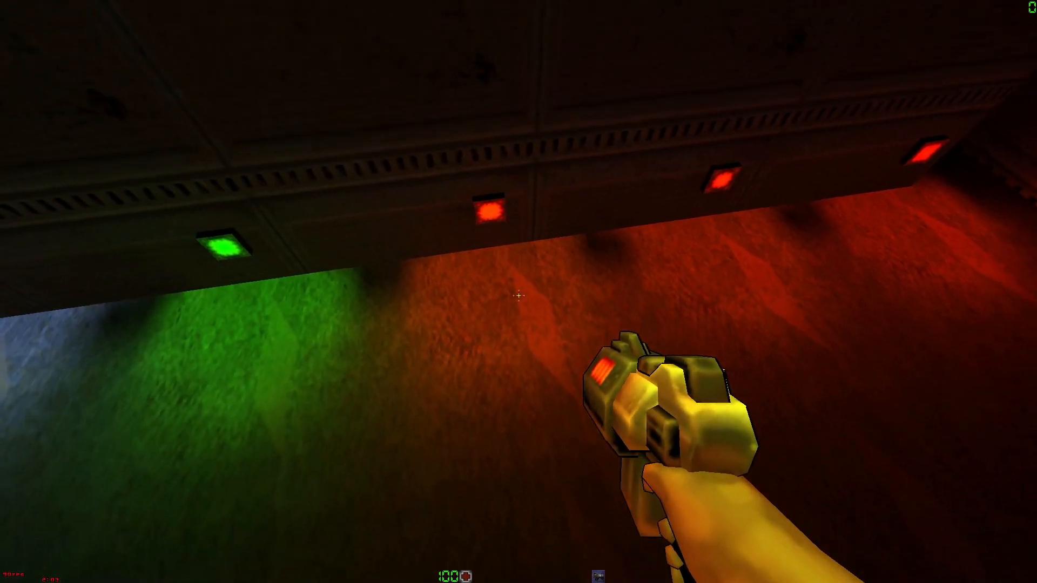
click(518, 296)
key(d)
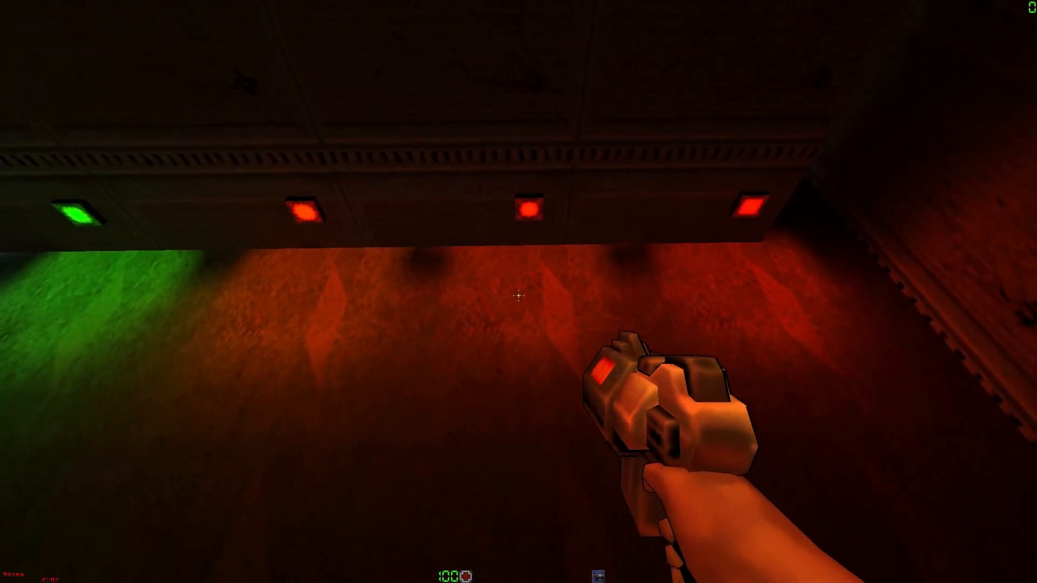
key(w)
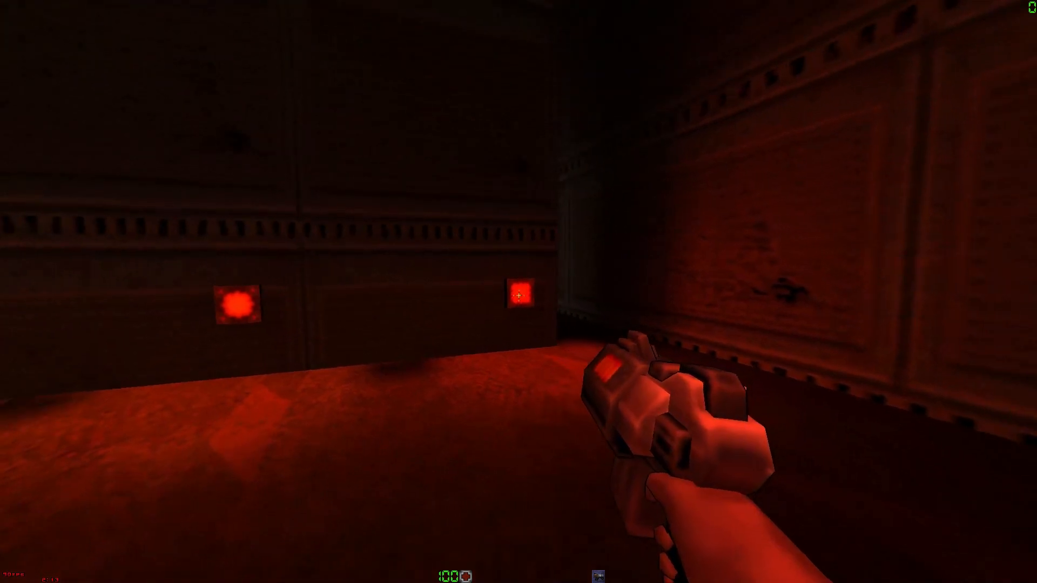
key(s)
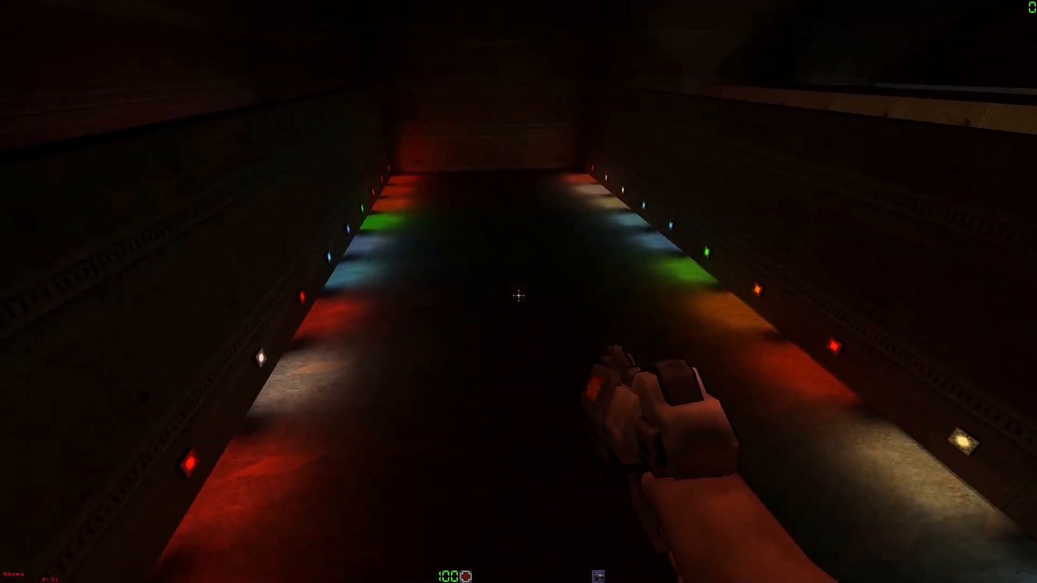
Step: Fly above the corridor of small coloured lights to compare its floor glow with the darker corridors and panel light rows beside it
key(a)
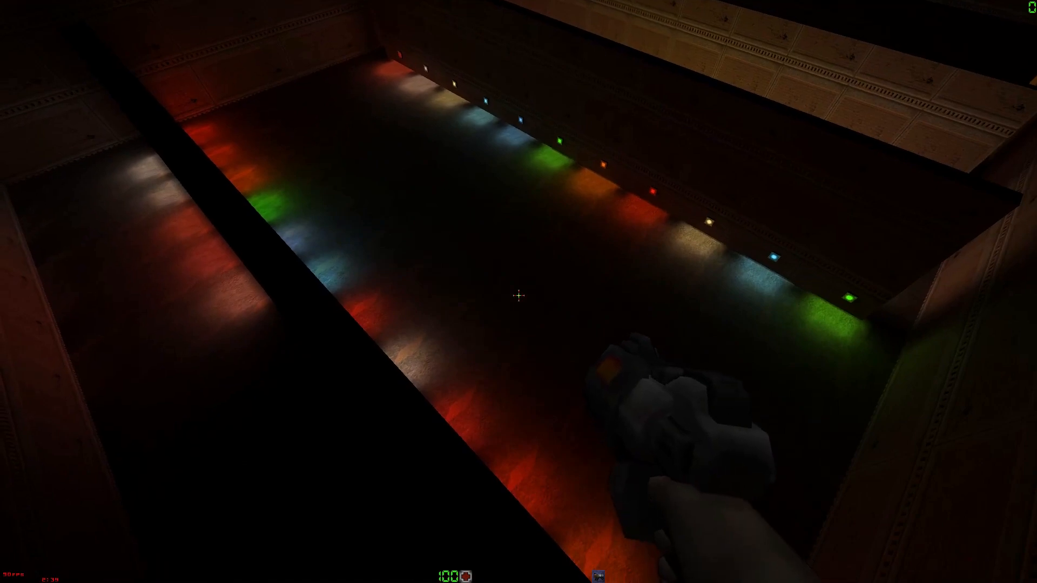
key(d)
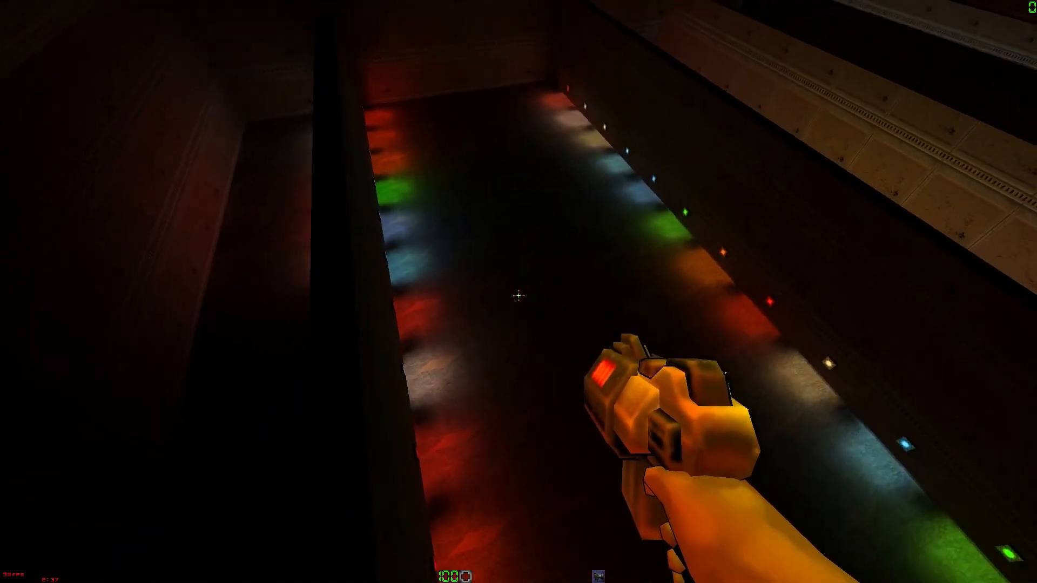
key(s)
key(d)
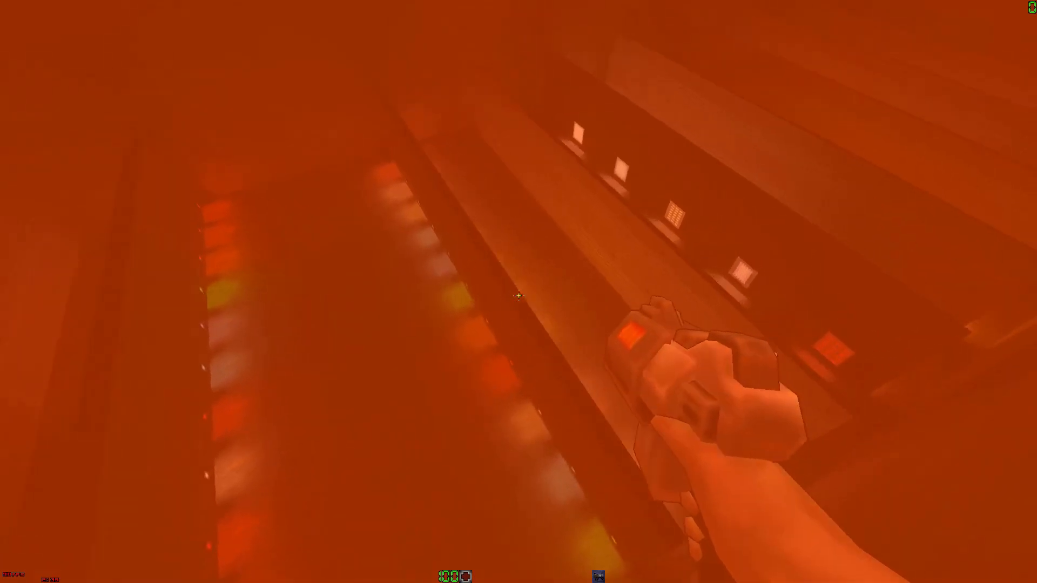
key(w)
key(a)
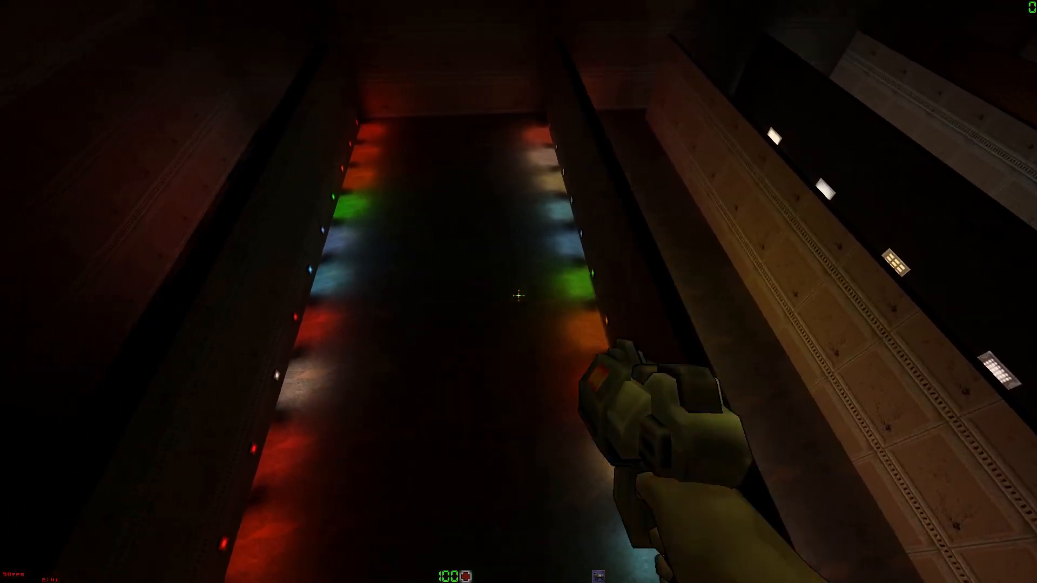
Step: Turn off noclip to view the small coloured wall lights from floor level, and turn it back on to rise above the wall
key(n)
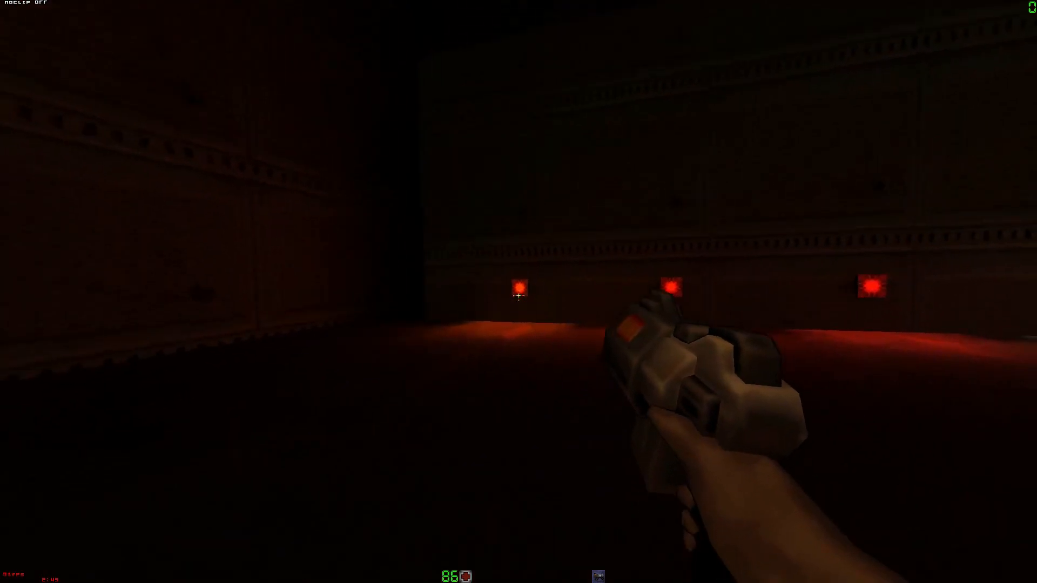
key(d)
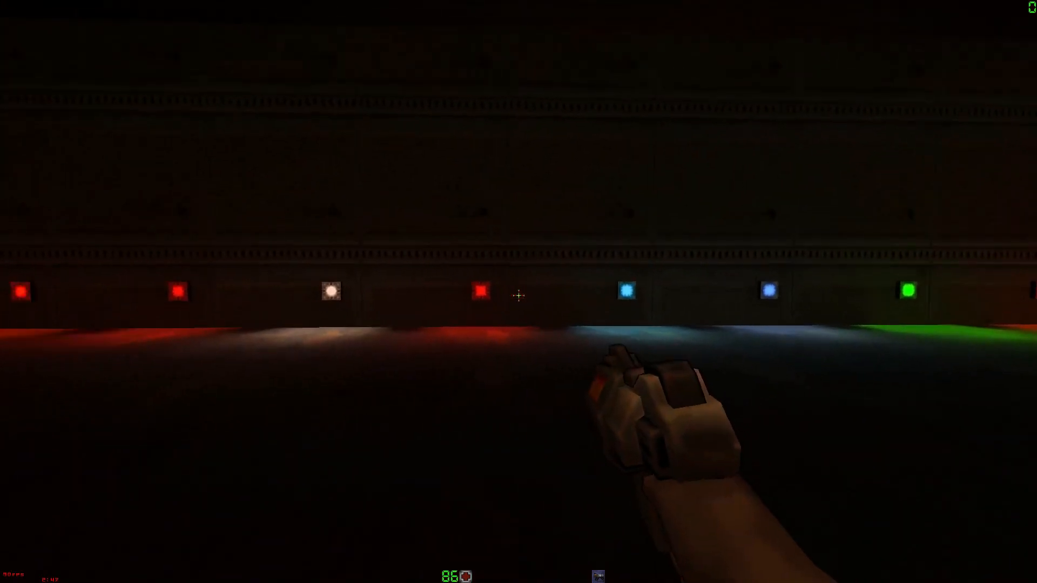
key(a)
key(n)
key(space)
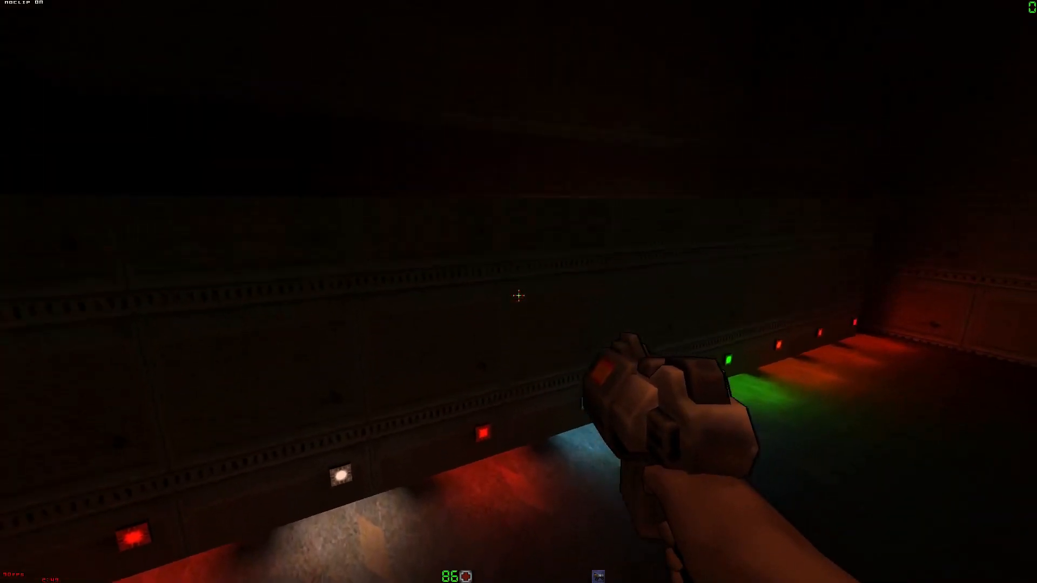
key(a)
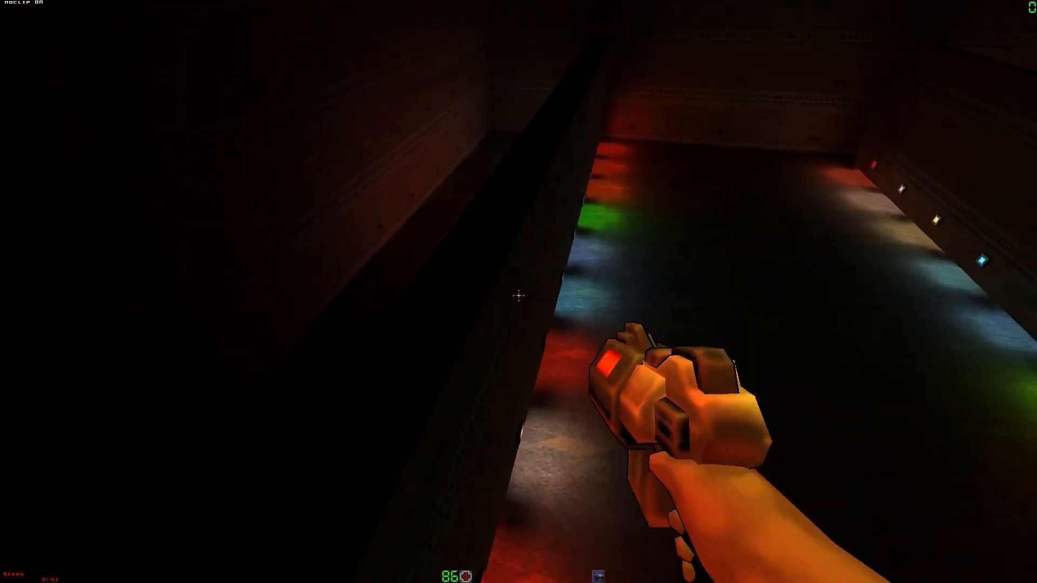
key(d)
key(d)
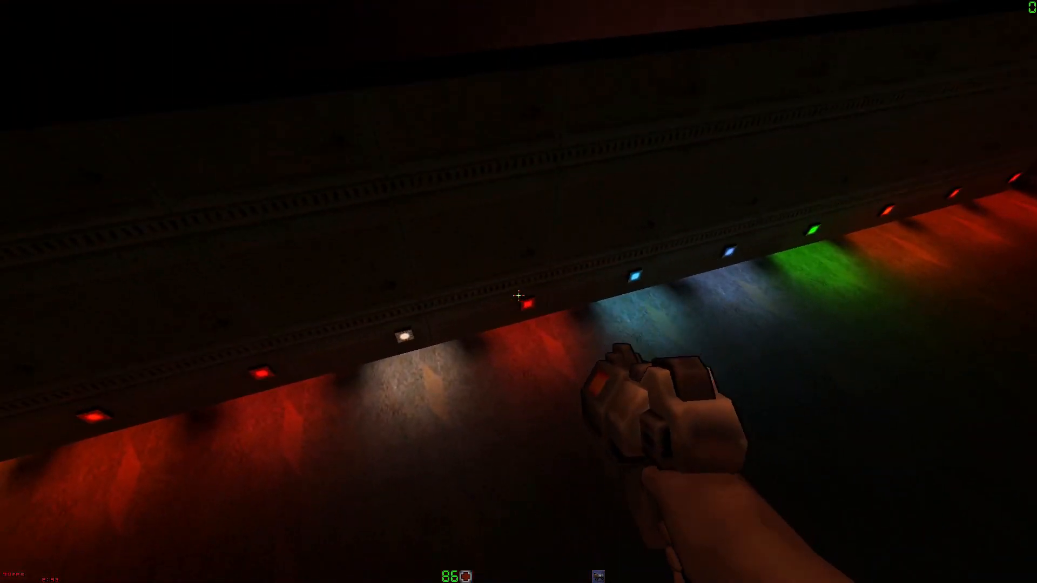
Step: Return to the lights_textures map in the editor and select a small light cube on the side of the first wall
key(F10)
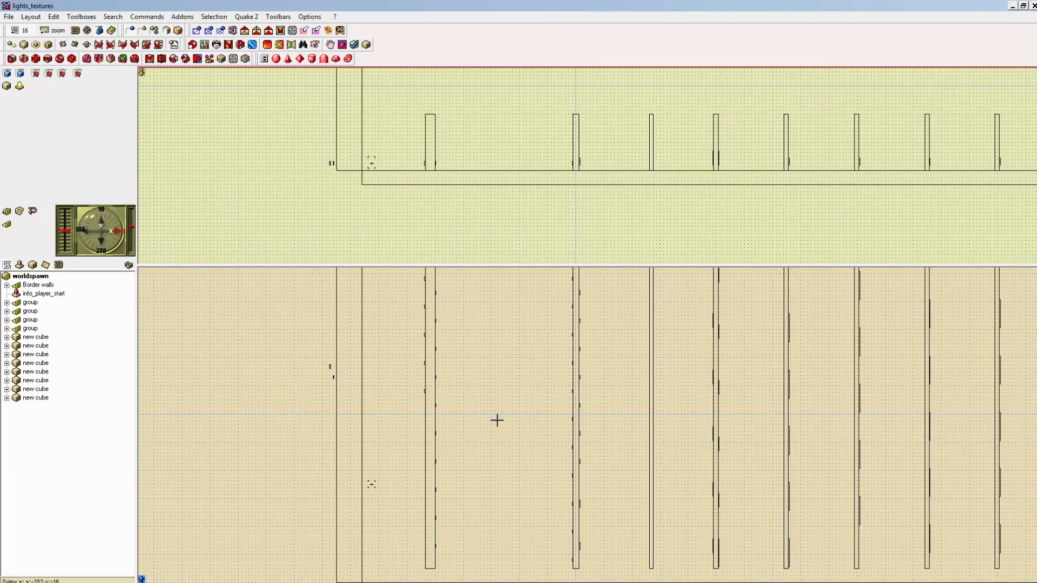
drag(499, 404, 508, 472)
drag(465, 421, 475, 286)
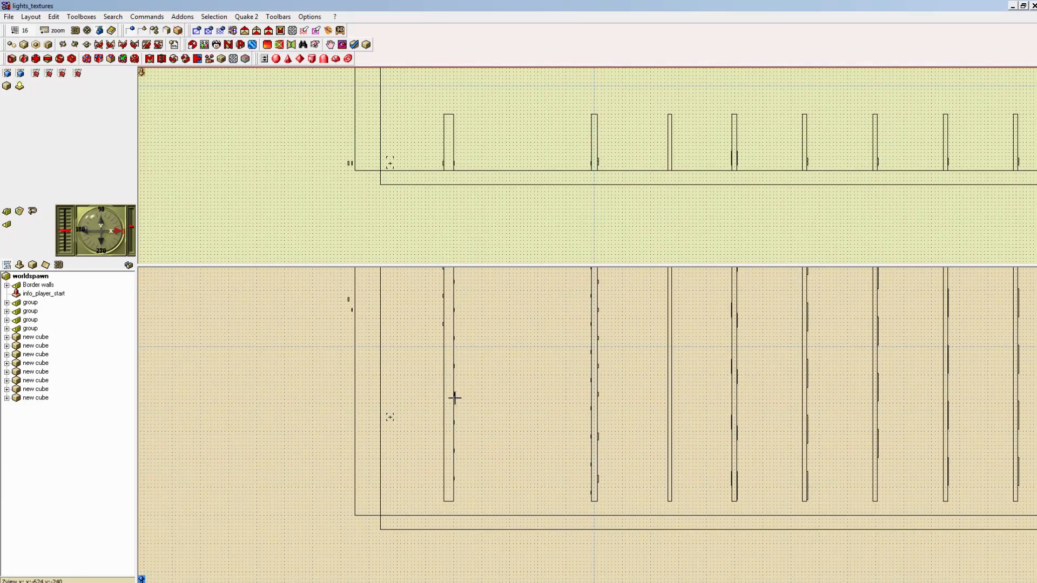
scroll(464, 381, up, 4)
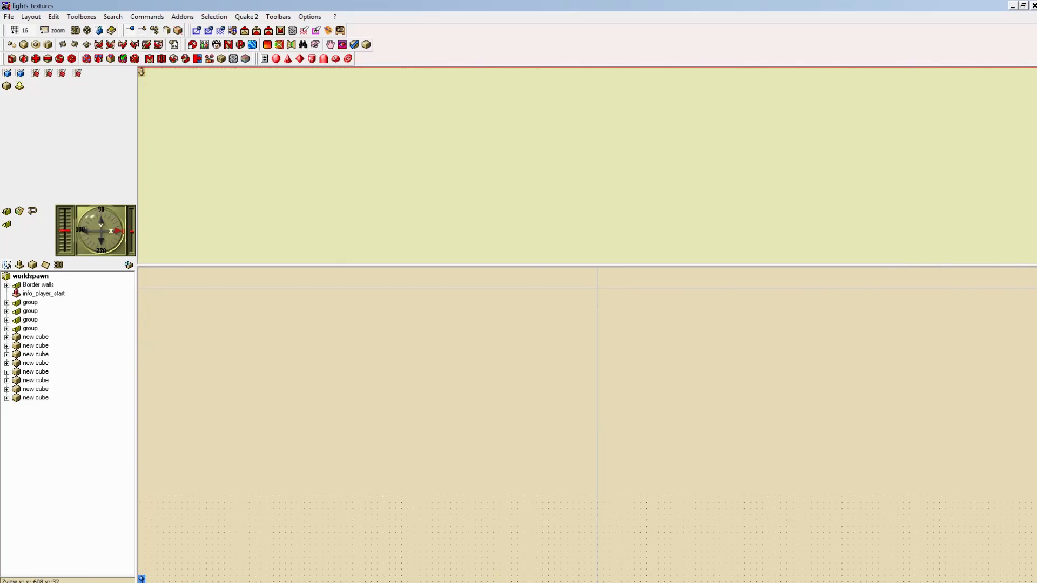
drag(418, 413, 478, 449)
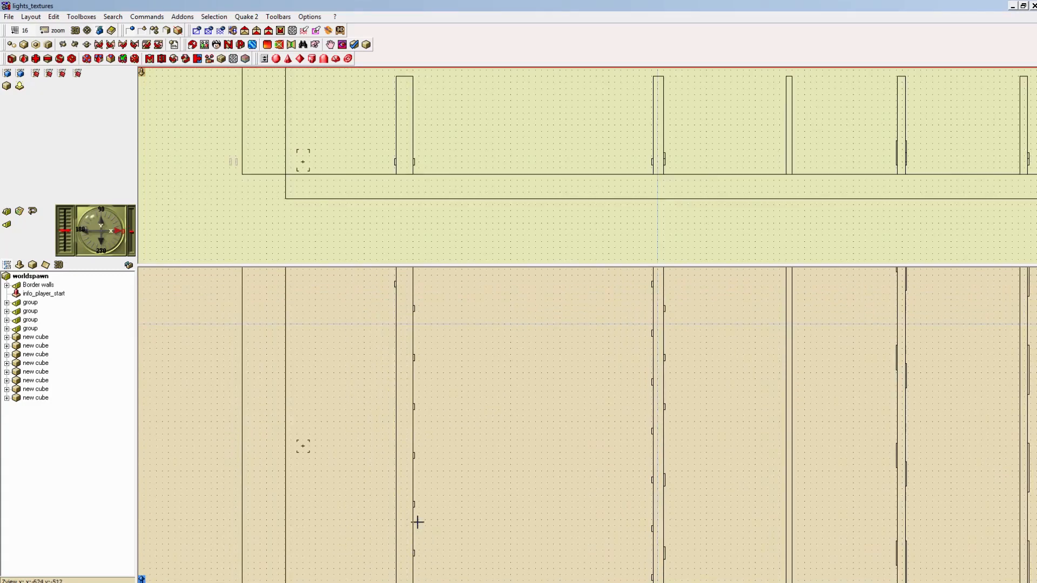
click(413, 358)
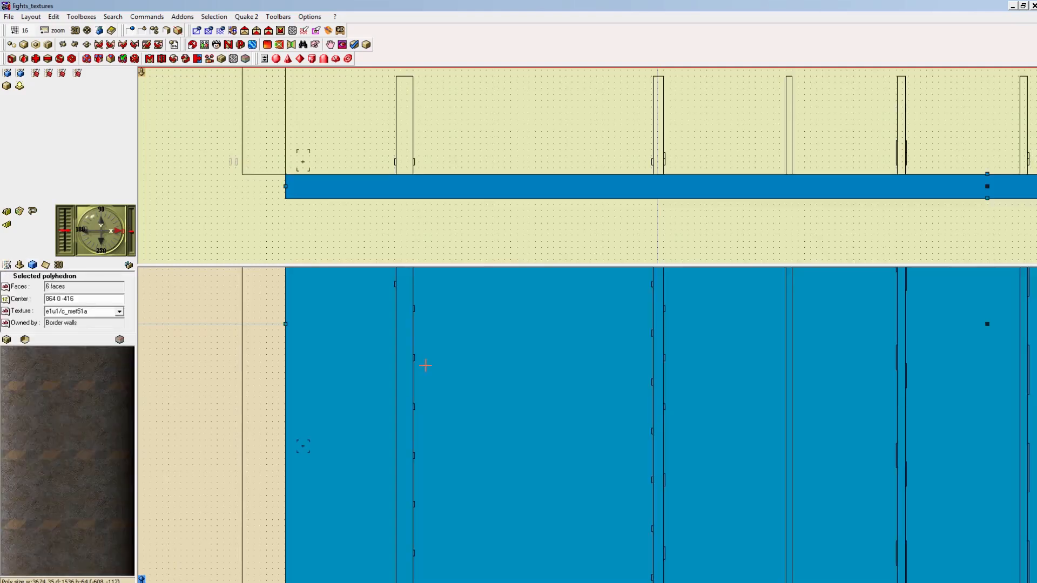
click(414, 357)
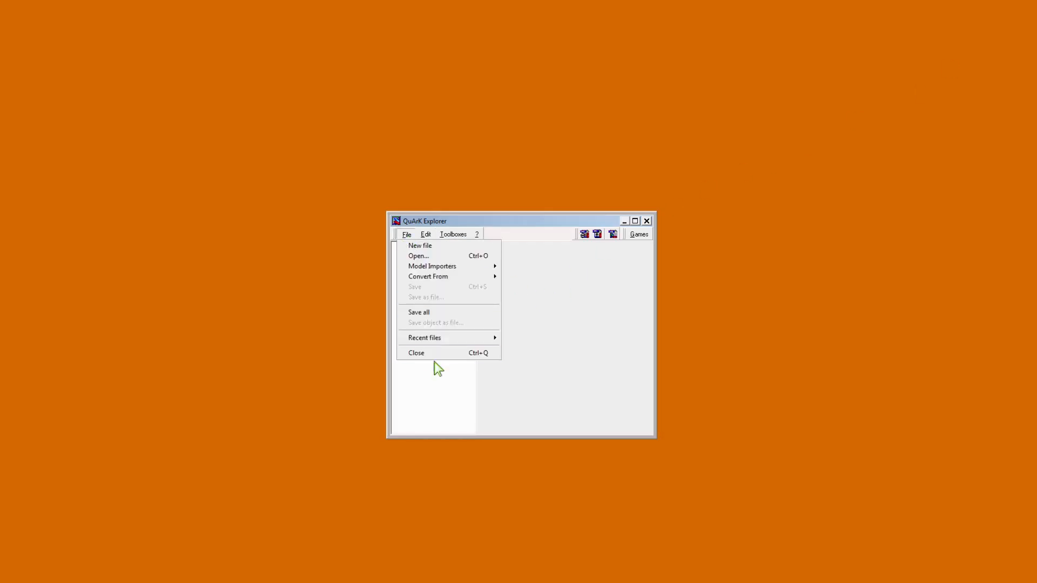
Step: Open the recent map RocksRandom102.qkm and put the small light cube on its border wall into the Lights group
mouse_move(450, 337)
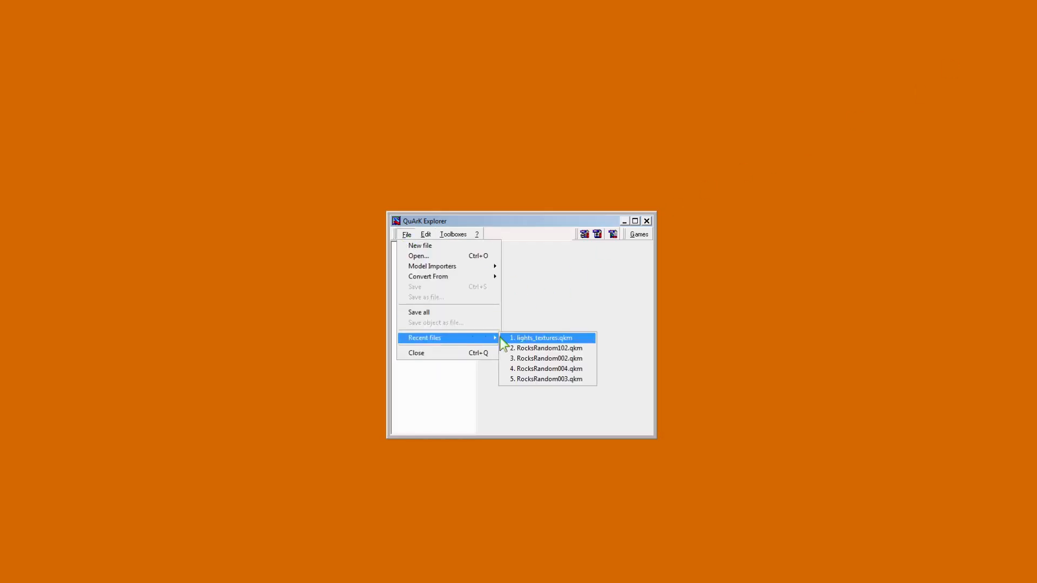
click(590, 336)
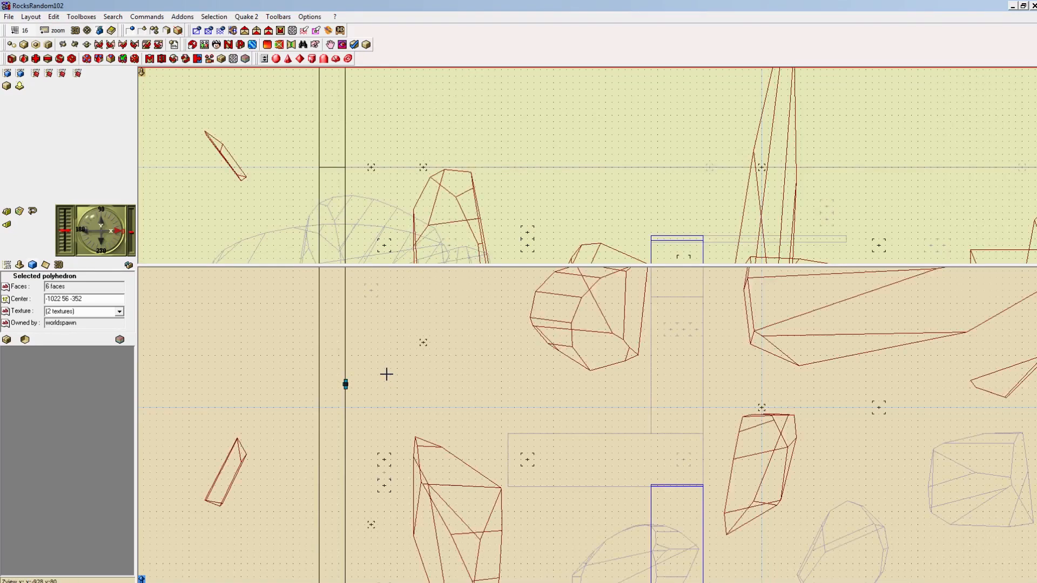
right_drag(466, 214, 458, 85)
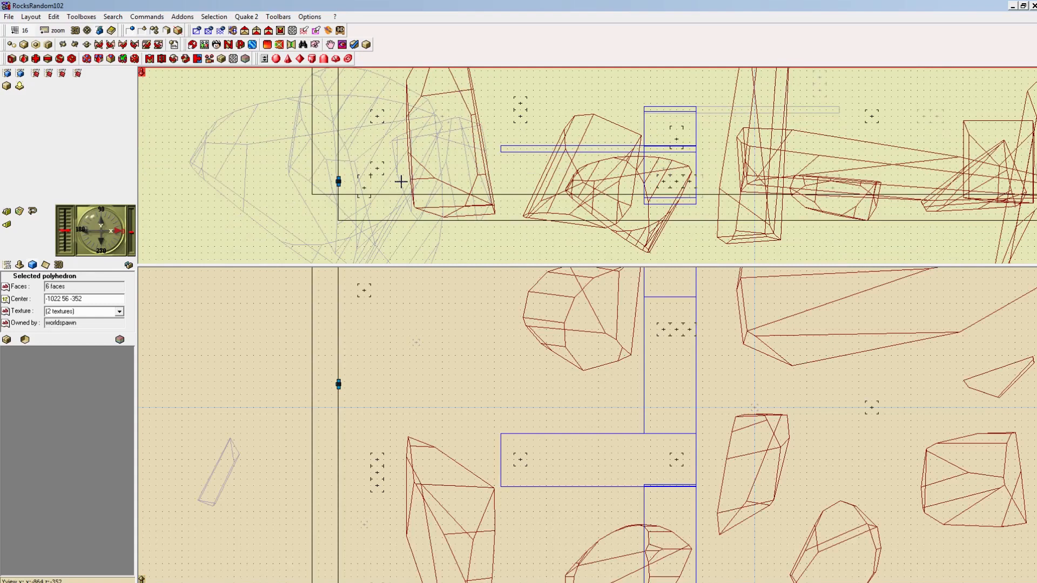
click(7, 265)
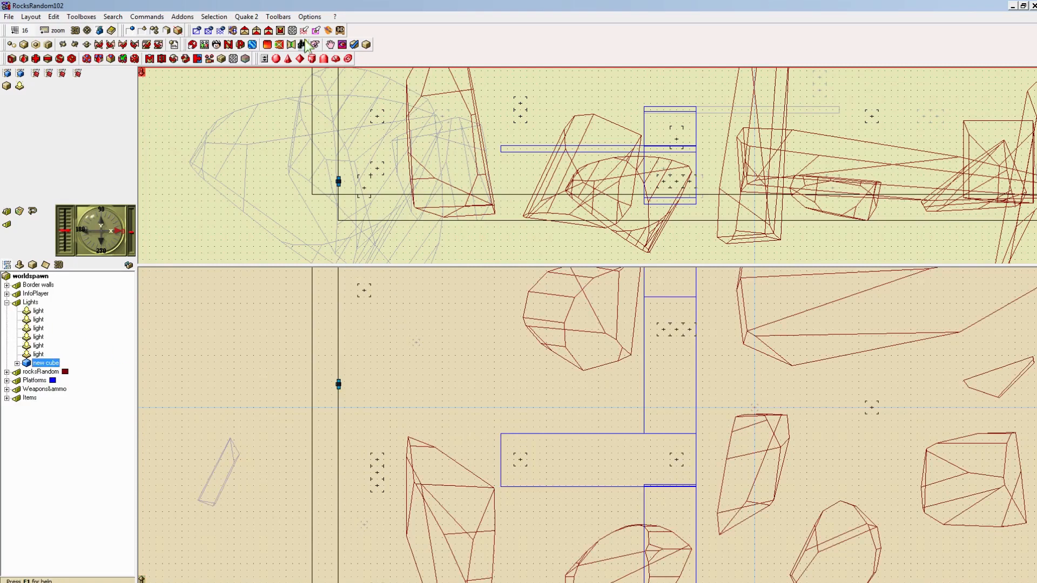
Step: Build and run the map to see the red light cube on the rock wall, and return to the editor
click(254, 22)
click(278, 43)
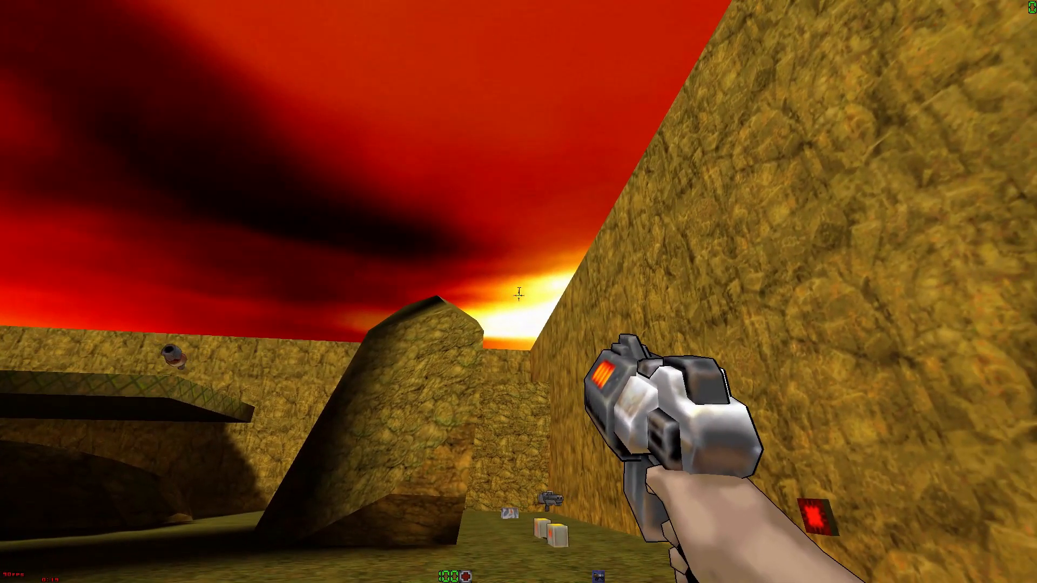
key(alt+Tab)
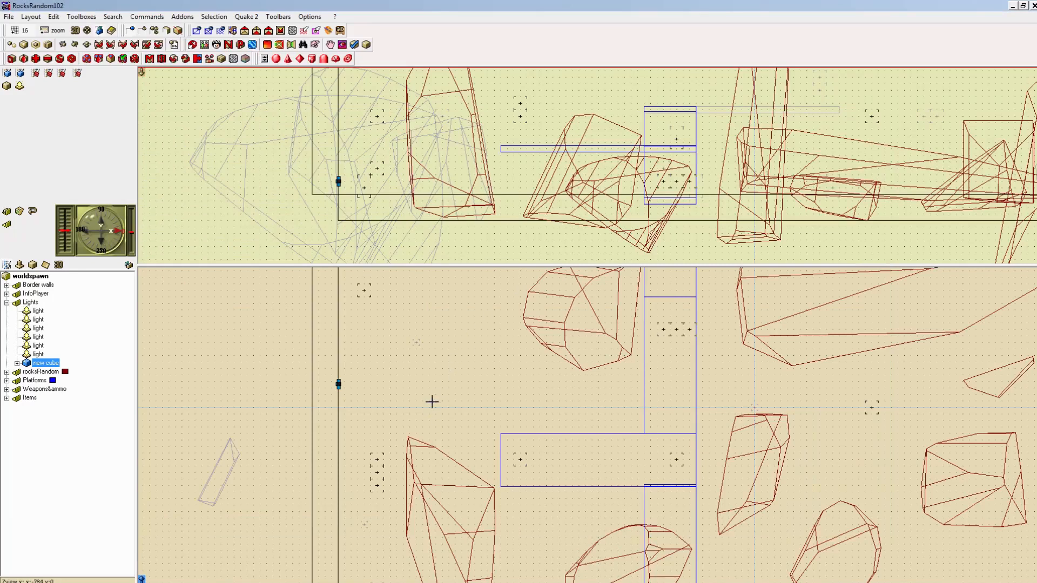
Step: Delete the second light in the Lights group, near the wall's light cube, and build and run the map again
click(362, 290)
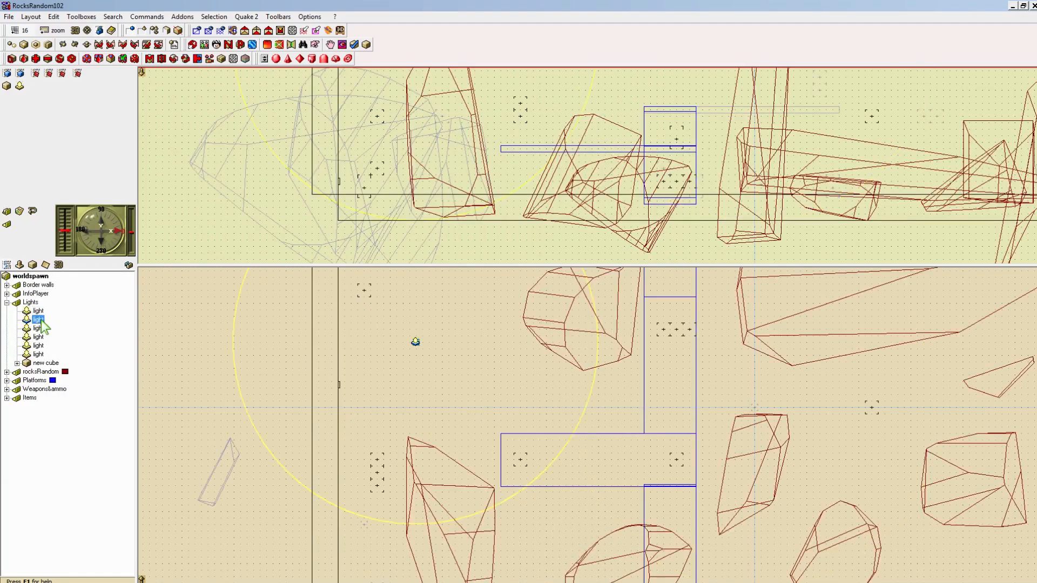
click(245, 17)
click(265, 40)
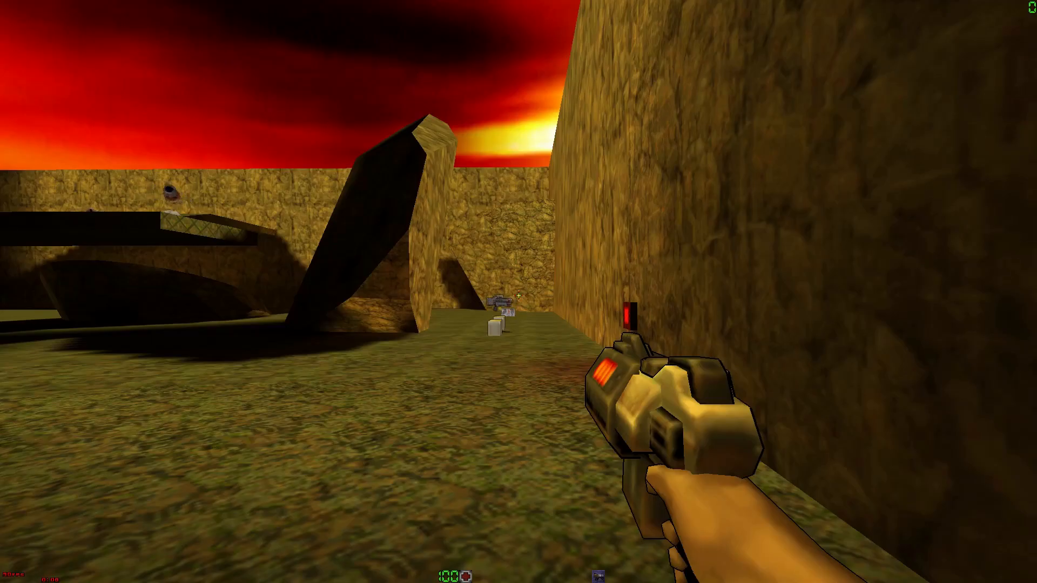
Step: Examine the red light cube and its glow on the grass up close and from a distance, and return to the editor
key(a)
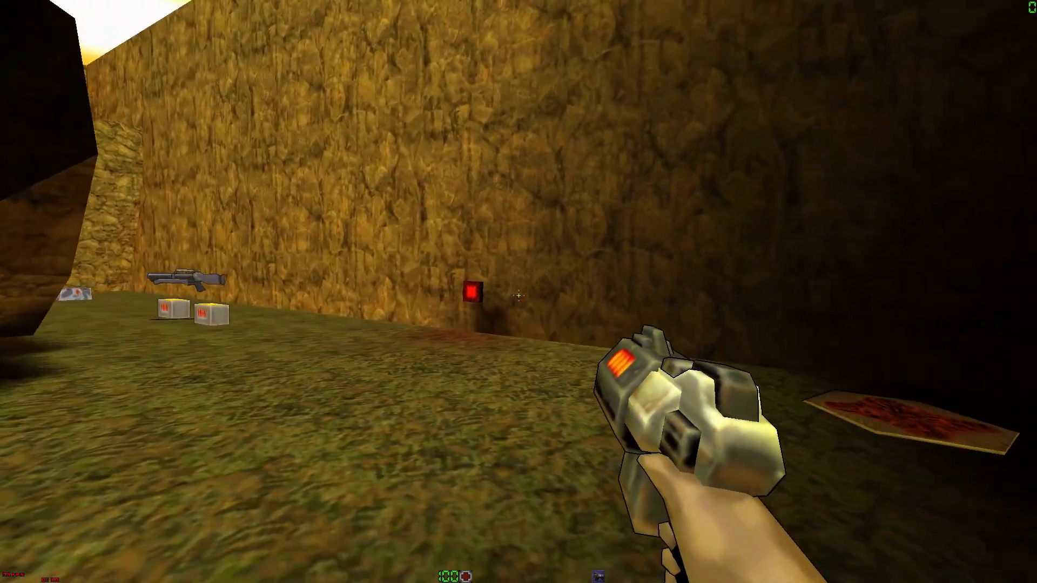
key(w)
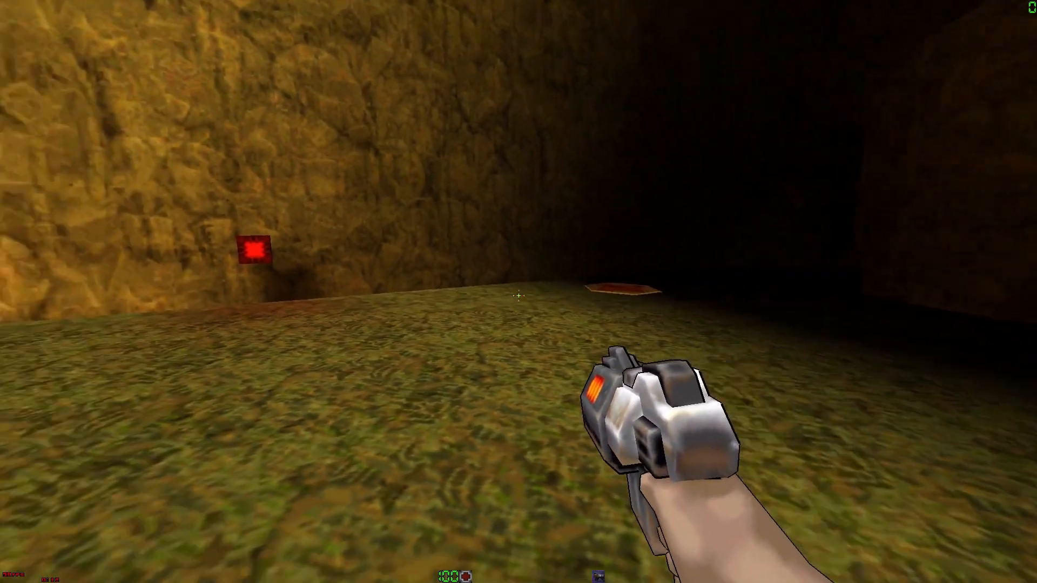
key(w)
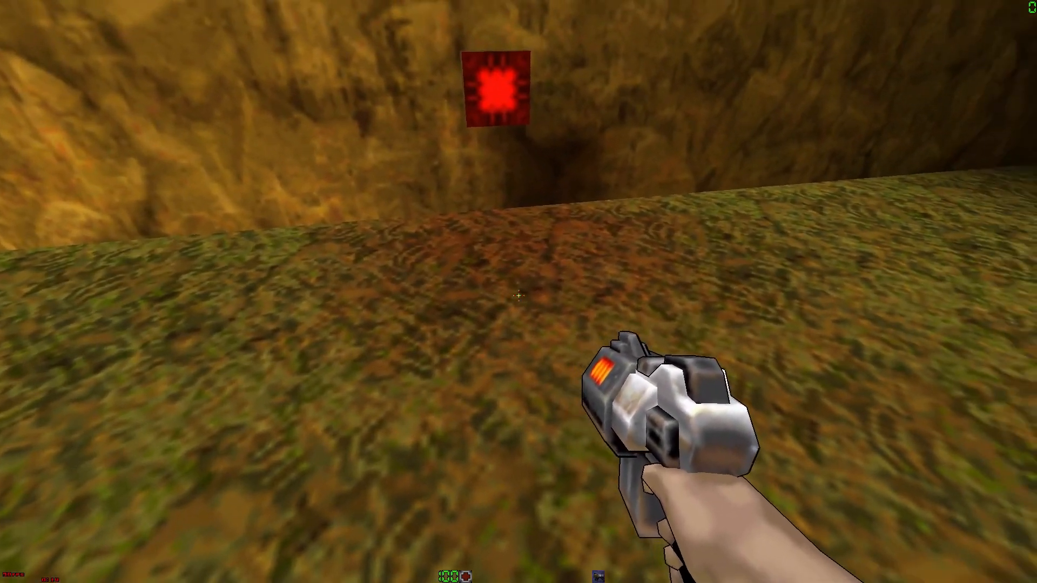
key(s)
key(s)
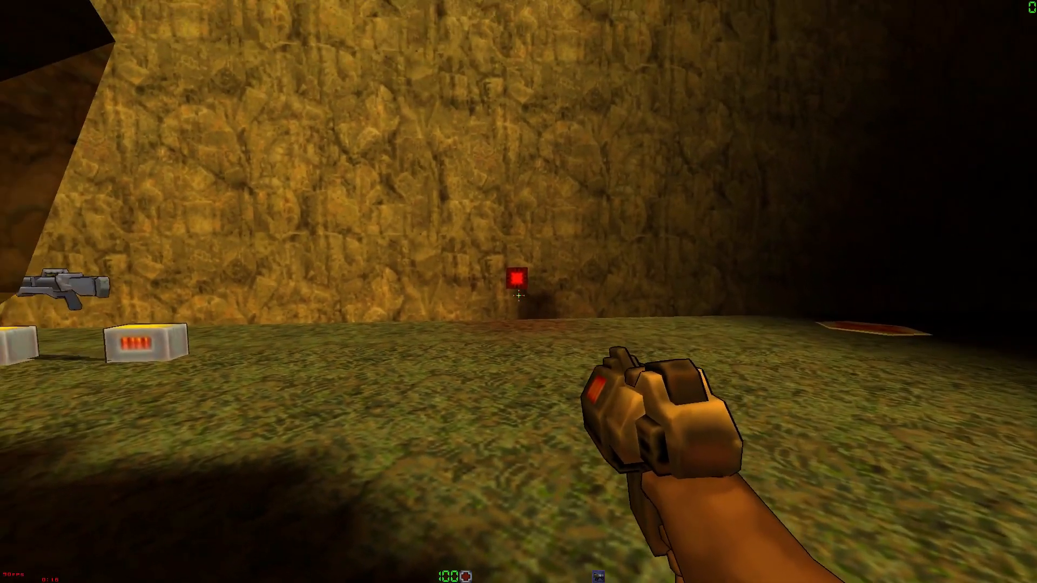
key(w)
click(519, 295)
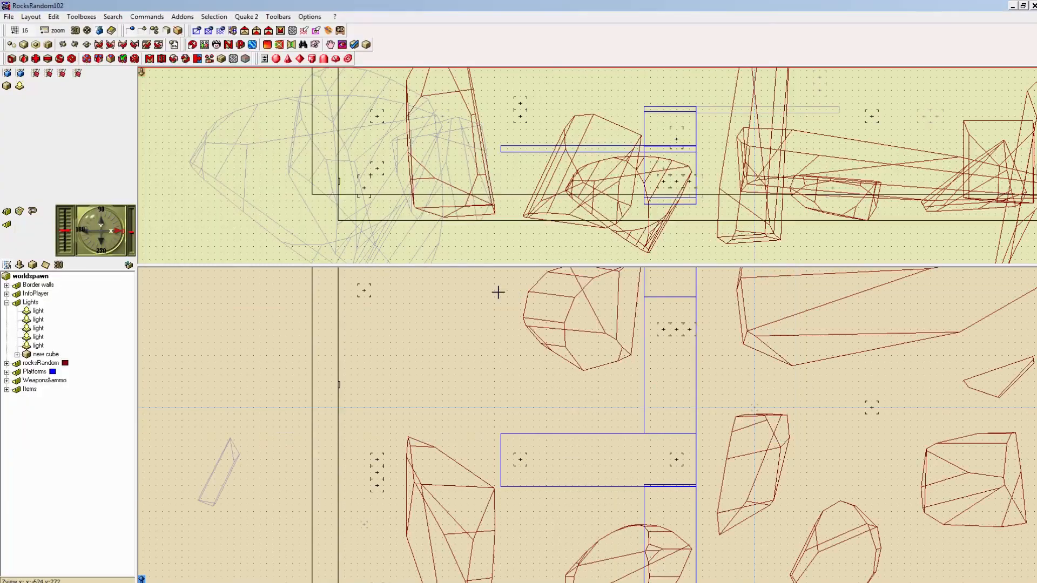
Step: Look through the lights in the Lights group to find the one between the border wall and the tall rock, and open its properties
drag(437, 345, 496, 442)
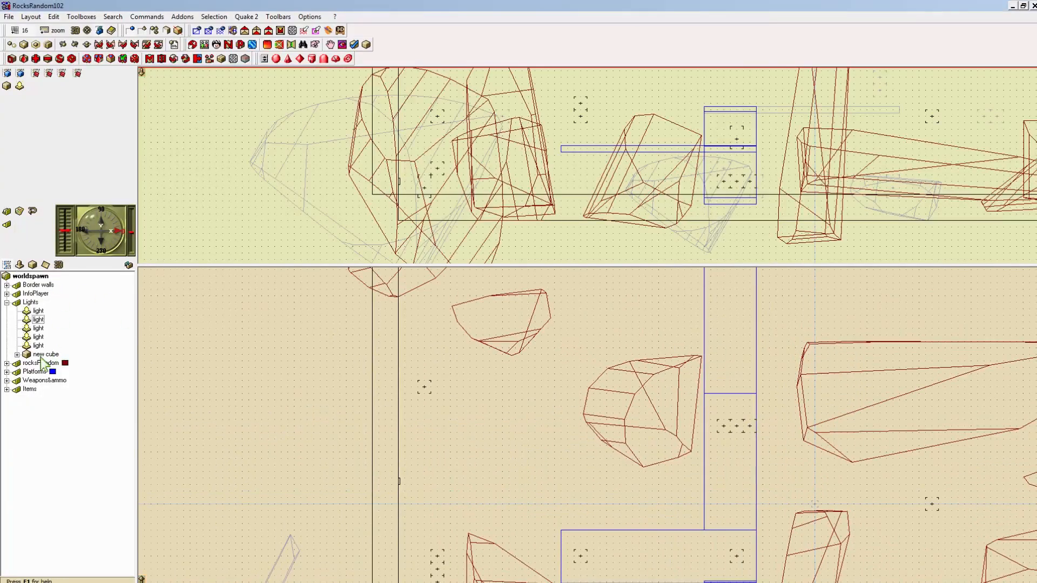
click(43, 355)
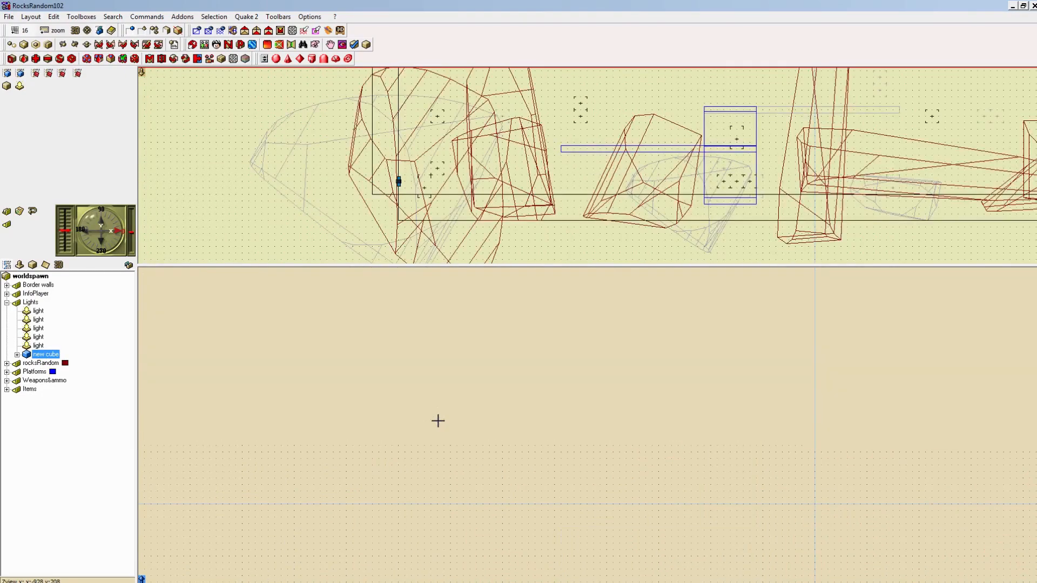
click(438, 496)
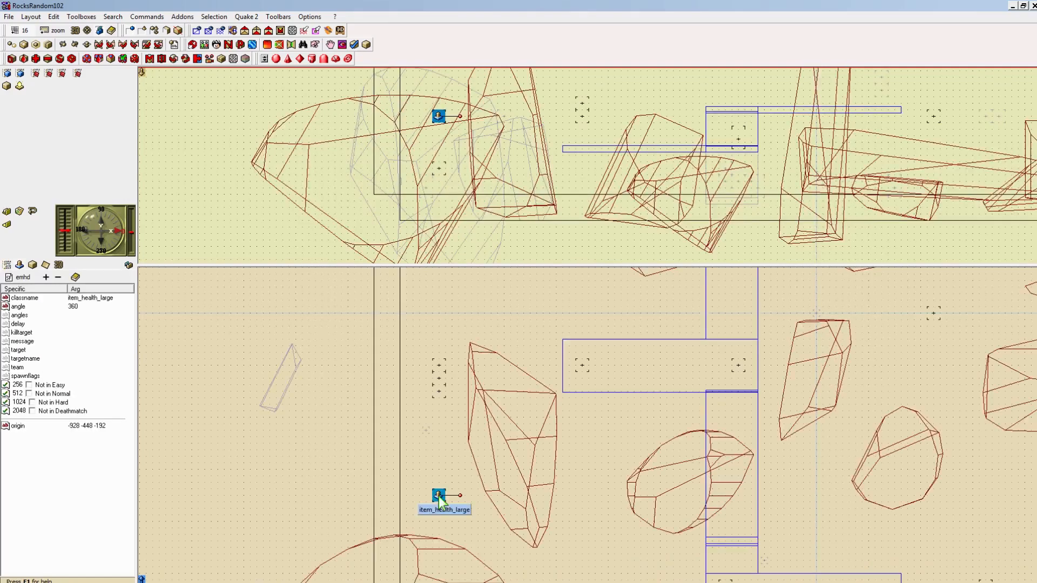
click(7, 264)
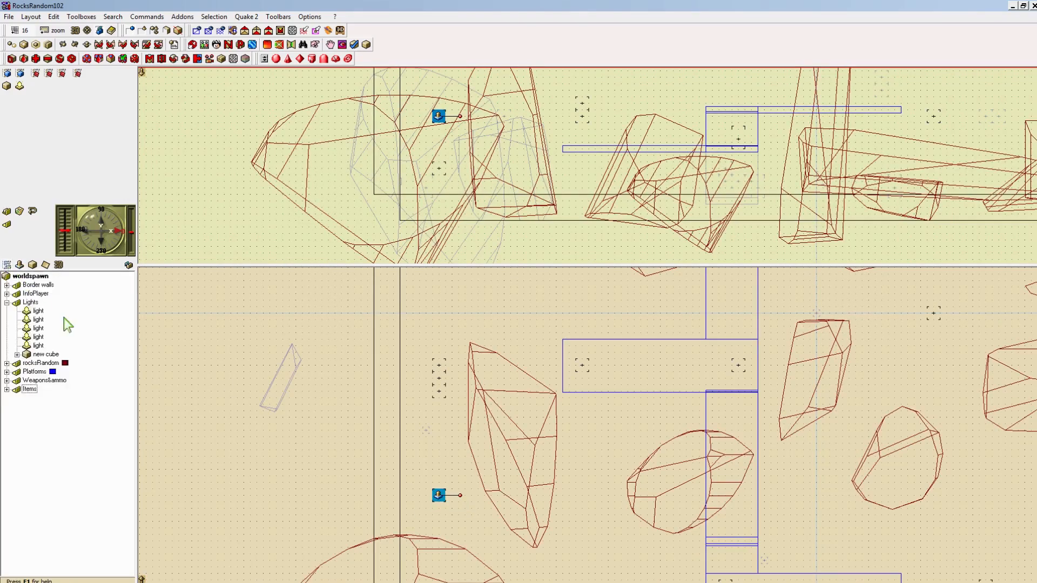
click(38, 328)
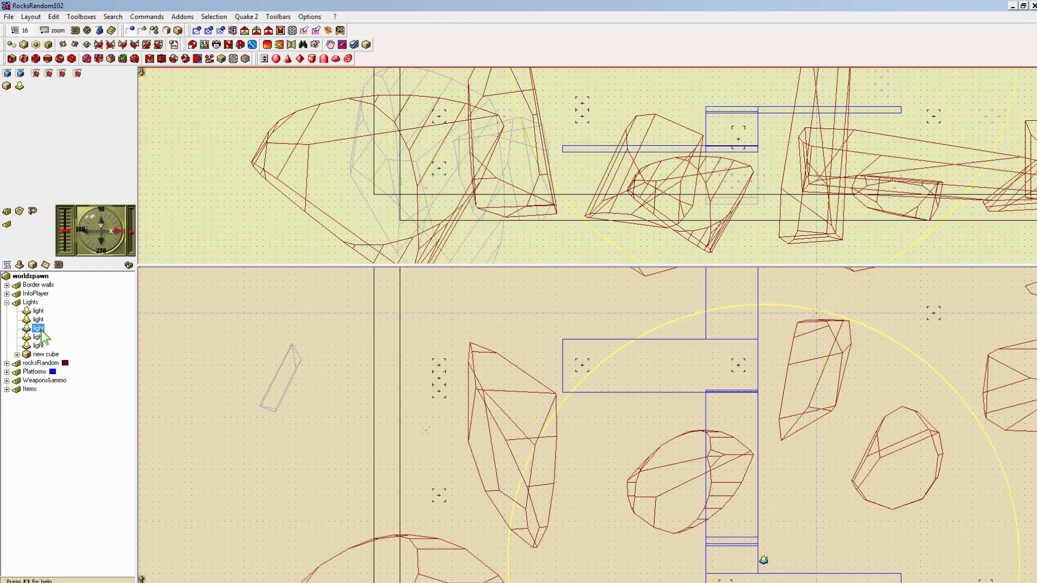
click(39, 337)
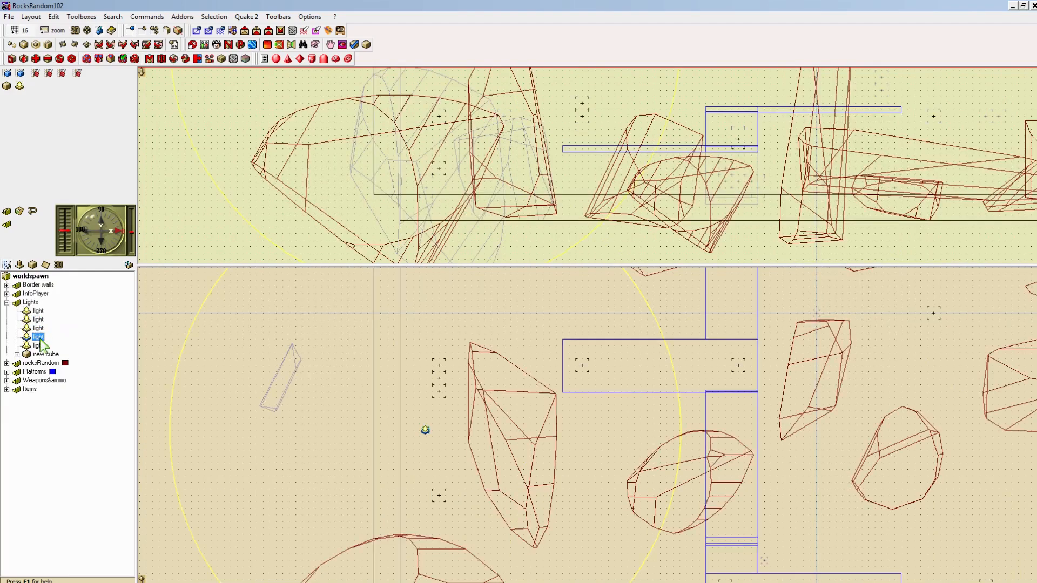
double_click(38, 338)
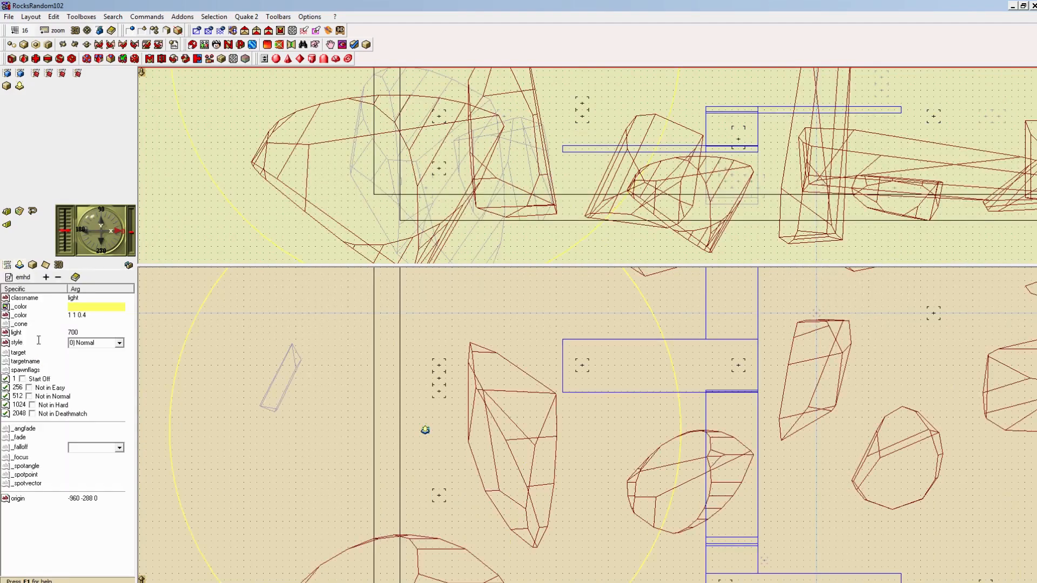
Step: Set the light value of the selected light between the border wall and the tall rock to 500
click(95, 333)
text(5)
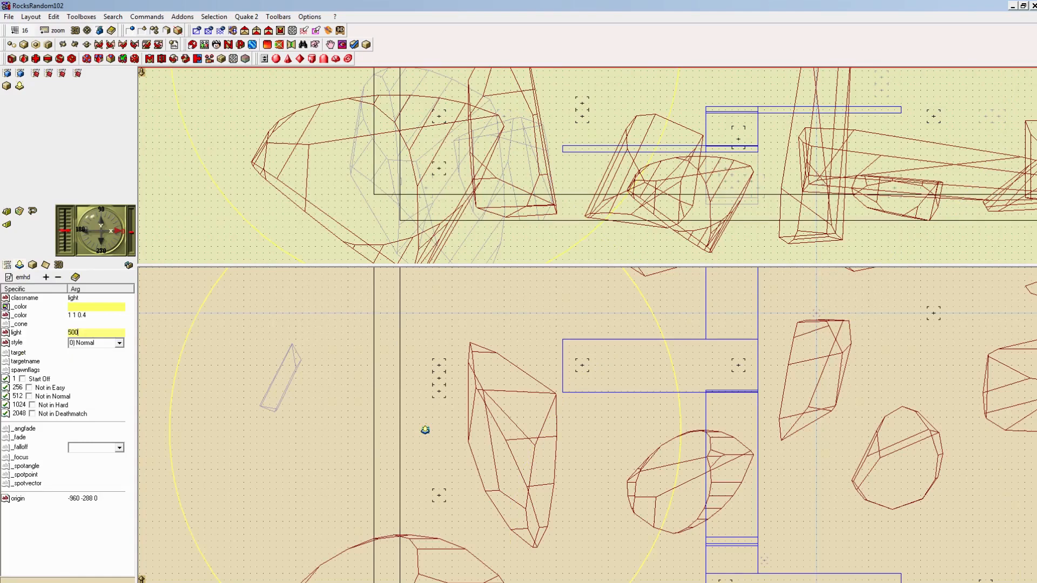
key(Return)
Step: Find the new cube on the border wall and review the light flag and value of its outward face, closing the face flags when finished
drag(576, 396, 567, 435)
drag(519, 338, 476, 536)
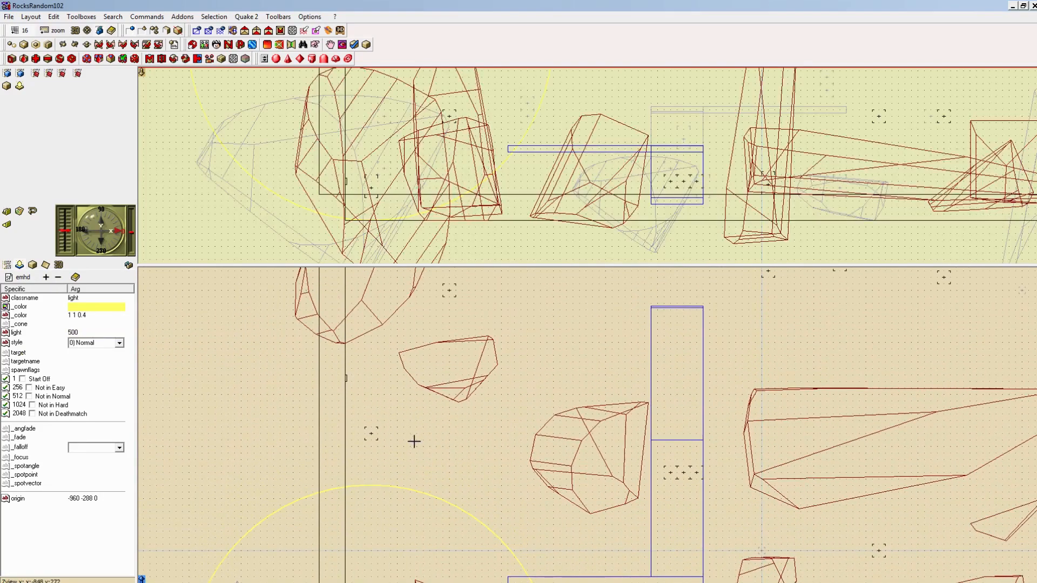
drag(414, 440, 428, 460)
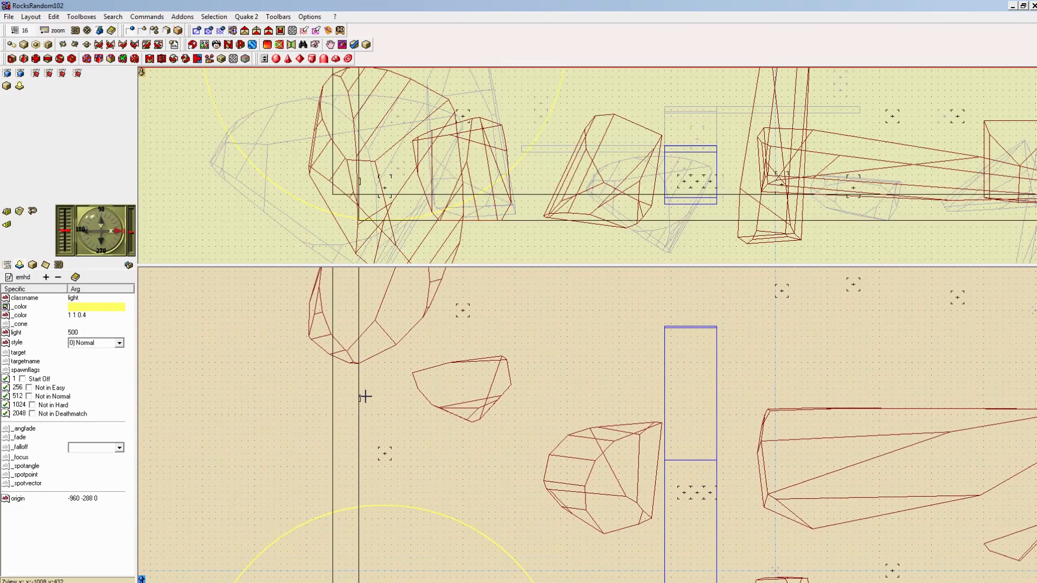
click(7, 264)
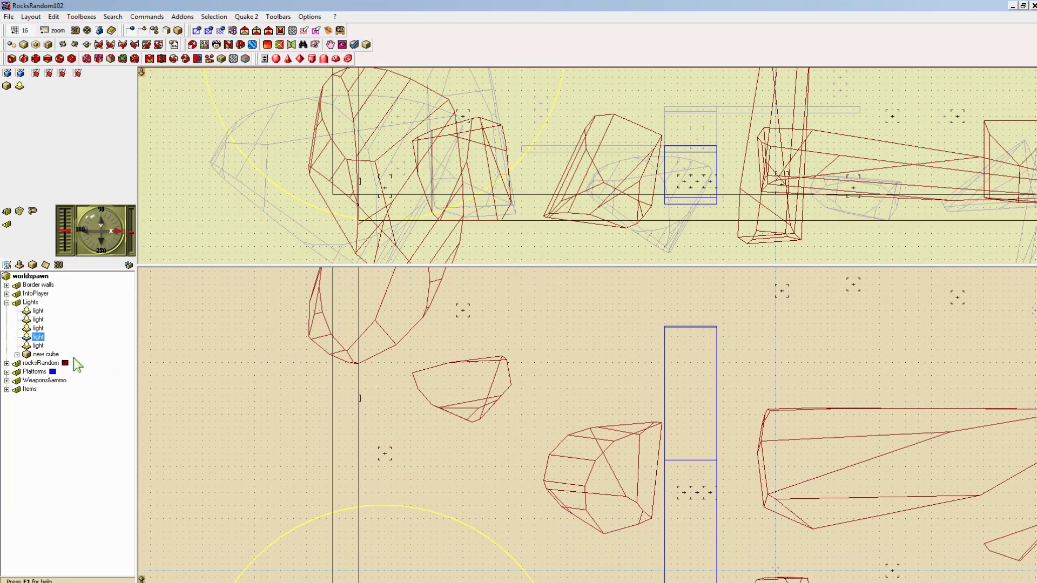
click(46, 355)
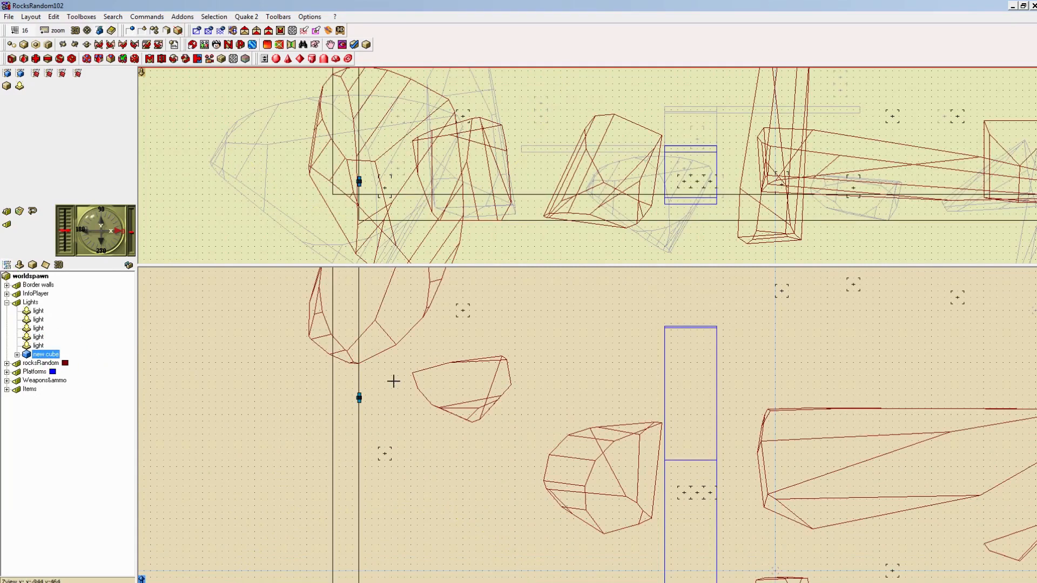
scroll(391, 378, up, 2)
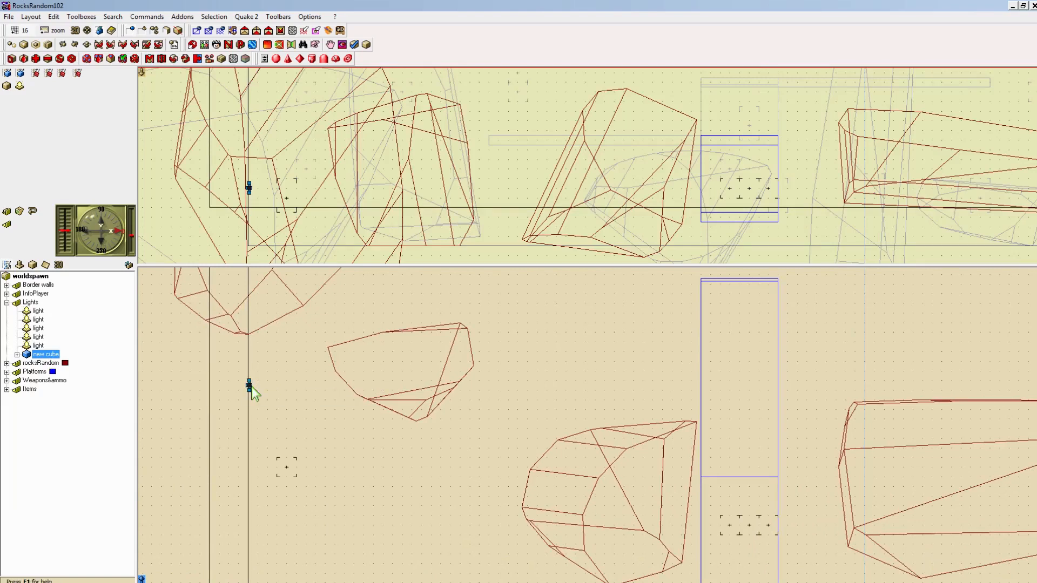
scroll(261, 365, up, 2)
drag(240, 419, 696, 412)
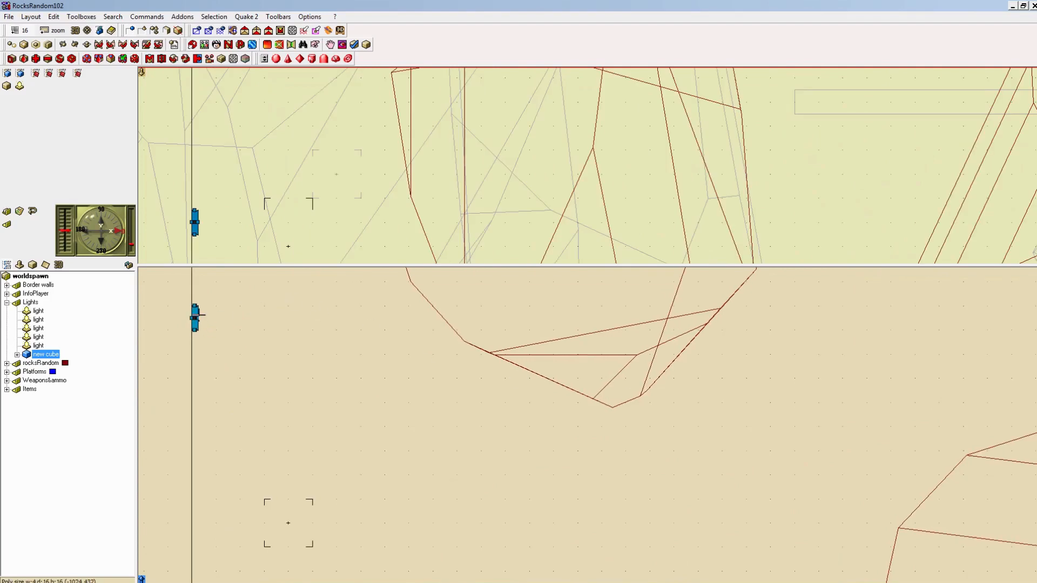
click(196, 319)
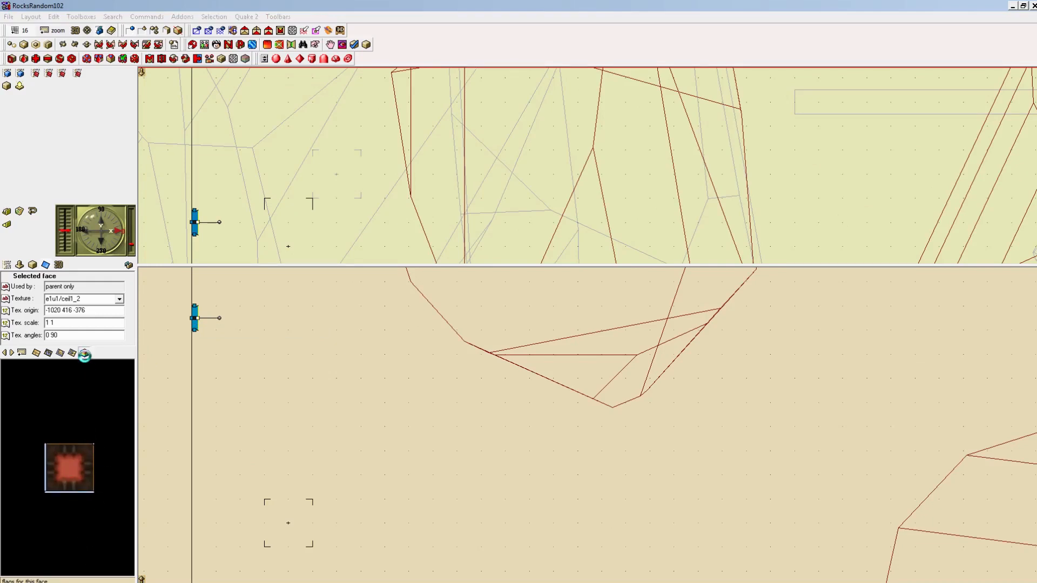
click(84, 352)
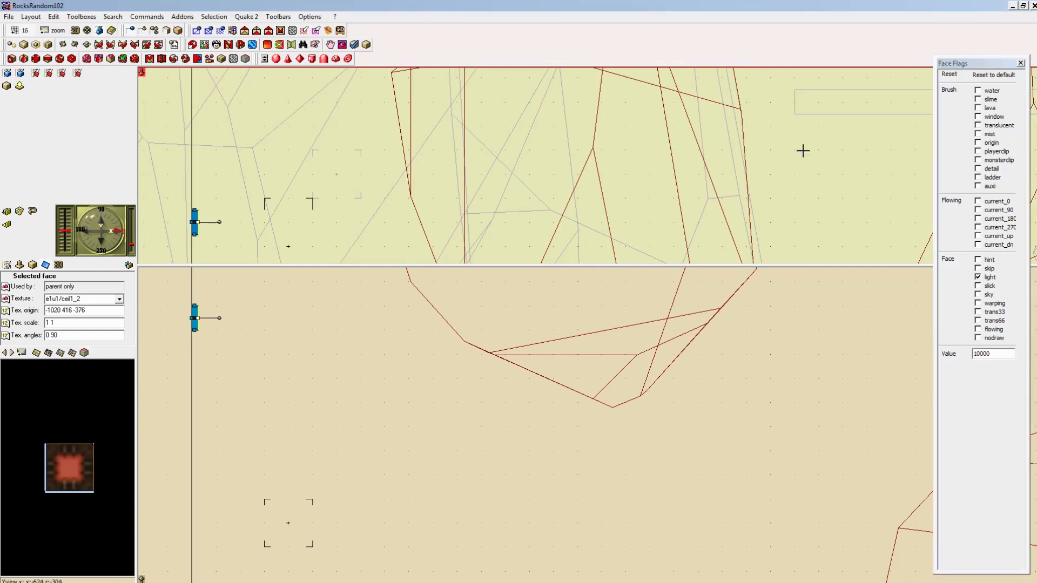
drag(984, 62, 862, 50)
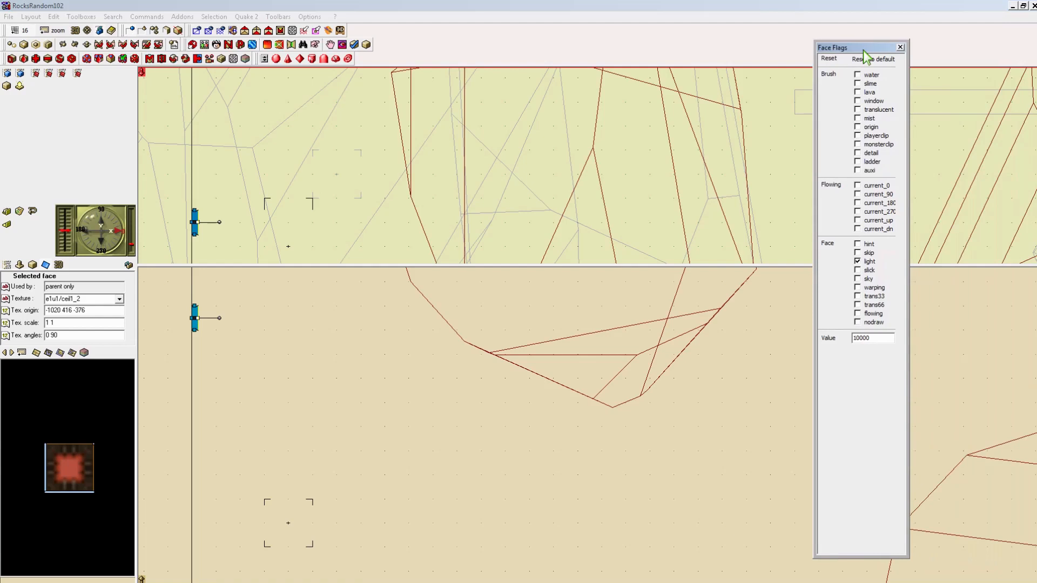
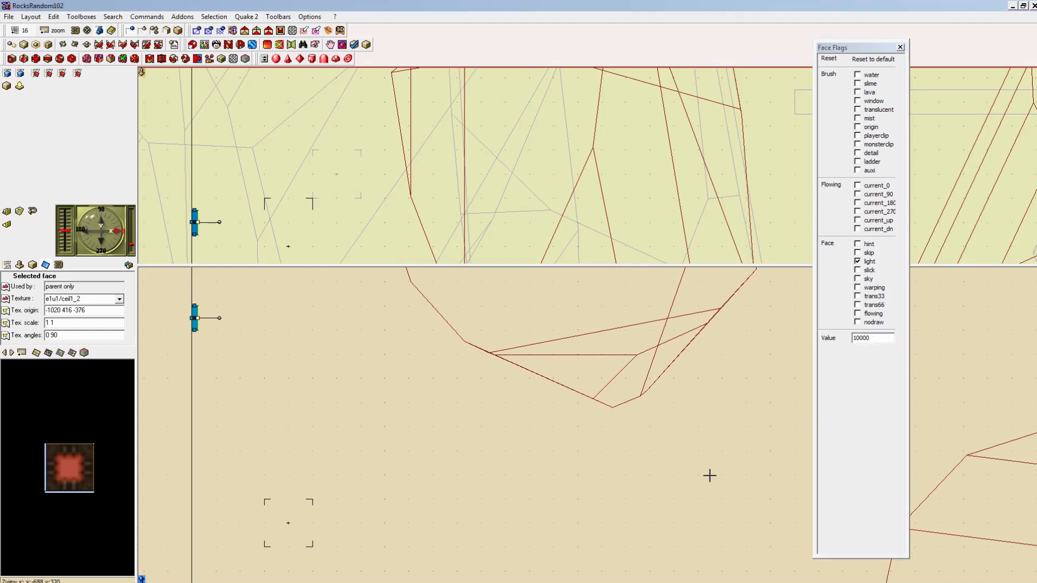
click(900, 48)
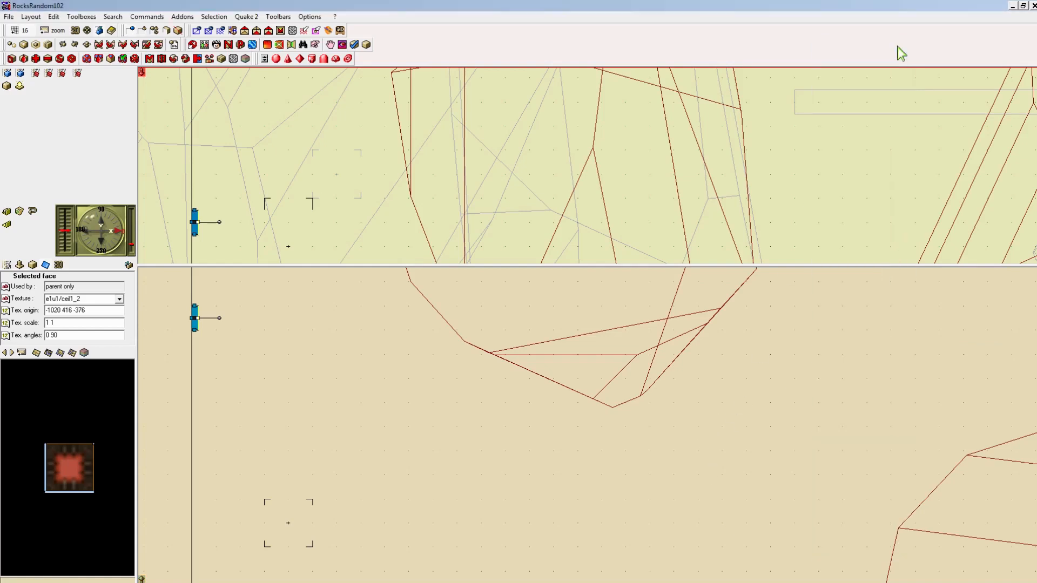
Step: Set the fourth light in the Lights group to a light value of 10000 and compare its radius with the whole map
click(7, 265)
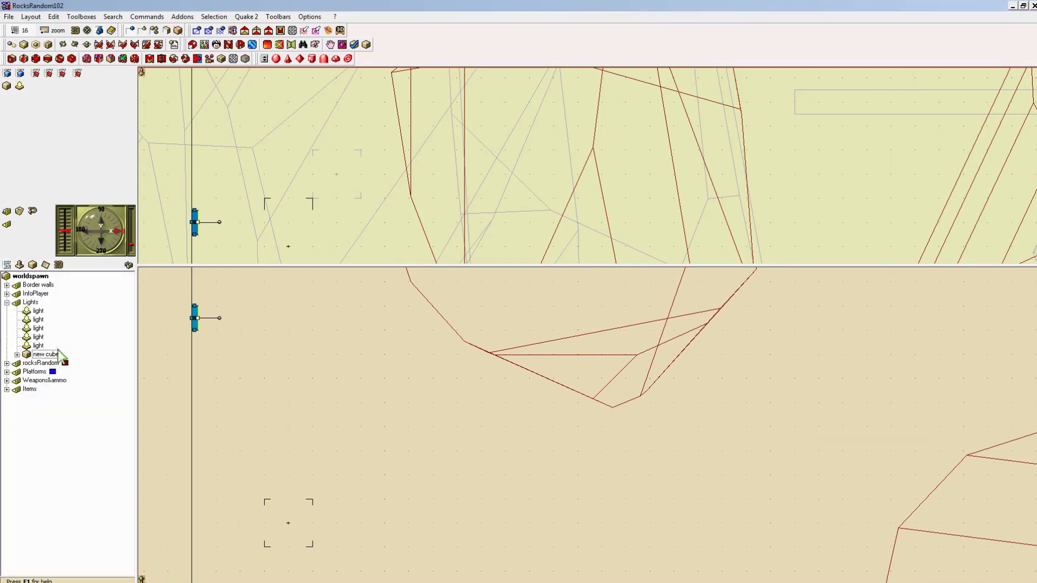
click(37, 337)
scroll(608, 428, down, 8)
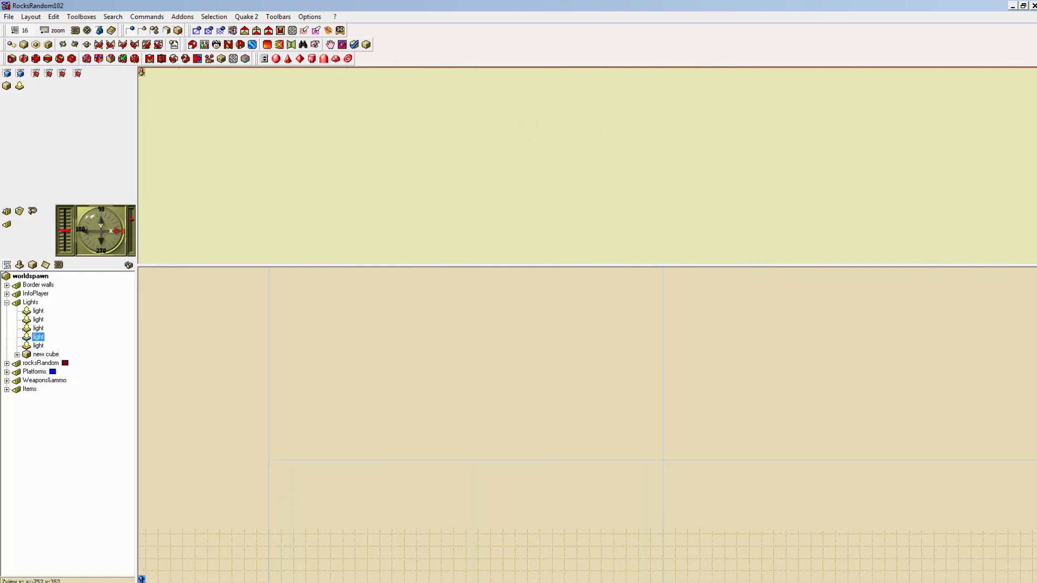
double_click(38, 338)
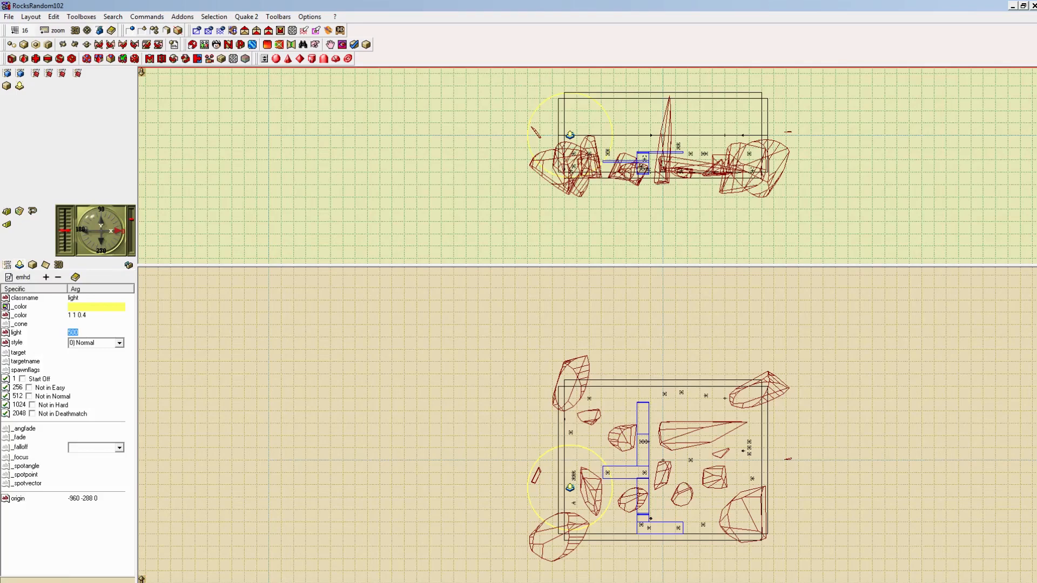
text(10000)
key(Return)
scroll(686, 470, down, 4)
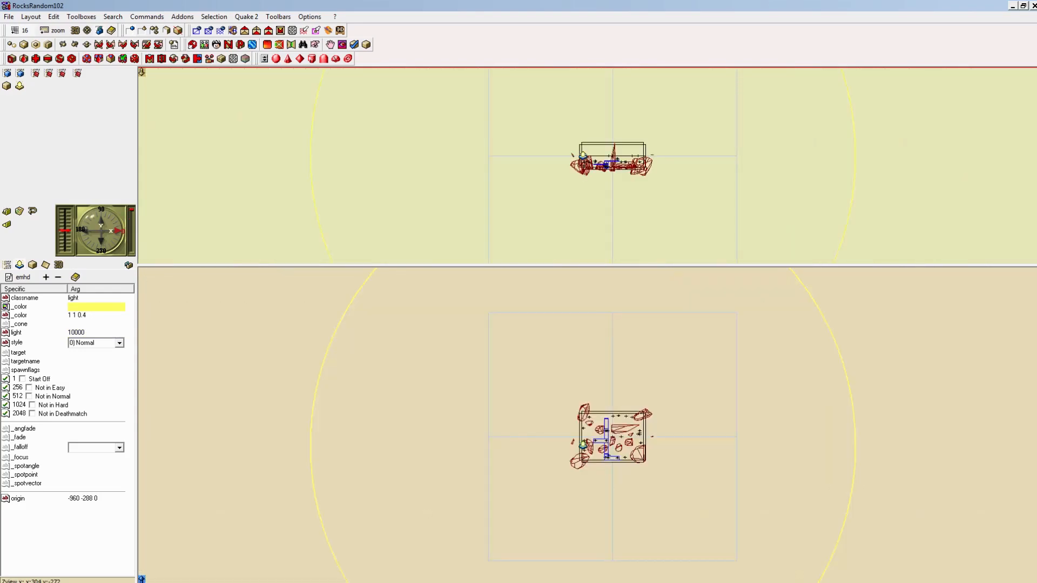
scroll(603, 432, down, 2)
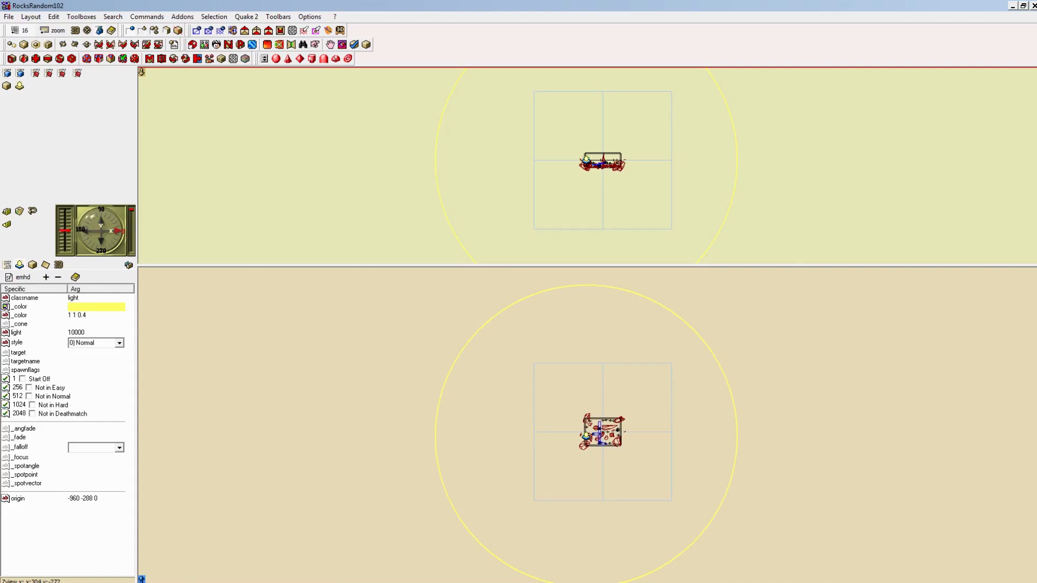
scroll(602, 432, down, 1)
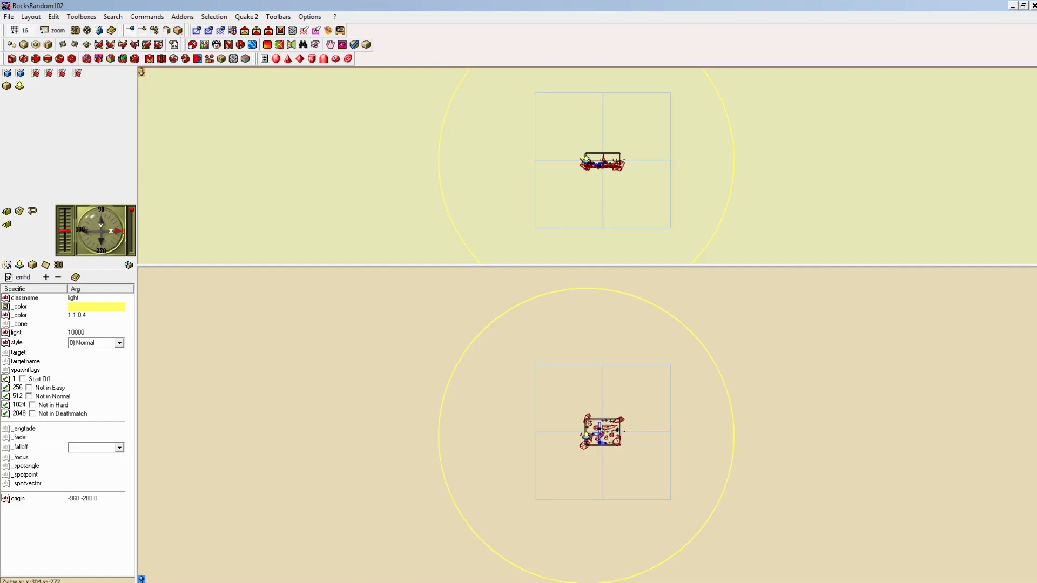
scroll(588, 428, up, 2)
scroll(675, 393, down, 1)
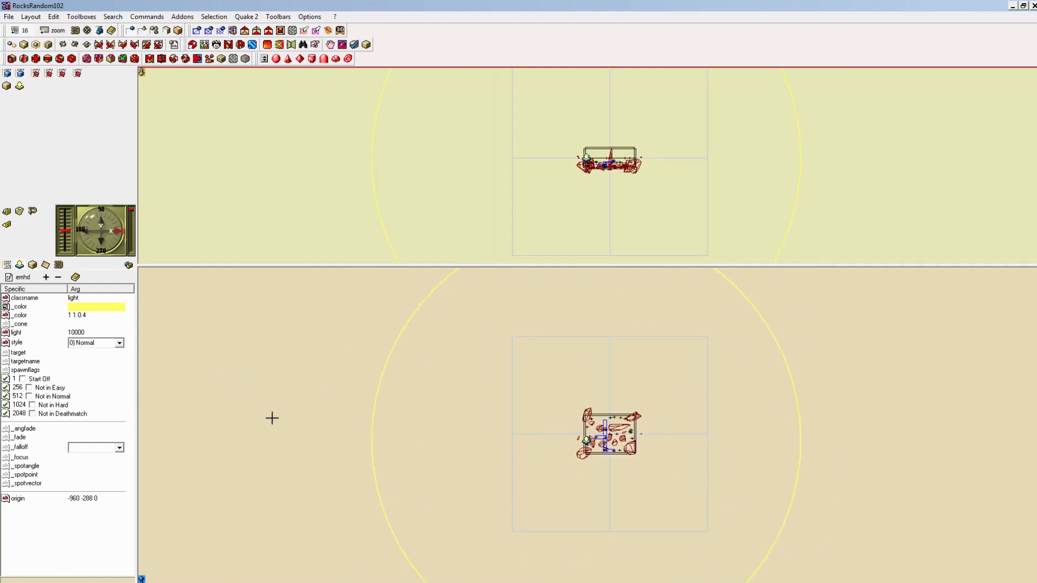
Step: Reduce the light value to 1000 and view the resulting radius over the map
click(99, 331)
key(BackSpace)
key(Return)
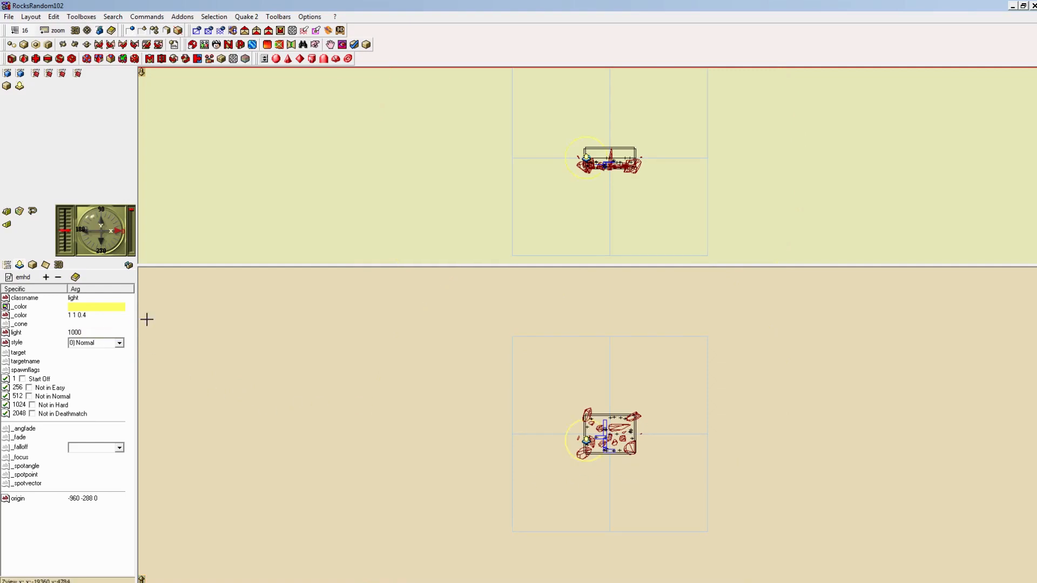
scroll(630, 395, up, 7)
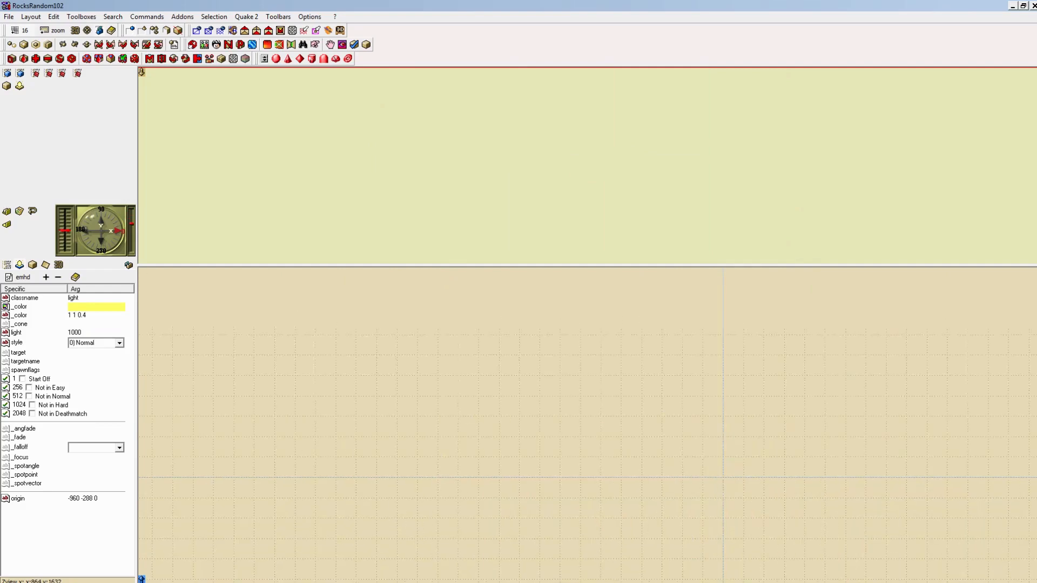
right_drag(624, 524, 603, 456)
Step: Set the light value back to 500, and build and run the map with fast QVIS and QRAD
click(90, 332)
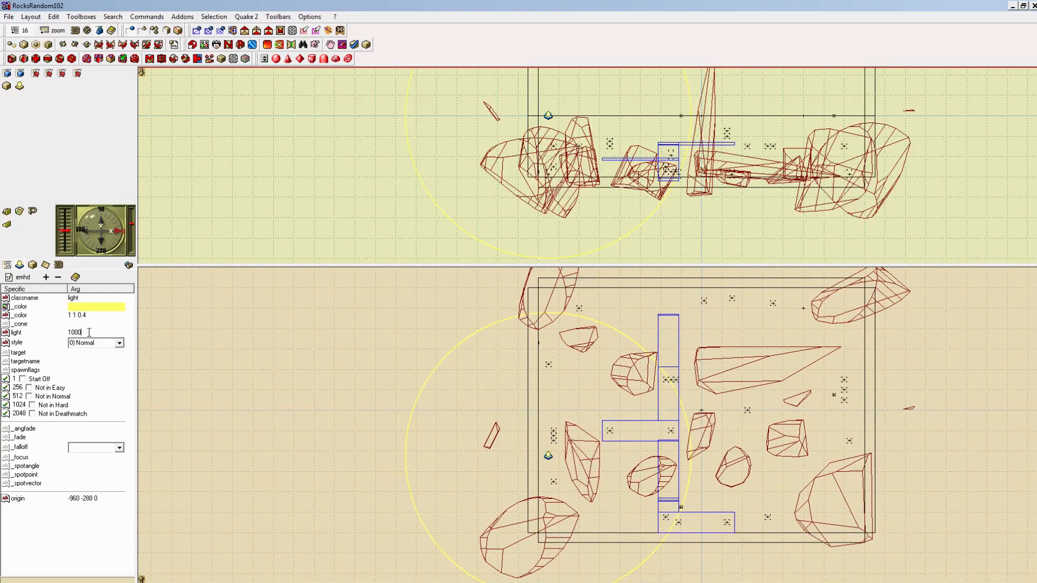
key(BackSpace)
drag(86, 335, 8, 328)
text(500)
key(Return)
click(247, 17)
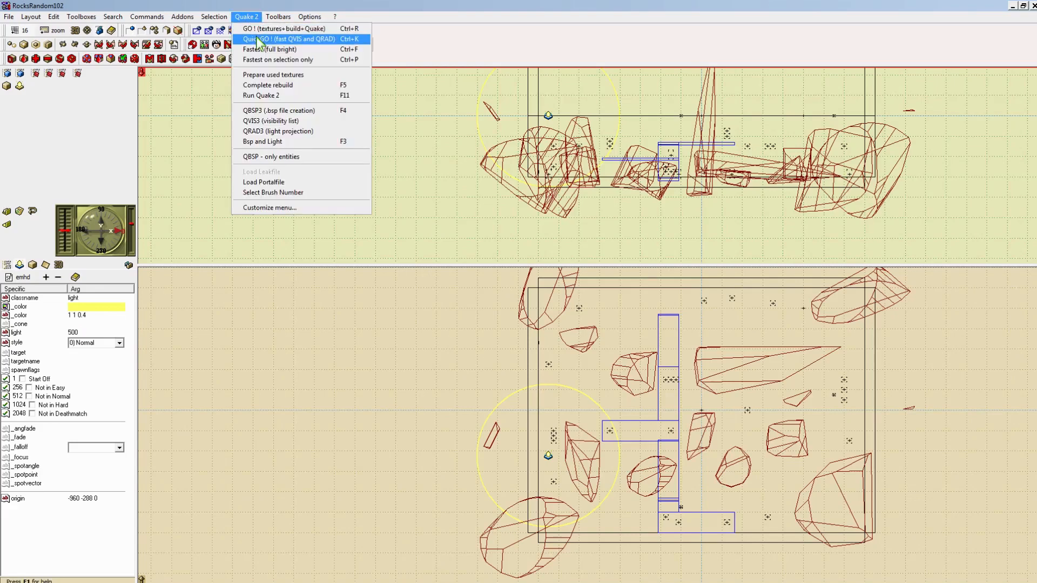
click(258, 39)
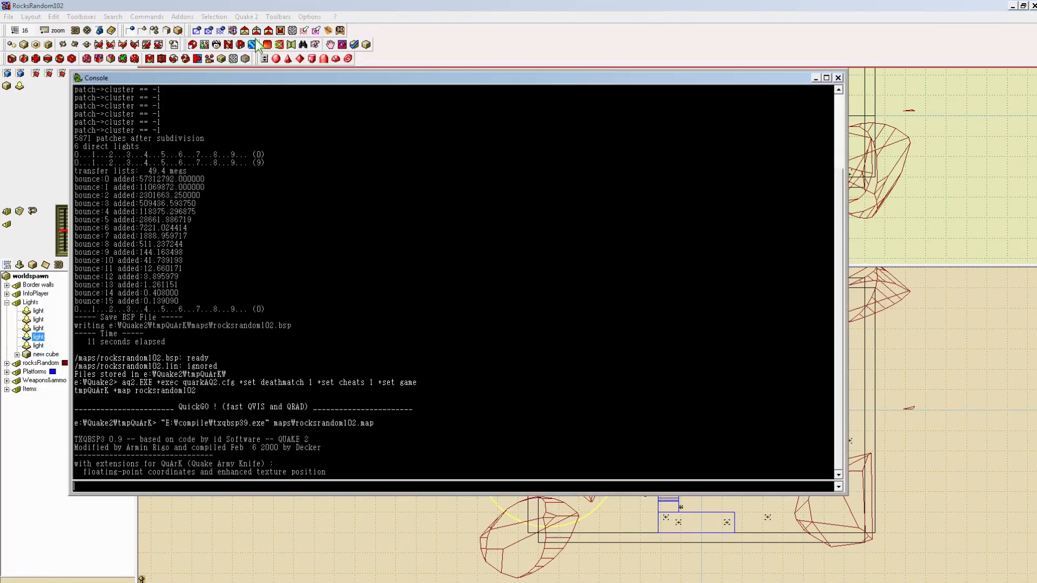
Step: Examine the red cube's glow on the darkened ground and neighbouring rock, and compare it with the surrounding walls and sky
key(s)
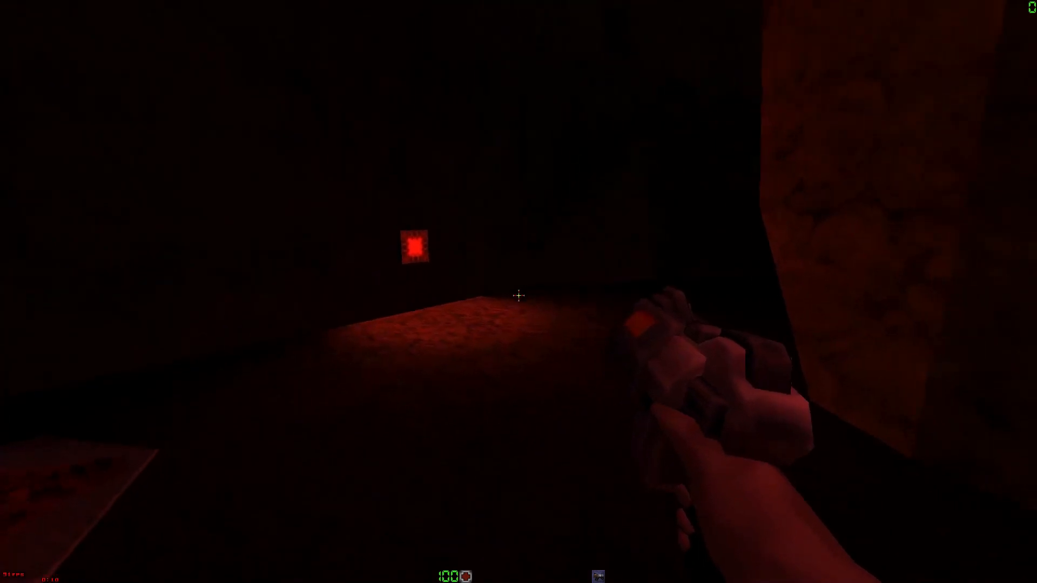
key(a)
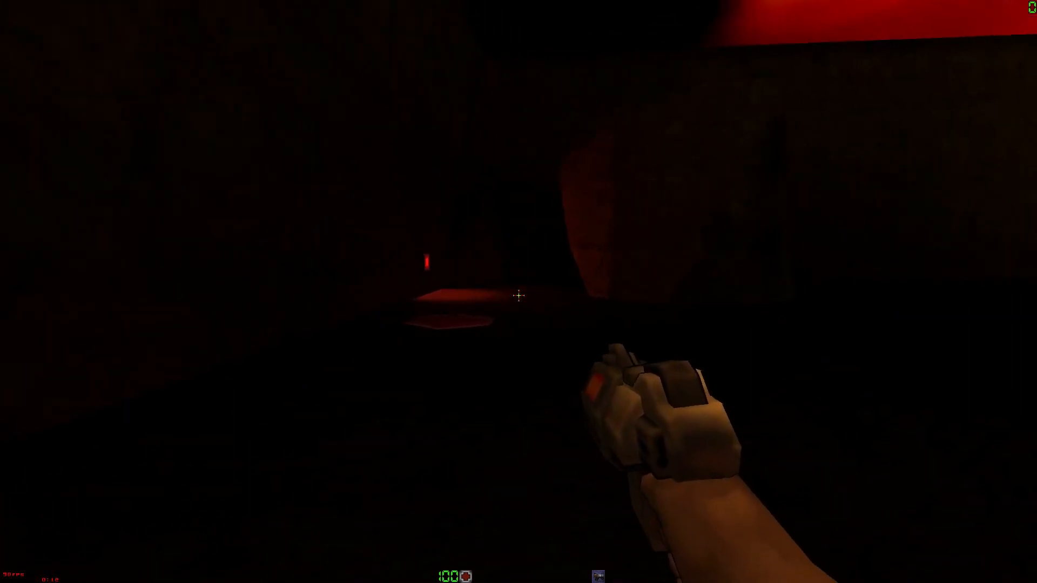
key(w)
key(w)
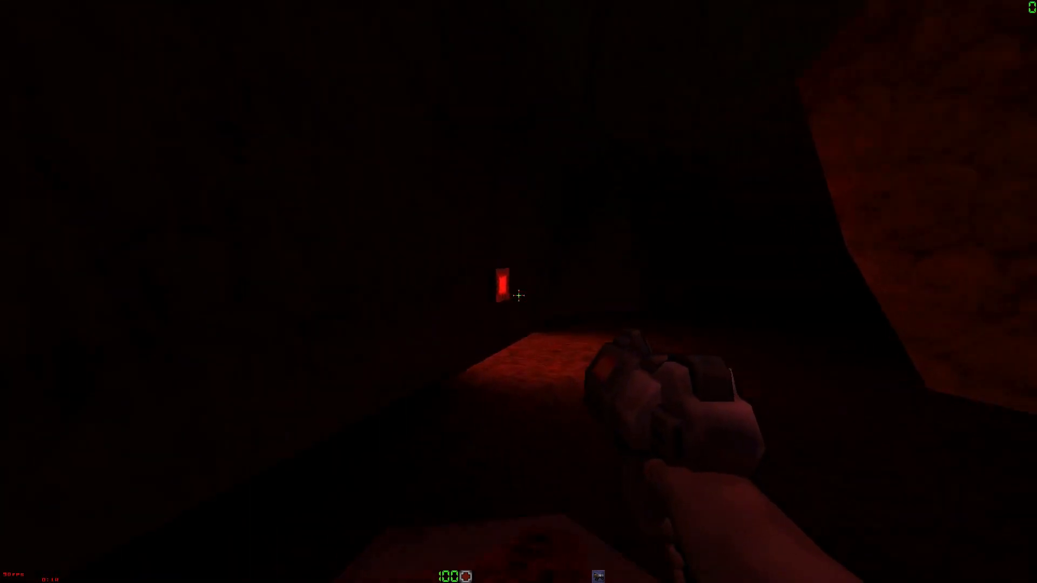
key(s)
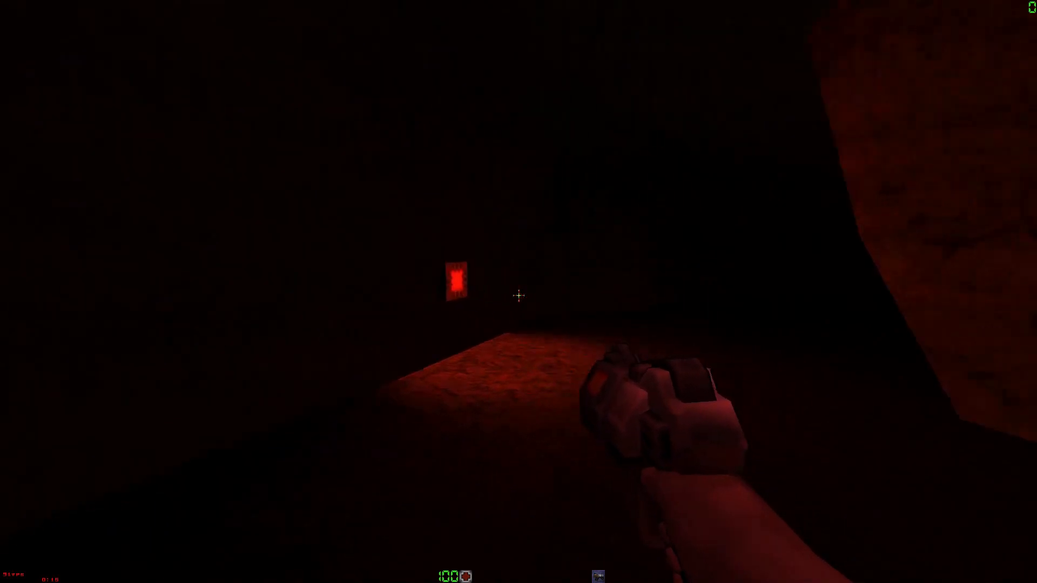
key(a)
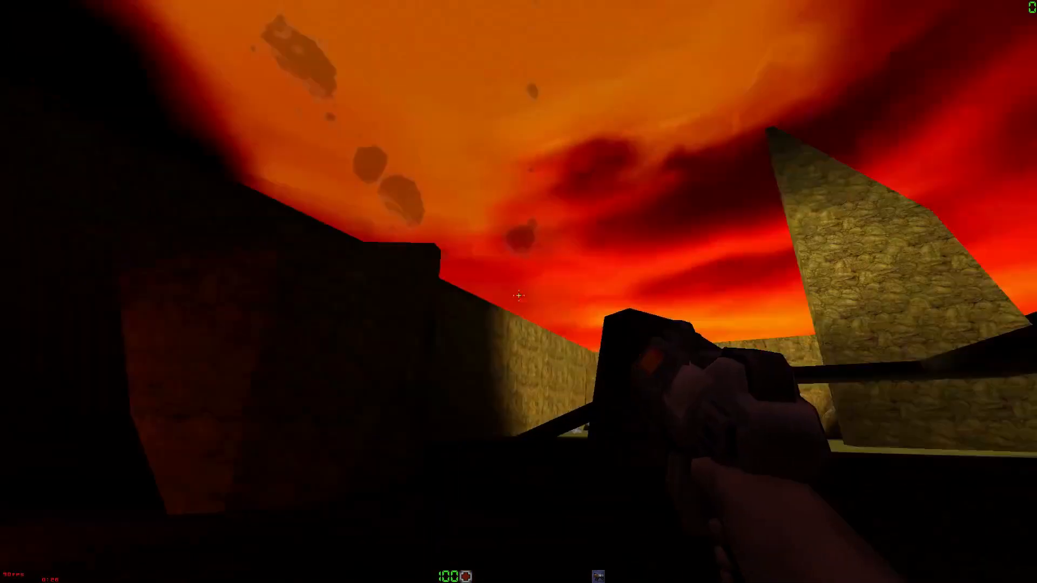
key(w)
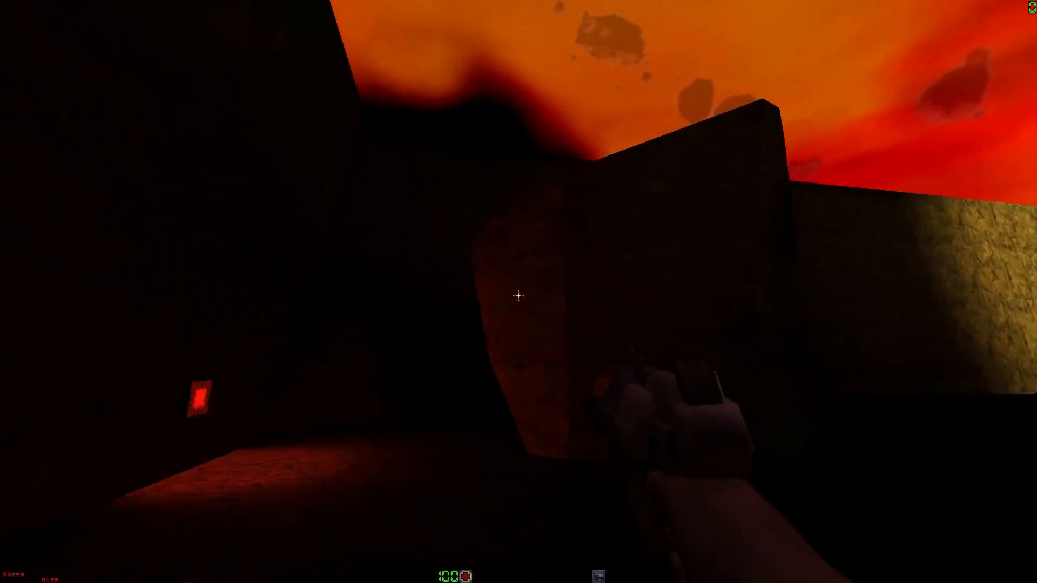
key(s)
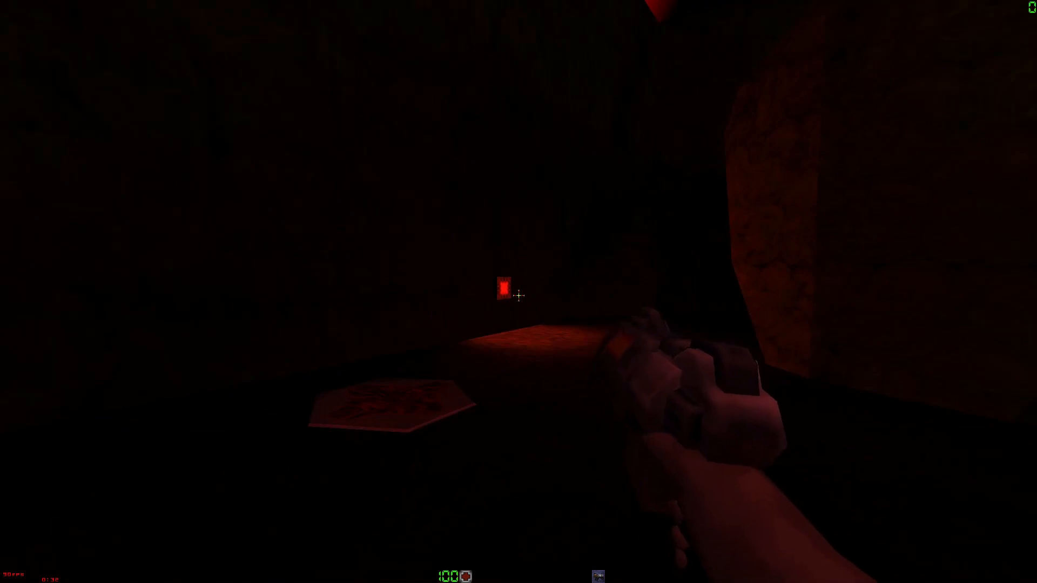
Step: Approach the red light cube and back away along the wall to examine how far its glow reaches
key(w)
key(s)
key(w)
key(w)
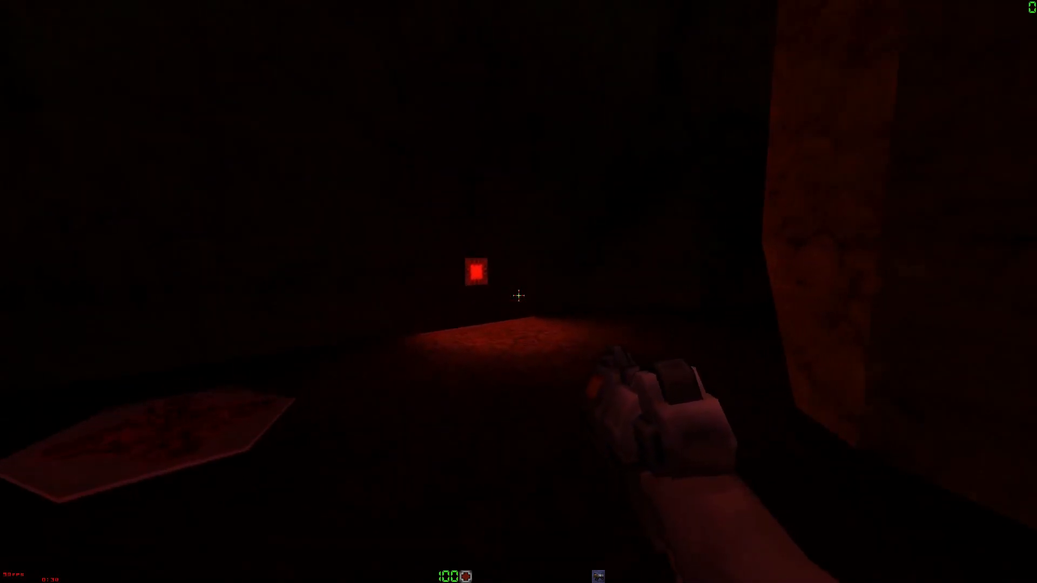
key(d)
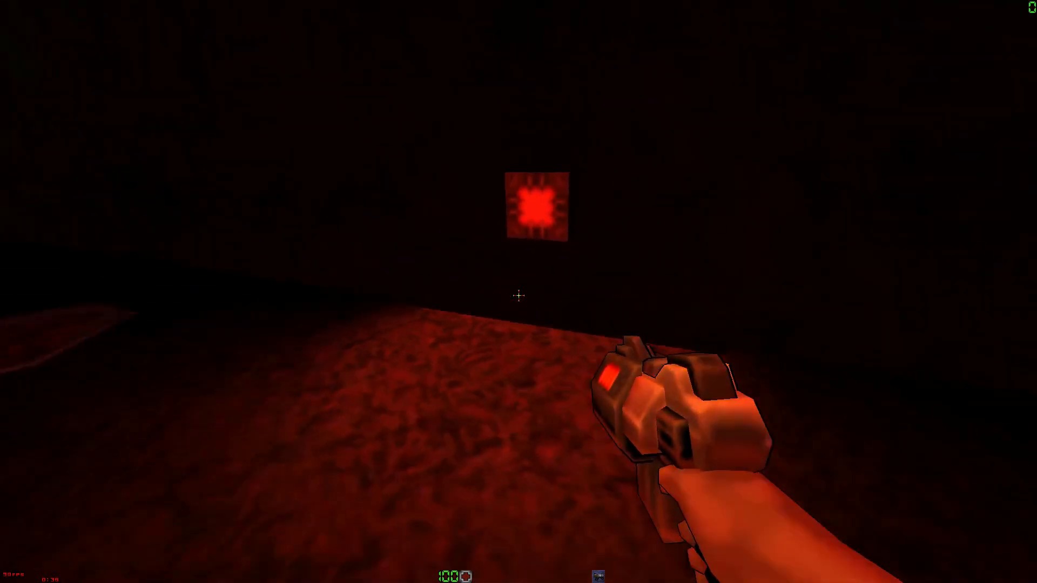
key(s)
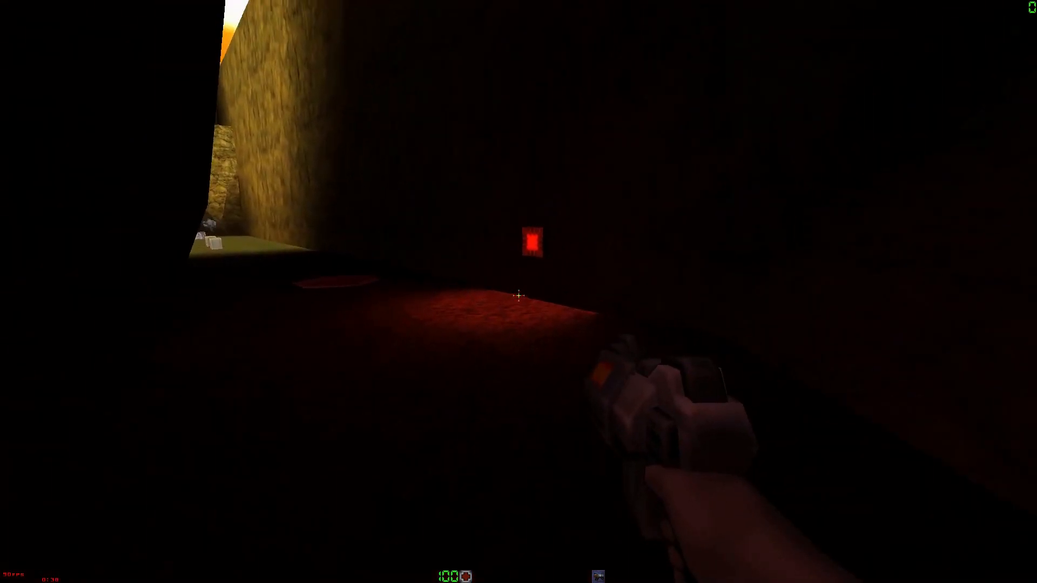
key(s)
key(s)
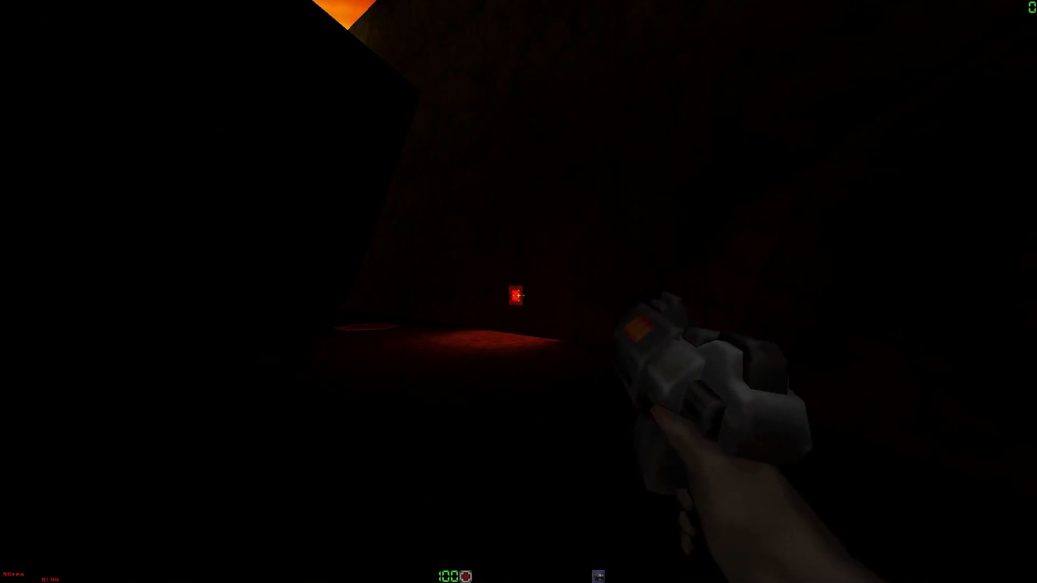
Step: Move toward and away from the red light cube, comparing its glow on the ground and nearby rock from several distances
key(w)
key(a)
key(s)
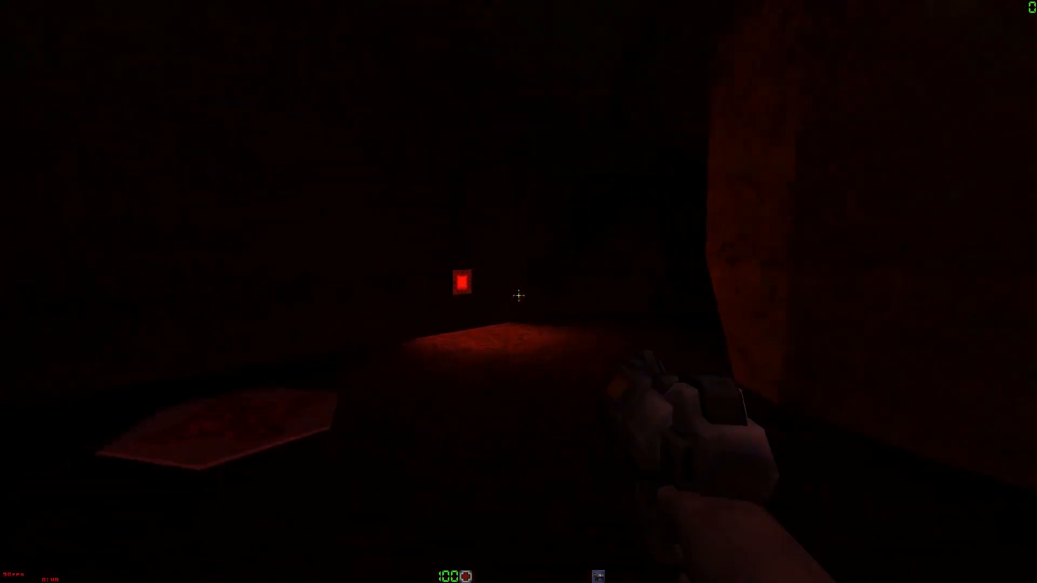
key(d)
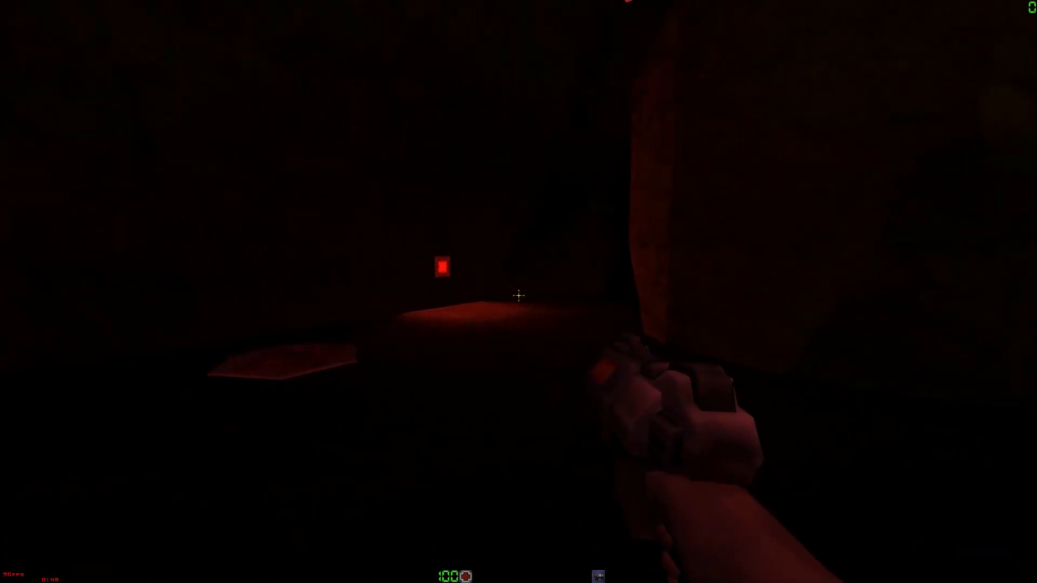
key(s)
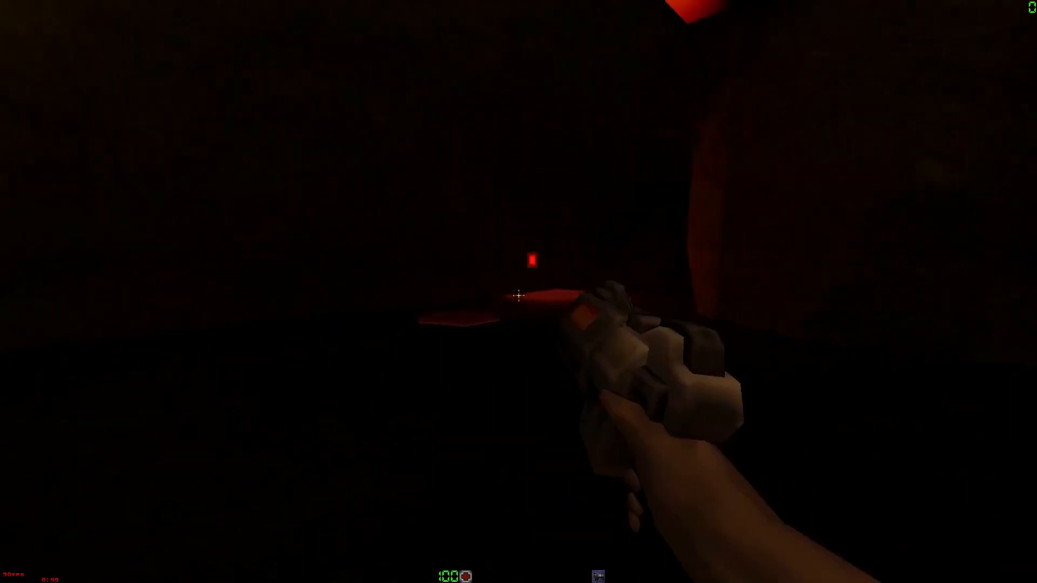
key(w)
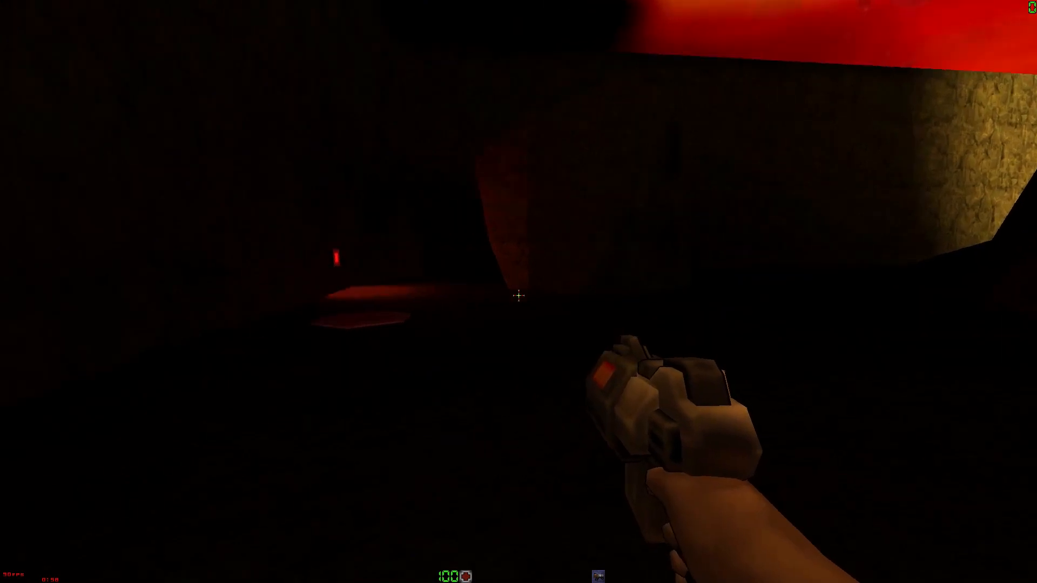
key(w)
key(w)
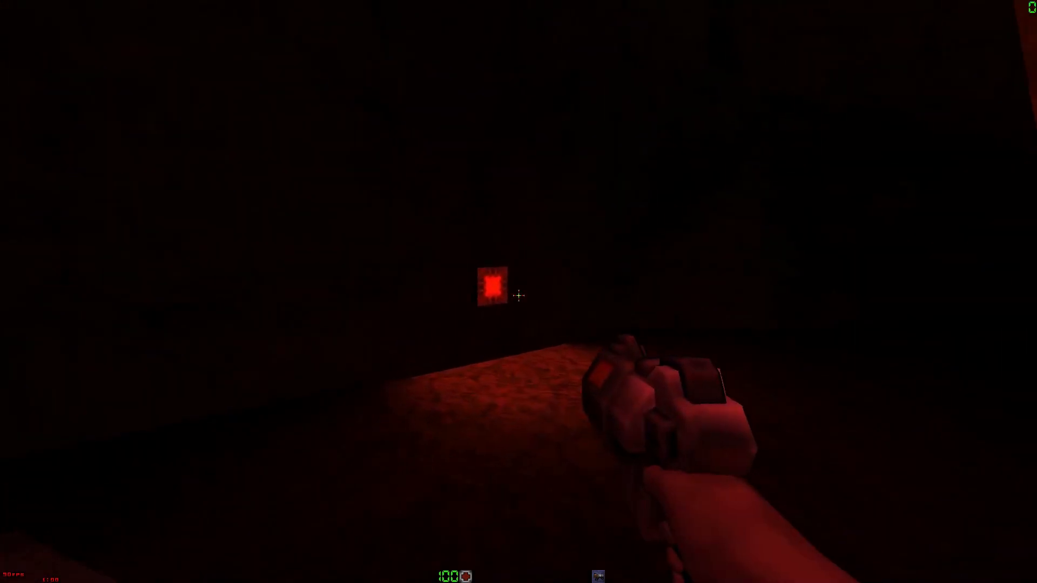
key(s)
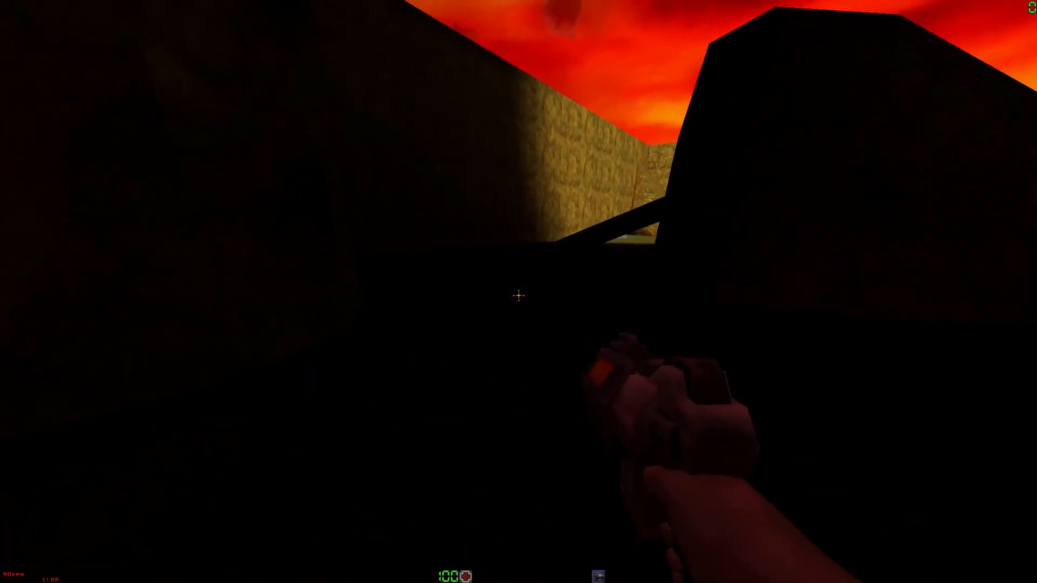
key(a)
key(s)
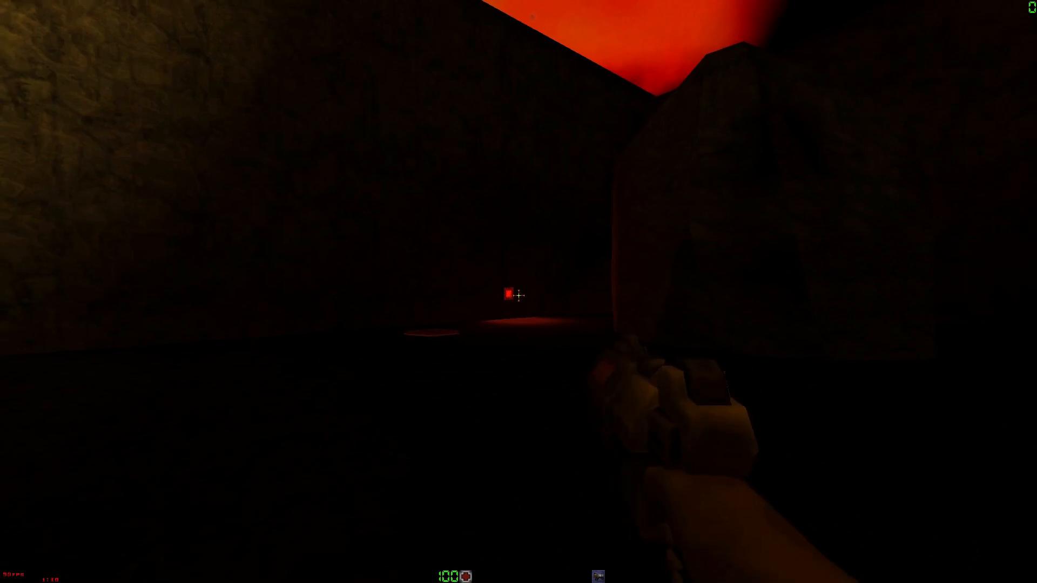
key(w)
key(w)
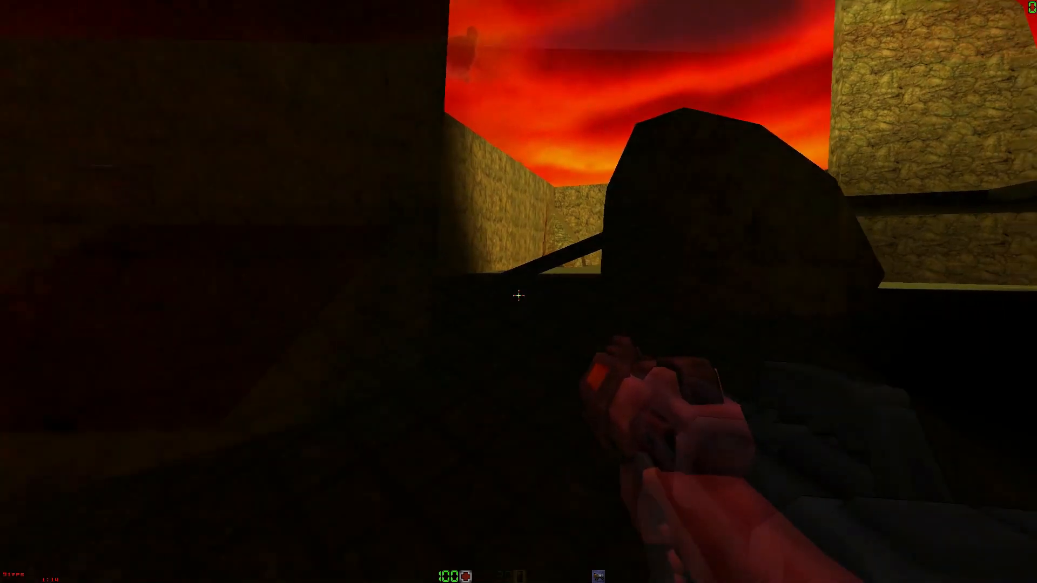
Step: Cross the tiled platform, collect the railgun, and compare the brightly lit walls with the darkened corner and rock shadows
key(w)
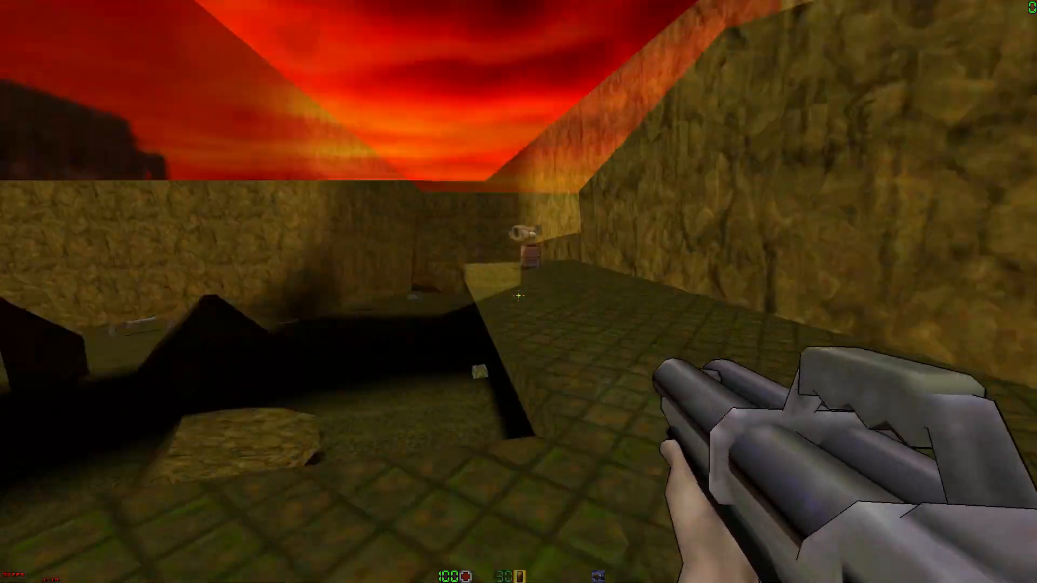
key(w)
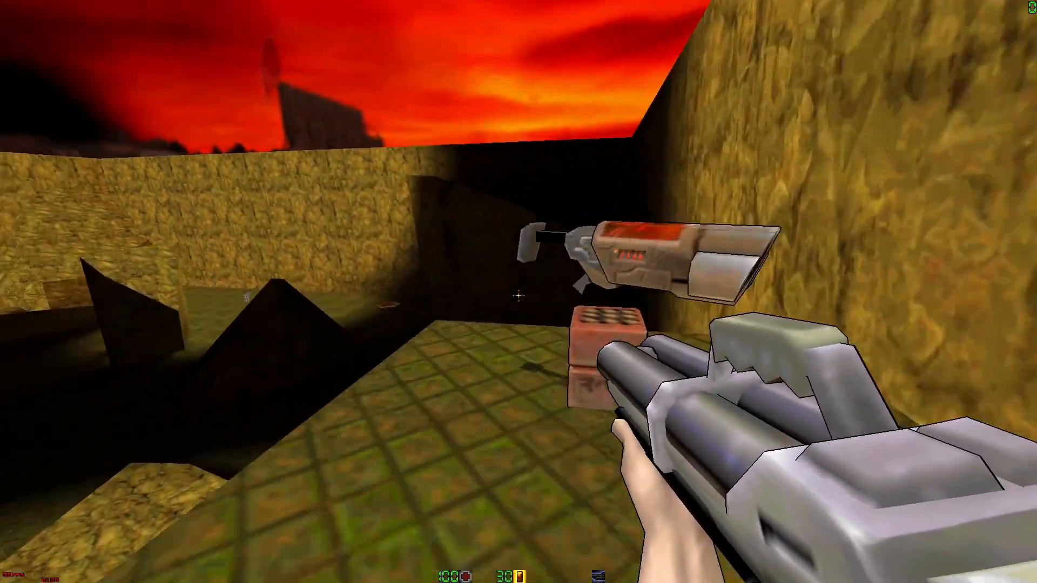
key(w)
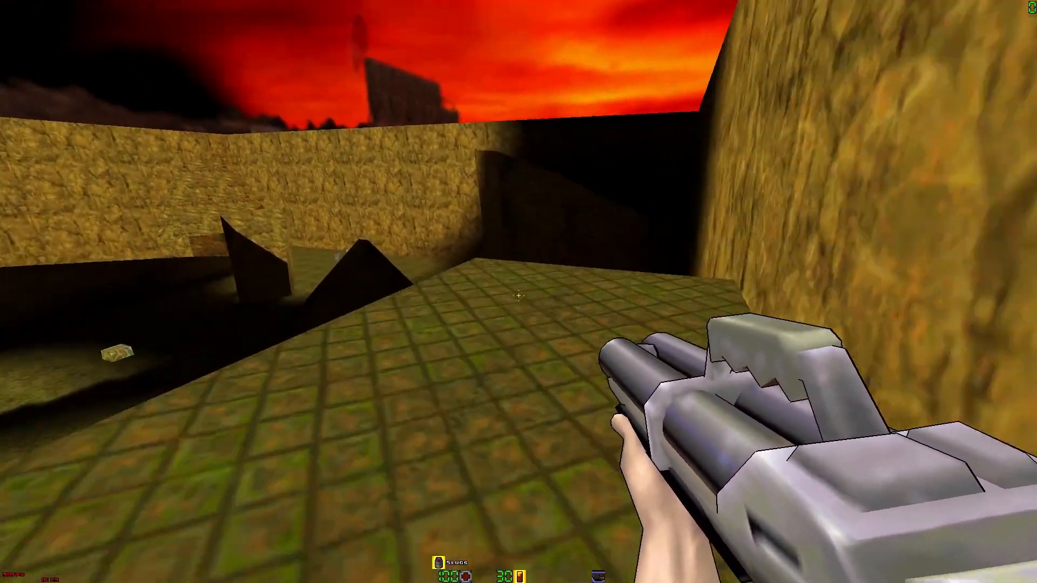
key(w)
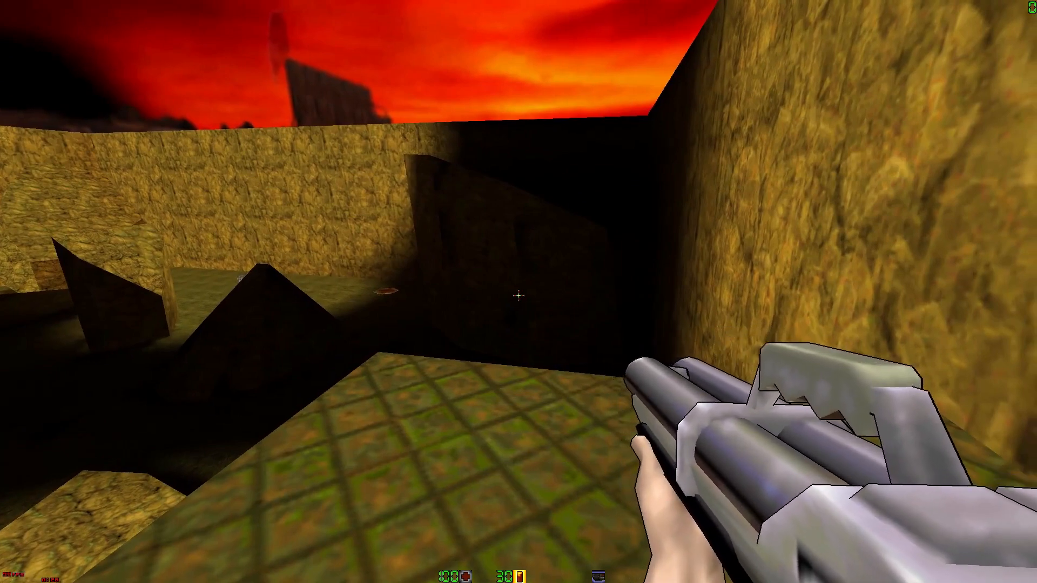
key(w)
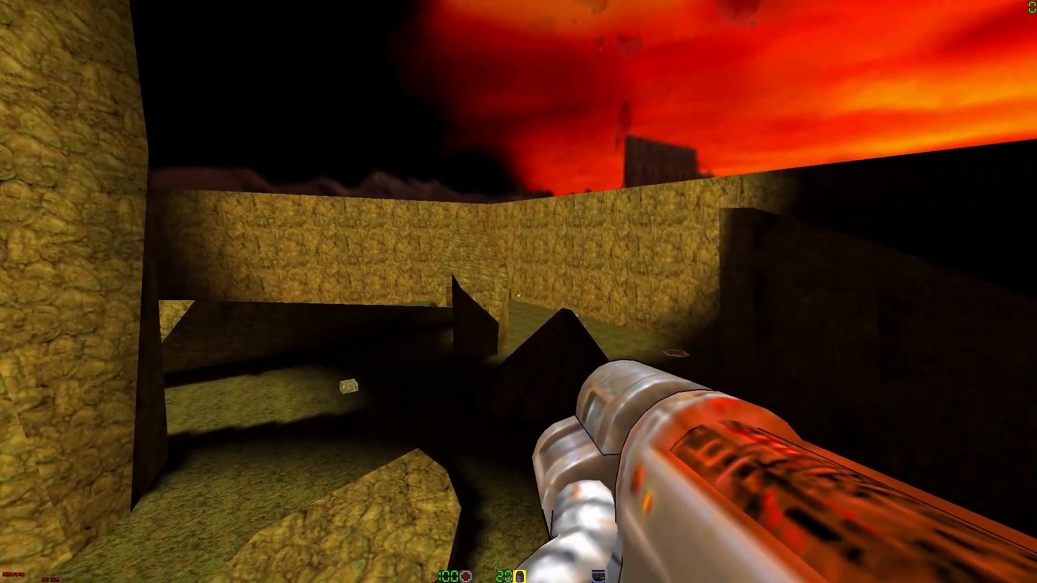
key(w)
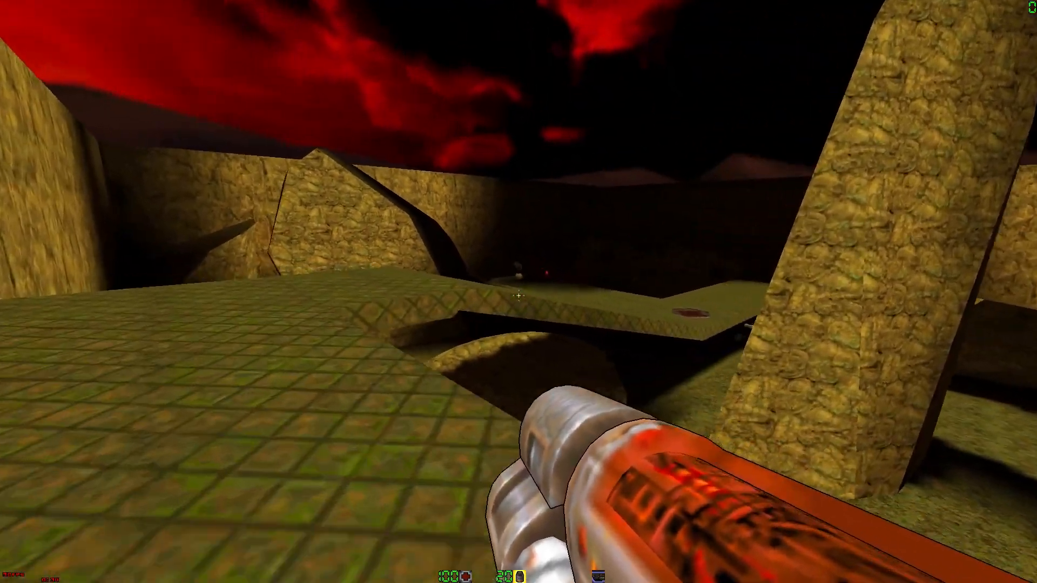
key(w)
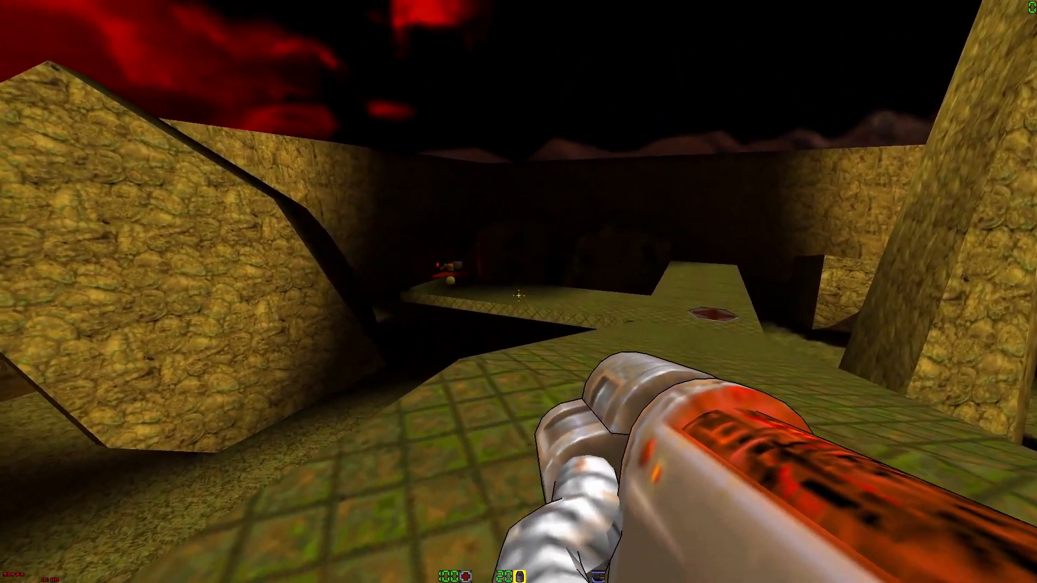
click(519, 295)
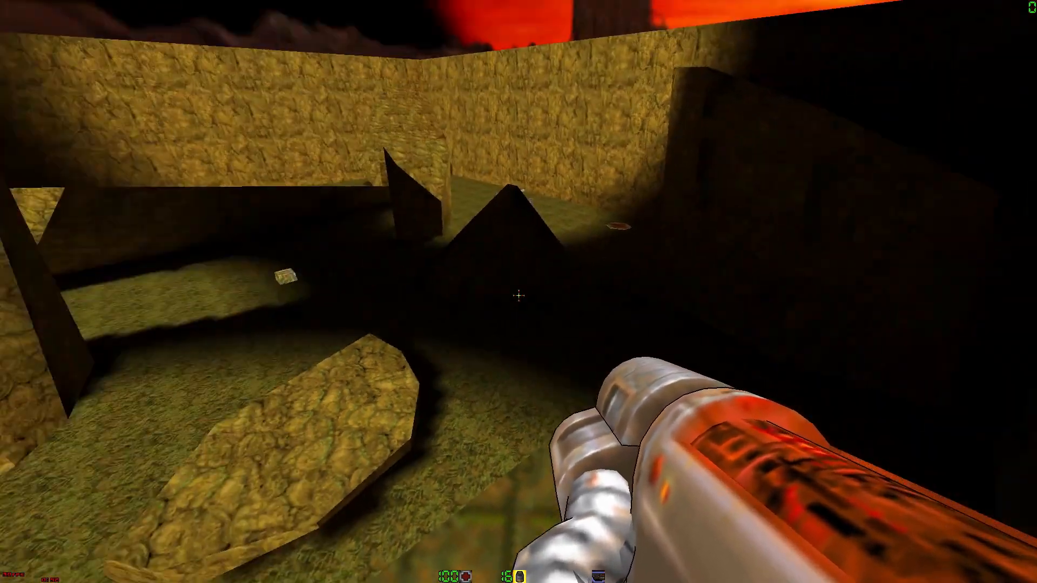
Step: Traverse the tiled walkways and rocks to examine the shadows and lighting across the rest of the map
key(s)
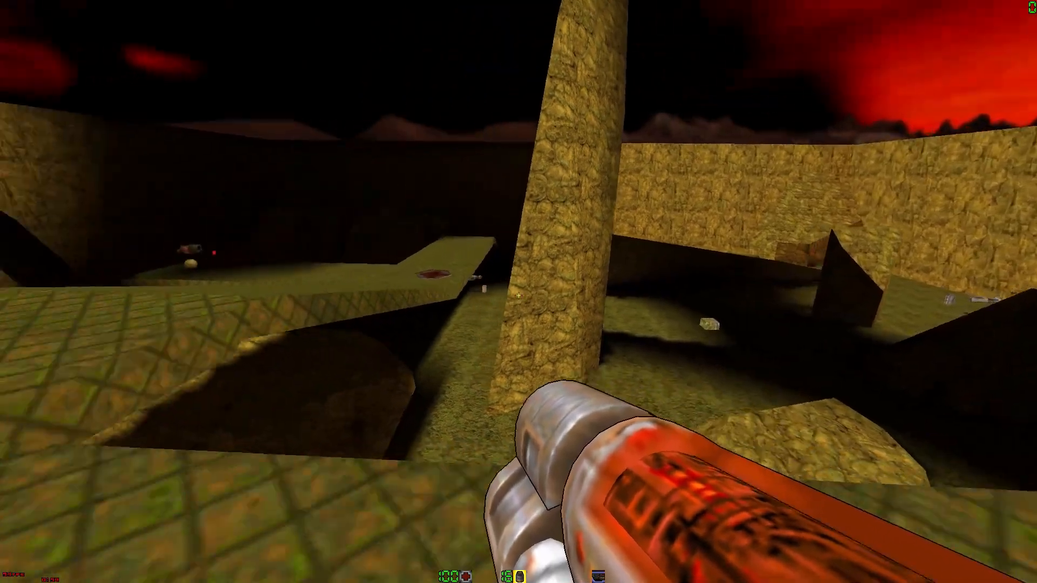
key(a)
key(w)
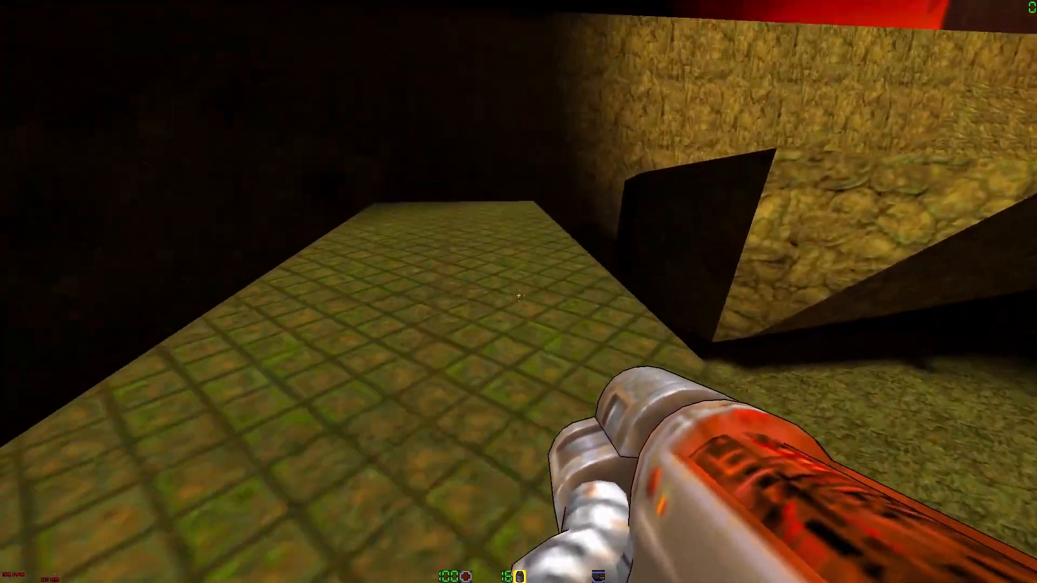
key(space)
key(w)
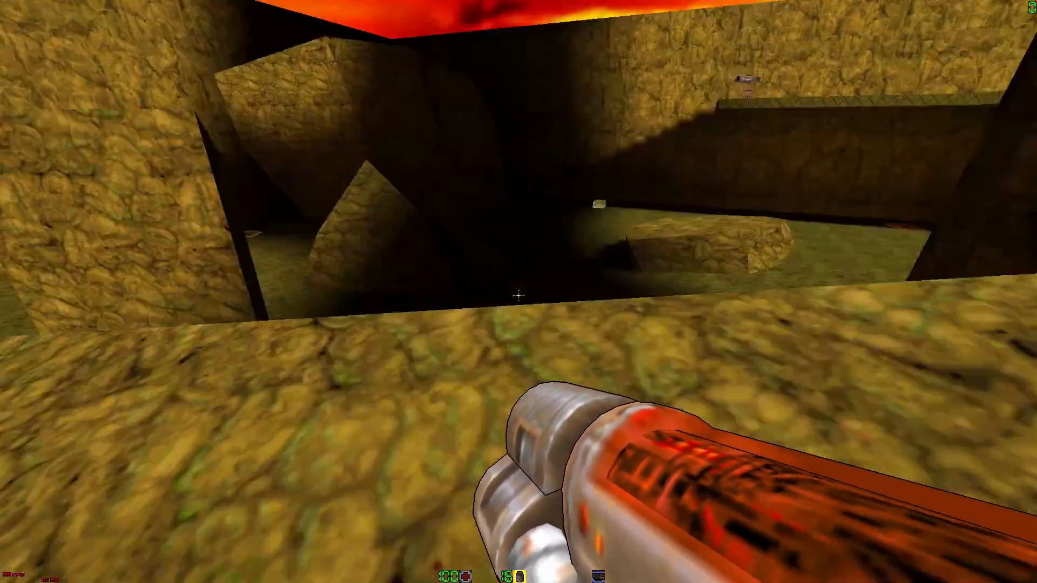
key(space)
key(w)
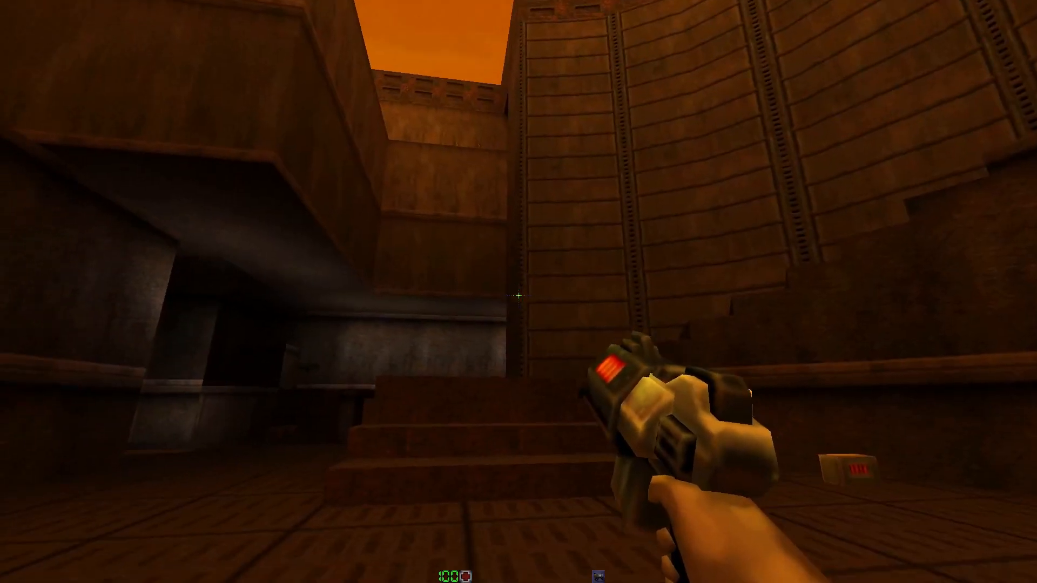
Step: Tour the metal-walled comparison map's courtyard, underpass, outdoor area and crate room to examine their light sources and shading
key(w)
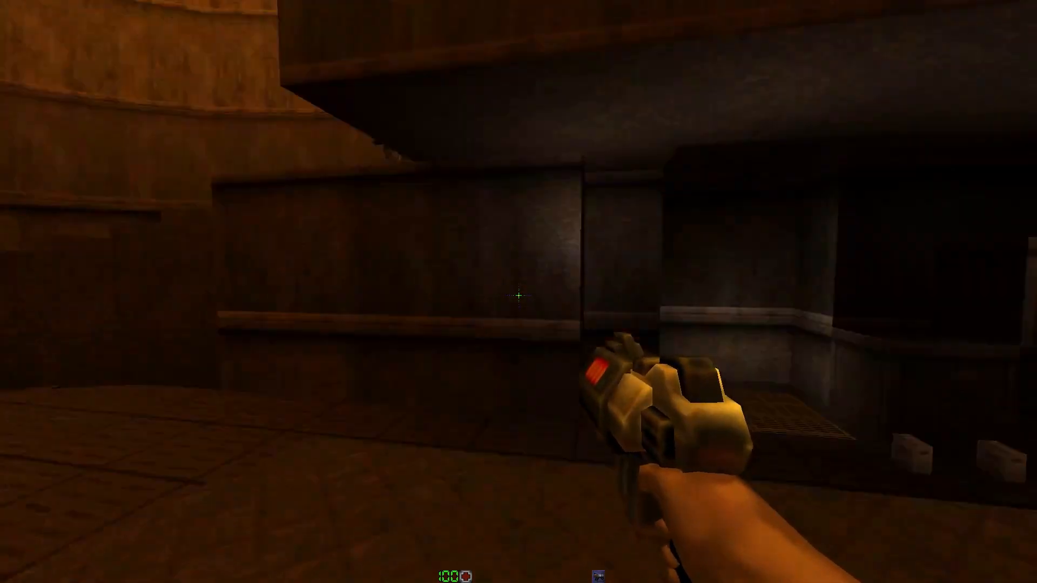
key(w)
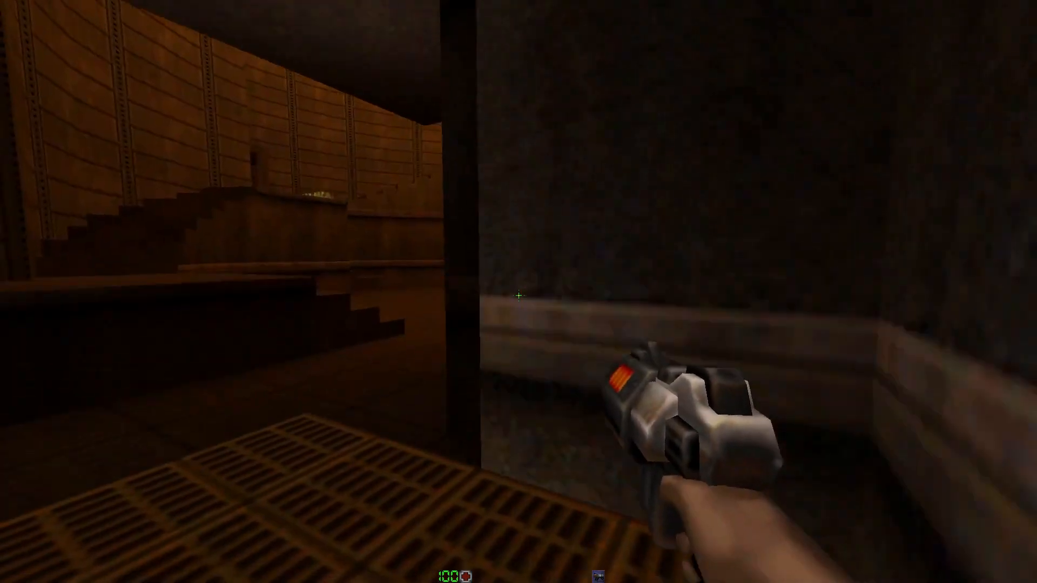
key(w)
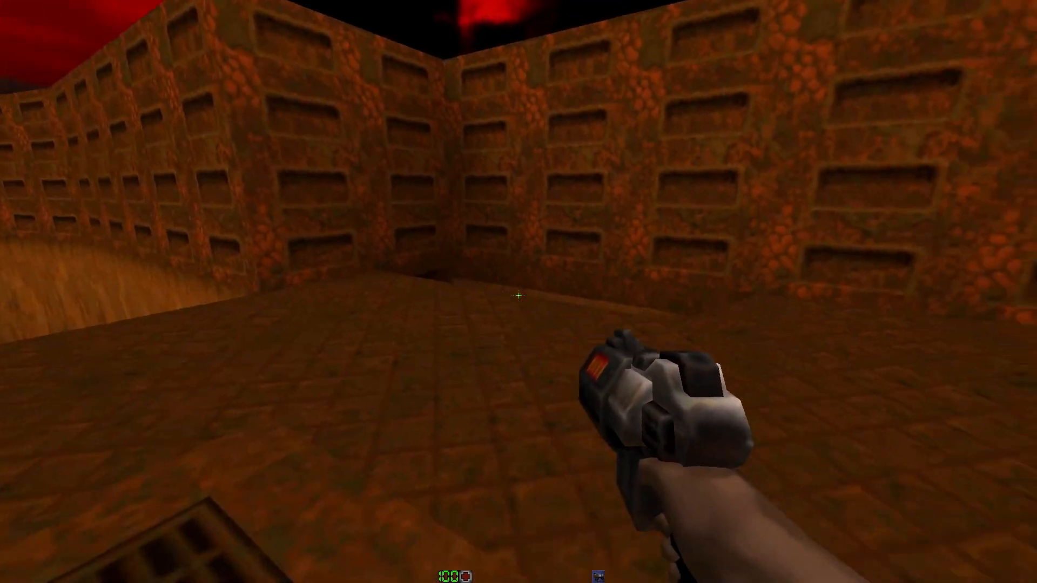
key(w)
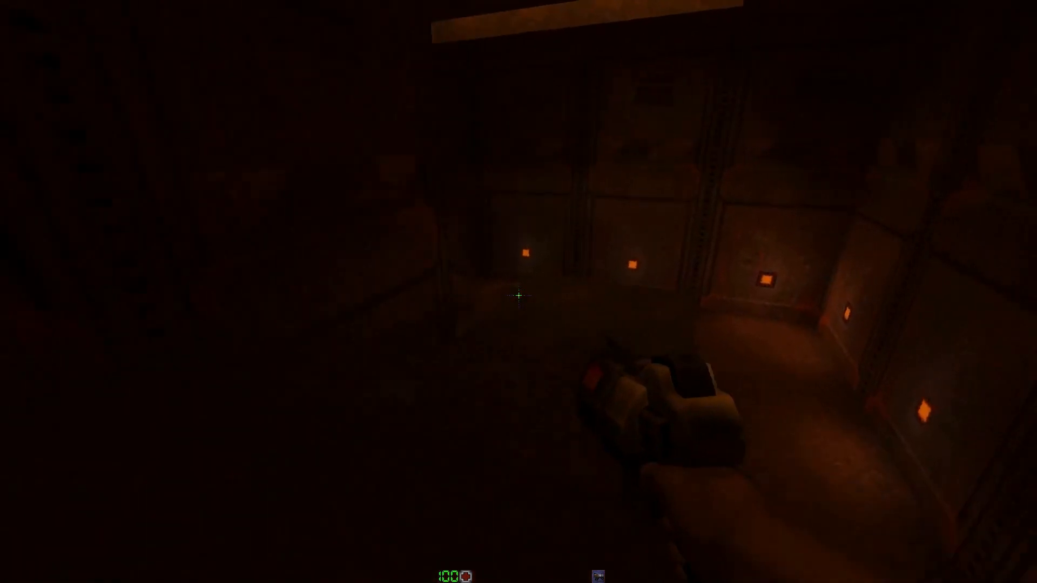
key(w)
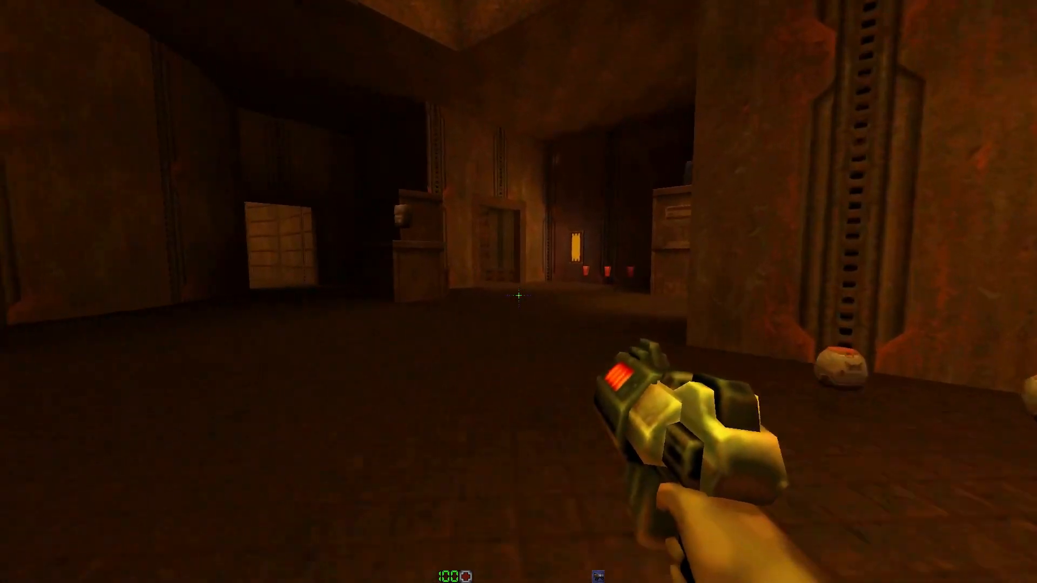
key(w)
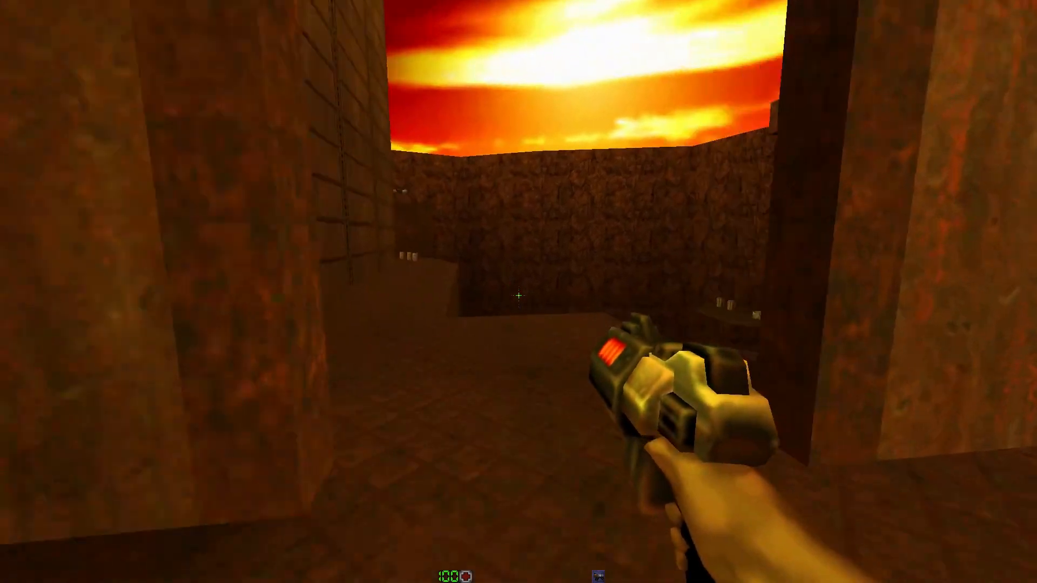
key(w)
key(w)
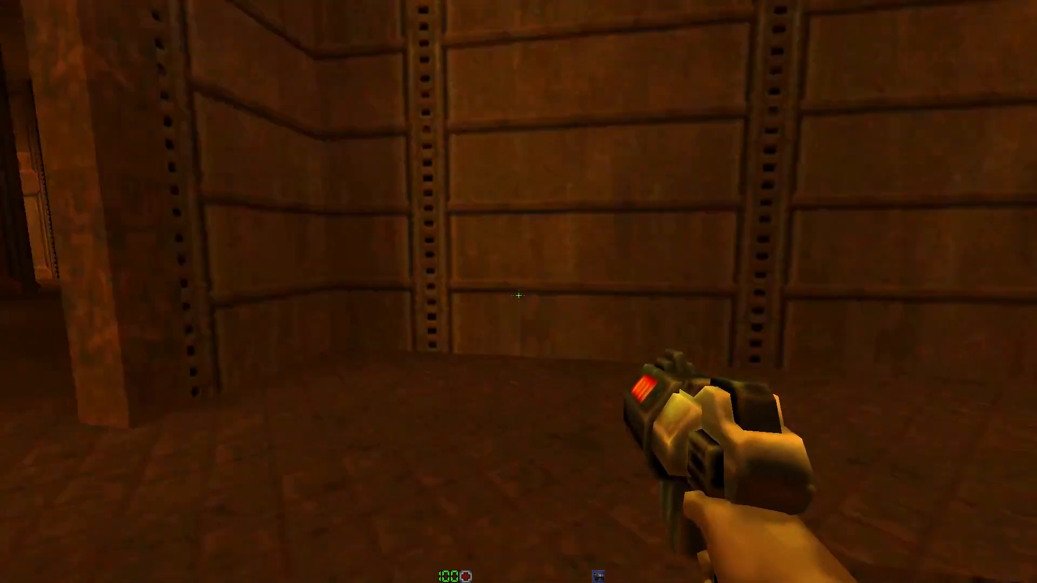
key(w)
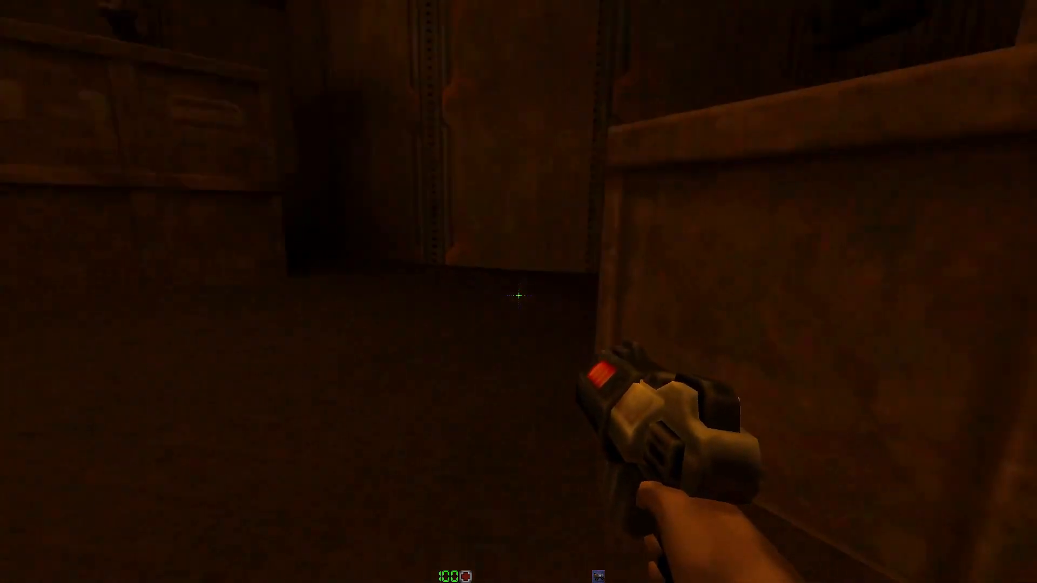
key(w)
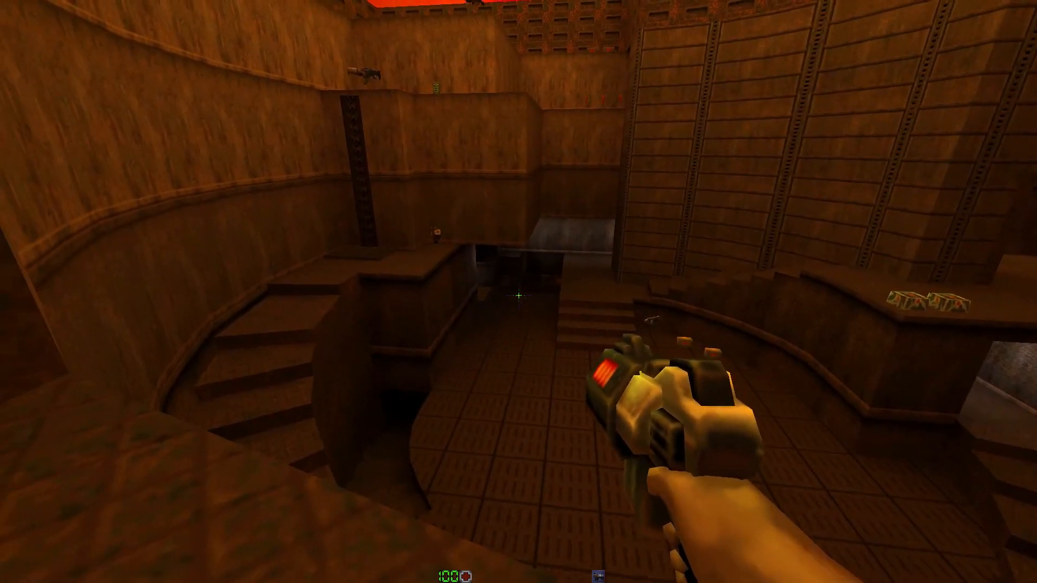
Step: Walk from the courtyard ledge through the crate room and climb the crates to inspect the dark corners
key(w)
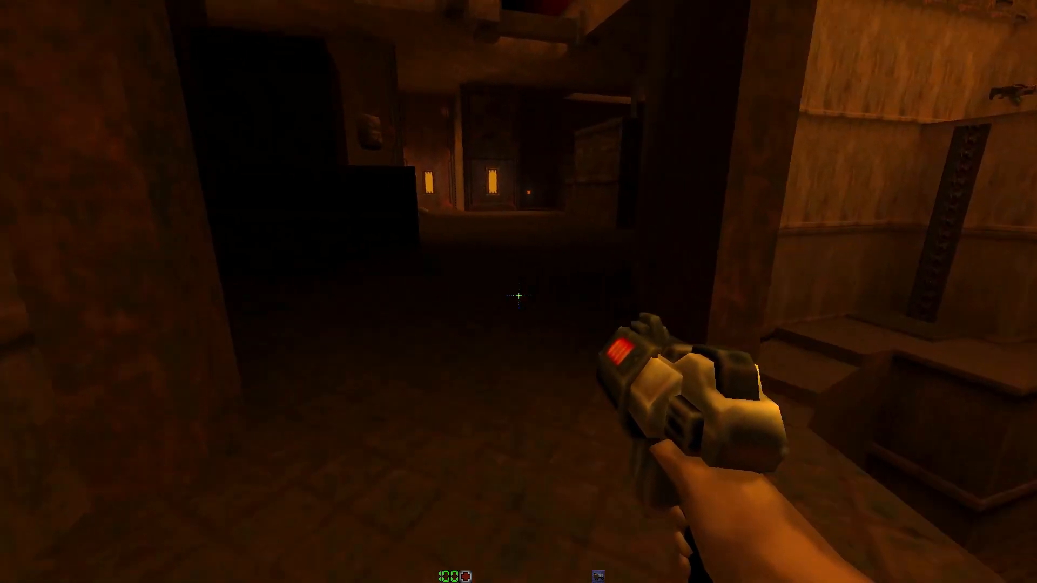
key(w)
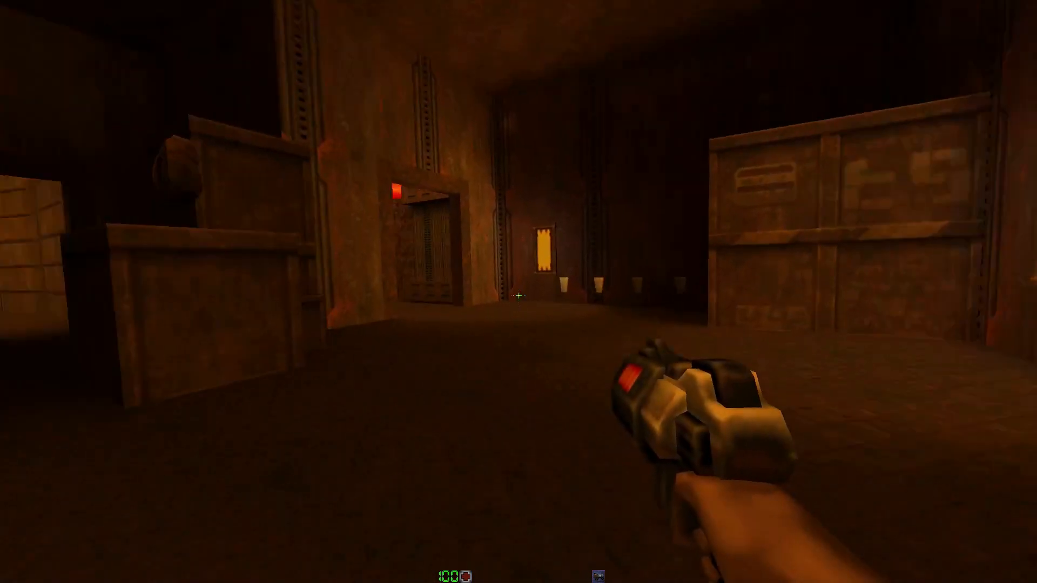
key(w)
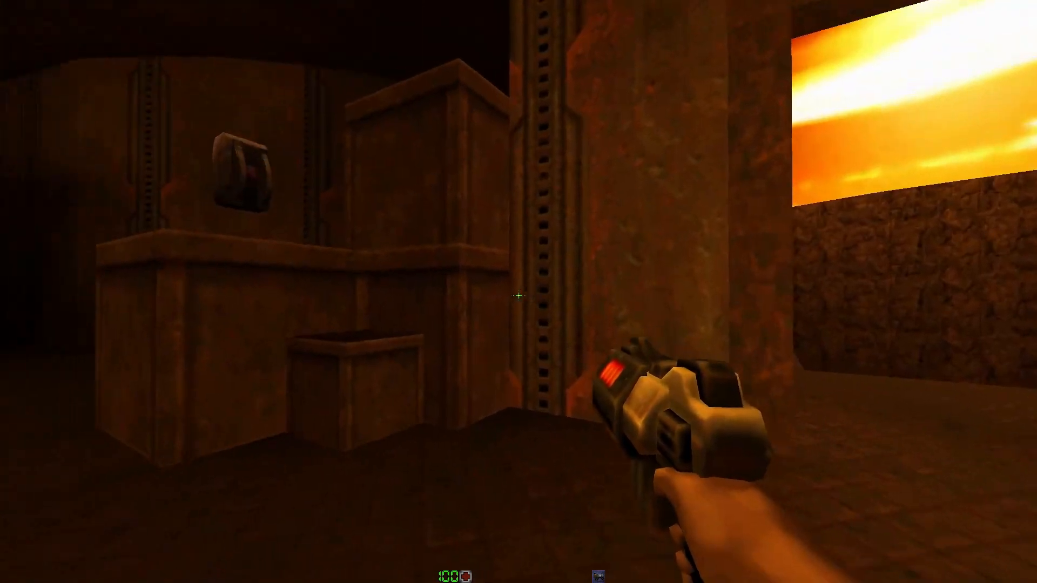
key(w)
key(space)
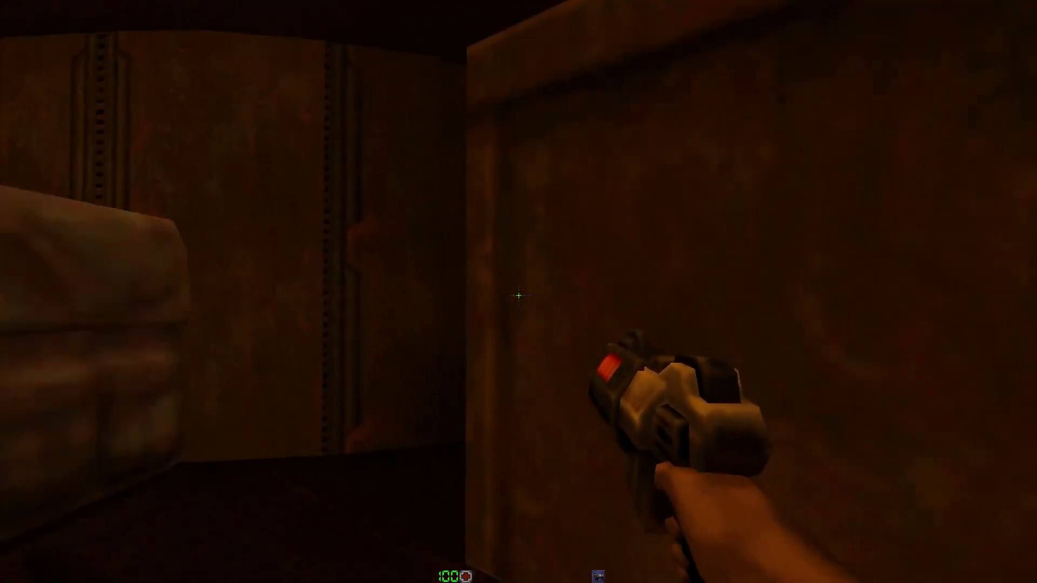
key(w)
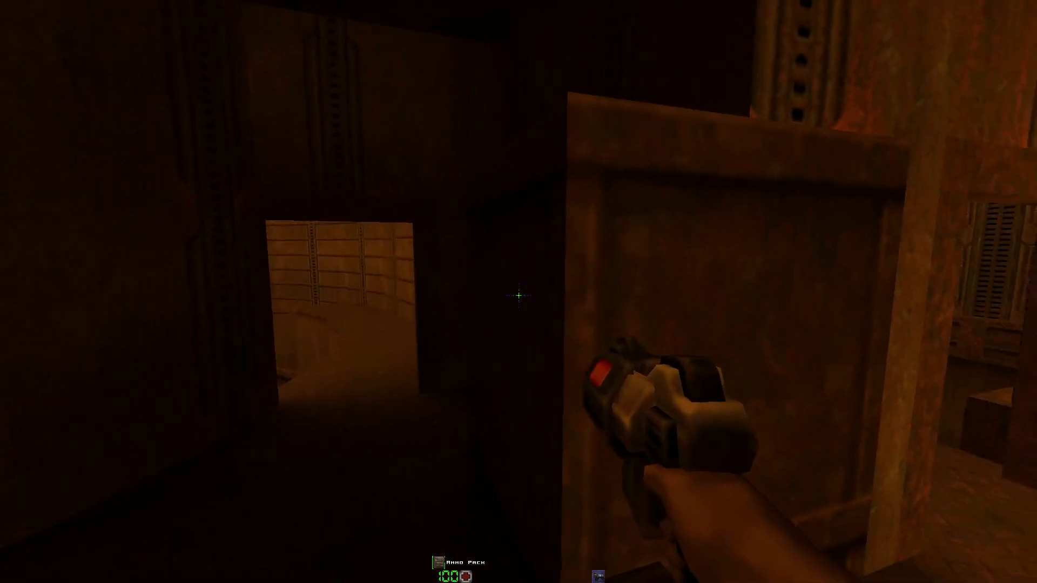
key(space)
key(space)
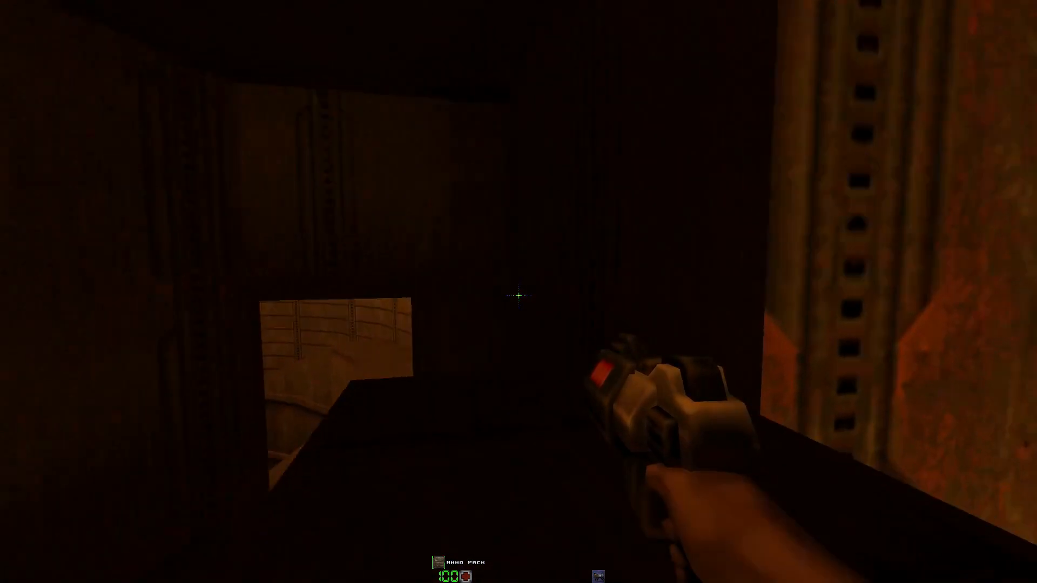
Step: Drop to the crate room floor and examine the arrangement and heights of the stacked crates near the doorway
key(w)
key(s)
key(a)
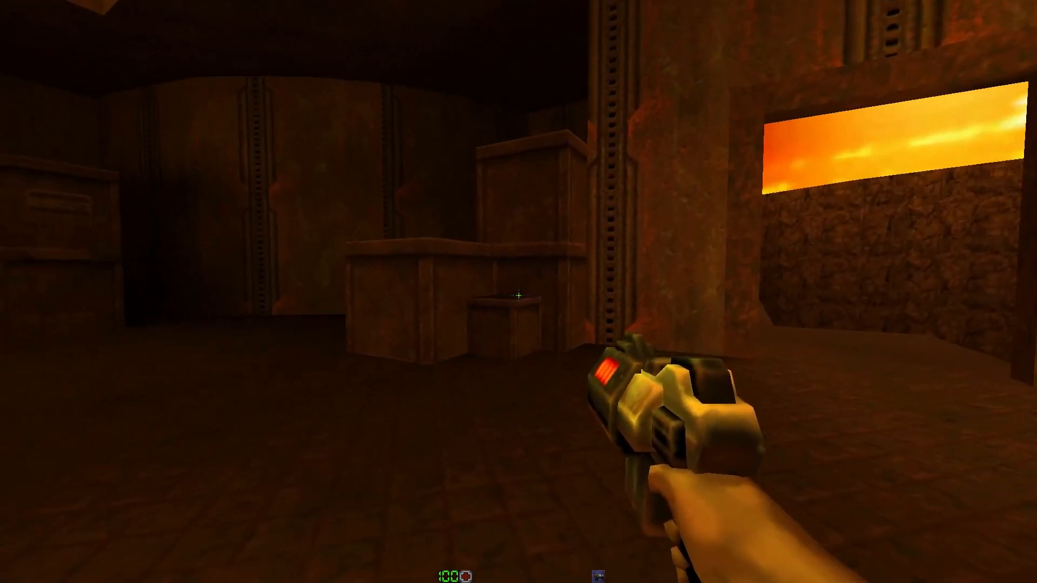
click(518, 295)
click(518, 296)
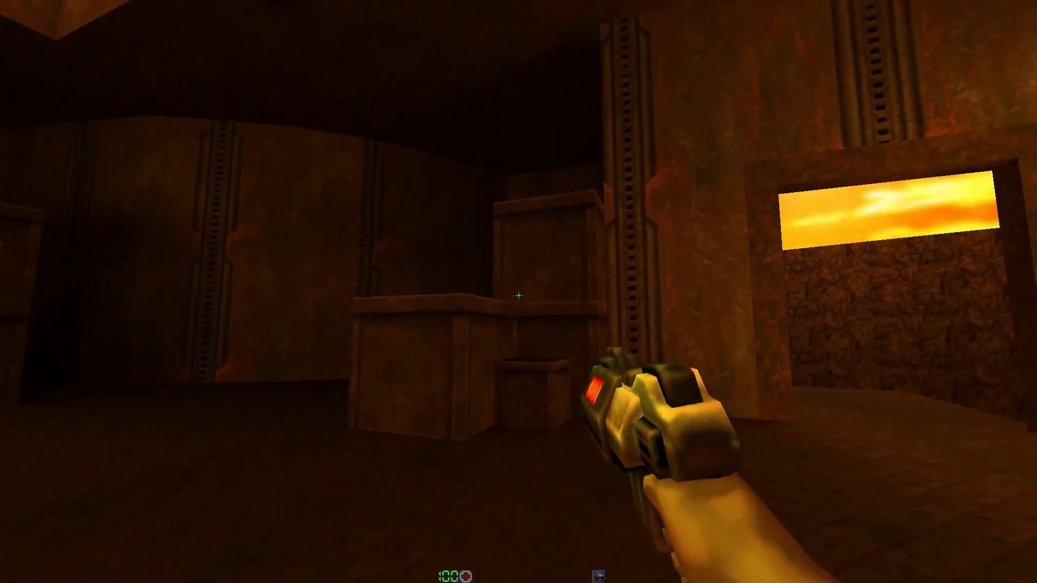
click(518, 295)
key(w)
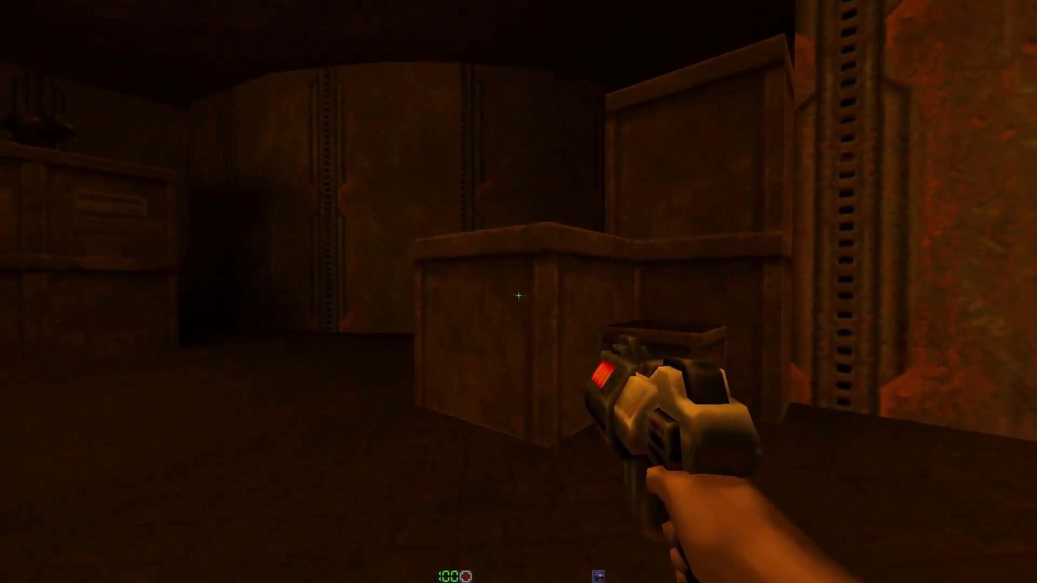
click(519, 296)
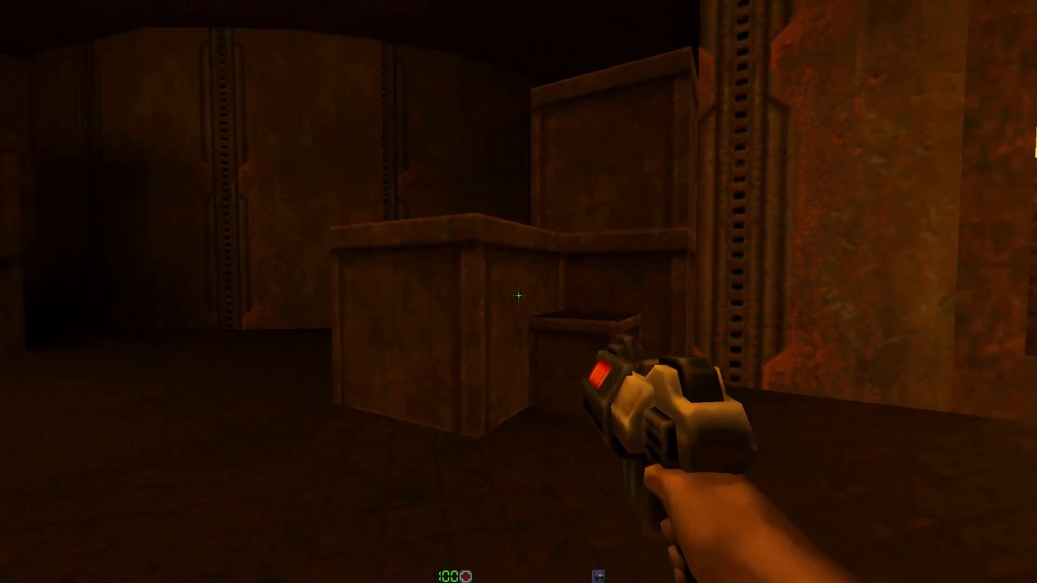
click(518, 296)
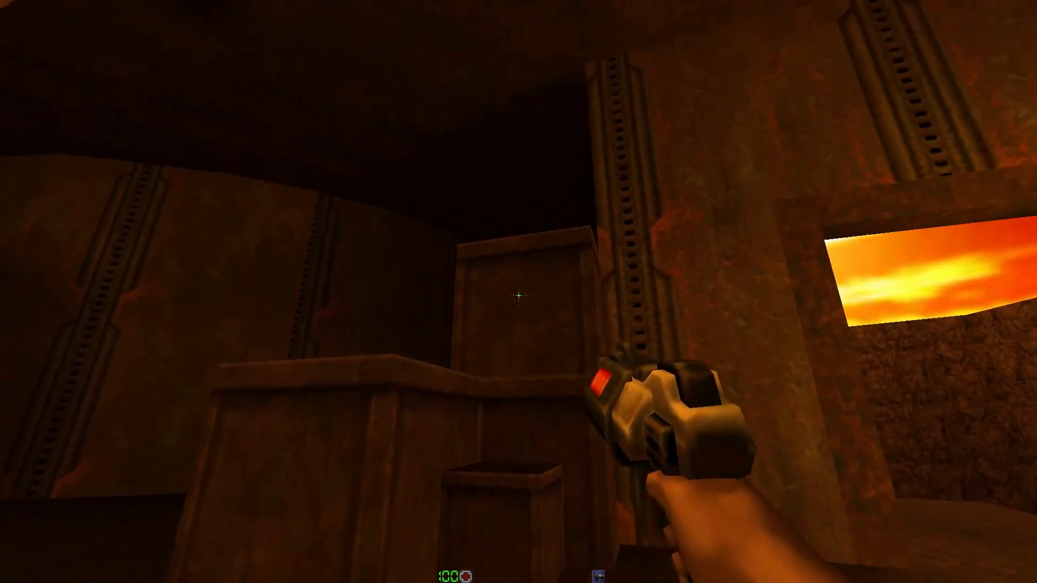
click(518, 296)
click(519, 295)
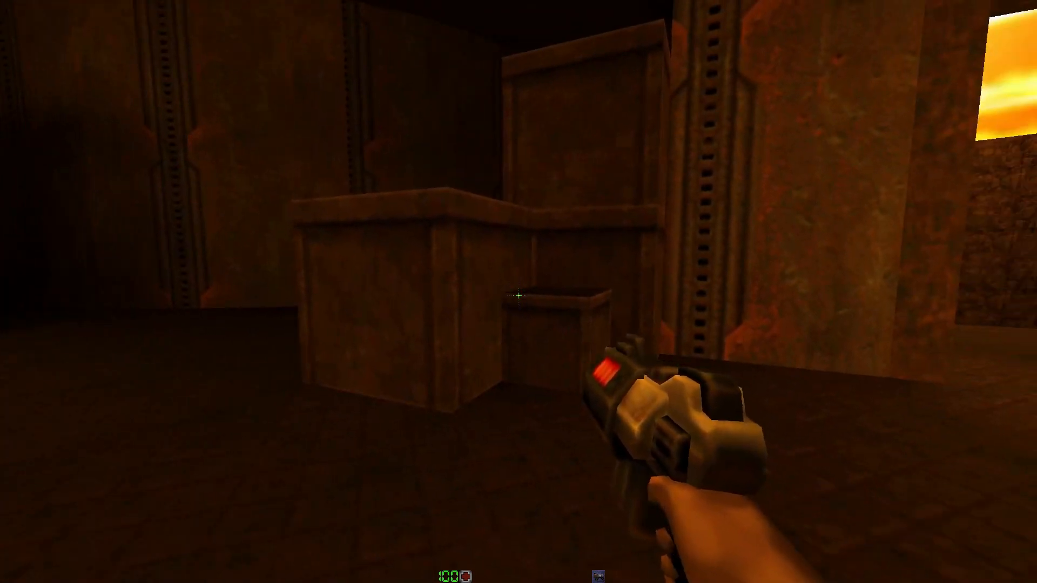
Step: Test jumping from the small crate up the larger stacked crates, return to the floor, and pause the game
key(w)
key(space)
key(space)
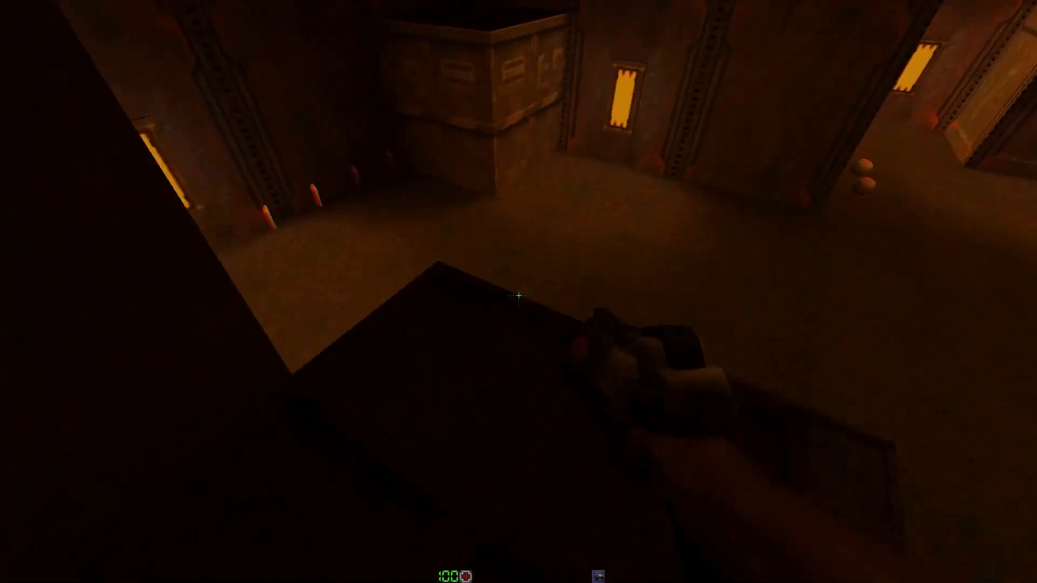
key(w)
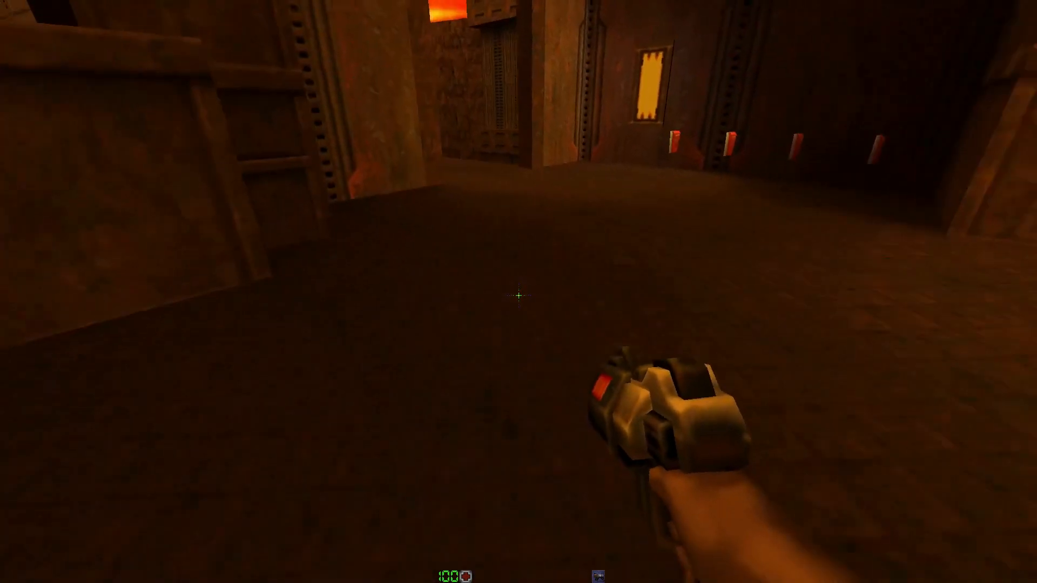
key(w)
key(w)
key(space)
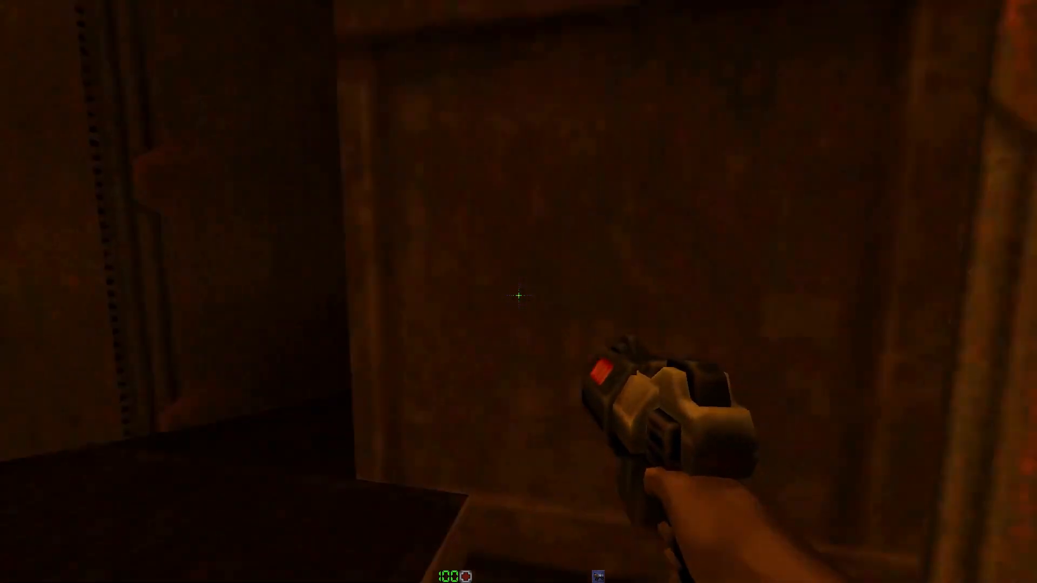
key(w)
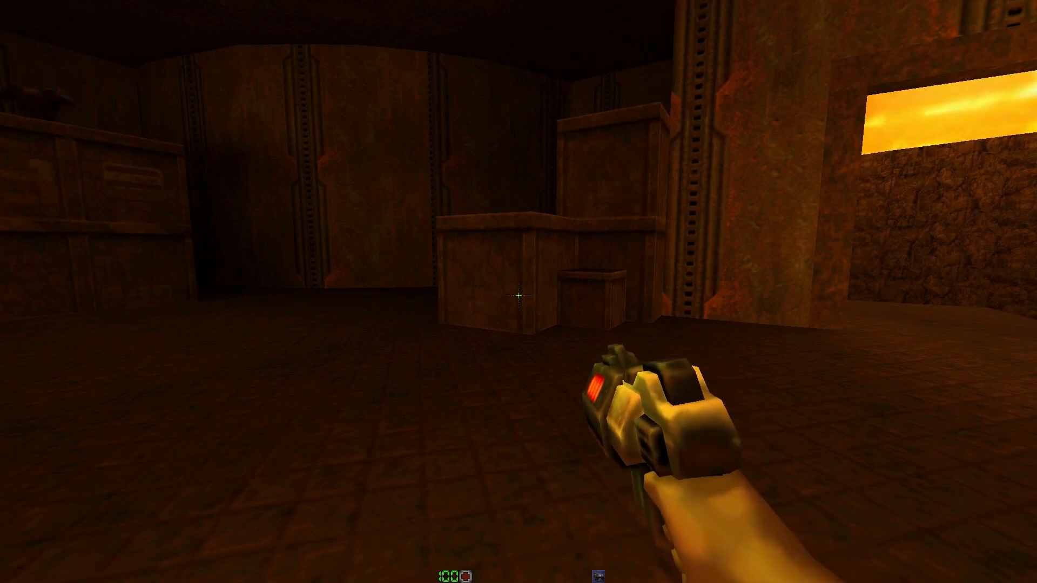
key(Pause)
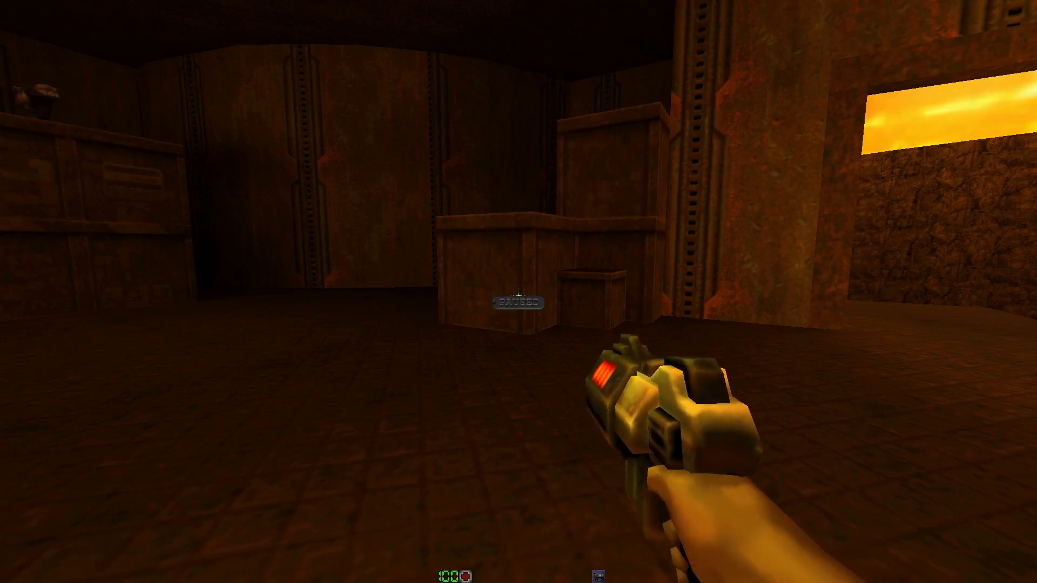
Step: Switch to QuArK and add a 128-unit cube to worldspawn at the end of the lower platform, centred at 272 -704 -320
key(alt+Tab)
click(604, 240)
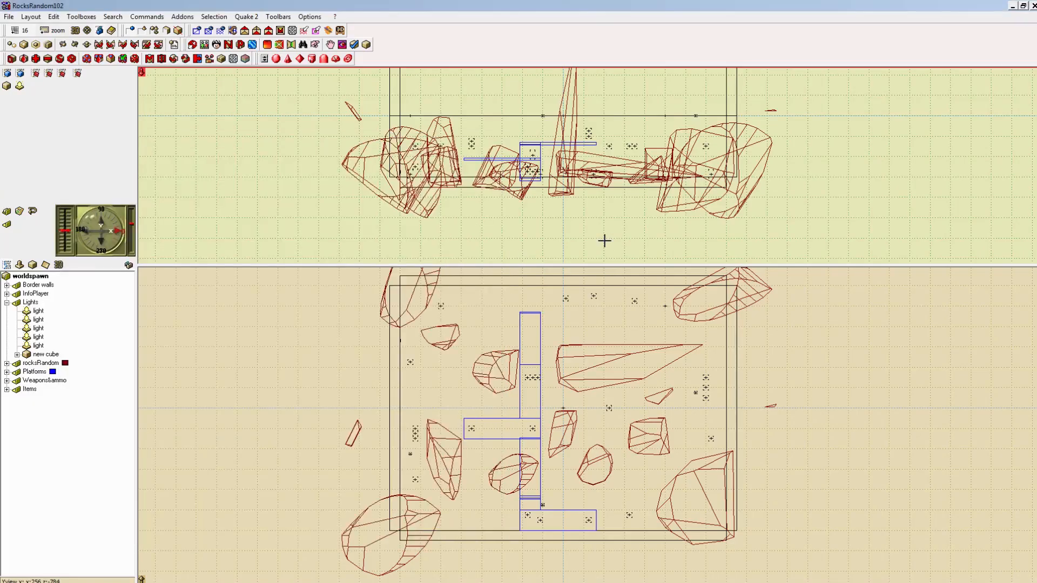
click(7, 303)
click(43, 277)
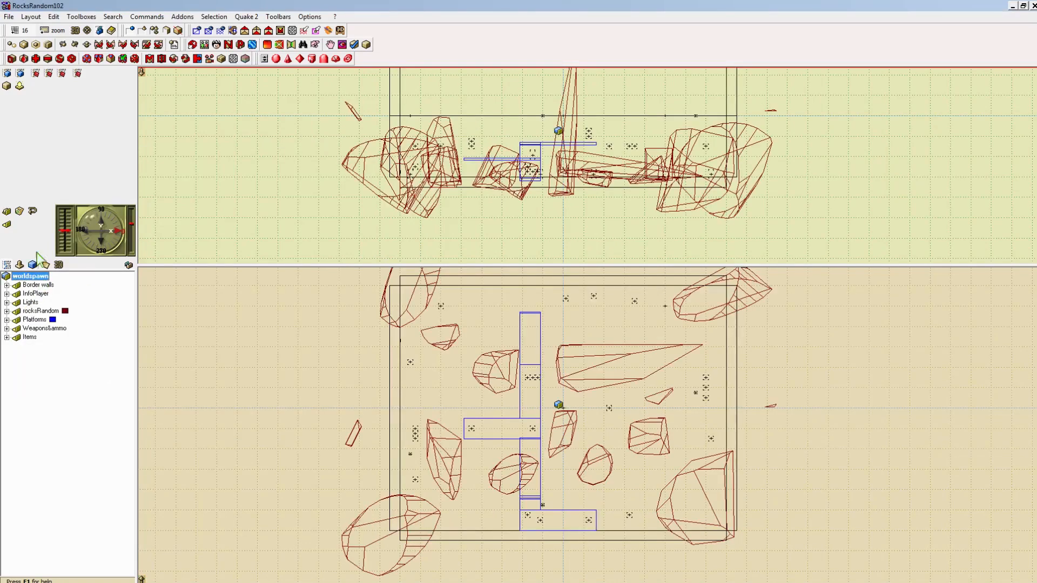
click(19, 86)
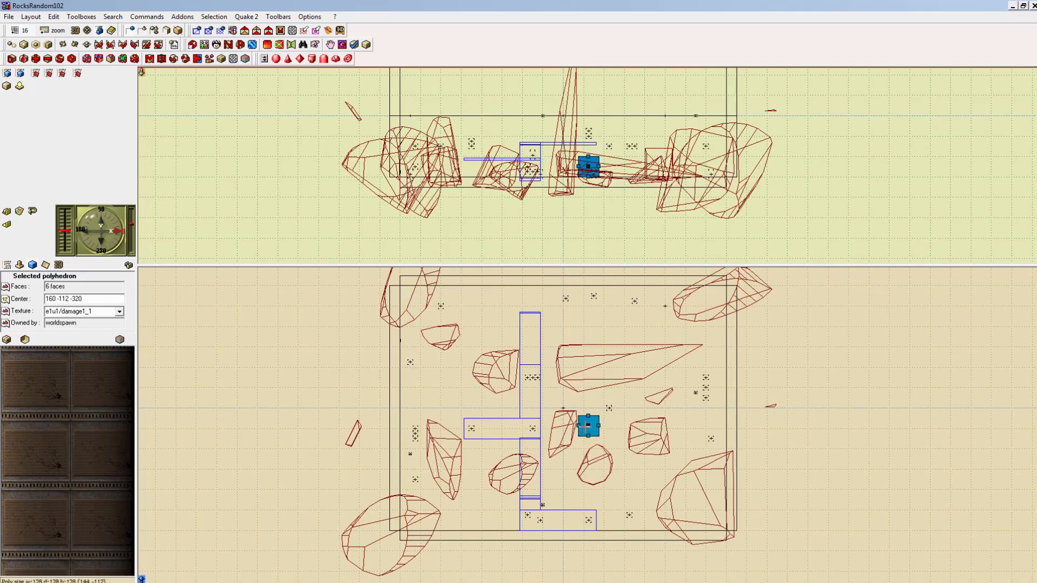
drag(591, 429, 606, 519)
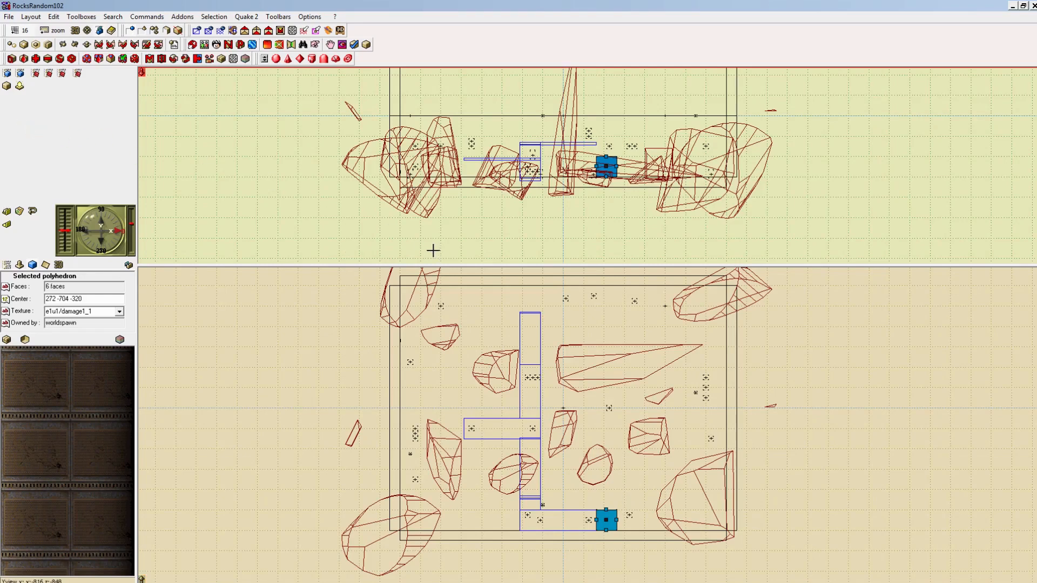
Step: Put the new cube into its own group named trick
click(7, 225)
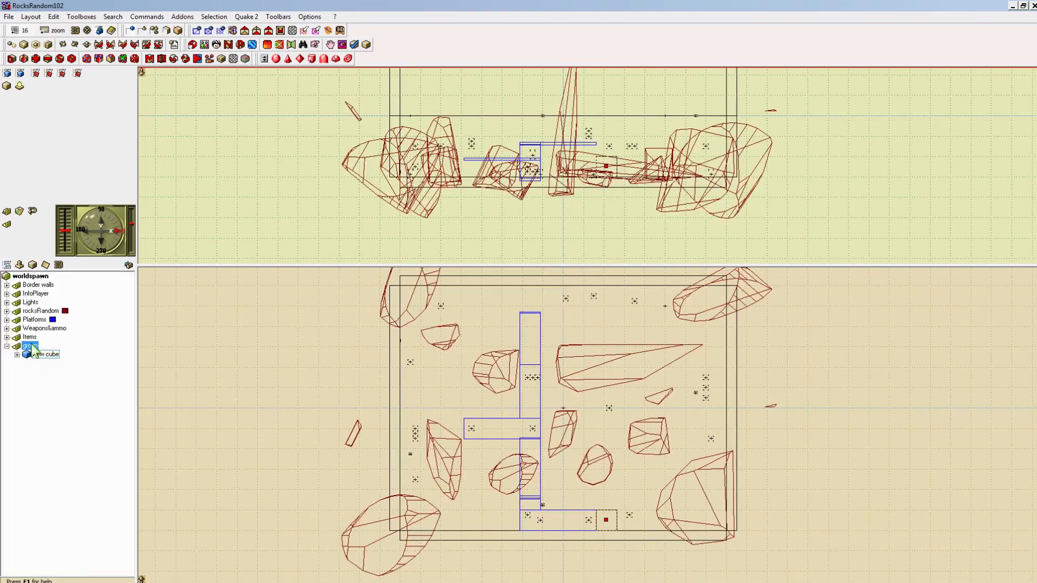
text(tric)
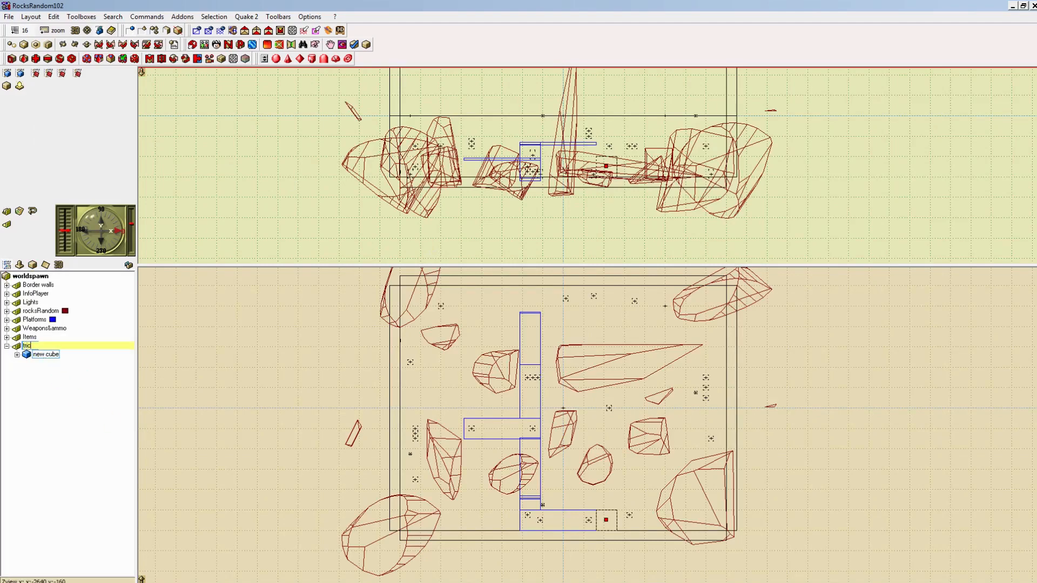
text(k)
key(Return)
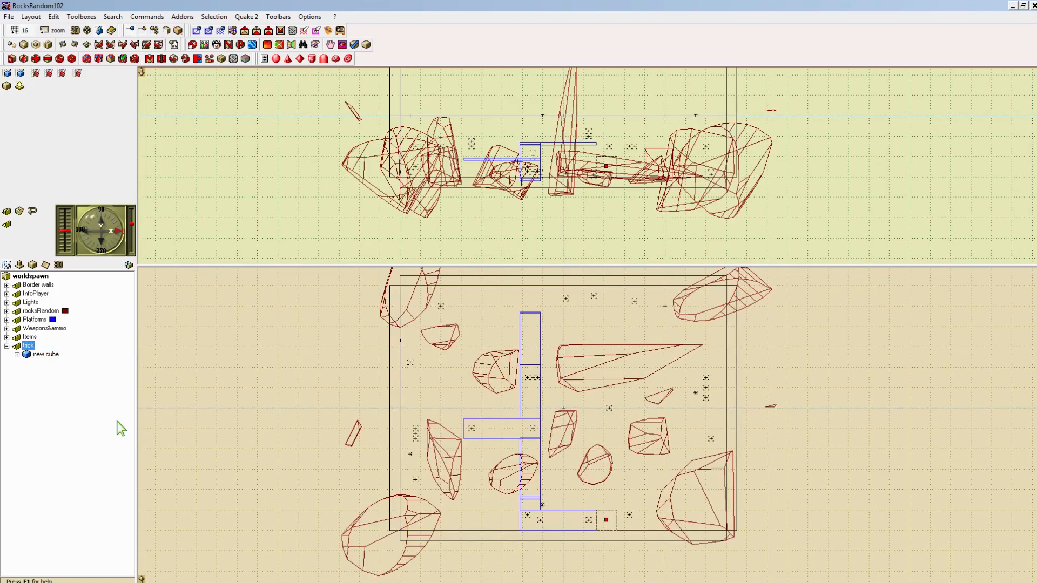
Step: Apply the e1u1/ggrat4_1 texture from the Grate category to the cube in the trick group
click(25, 354)
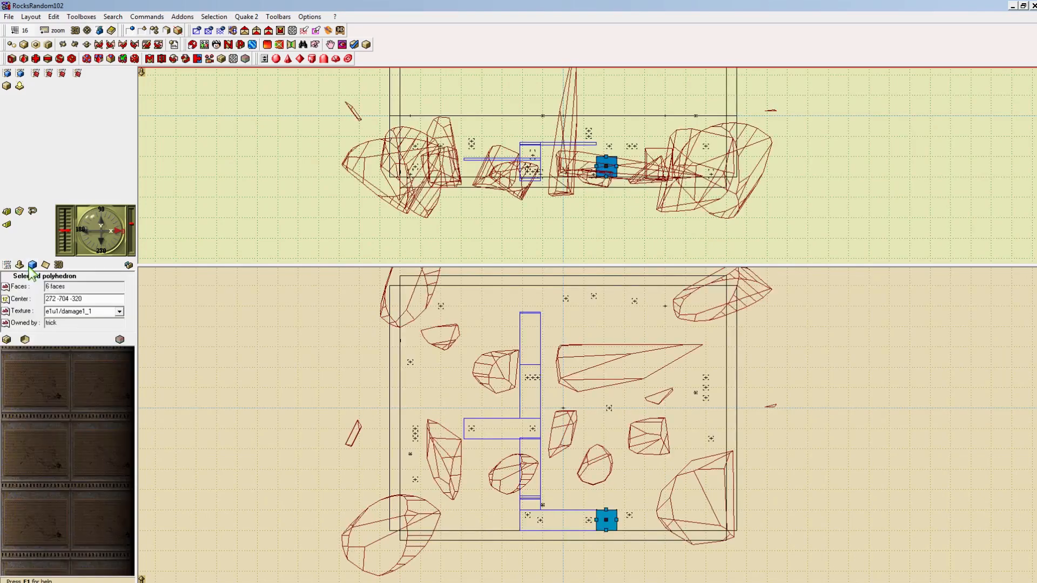
click(24, 355)
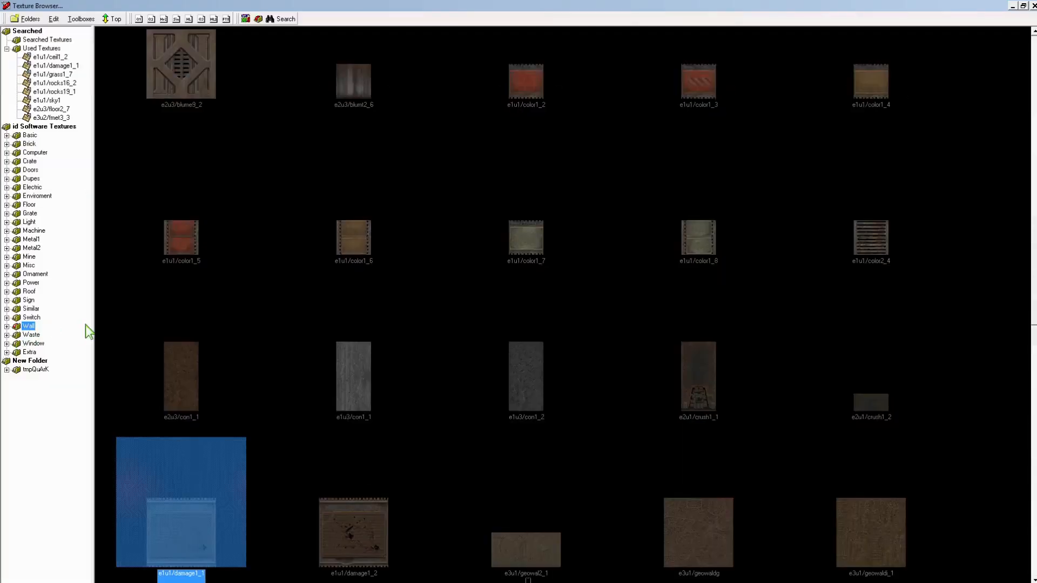
click(30, 214)
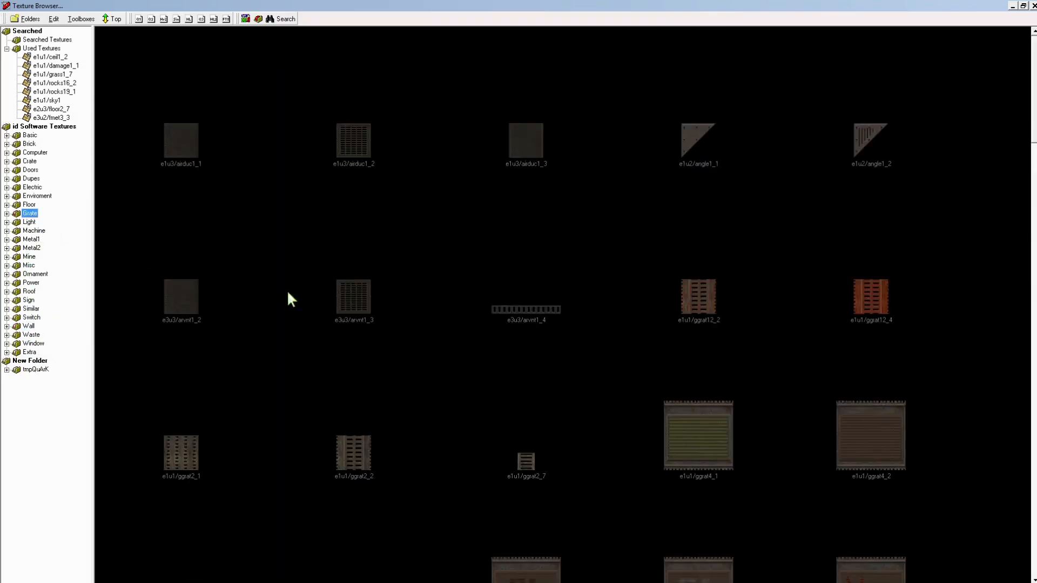
double_click(714, 430)
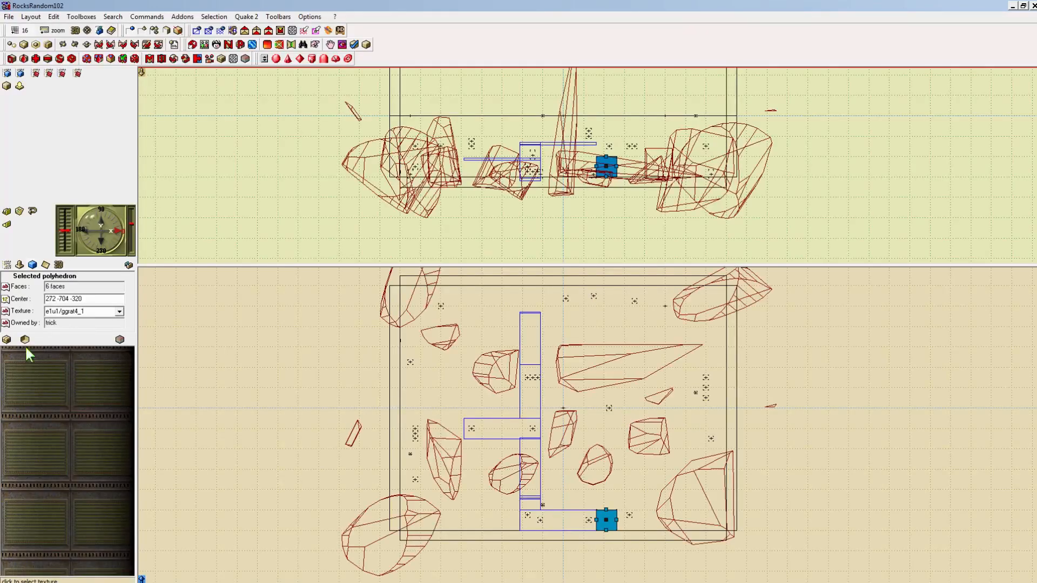
Step: Duplicate the textured cube in place and shrink the copy to half size
click(45, 265)
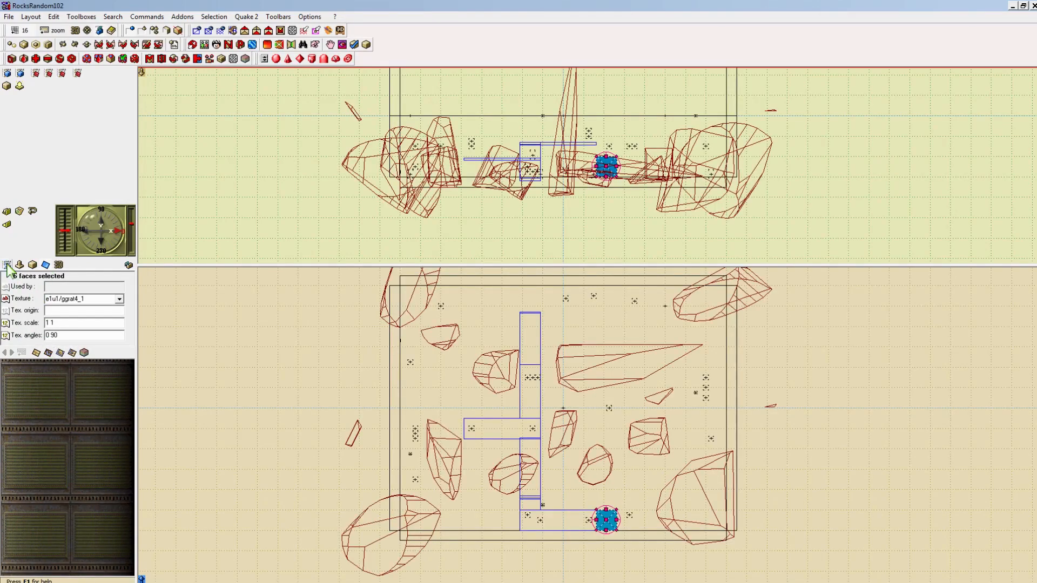
click(6, 264)
click(45, 354)
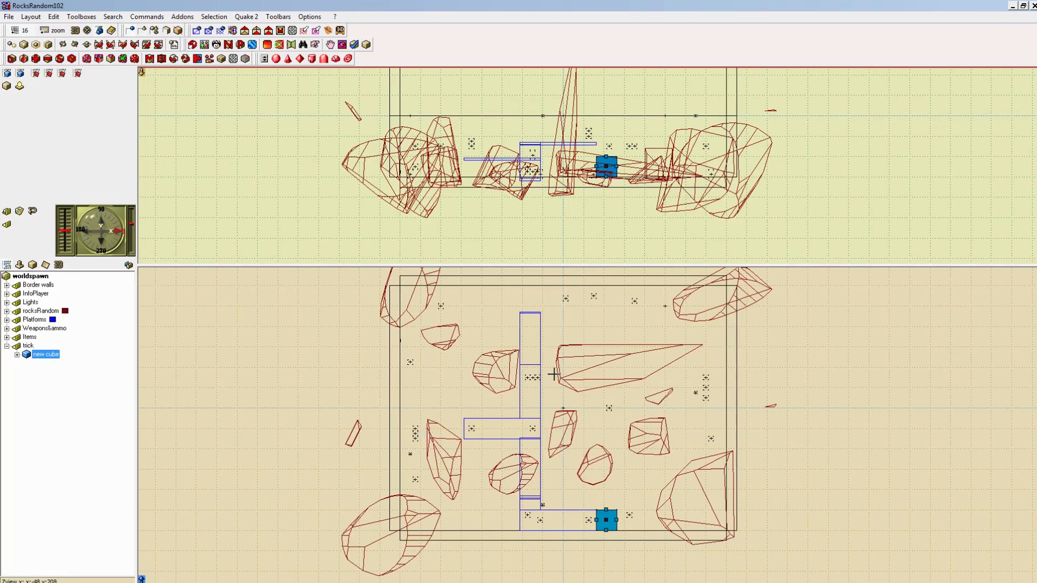
key(ctrl+v)
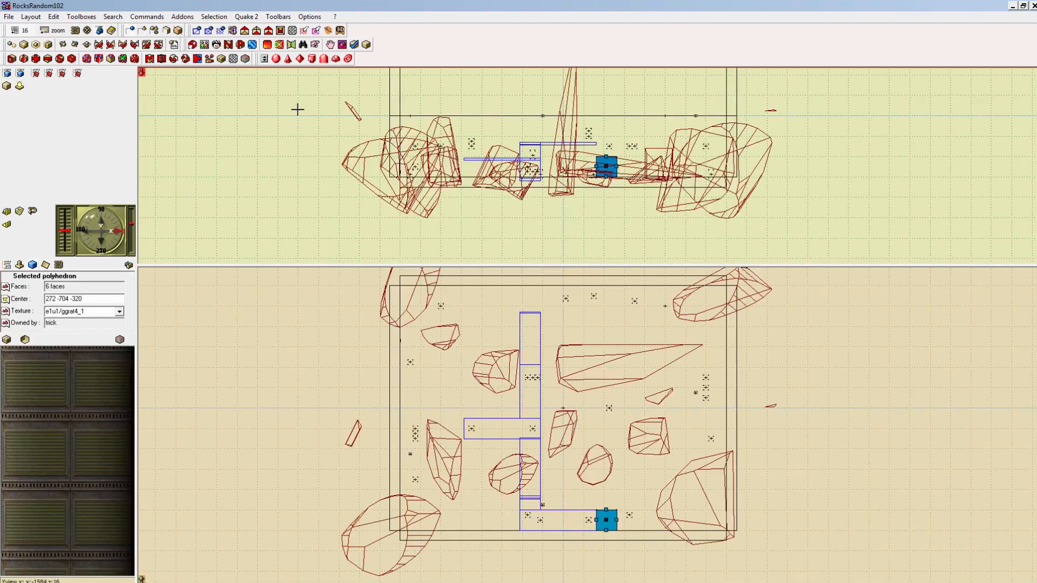
click(23, 45)
key(ctrl+z)
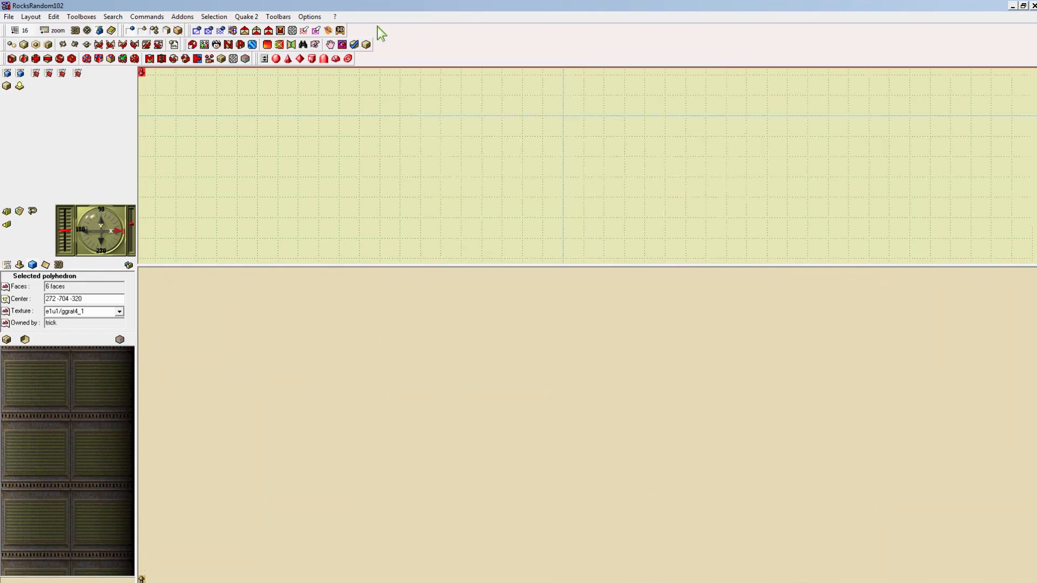
click(36, 44)
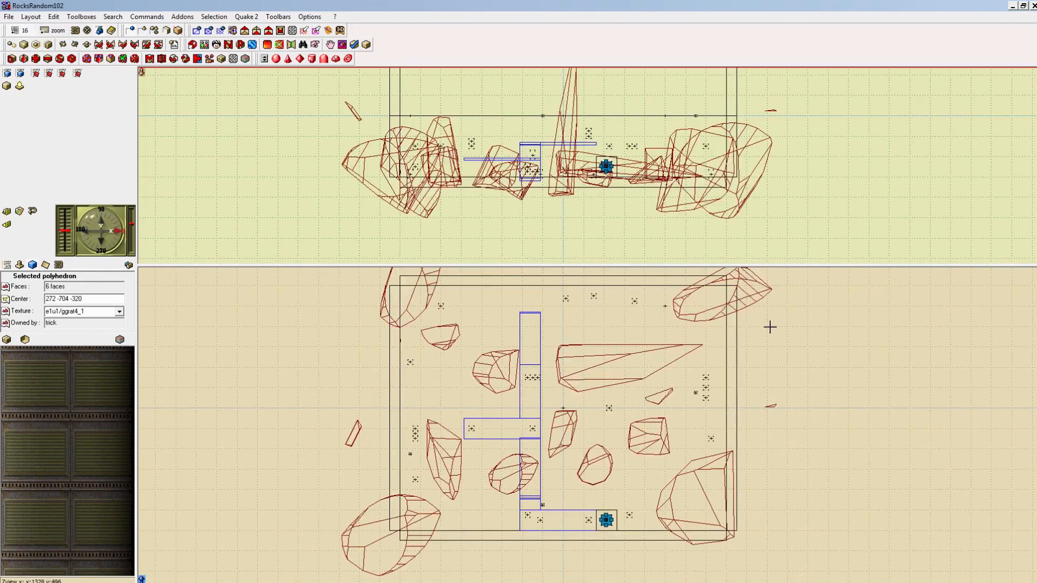
Step: Place the half-size cube on the floor against the large cube's inner side, centred at 240 -608 -352
scroll(621, 348, up, 2)
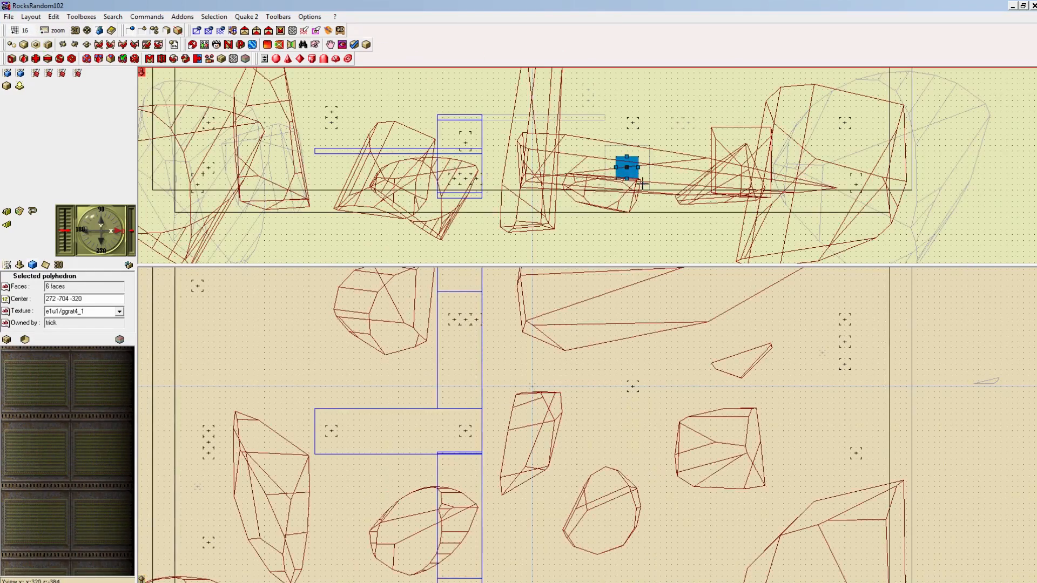
drag(627, 167, 660, 178)
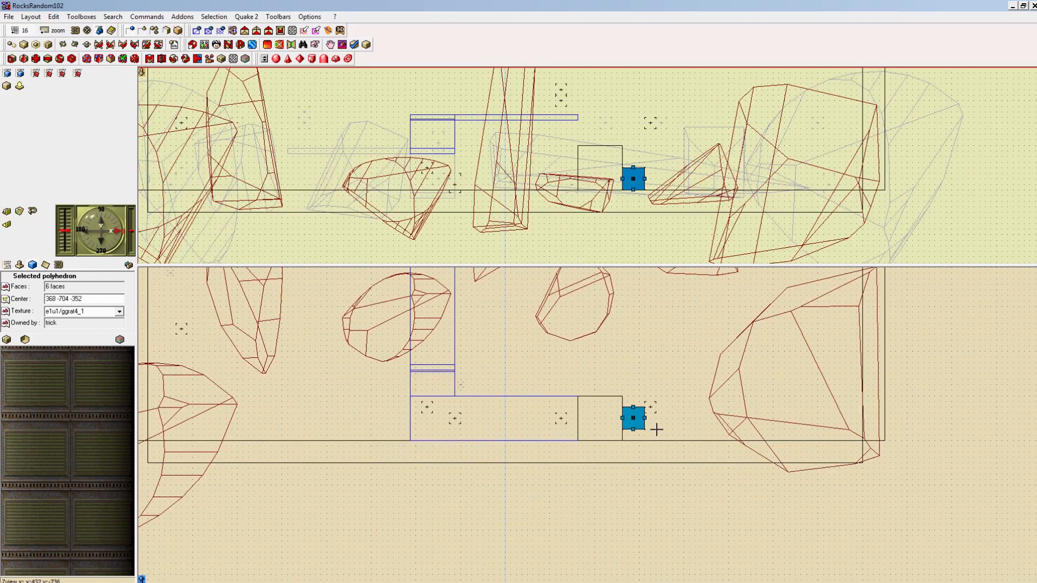
key(Up)
key(Up)
key(Up)
key(Up)
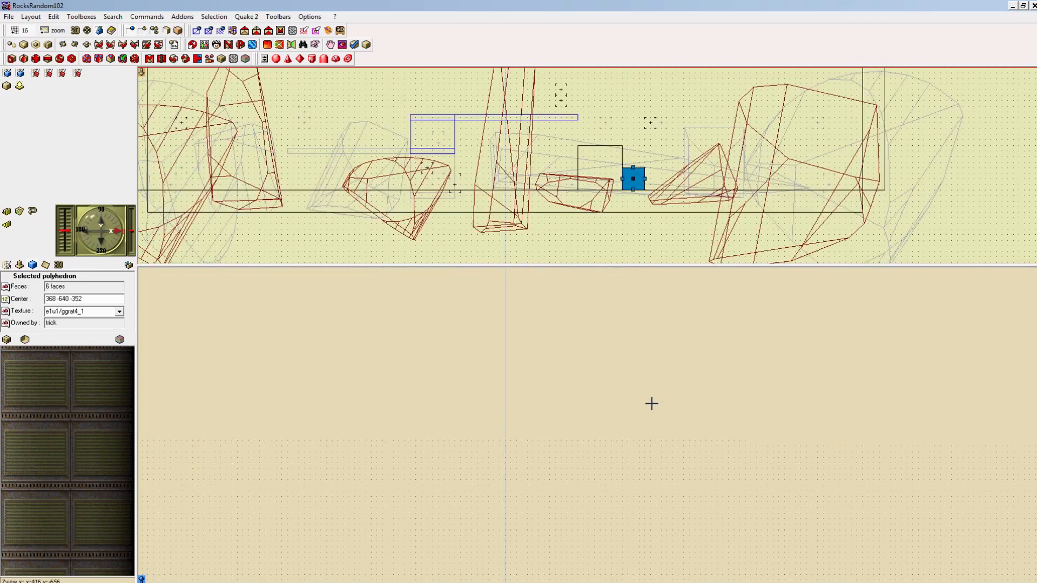
key(Left)
key(Left)
key(Left)
key(Left)
key(Left)
key(Left)
key(Left)
key(Left)
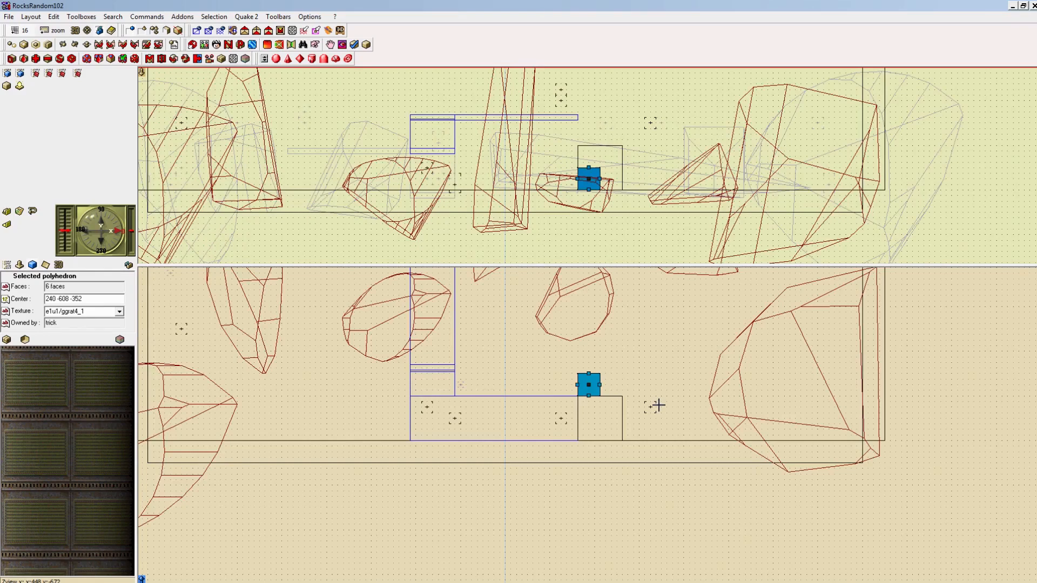
Step: Make a half-scale copy of the smaller cube and place it beside that cube at 288 -624 -368
click(35, 46)
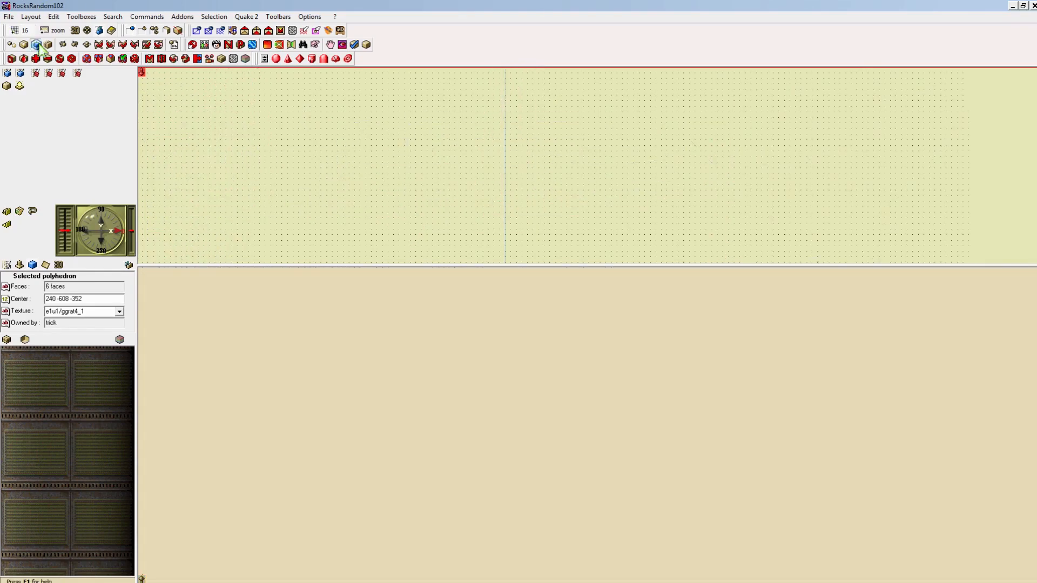
key(Down)
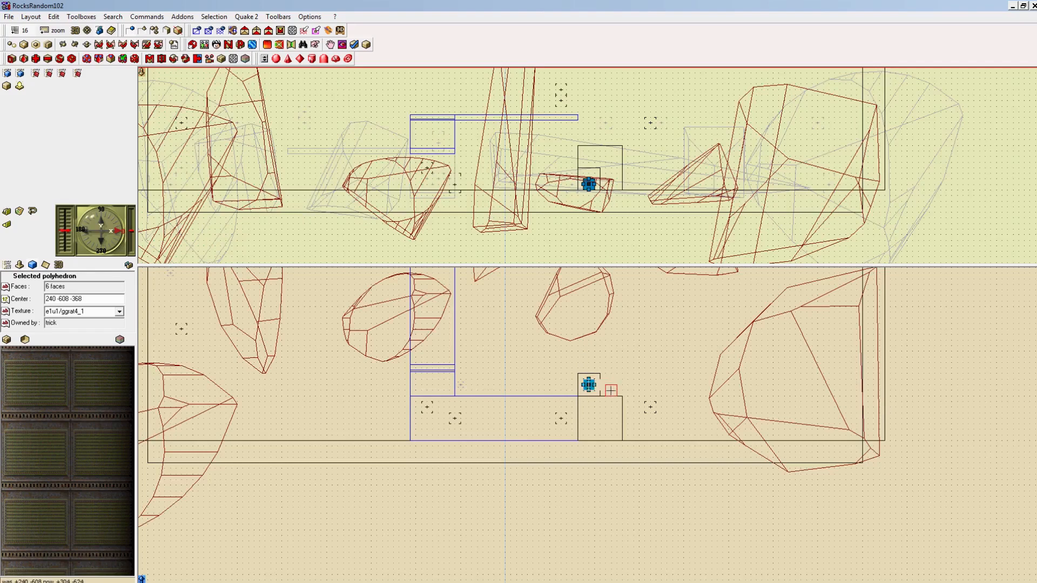
drag(611, 390, 606, 391)
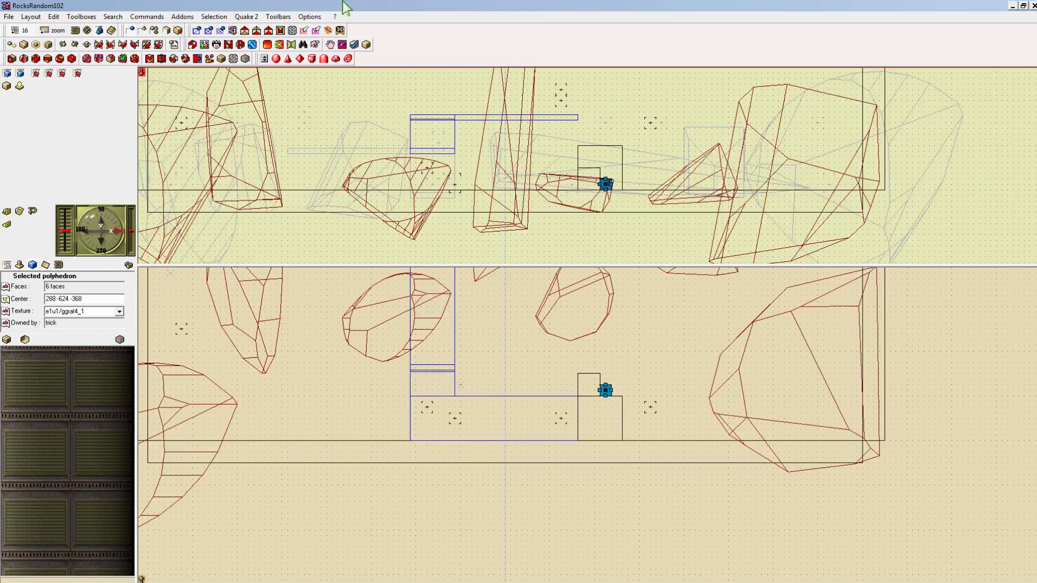
Step: Build the map and run it in Quake 2 to test the three stepped cubes
click(246, 21)
click(260, 40)
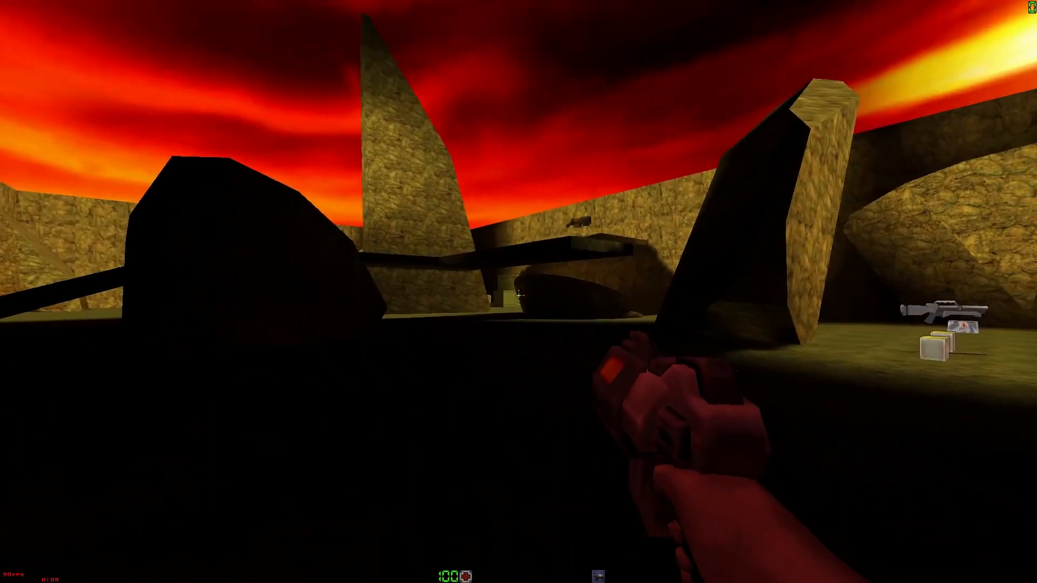
Step: Walk to the three stepped cubes in the game and jump up them towards the platform holding the railgun
key(w)
key(w)
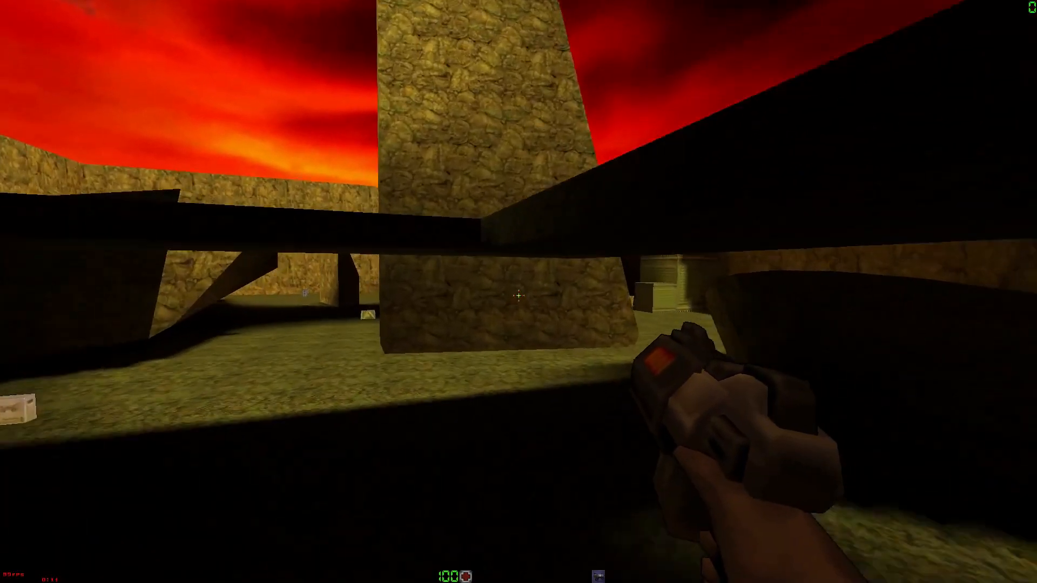
key(w)
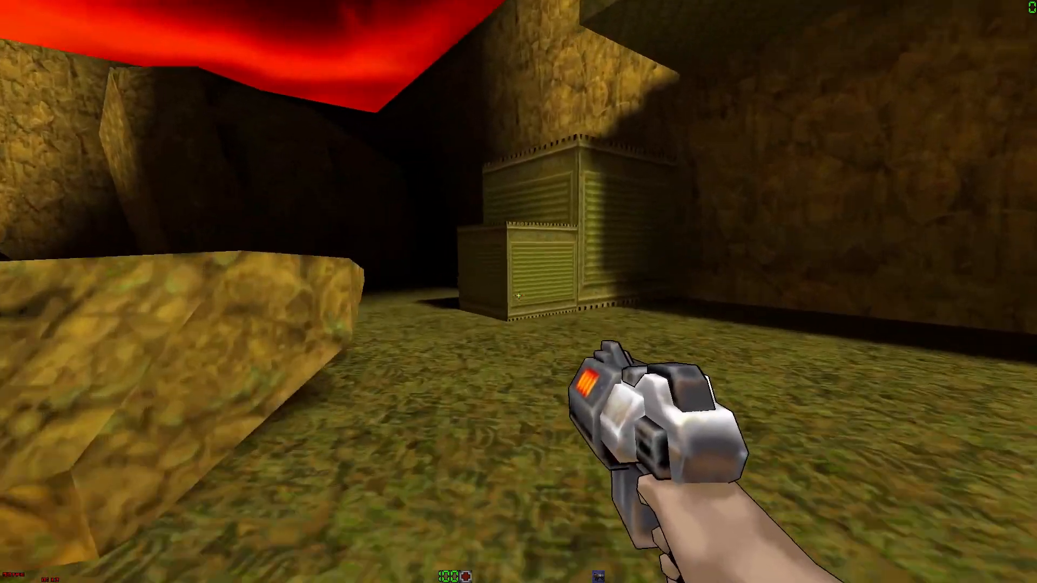
key(w)
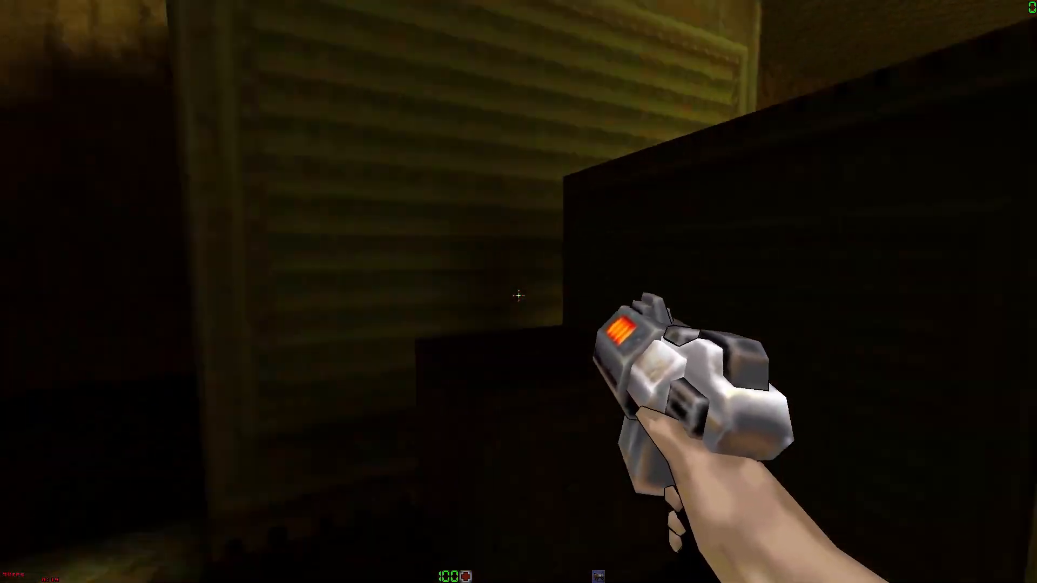
key(space)
key(w)
key(space)
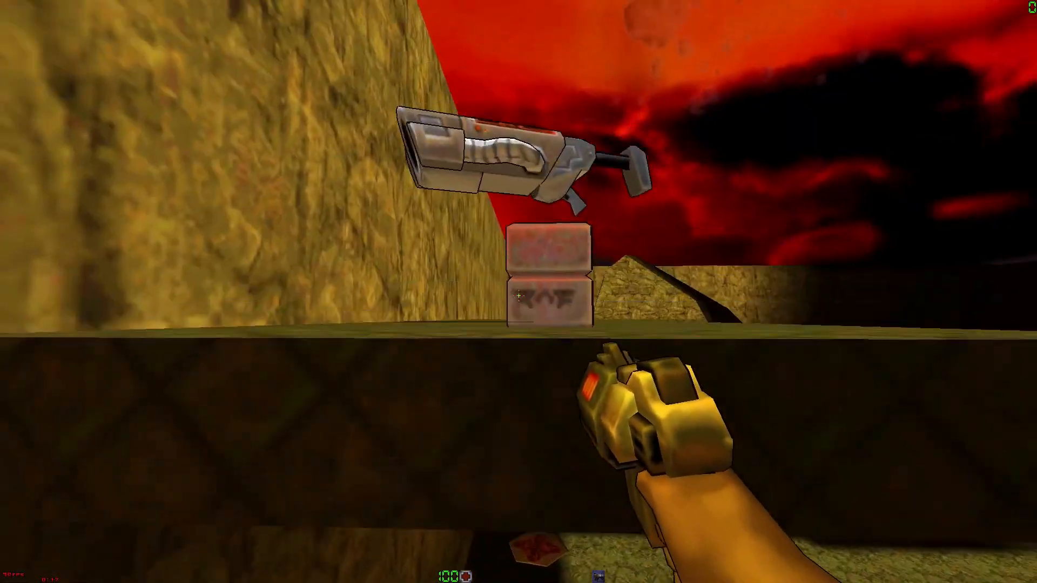
key(space)
key(w)
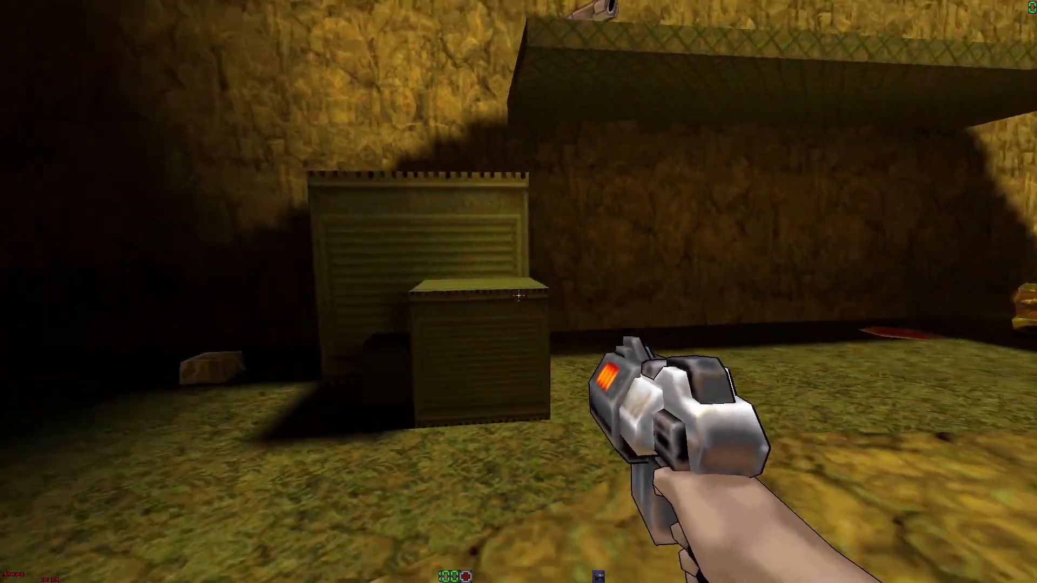
Step: Jump onto the large cube again, then back off to inspect the cube group and the gap below the platform
key(w)
key(space)
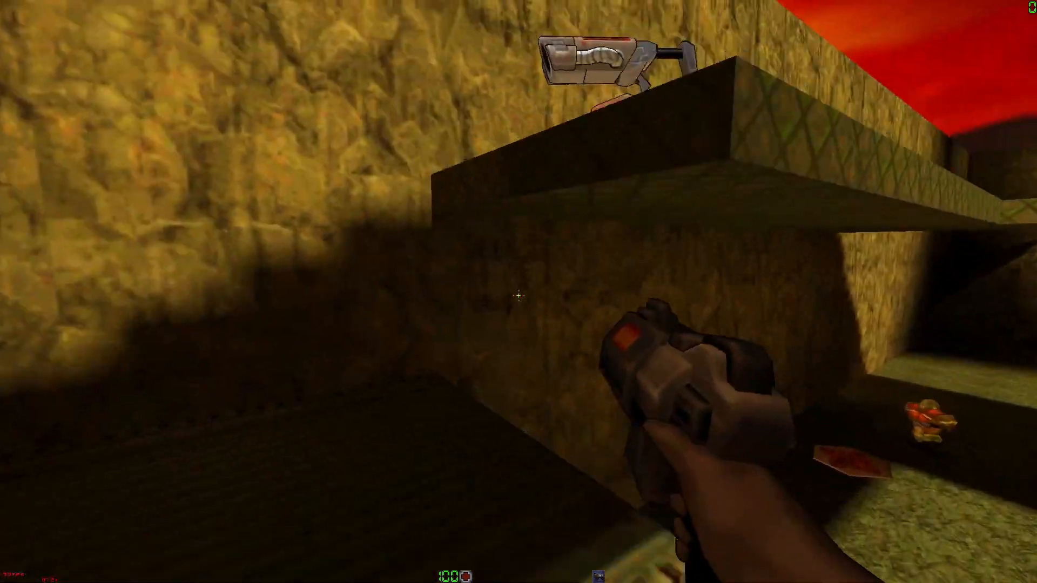
key(s)
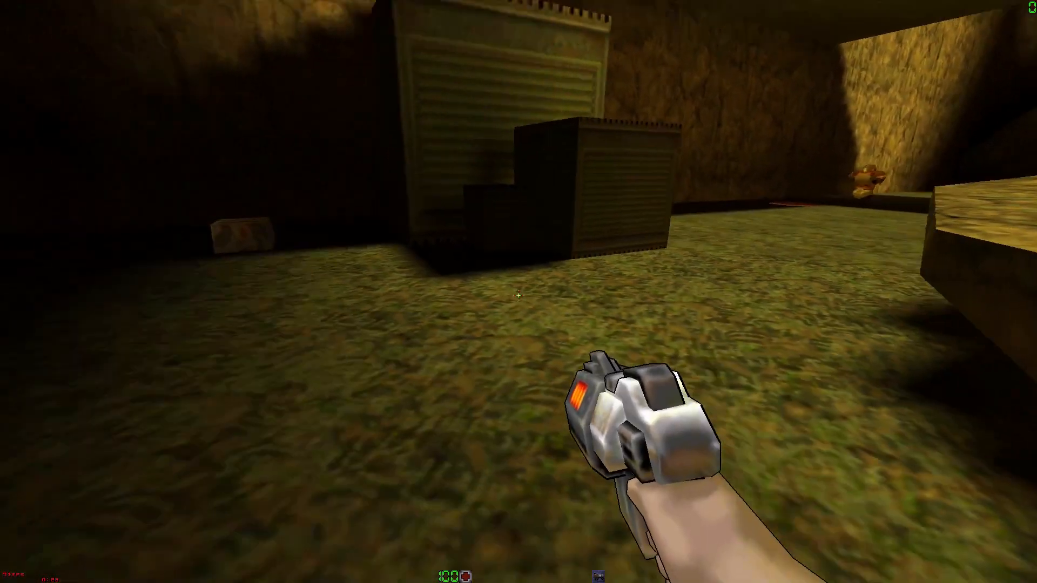
key(d)
key(a)
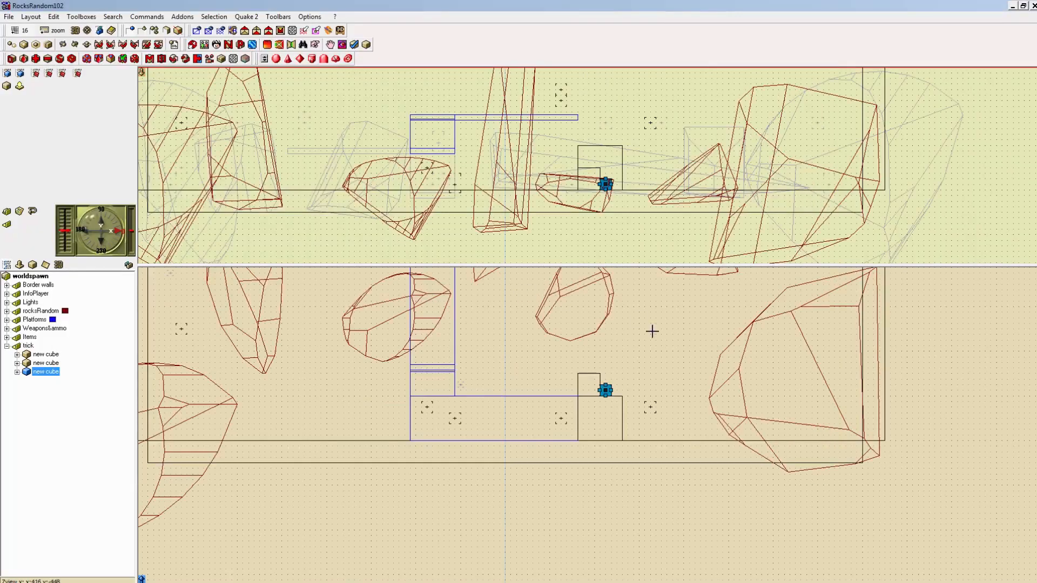
Step: Duplicate the medium cube of the trick group and raise the copy to a centre height of -224
click(592, 385)
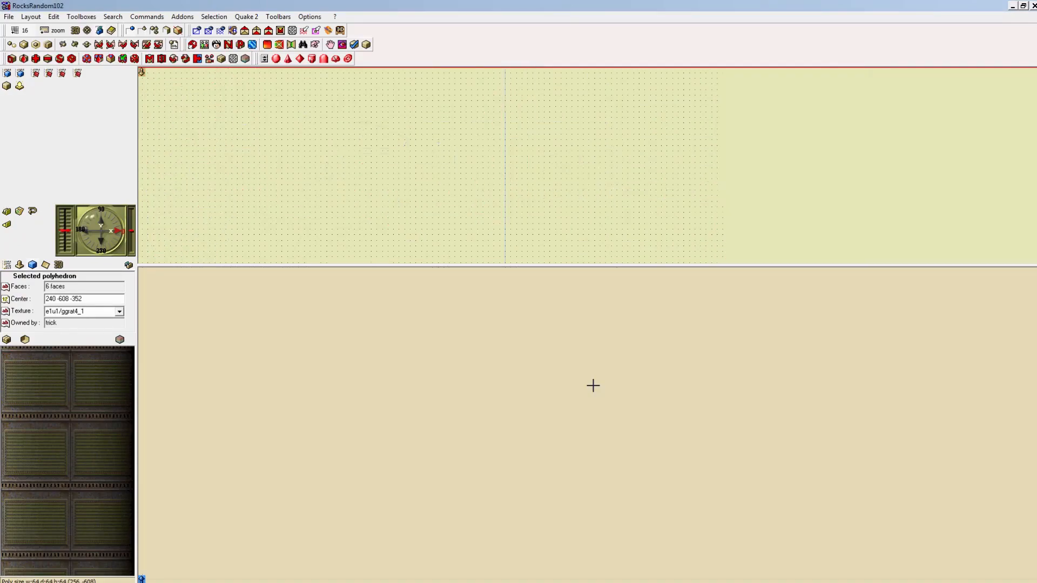
key(Up)
key(Up)
key(Up)
key(Up)
key(Up)
key(Up)
key(Up)
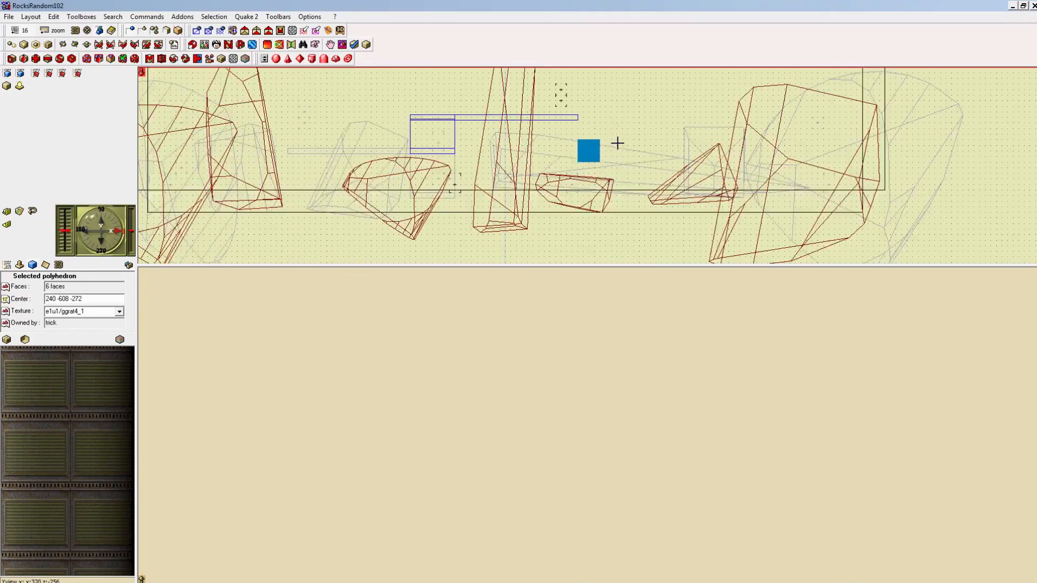
key(Up)
Step: Move the medium copy back against the border wall on top of the large cube, centred at 240 -720 -224
key(Down)
key(Down)
key(Down)
key(Down)
key(Down)
key(Down)
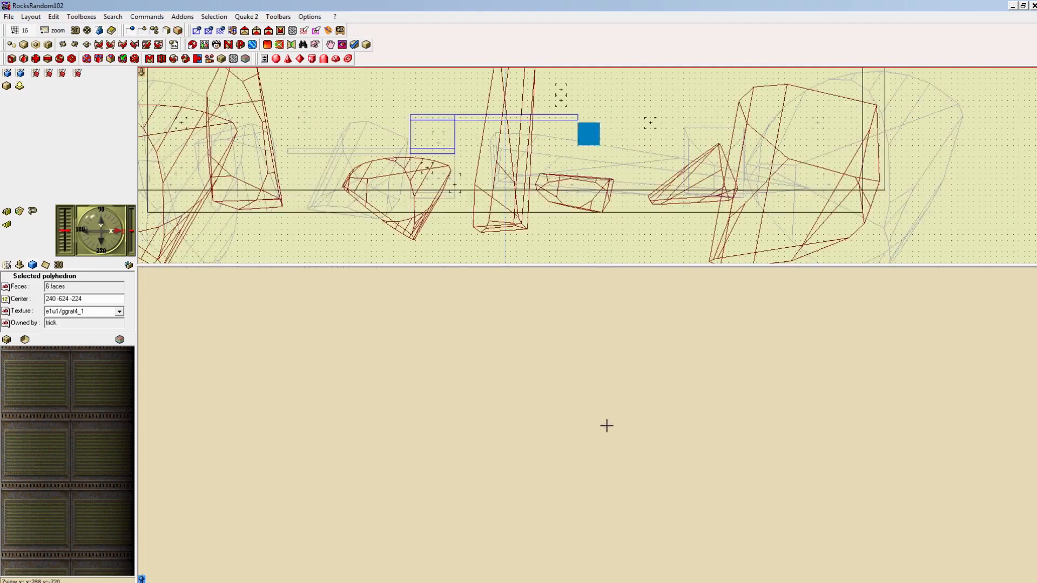
key(Down)
key(Down)
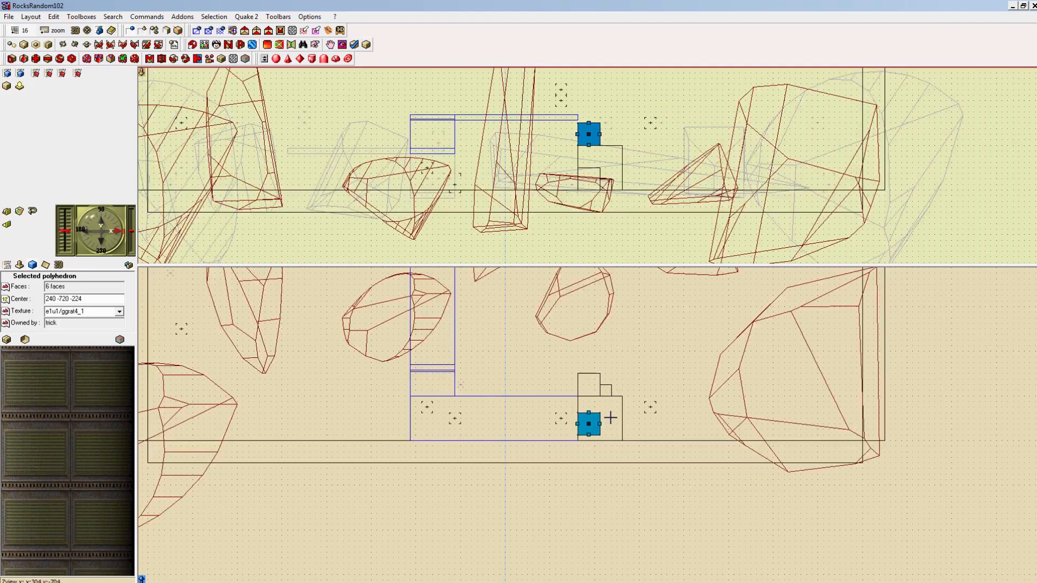
Step: Duplicate the smallest cube and raise the copy to the level of the large cube's top, centred at 288 -624 -240
click(604, 393)
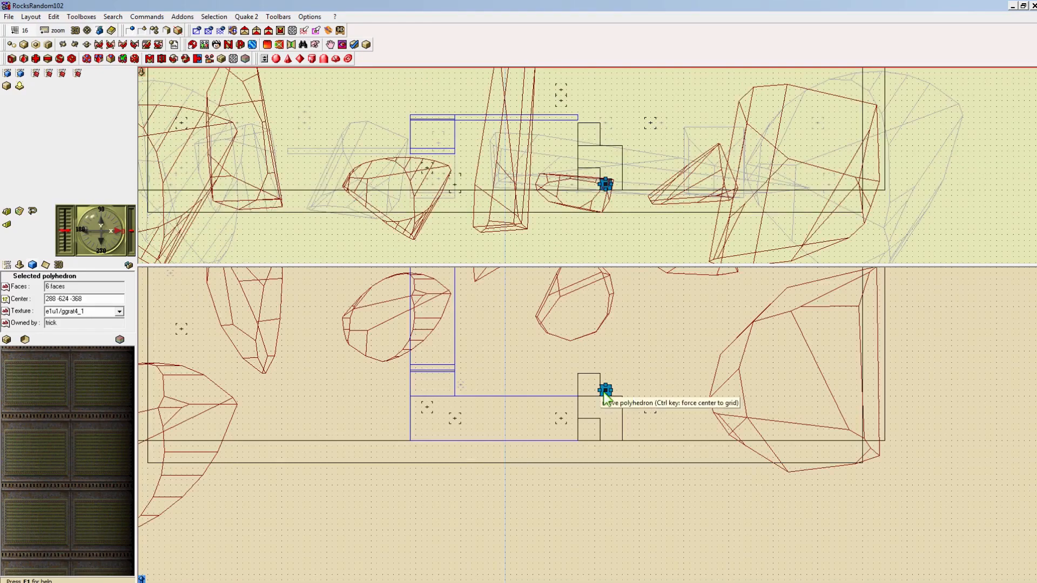
key(Up)
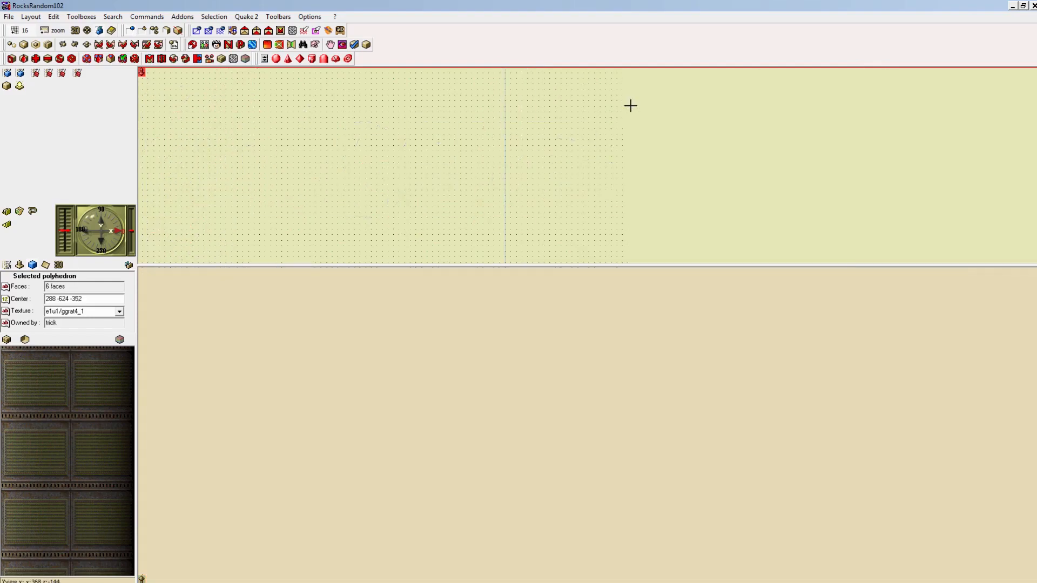
key(Up)
key(Up)
key(Up)
key(Up)
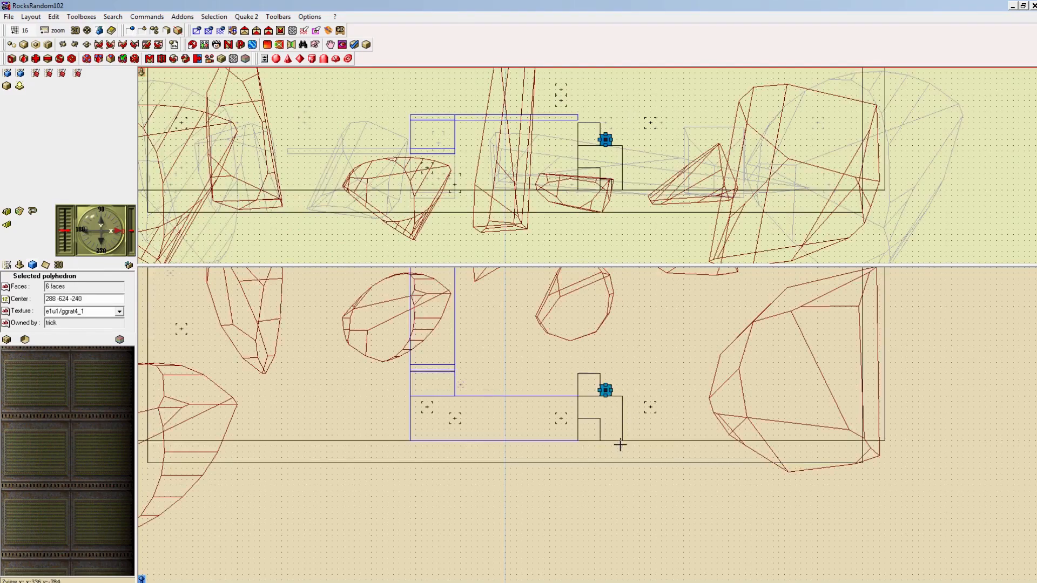
Step: Place the smallest copy on the large cube in front of the upper medium cube, centred at 224 -688 -240
key(Down)
key(Down)
key(Down)
key(Down)
key(Left)
key(Left)
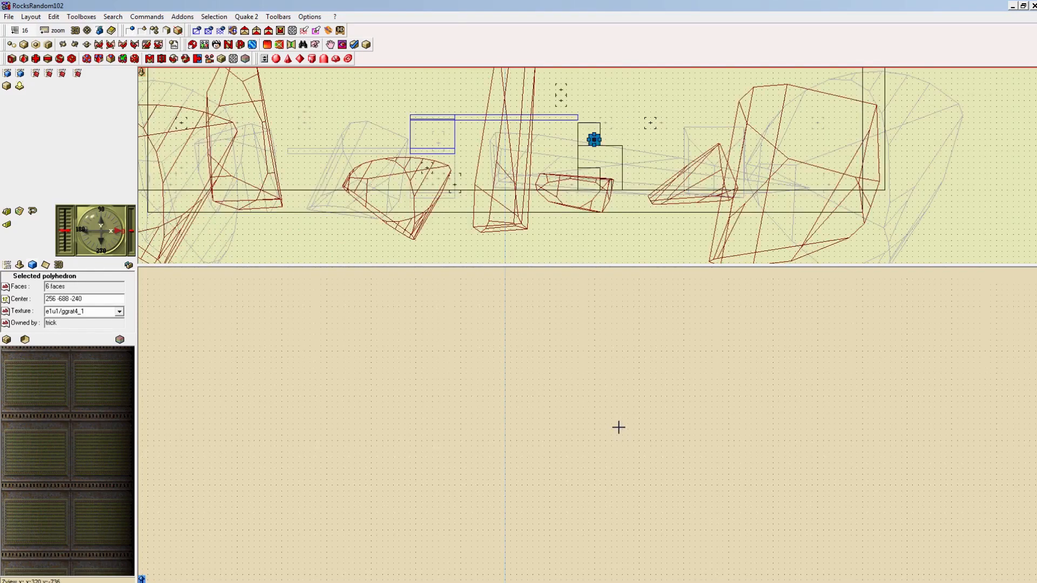
key(Left)
key(Left)
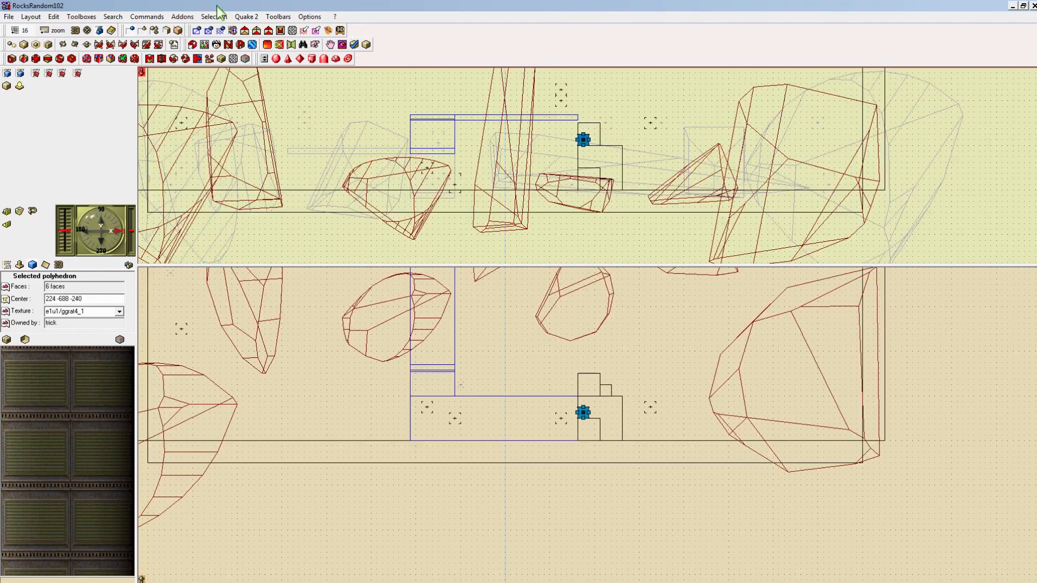
Step: Build and run the map in Quake 2 and approach the extended stack of cubes
click(244, 18)
click(258, 40)
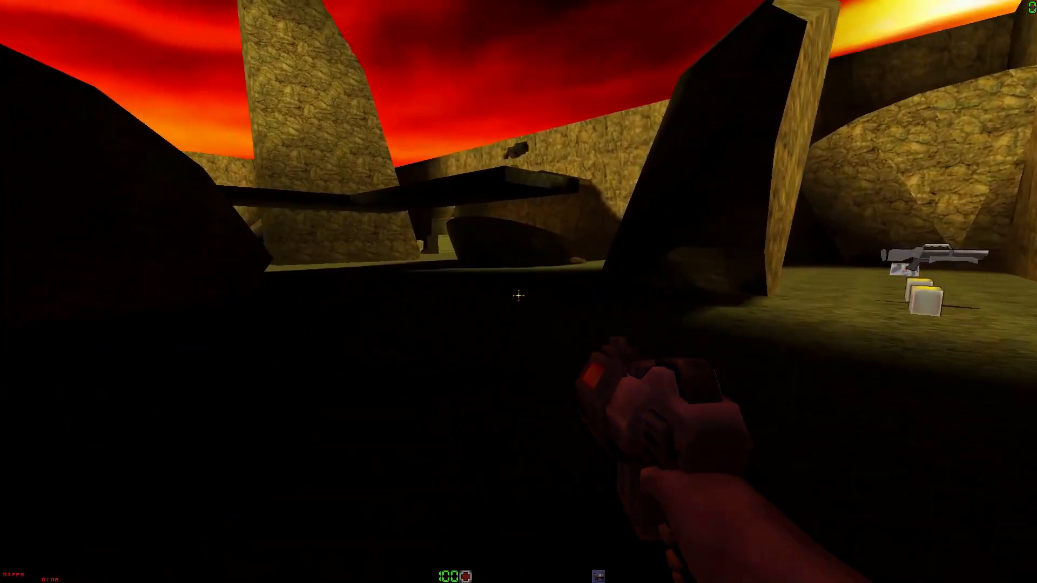
key(w)
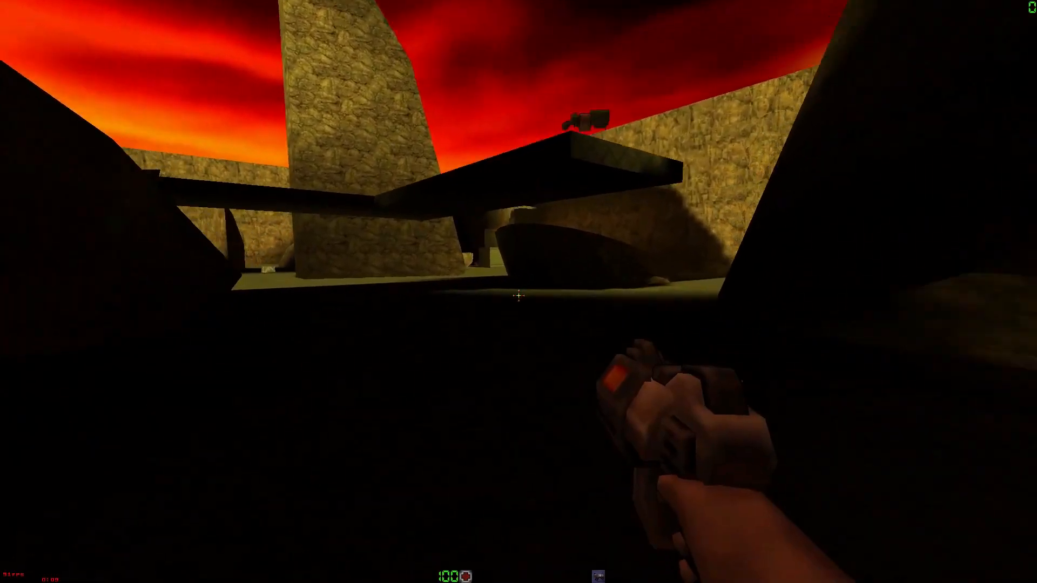
key(w)
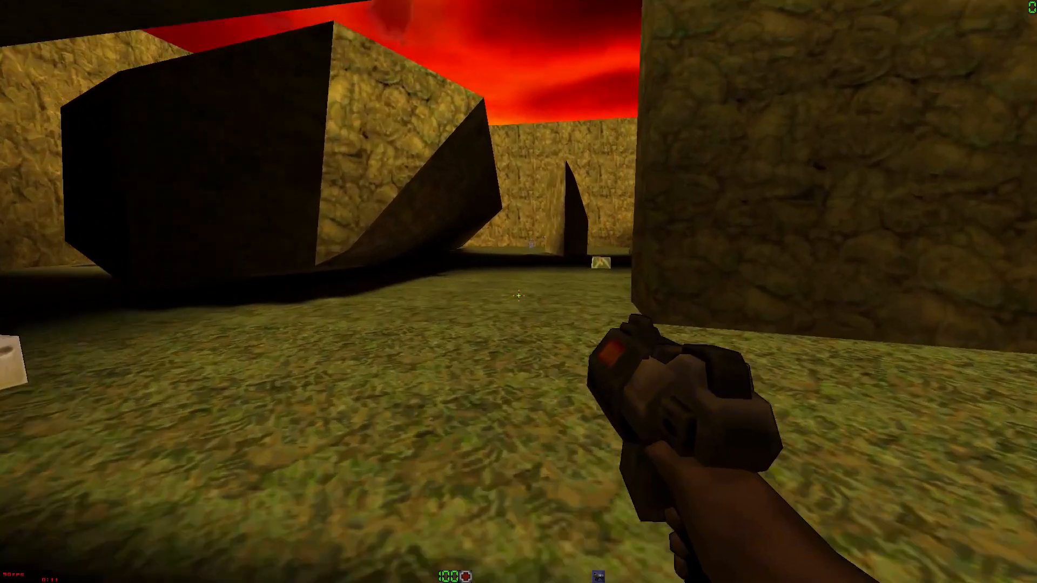
key(w)
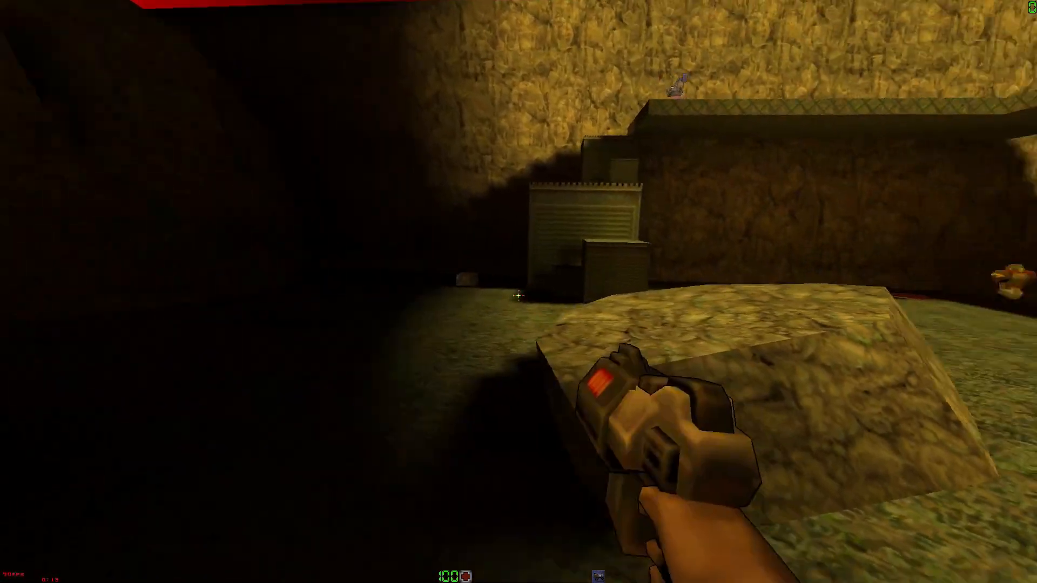
key(w)
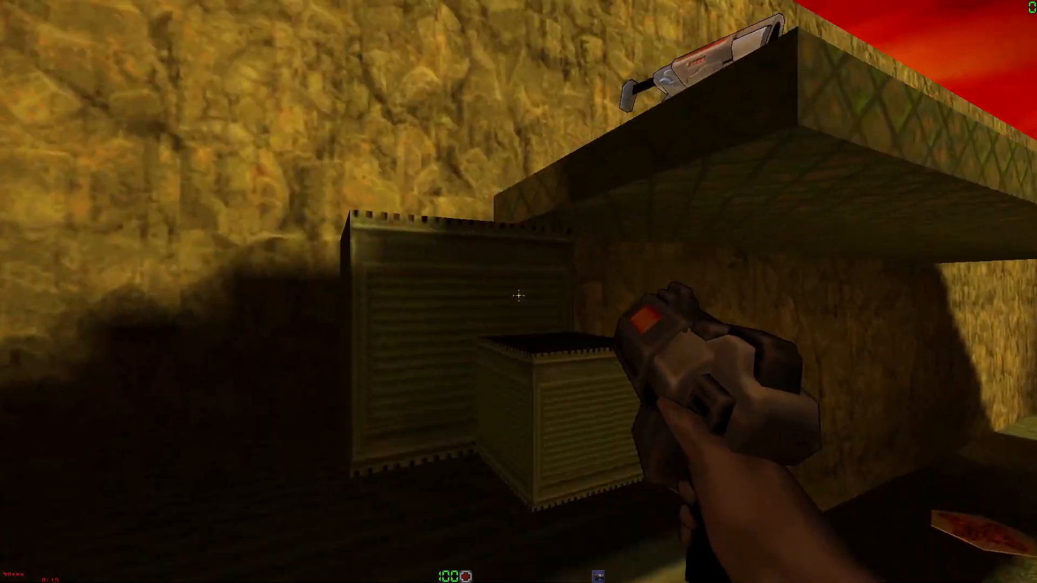
Step: Jump up the stacked cubes onto the platform and pick up the railgun
key(space)
key(space)
key(space)
key(w)
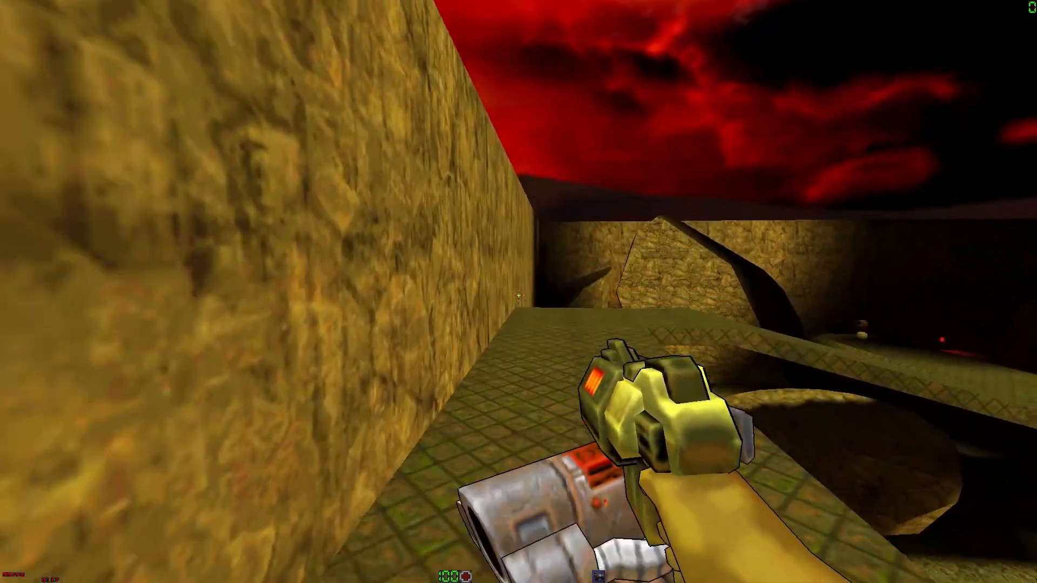
key(w)
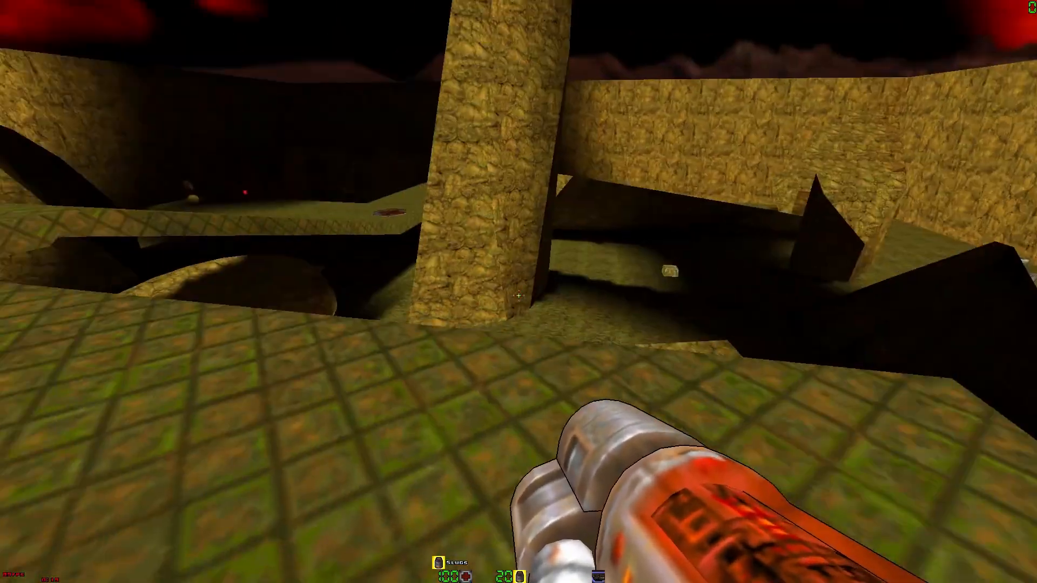
key(w)
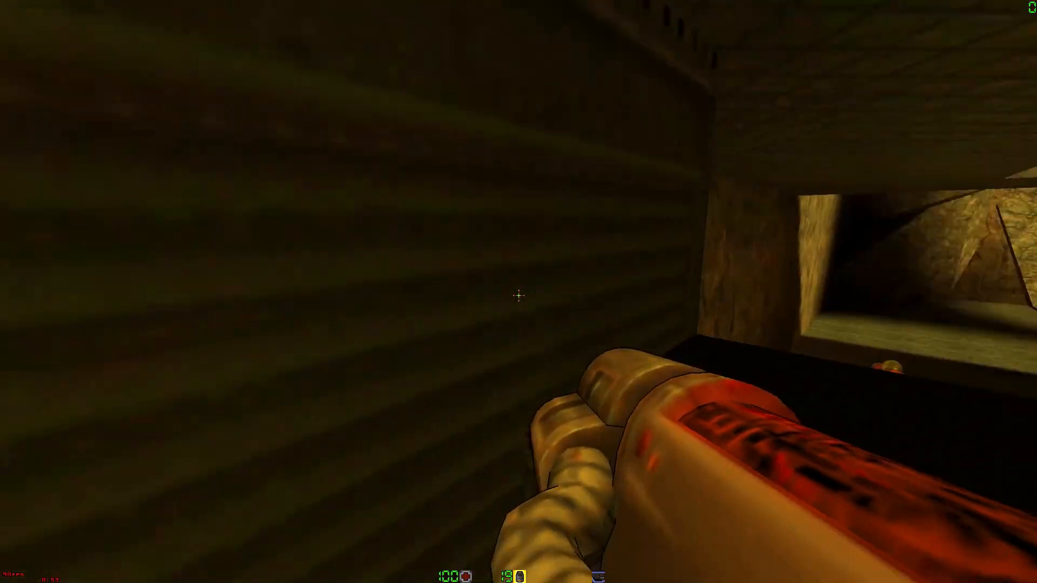
Step: Walk along the platforms and look at the cube stack and its surroundings from above
key(a)
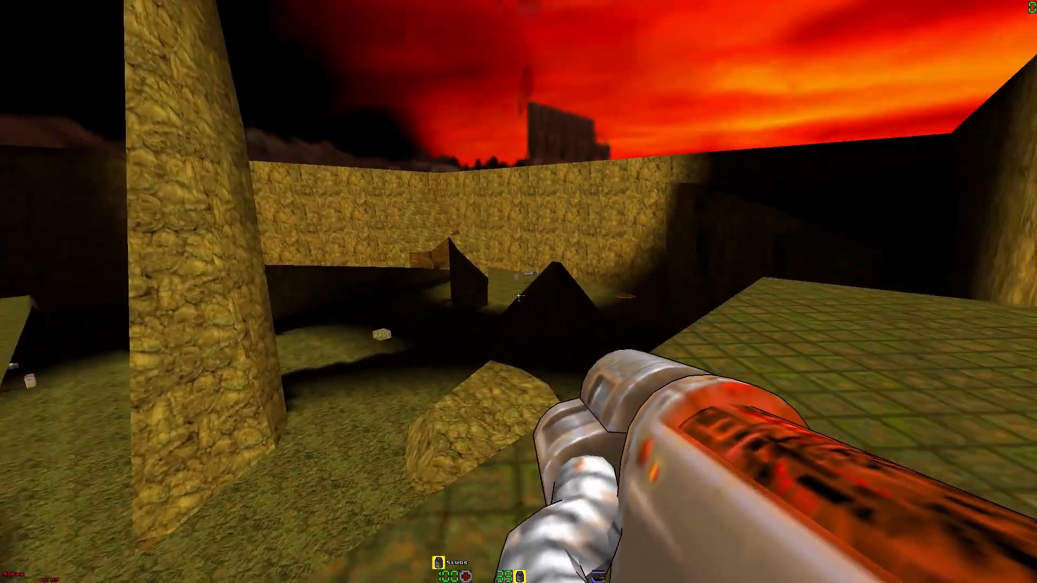
key(d)
key(w)
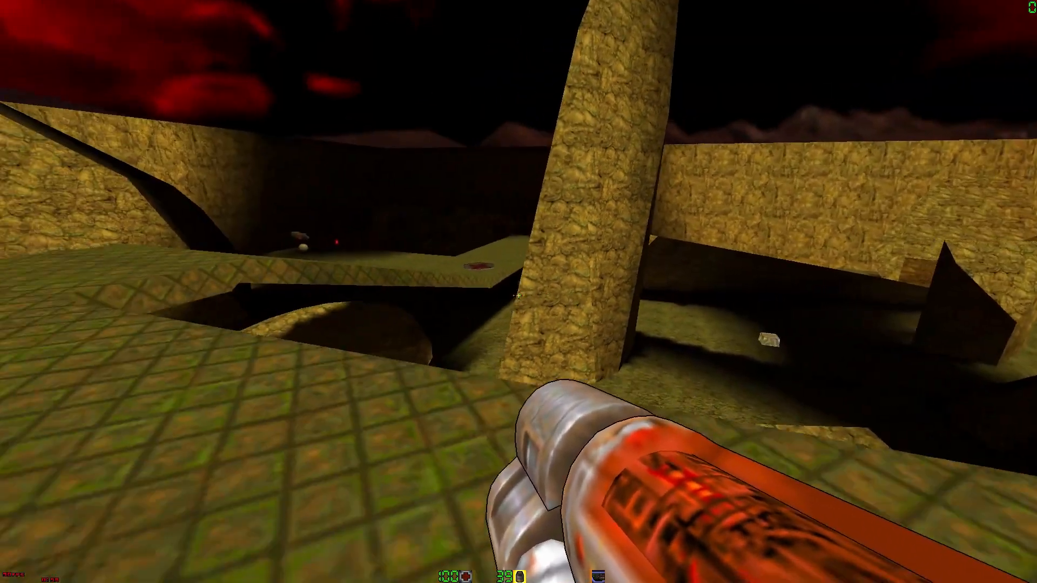
key(w)
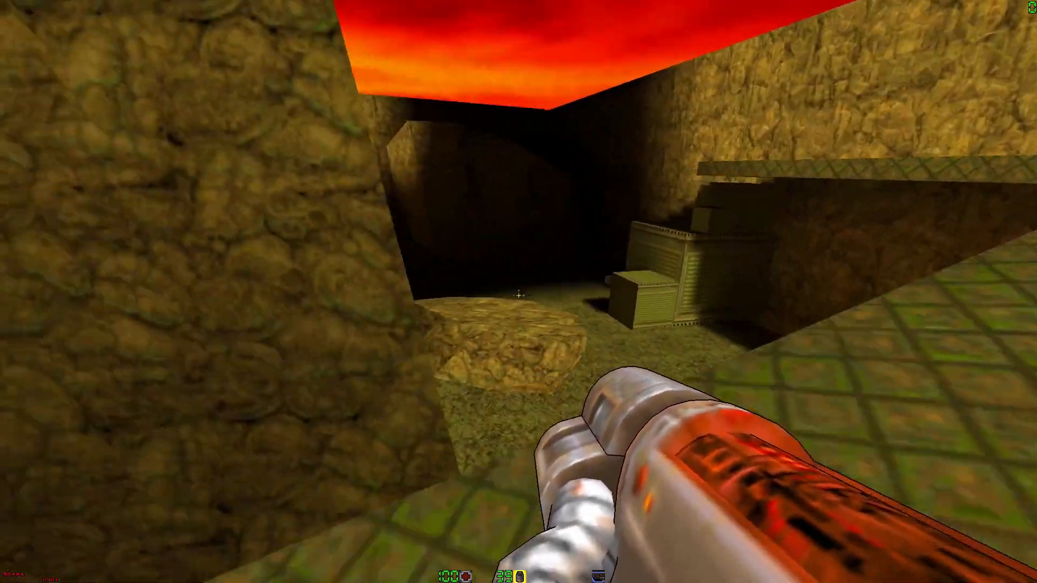
key(a)
key(d)
key(w)
key(a)
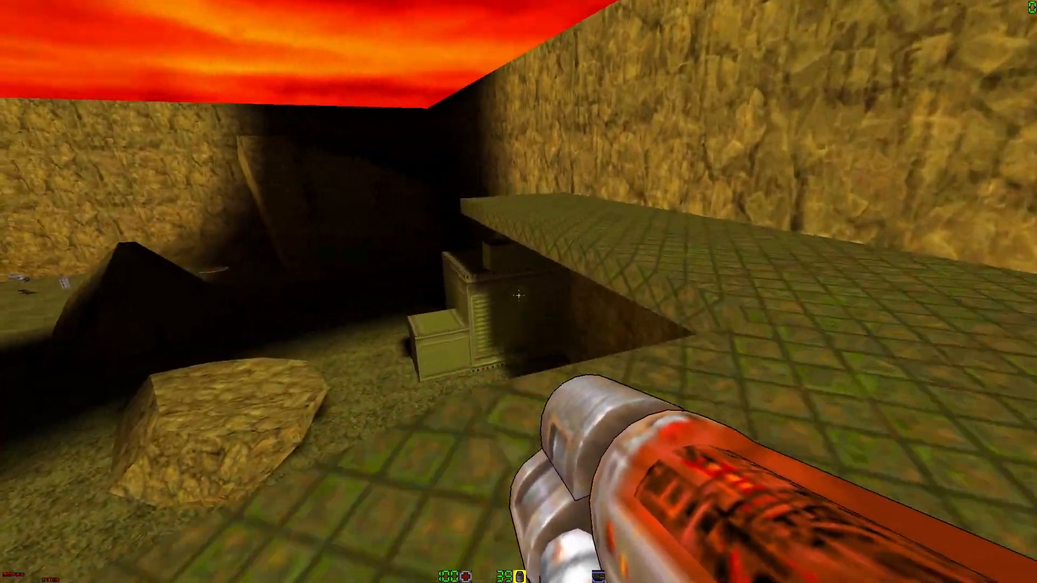
key(d)
key(d)
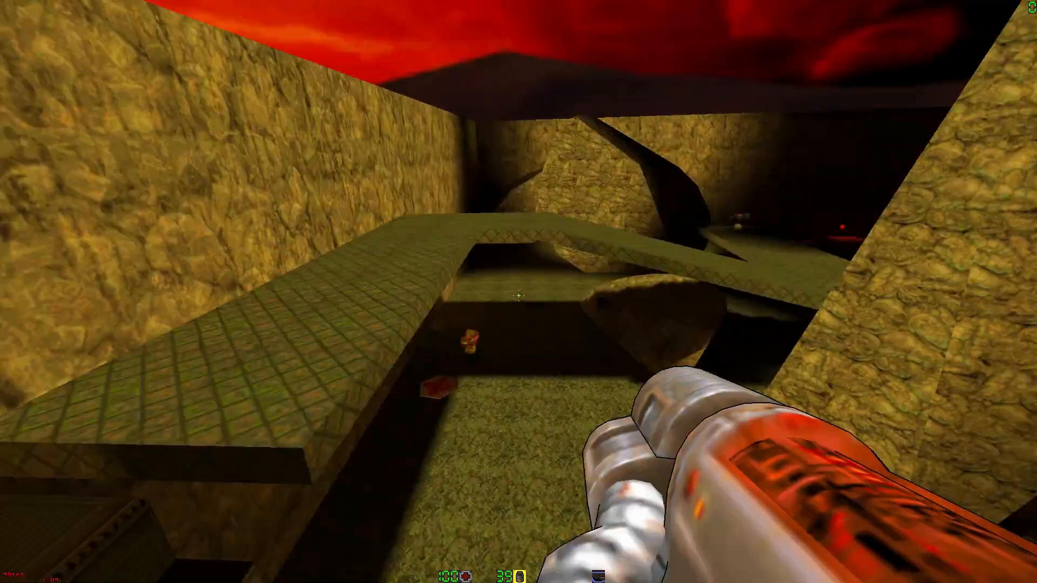
key(s)
key(w)
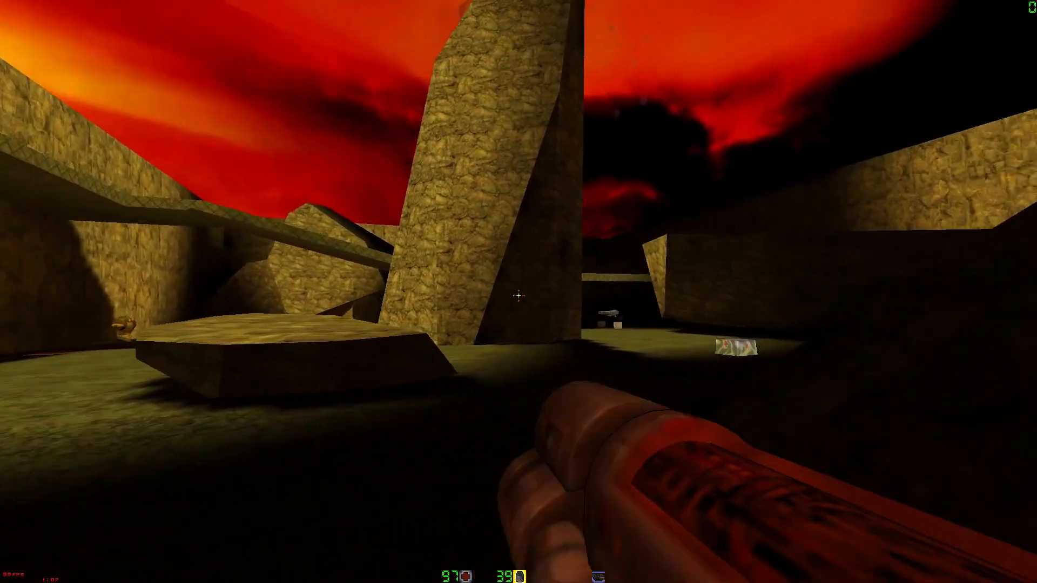
Step: Return to the cube stack from the ground and repeat the jumps up towards the platform
key(s)
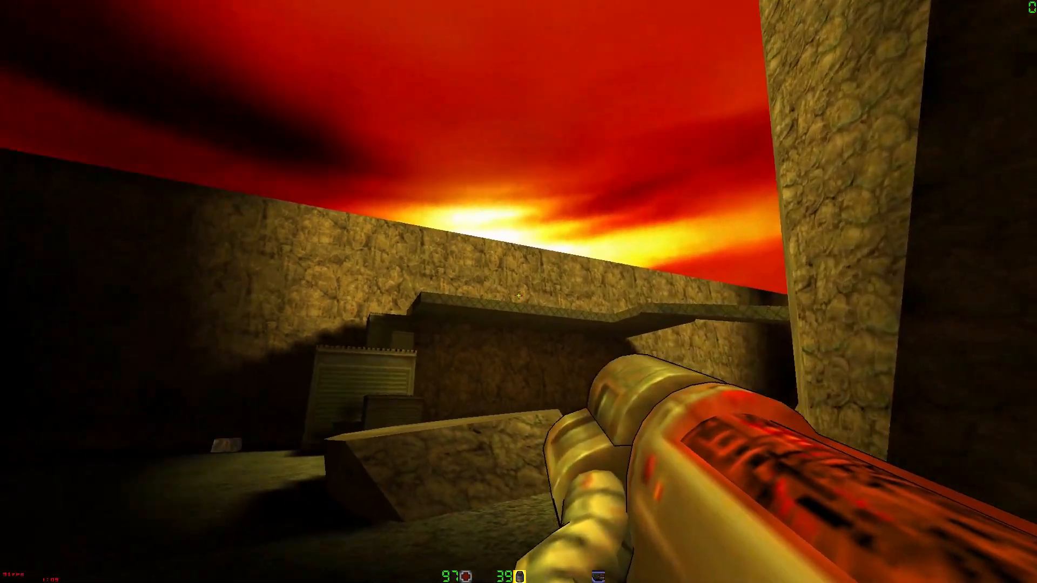
key(a)
key(w)
key(w)
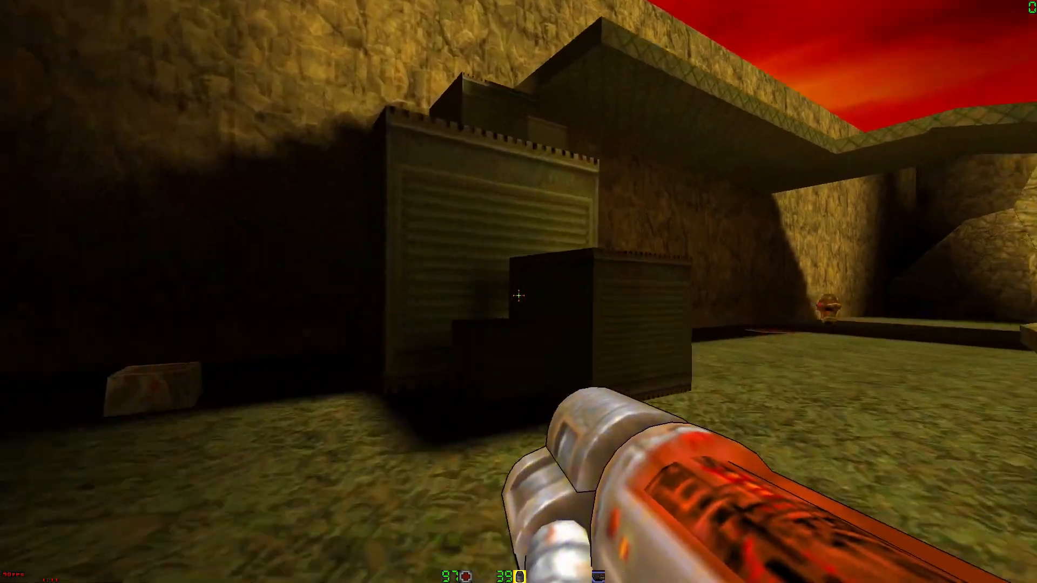
key(space)
key(space)
key(w)
key(space)
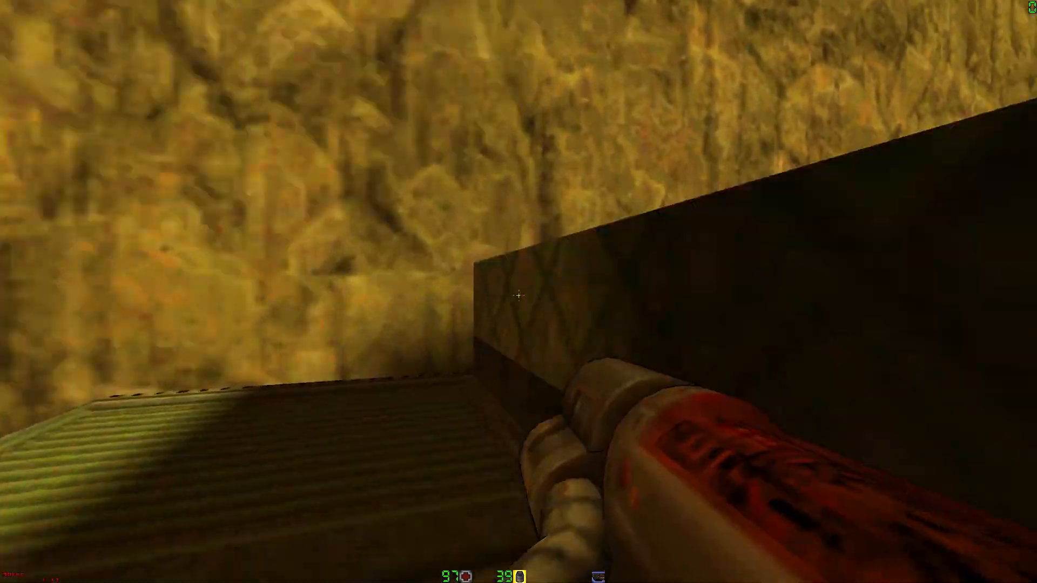
key(space)
key(w)
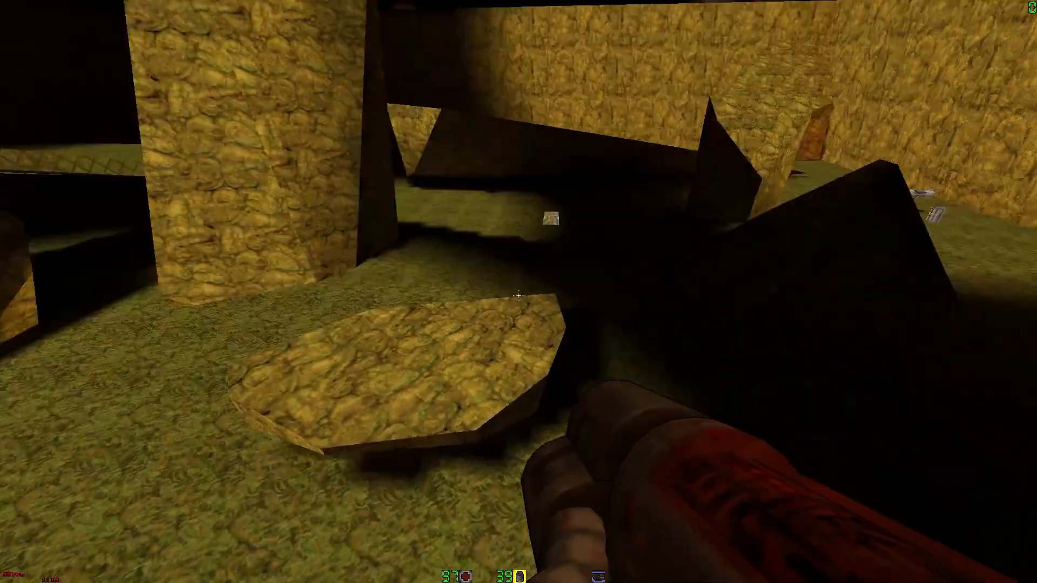
Step: Run back to the cube stack and jump up all the cubes onto the railgun platform
key(w)
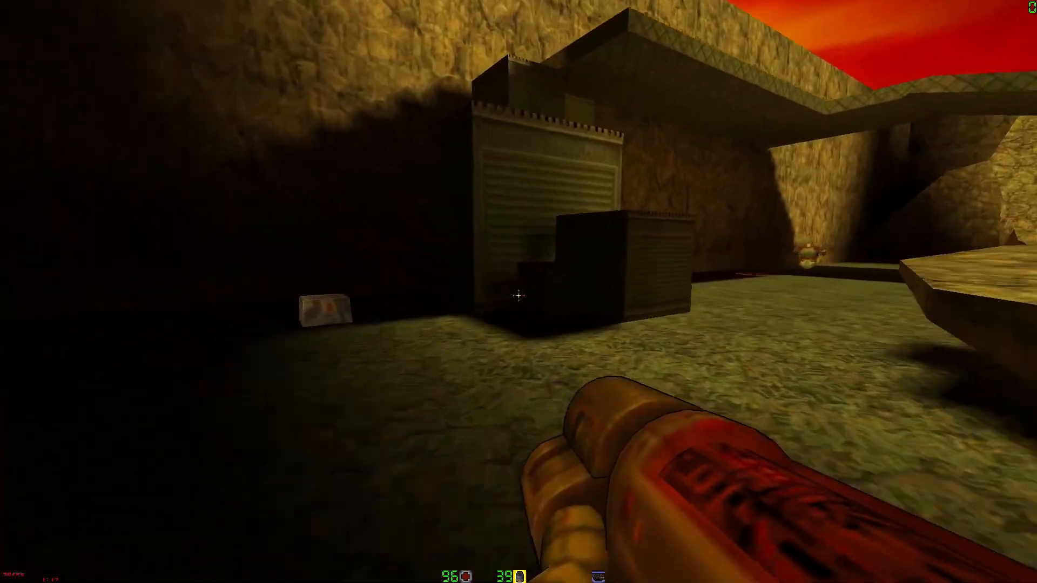
key(space)
key(w)
key(space)
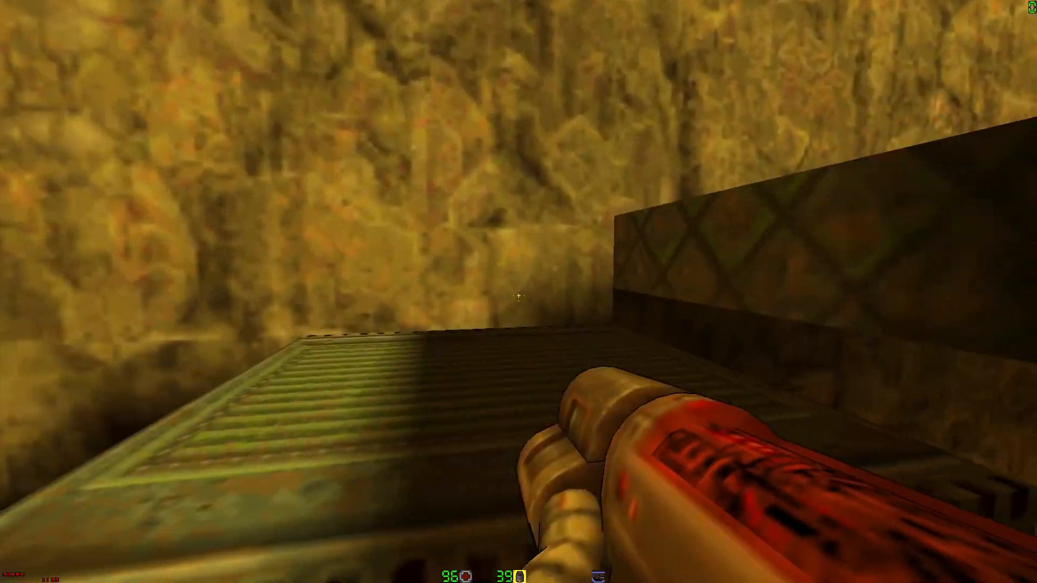
key(space)
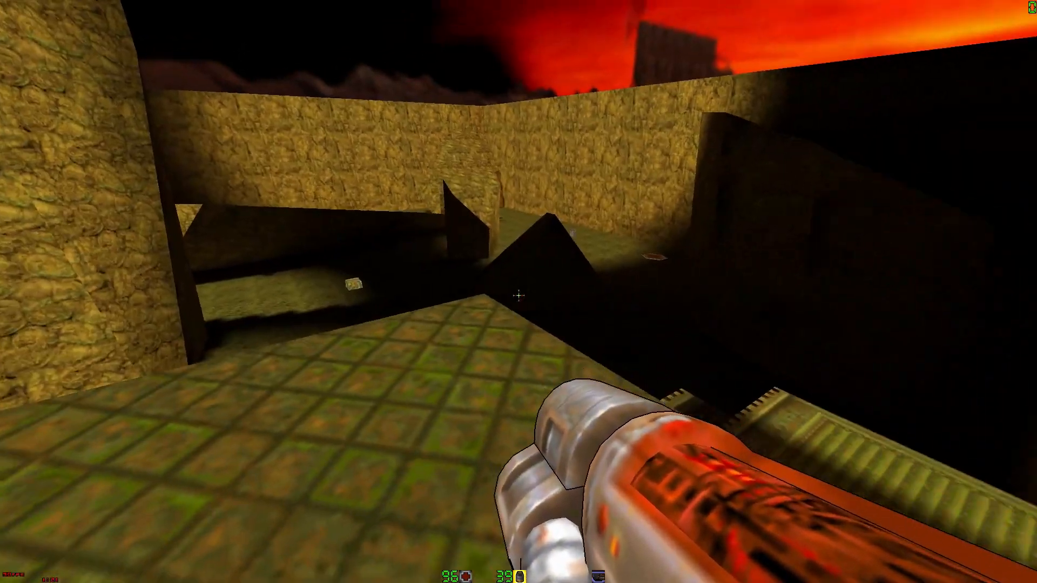
Step: Survey the rocks and open ground from the platform edge, fire the railgun and collect the weapon pickup again
key(a)
key(d)
key(a)
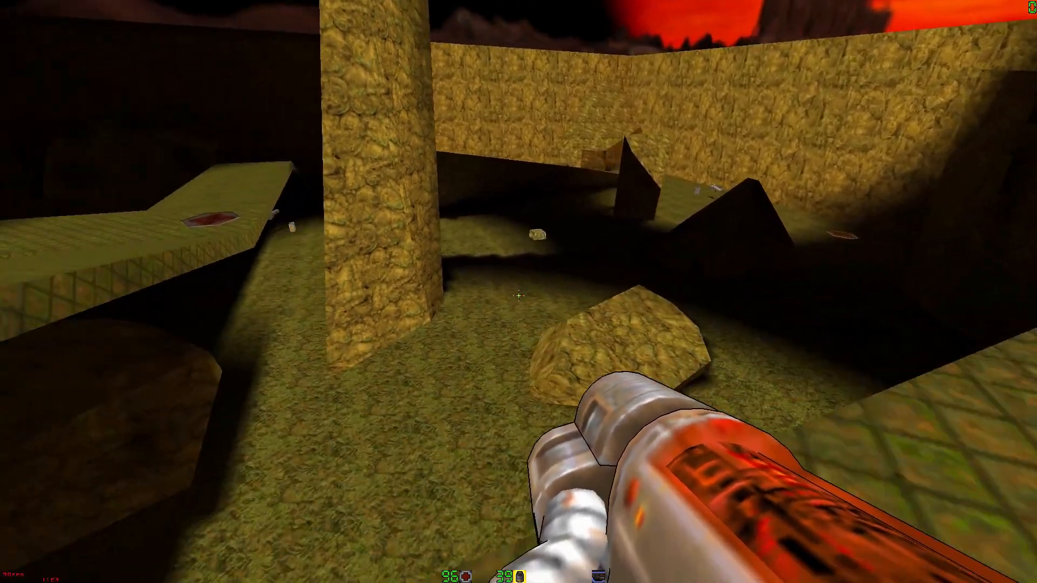
key(d)
key(a)
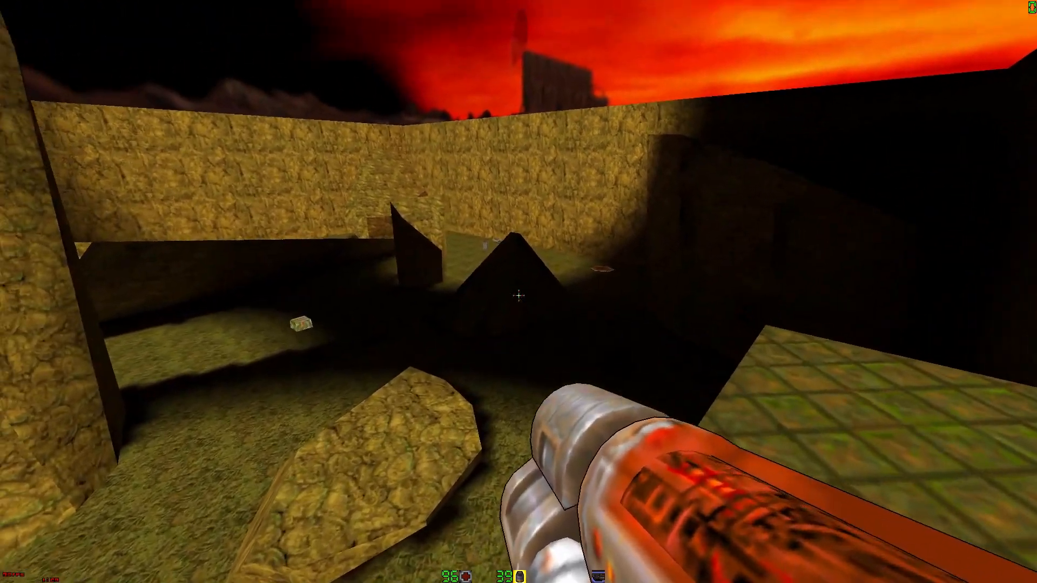
click(518, 295)
key(d)
key(a)
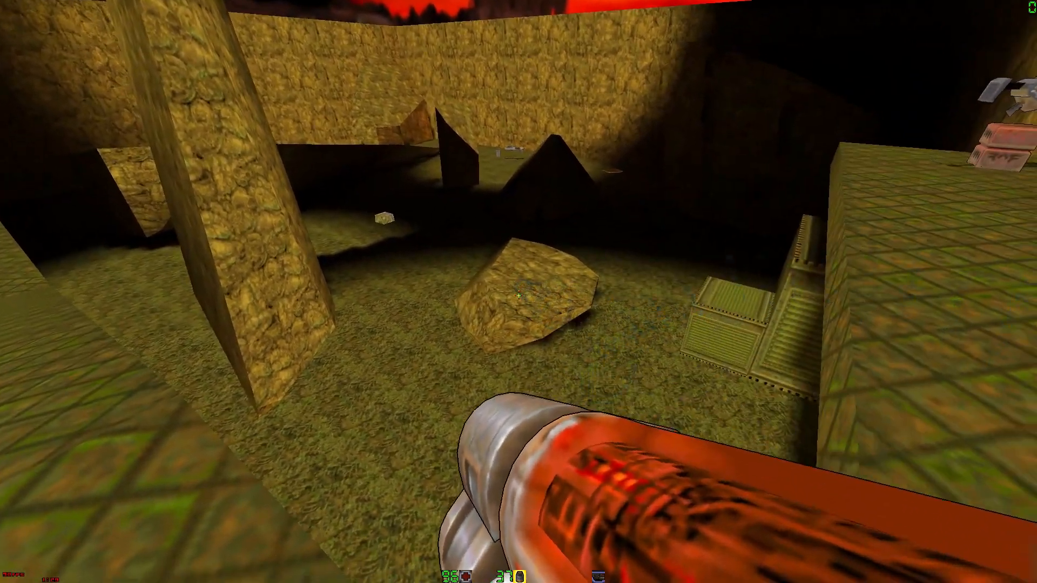
key(w)
key(d)
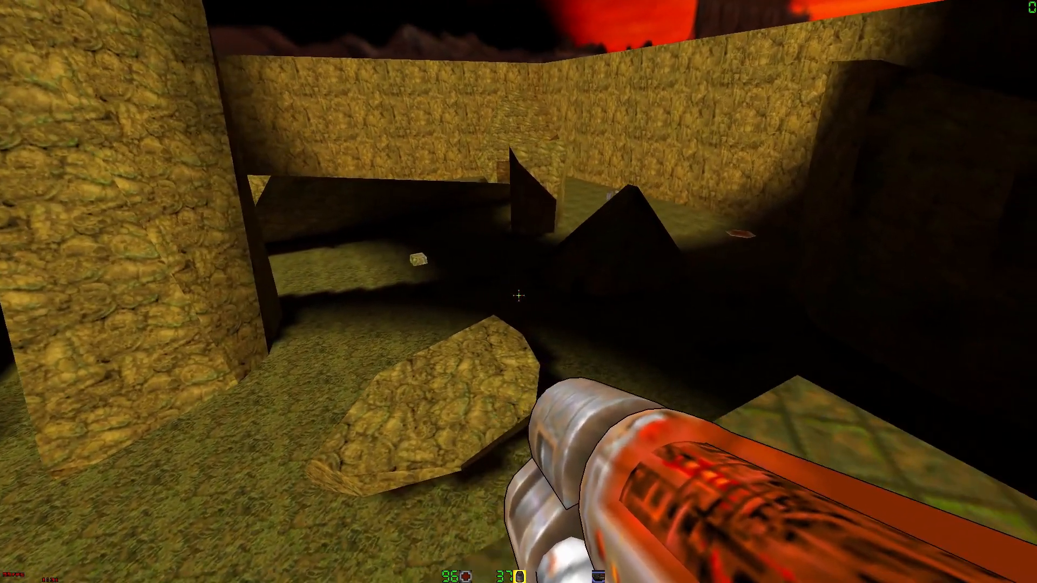
key(w)
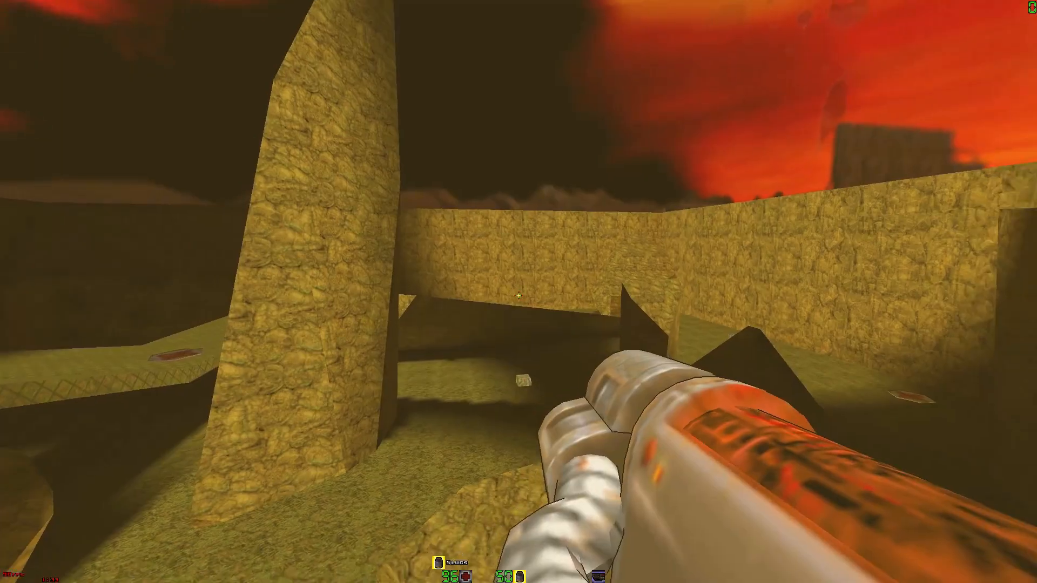
key(a)
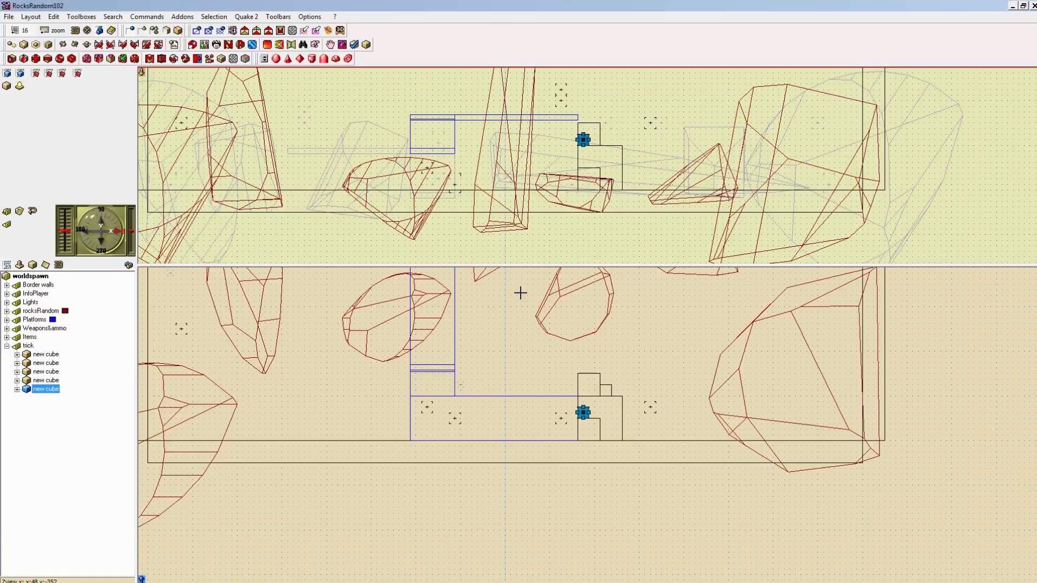
Step: Reshape the underside of the wedge-shaped 12-face rock east of the cubes by pulling it downward, deleting the faces left unused
middle_drag(694, 312, 644, 486)
click(650, 396)
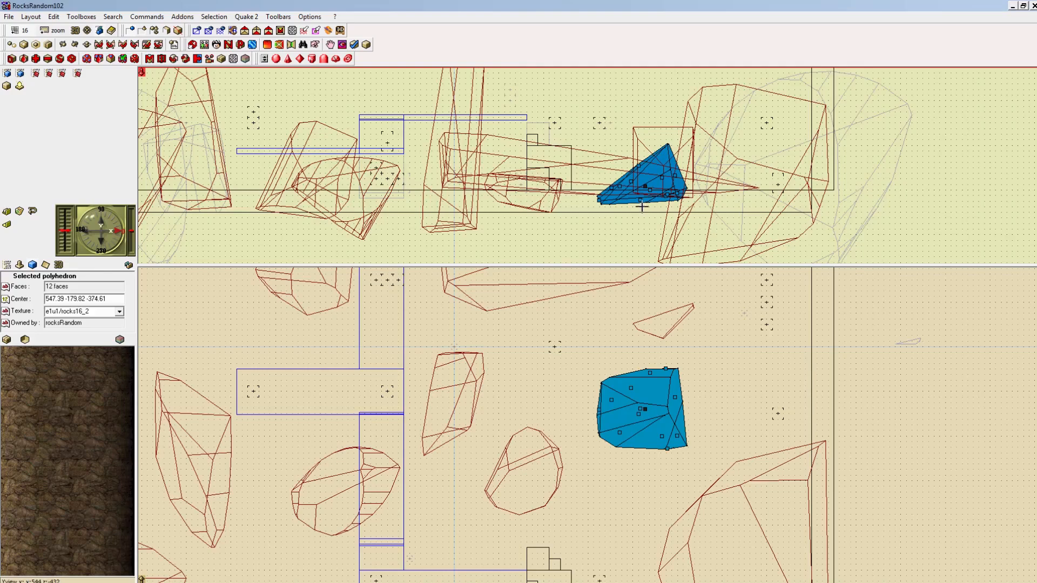
drag(639, 200, 651, 228)
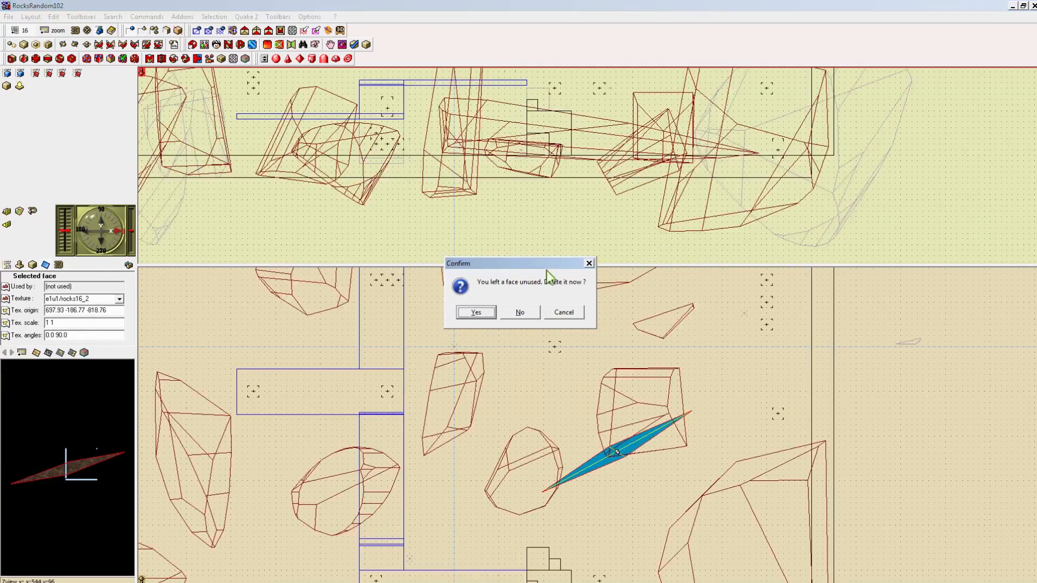
click(476, 312)
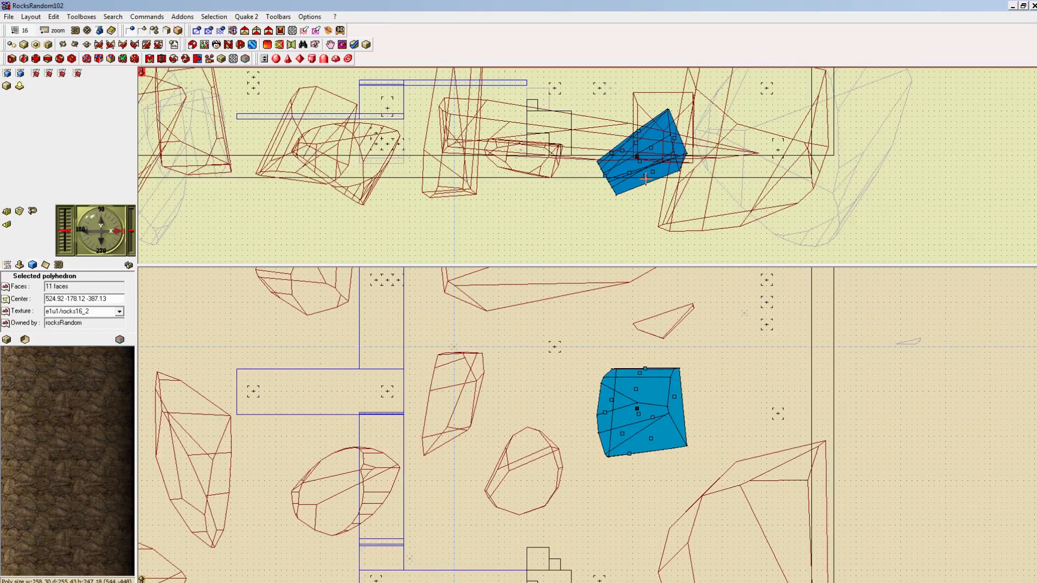
drag(645, 178, 697, 300)
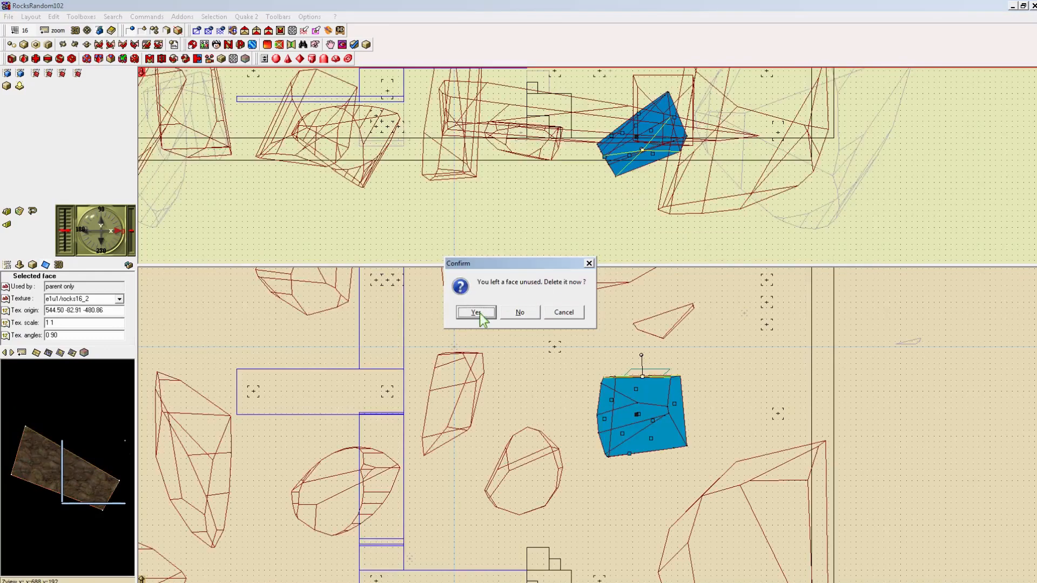
click(475, 312)
Step: Stretch the wedge-shaped rock far below the floor, reshape its sloping upper side and delete the unused face
click(617, 175)
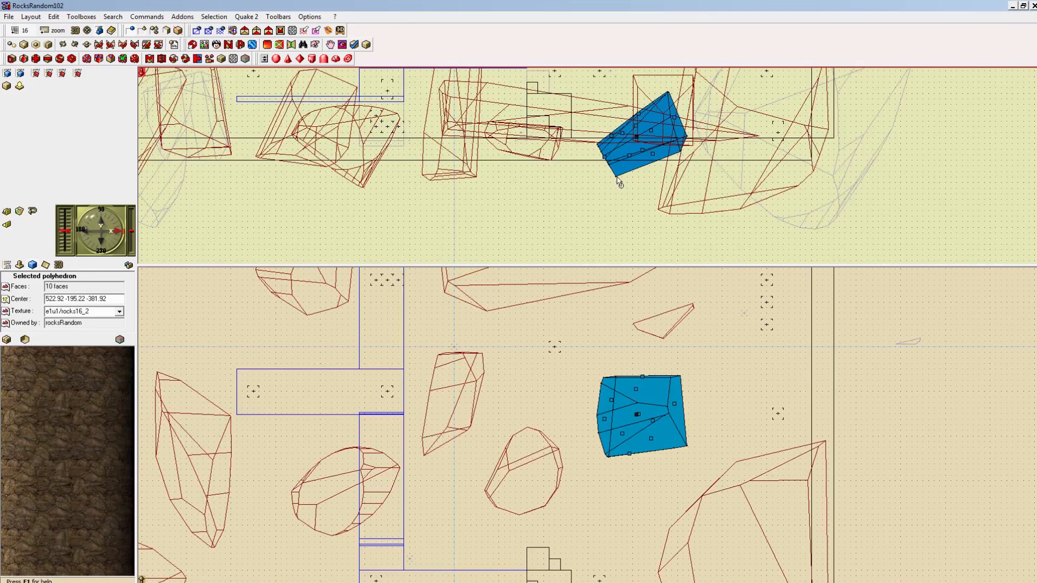
drag(617, 282, 619, 292)
scroll(715, 155, up, 3)
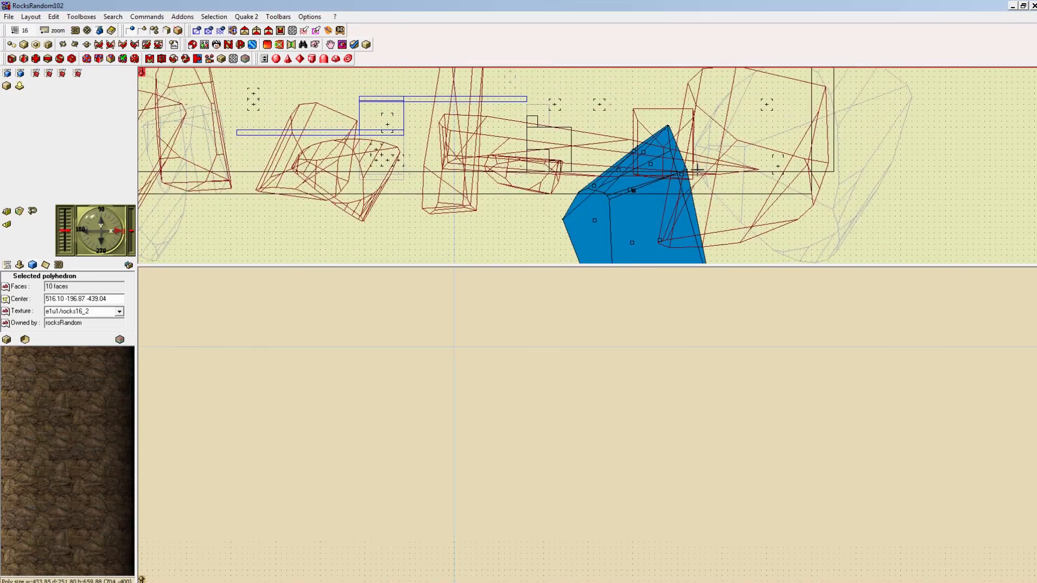
drag(664, 92, 628, 79)
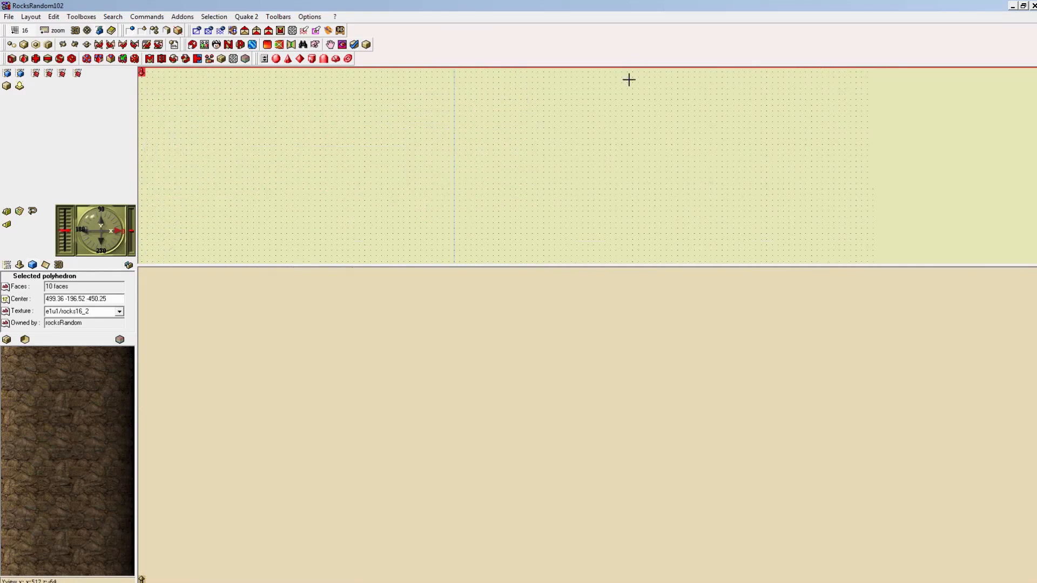
drag(623, 185, 606, 111)
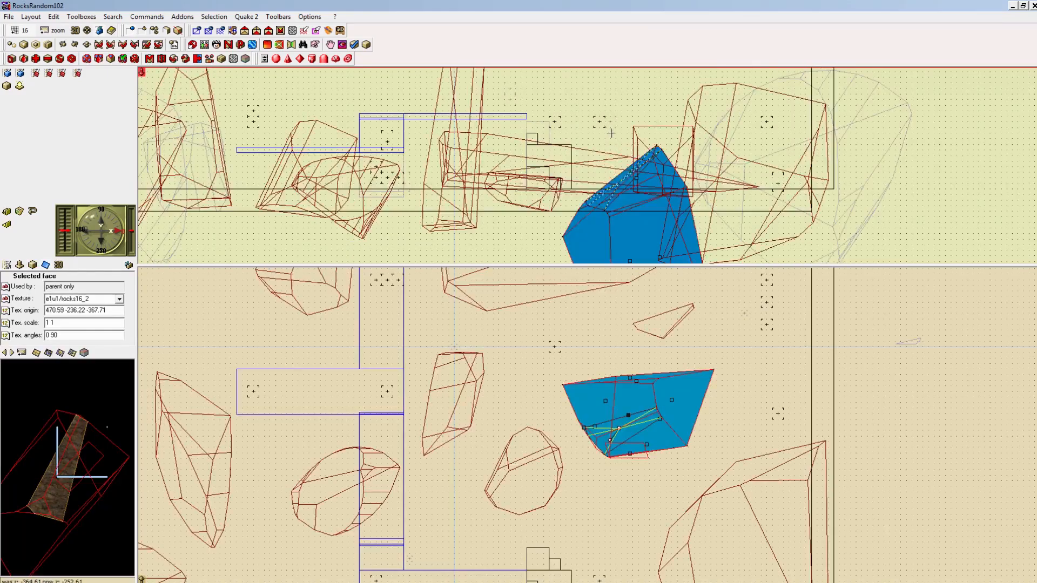
click(476, 313)
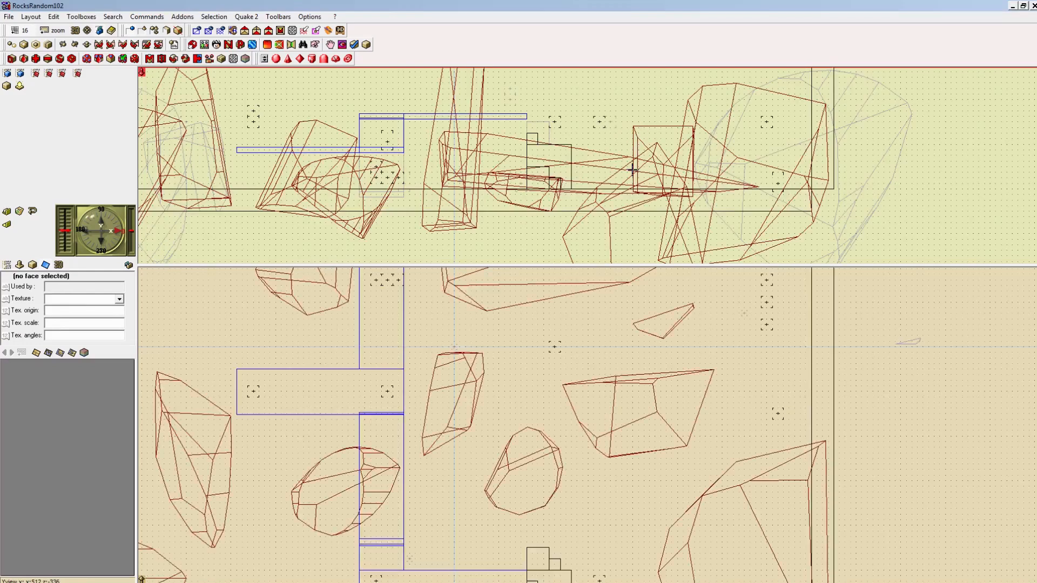
Step: Pull the wedge-shaped rock's peak upward and raise the whole rock to a centre height of about 20
drag(656, 144, 647, 44)
drag(700, 206, 743, 195)
key(Up)
key(Up)
key(Up)
key(Up)
key(Up)
key(Up)
key(Up)
key(Up)
key(Up)
key(Up)
key(Up)
key(Up)
key(Up)
key(Up)
key(Up)
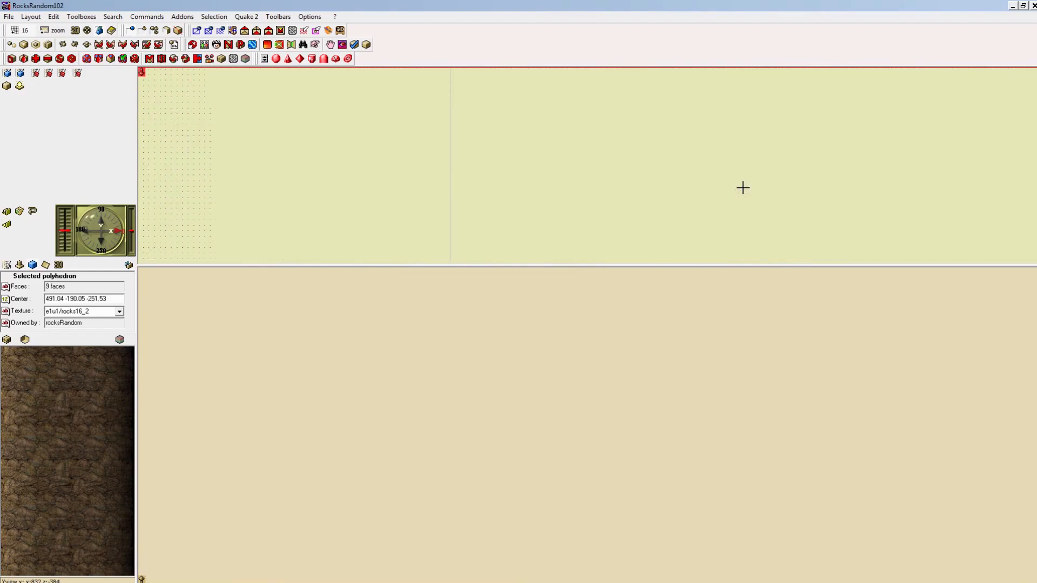
key(Up)
key(Up)
key(Up)
key(Up)
key(Up)
key(Up)
key(Down)
key(Down)
key(Down)
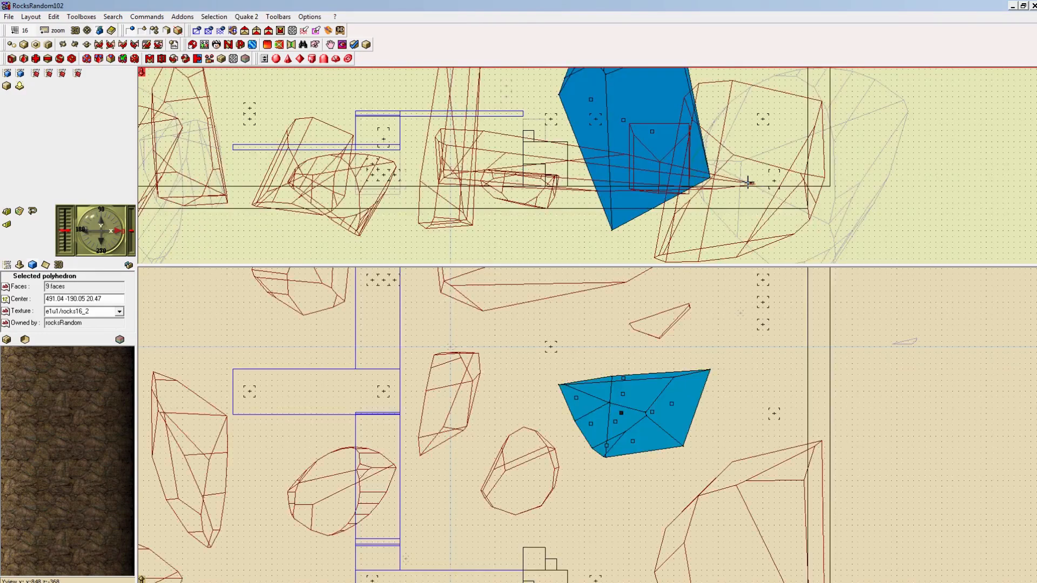
Step: Raise the top of the low rounded rock nearest the trick cubes and delete its unused face
click(667, 481)
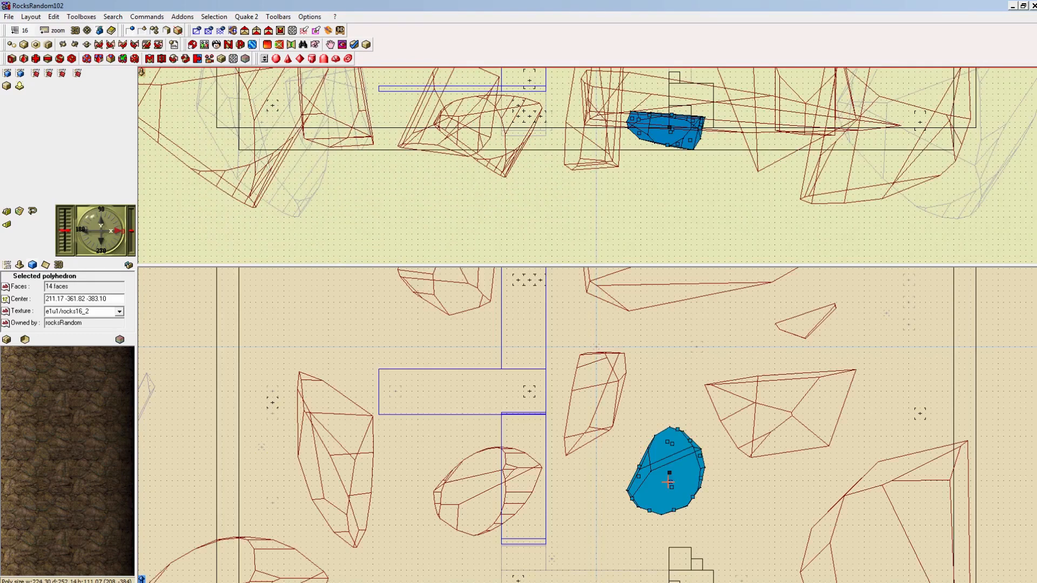
drag(670, 115, 669, 28)
click(476, 313)
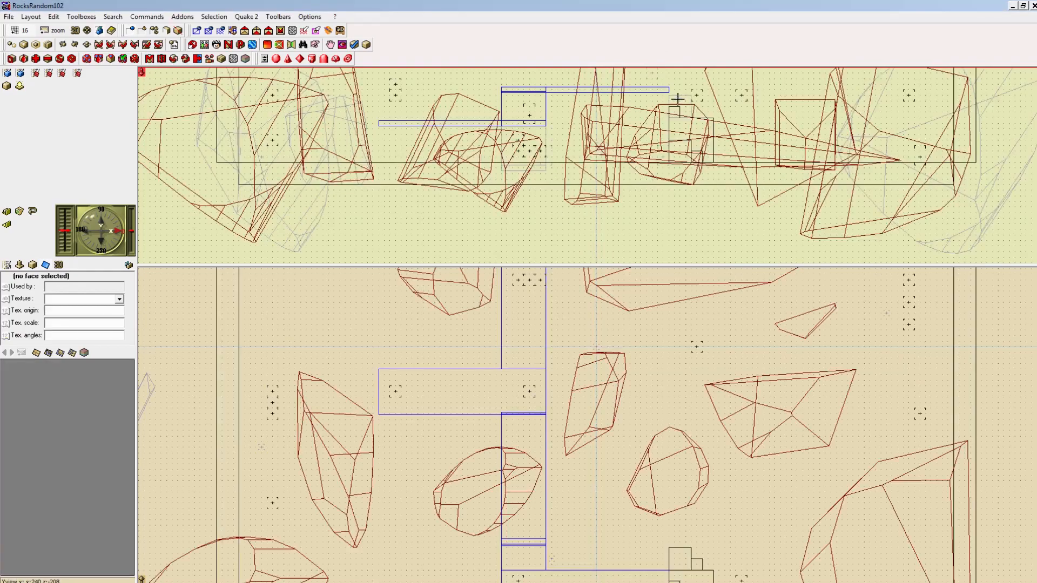
click(675, 118)
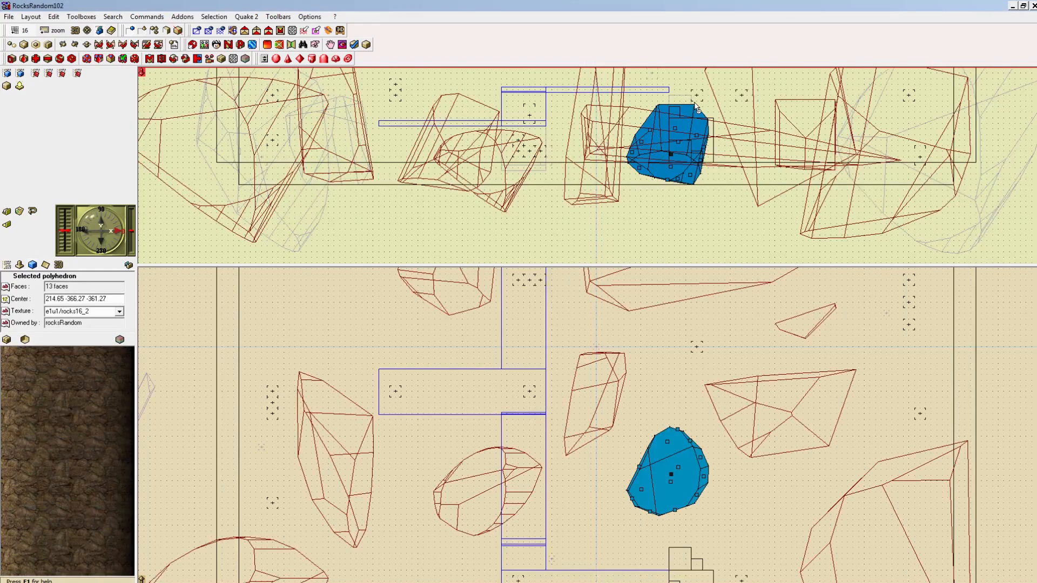
Step: Pull the rounded rock's upper part up into a tall spire, deleting the unused face
drag(673, 59, 664, 54)
drag(658, 90, 675, 134)
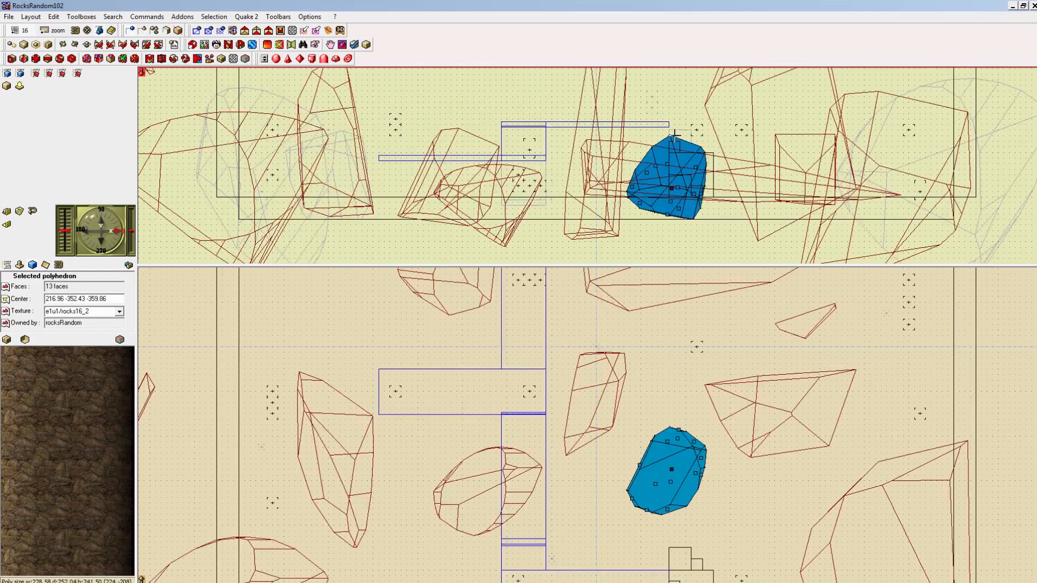
drag(657, 69, 674, 120)
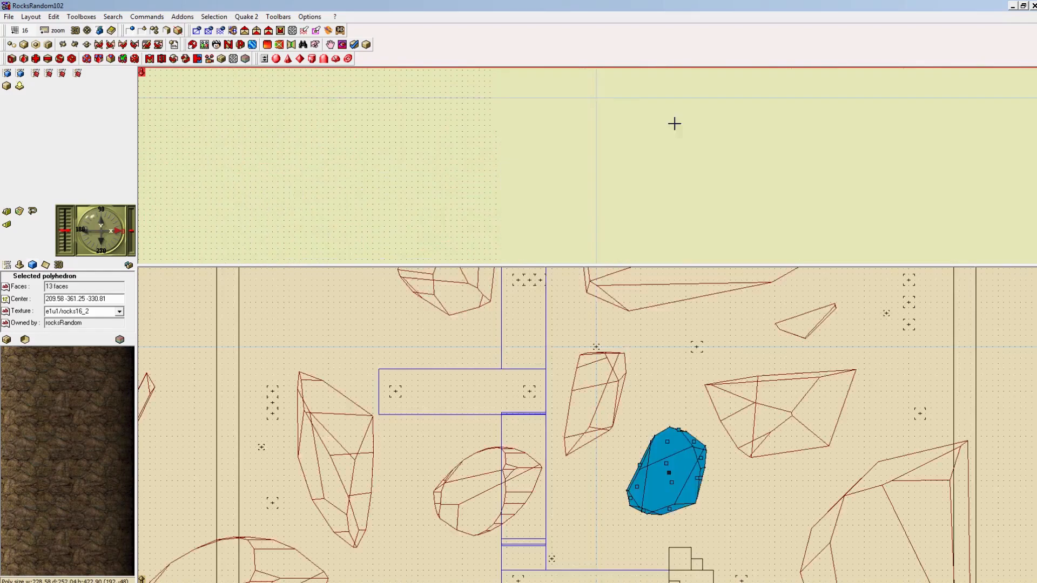
drag(671, 239, 646, 347)
click(480, 310)
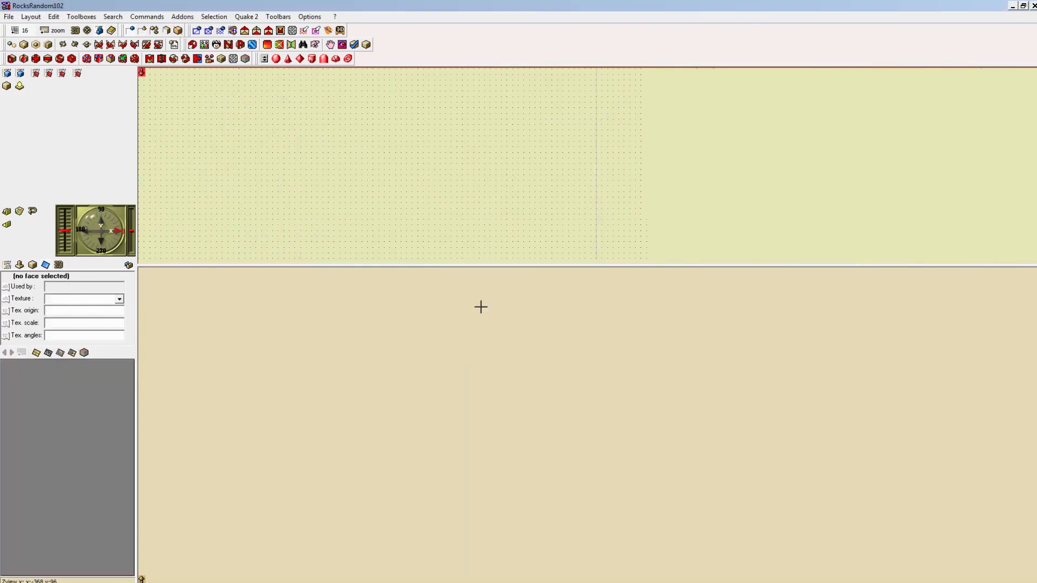
click(685, 208)
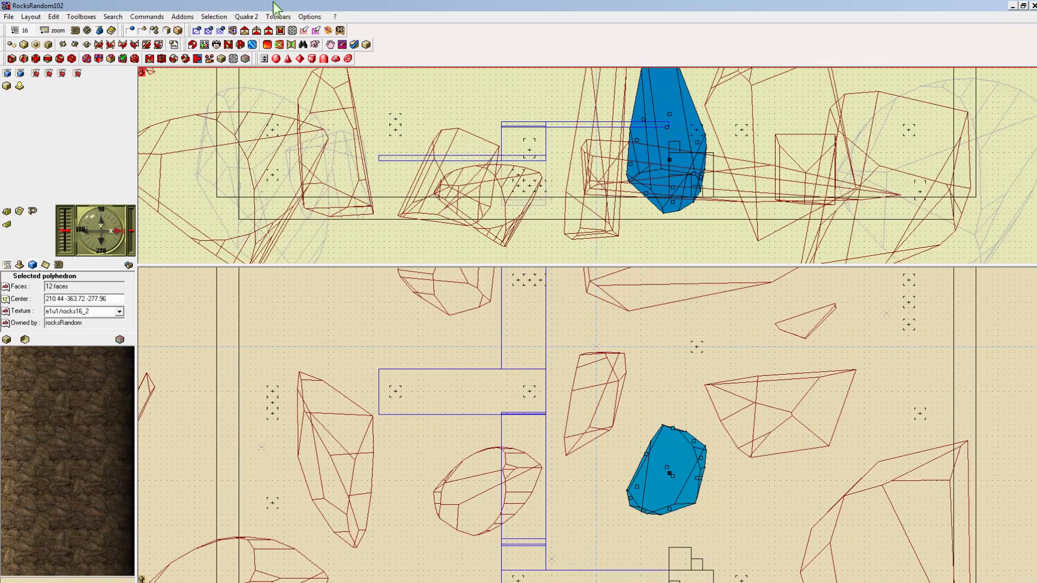
Step: Build and run the map in Quake 2, walk along the platforms past the enlarged rocks and pick up the railgun
click(244, 17)
click(263, 40)
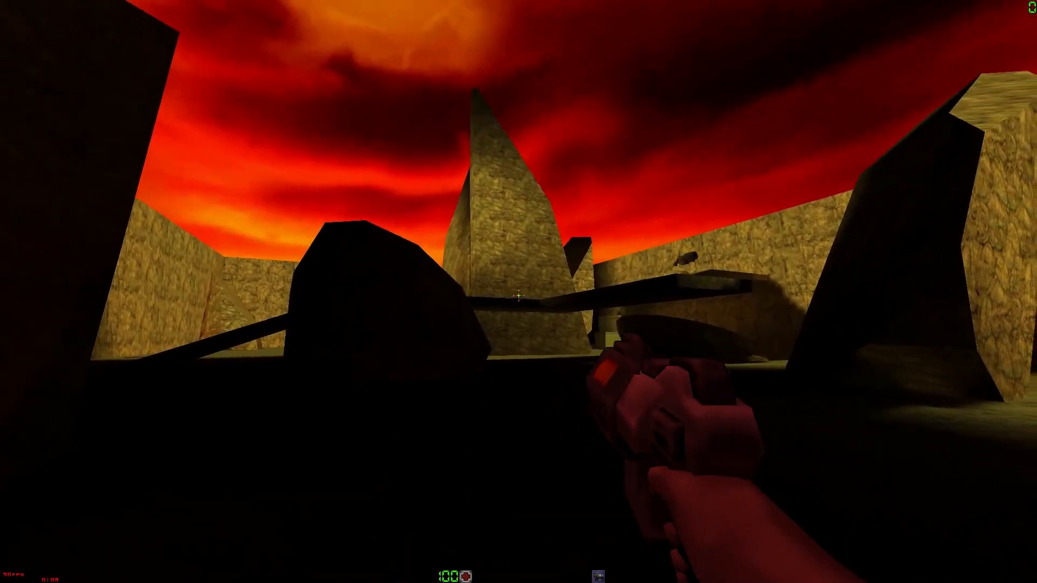
key(w)
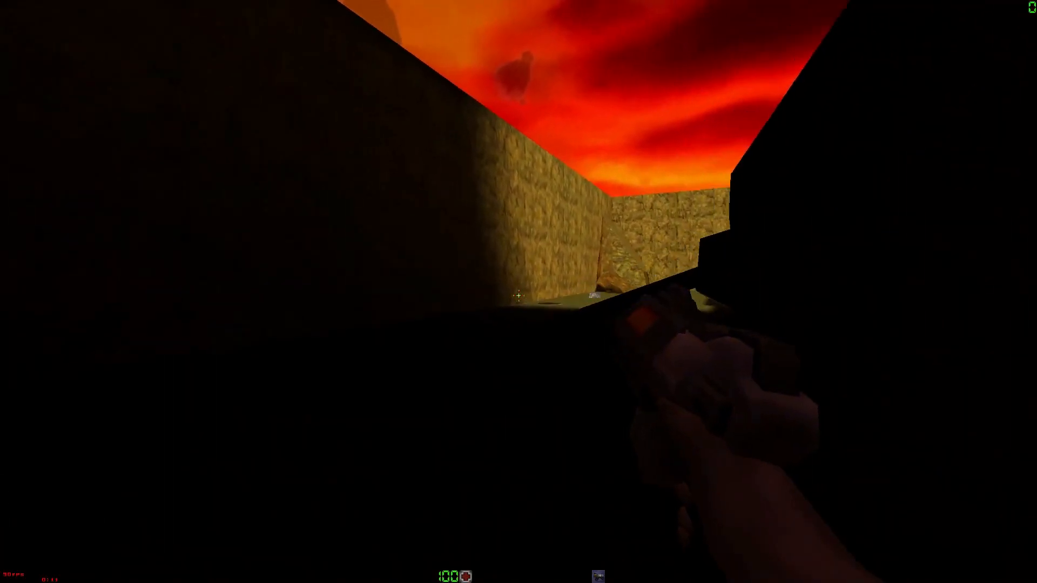
key(w)
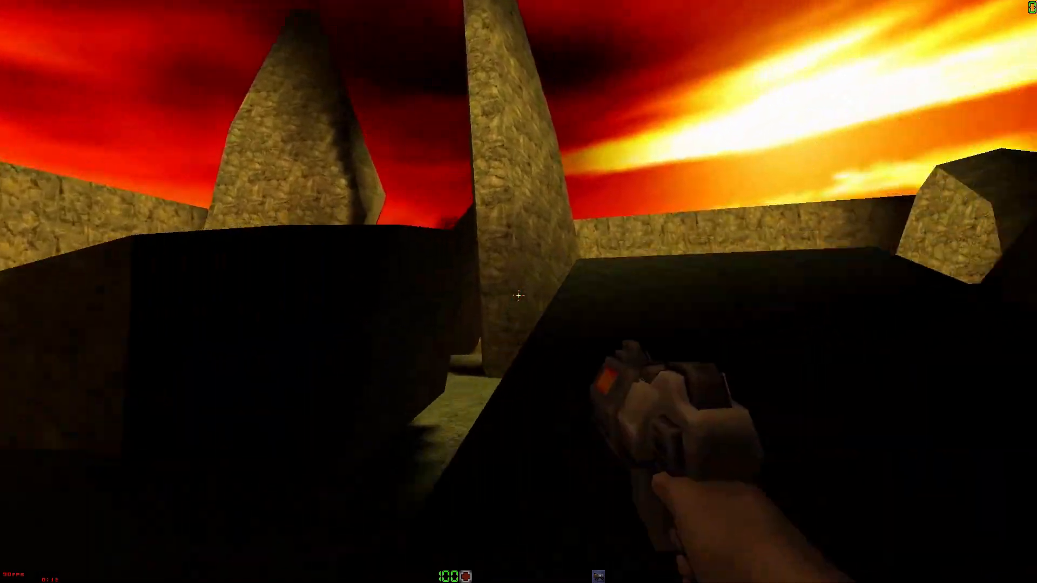
key(w)
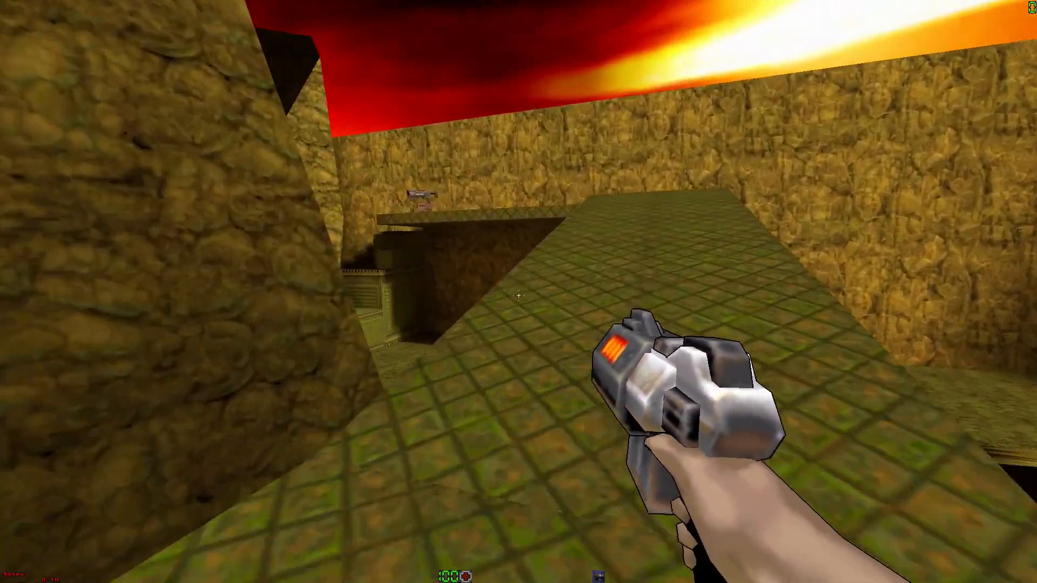
key(w)
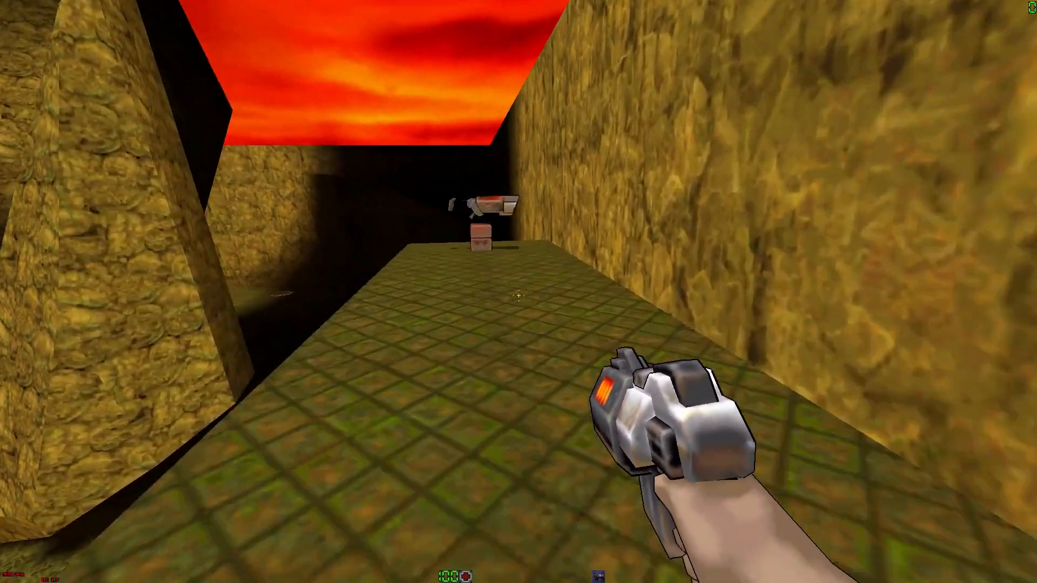
key(w)
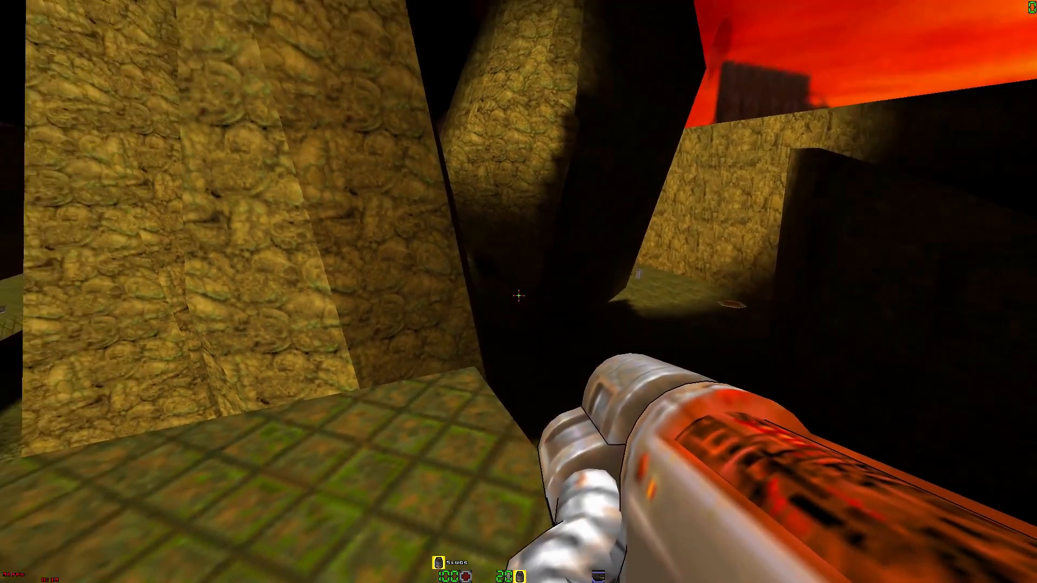
Step: Move sideways along the railgun platform to examine how the taller rocks break up the view
key(s)
key(a)
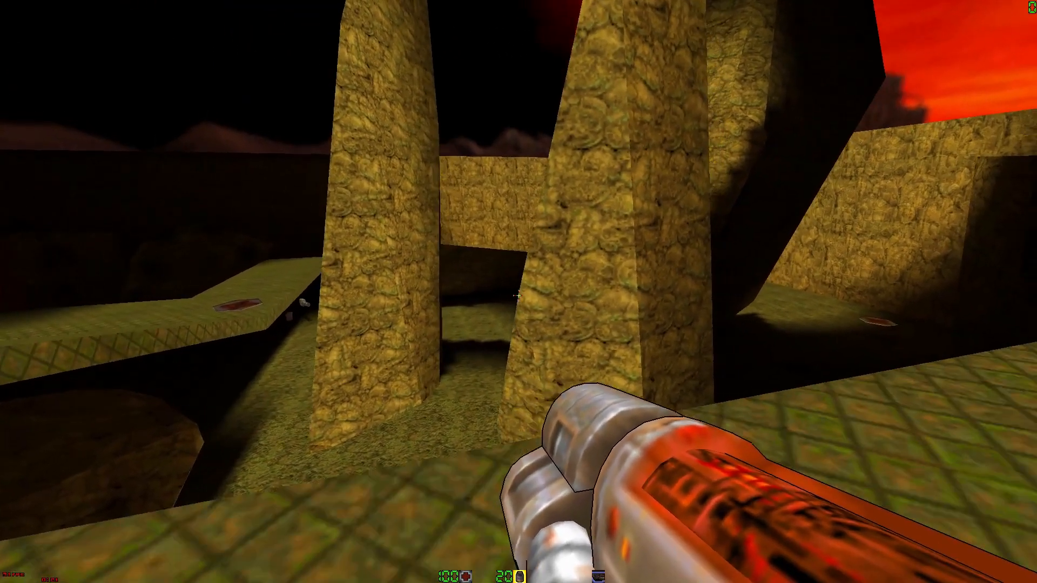
key(d)
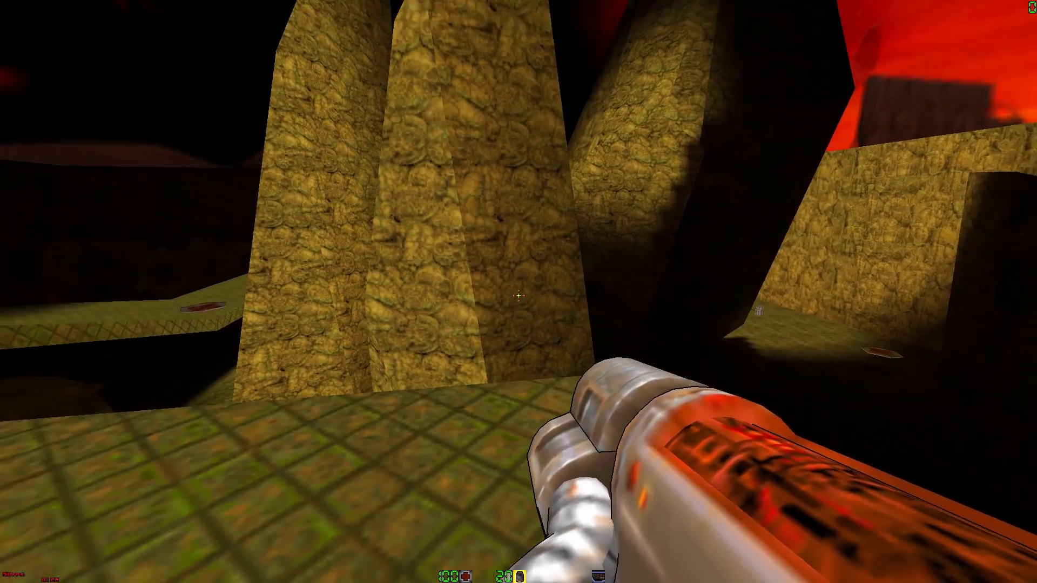
Step: Strafe back and forth at the railgun platform's edge to check which sightlines the tall rocks block
key(w)
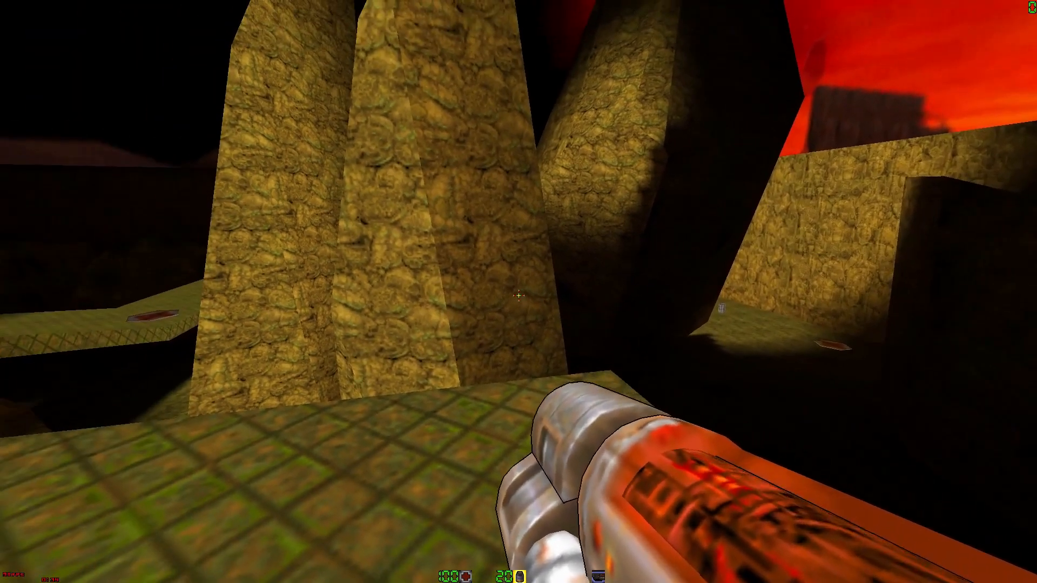
key(d)
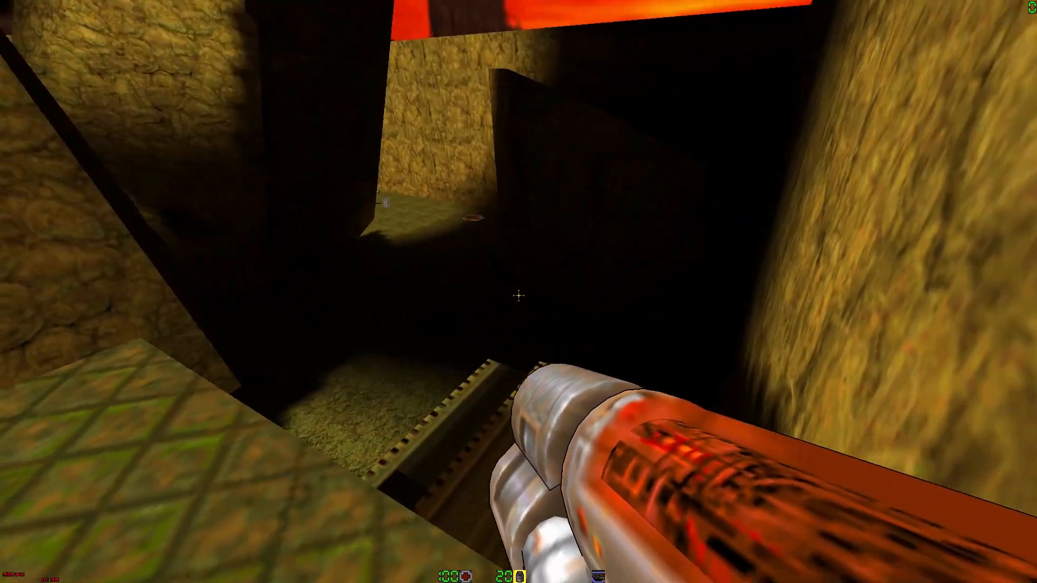
key(d)
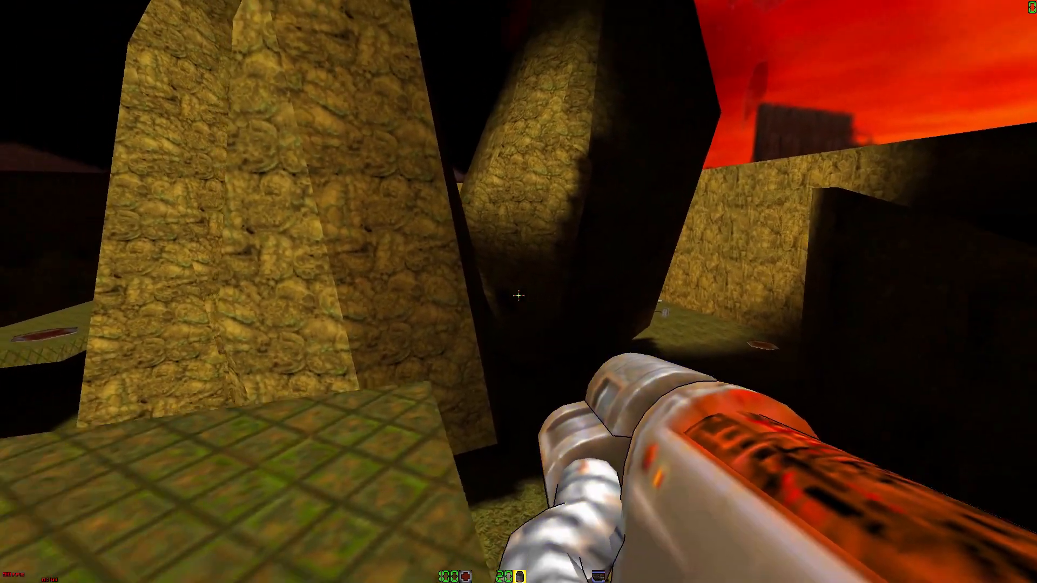
key(a)
key(d)
key(a)
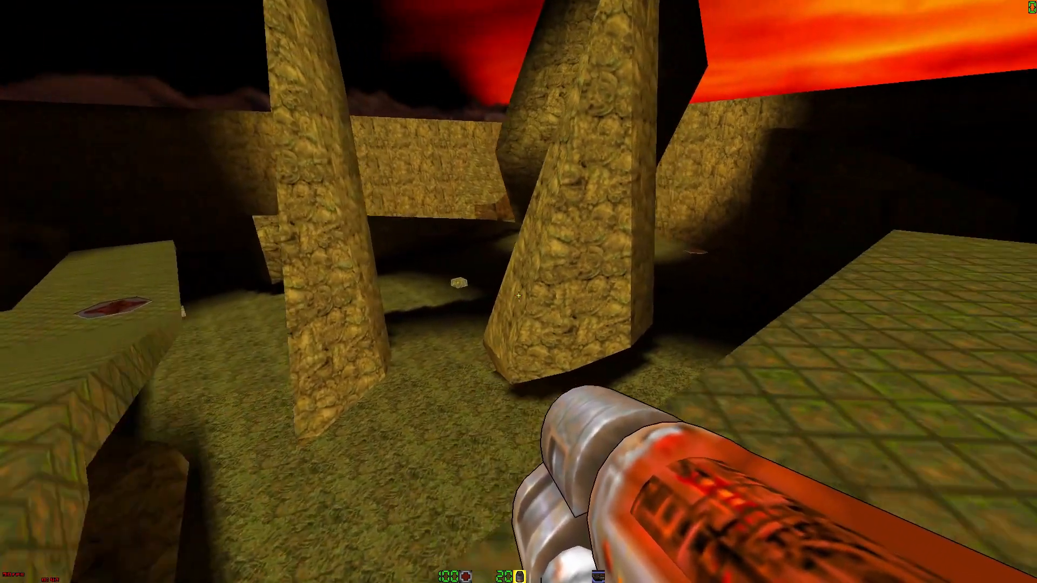
key(d)
key(a)
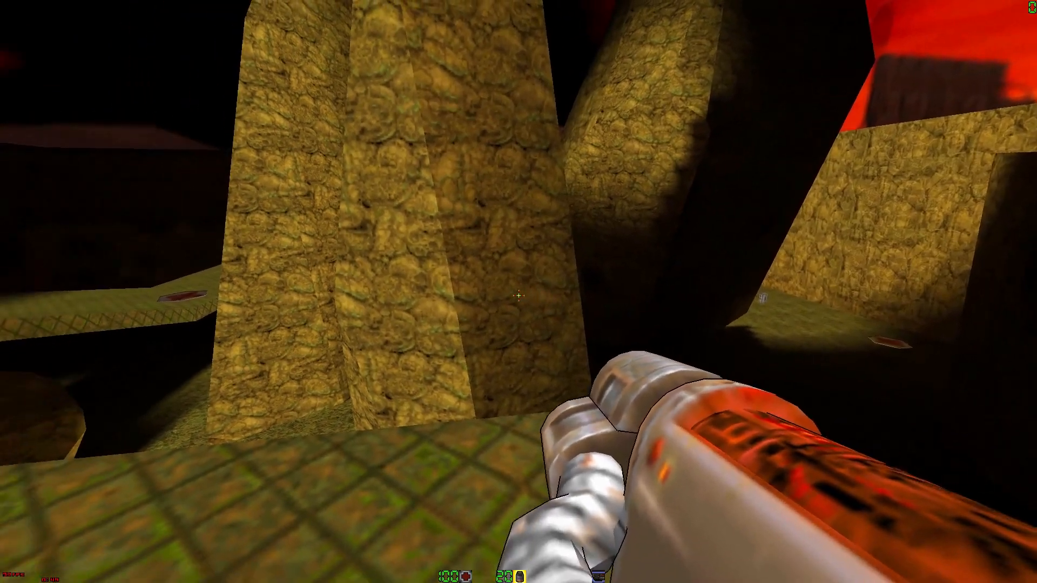
key(d)
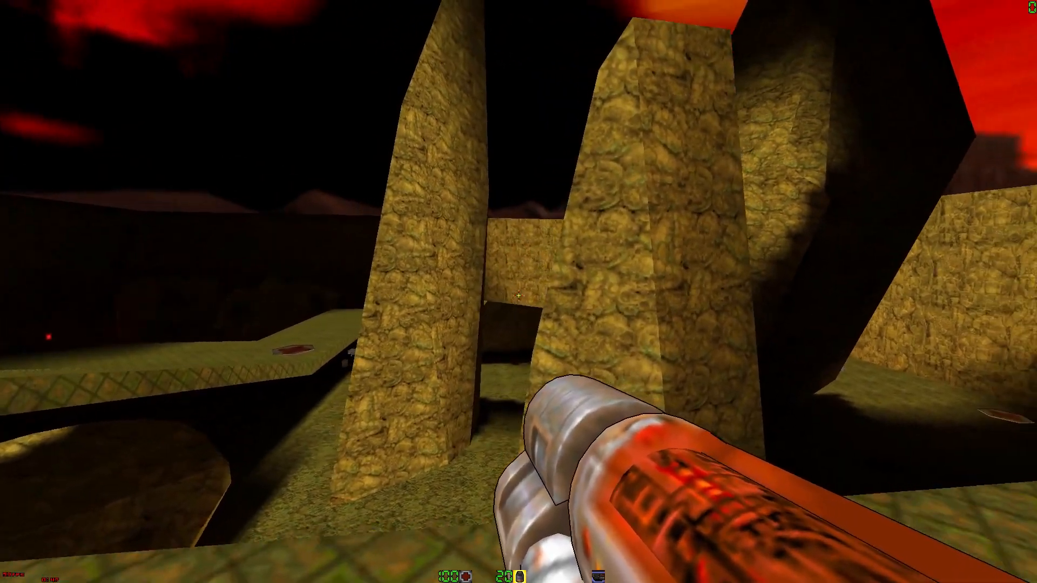
Step: Fire a railgun shot toward the gap between the two tall rocks and inspect the cover from other platform spots
click(518, 296)
key(d)
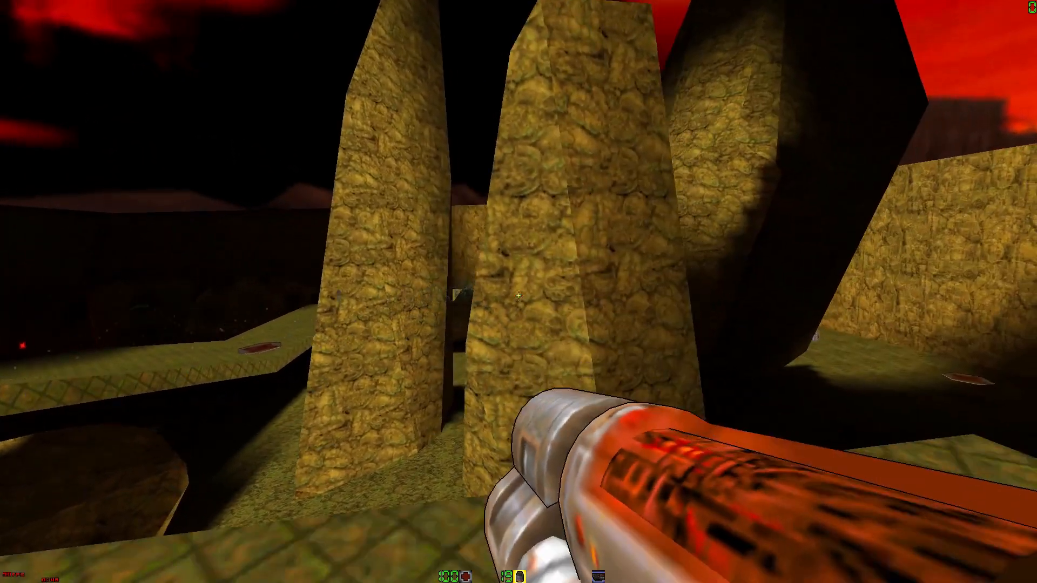
key(a)
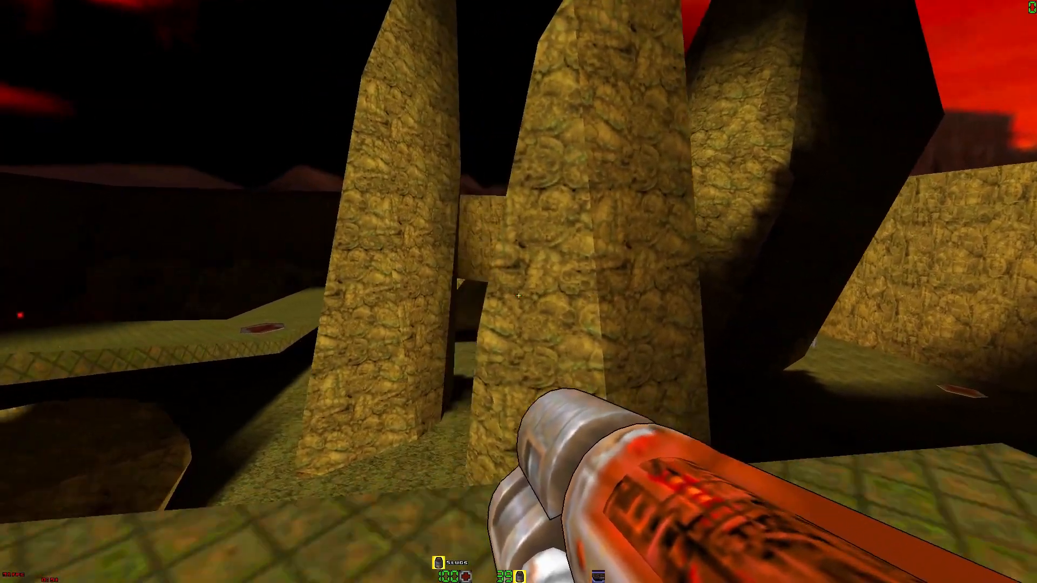
key(a)
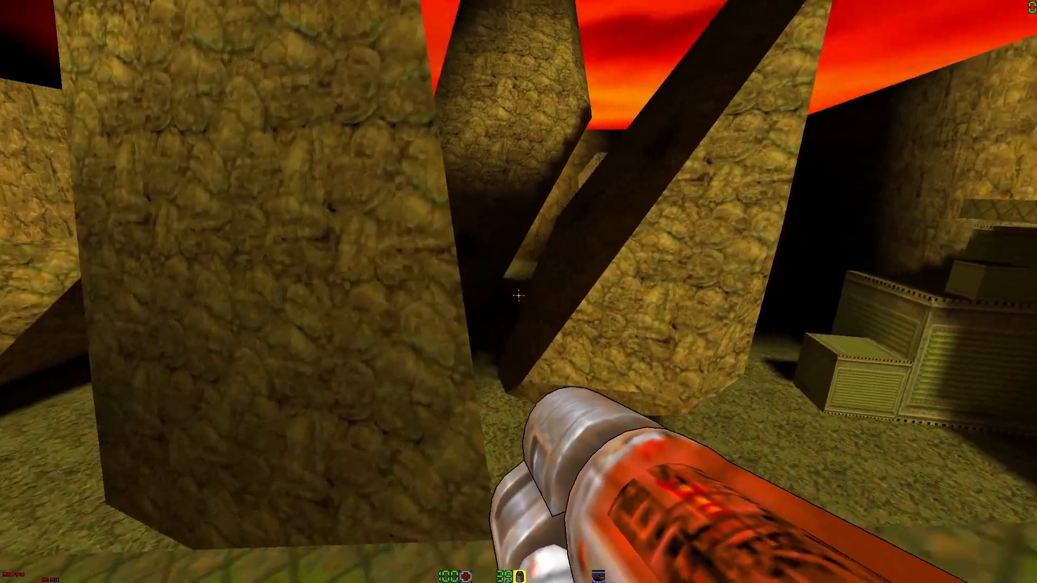
key(a)
Step: Run from the railgun platform down to the rocket launcher, pick up rockets, and return over the sloping rock and walkways
key(w)
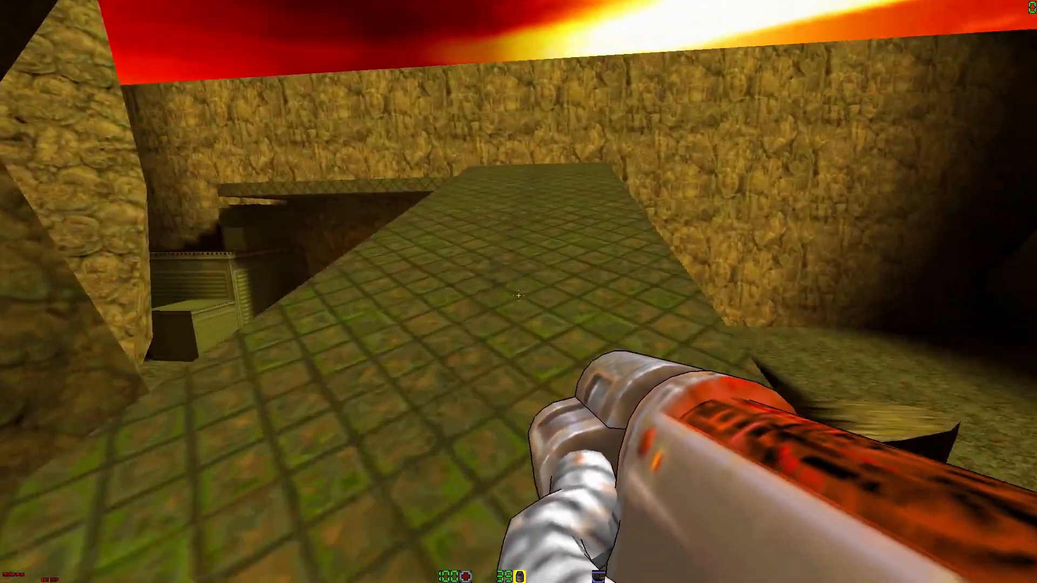
key(w)
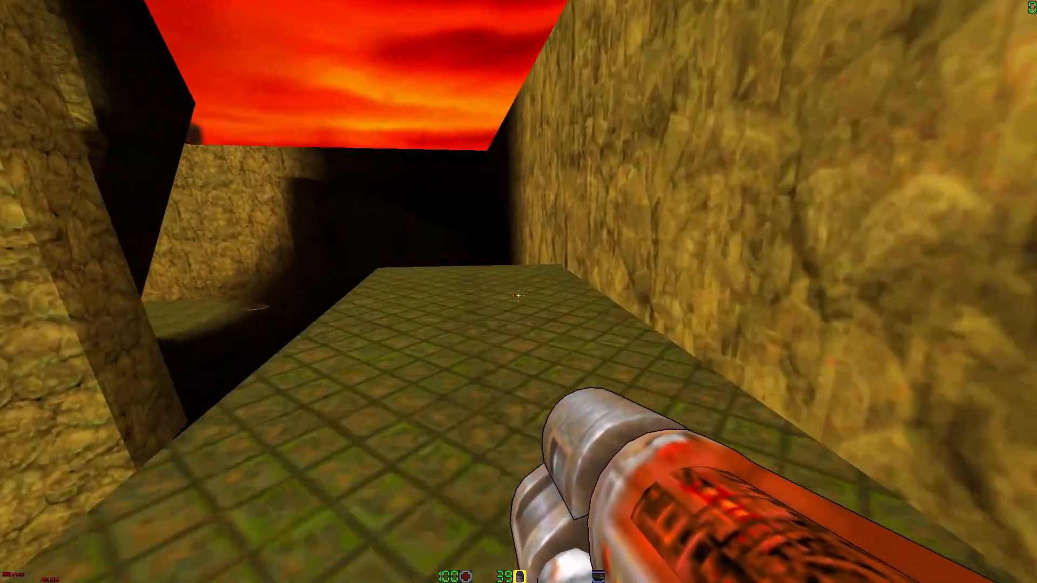
key(w)
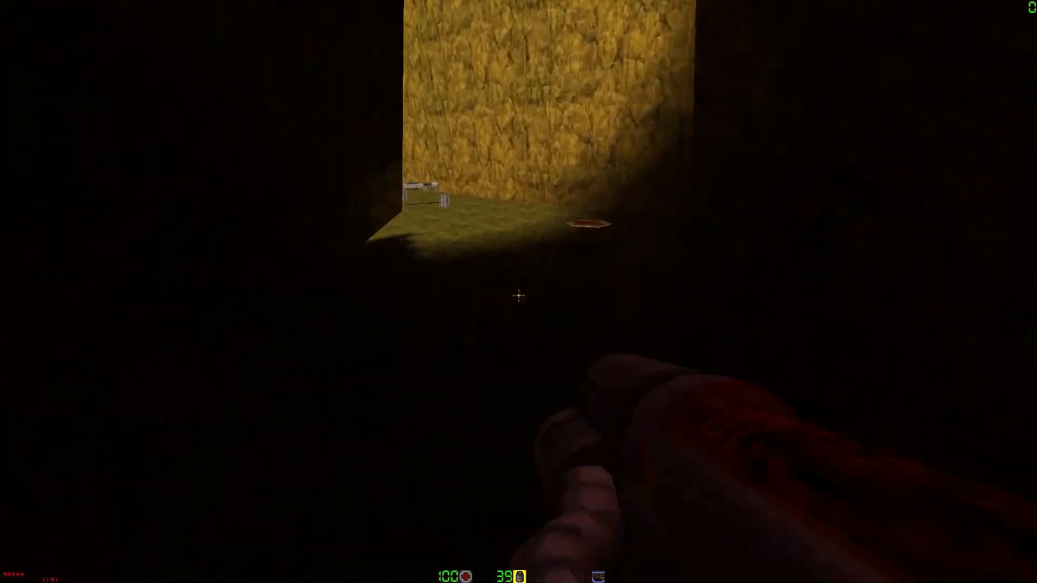
key(w)
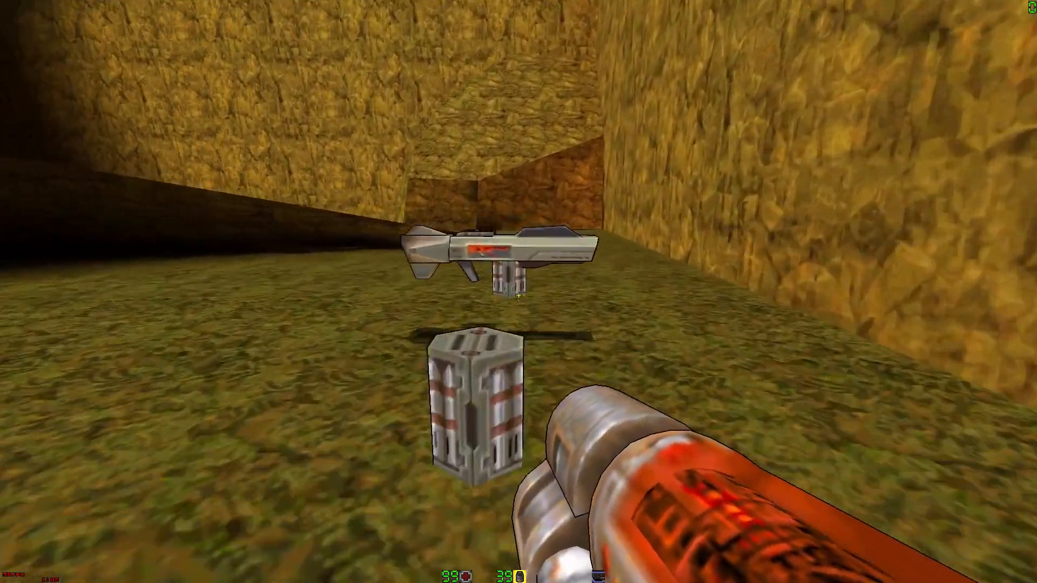
key(w)
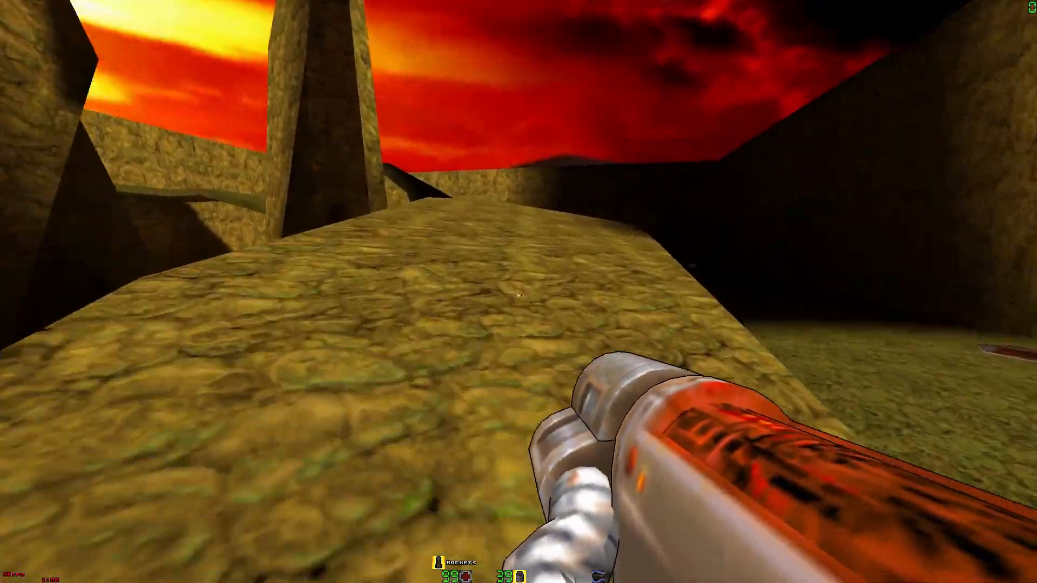
key(w)
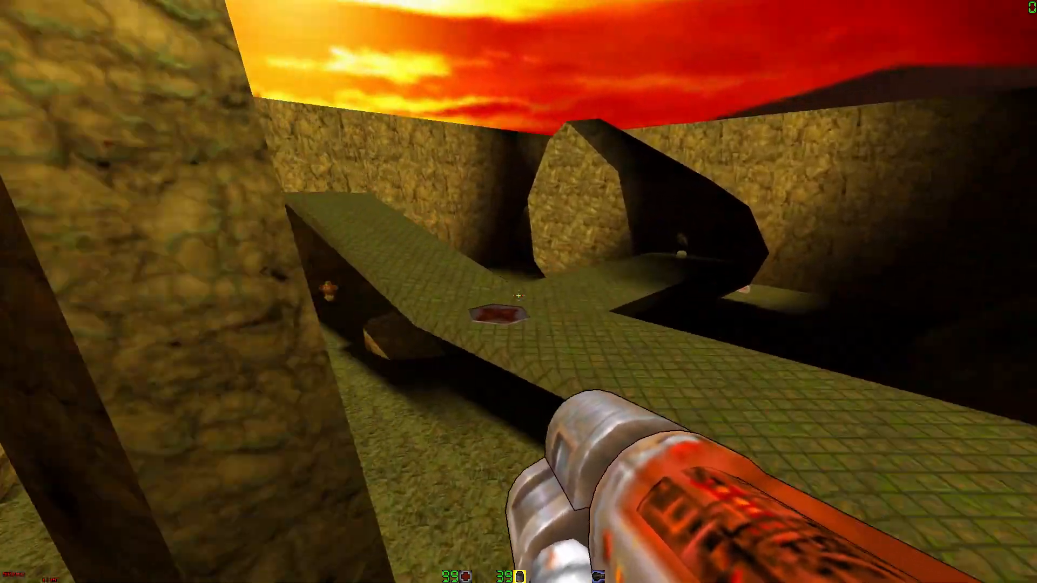
key(w)
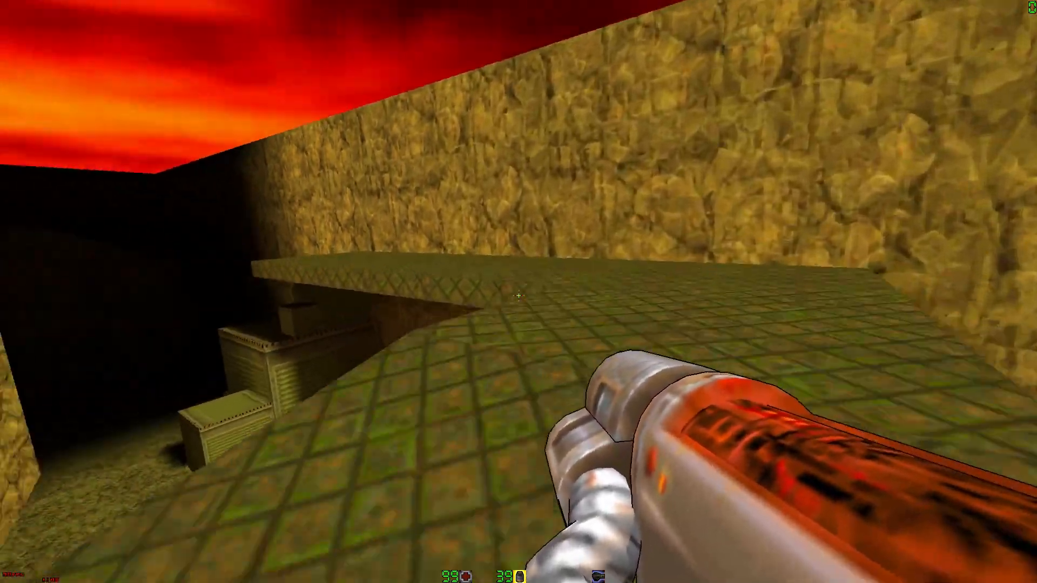
key(w)
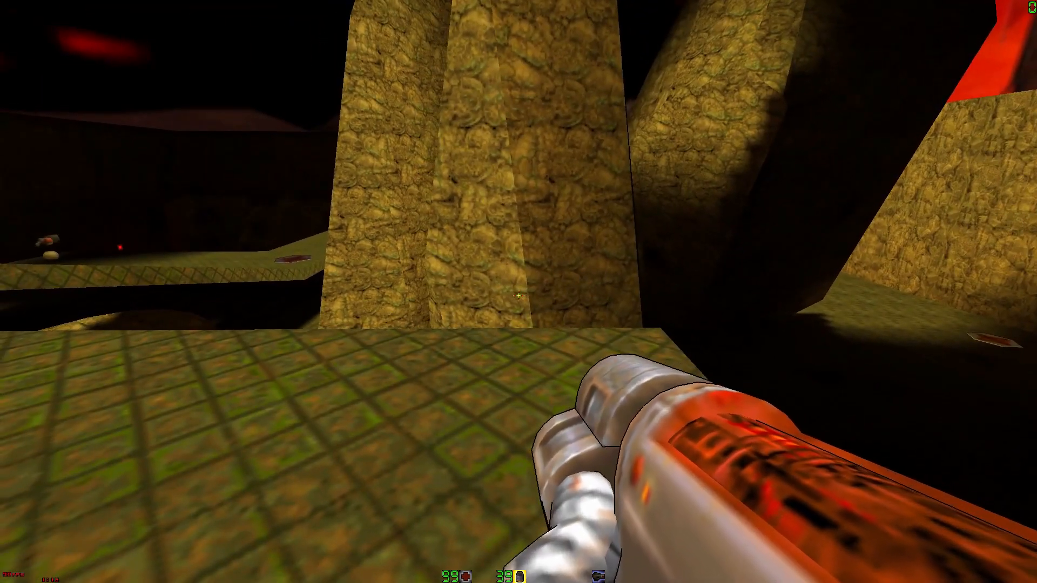
Step: Drop off the railgun platform beside the crates, circle the ground-level rocks and pick up the health pack
key(w)
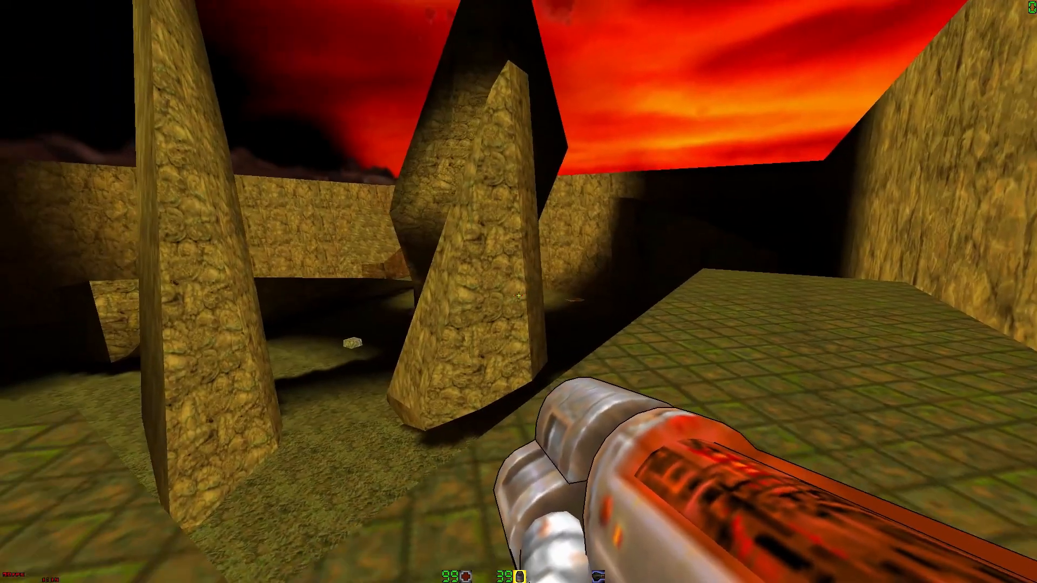
key(w)
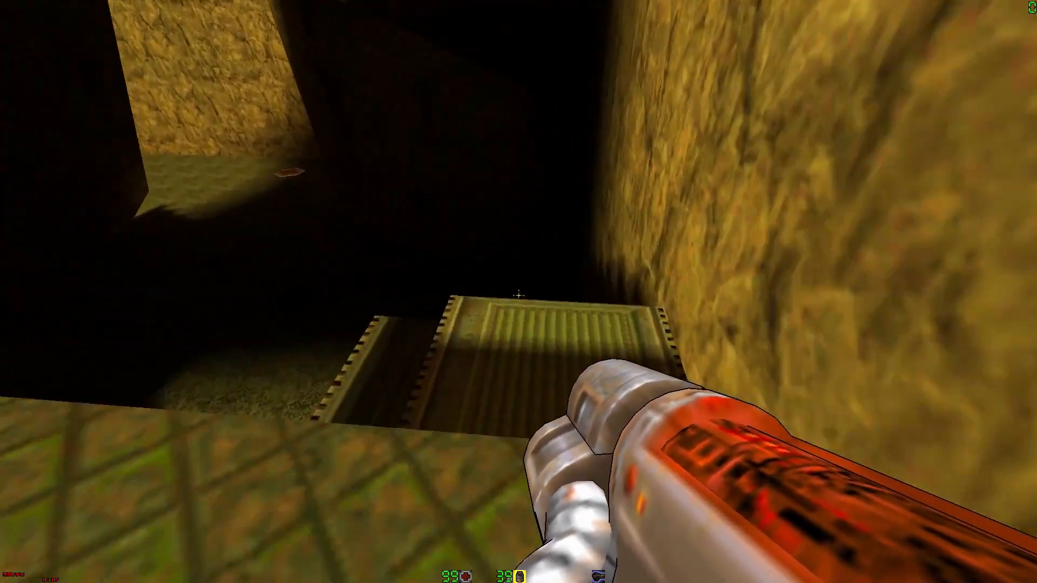
key(w)
key(w)
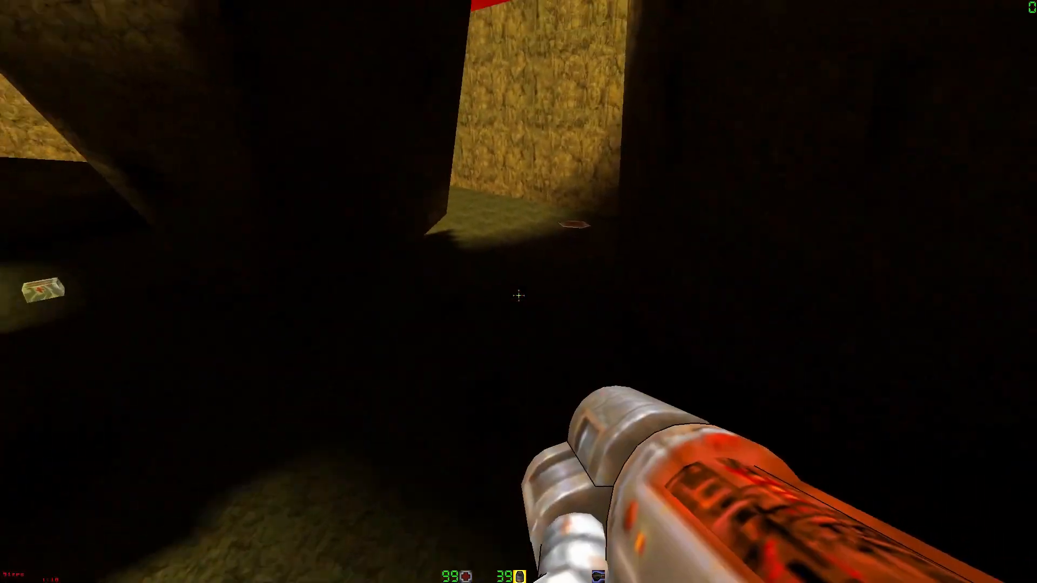
key(w)
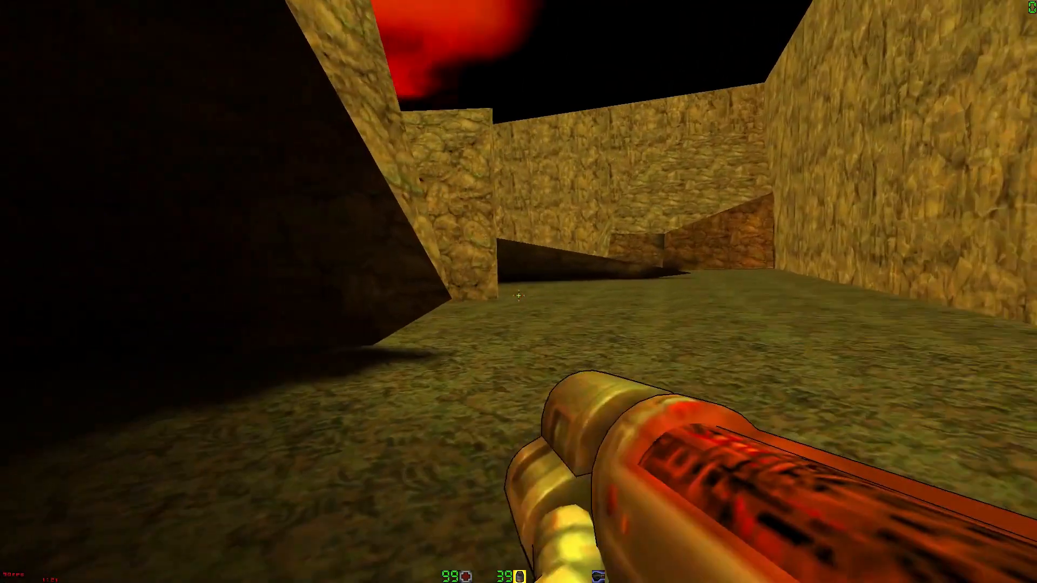
key(w)
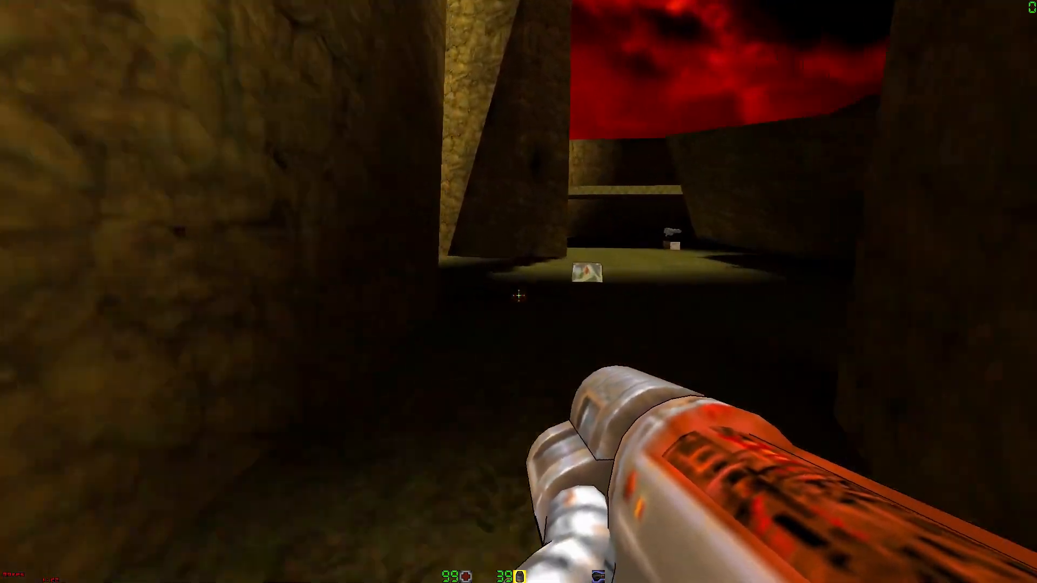
key(w)
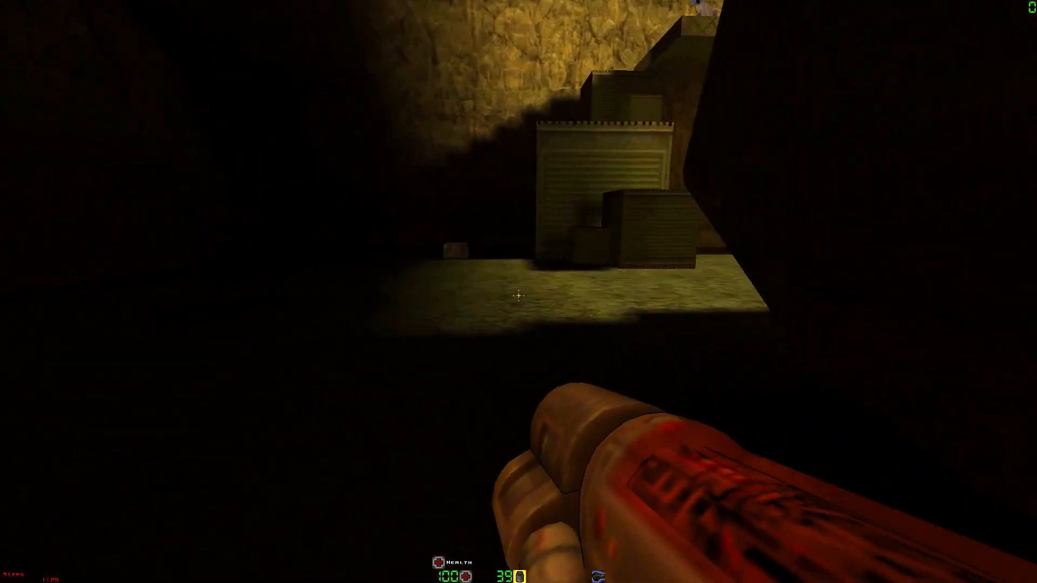
Step: Jump up the stacked crates onto the railgun platform and collect the slugs to test the climbing route
key(w)
key(space)
key(space)
key(space)
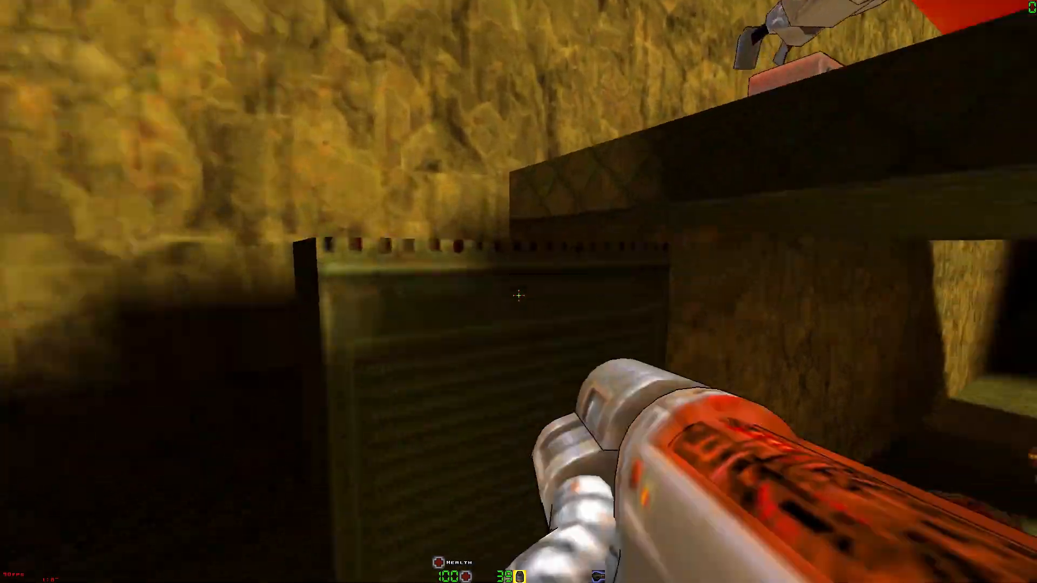
key(w)
key(space)
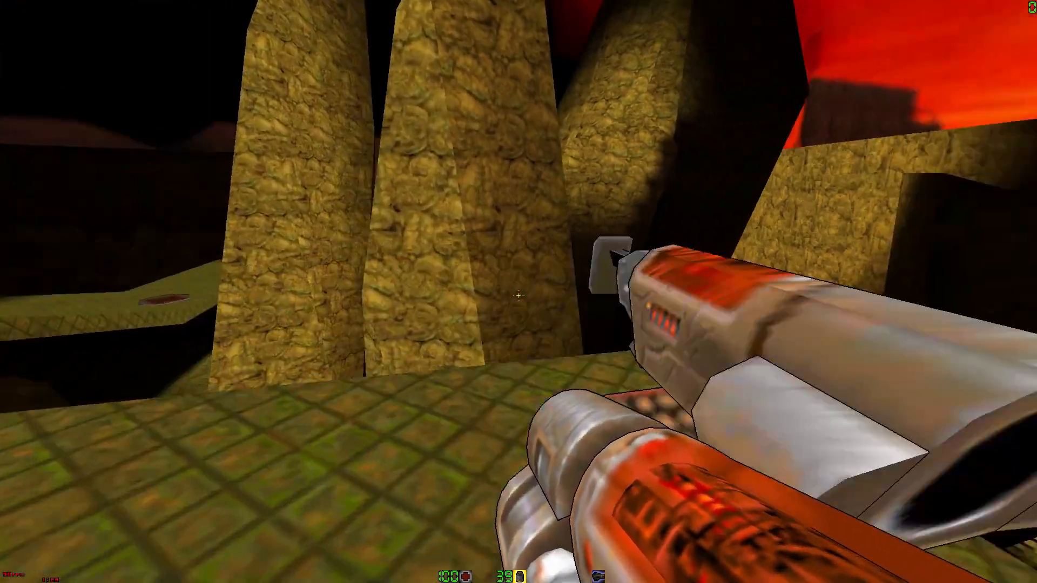
key(w)
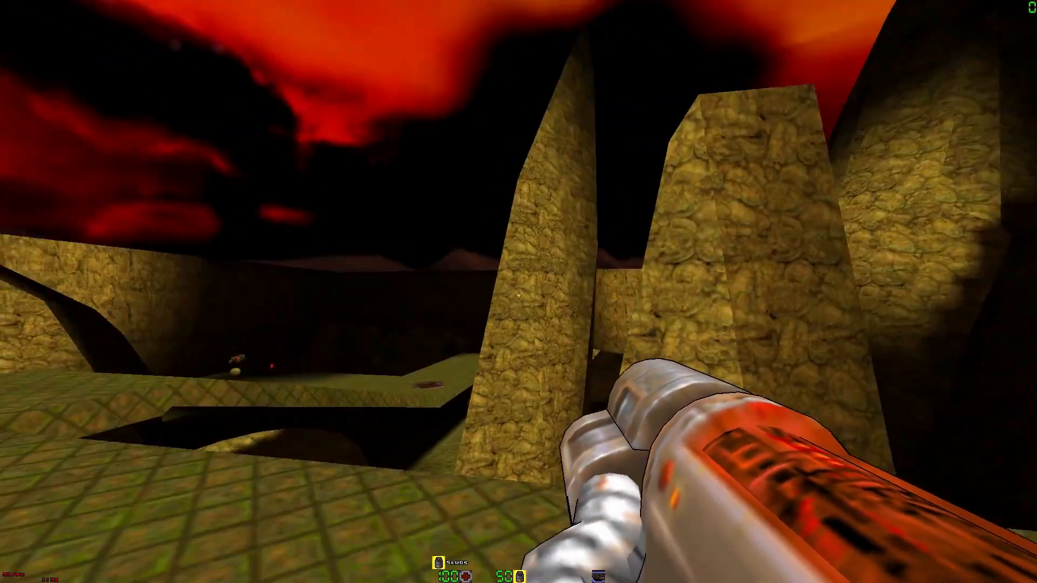
Step: Run another lap from the railgun platform past the rocket launcher and over the sloping rock, checking the views between rocks
key(w)
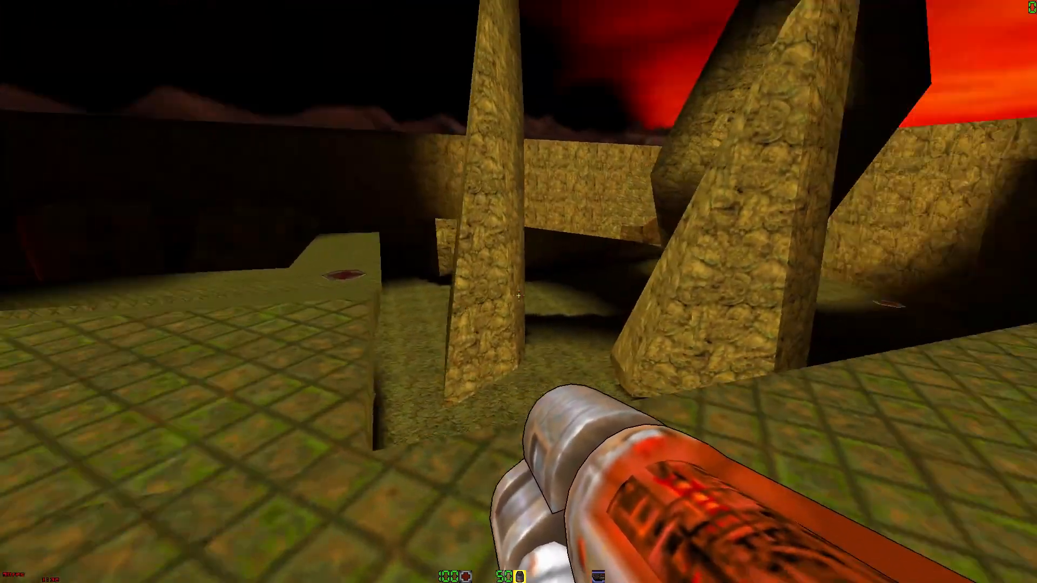
key(w)
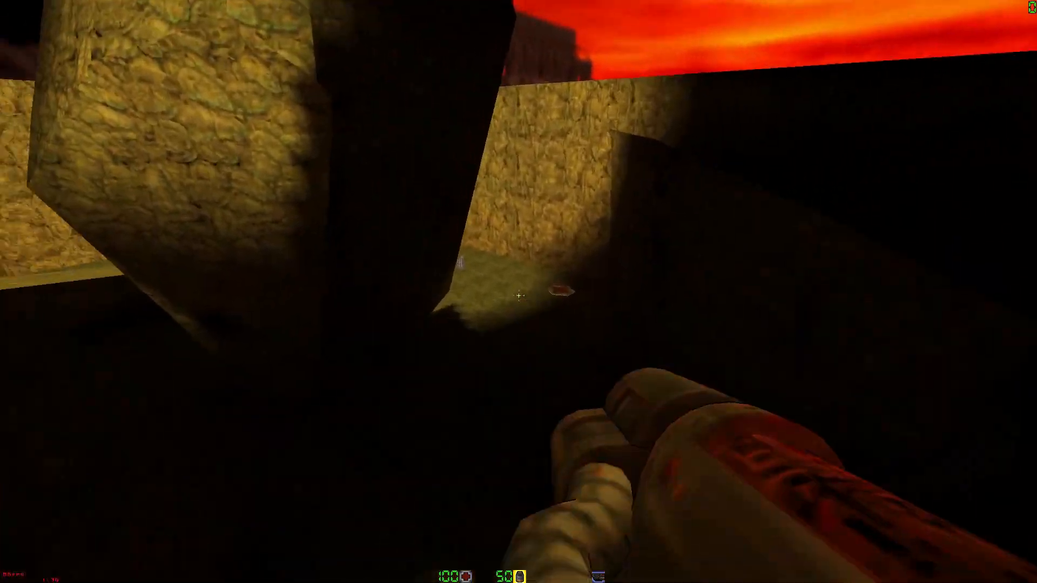
key(w)
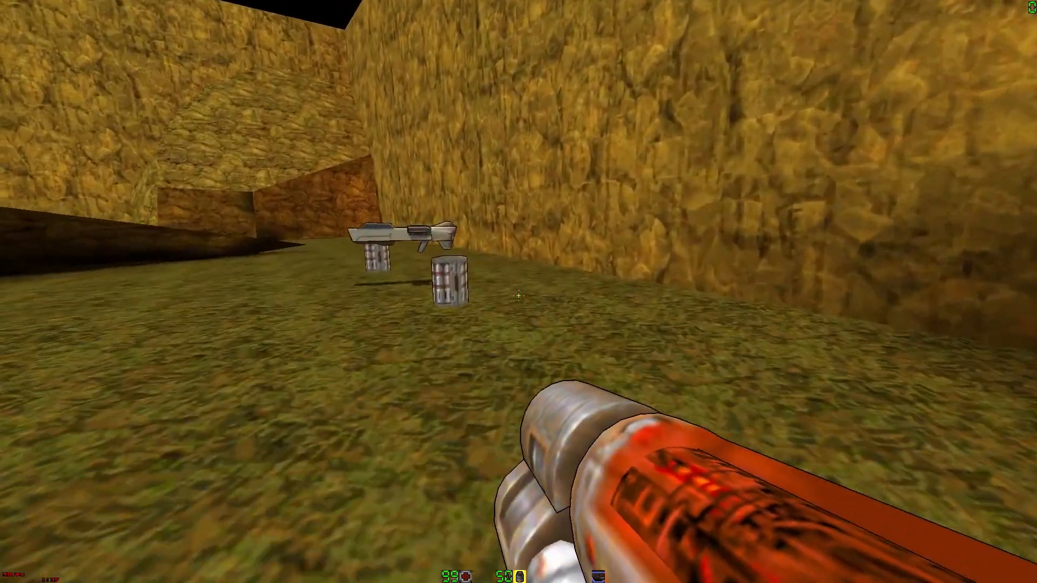
key(w)
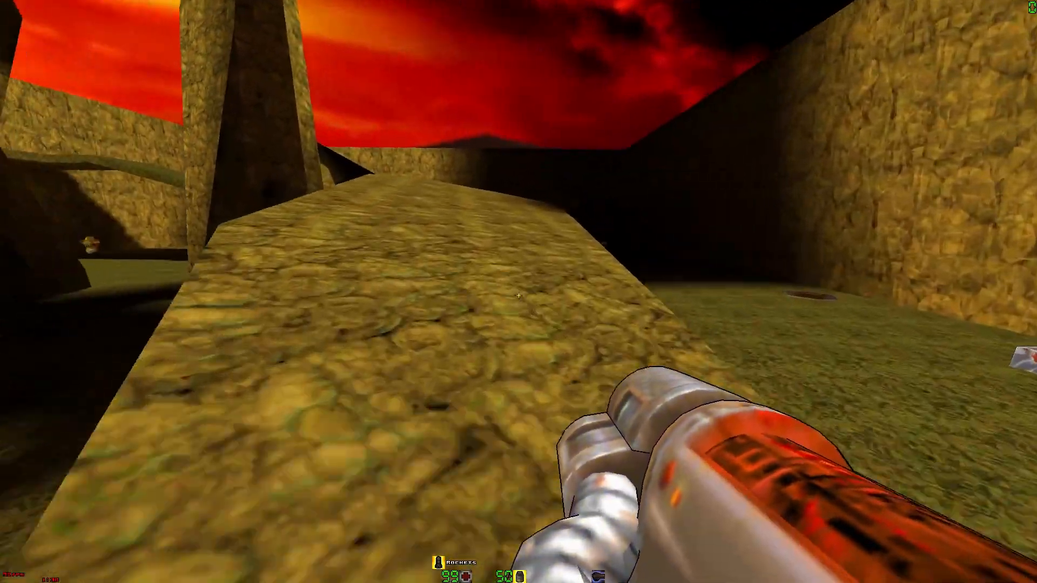
key(w)
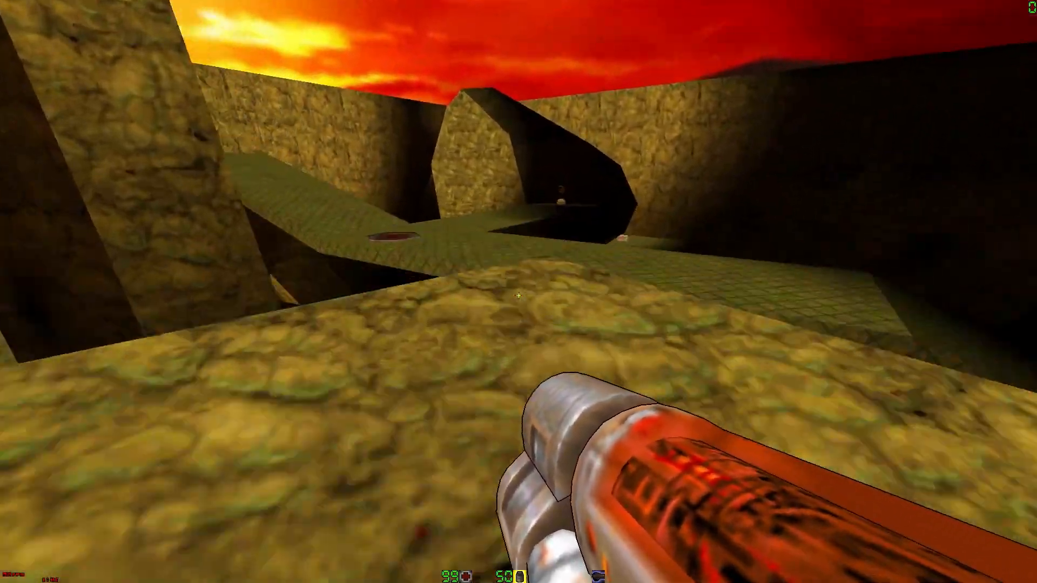
key(w)
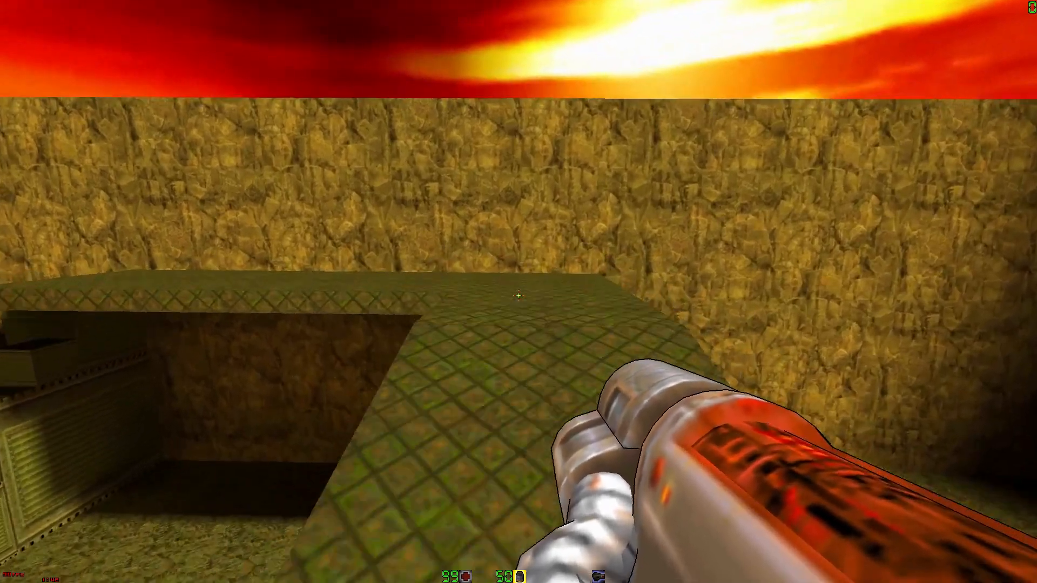
key(w)
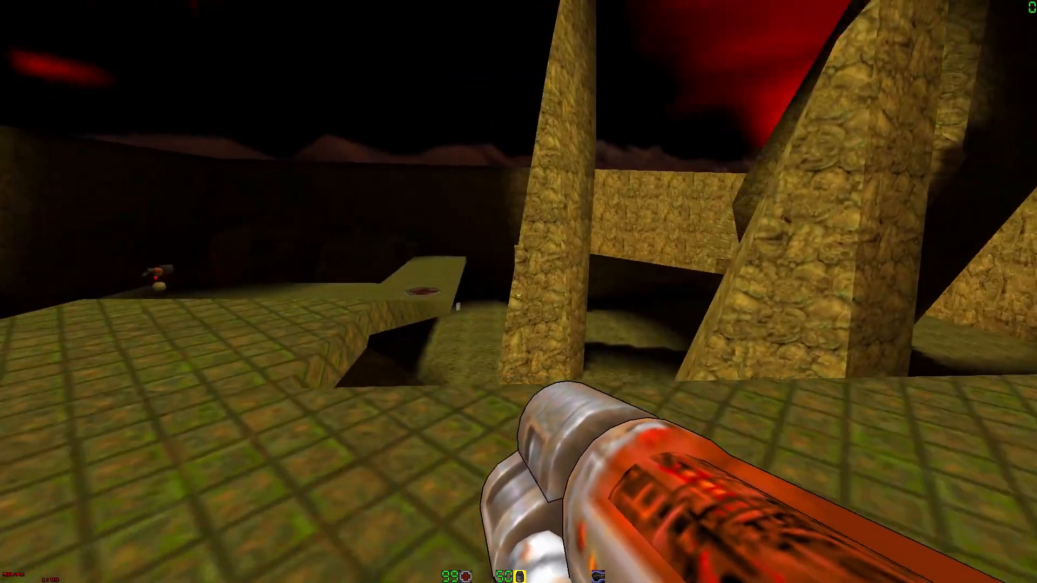
key(w)
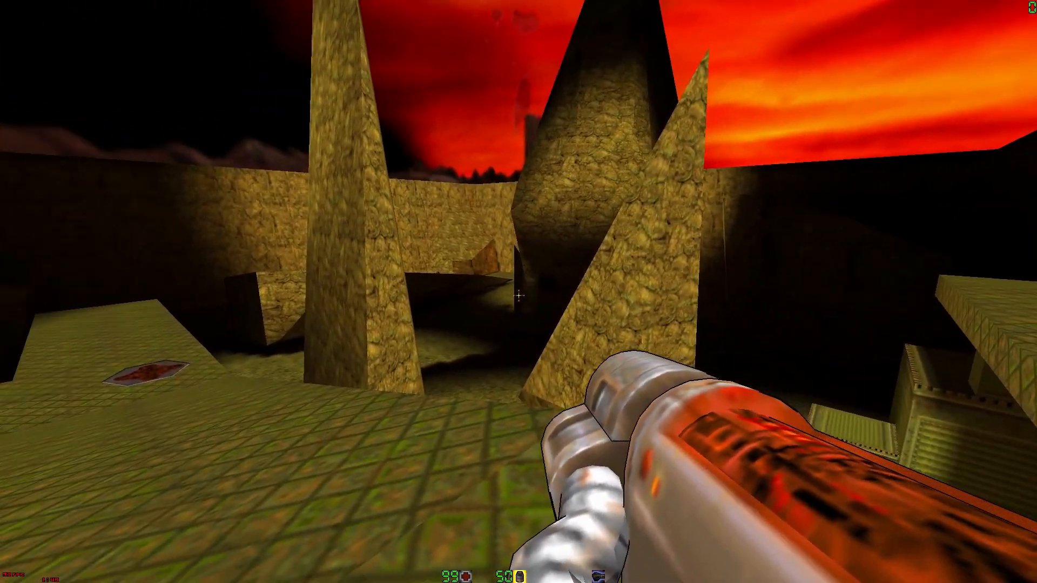